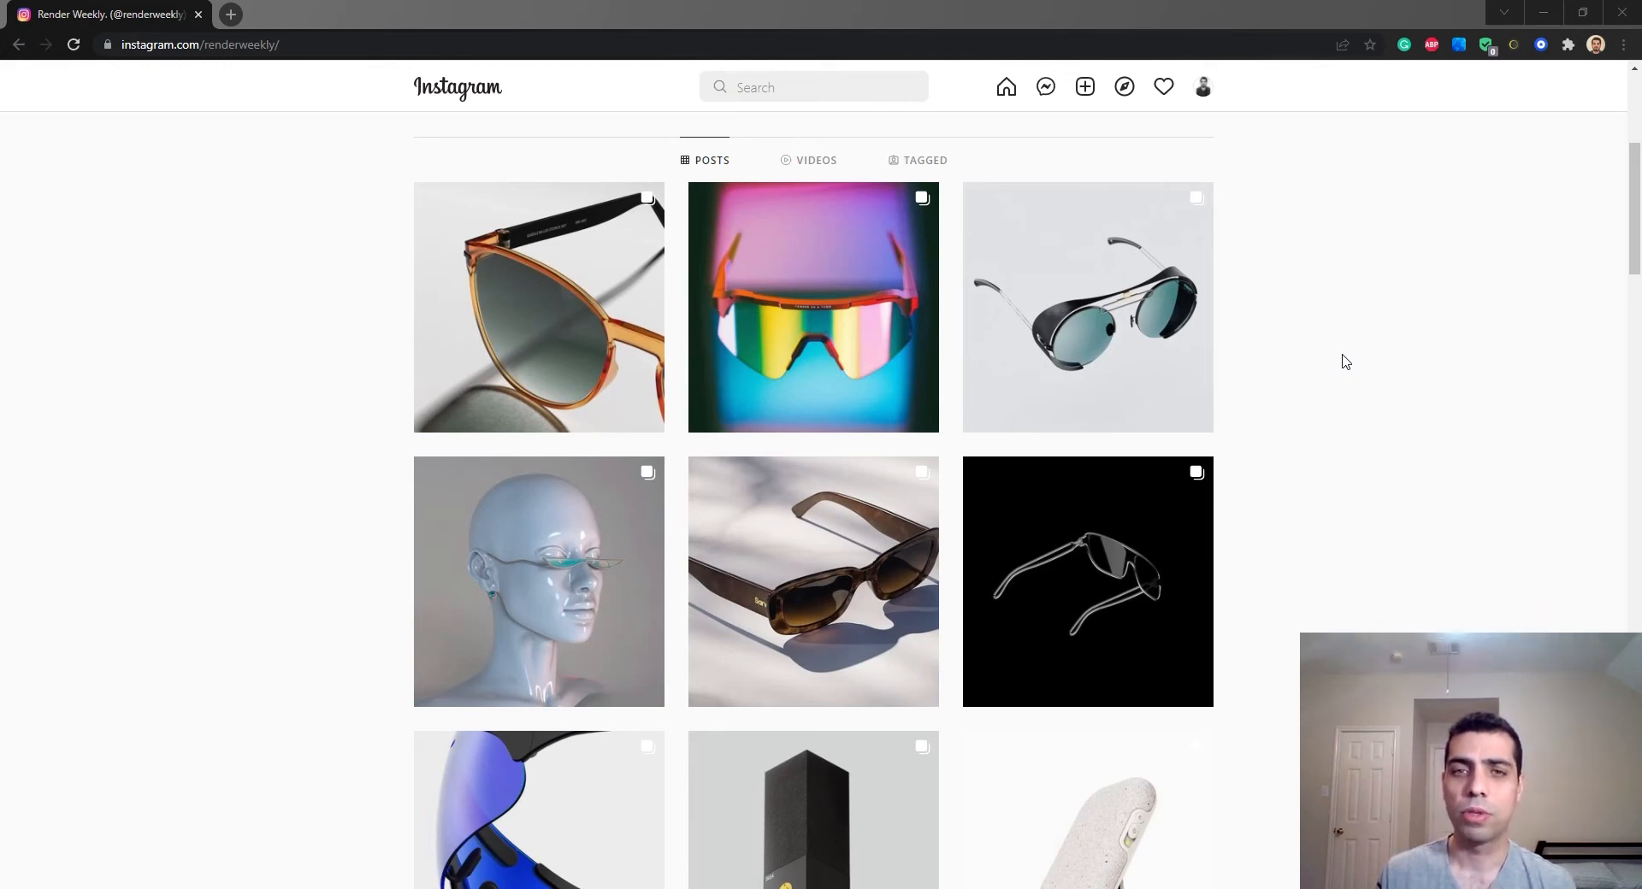
Step: Look through the product renders posted on the Render Weekly Instagram profile
scroll(1345, 360, down, 4)
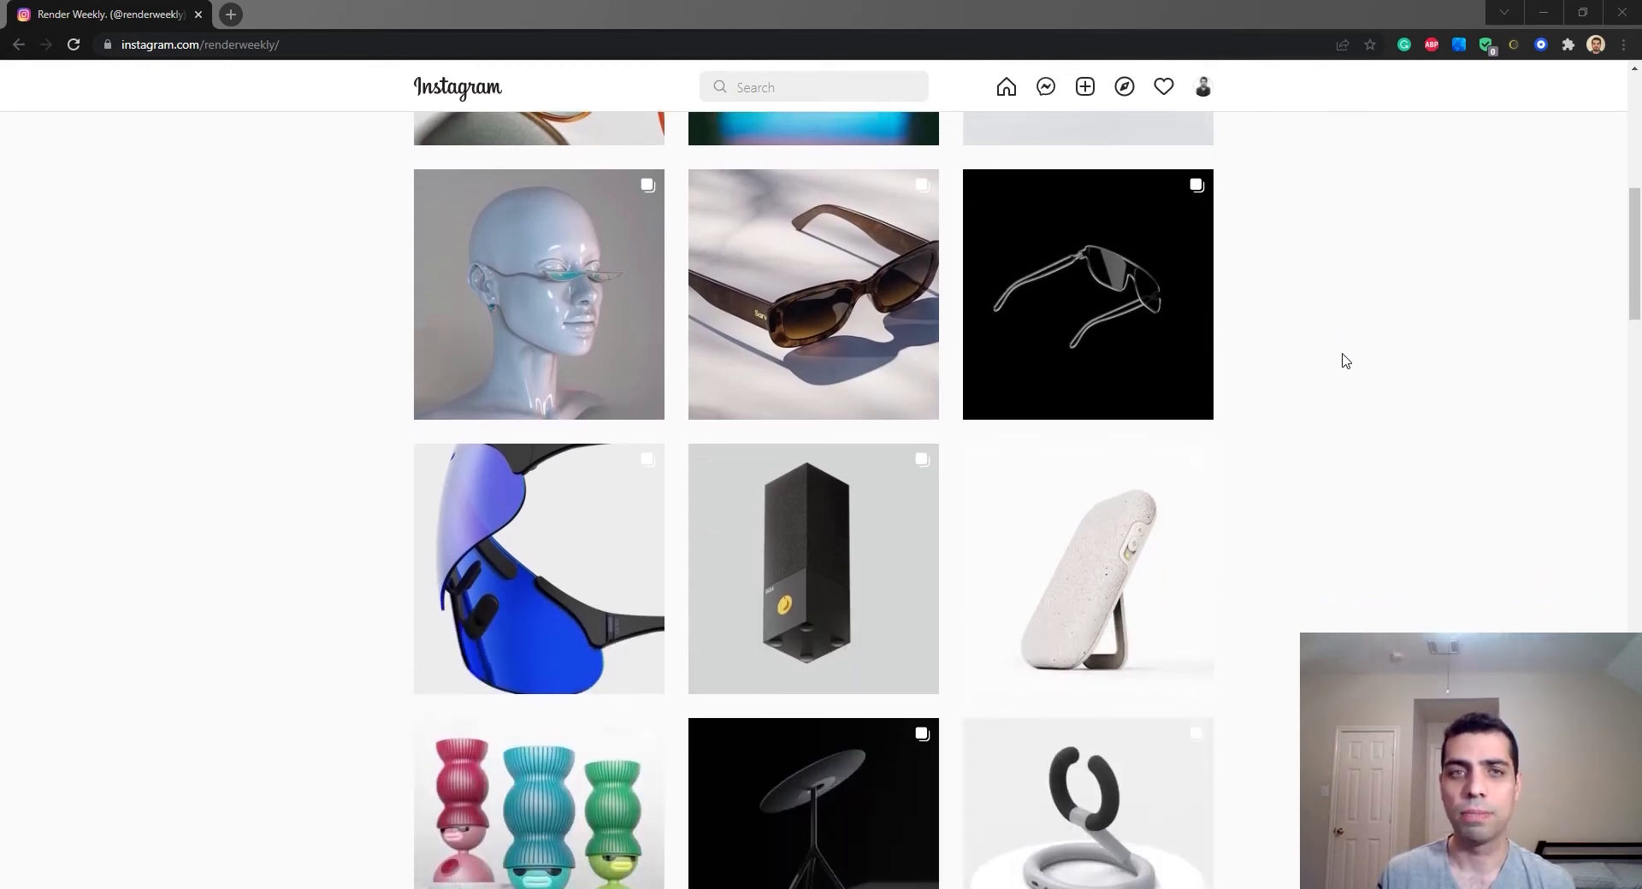
scroll(1345, 360, down, 4)
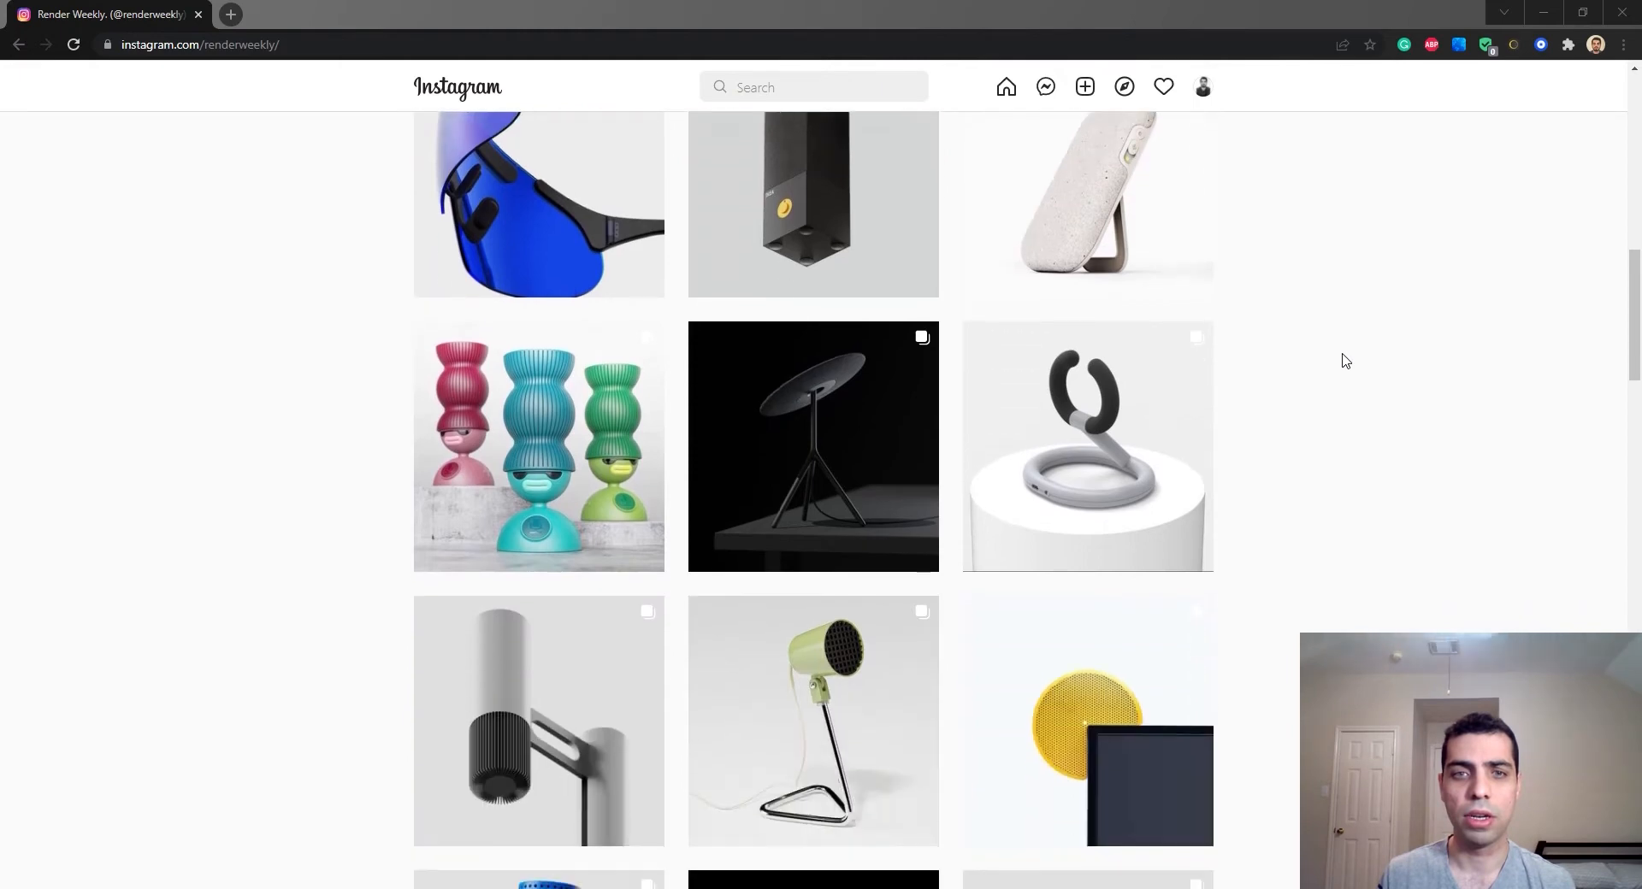
scroll(1345, 360, down, 4)
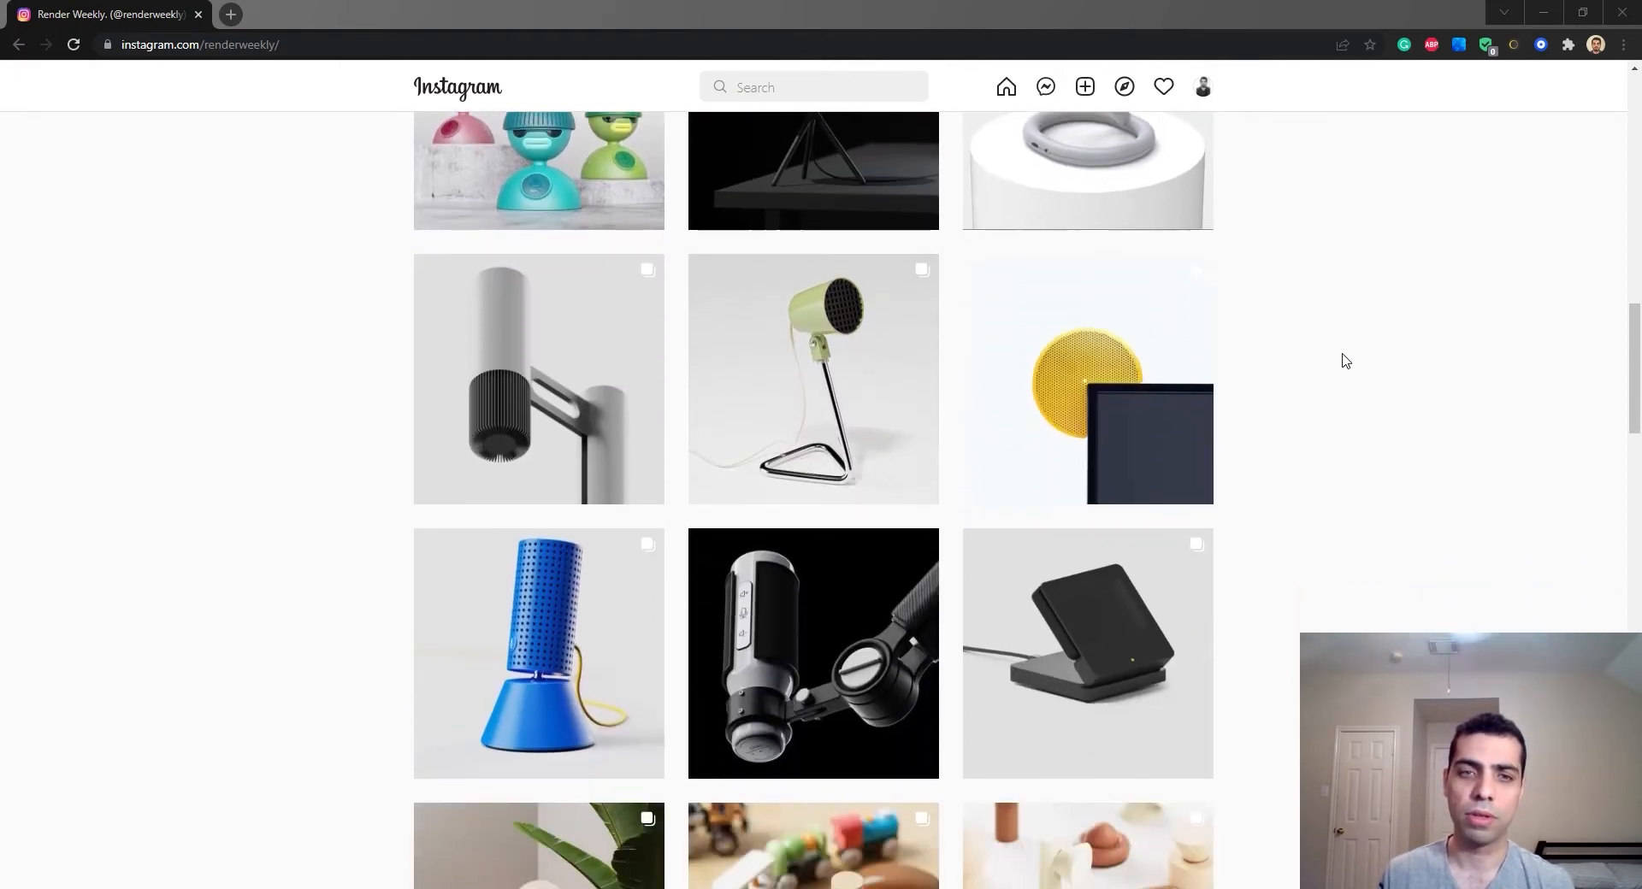
scroll(1345, 360, down, 5)
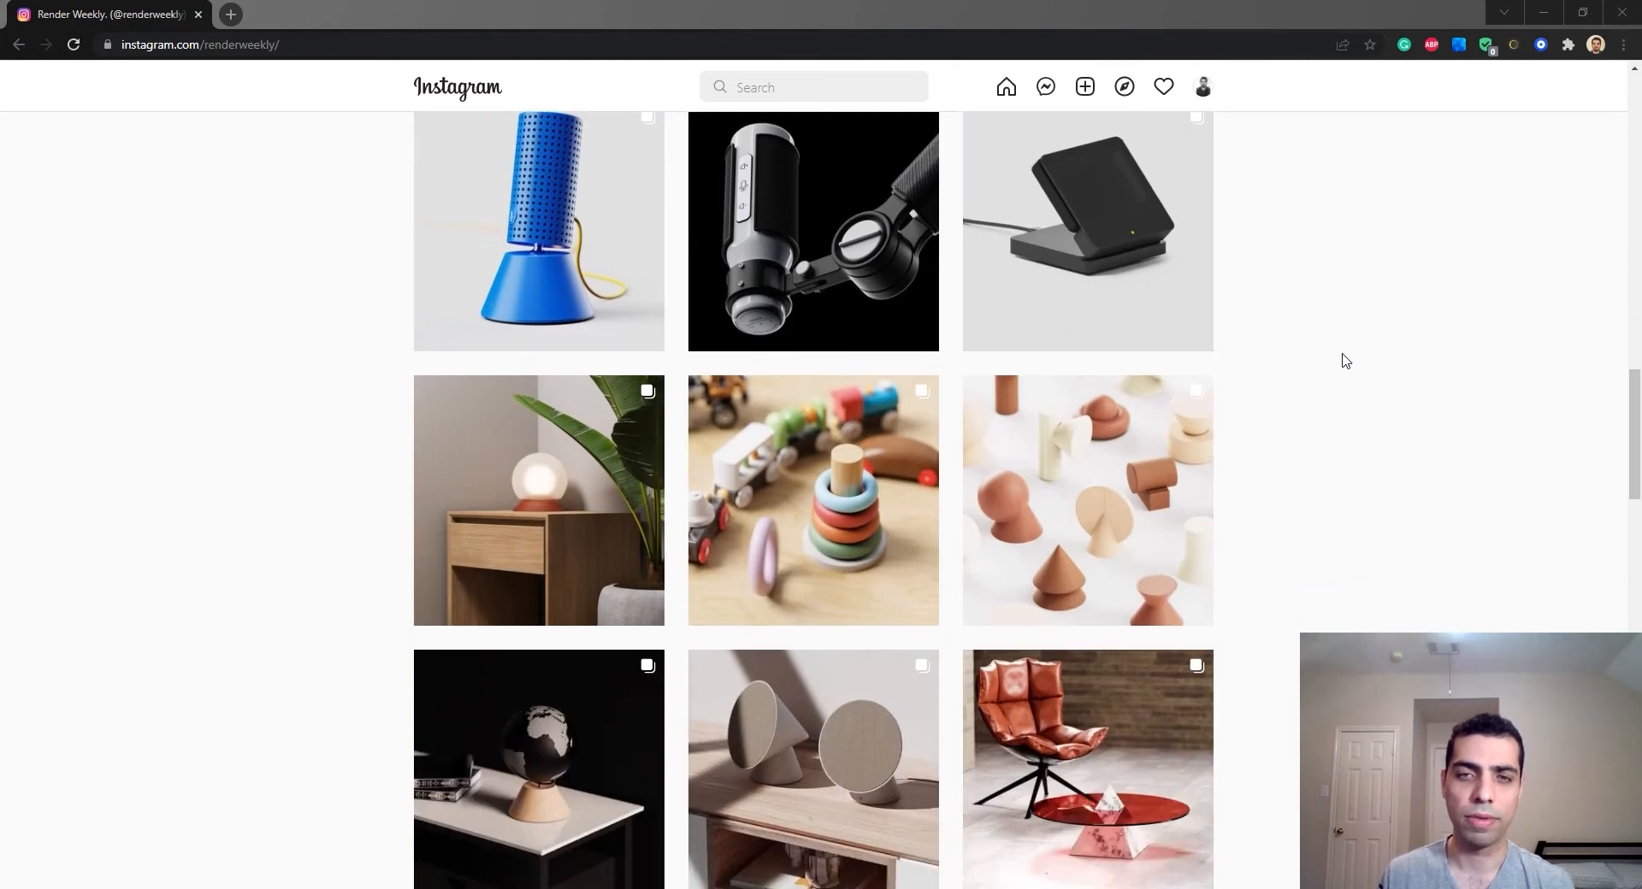
scroll(1345, 360, down, 2)
scroll(1345, 360, down, 6)
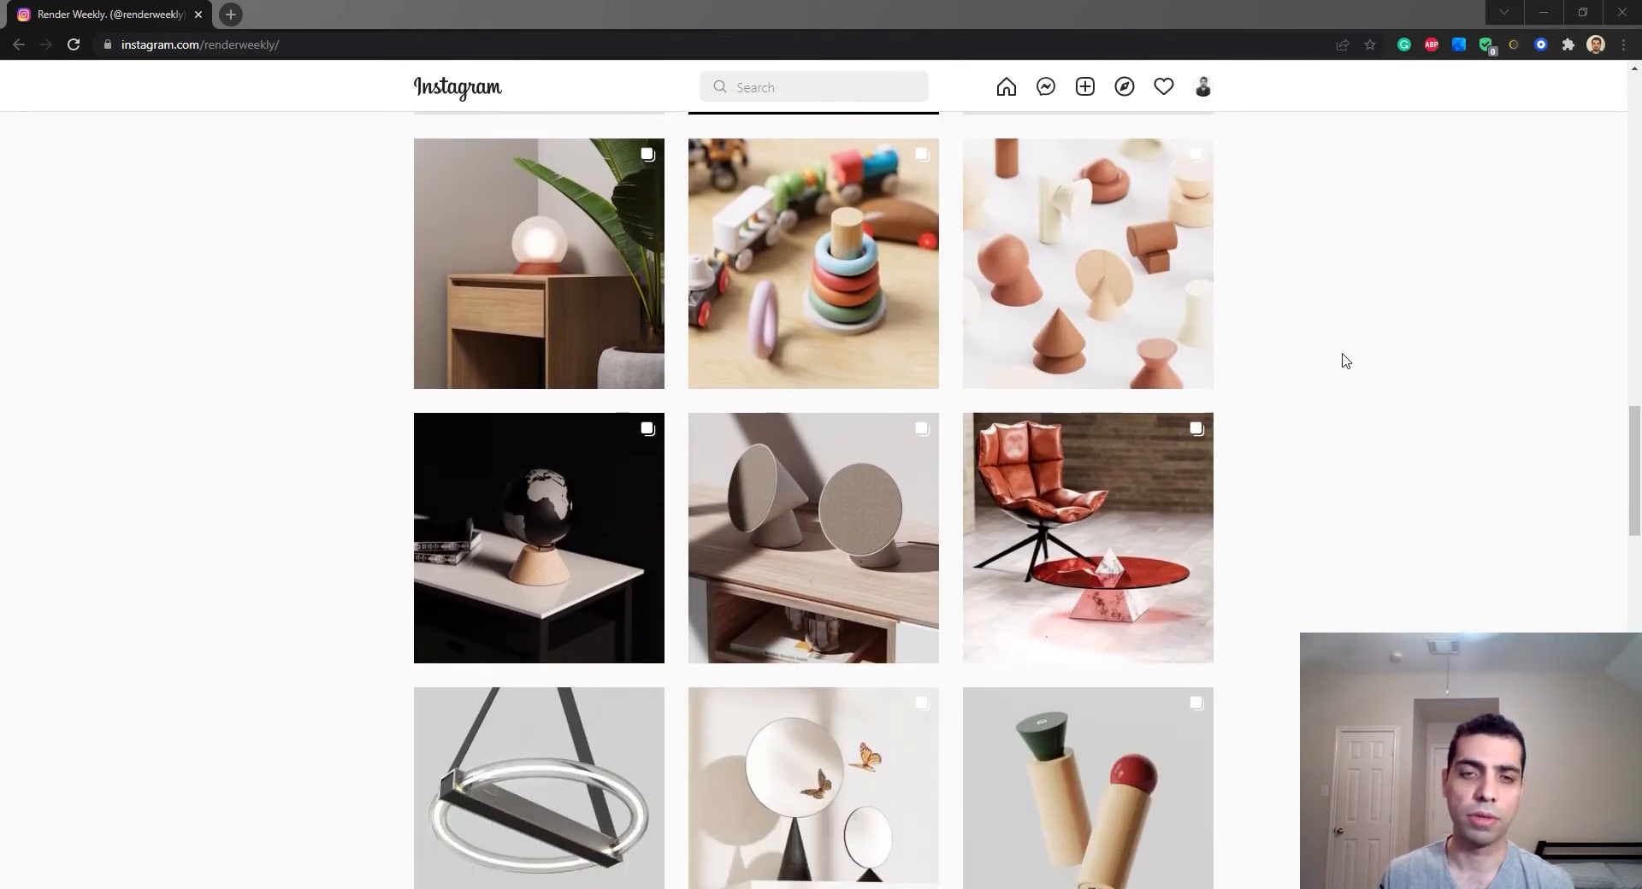
scroll(1345, 360, down, 1)
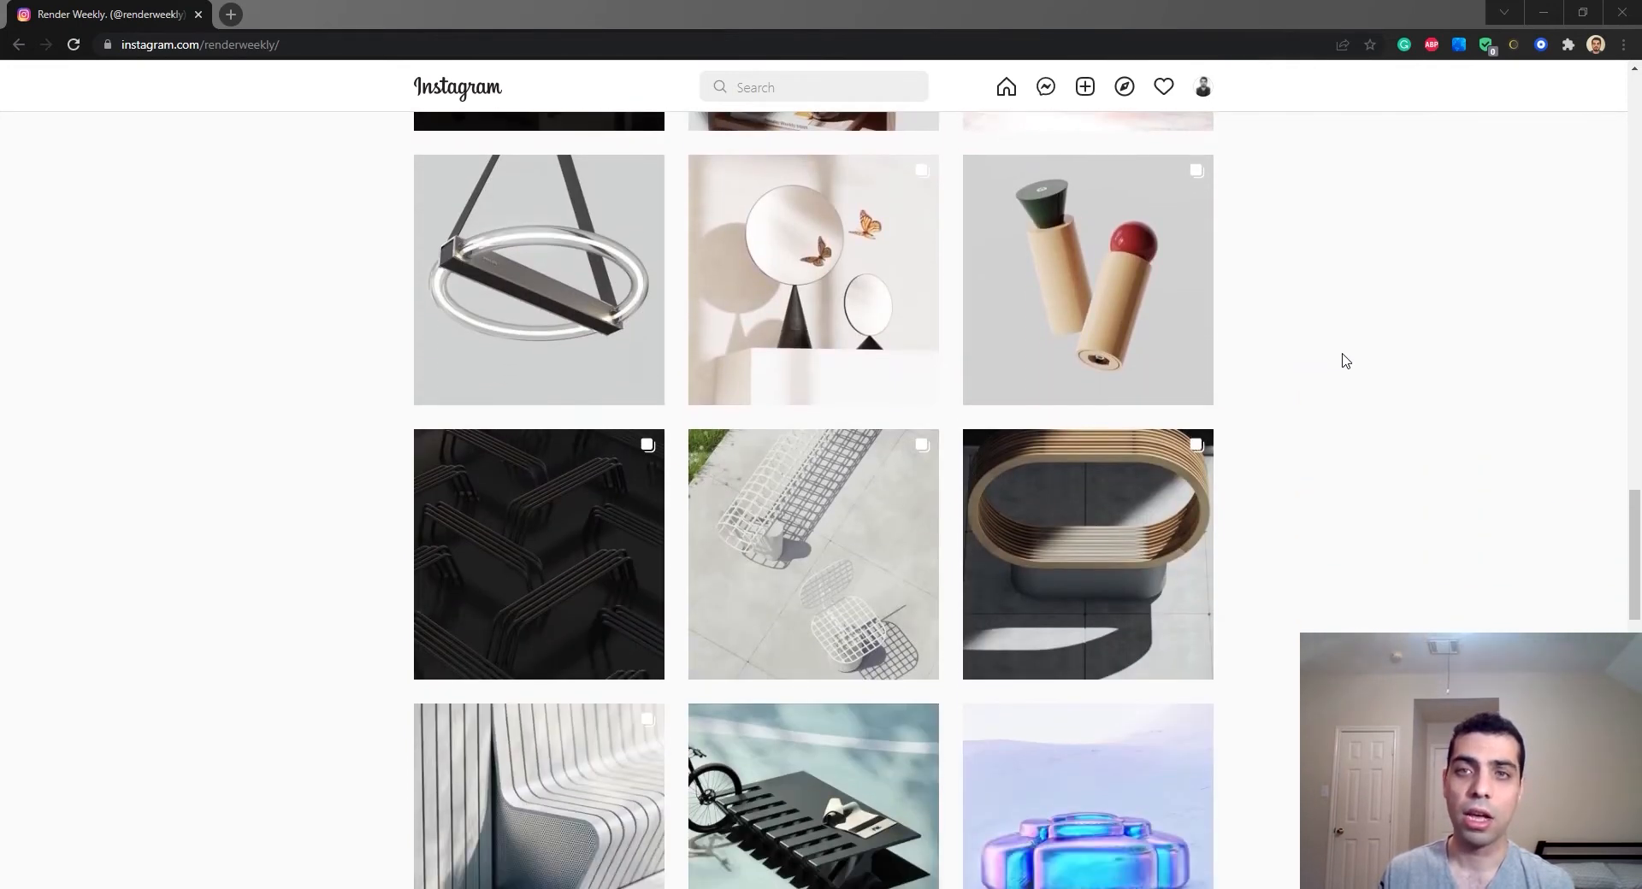
scroll(1345, 360, down, 2)
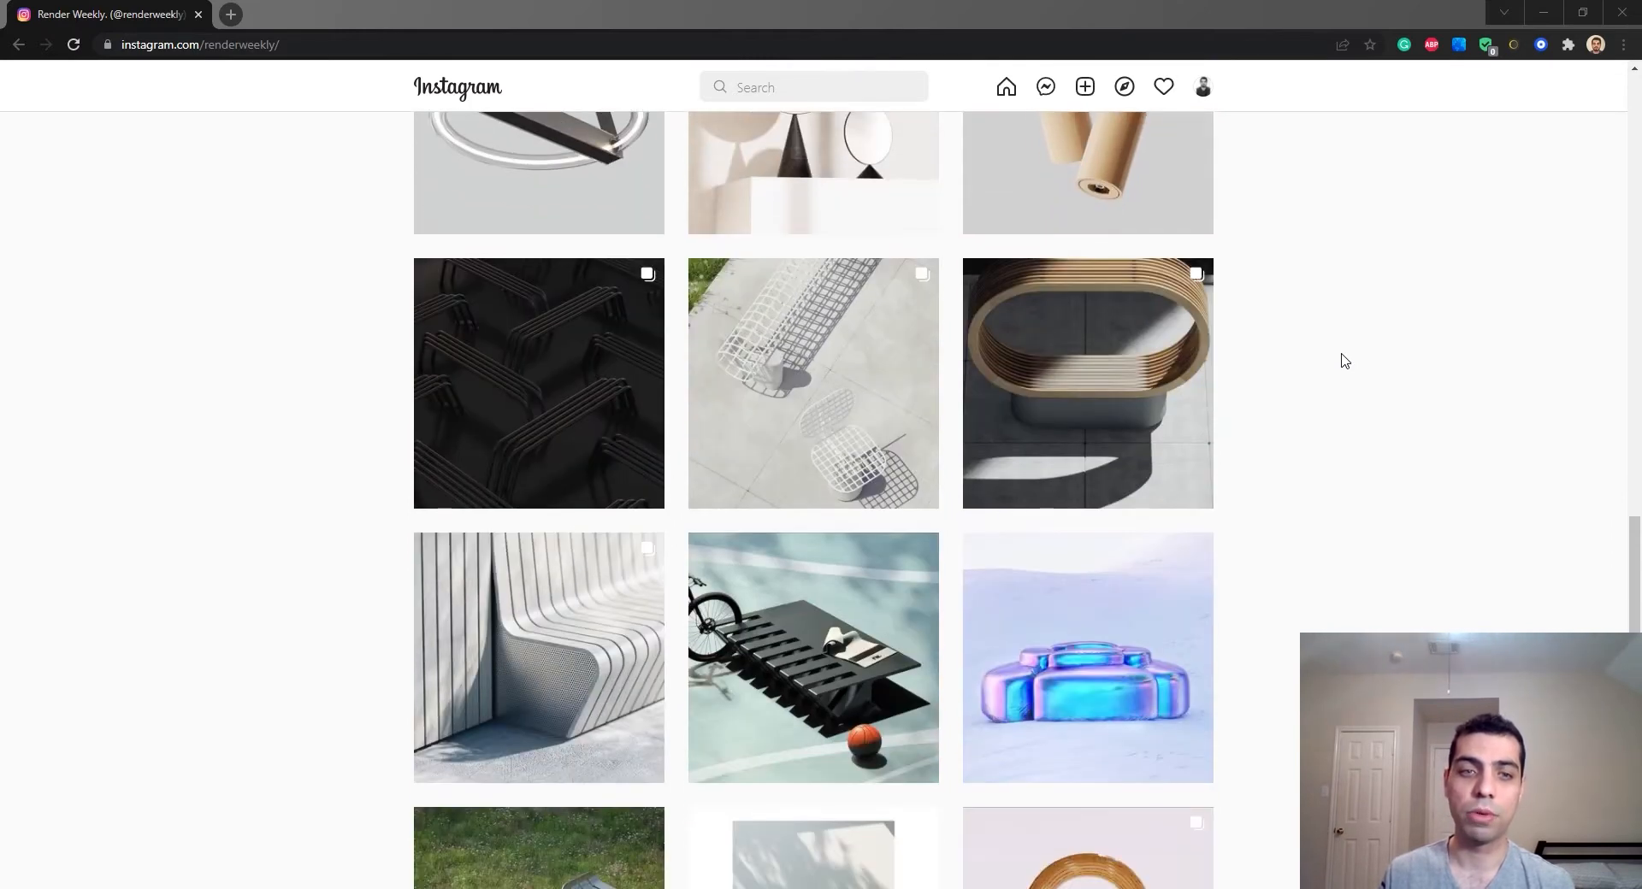
scroll(1345, 359, down, 7)
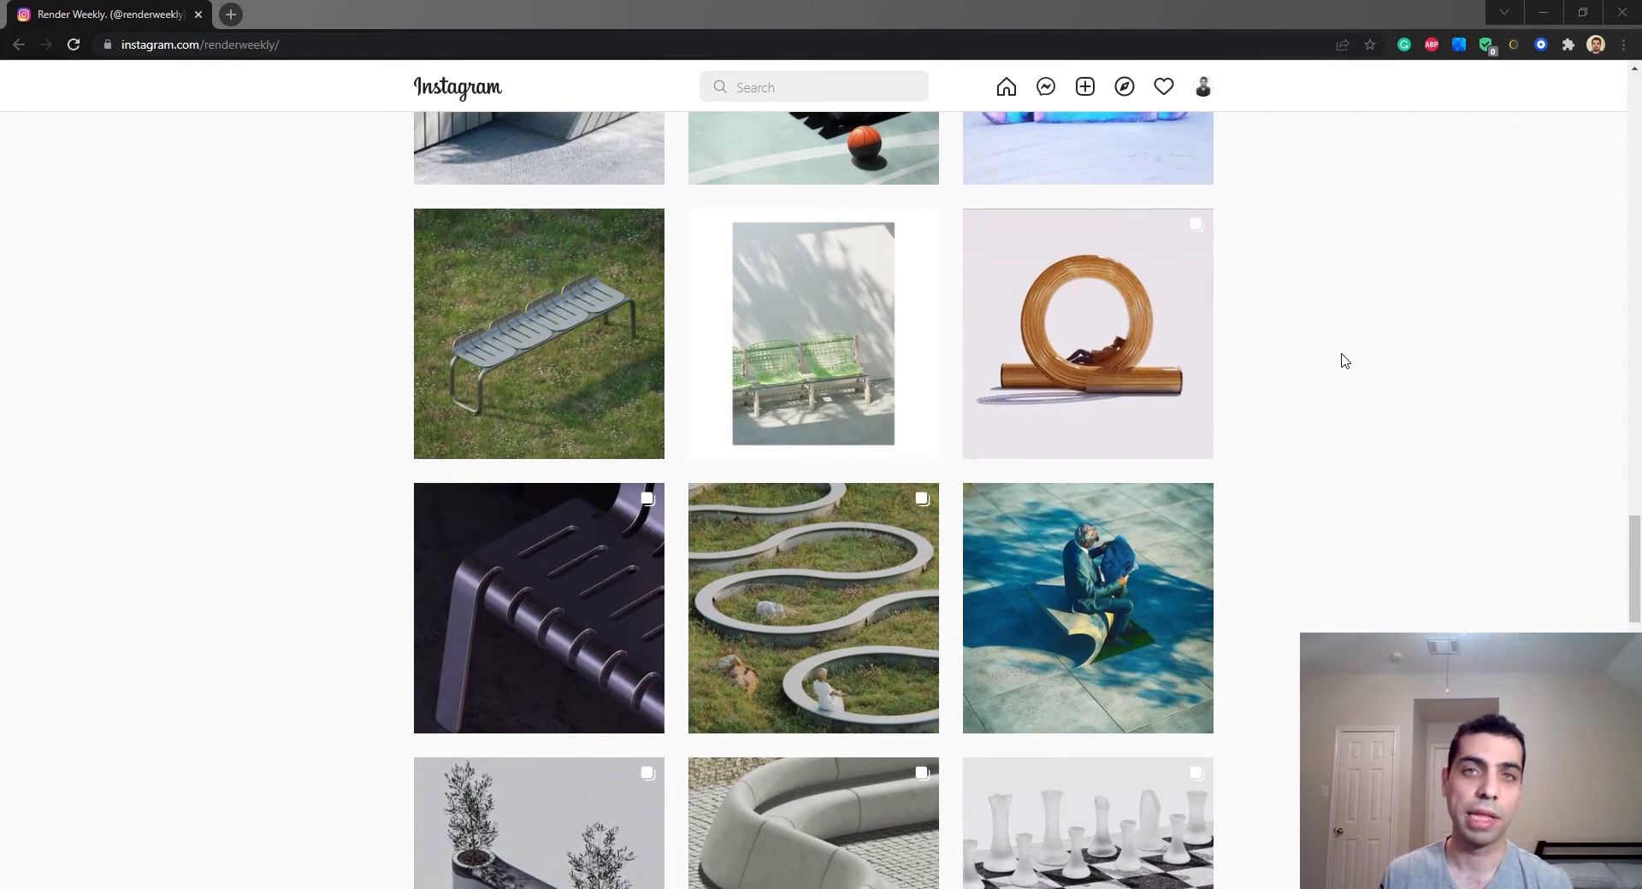
scroll(1345, 360, down, 5)
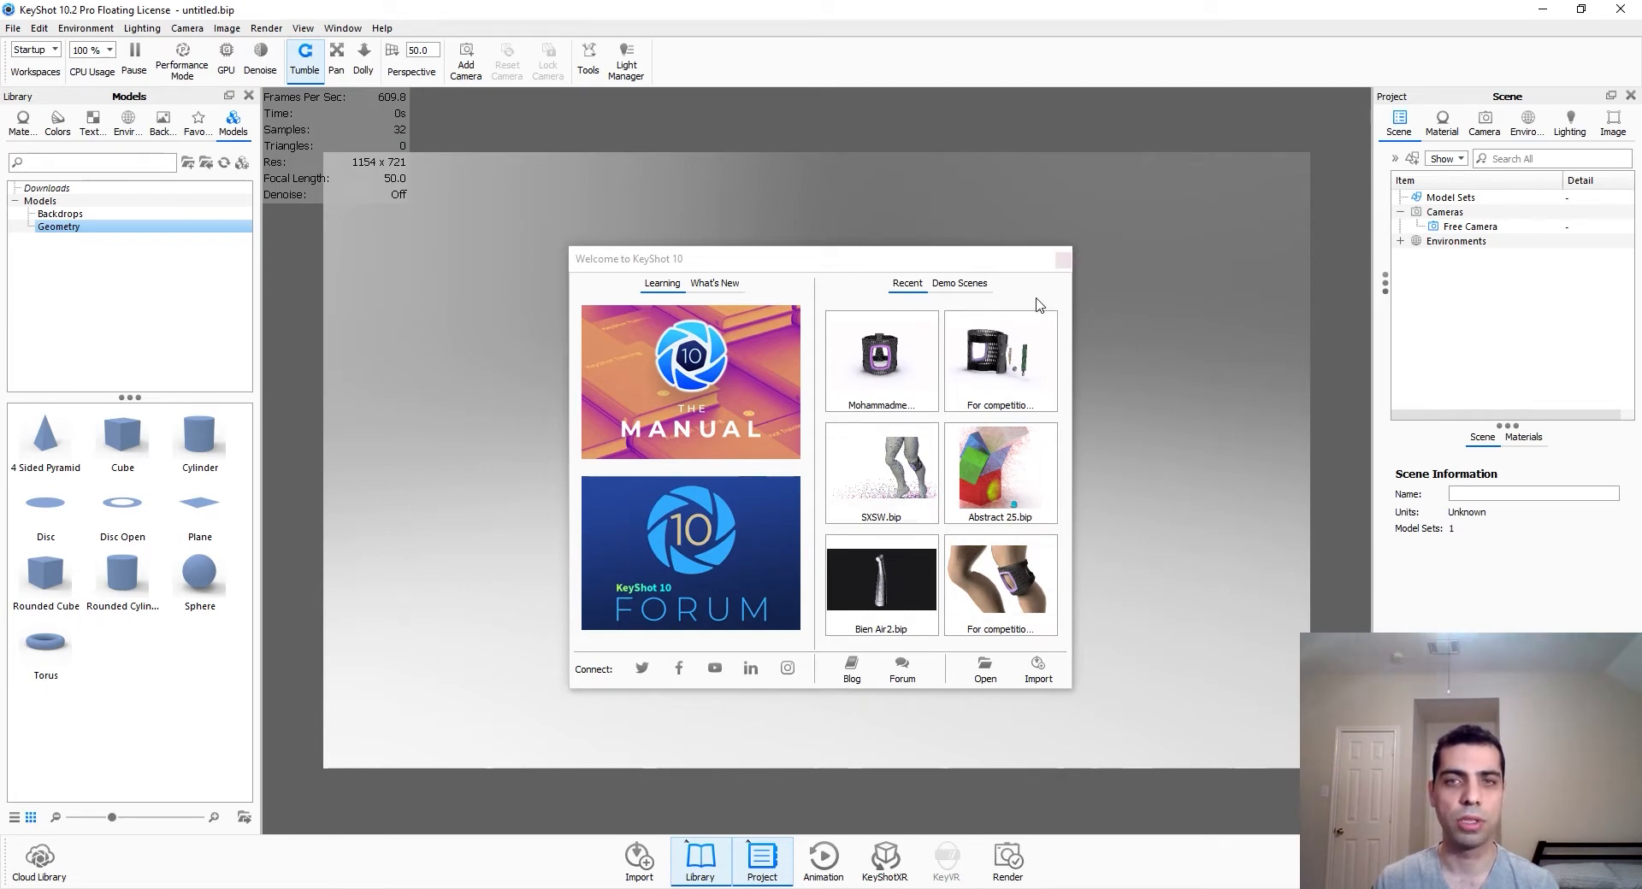
Step: Dismiss the welcome window and add a Sphere from the geometry models to the scene, accepting its default placement
click(1059, 260)
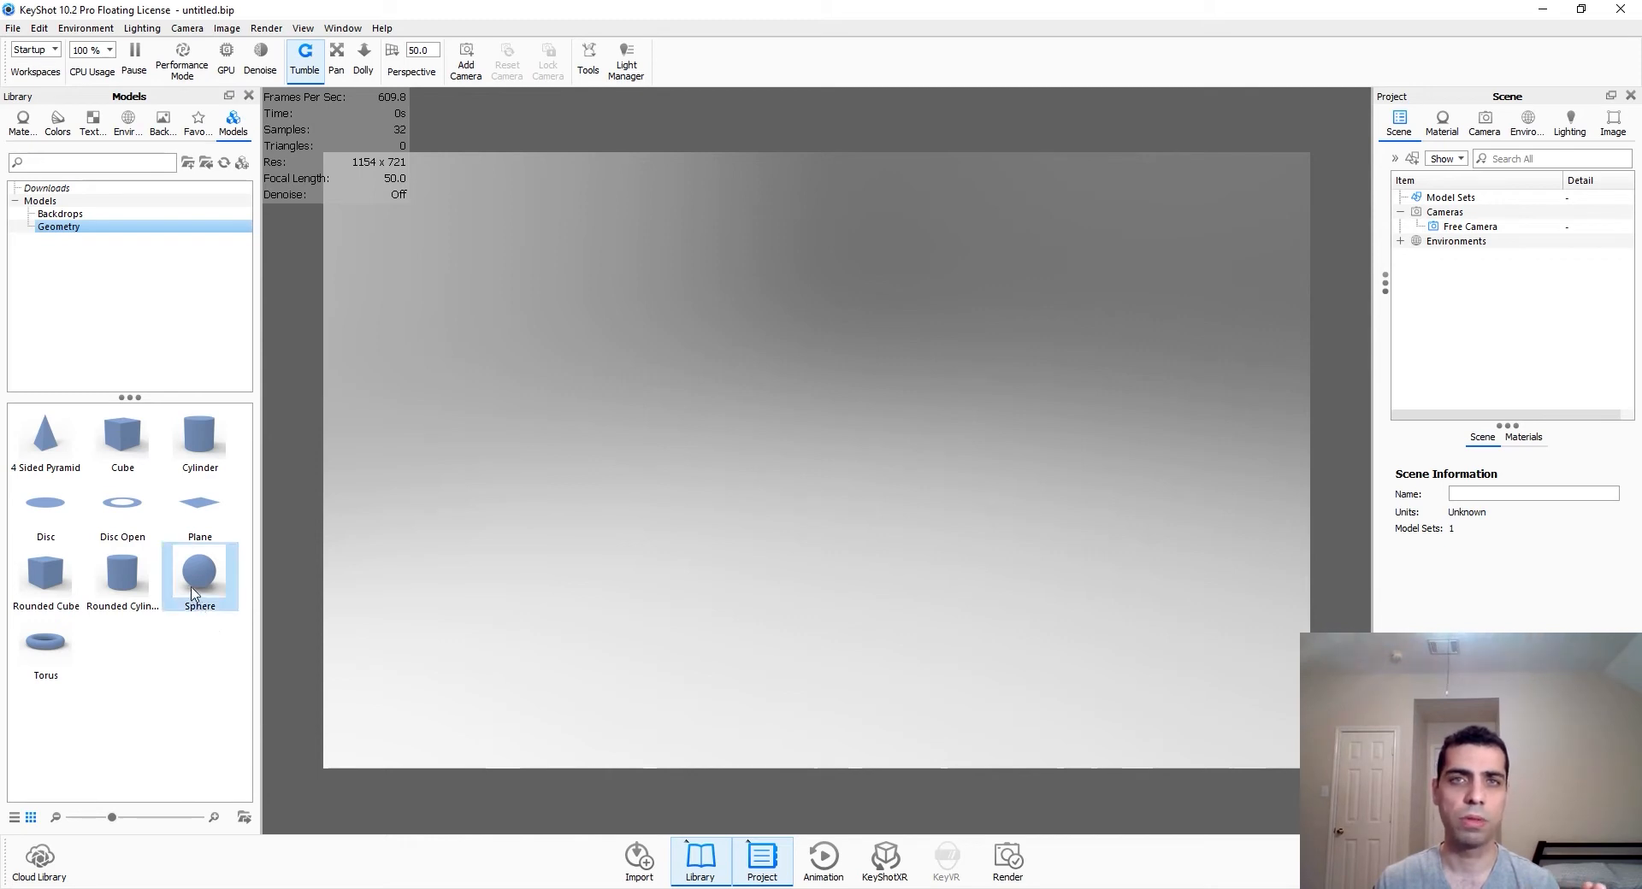
mouse_move(194, 593)
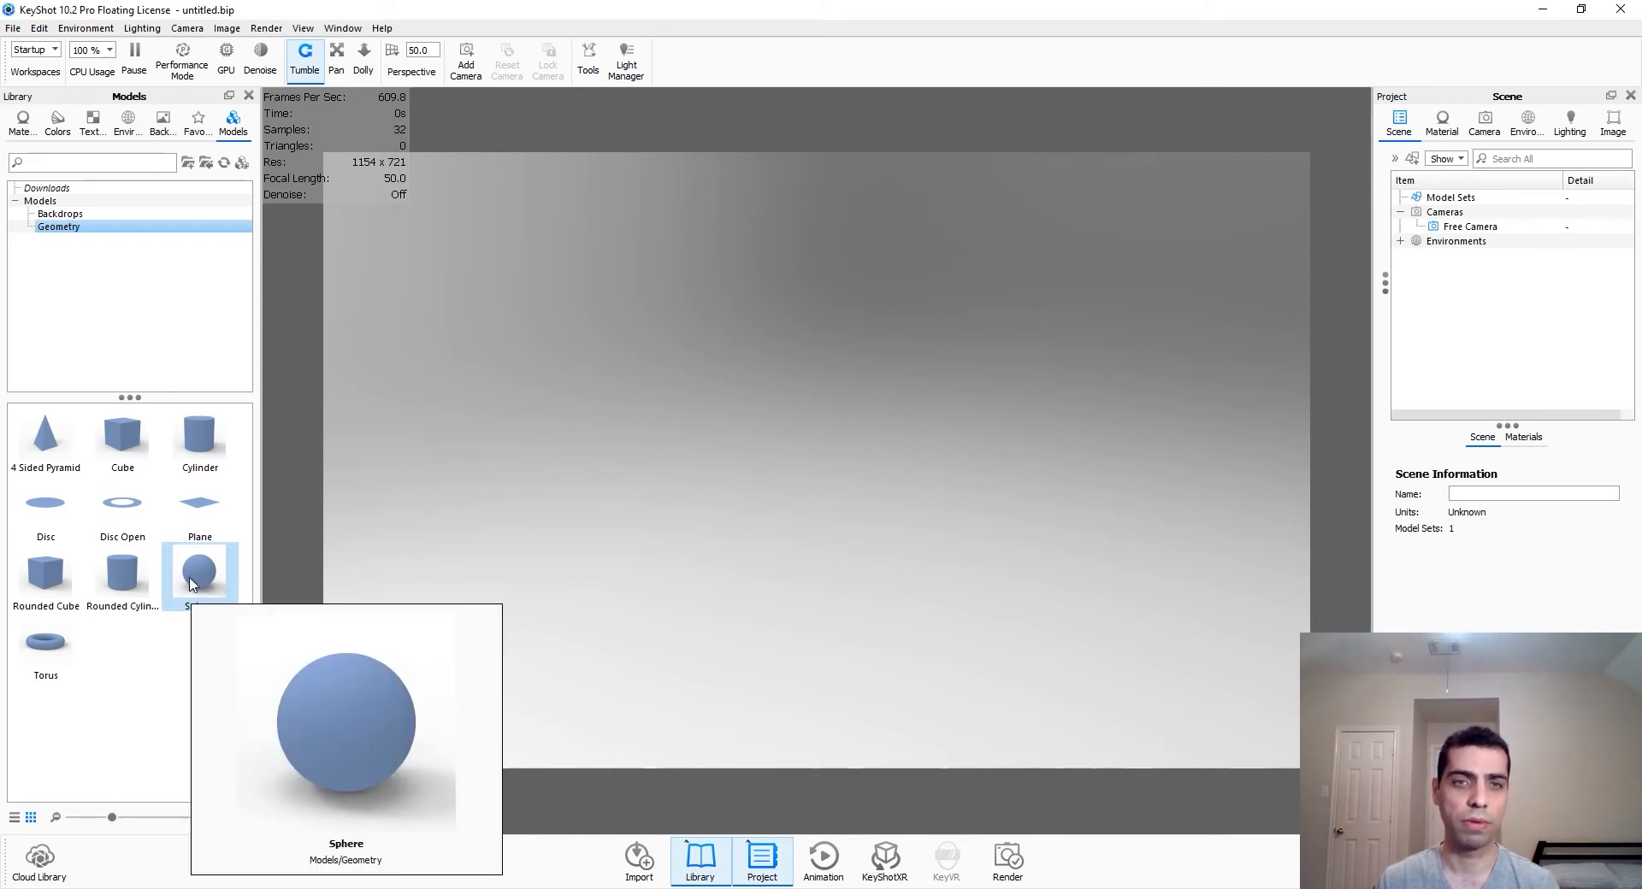
drag(193, 584, 762, 542)
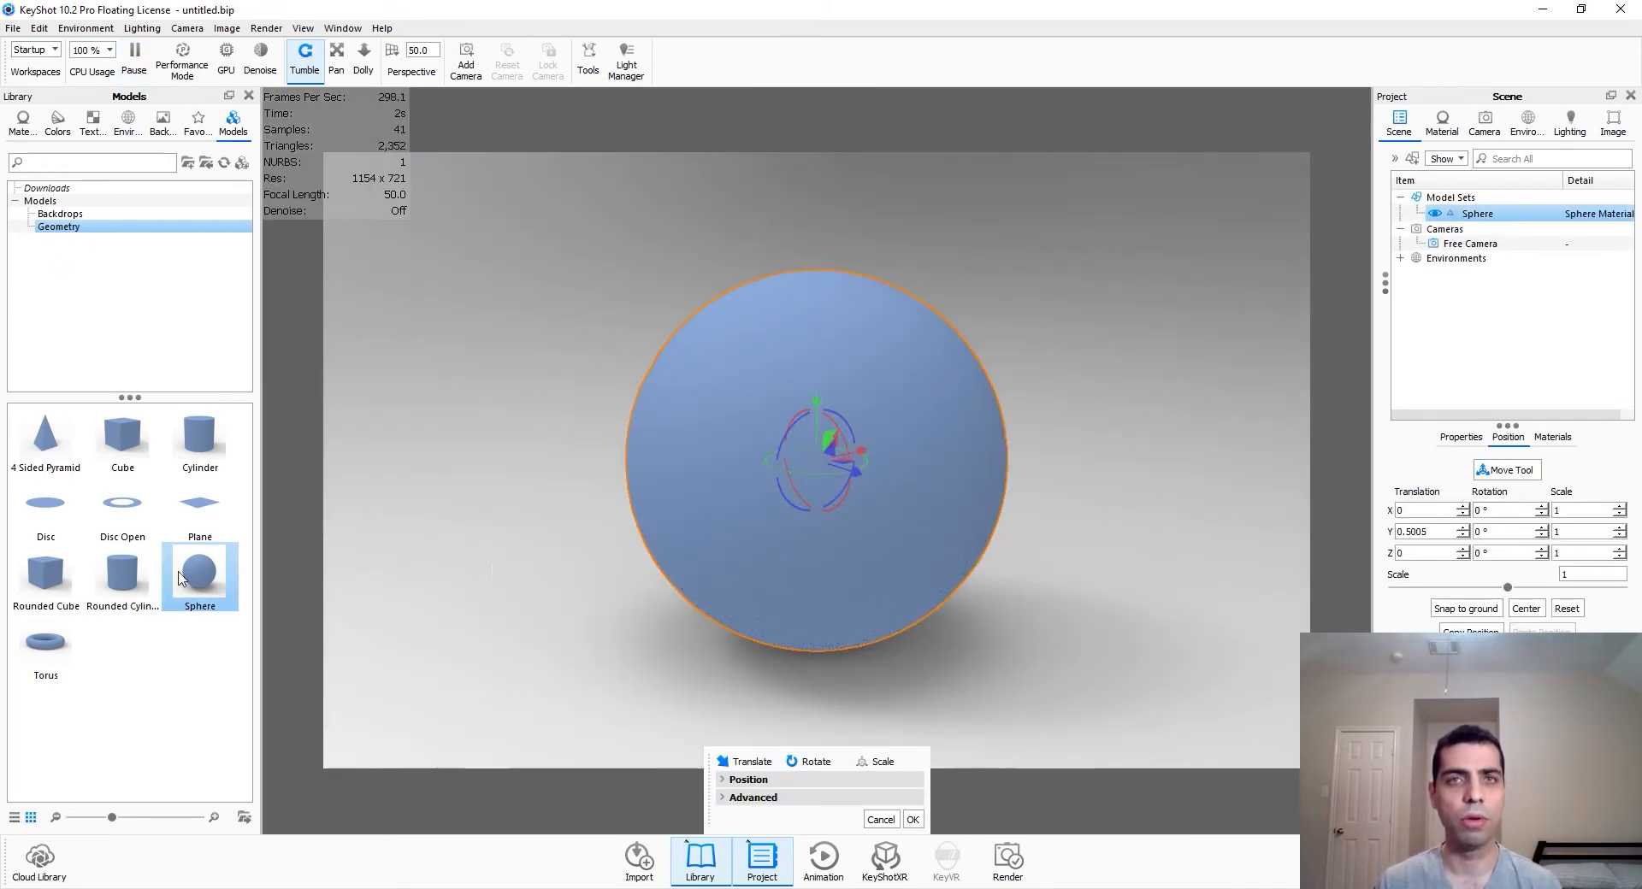
drag(961, 600, 961, 630)
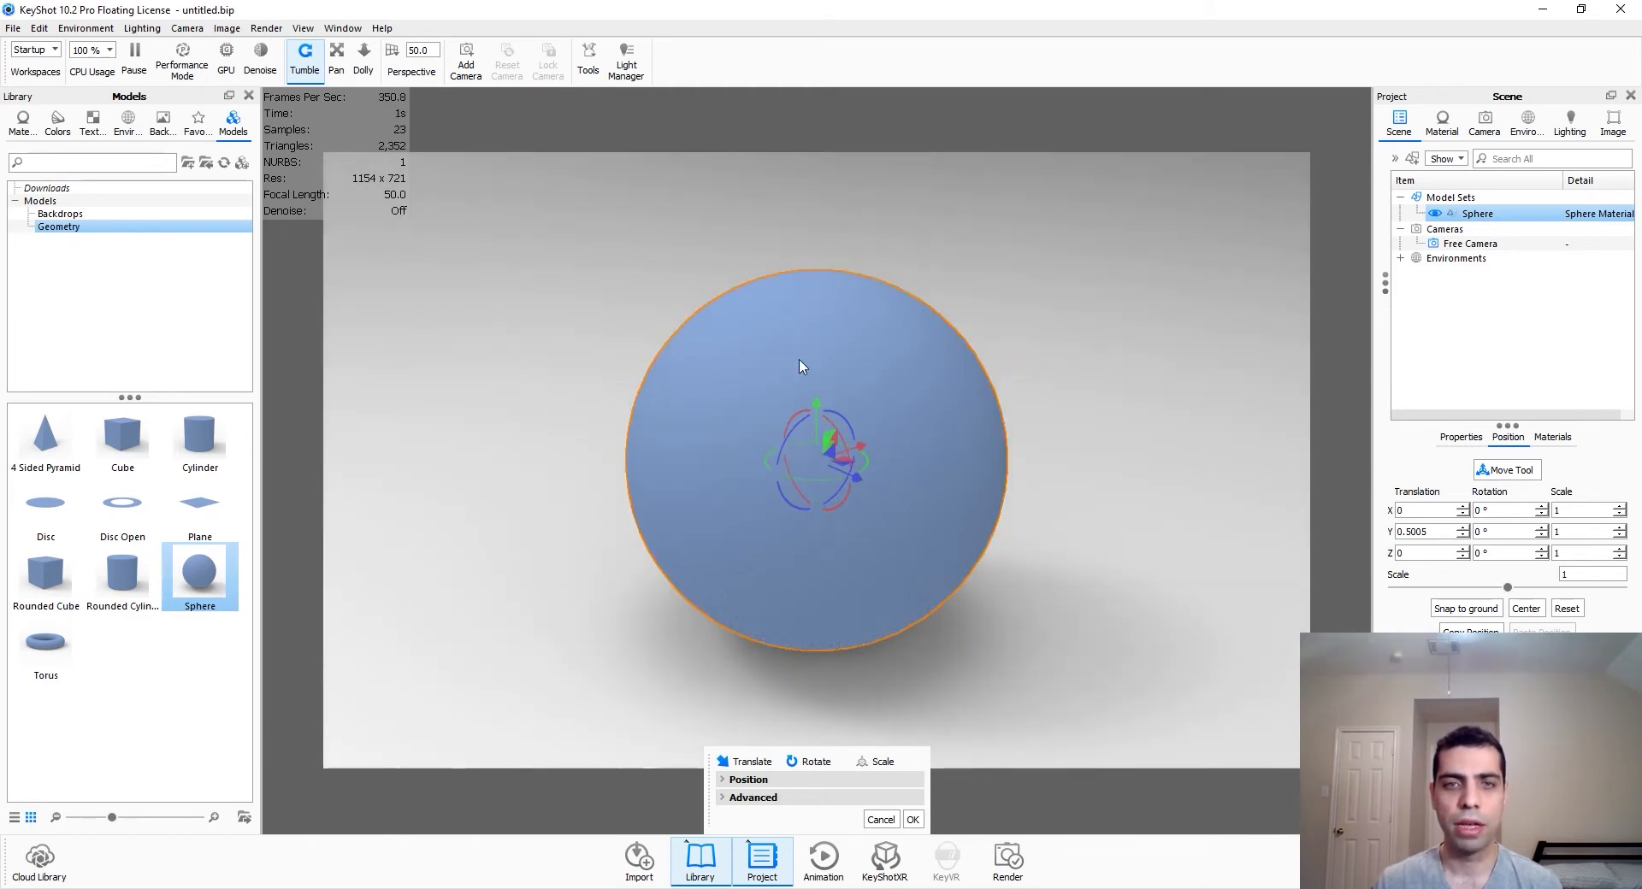
click(917, 818)
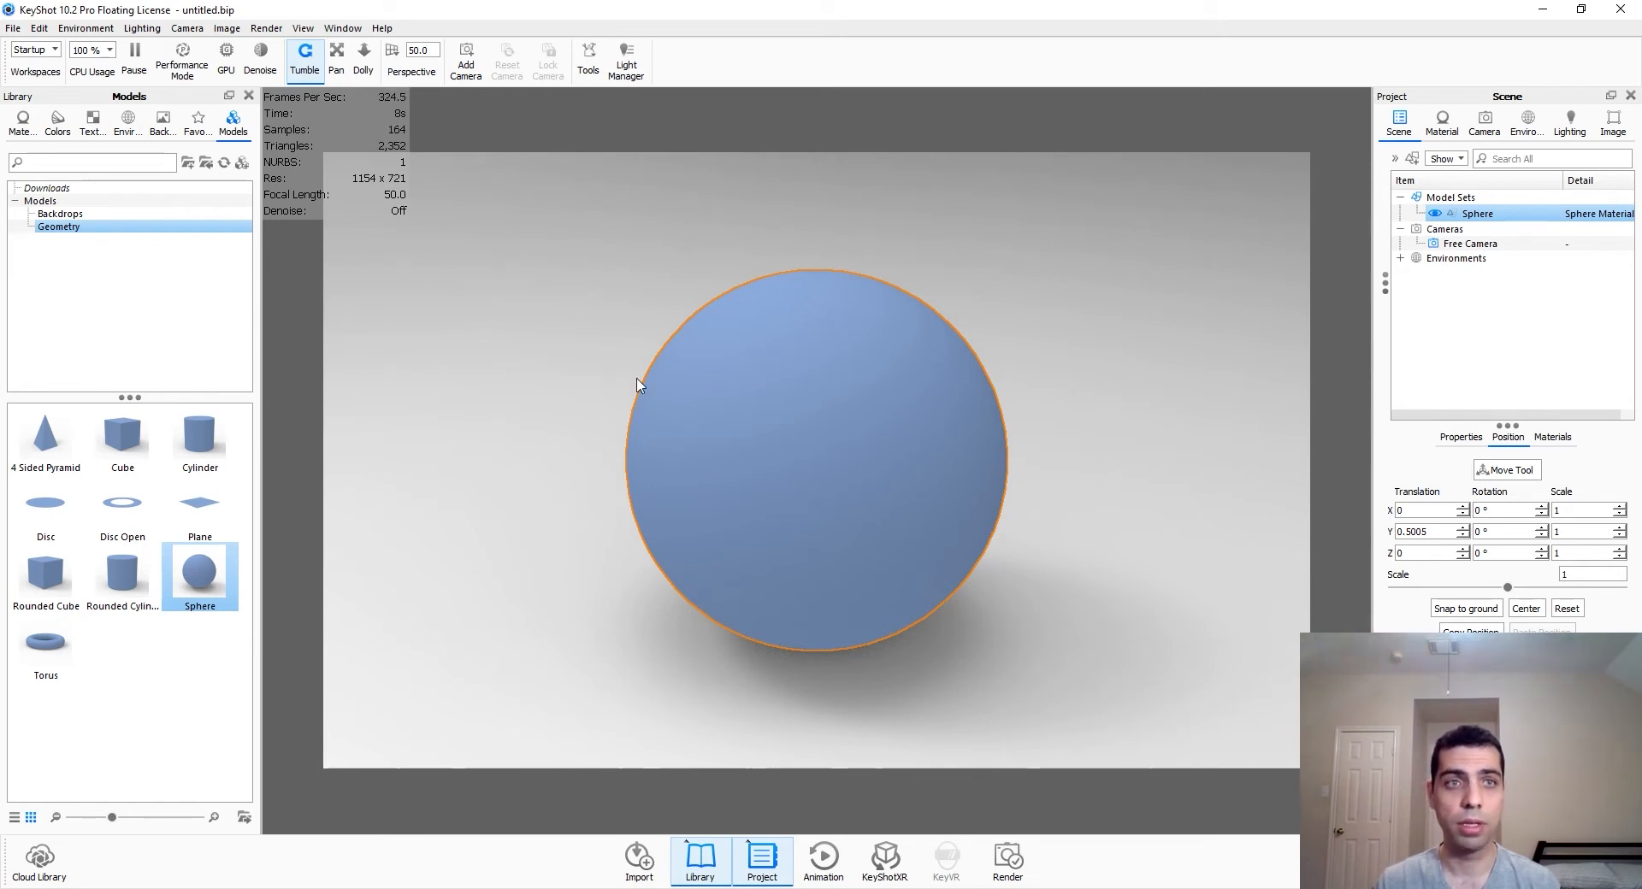
Step: Show the camera settings and tumble around the sphere to examine how azimuth and inclination respond
click(616, 479)
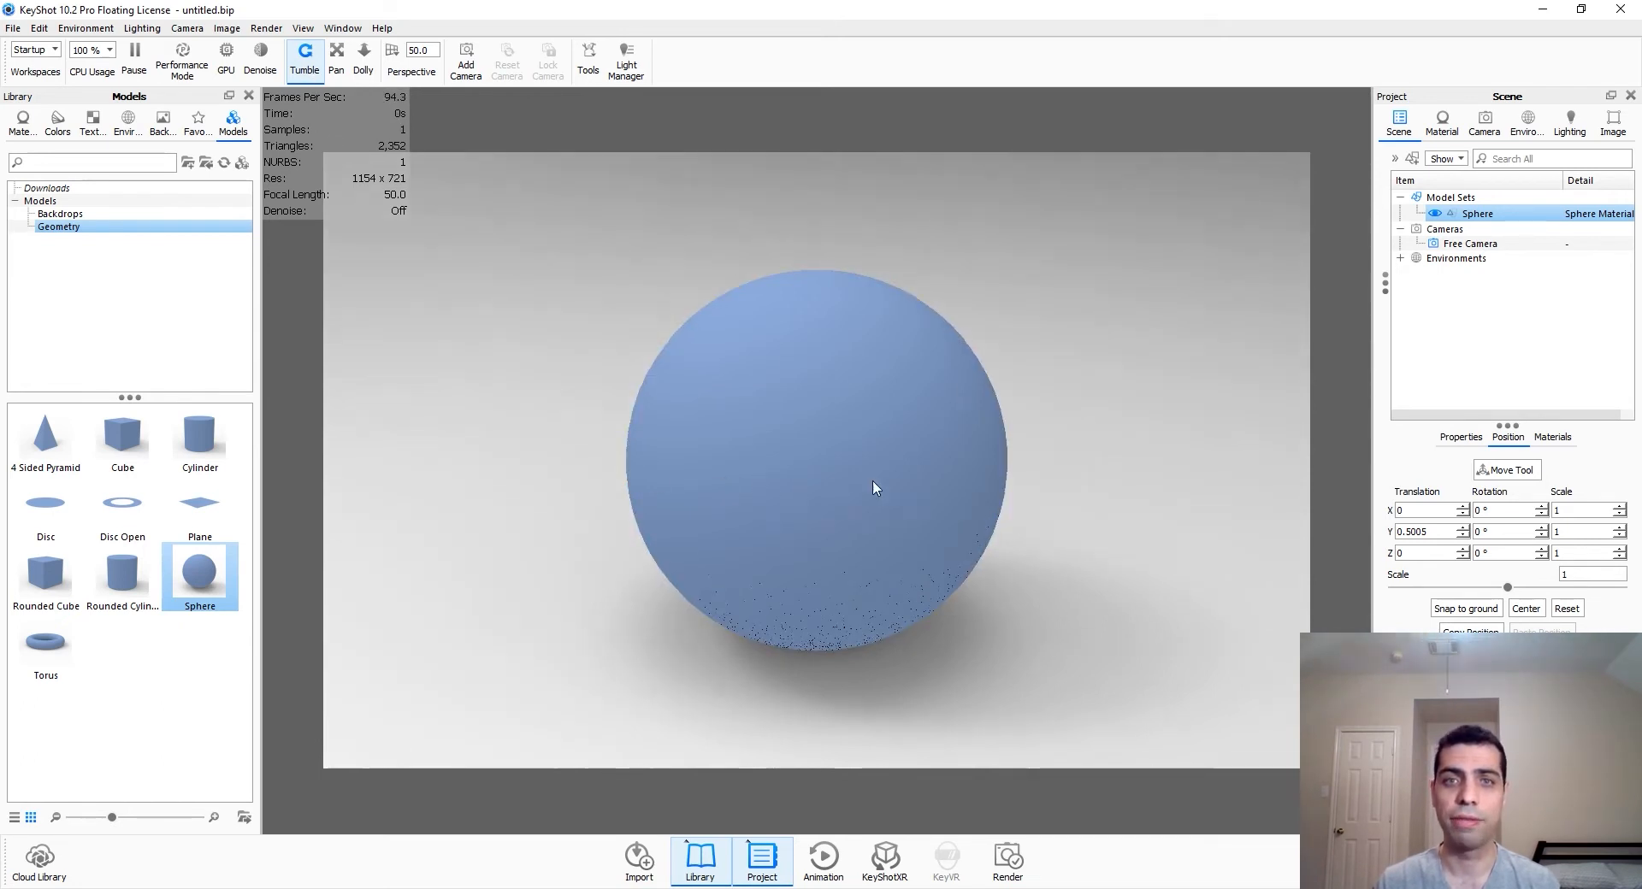
mouse_move(1049, 474)
ctrl+mouse_down()
mouse_move(1044, 407)
mouse_move(952, 513)
mouse_move(454, 484)
mouse_move(571, 323)
mouse_move(1030, 439)
mouse_move(1125, 497)
mouse_move(584, 526)
ctrl+mouse_up()
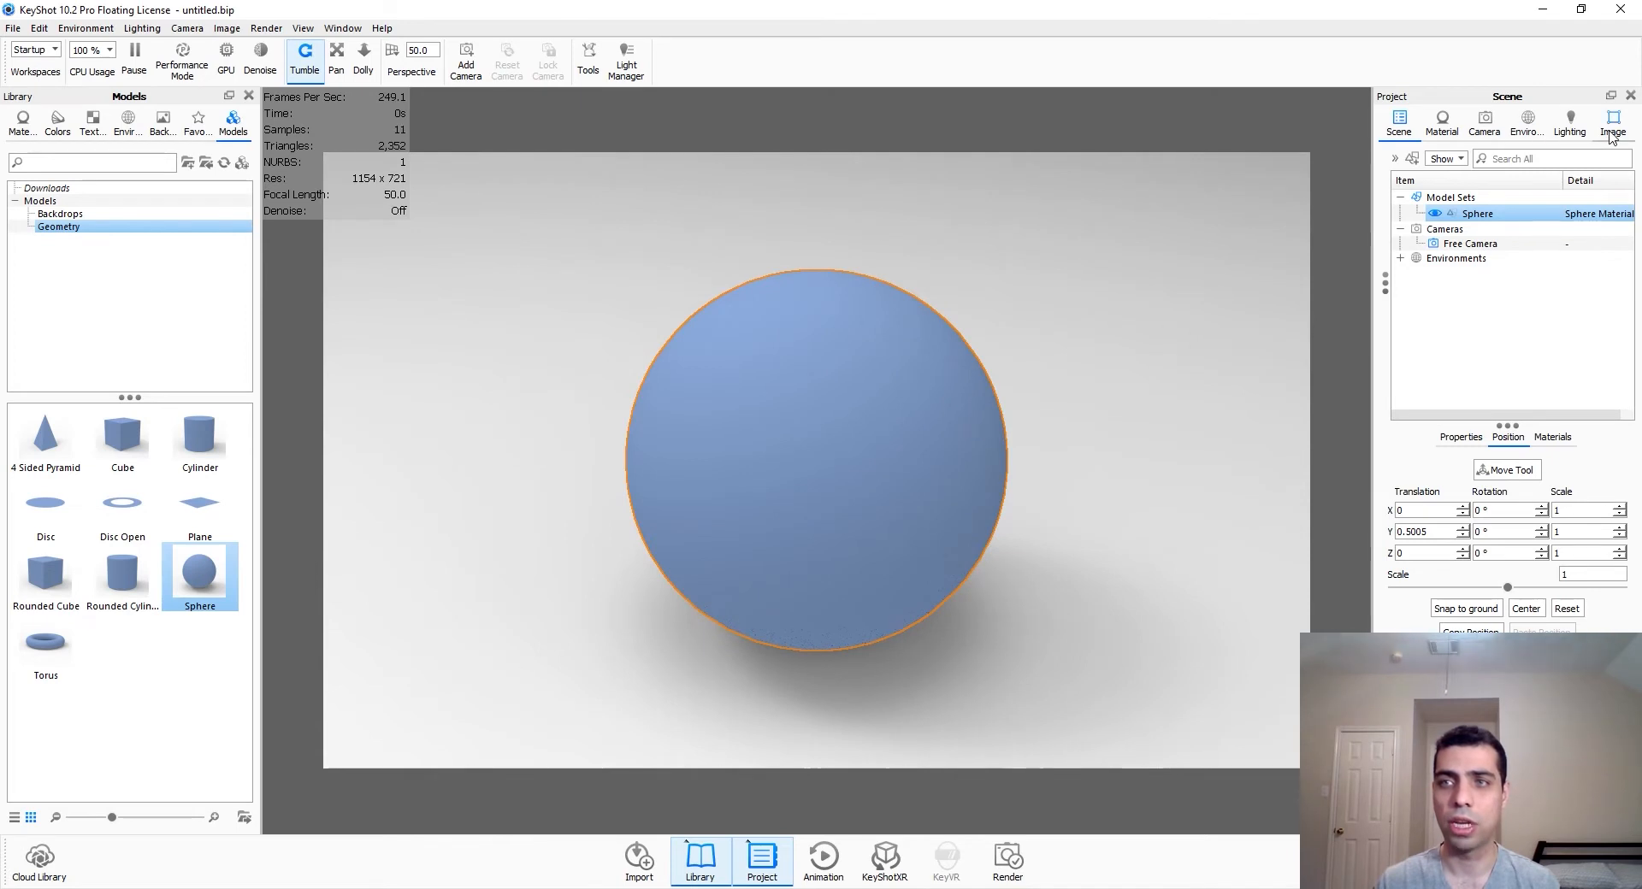
click(1500, 130)
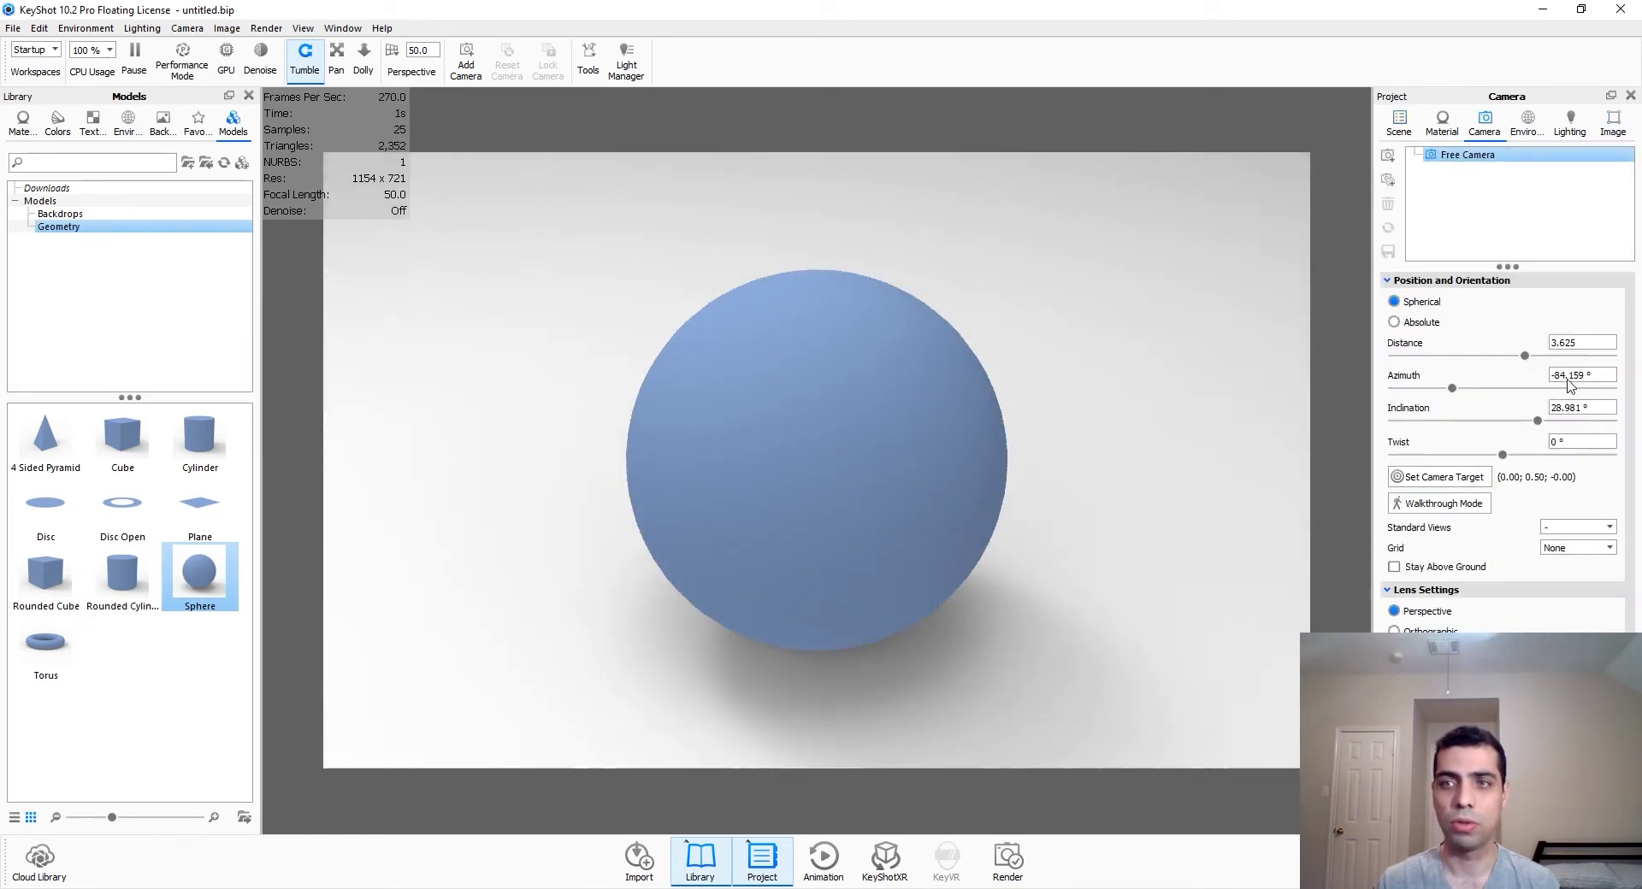
drag(721, 524, 1071, 520)
drag(978, 502, 890, 454)
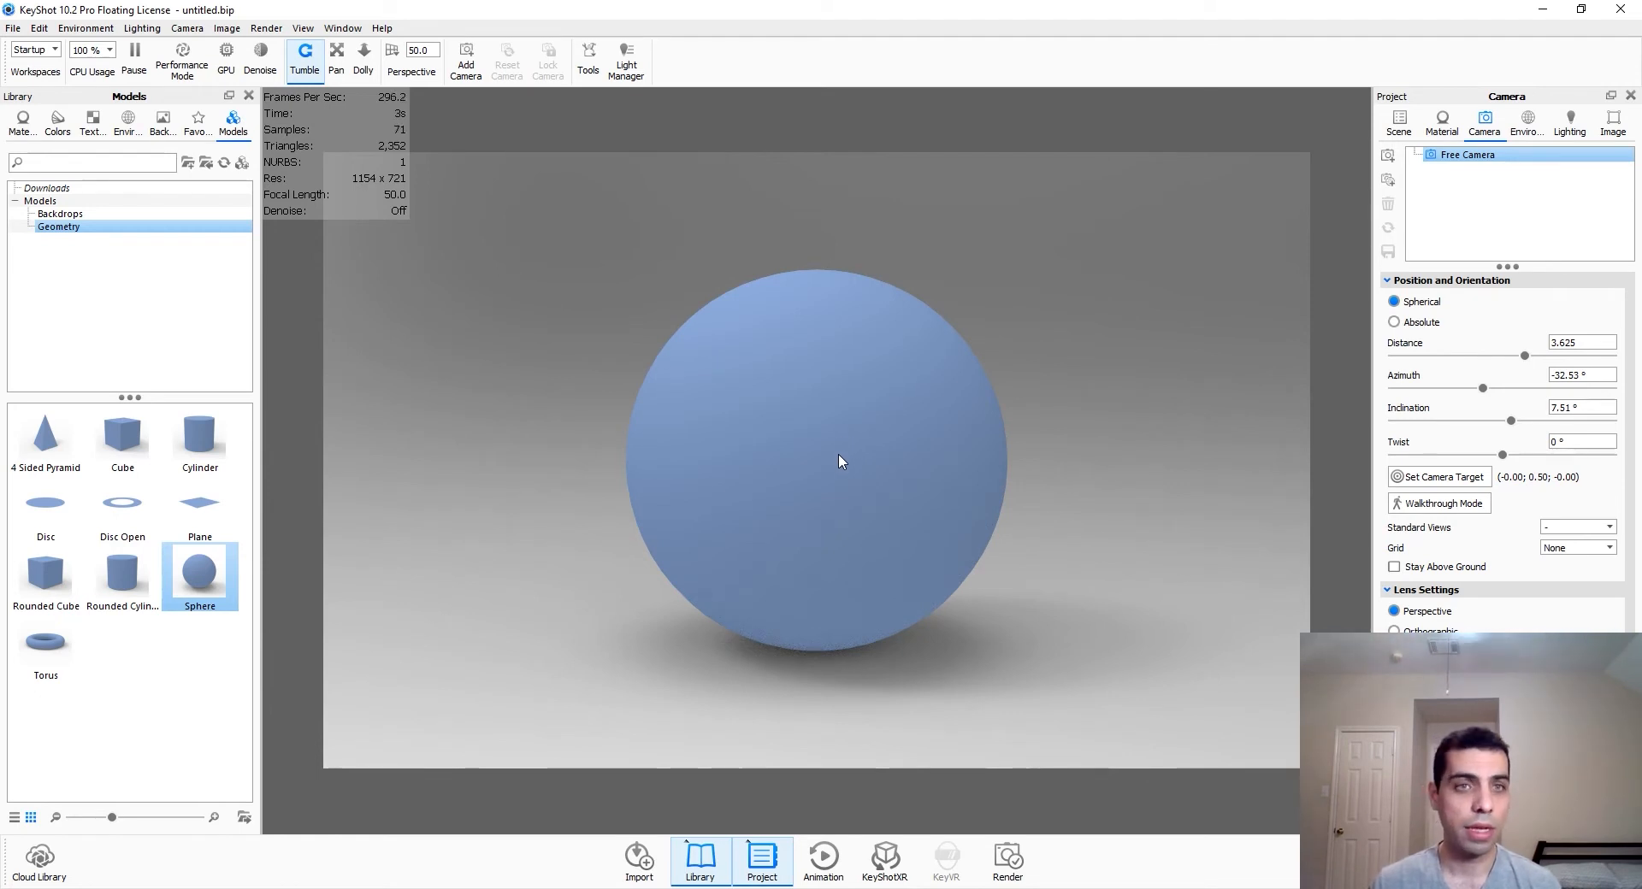
drag(839, 461, 674, 340)
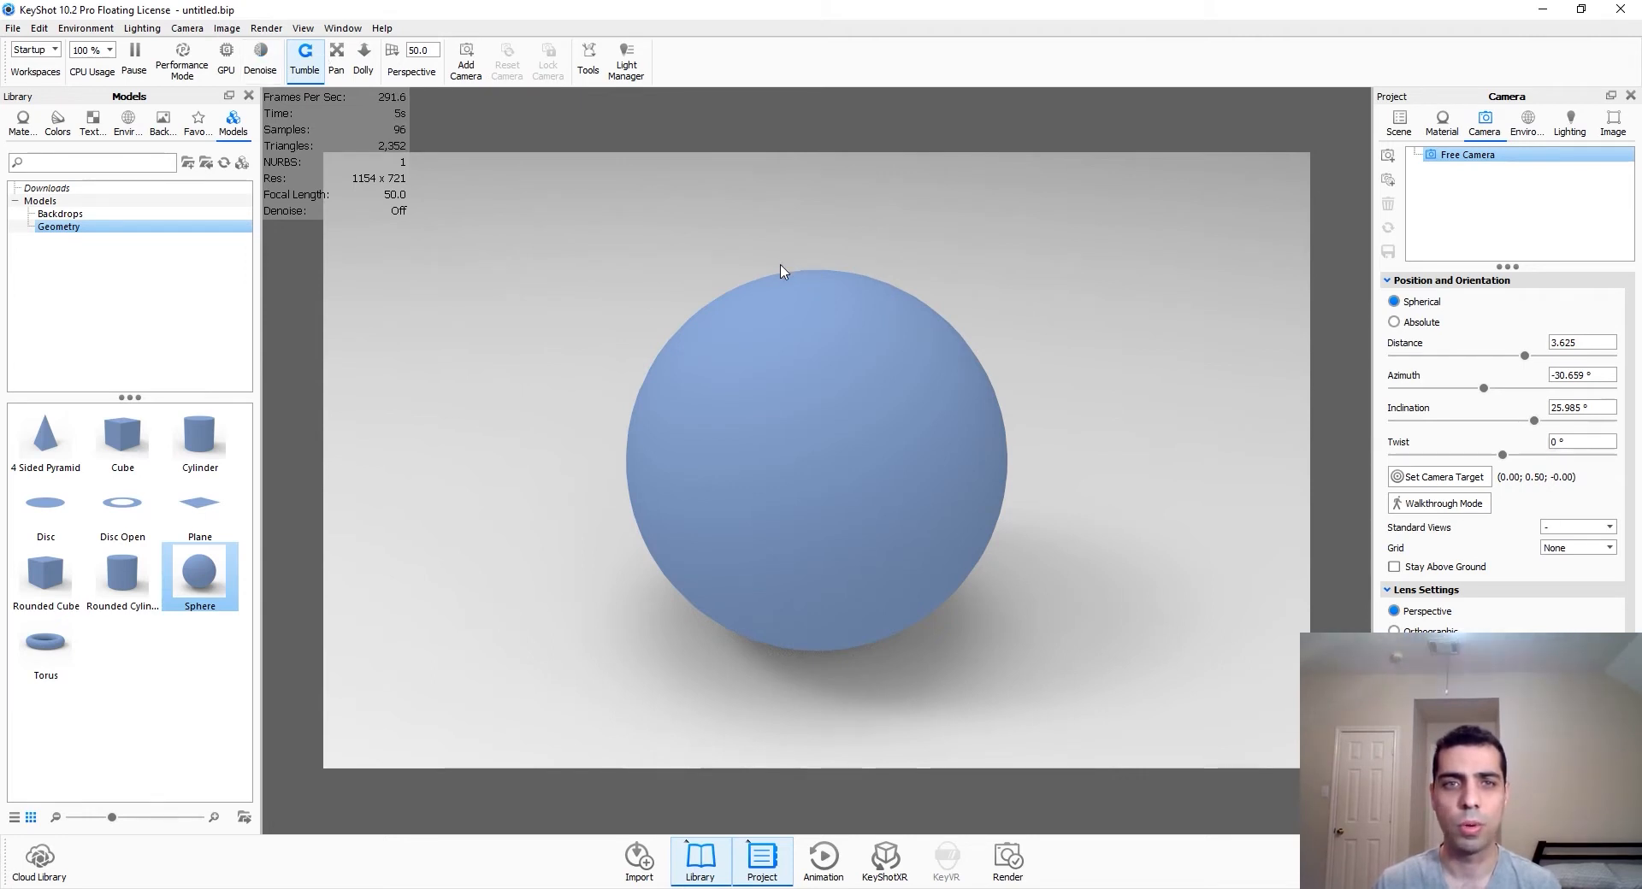
Step: Pan the camera across the sphere, return to the Tumble tool and view the sphere from slightly different angles
click(336, 60)
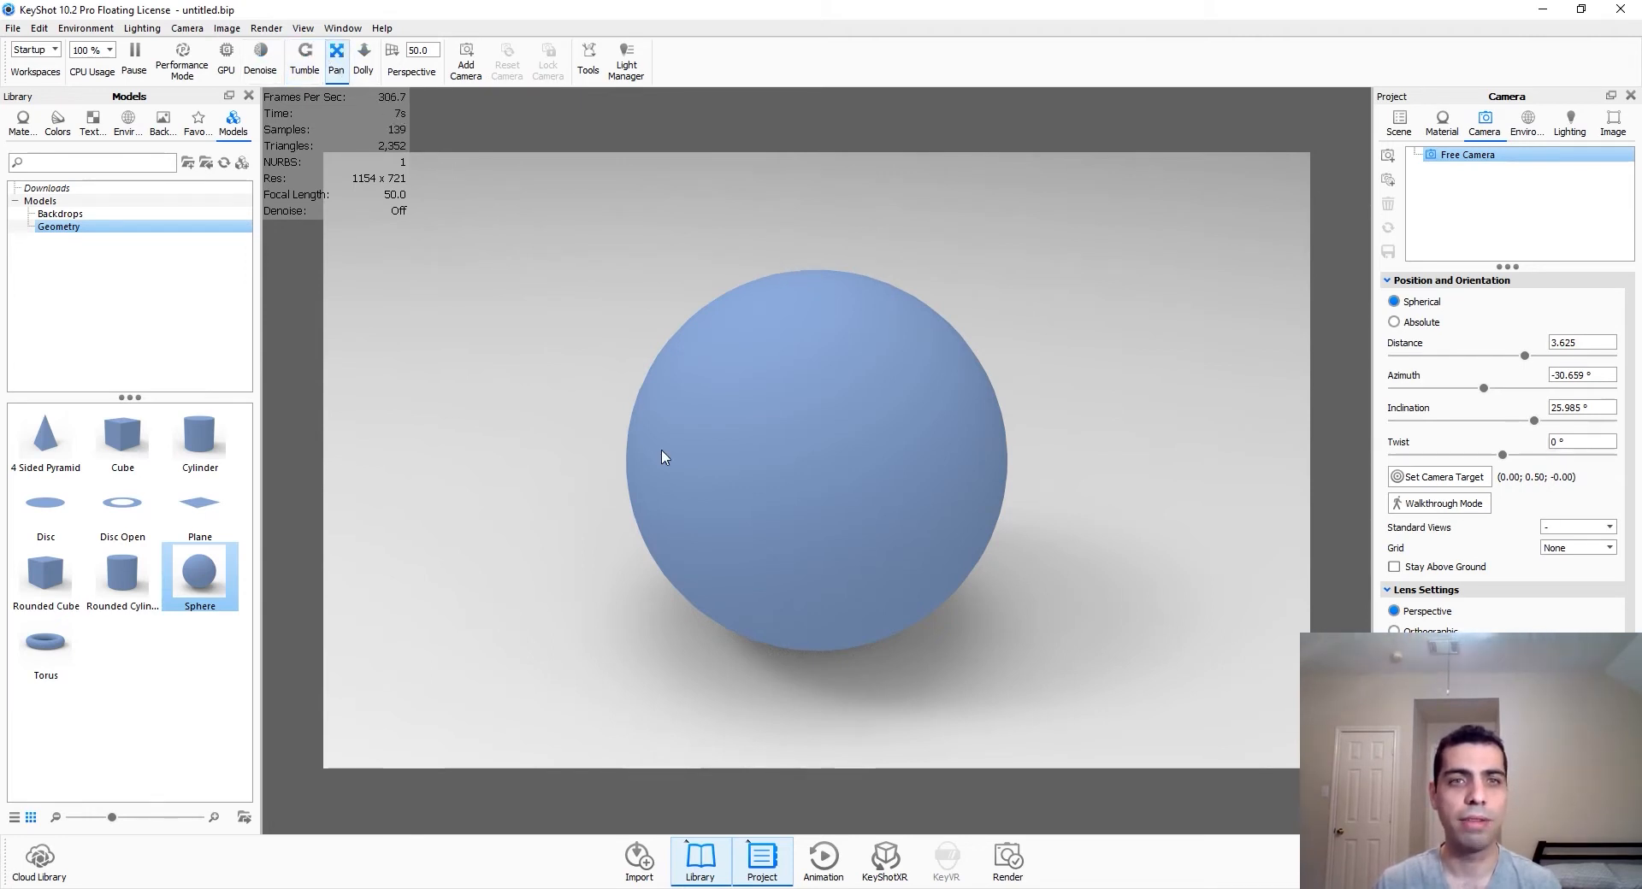
drag(785, 465, 780, 517)
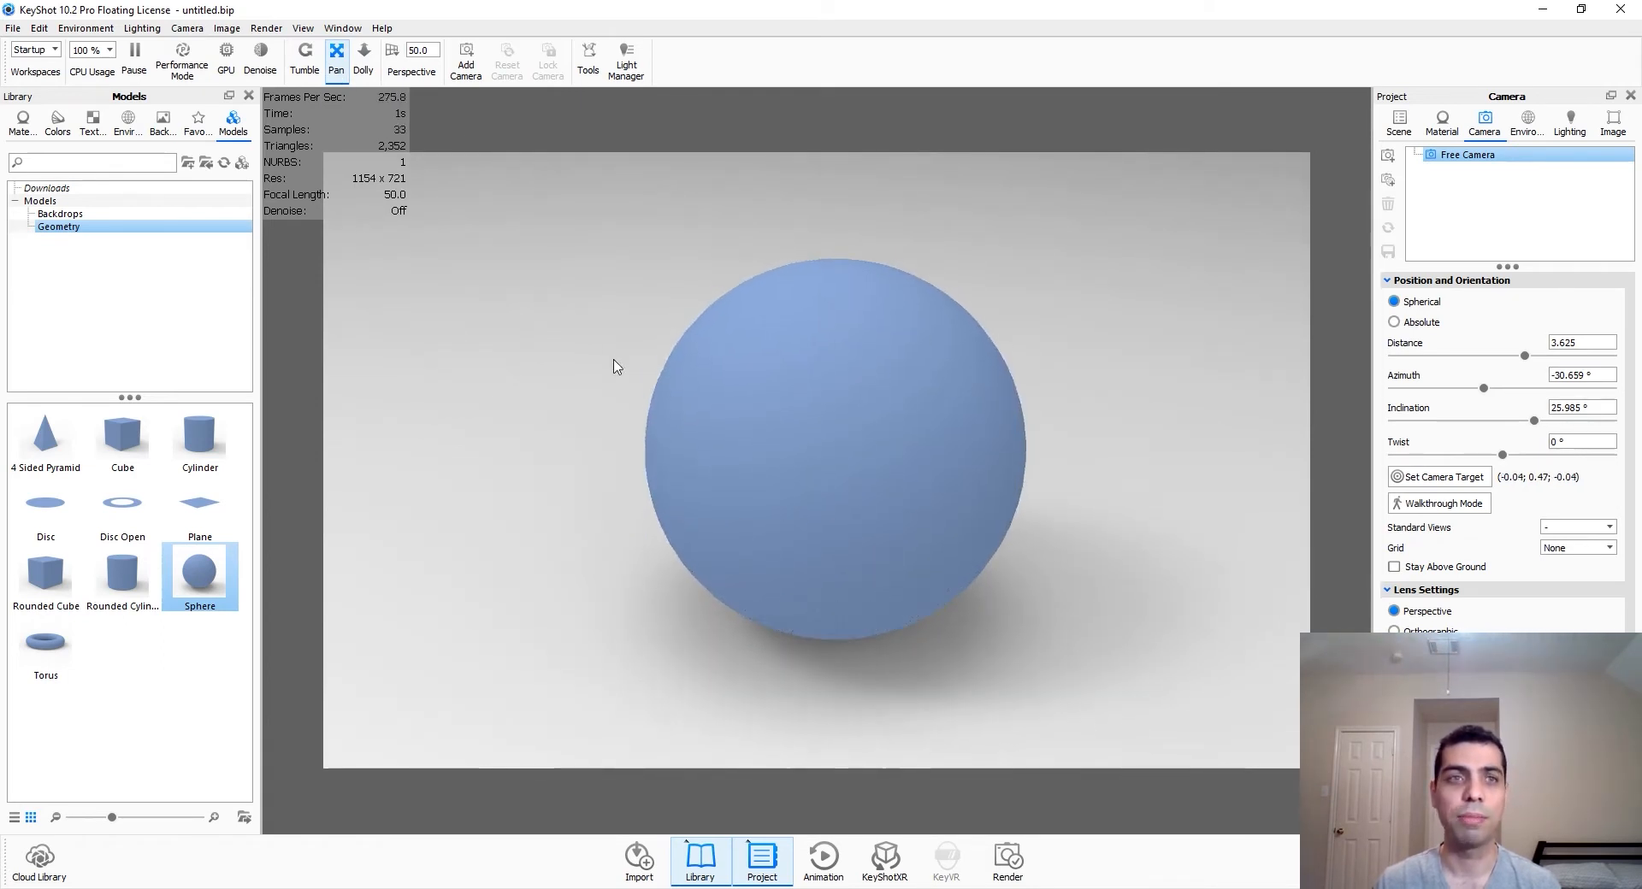
click(315, 75)
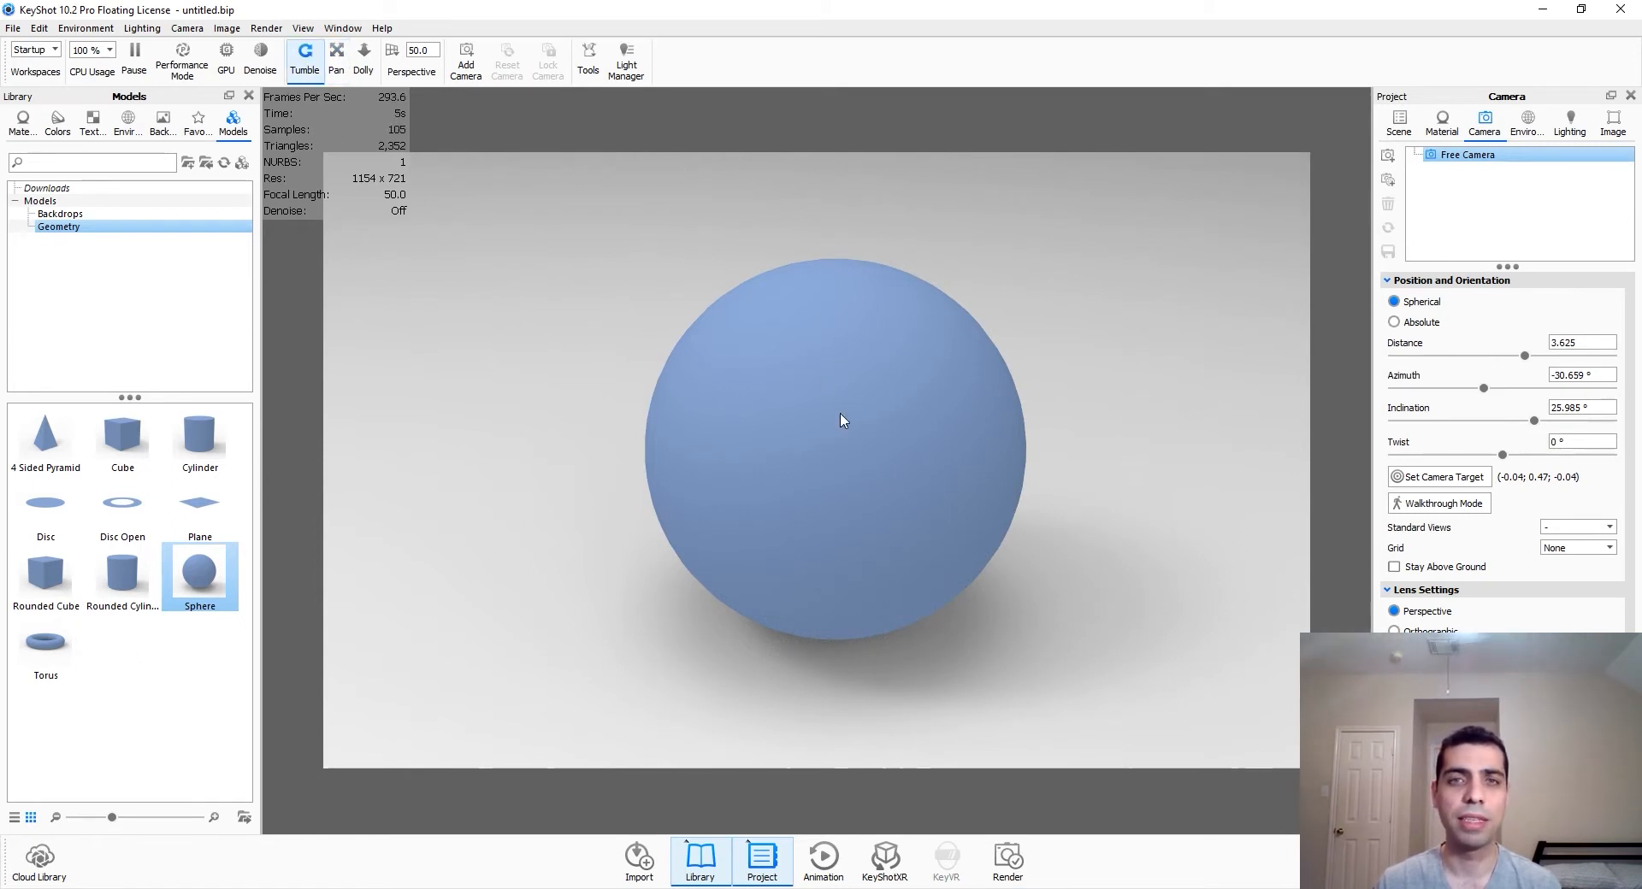
drag(885, 455, 909, 461)
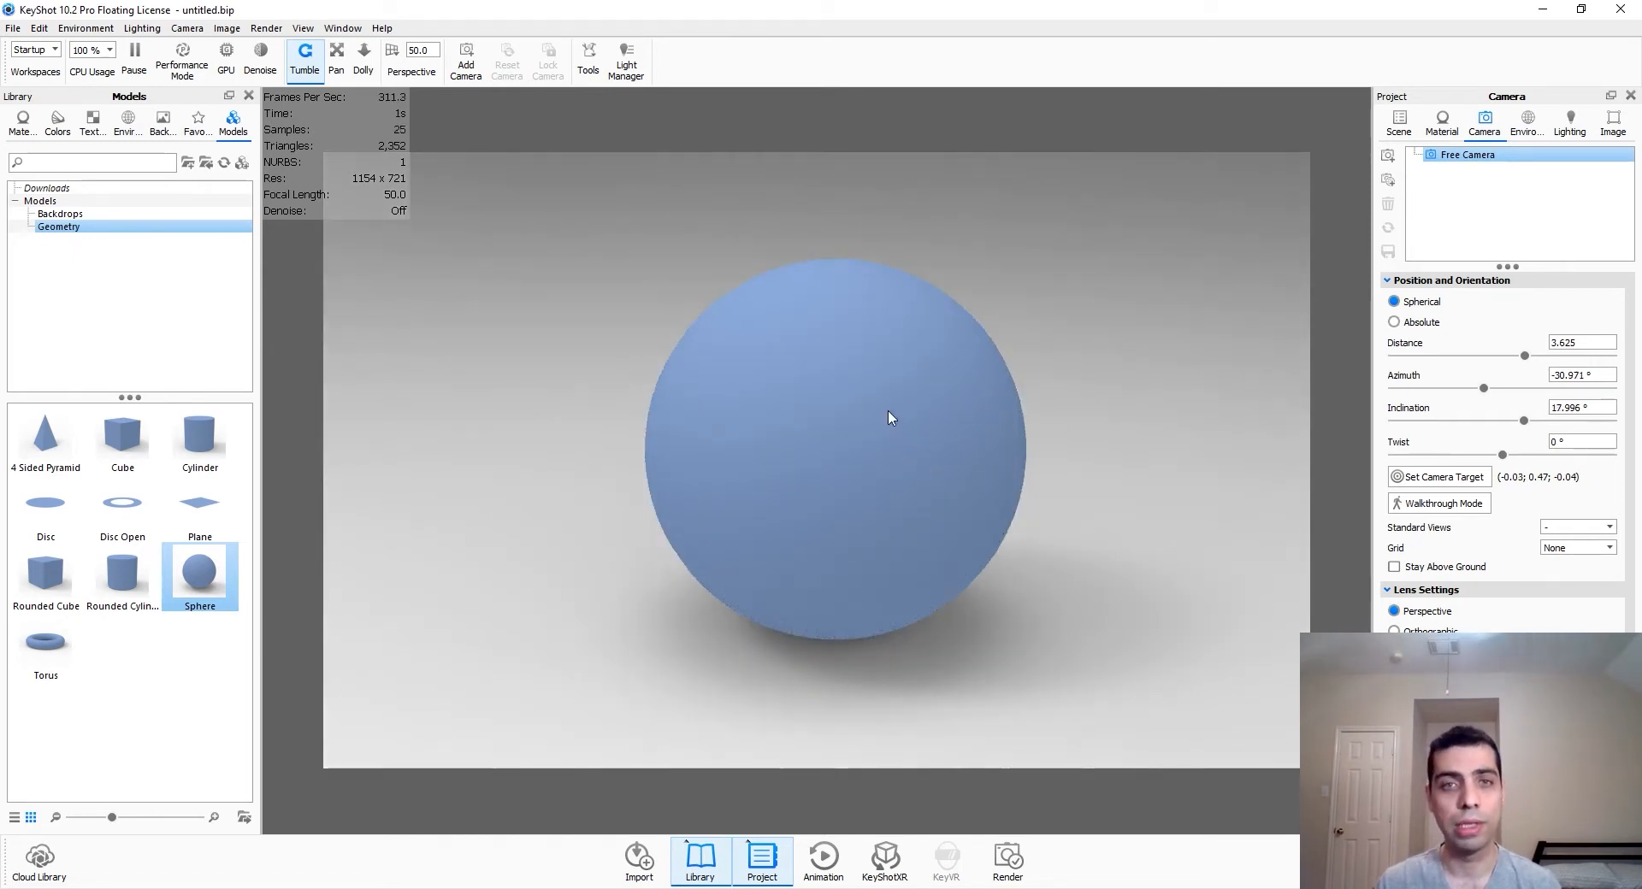
middle_drag(889, 417, 868, 380)
drag(863, 395, 820, 438)
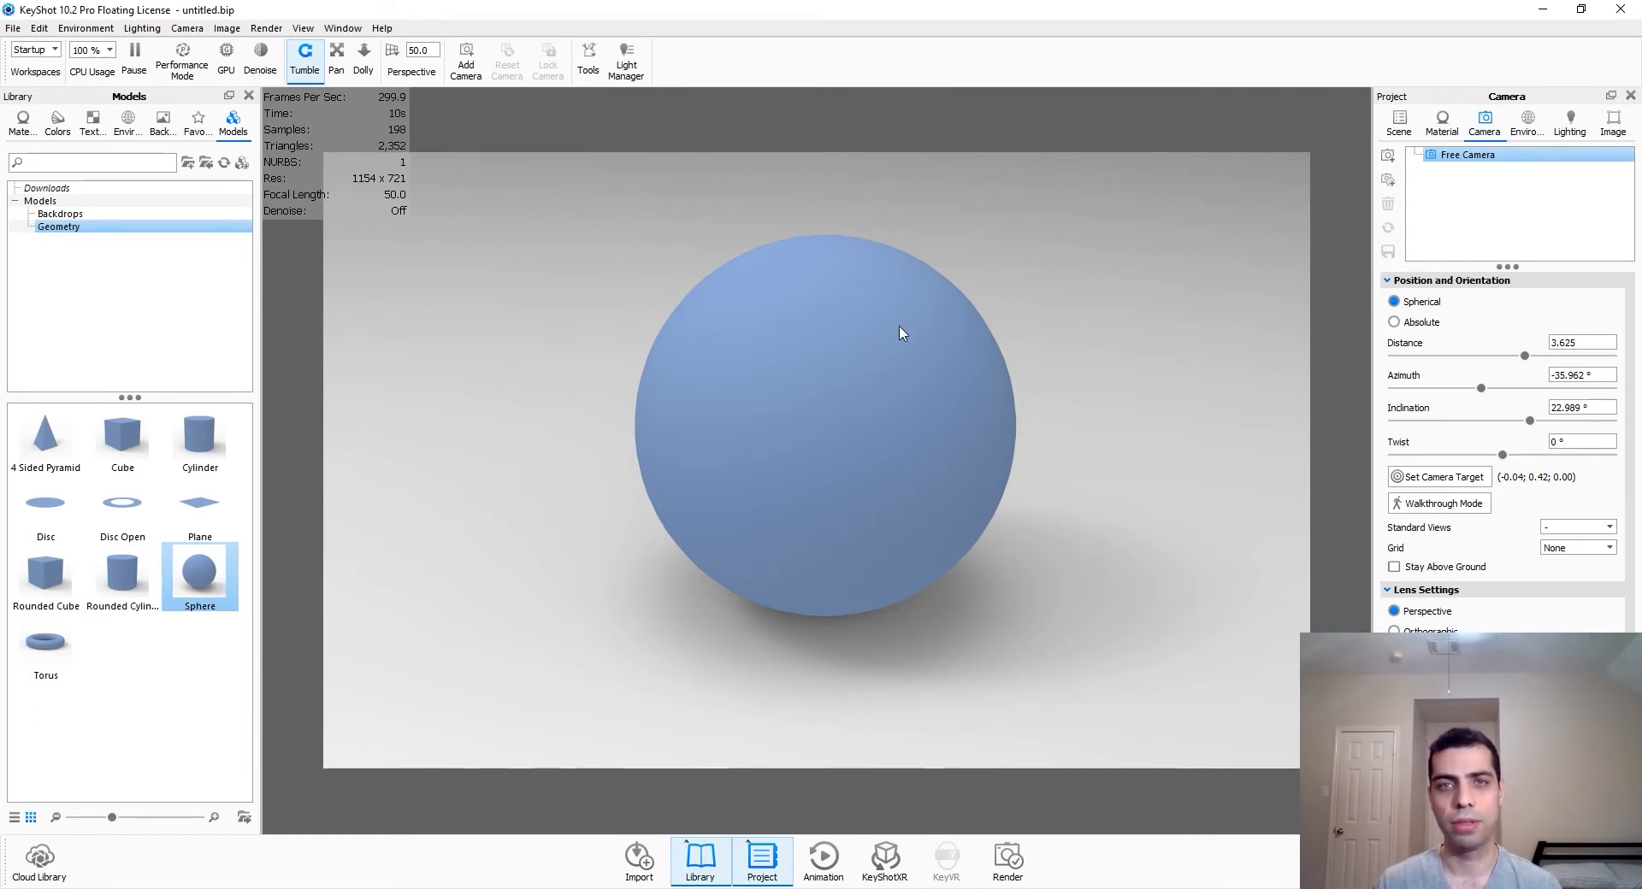
Step: Move the camera closer to and farther from the sphere to examine how the camera distance responds
scroll(865, 344, up, 3)
scroll(864, 347, up, 2)
scroll(865, 349, down, 5)
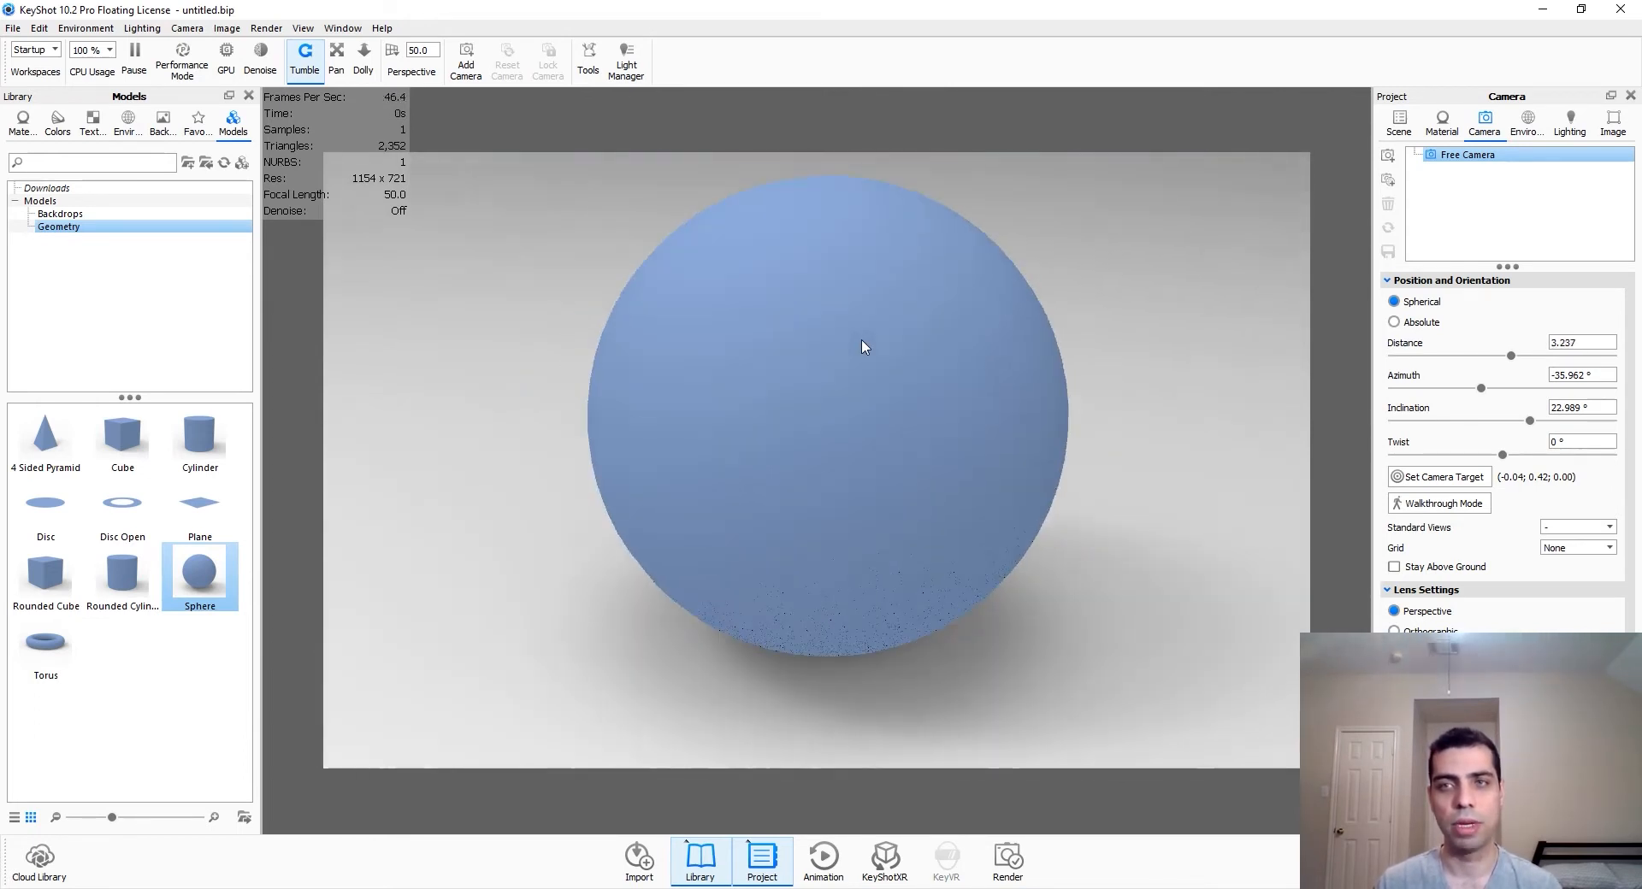
scroll(859, 368, up, 3)
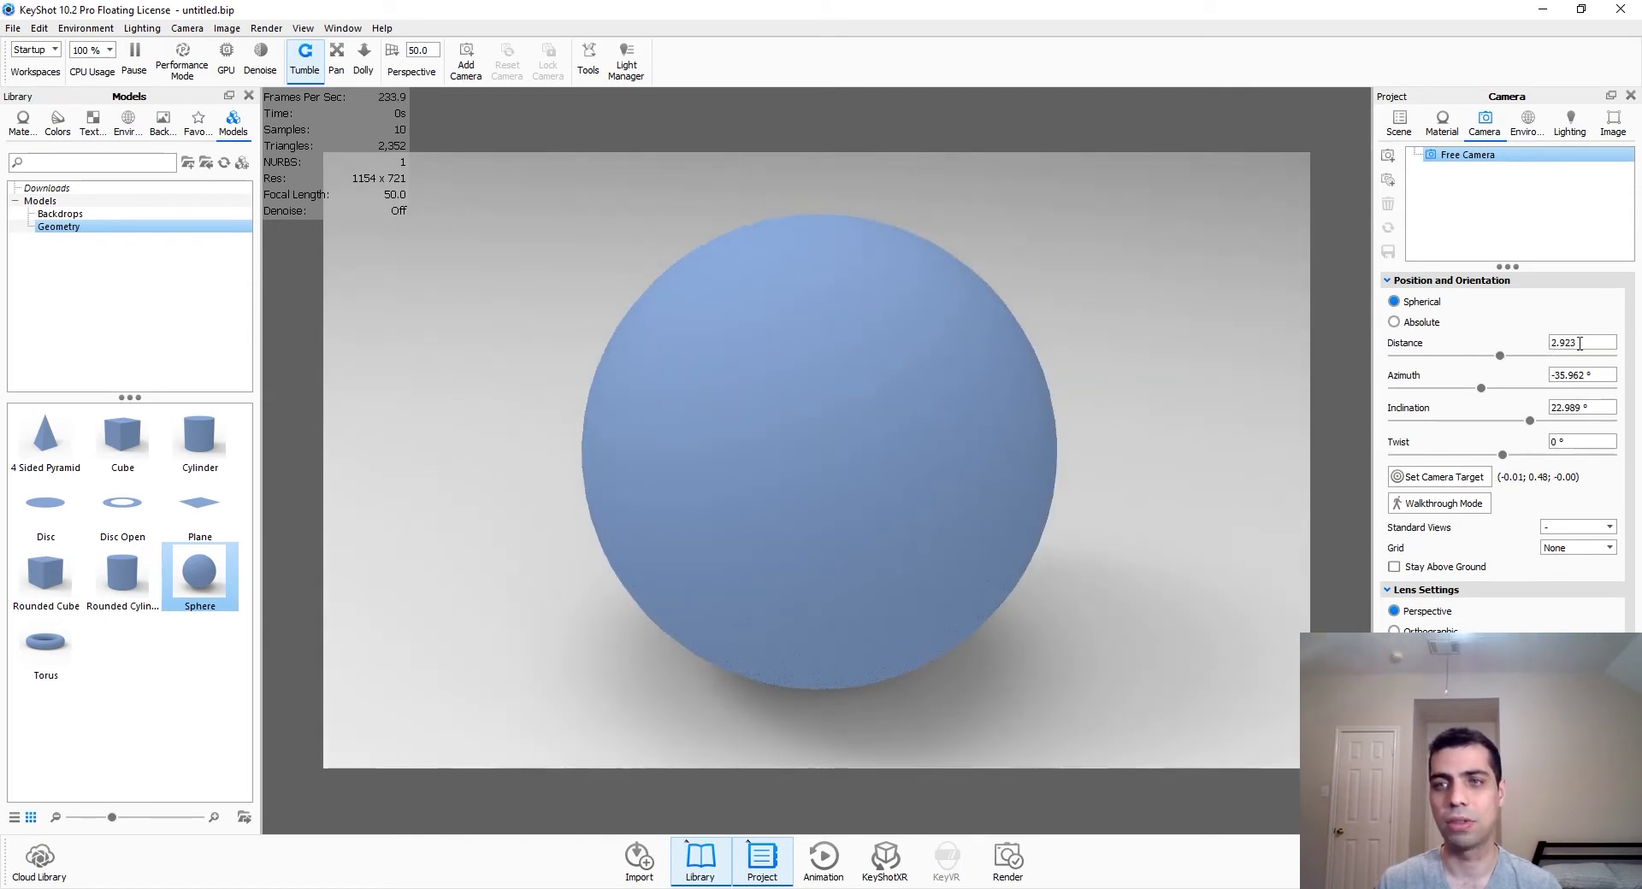
scroll(855, 531, up, 3)
scroll(857, 531, down, 4)
scroll(858, 535, up, 2)
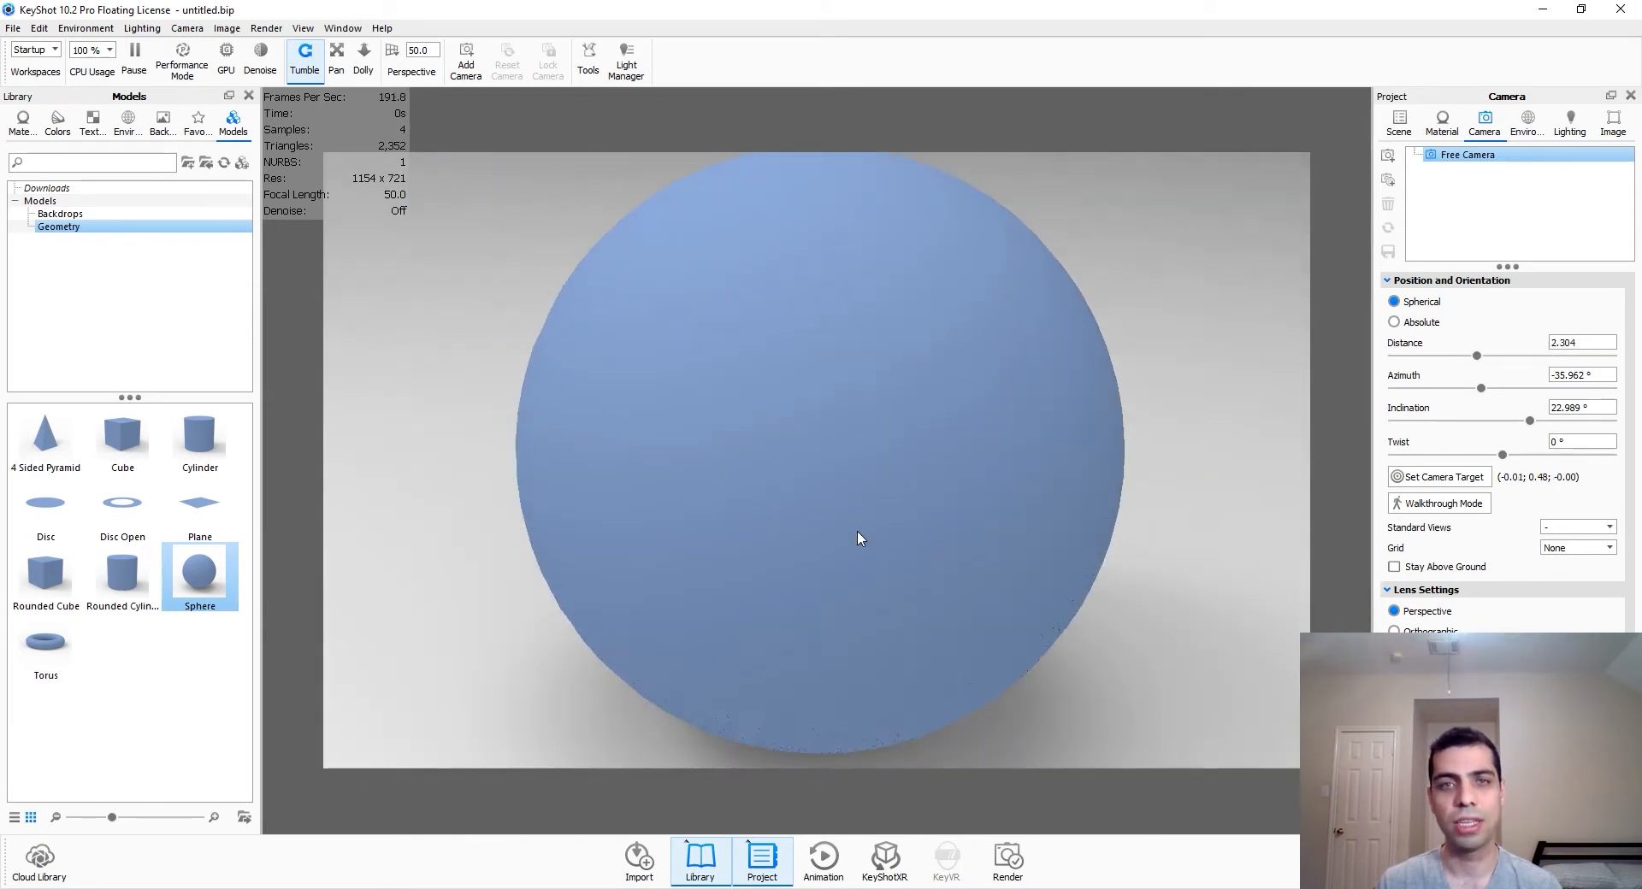
scroll(860, 537, down, 2)
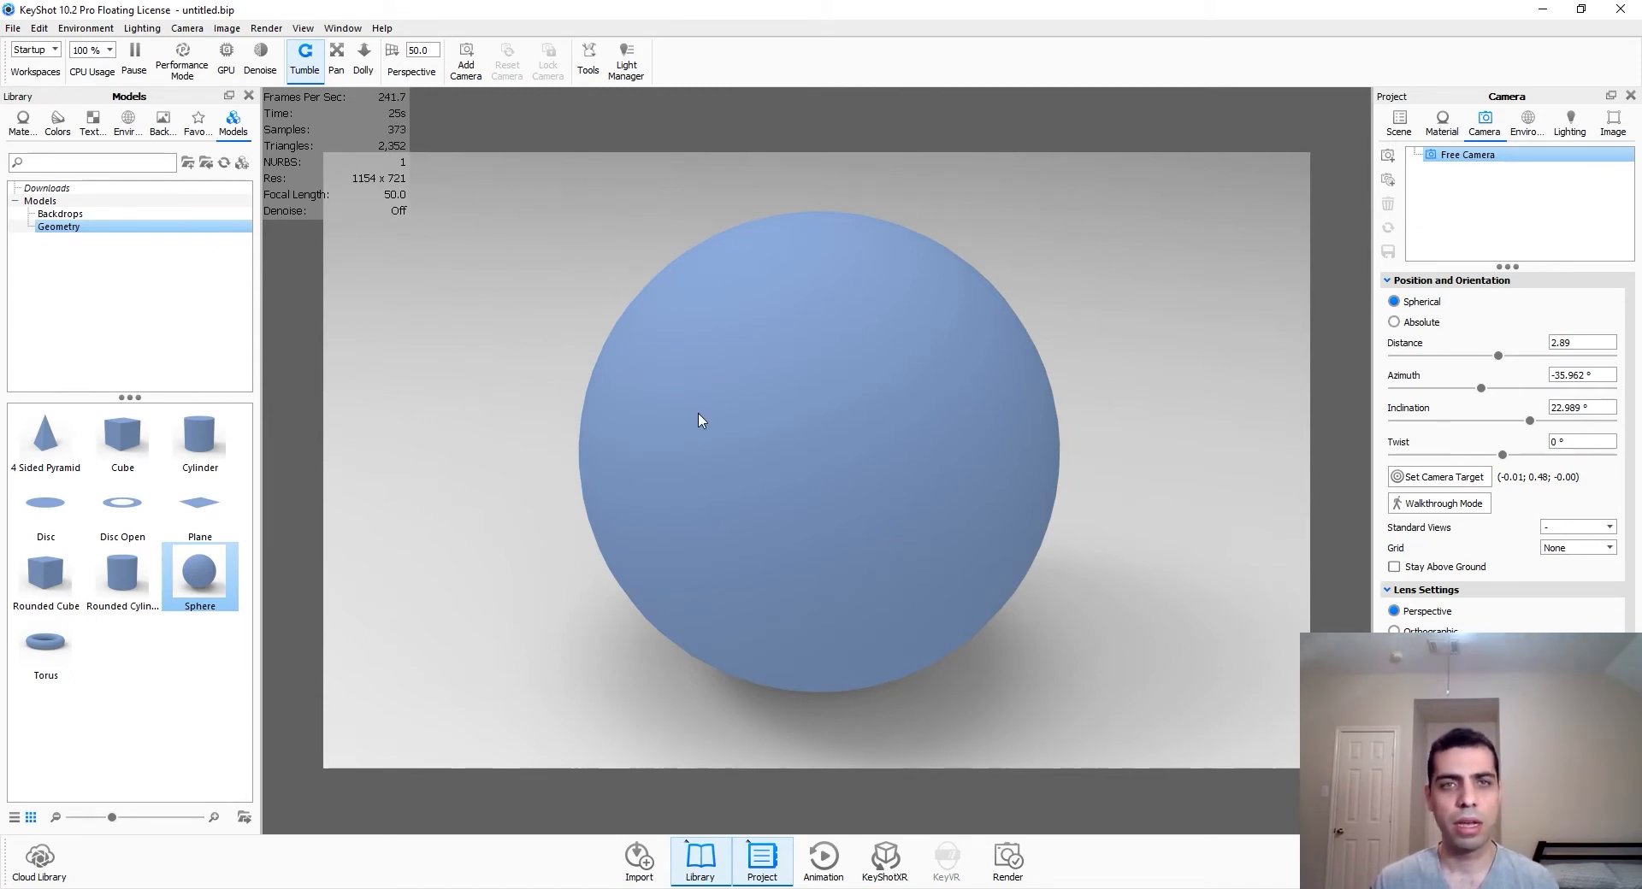
Step: Show the scene's item list, view the sphere from farther away, and browse material categories such as Architectural, Glass, Measured and Metal
click(1399, 124)
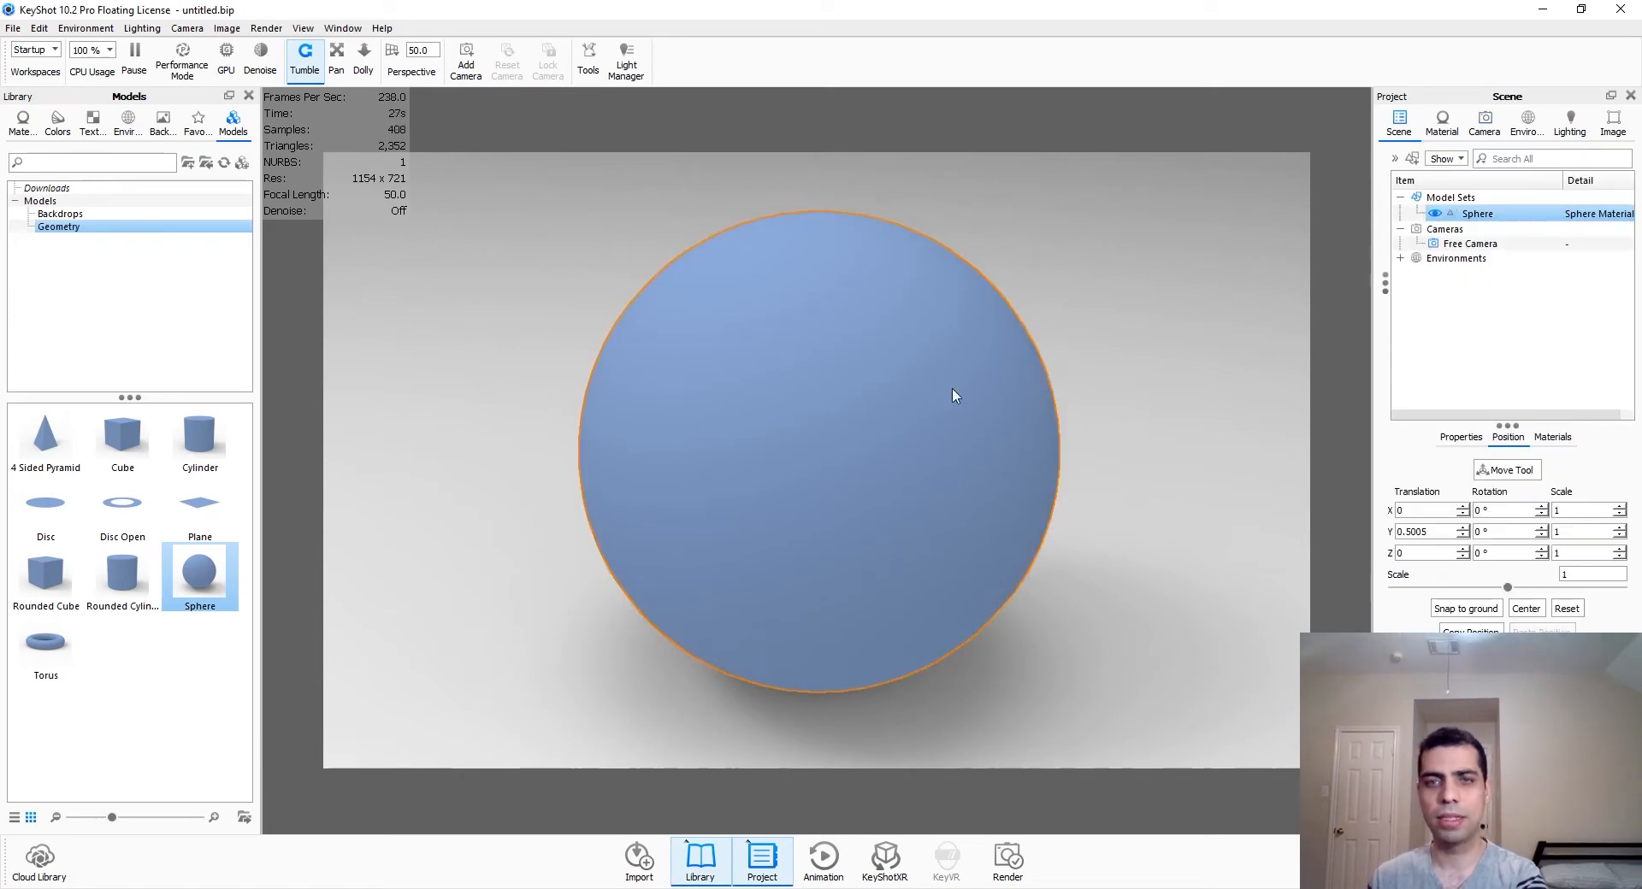
drag(906, 458, 858, 412)
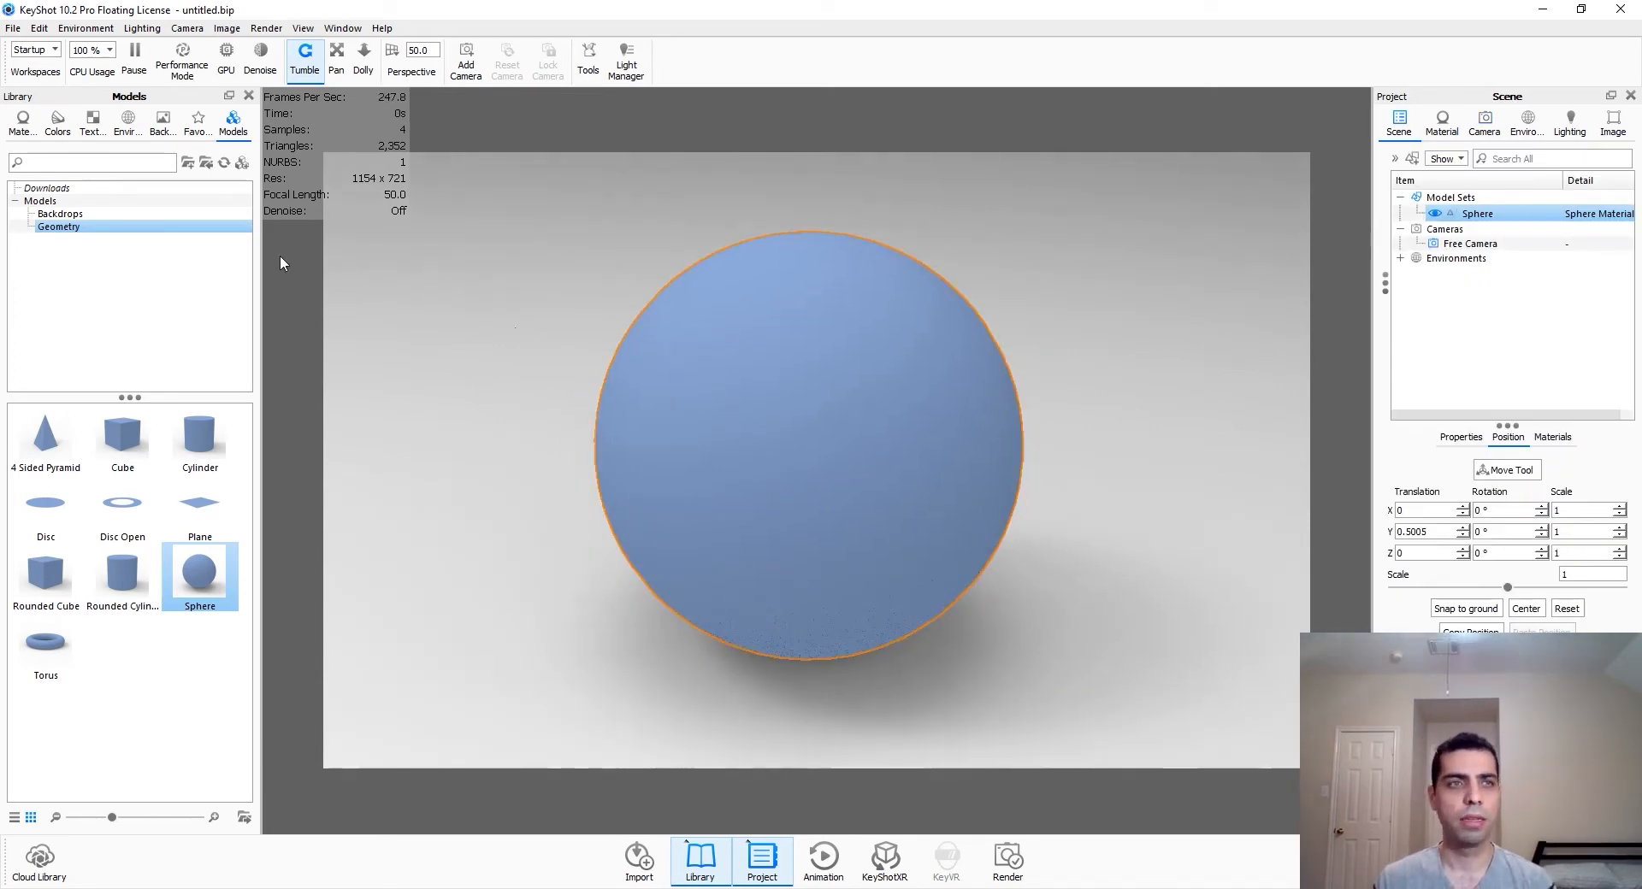
click(23, 127)
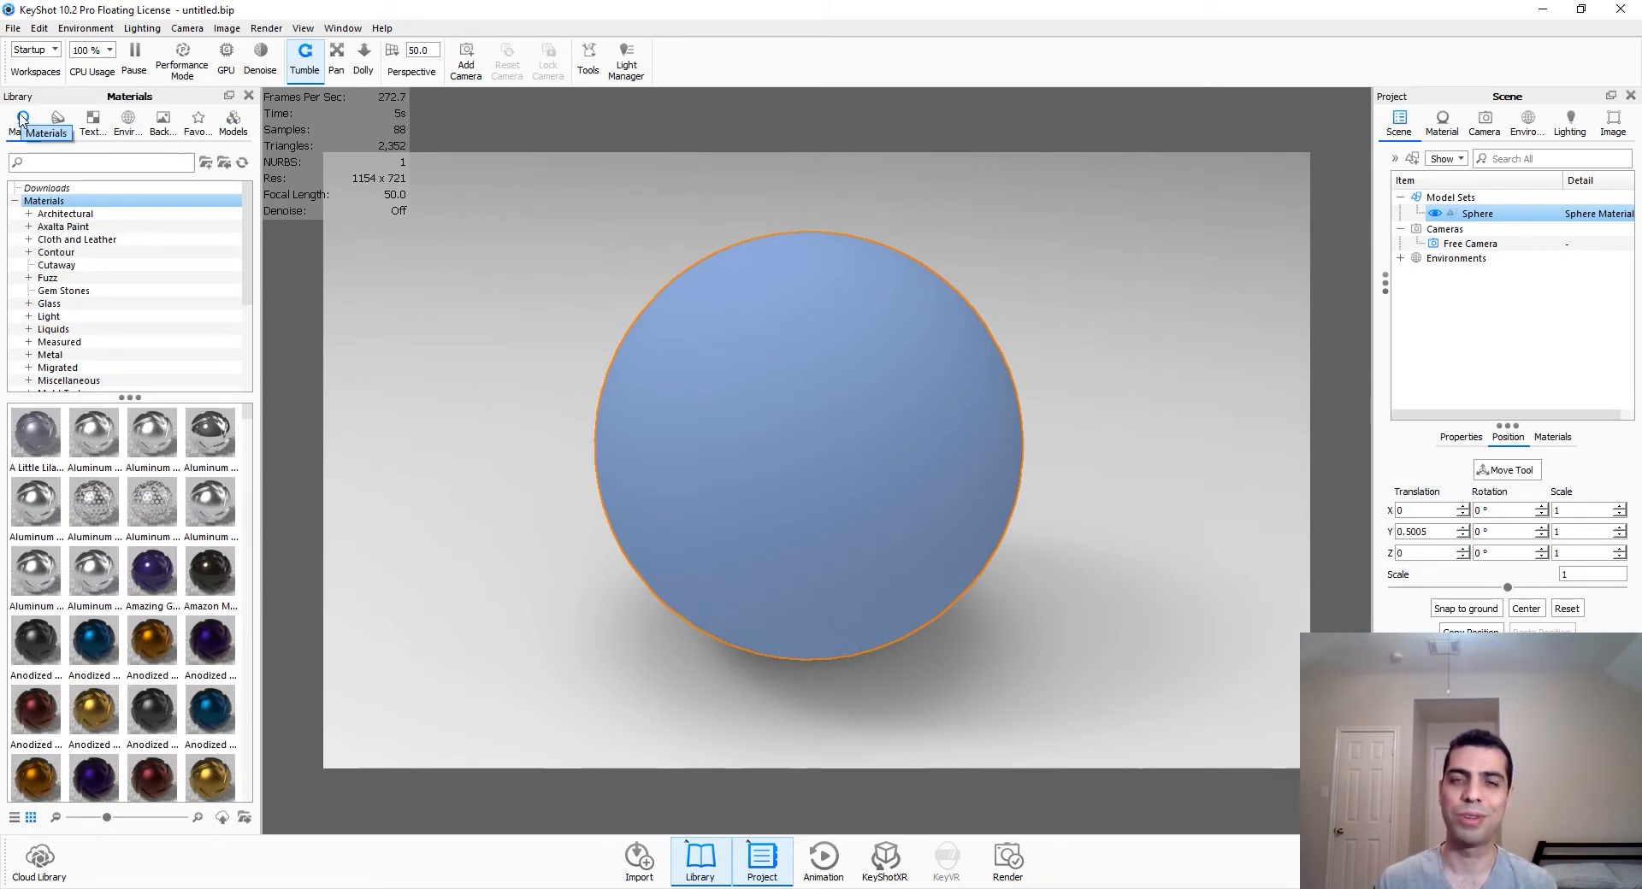
scroll(94, 220, down, 4)
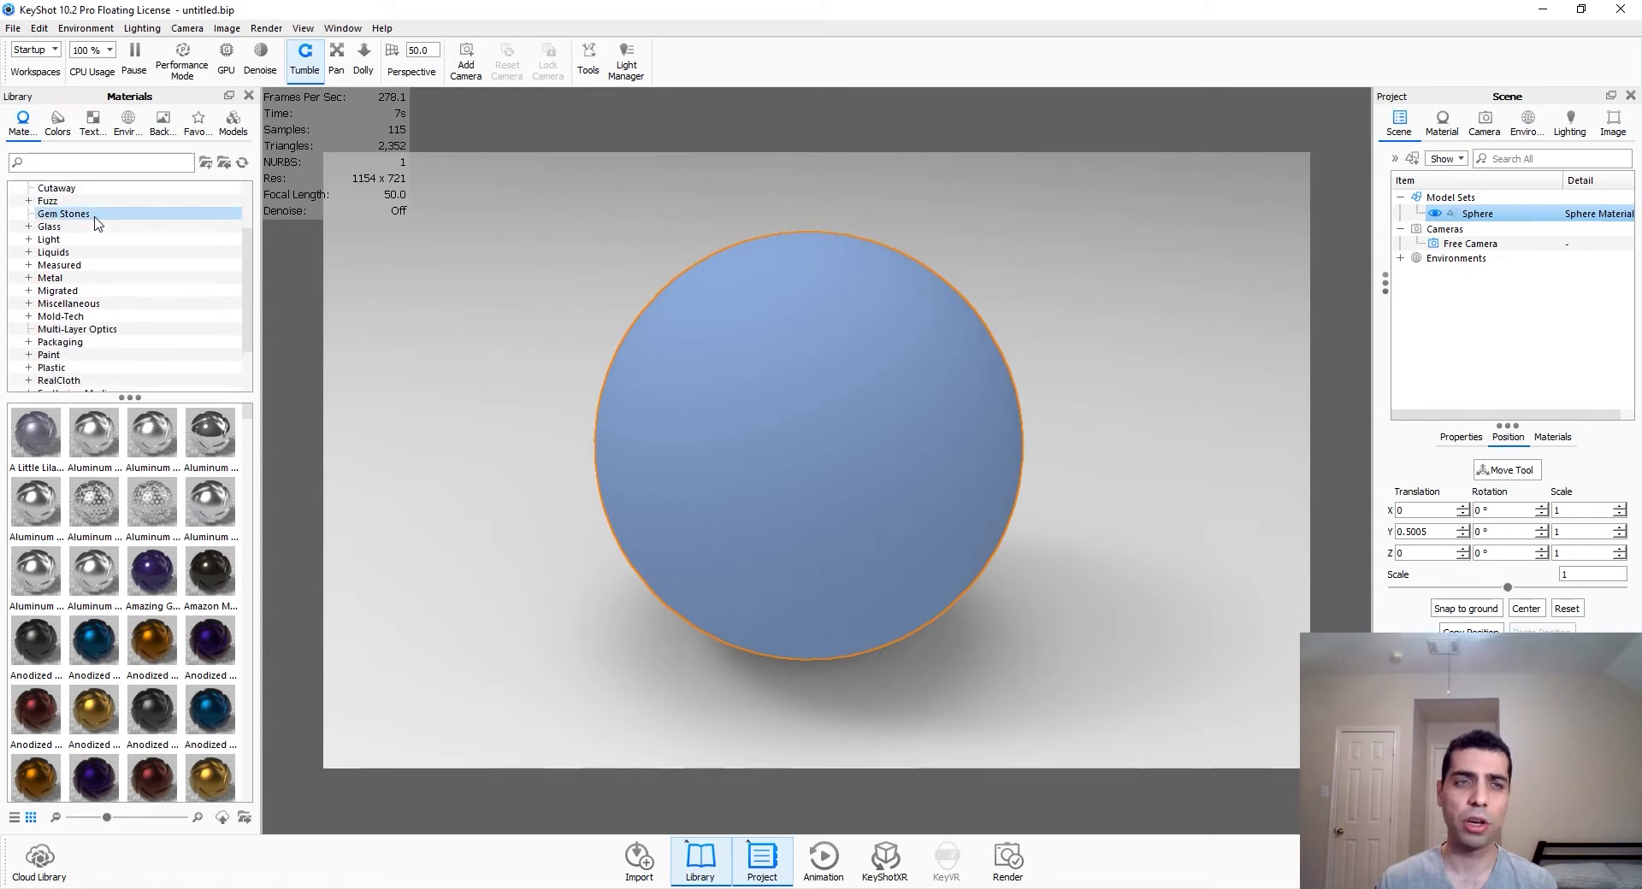
scroll(94, 224, up, 4)
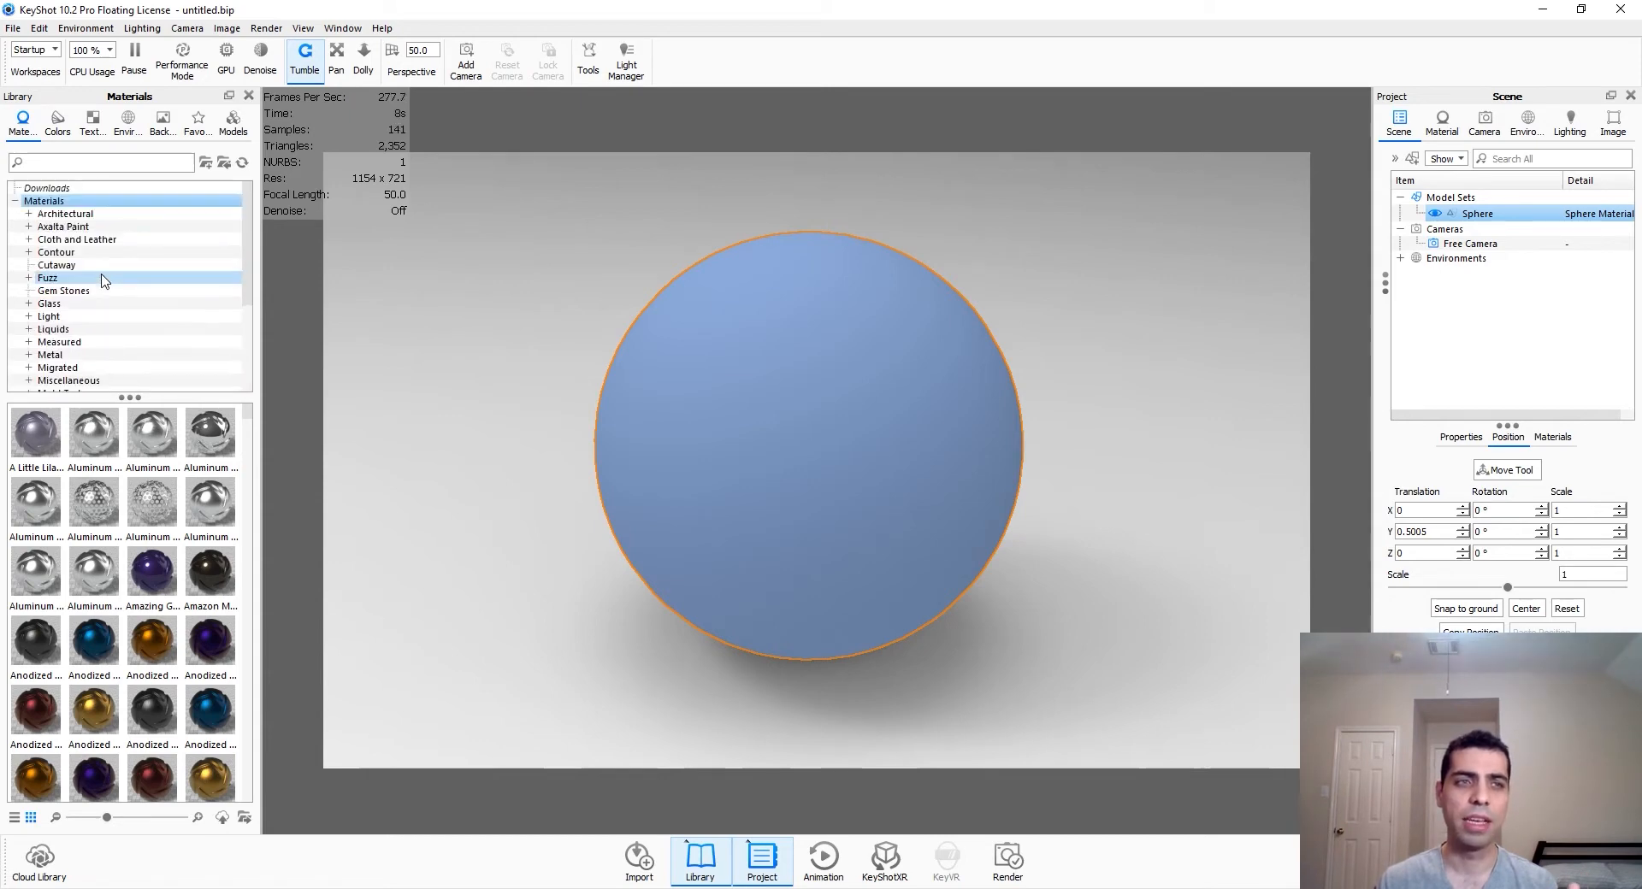
click(122, 217)
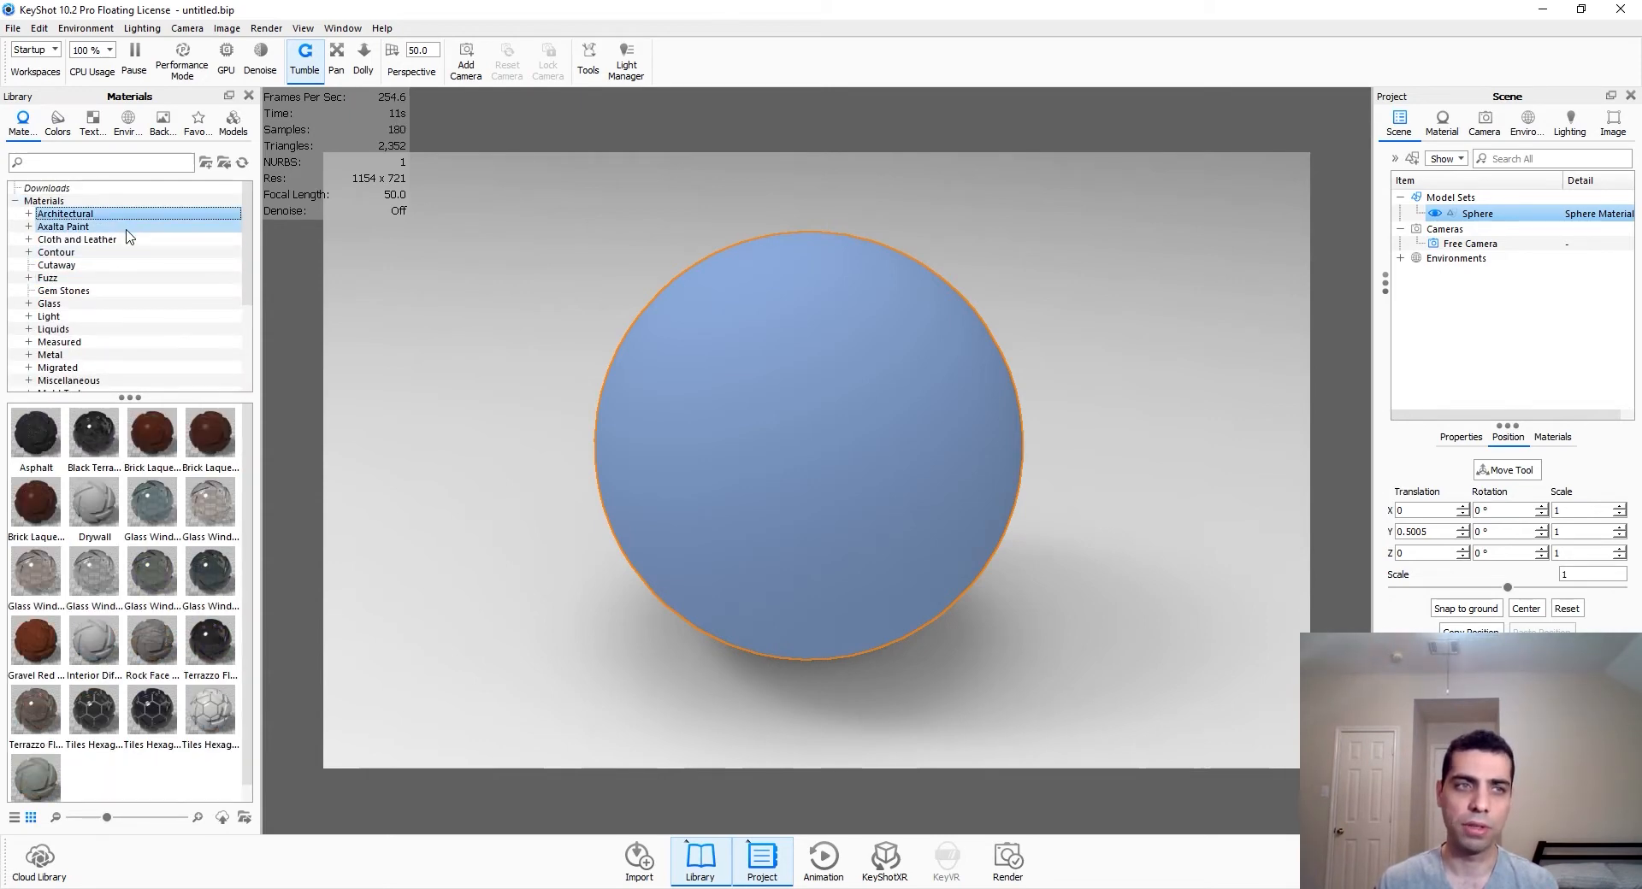
click(143, 279)
click(136, 304)
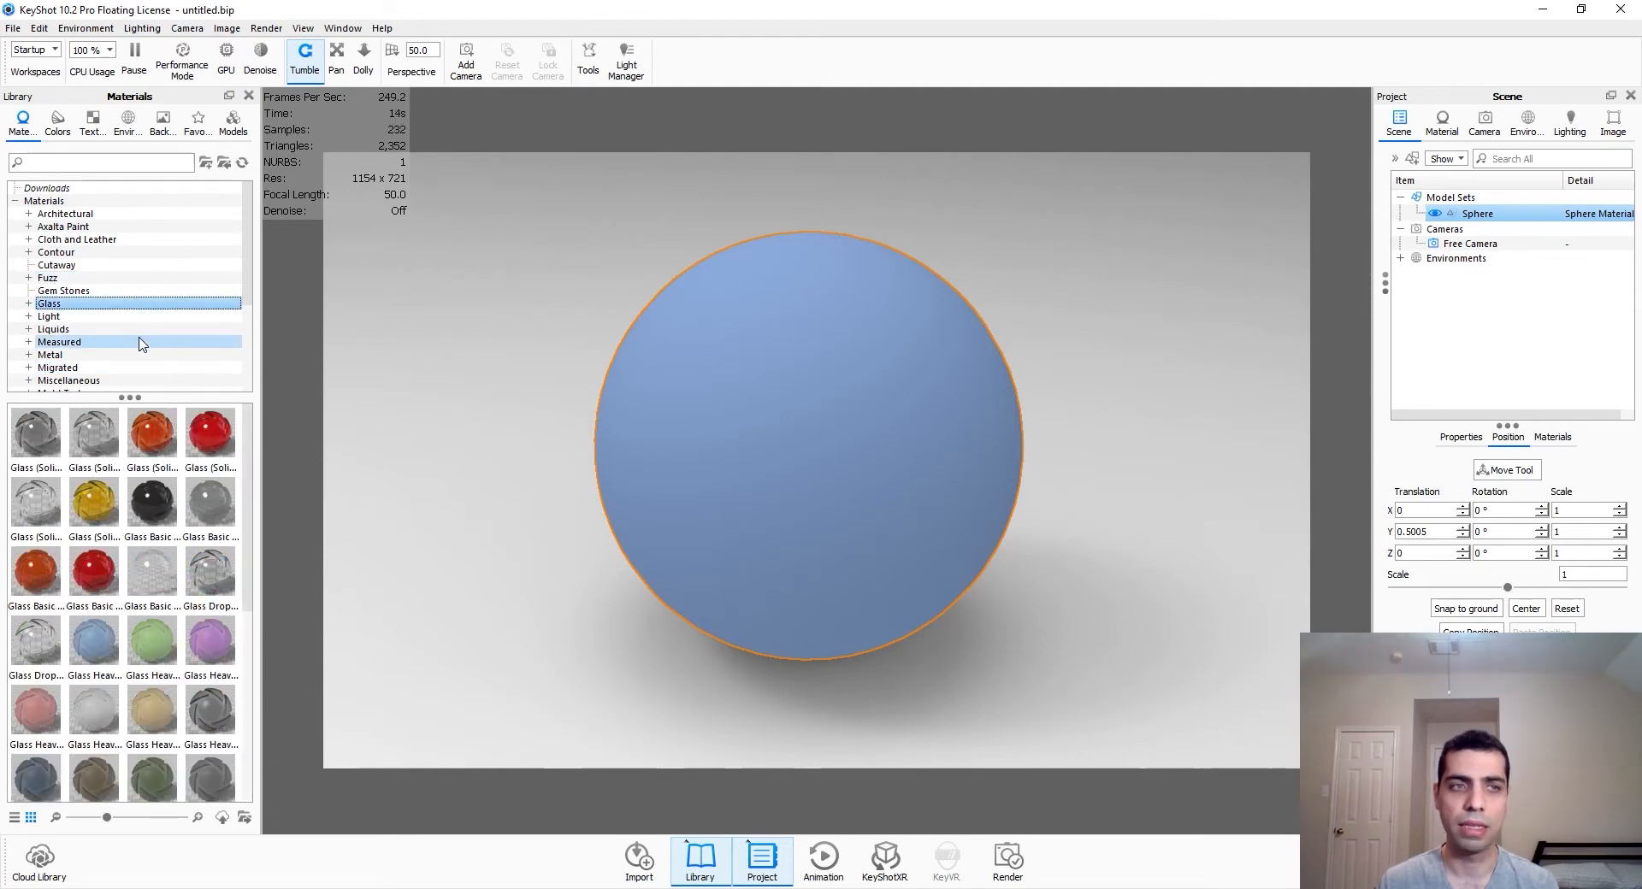
click(141, 343)
scroll(141, 343, down, 3)
click(120, 241)
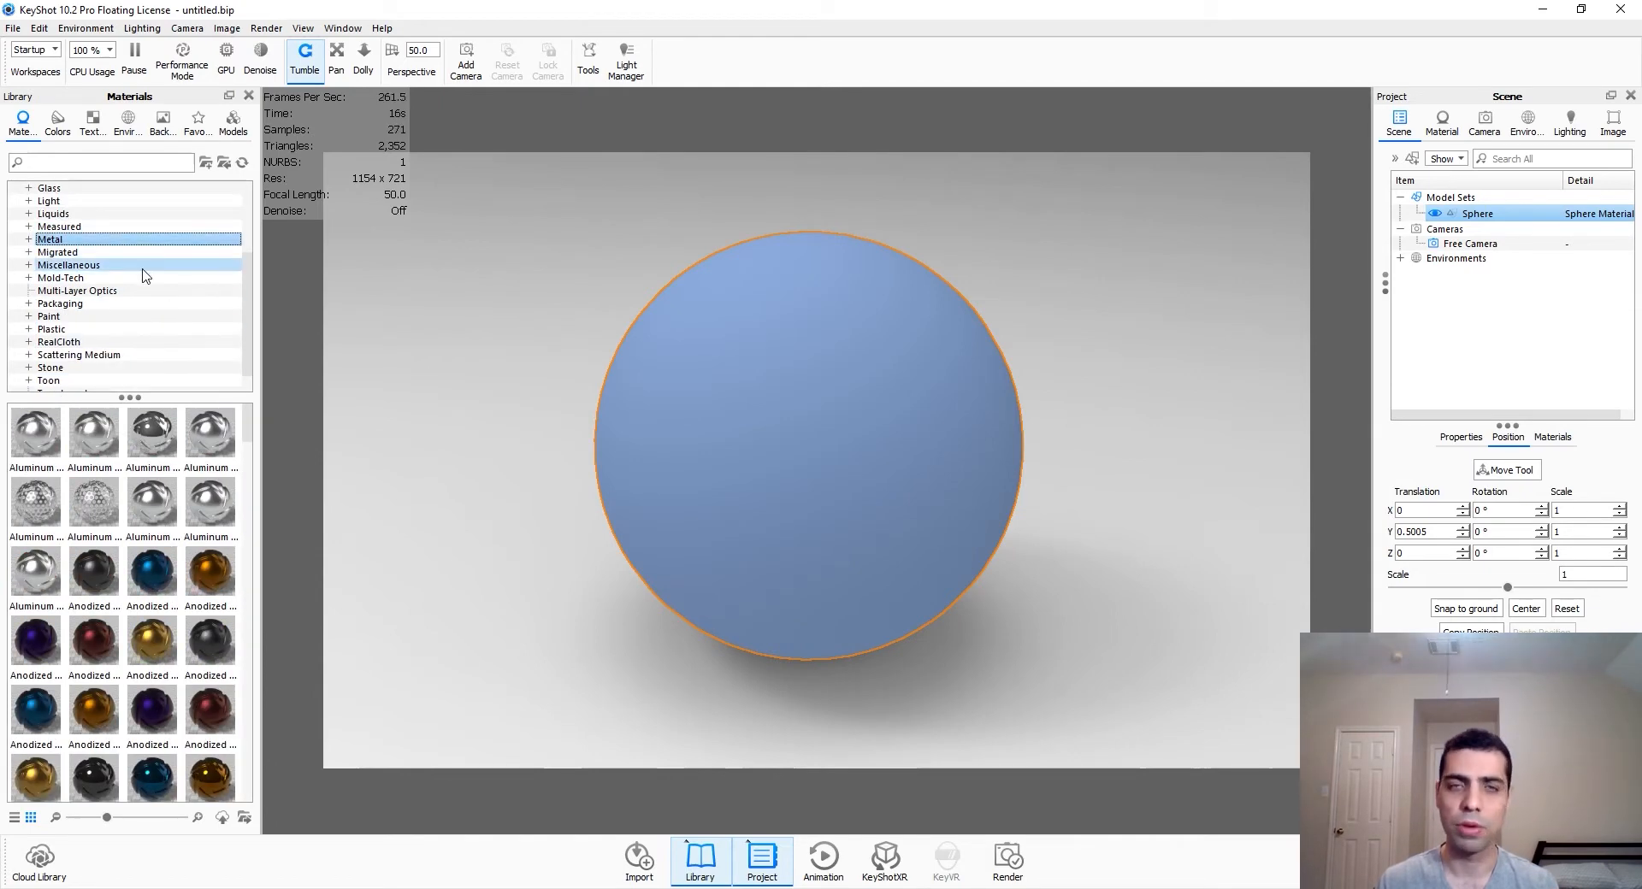
scroll(117, 238, up, 3)
Step: Search the material library for brass and apply the Brass Brushed #1 material to the sphere
click(76, 161)
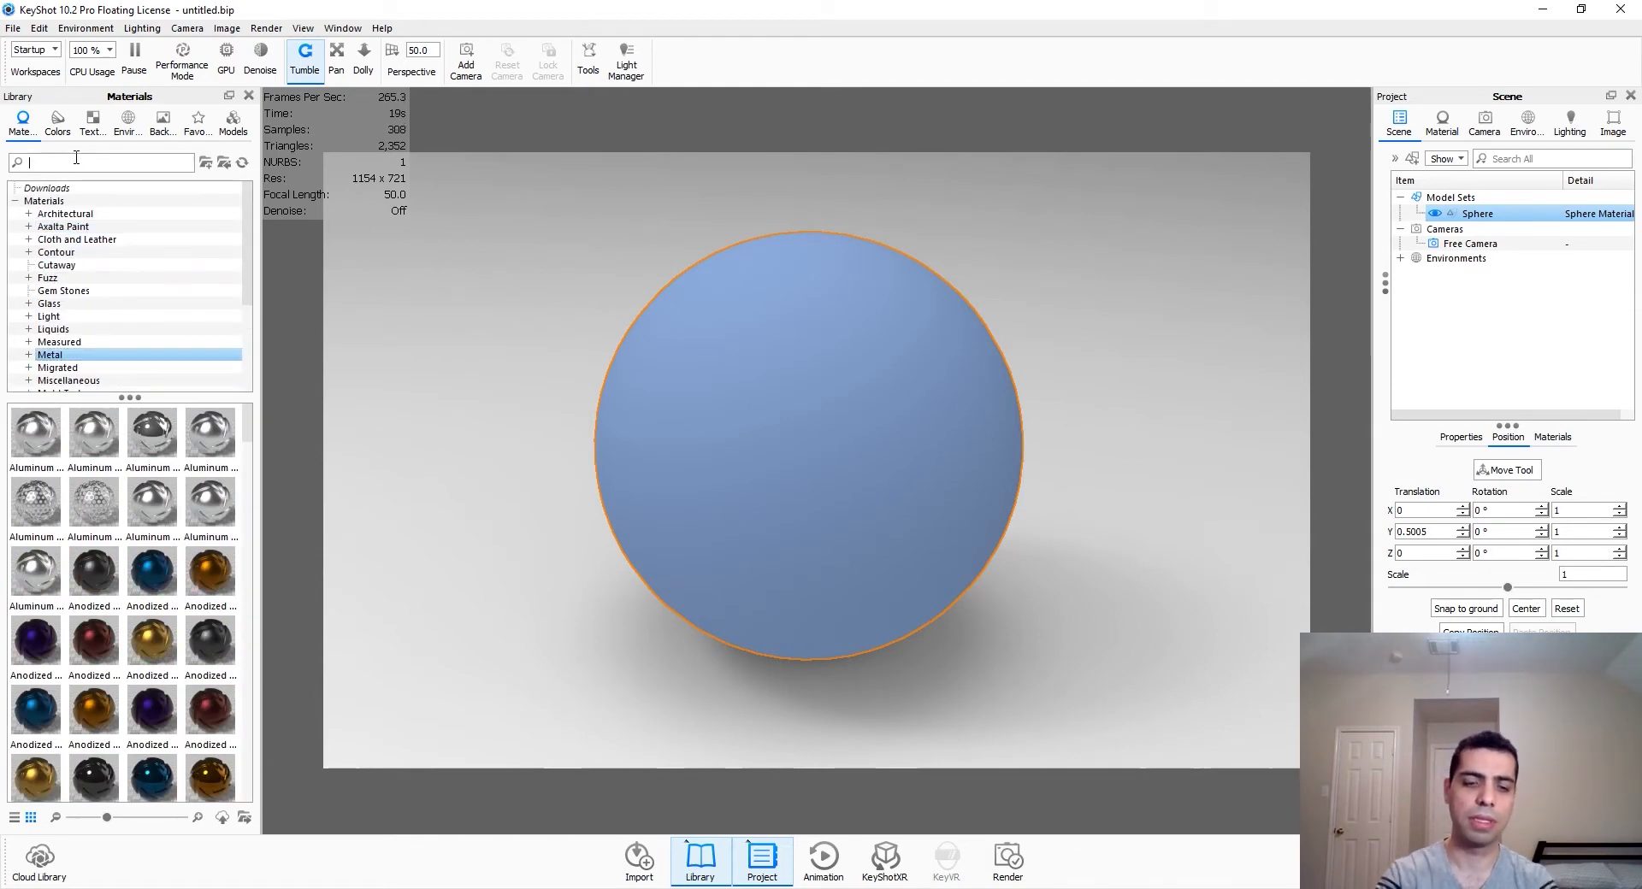
text(brass)
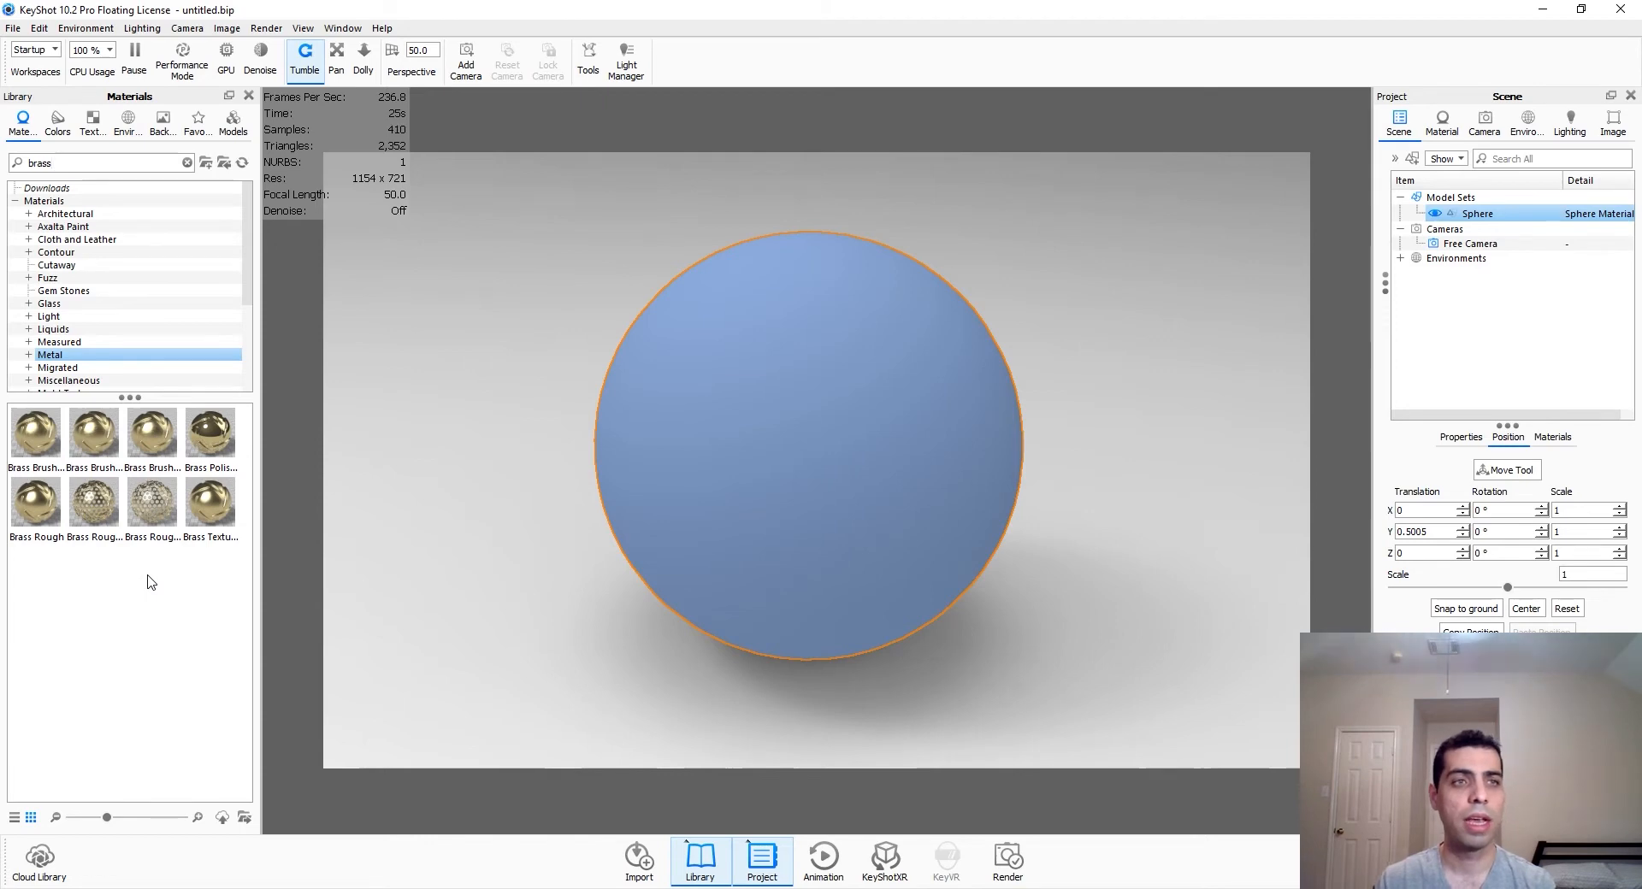
drag(36, 434, 810, 441)
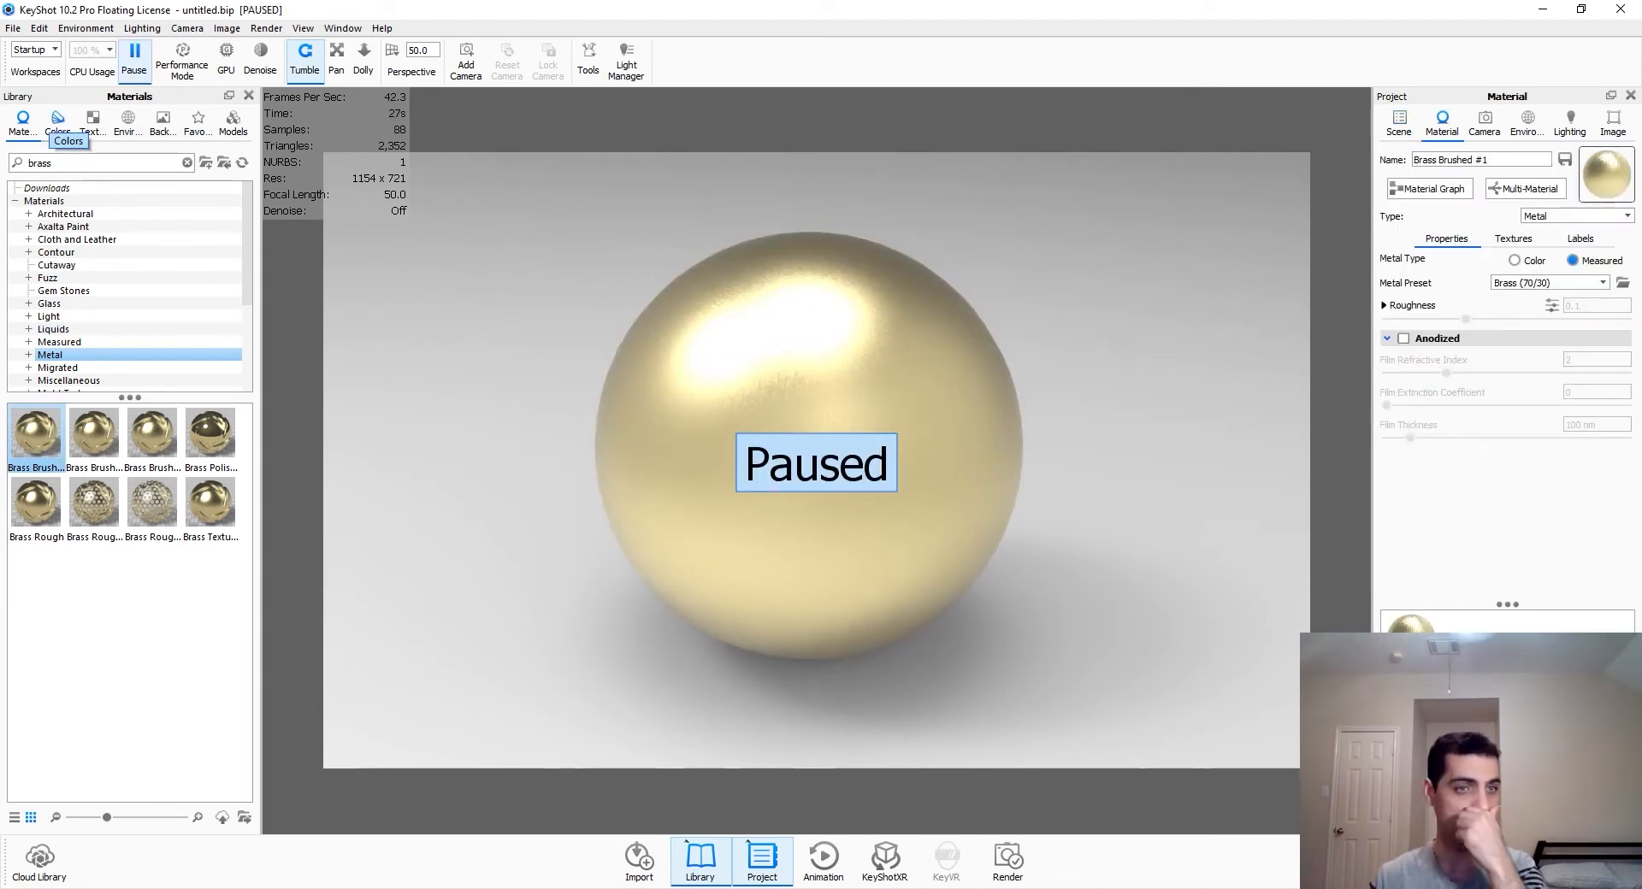
Step: Show the colour library and resume the paused real-time rendering
click(60, 130)
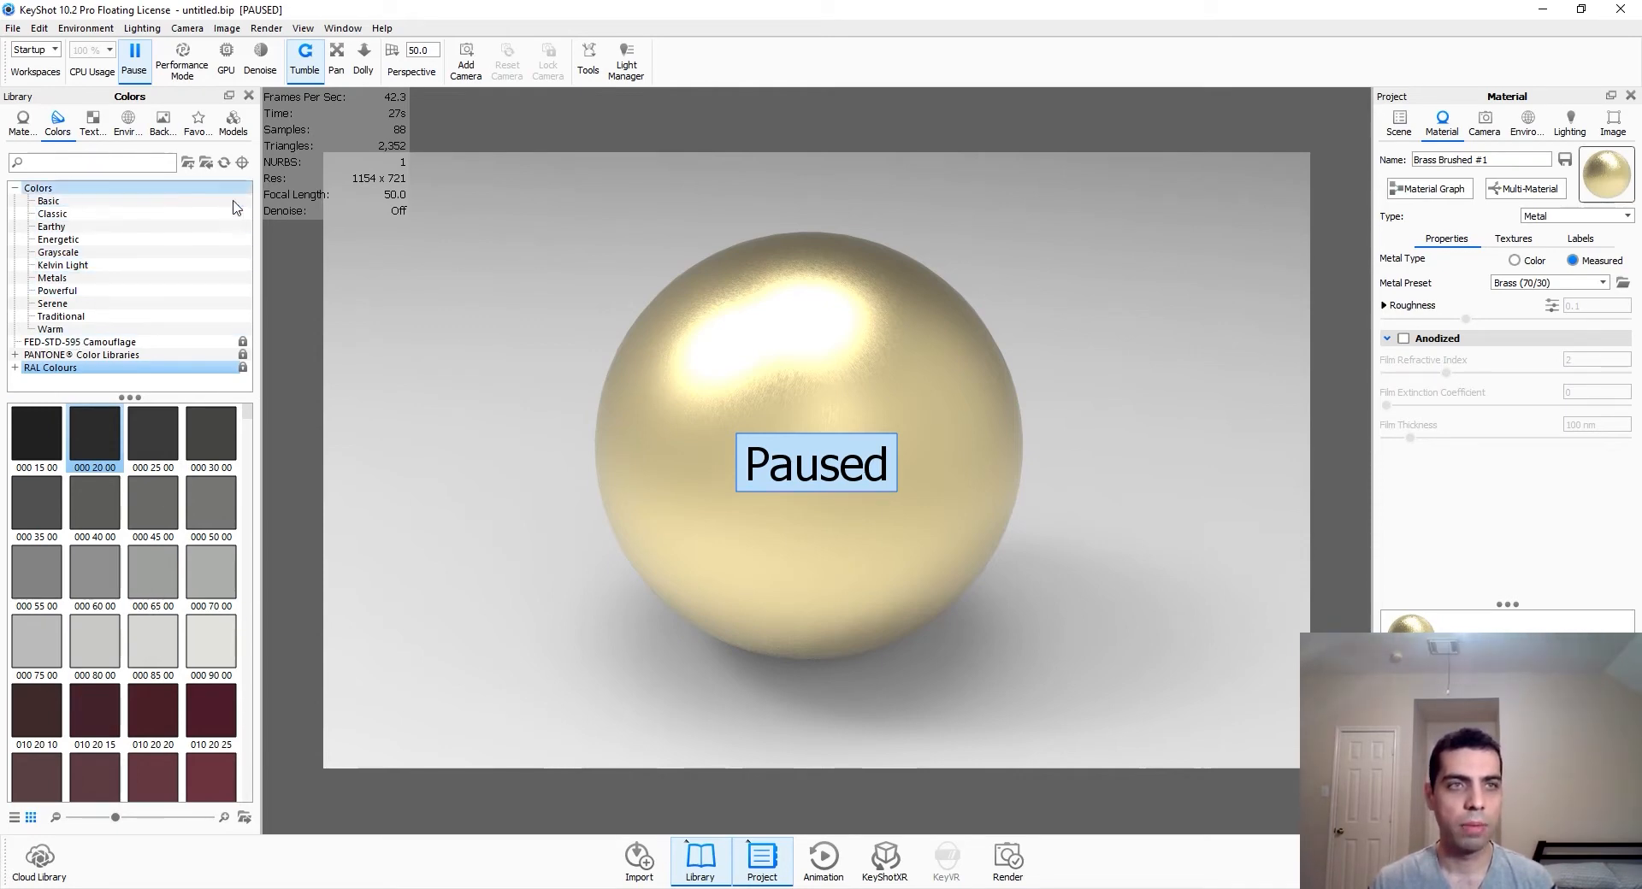
click(134, 56)
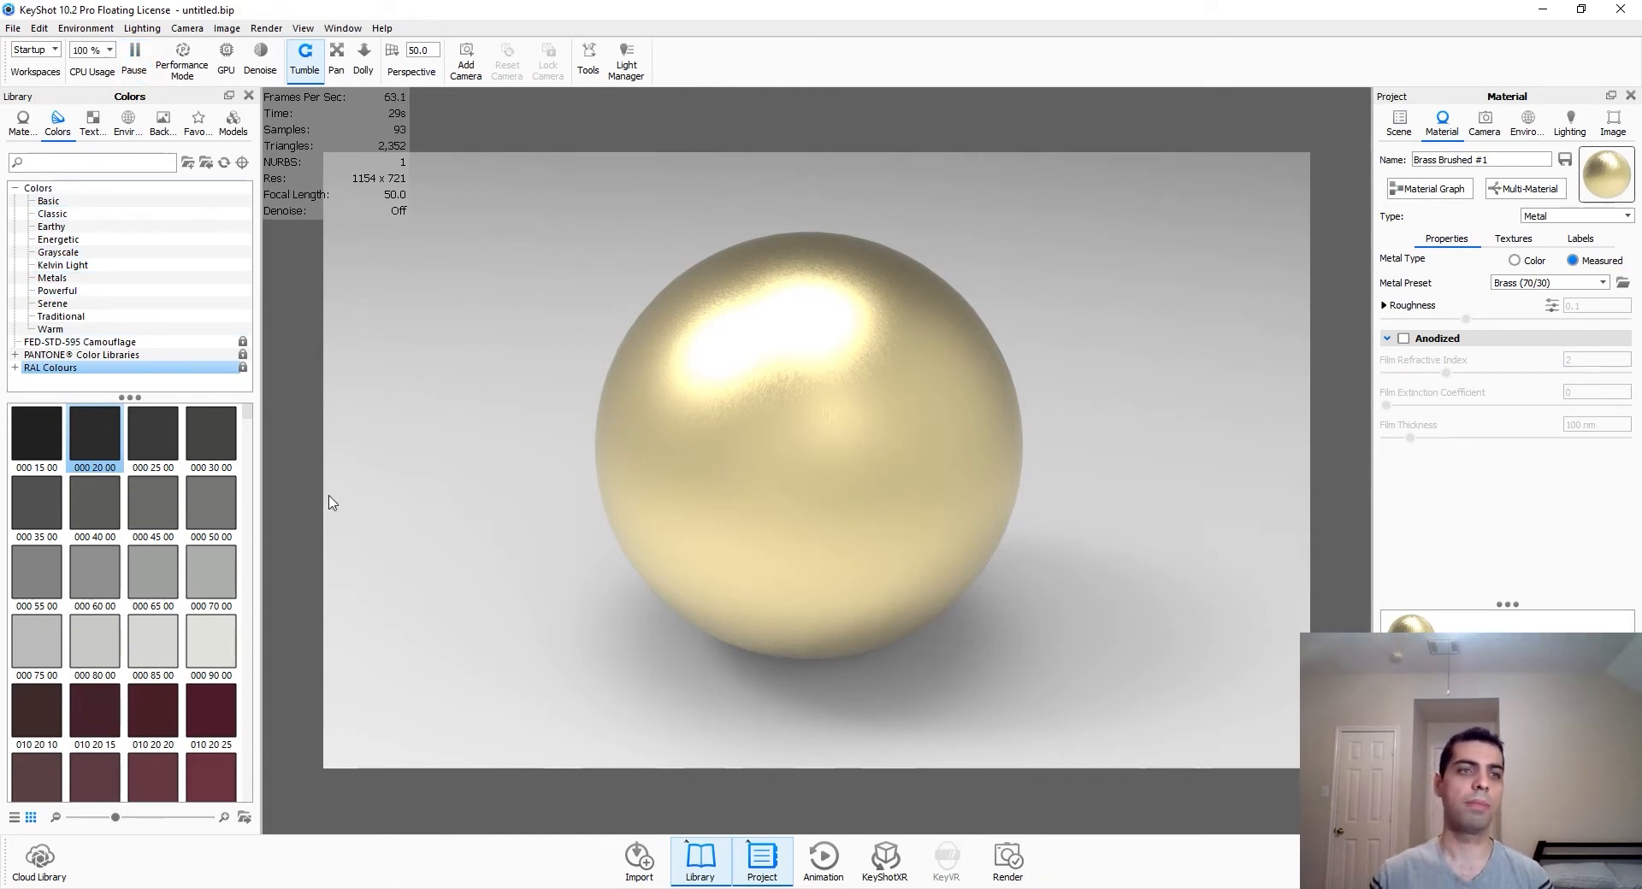
Step: Try to apply the light grey RAL colour 000 80 00 to the brass sphere
mouse_move(229, 466)
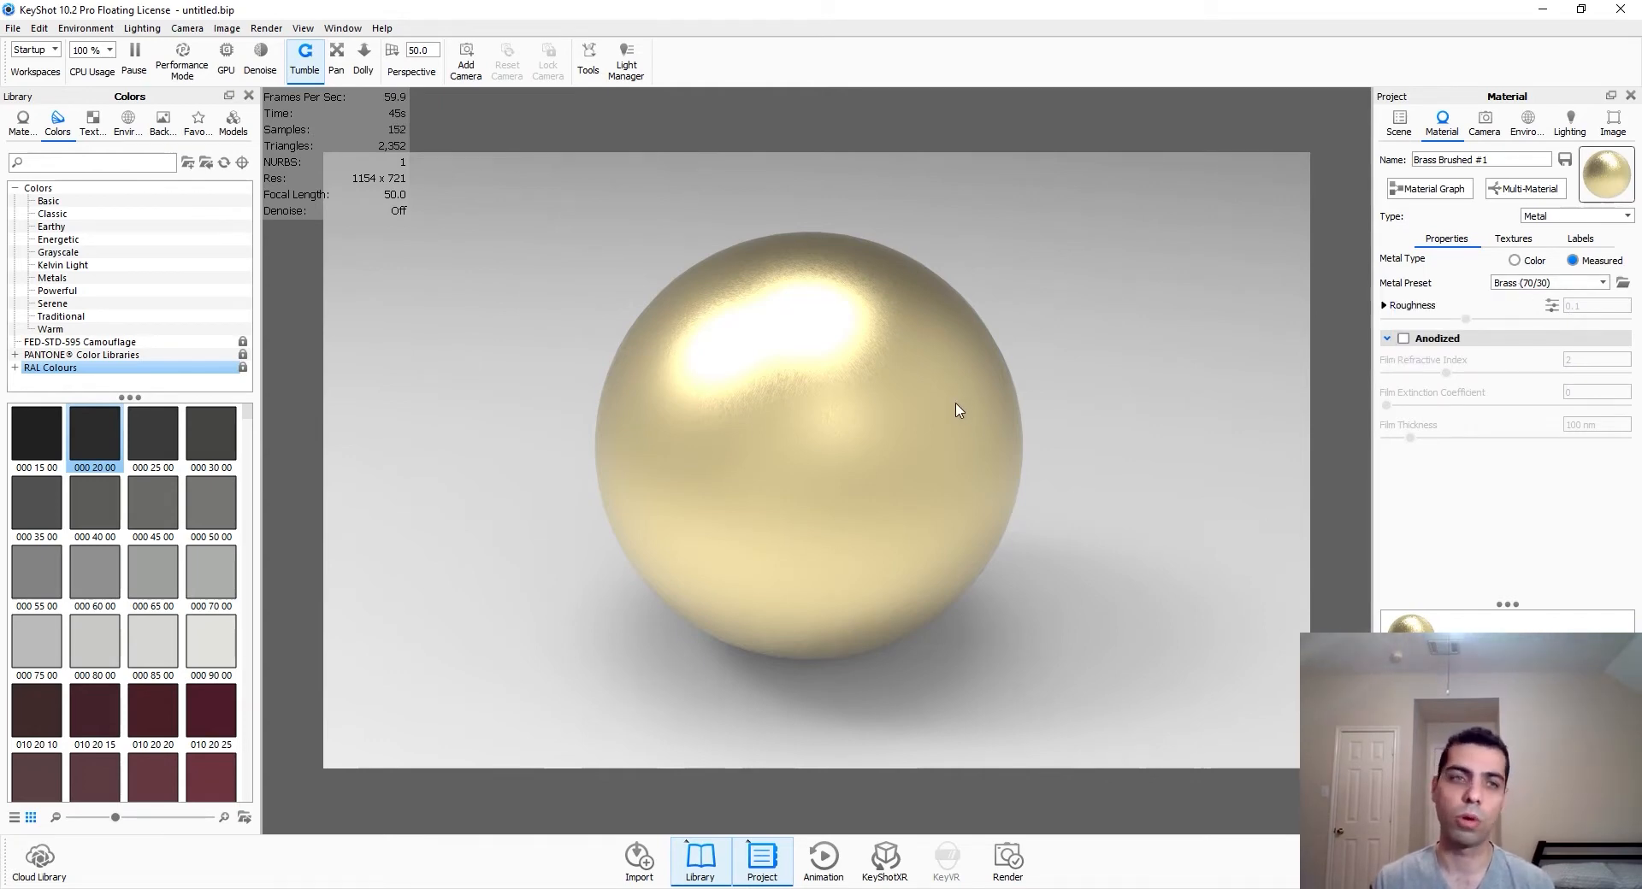
drag(142, 575, 740, 455)
drag(95, 641, 781, 471)
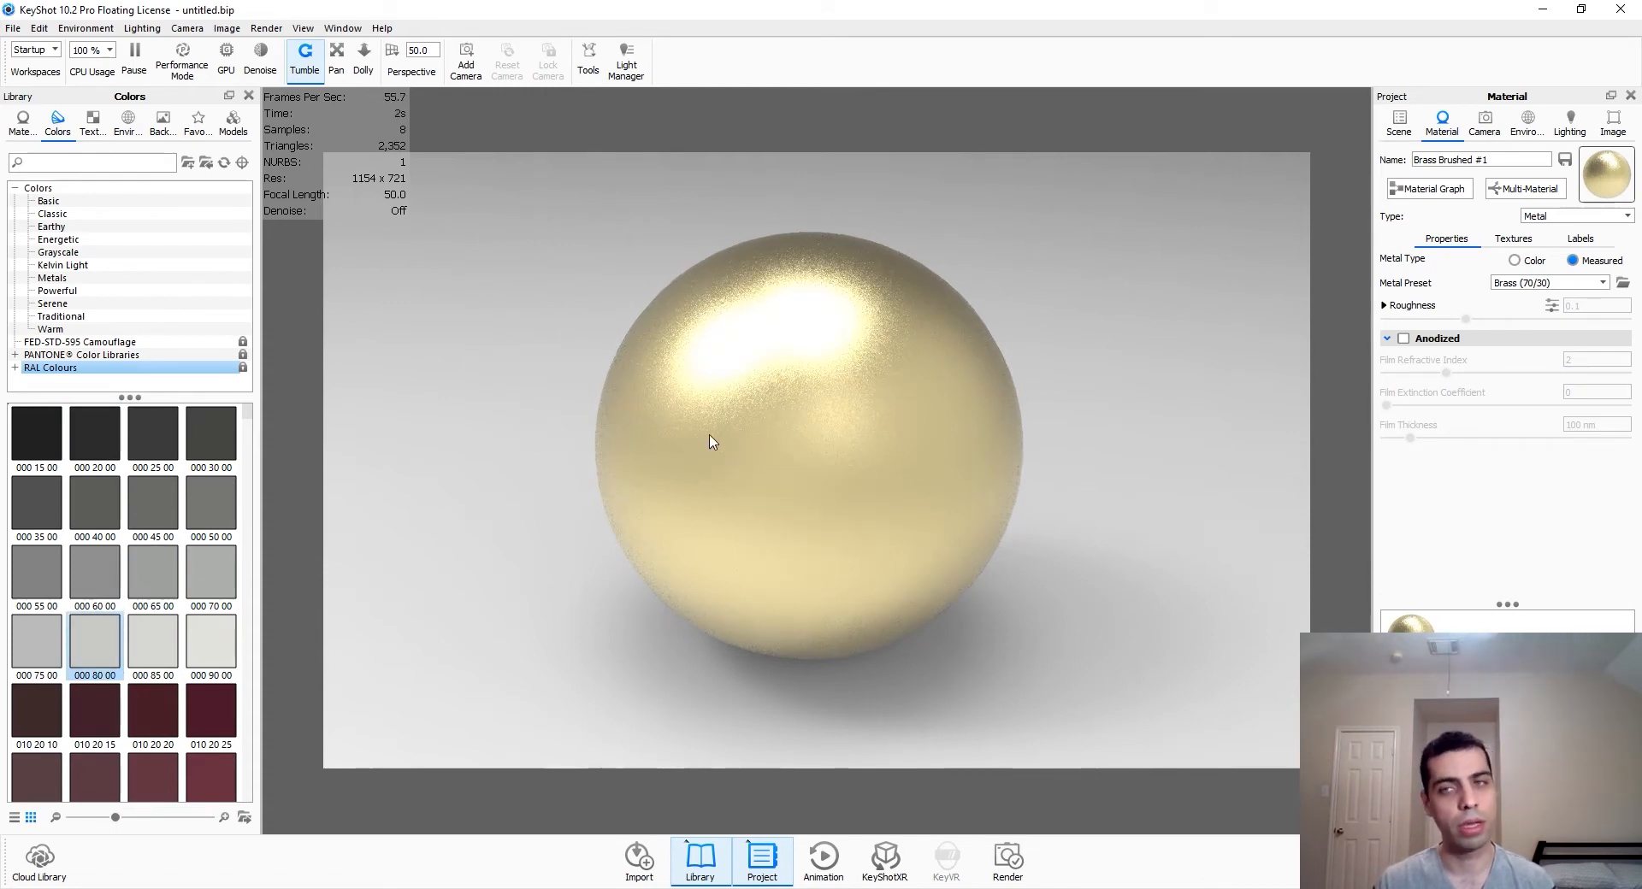
Step: Change the sphere's material type to Plastic and set its diffuse colour to CMYK 0, 6, 31, 33 percent
click(1584, 216)
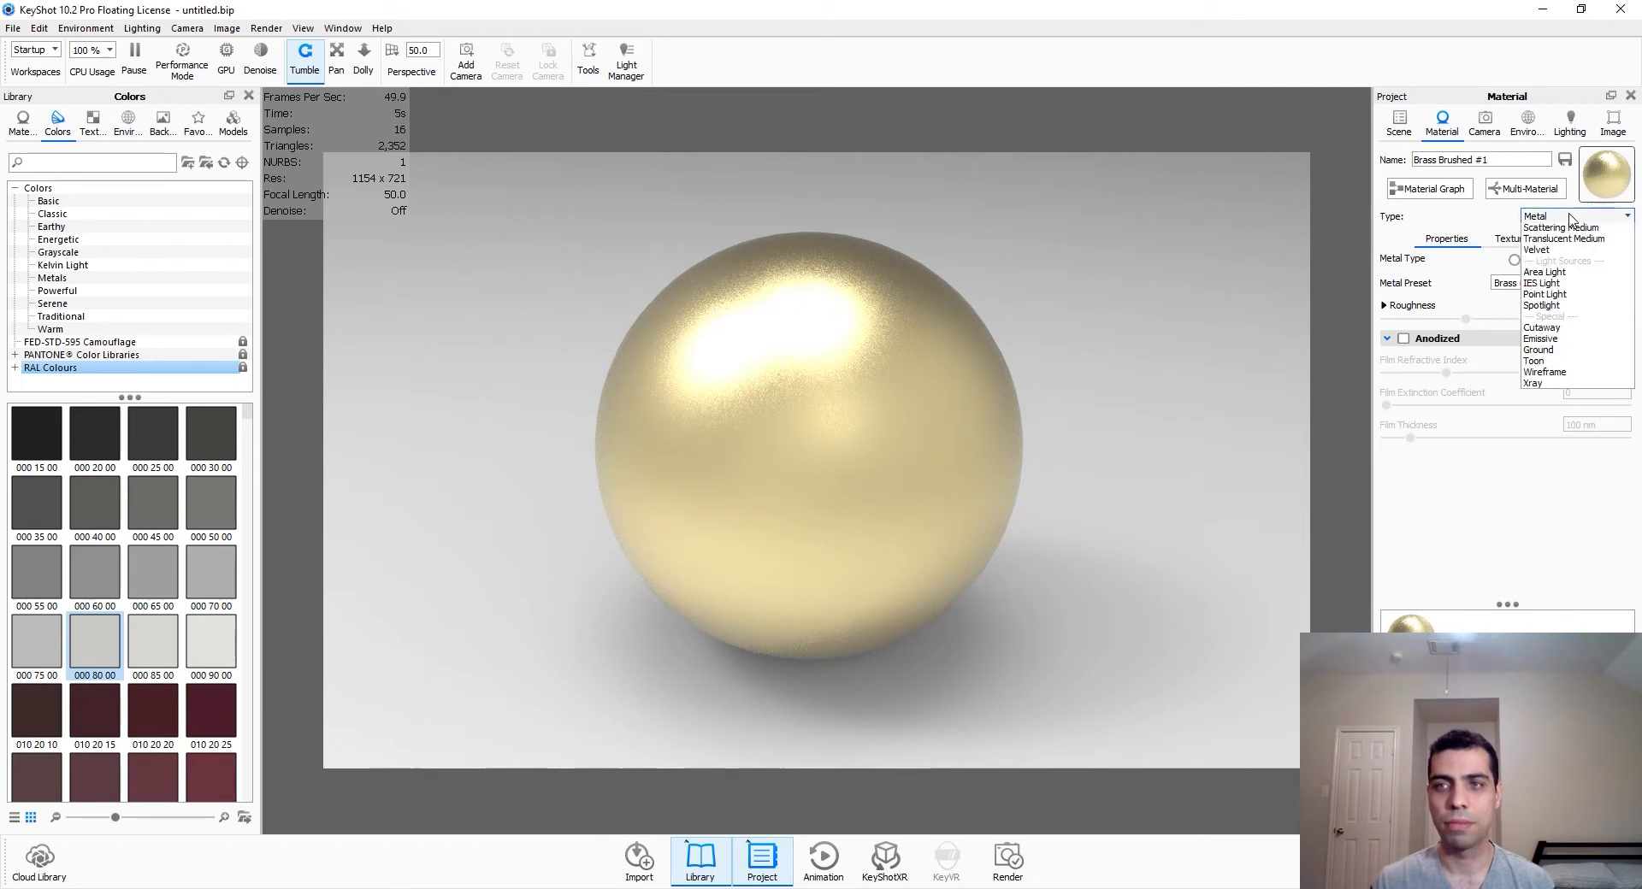
click(1363, 356)
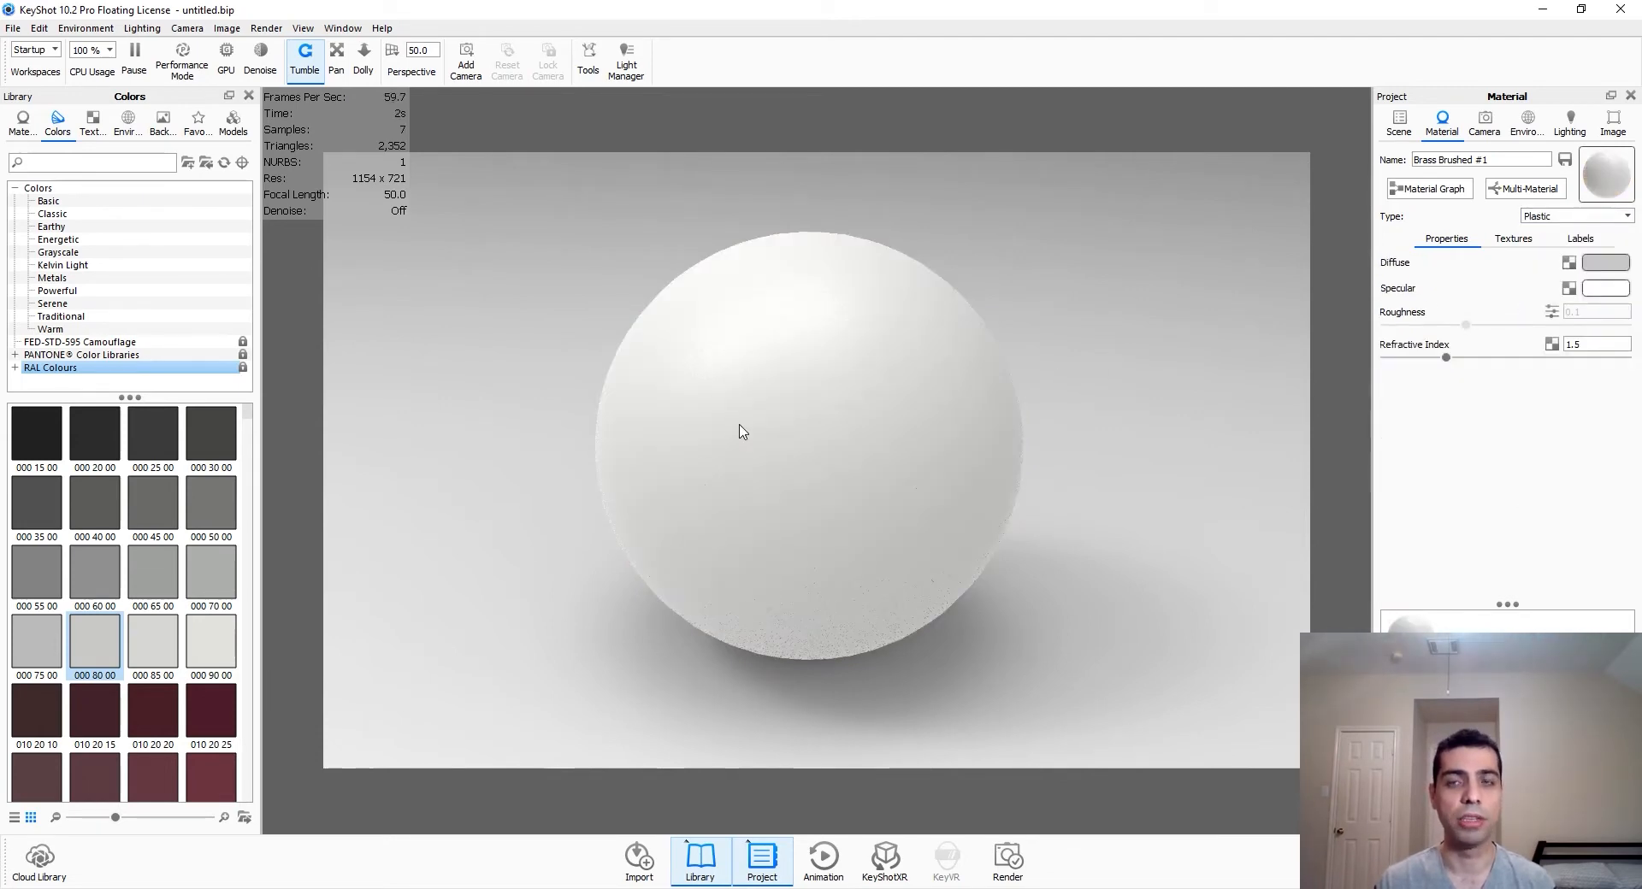
click(1605, 262)
click(1500, 182)
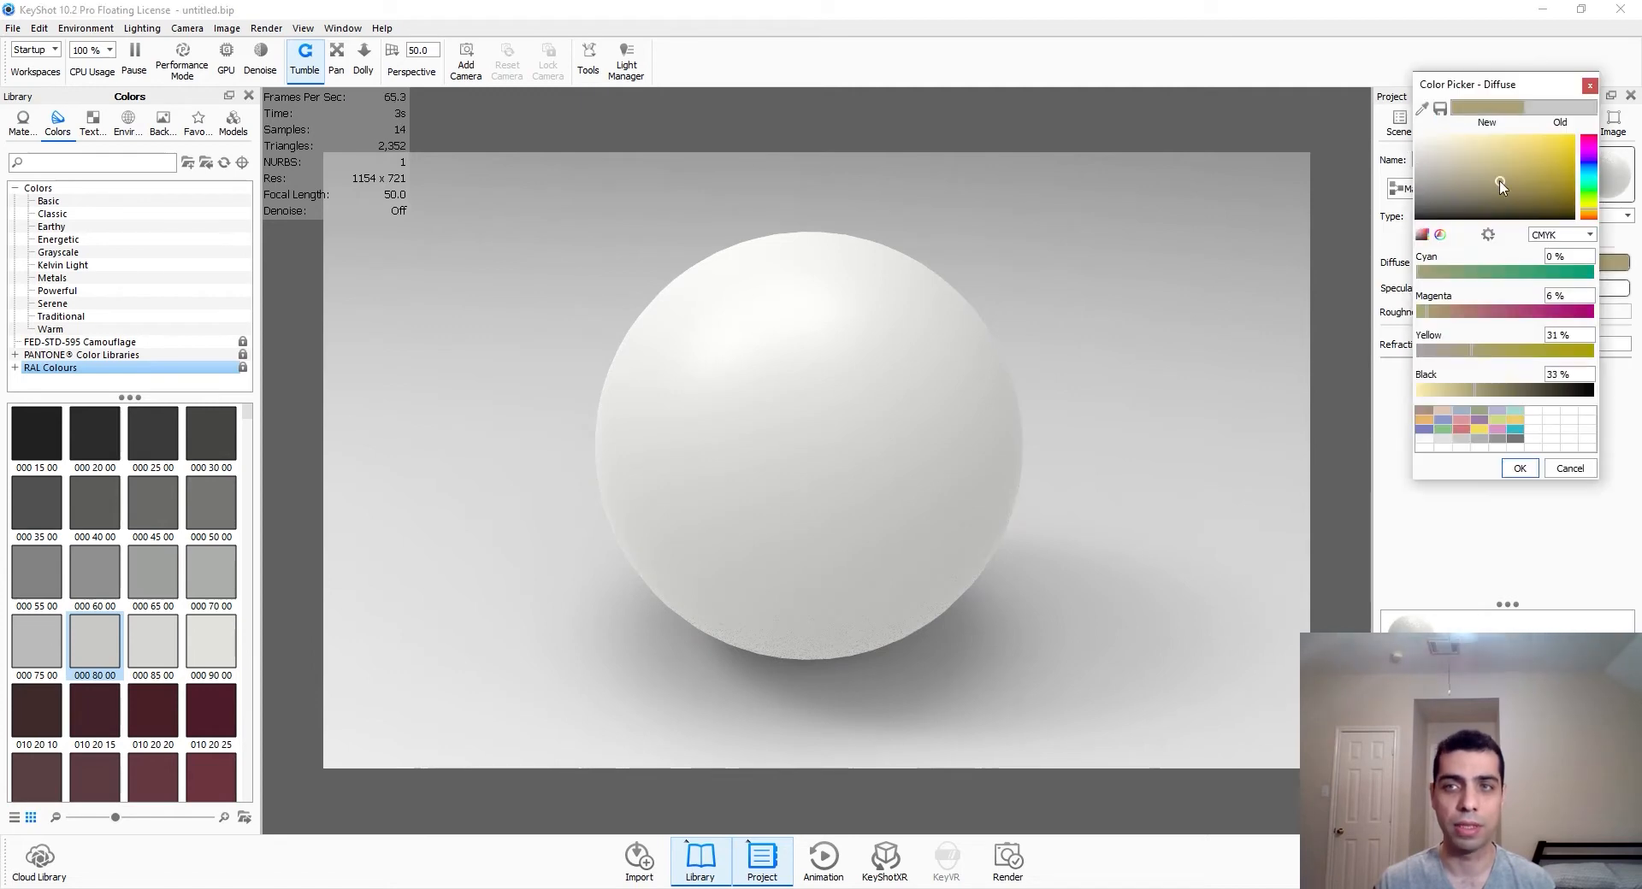
click(1518, 467)
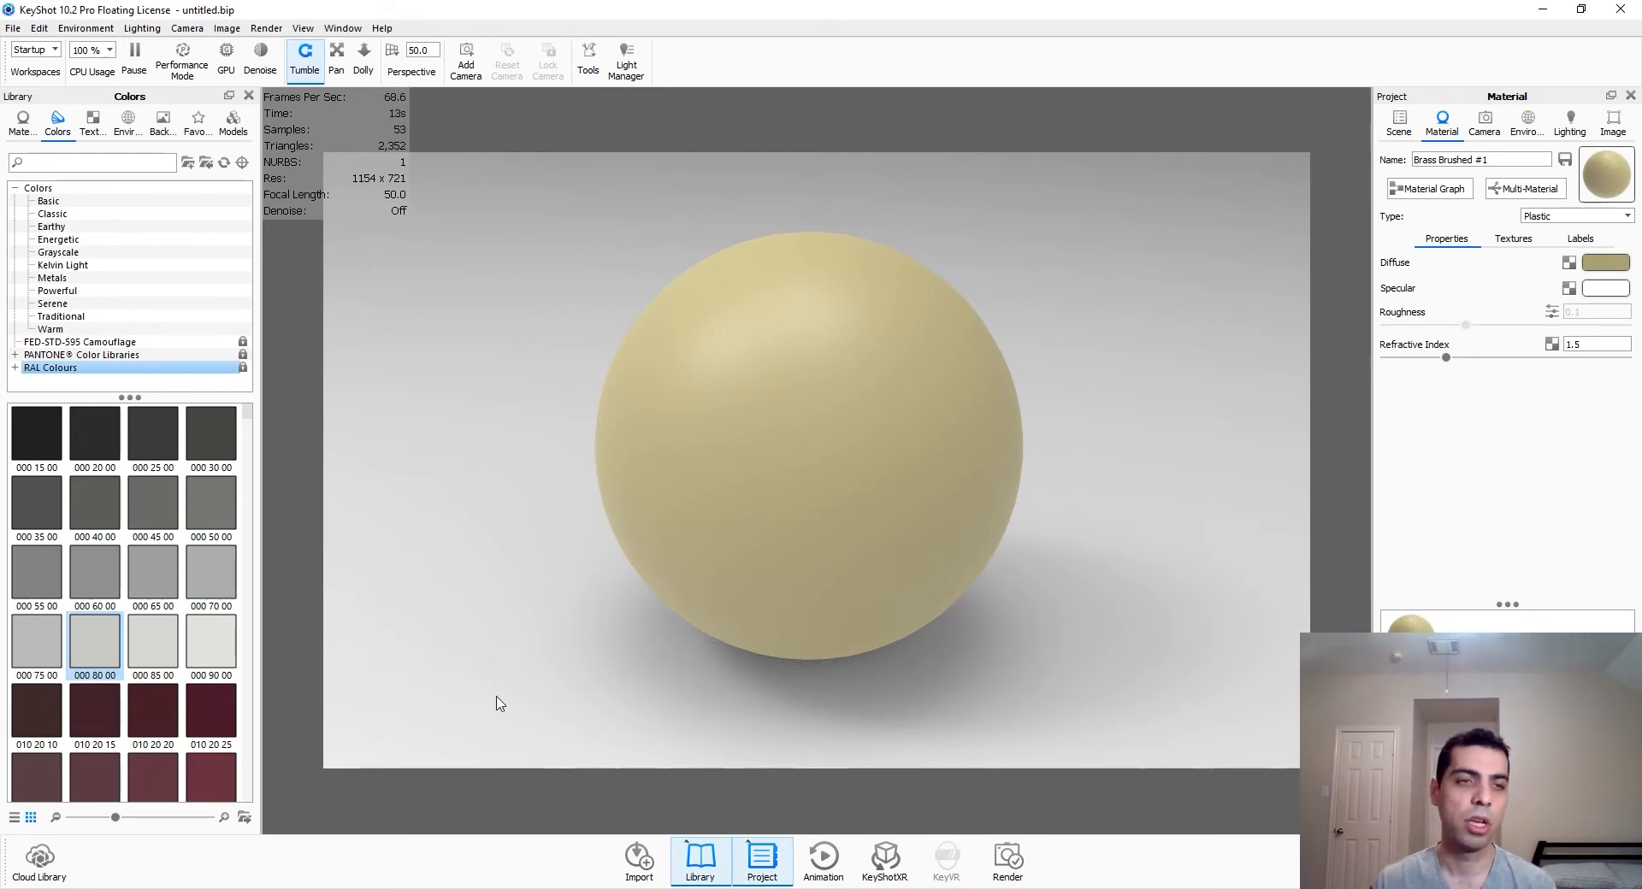
Step: Apply the RAL colour 000 80 00 to the plastic sphere and undo the colour and type changes back to brass metal
drag(75, 653, 752, 500)
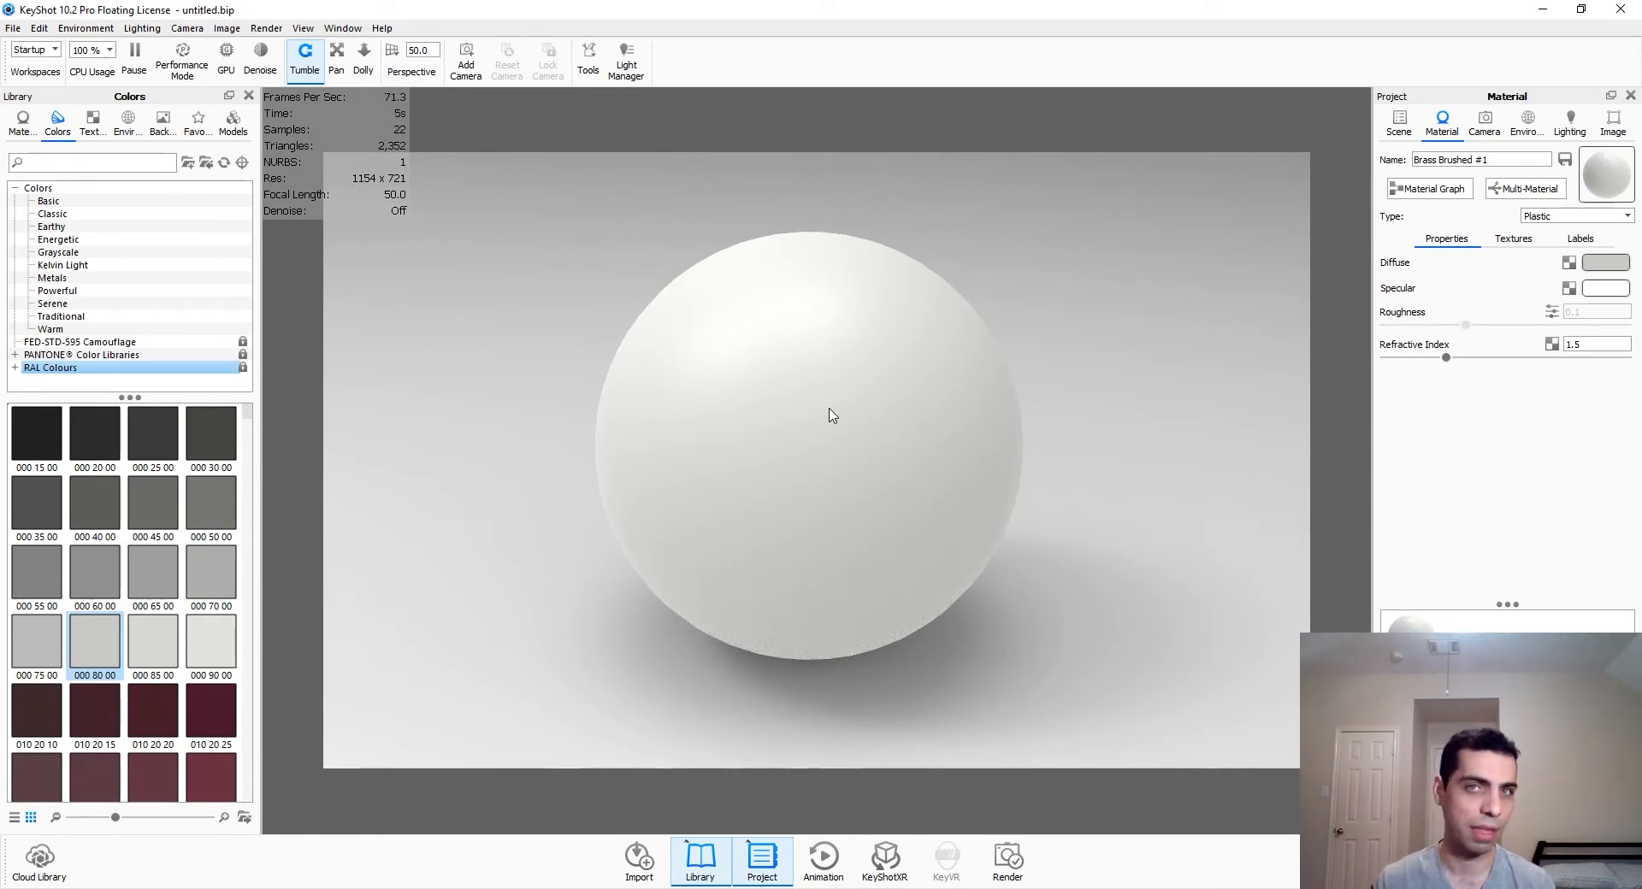
key(ctrl+z)
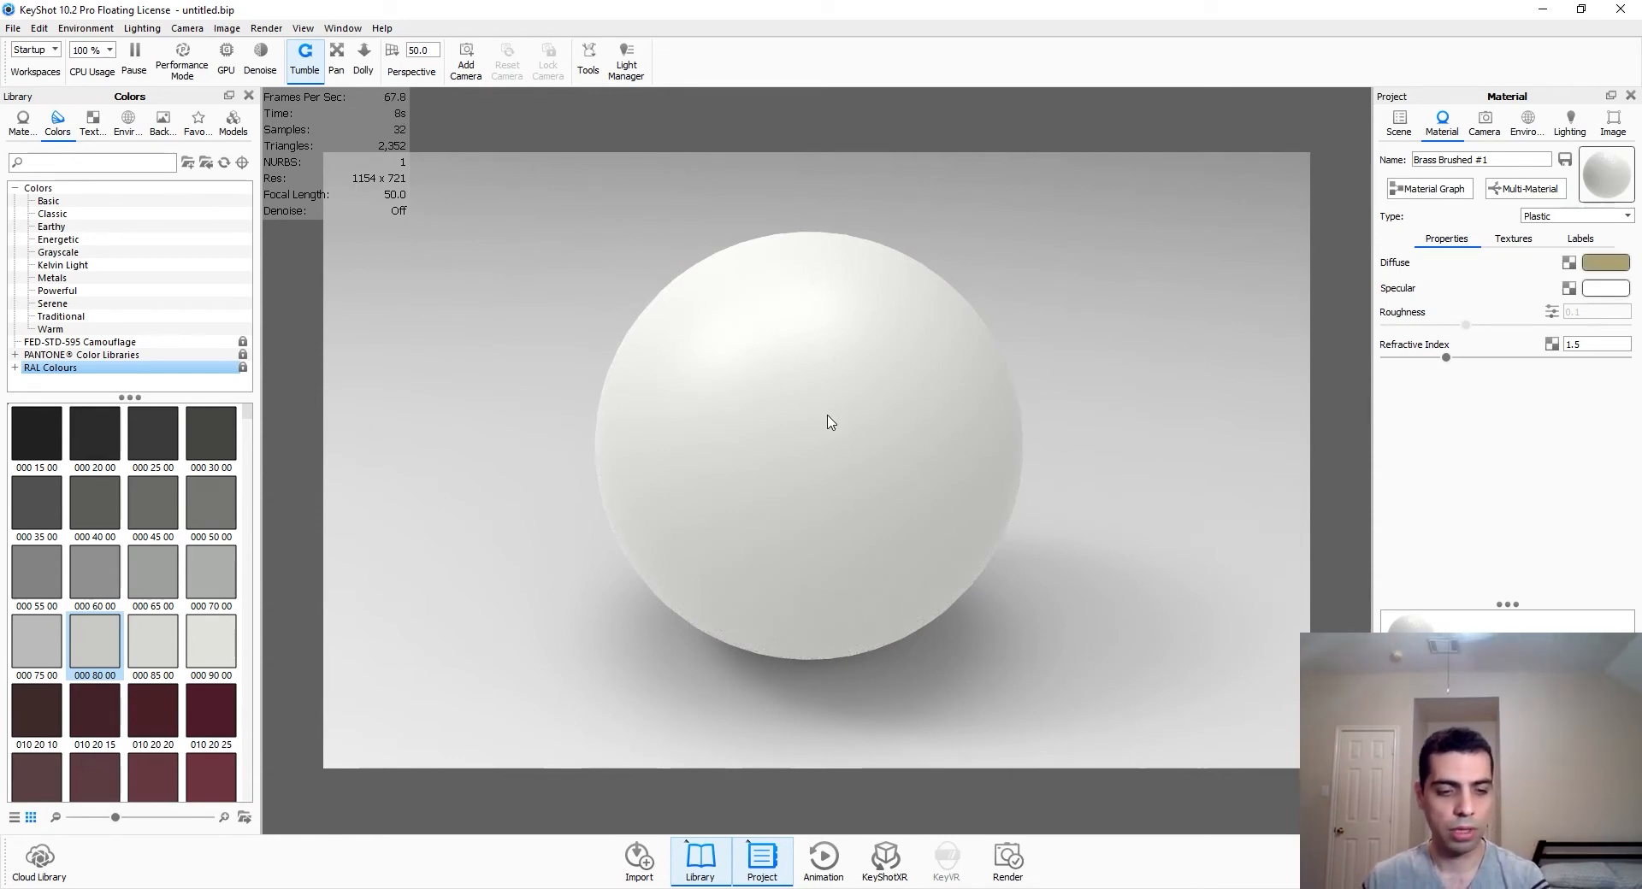
key(ctrl+y)
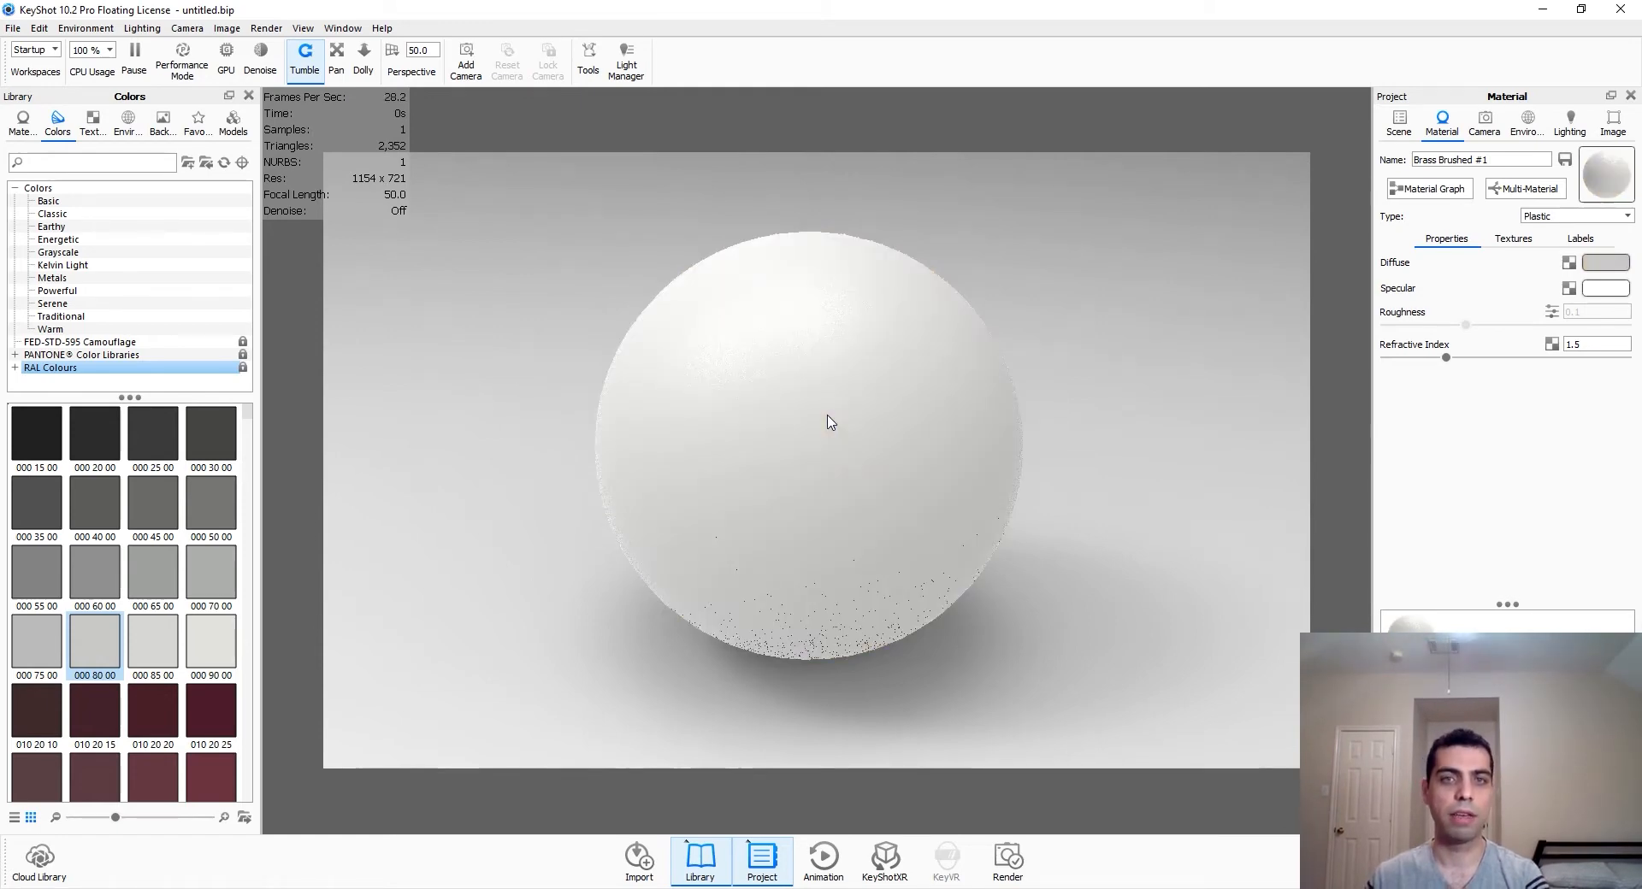
key(ctrl+z)
key(ctrl+z)
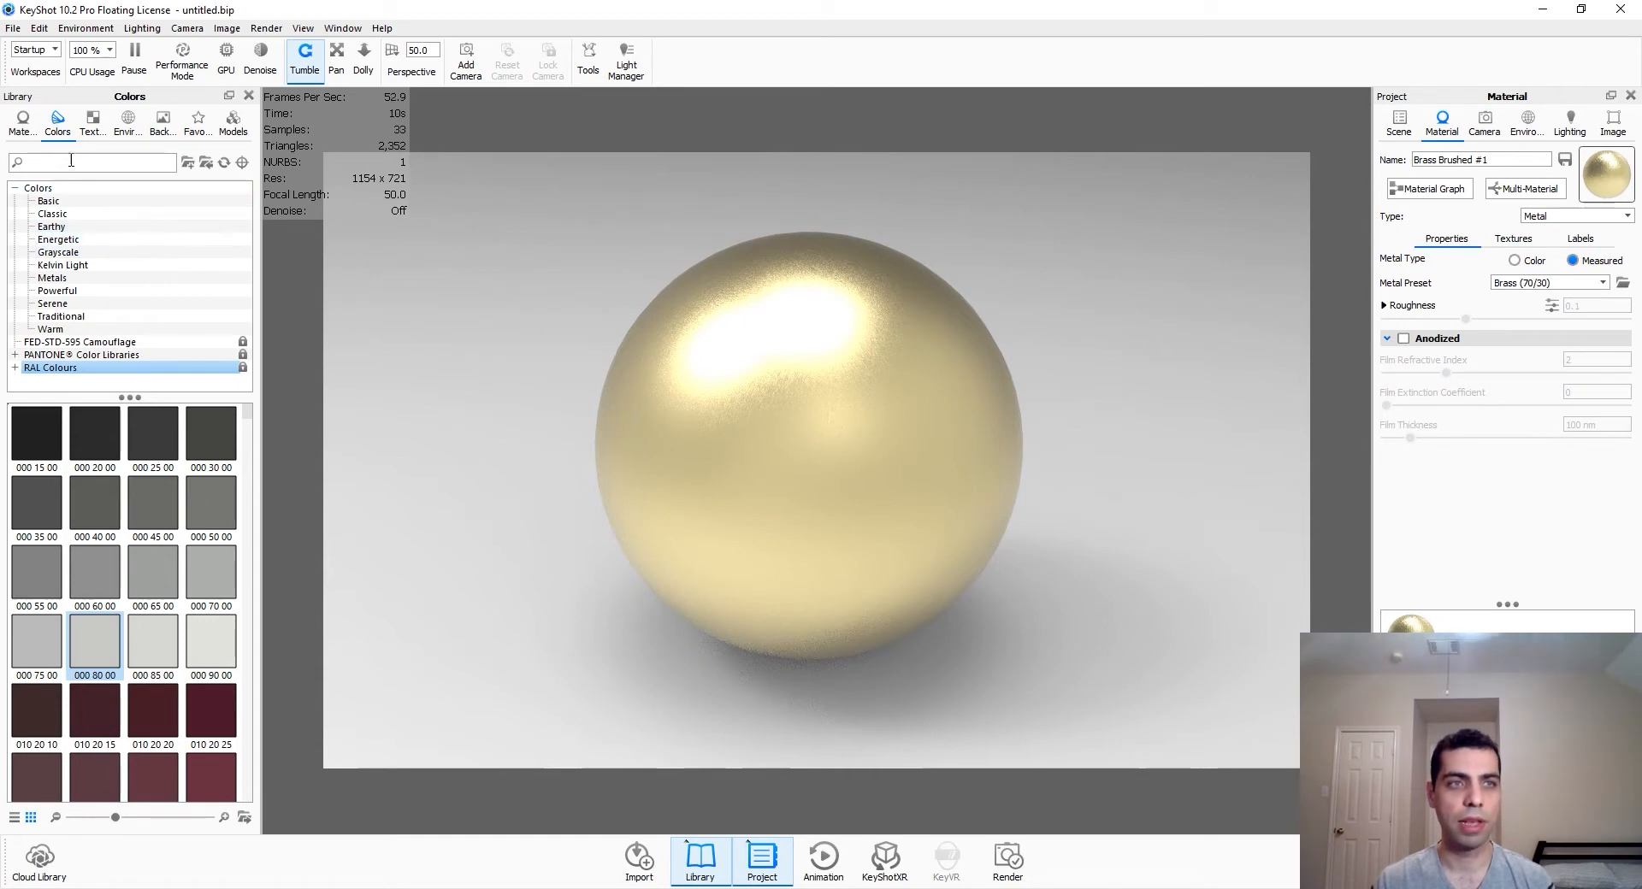
Step: Browse the texture library to examine which texture maps are available
click(92, 123)
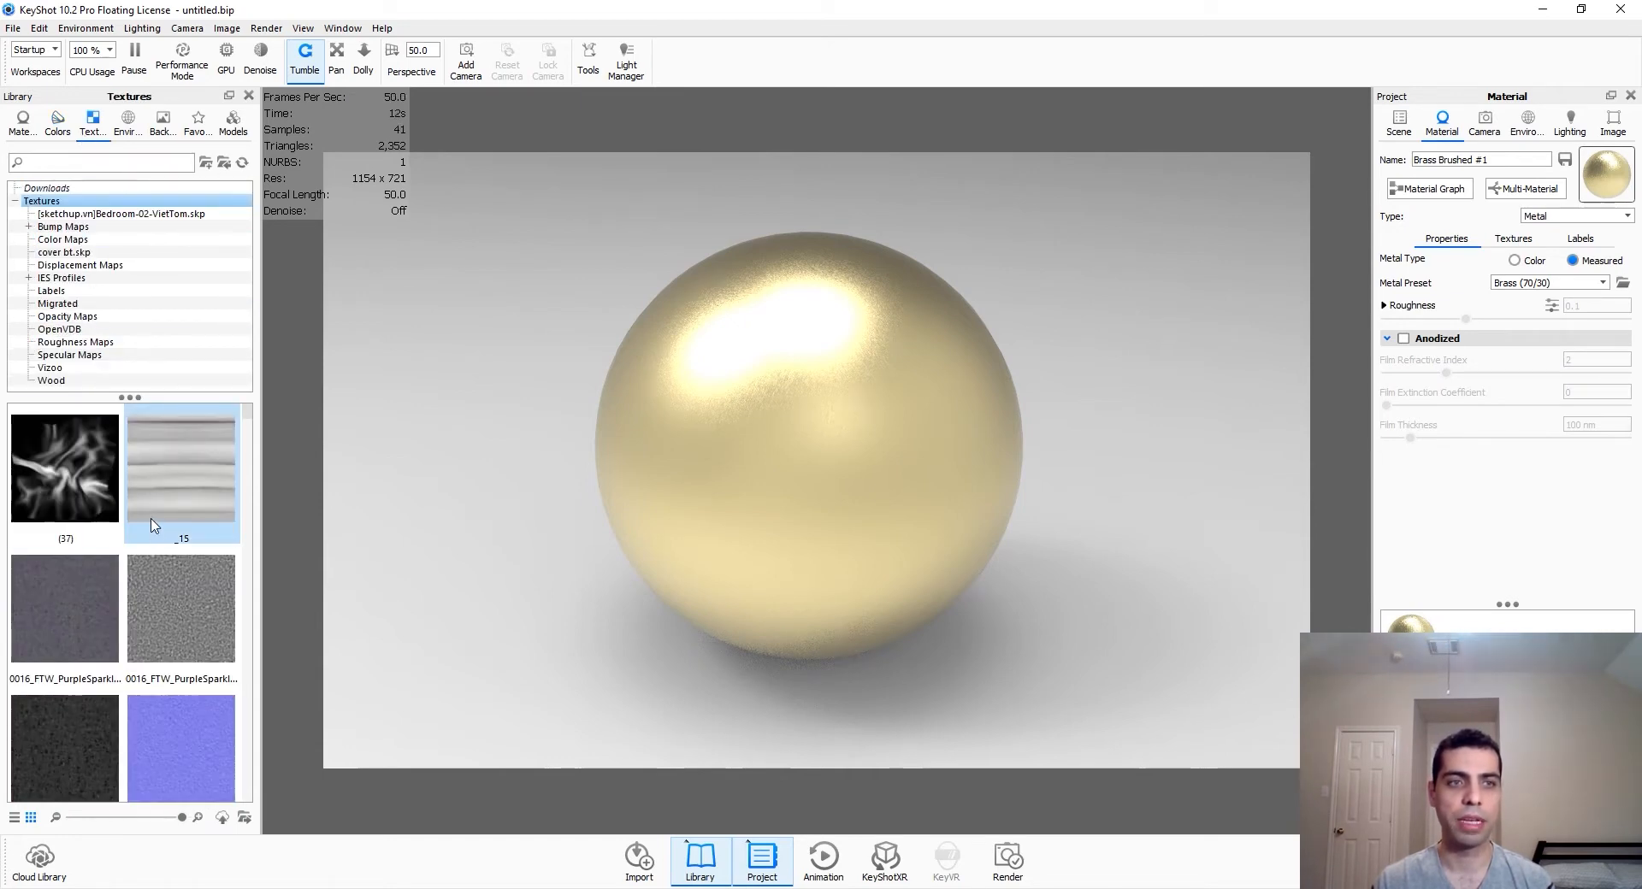
scroll(141, 521, down, 10)
scroll(152, 516, down, 5)
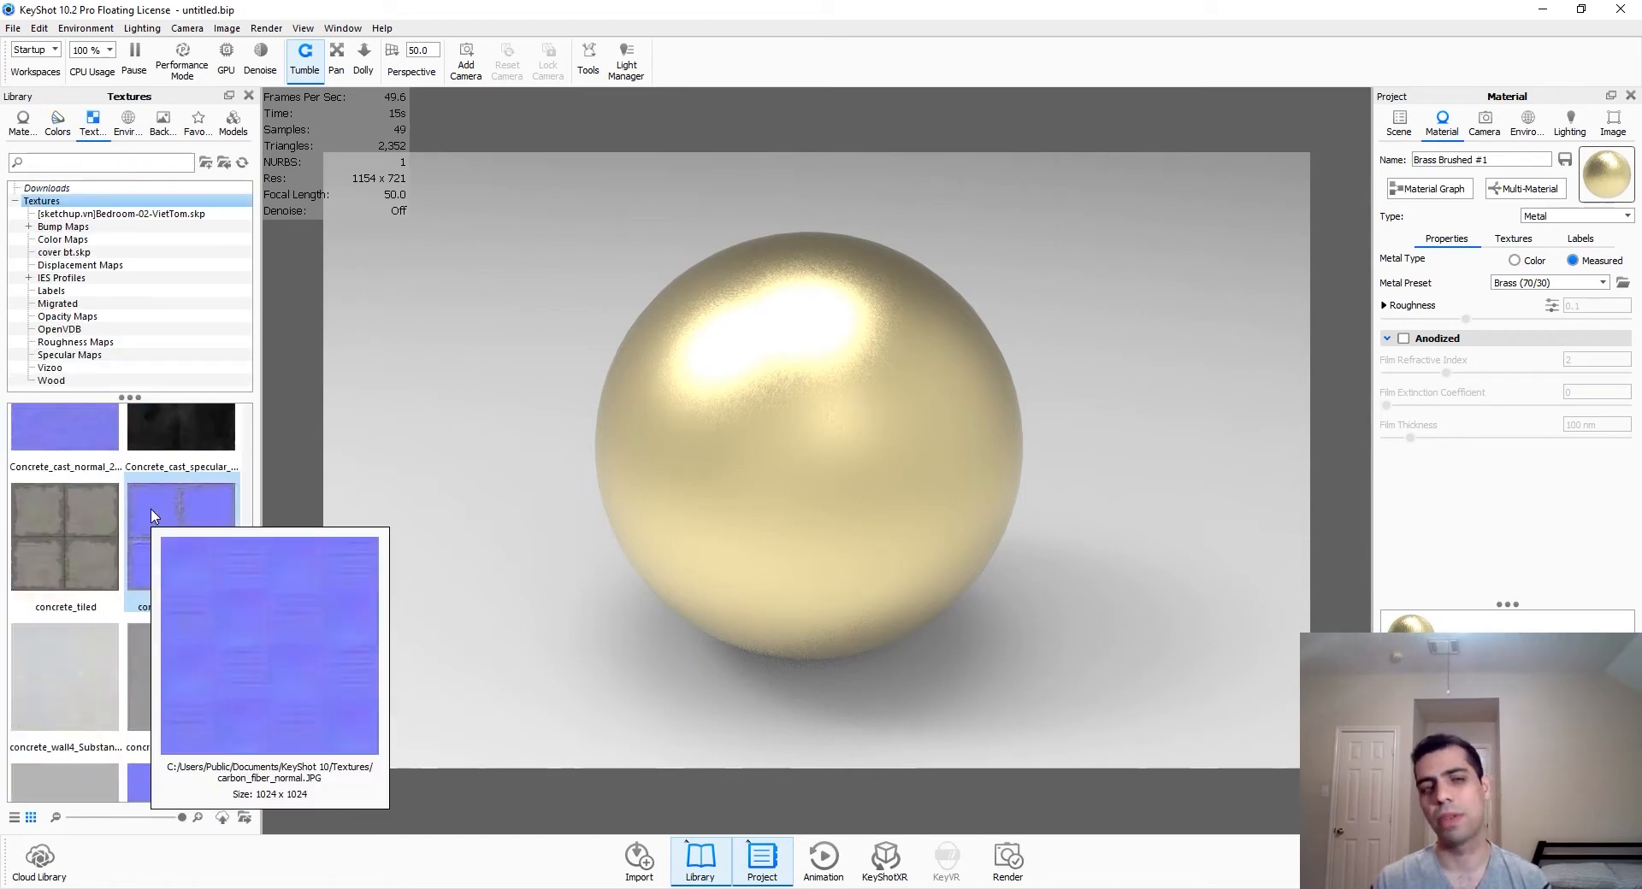
scroll(211, 701, down, 5)
scroll(210, 699, down, 5)
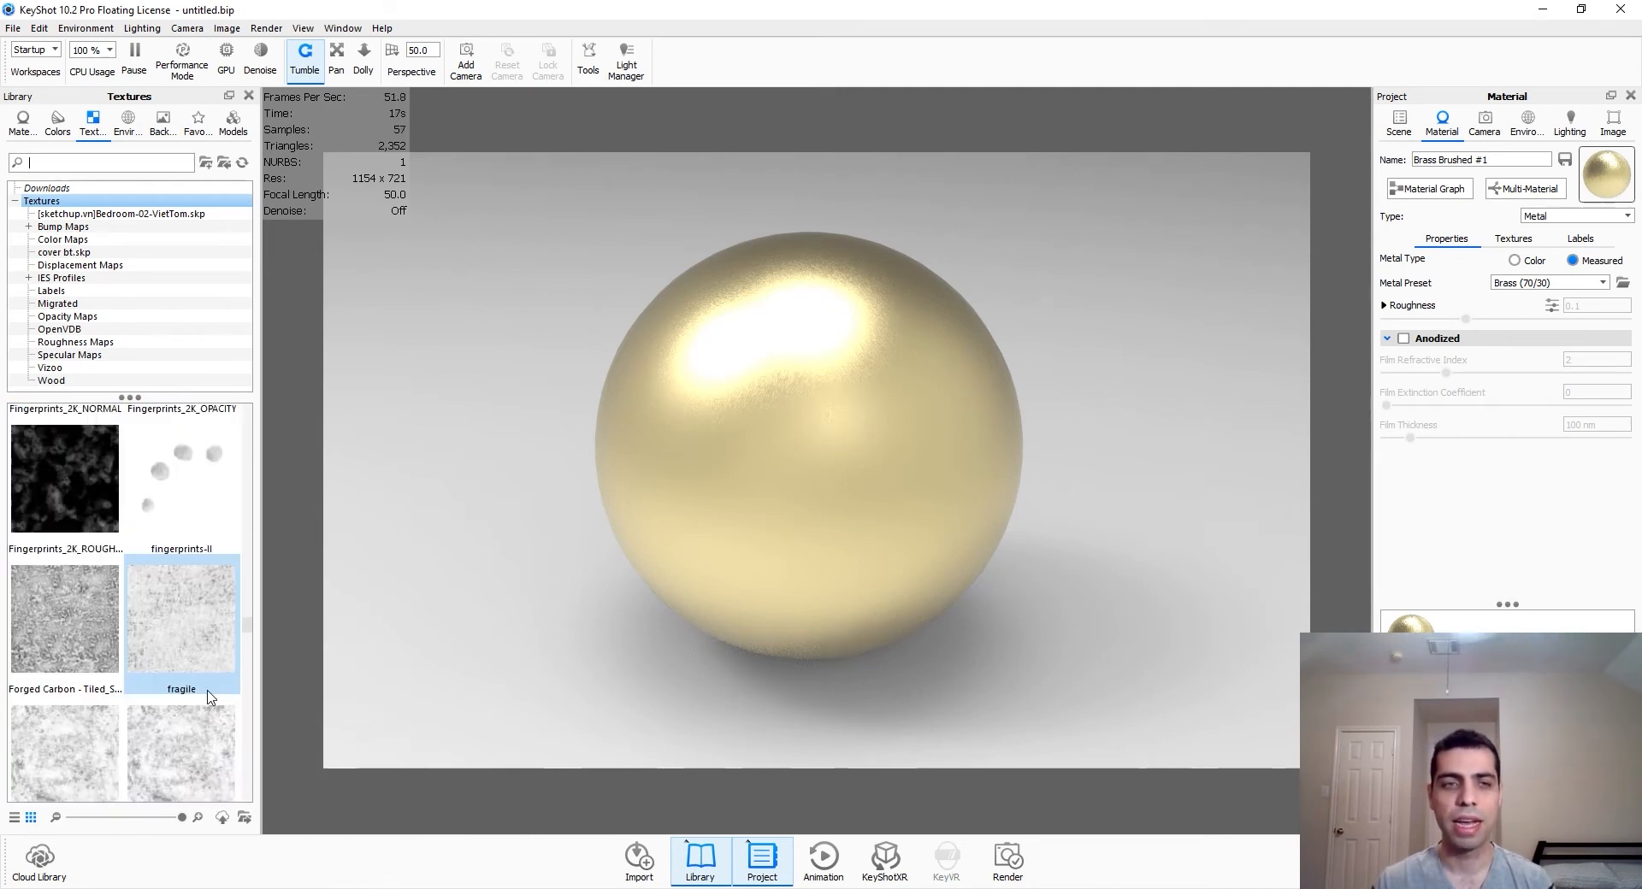
drag(246, 624, 261, 415)
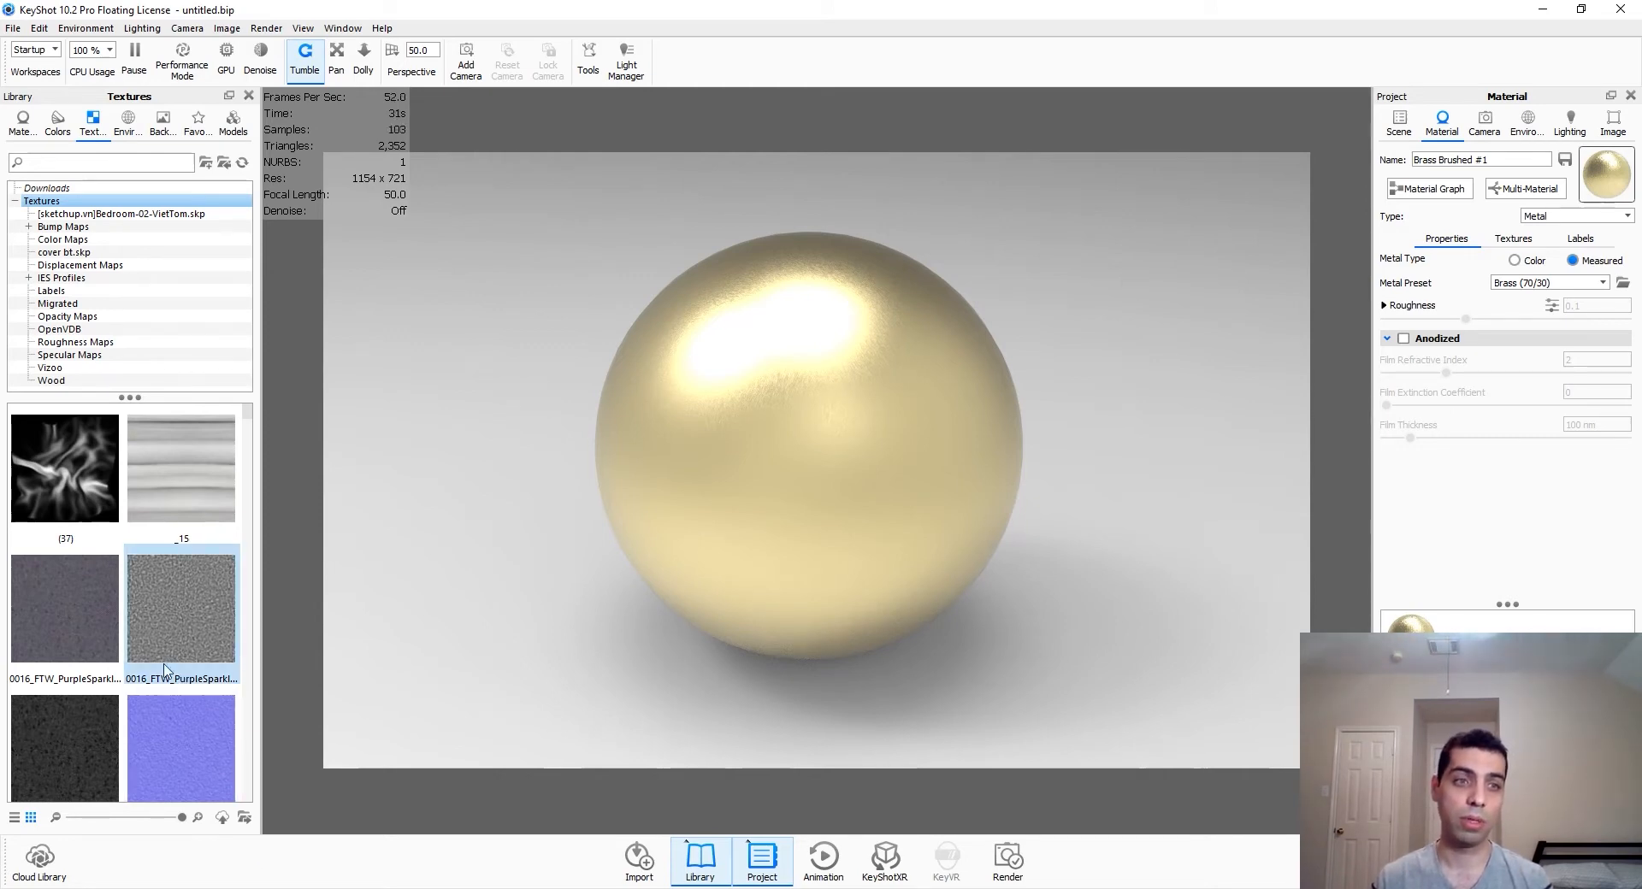
scroll(146, 633, down, 5)
mouse_move(145, 632)
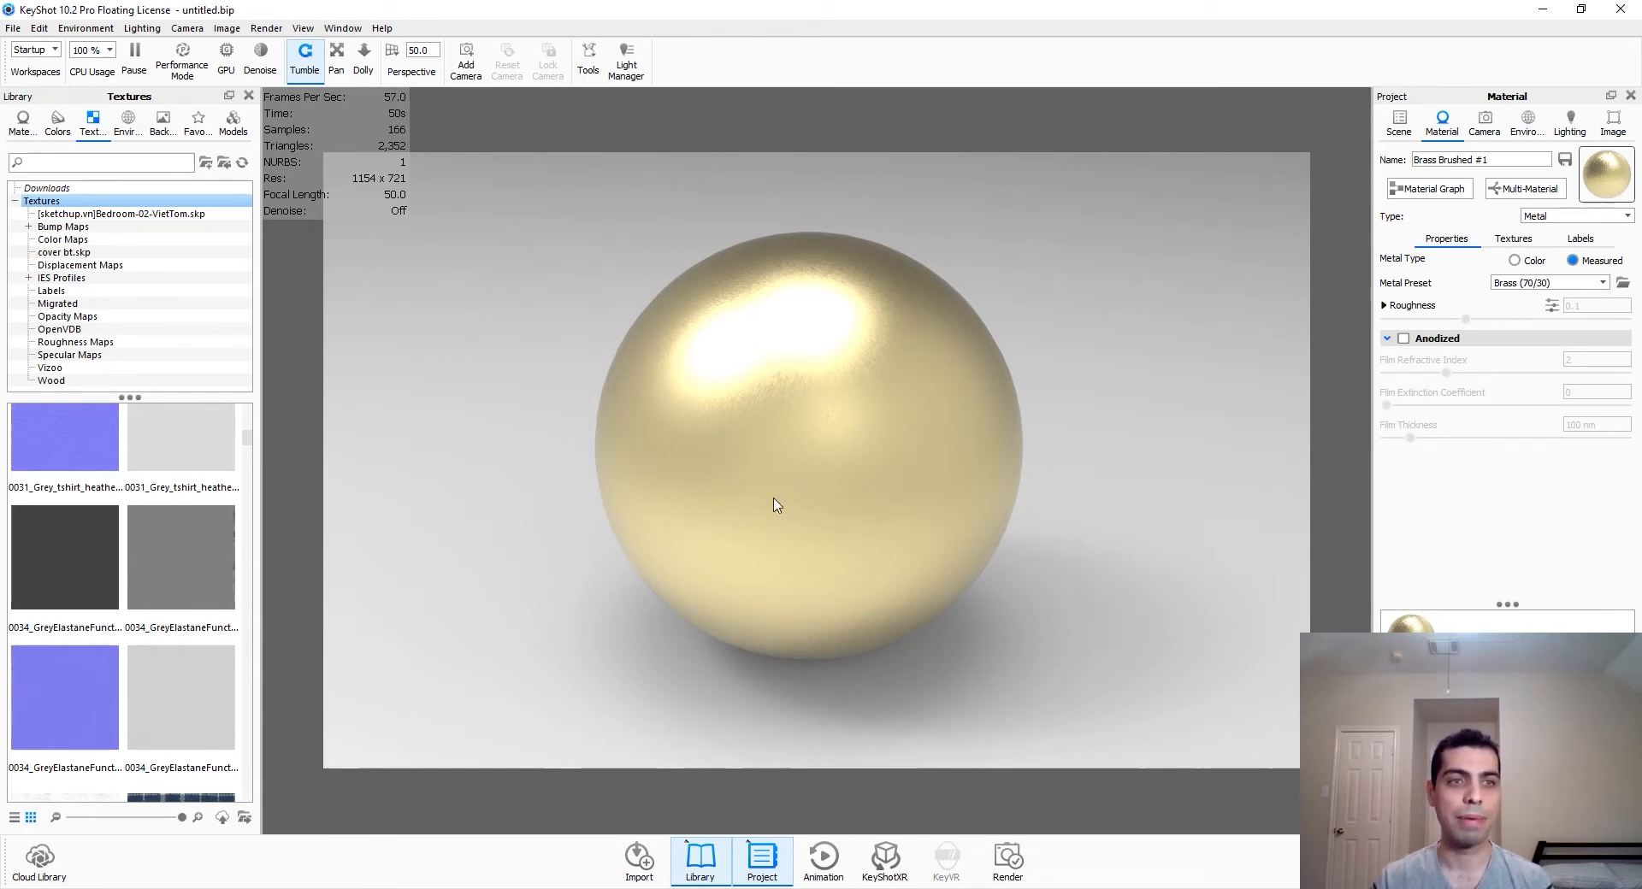
scroll(201, 560, up, 5)
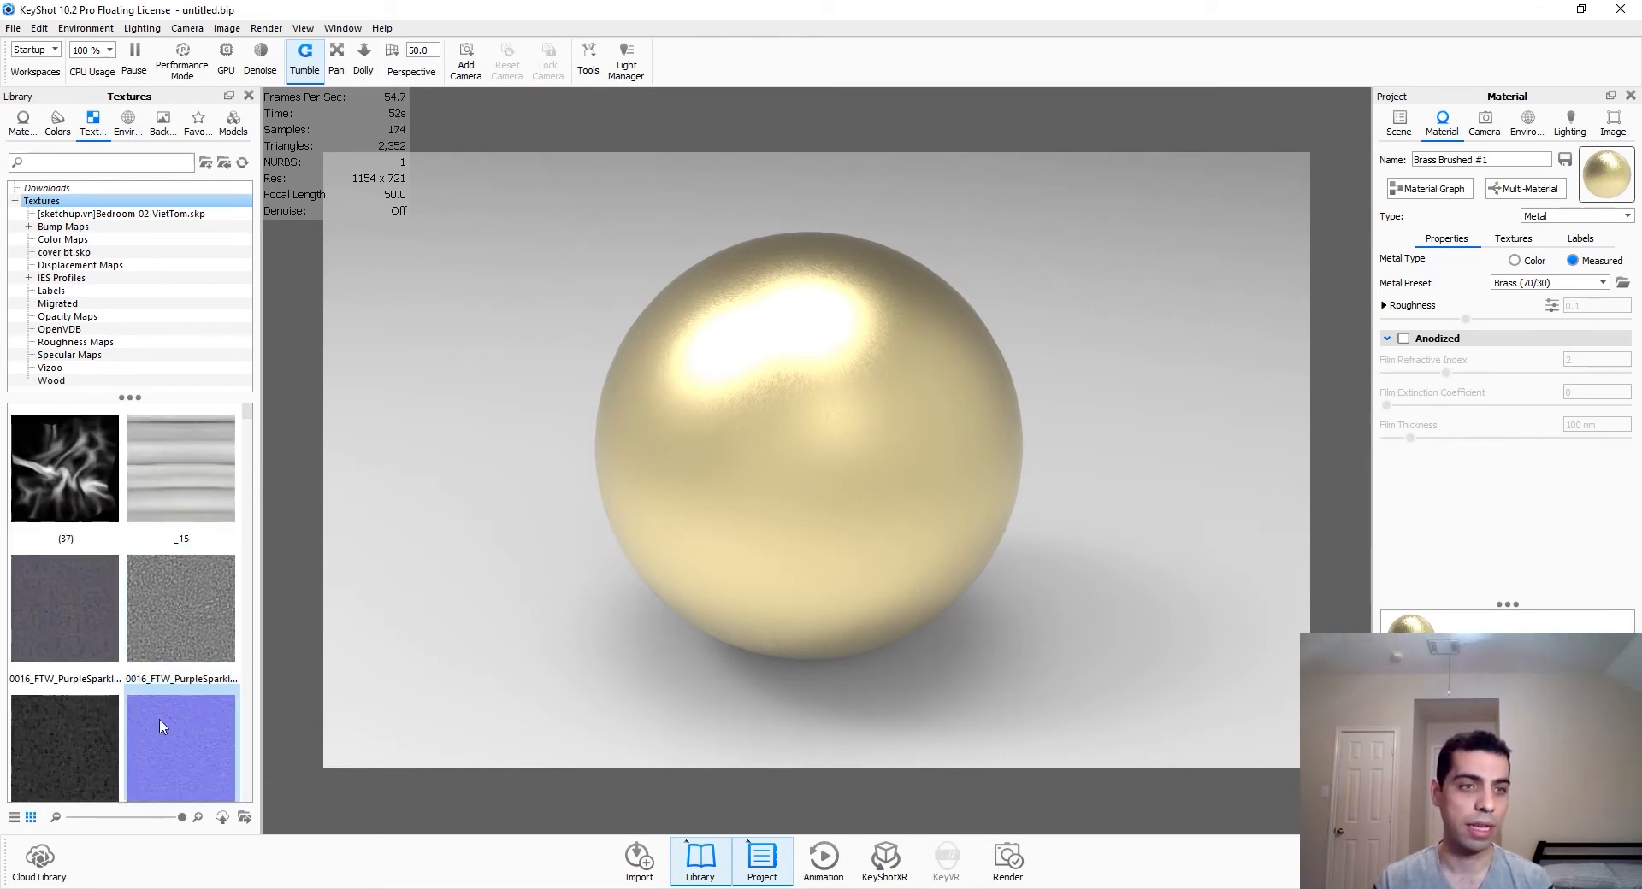
Step: Apply the 0026_FTW_BlueMesh_NRM.jpg texture to the brass sphere as a bump map
scroll(77, 560, down, 5)
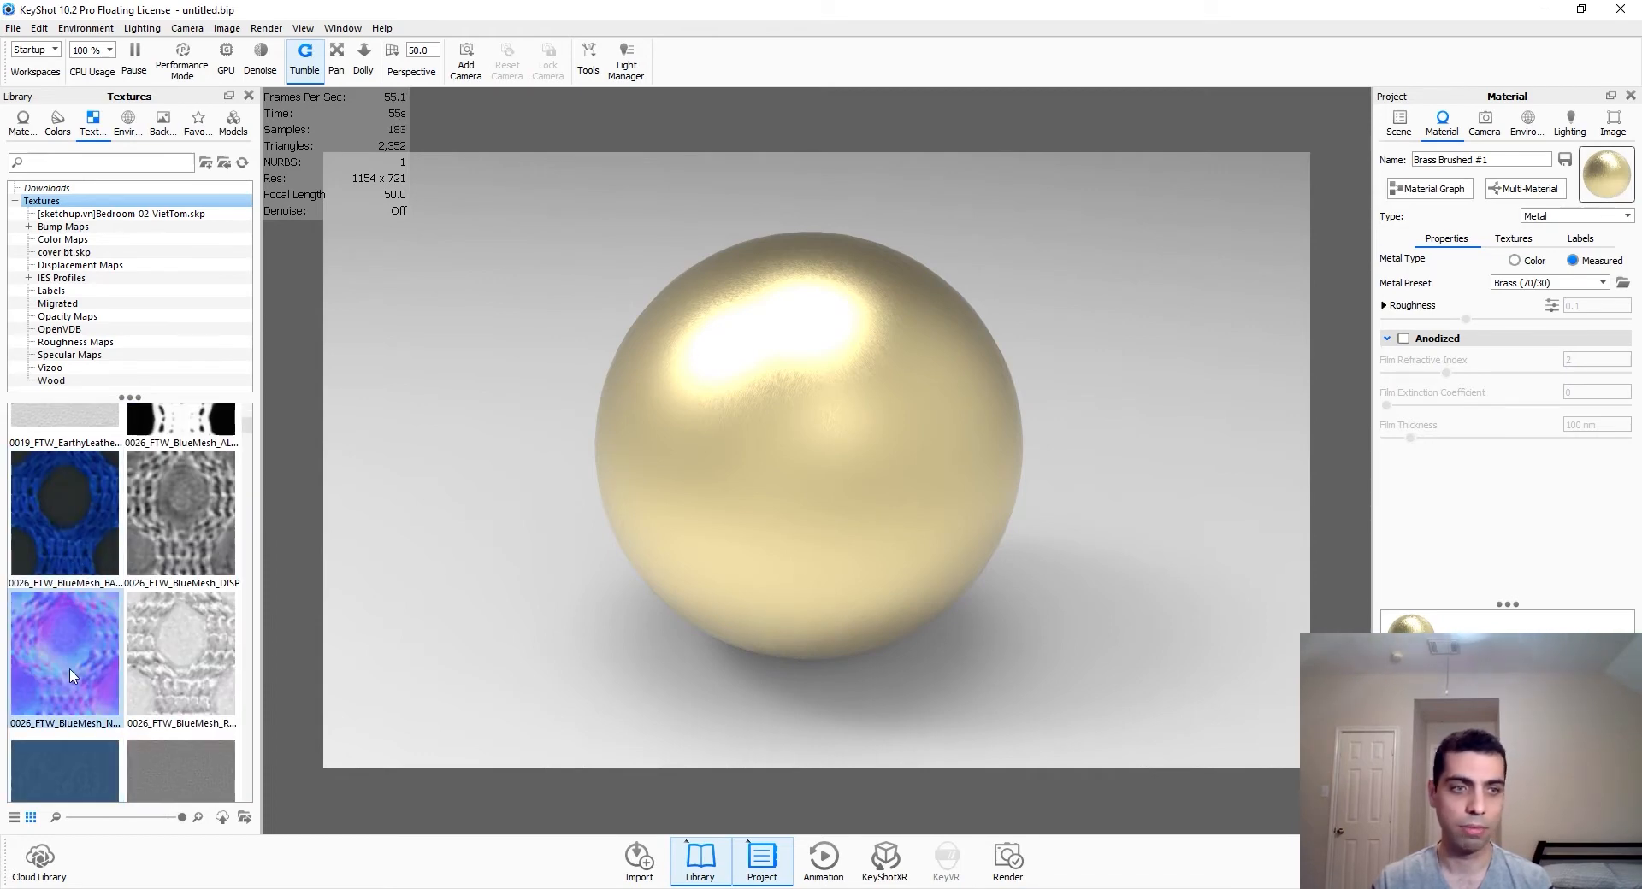
drag(68, 679, 734, 462)
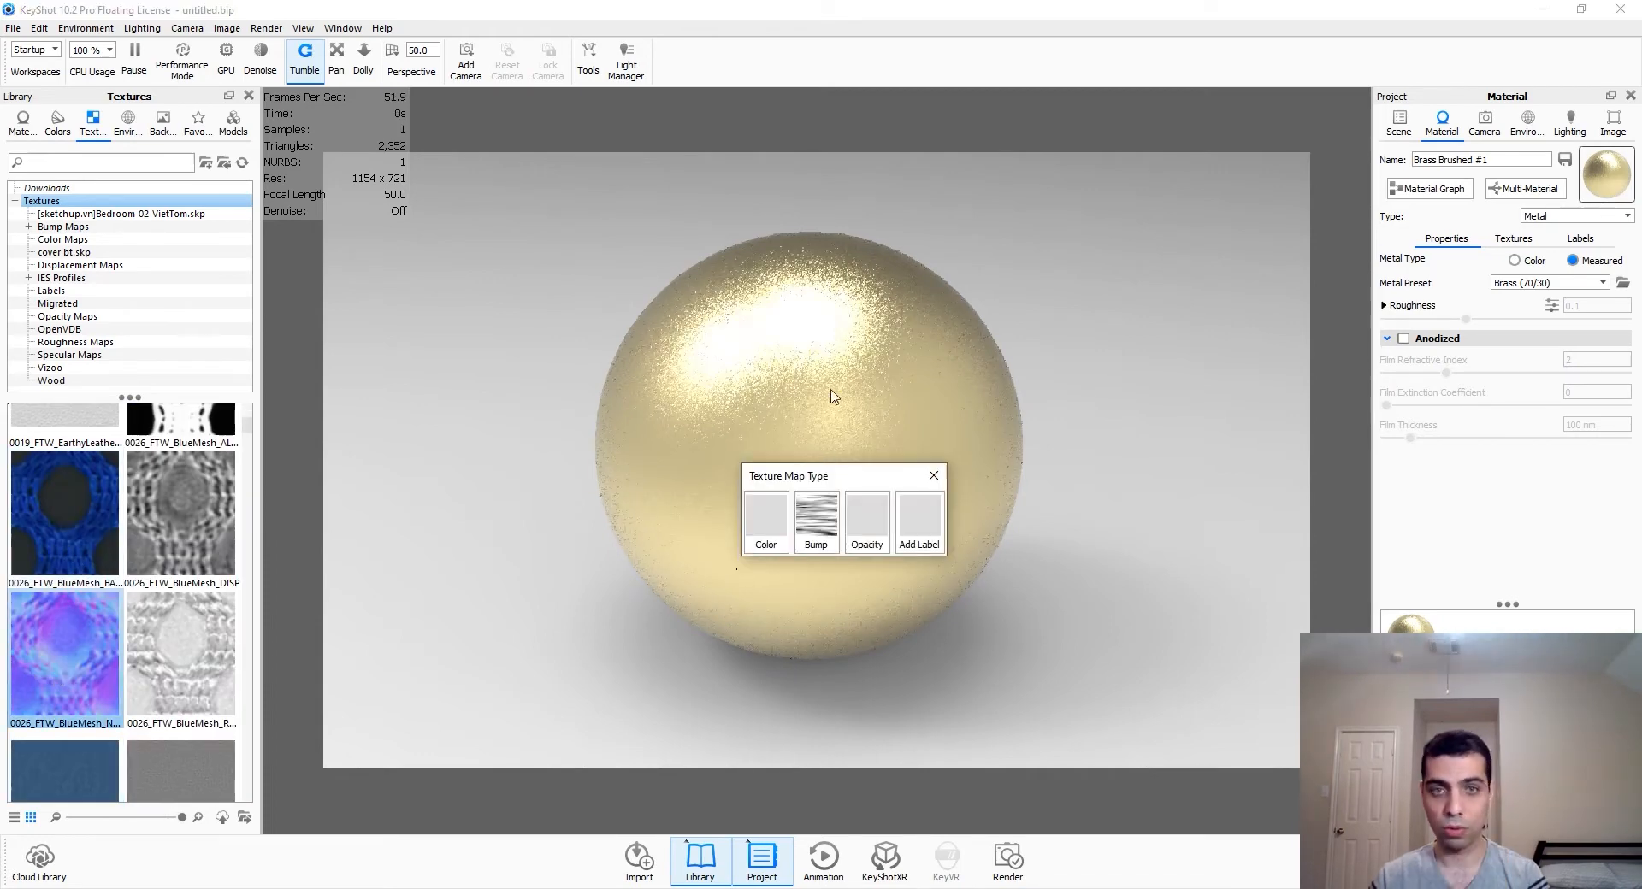
click(817, 517)
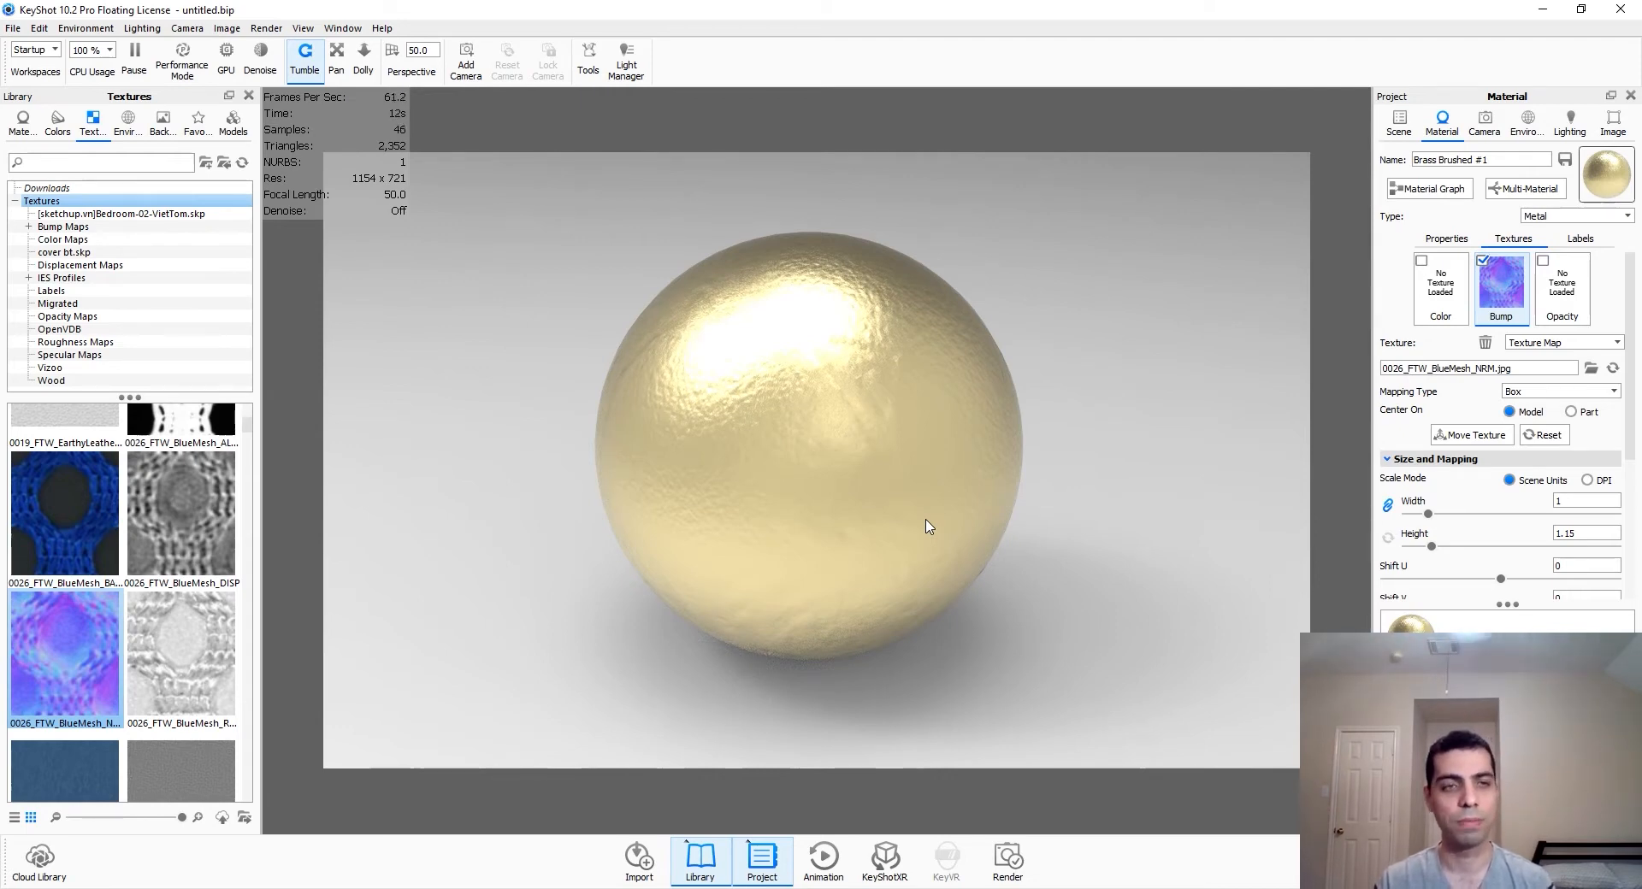
Step: Replace the scene's lighting environment with the interior Aversis_Bathroom_3k environment from the library
scroll(172, 609, up, 5)
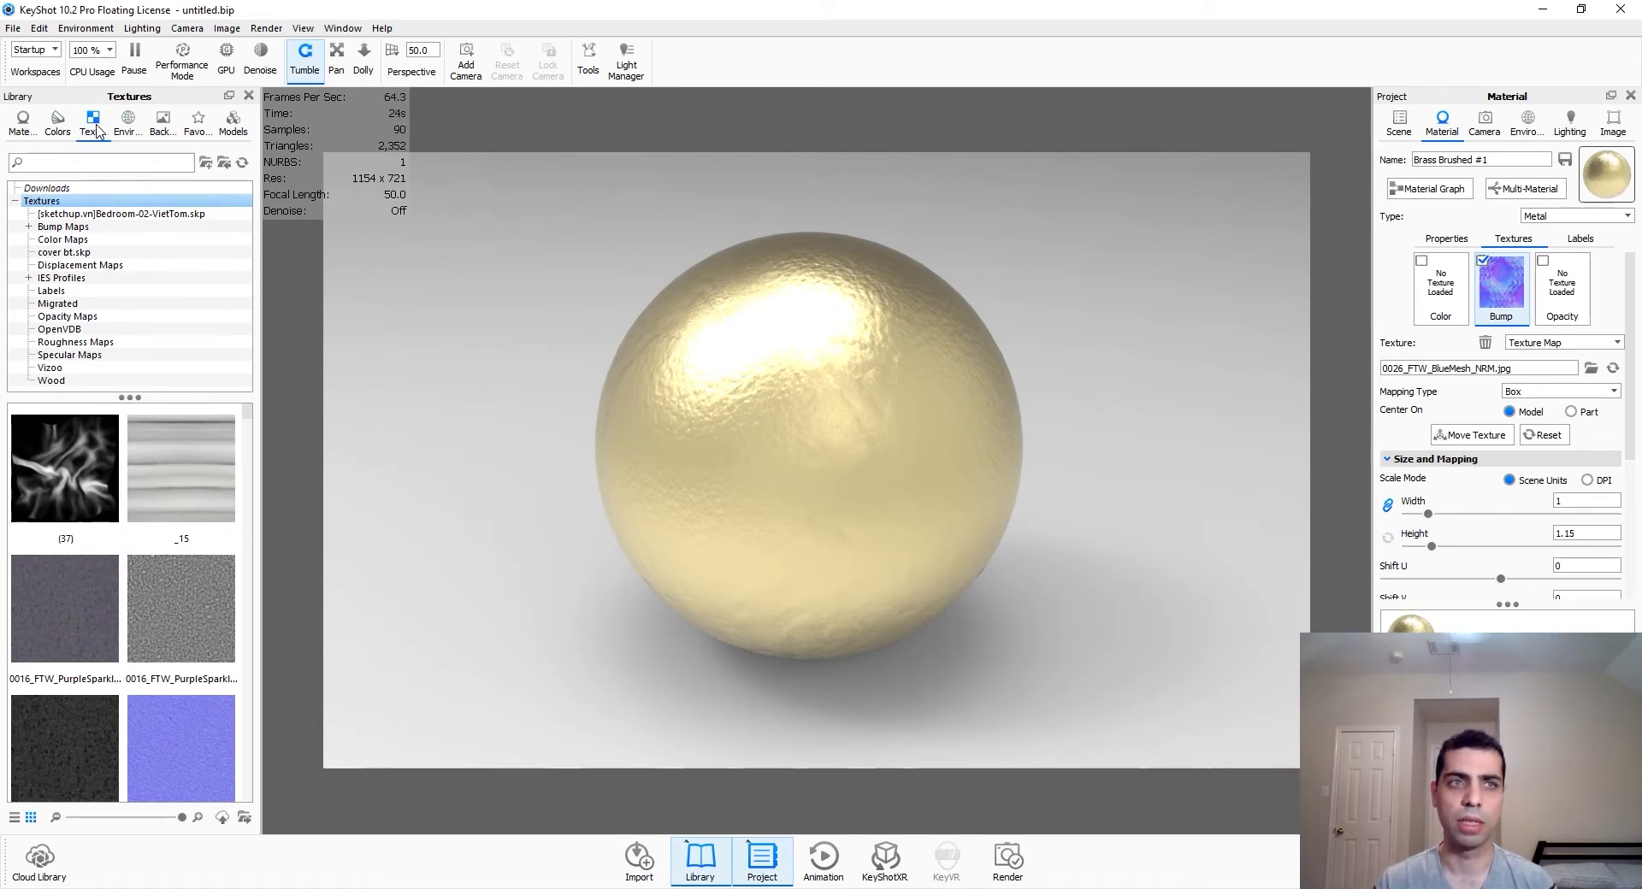
click(128, 122)
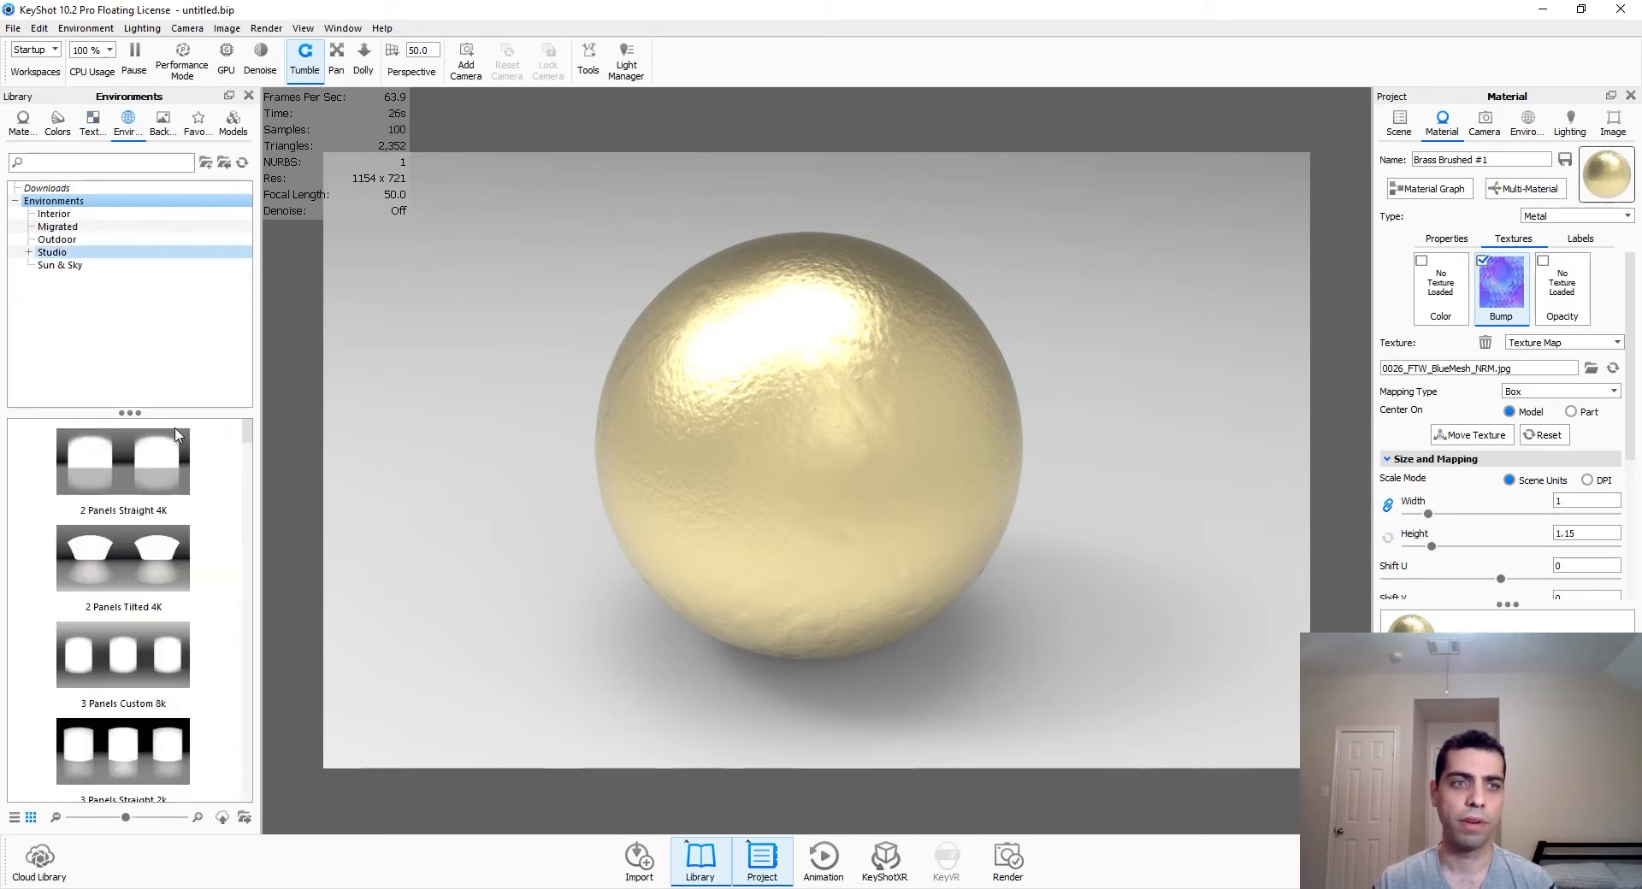
scroll(931, 447, down, 5)
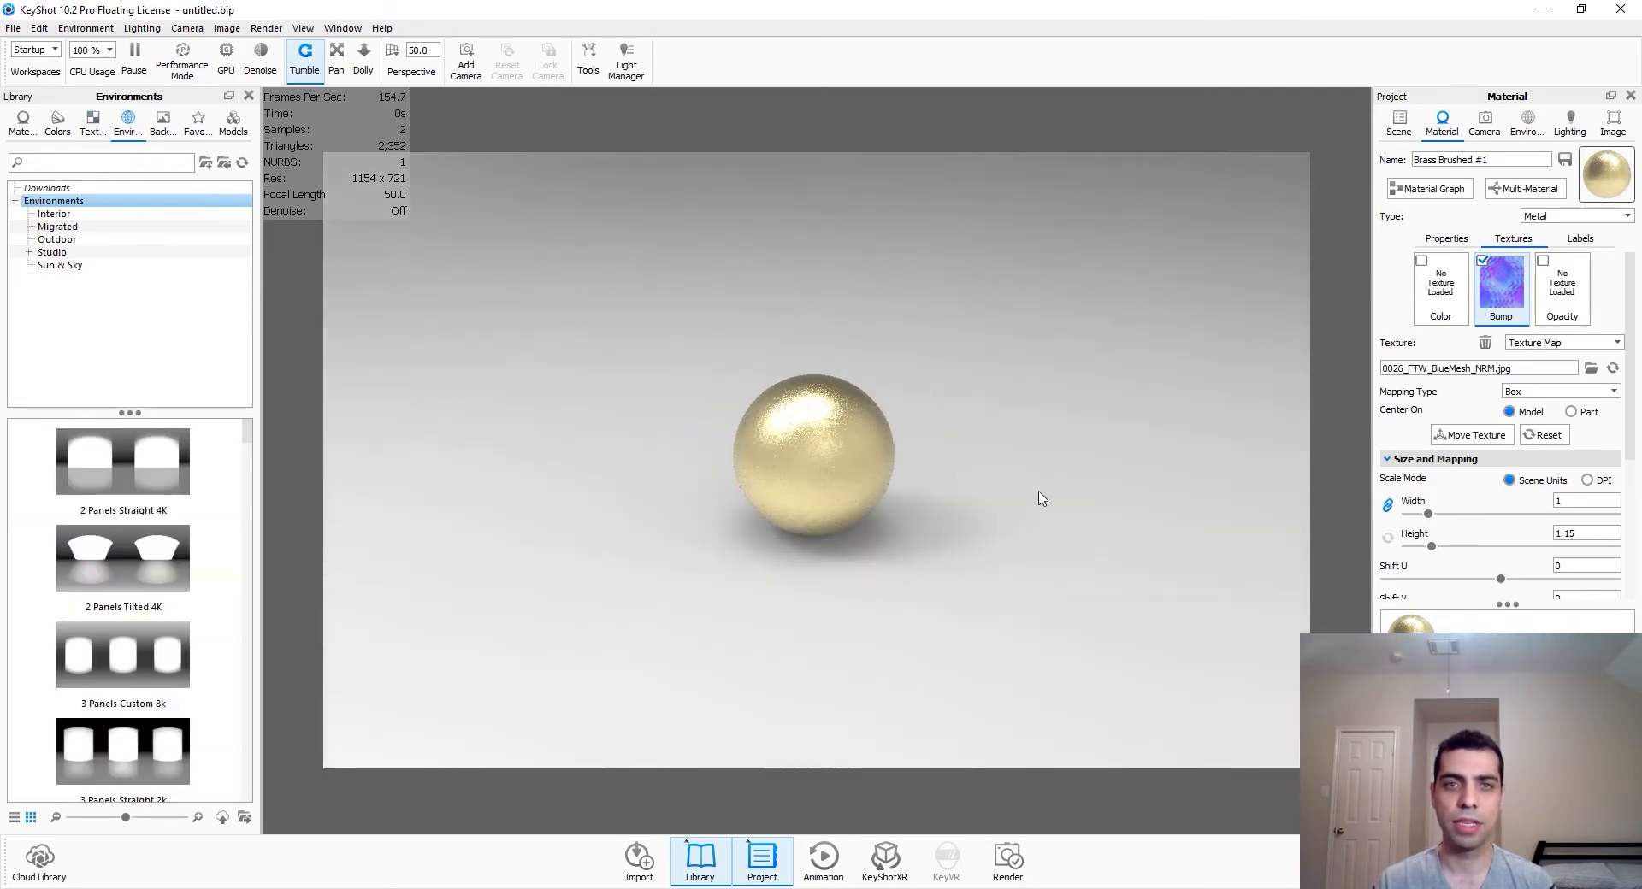
scroll(838, 509, down, 6)
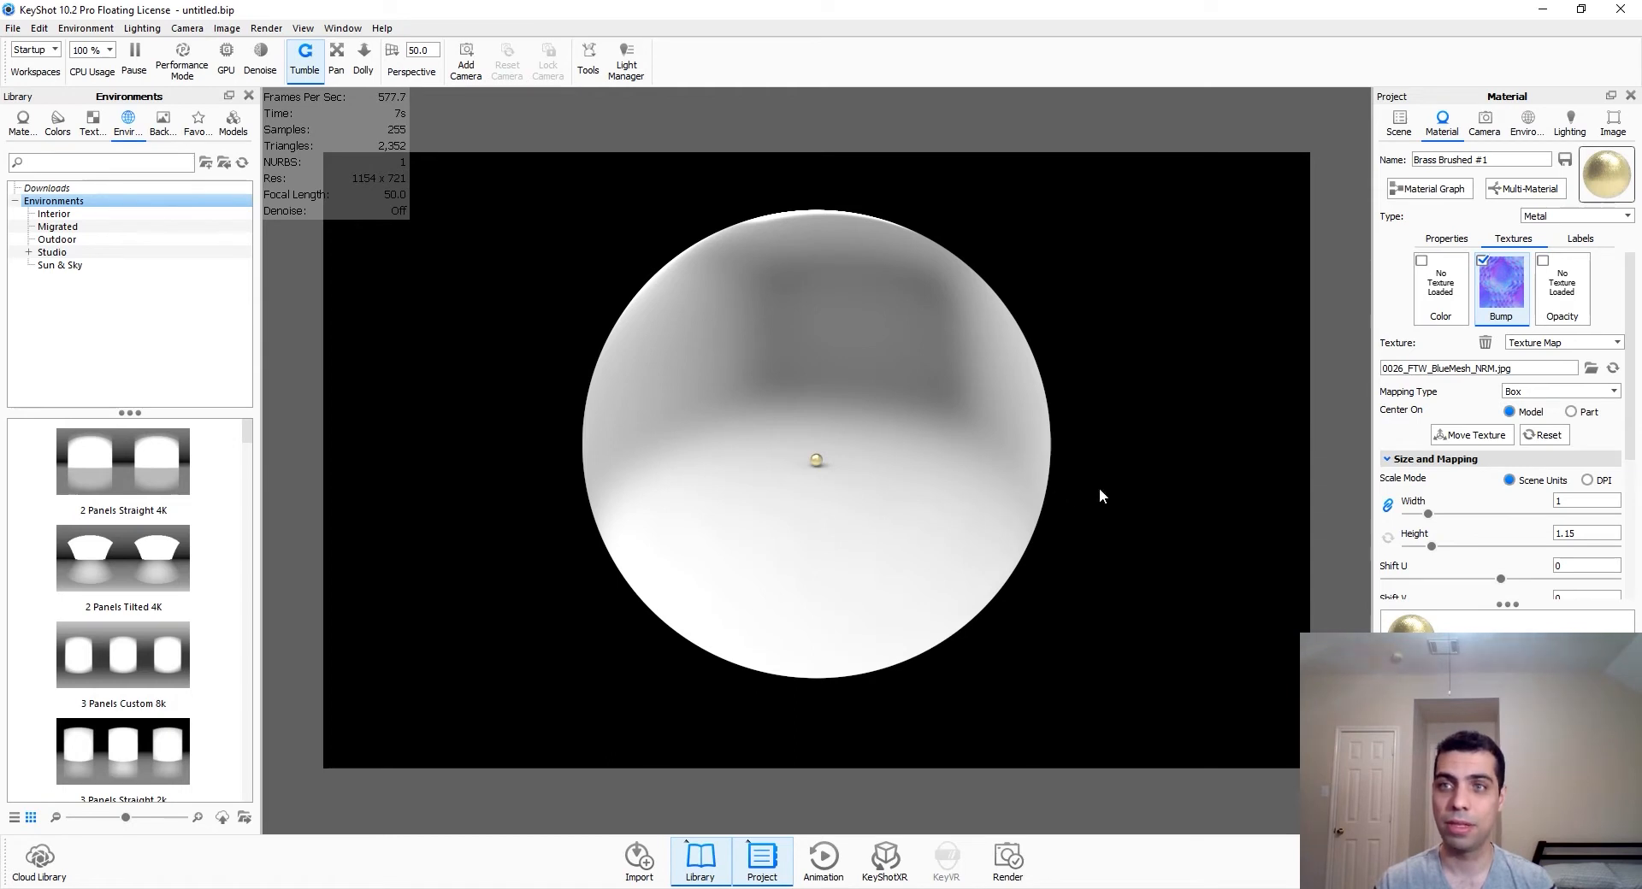
click(1526, 128)
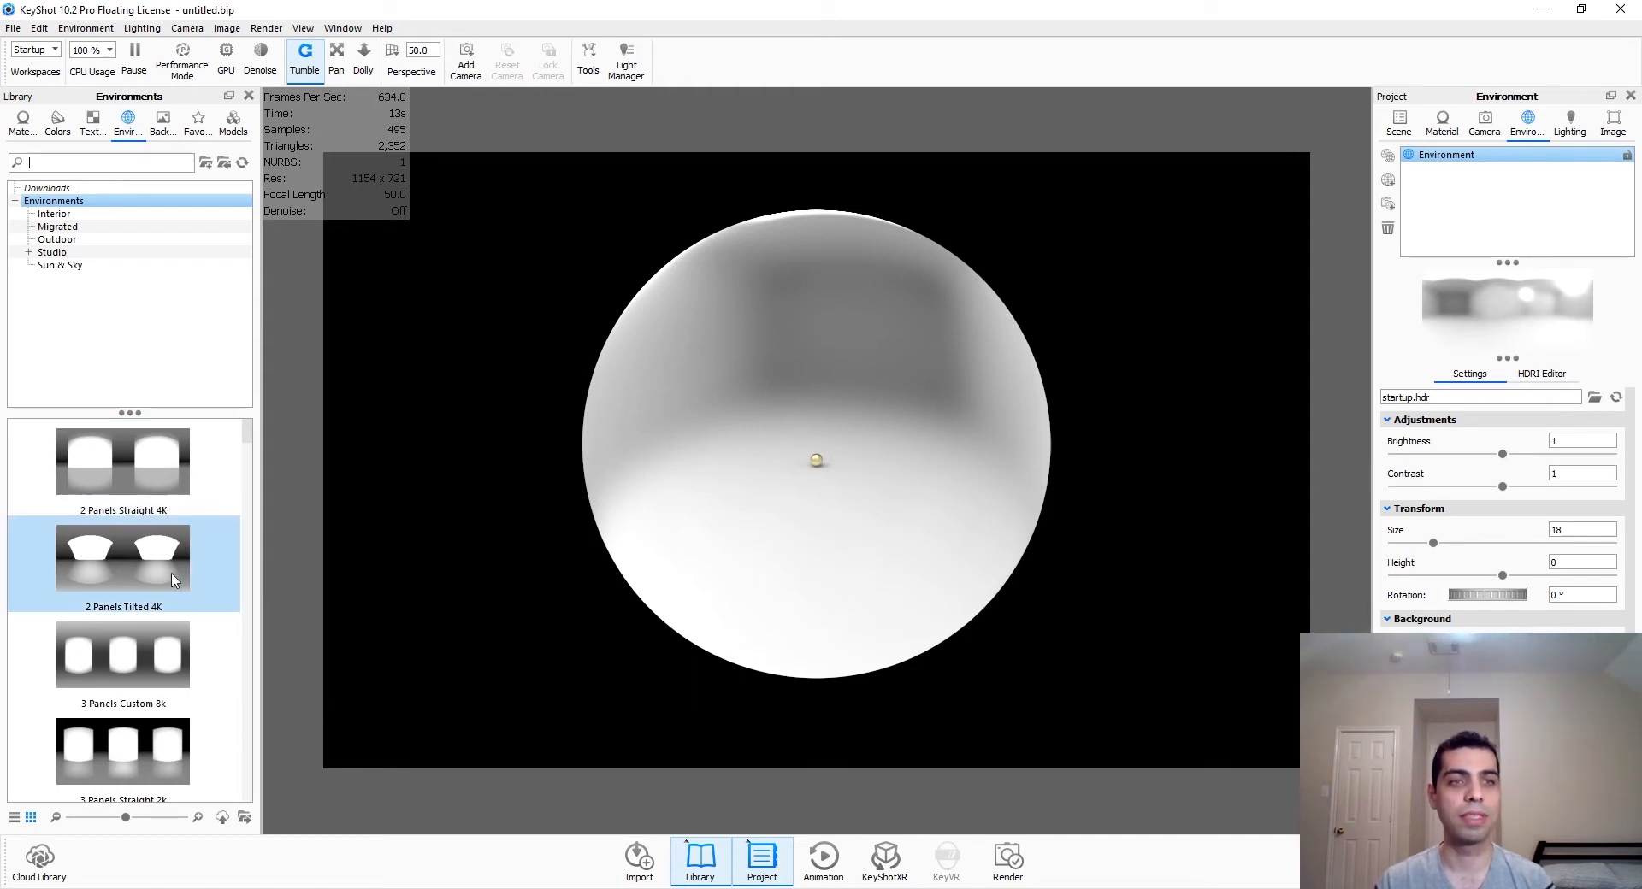
scroll(119, 599, down, 2)
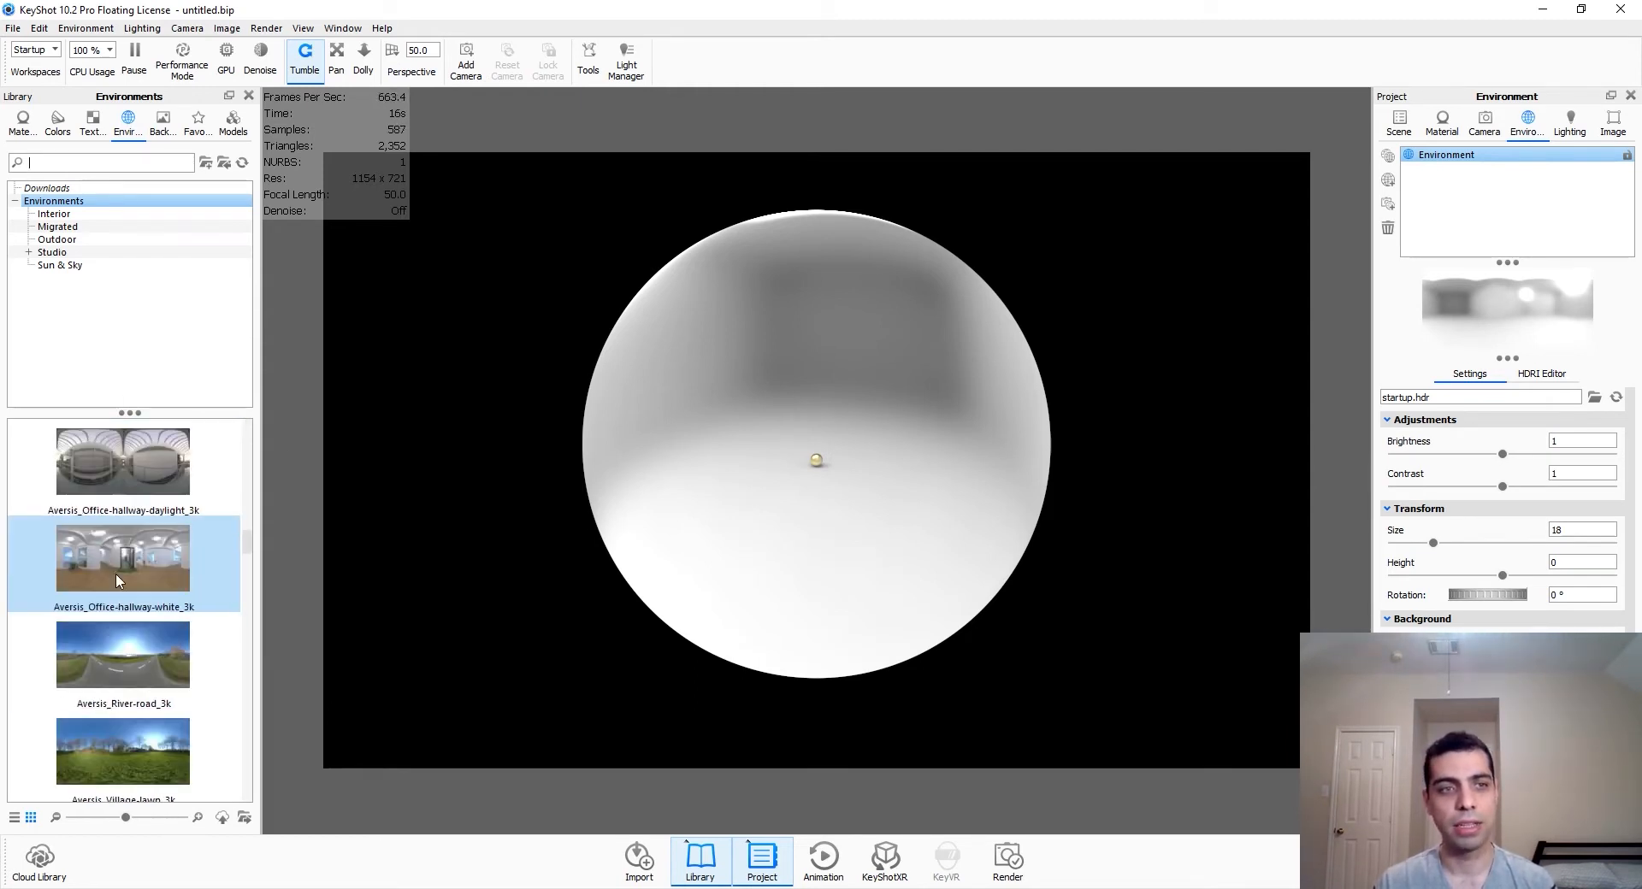
click(86, 213)
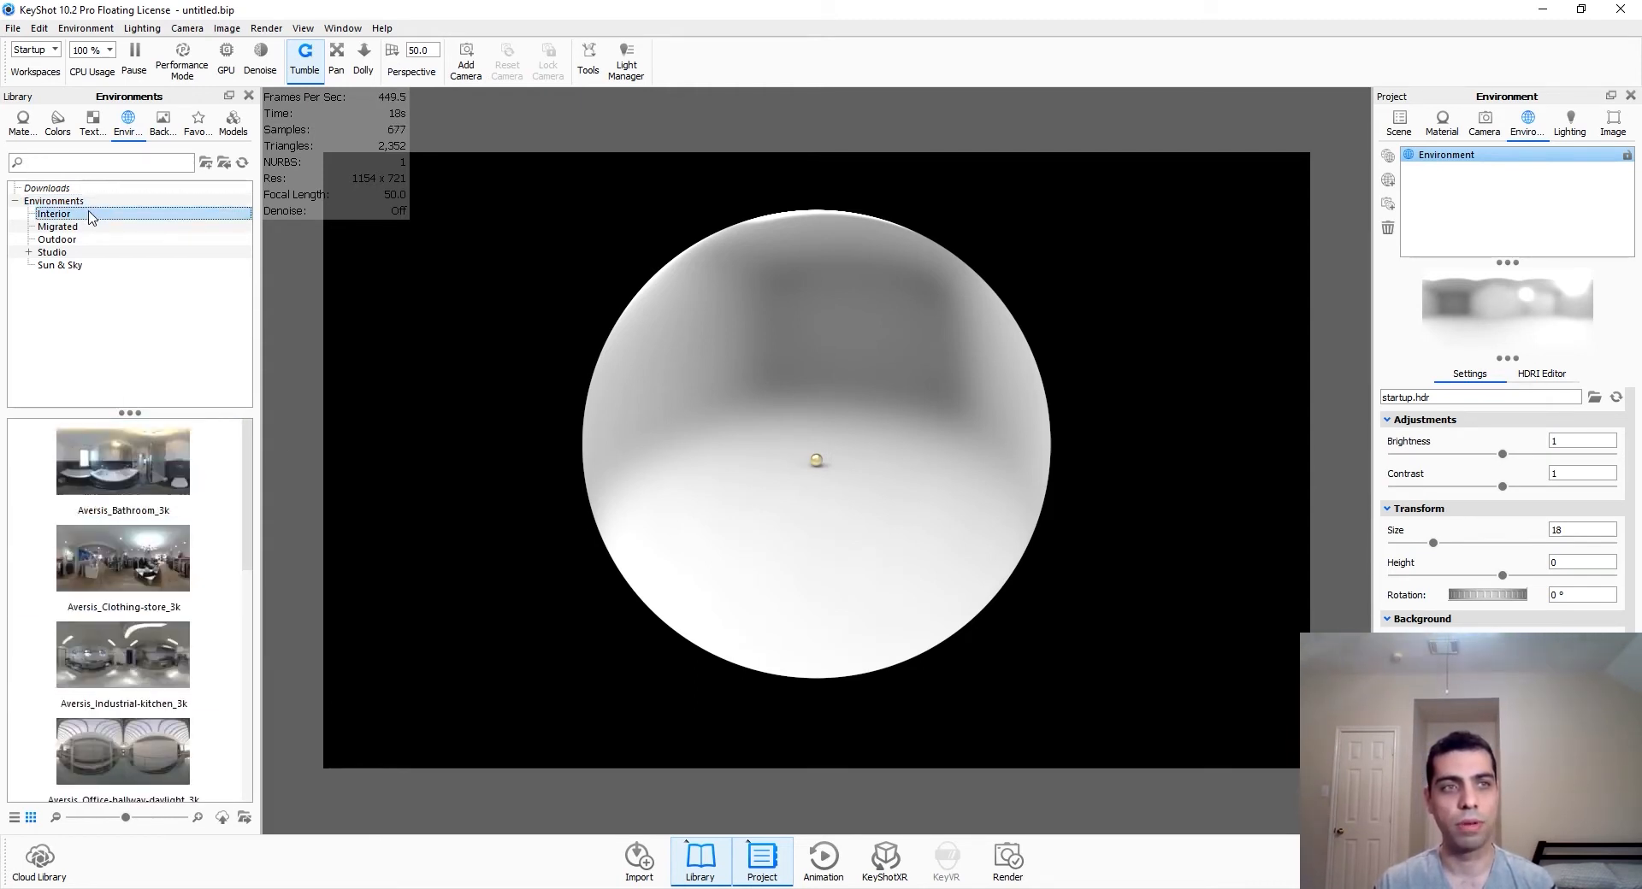
mouse_move(133, 498)
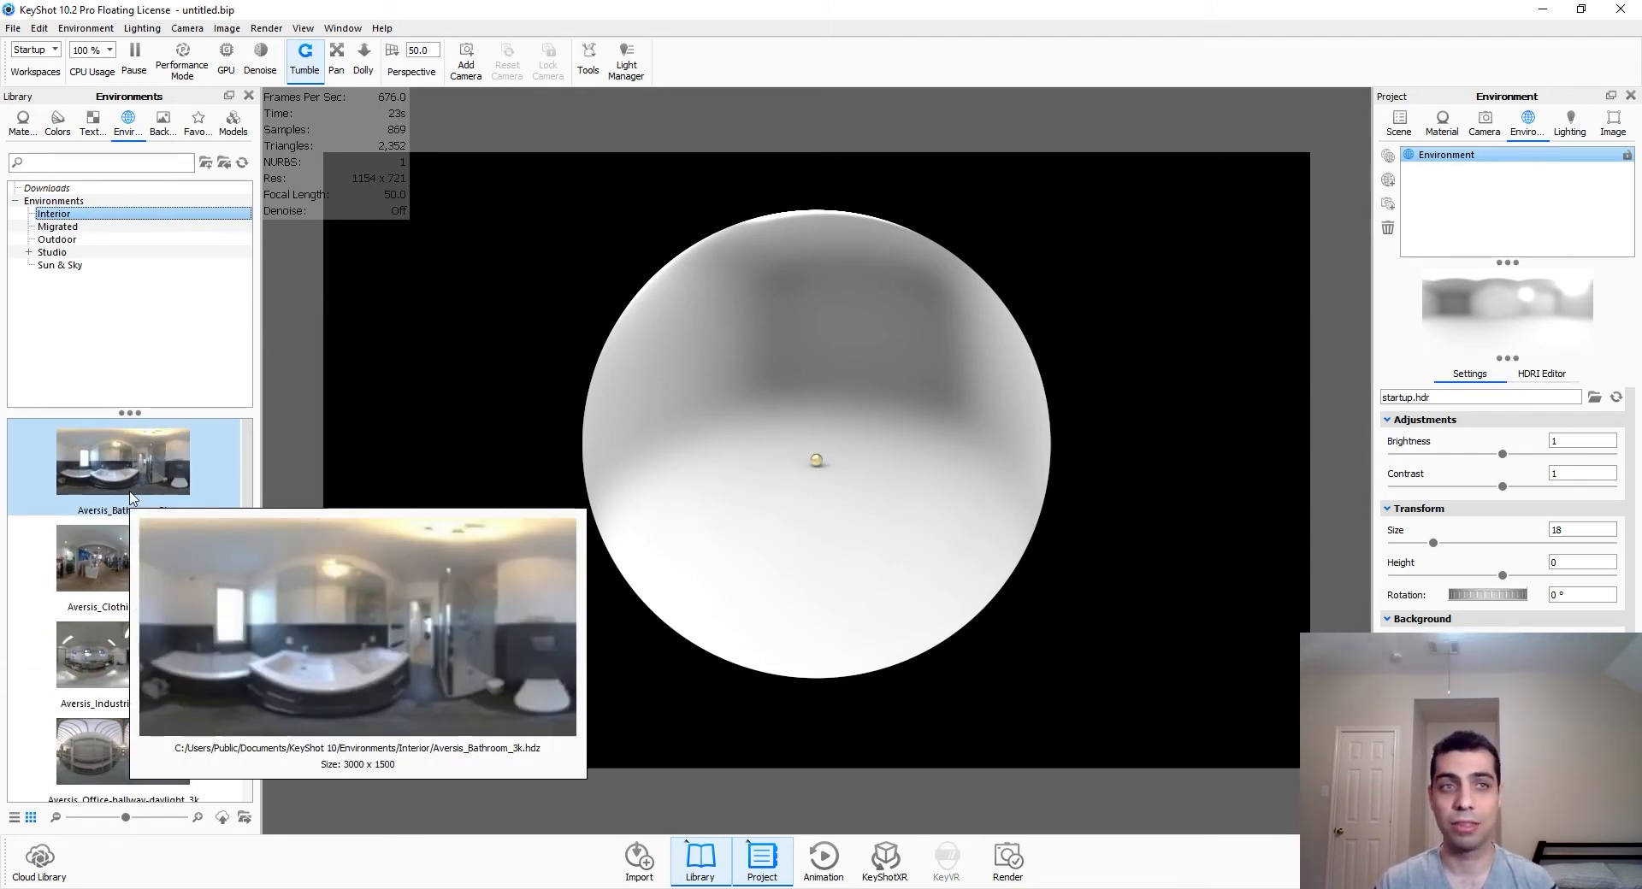
drag(132, 498, 772, 471)
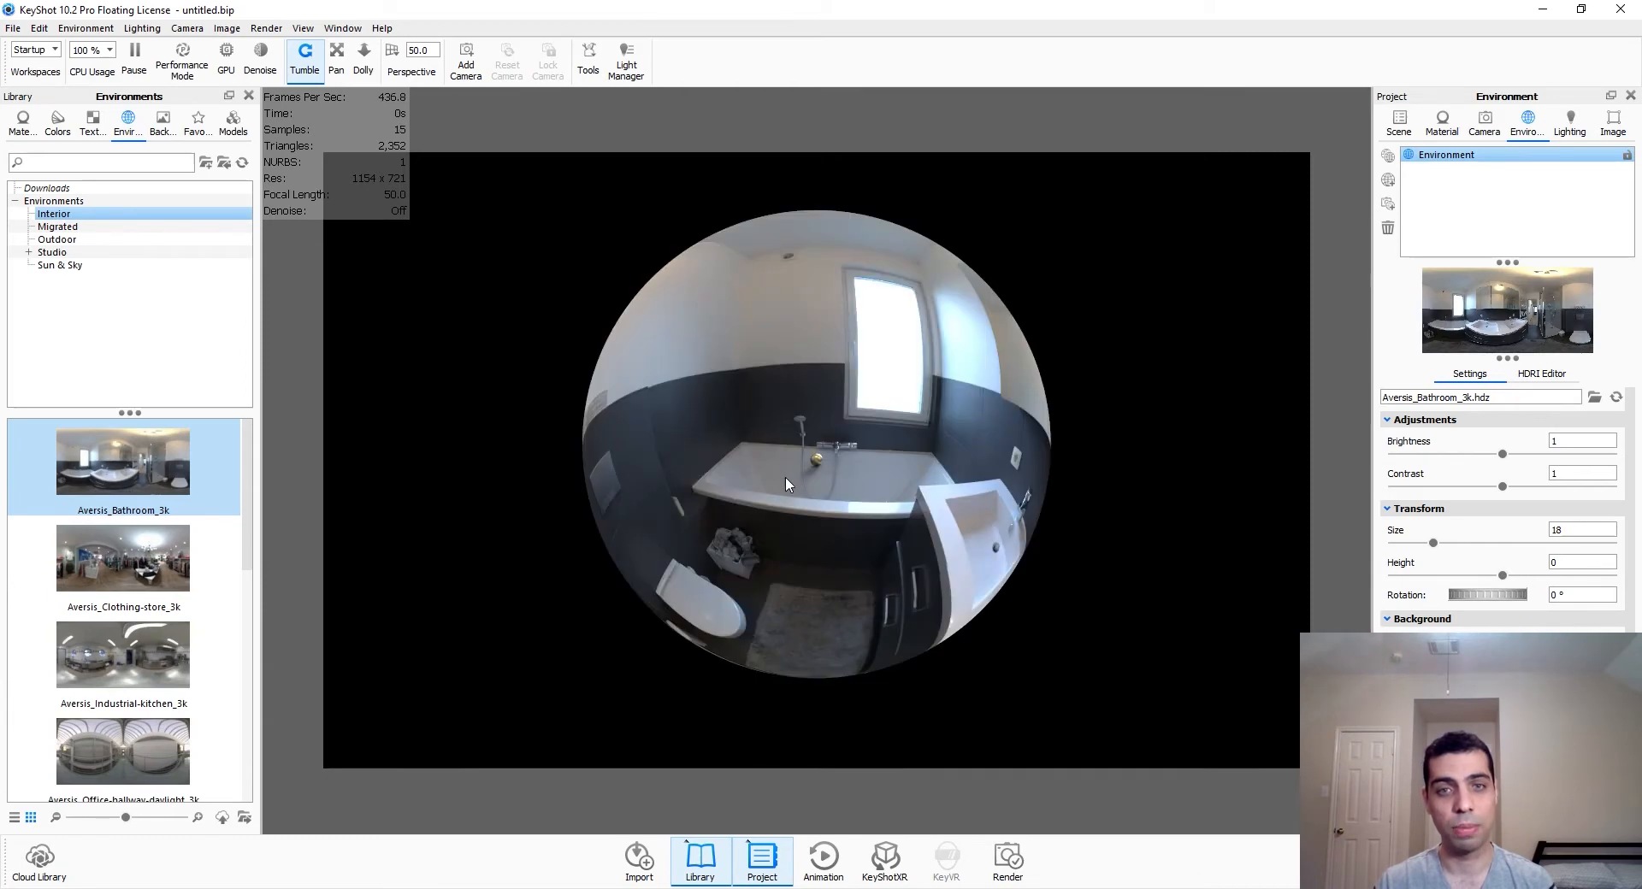
Step: Examine the brass sphere in the bathroom environment at different distances and browse the Outdoor, Studio, Sun & Sky and downloaded environments
scroll(867, 462, up, 10)
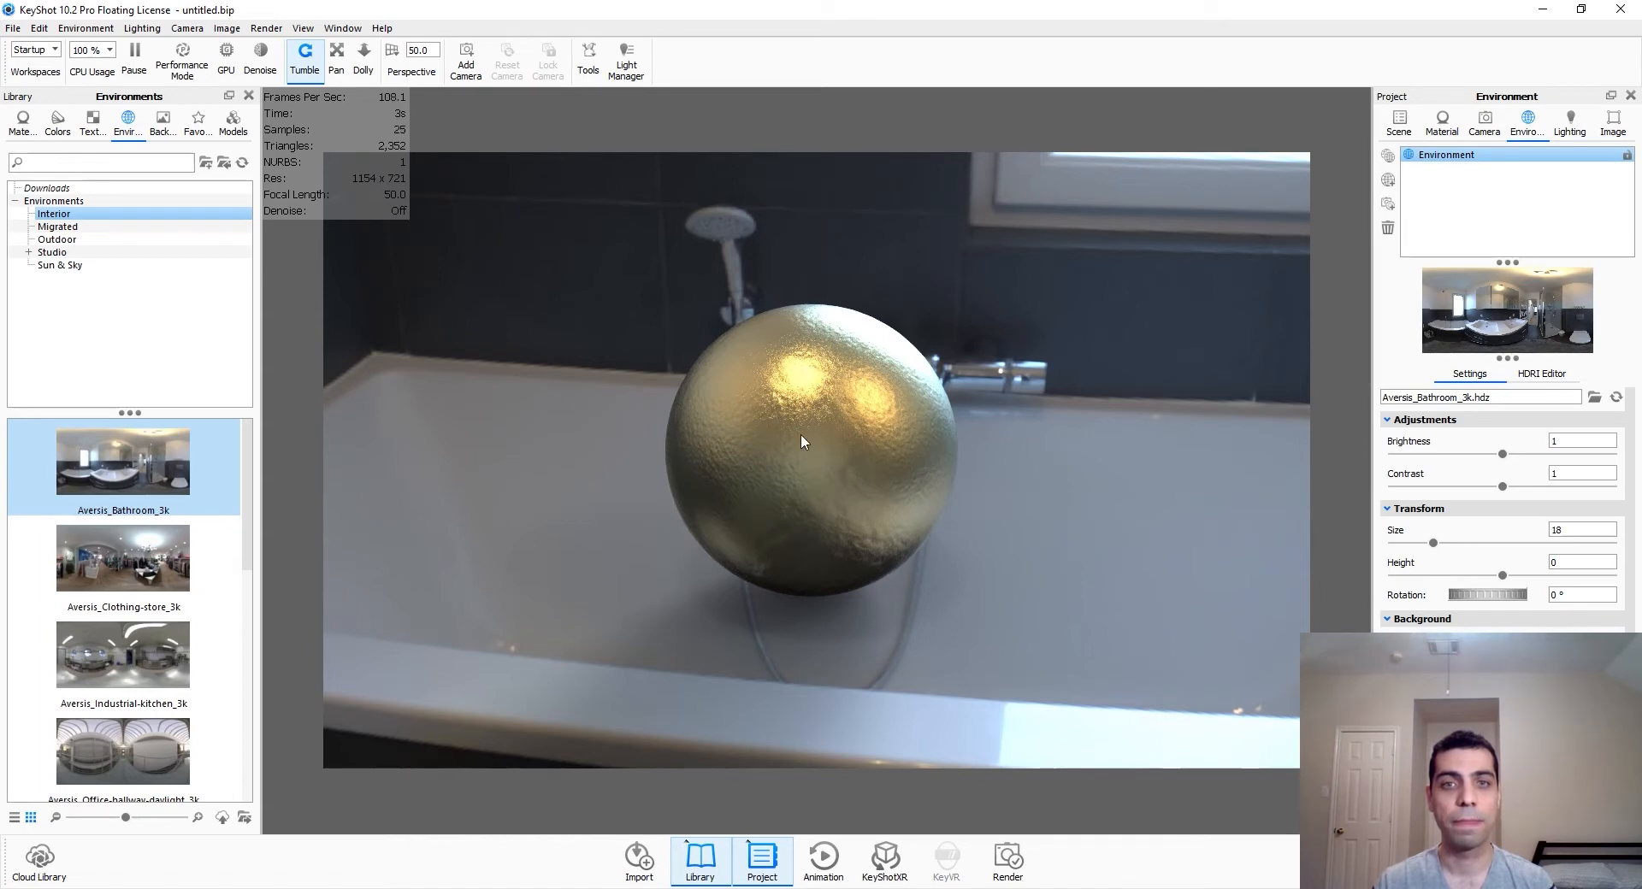
scroll(853, 445, down, 10)
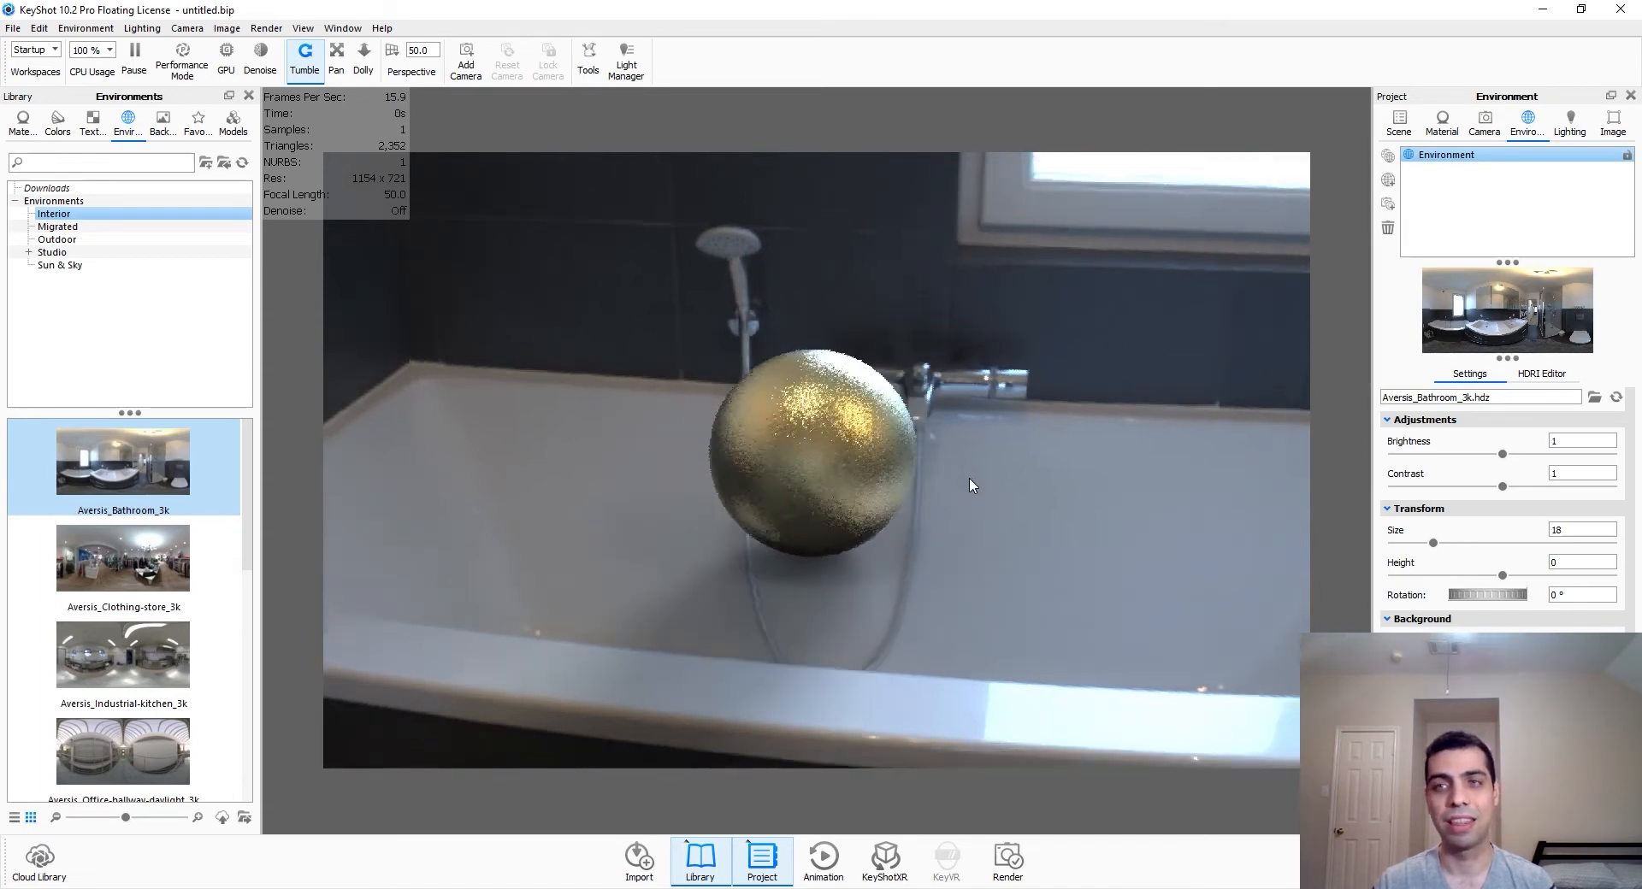
scroll(969, 494, down, 5)
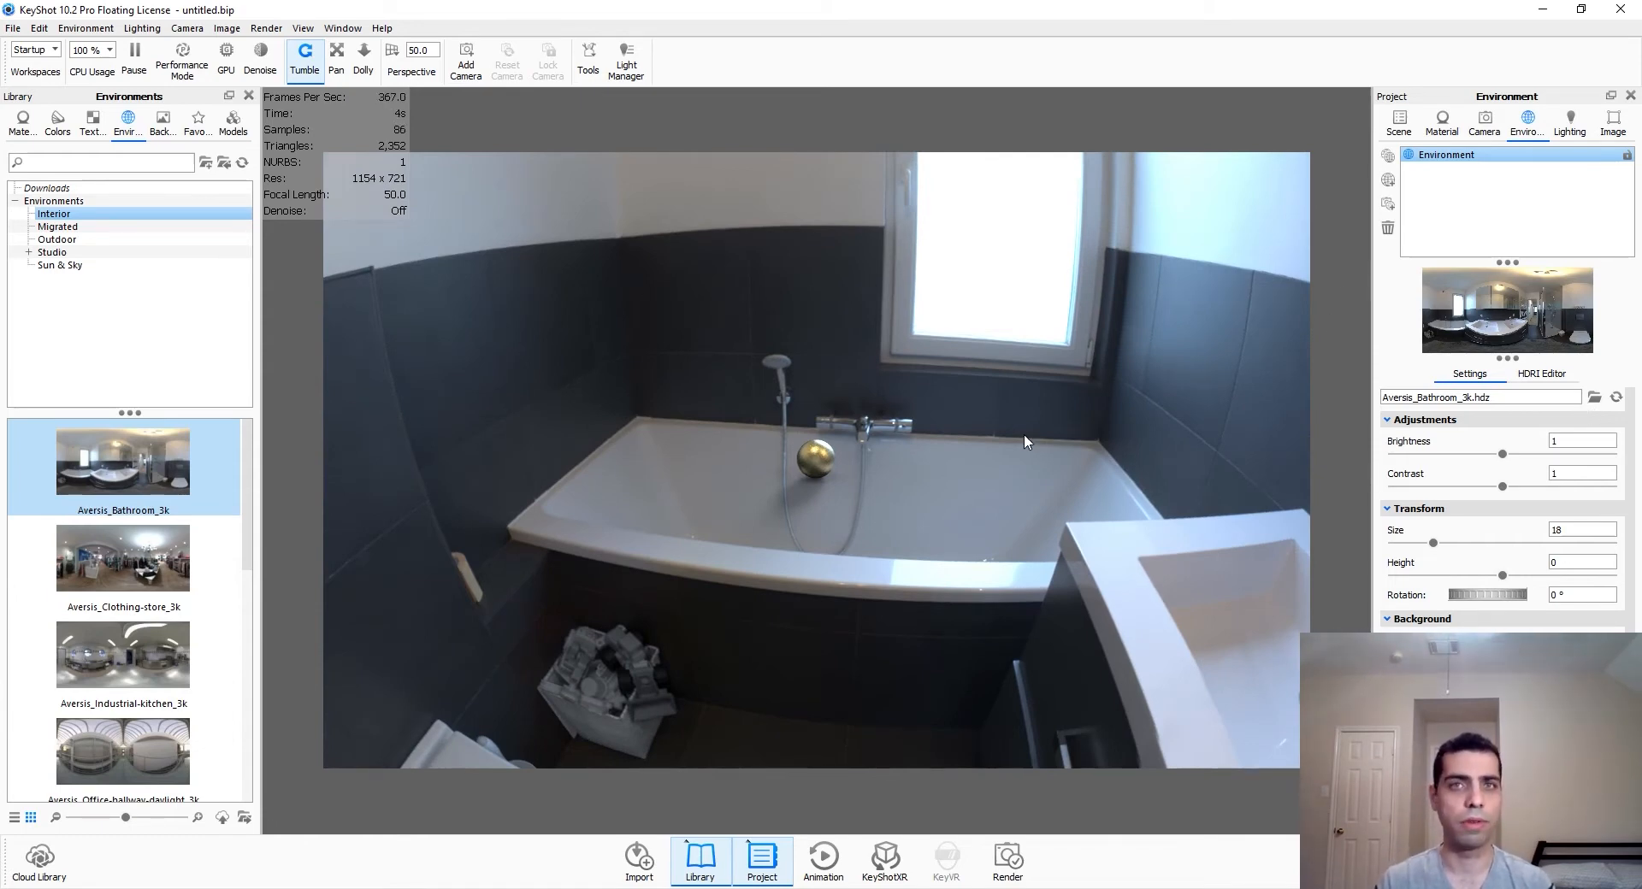
scroll(864, 475, up, 6)
scroll(863, 479, up, 2)
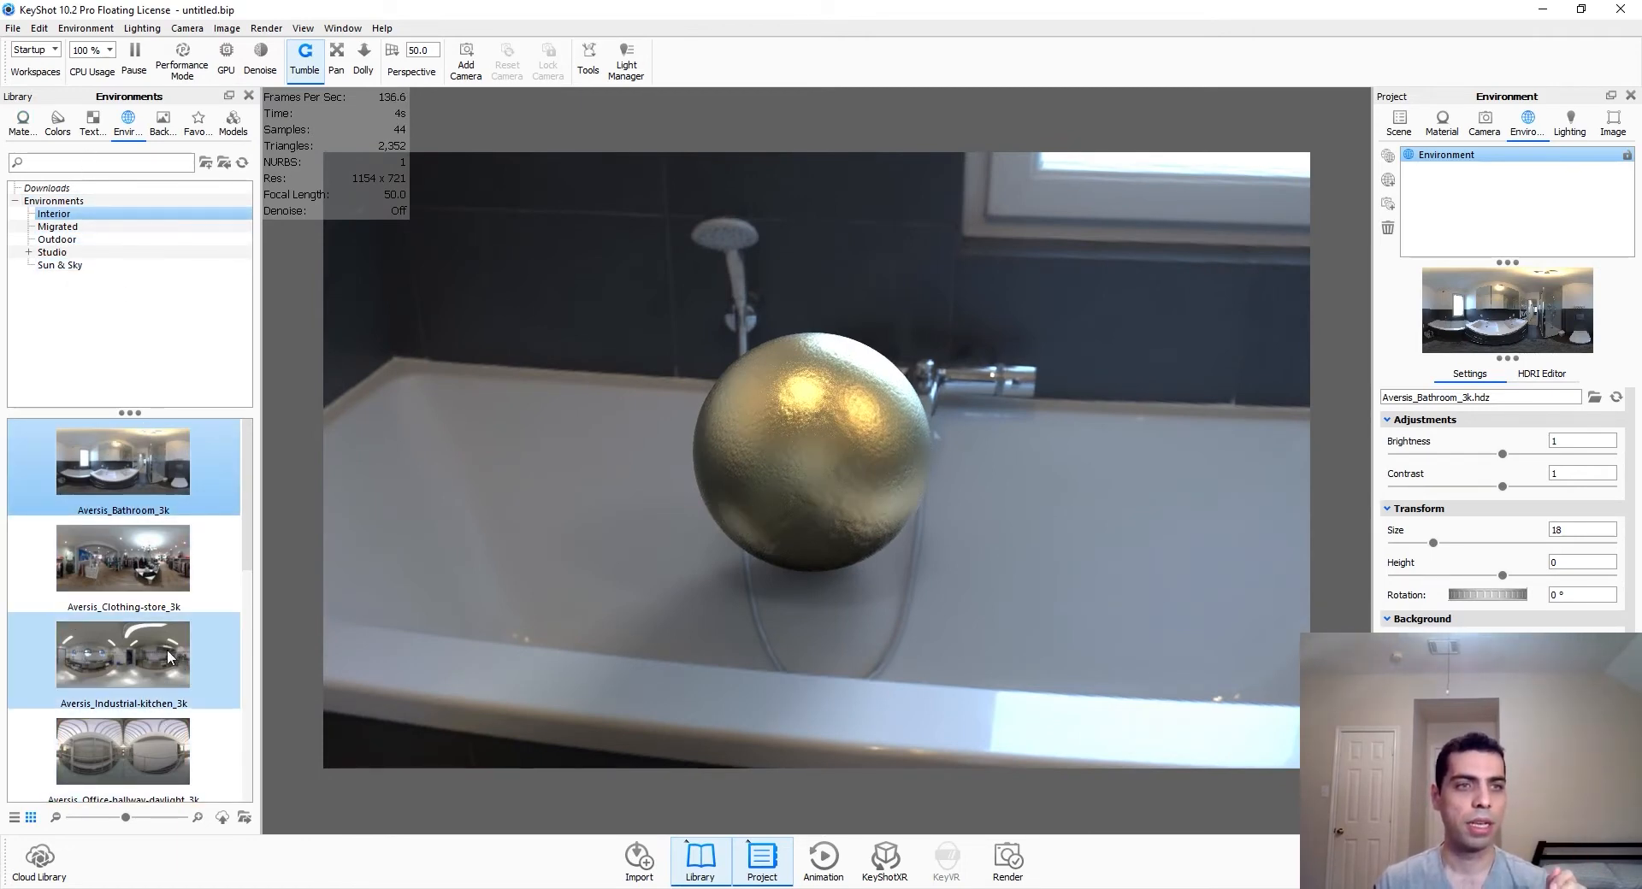
click(115, 241)
click(118, 253)
click(120, 266)
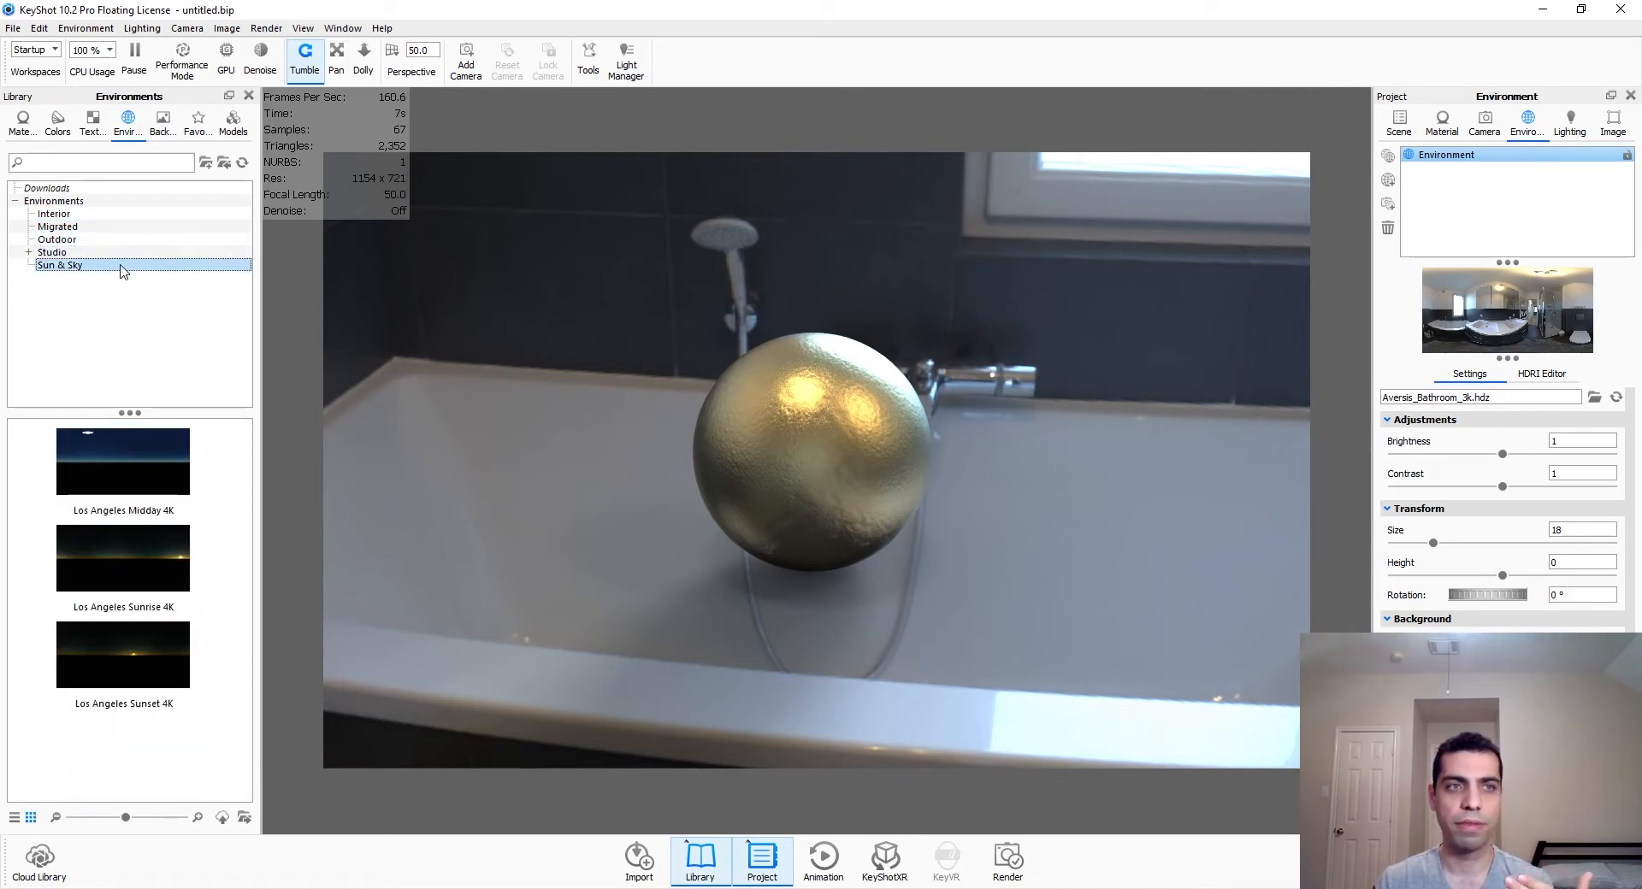
click(106, 189)
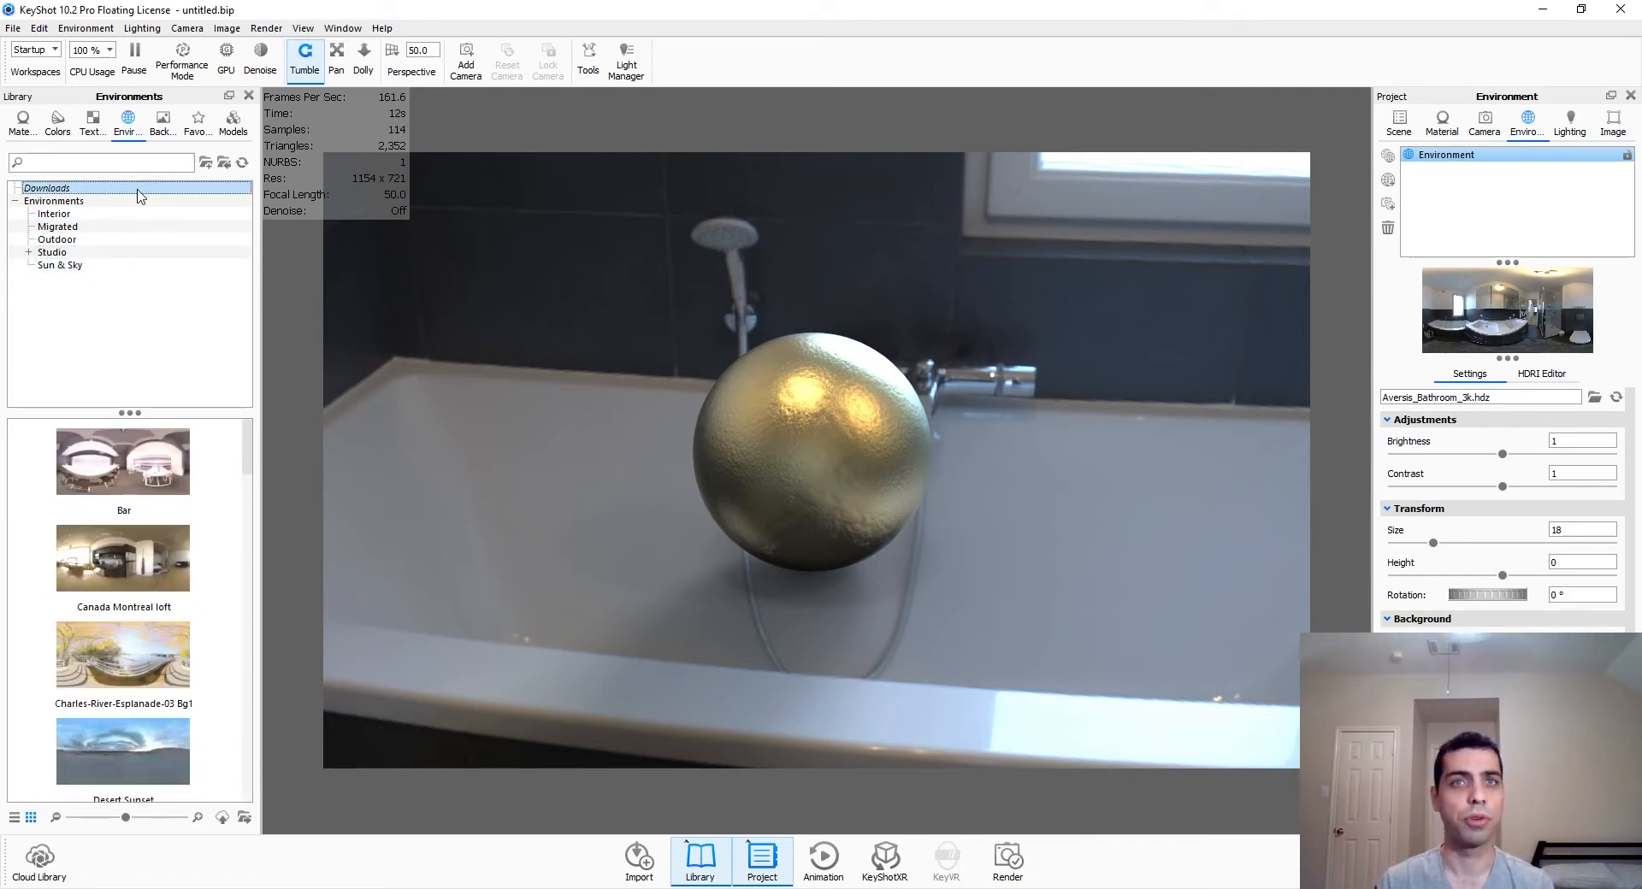
Step: Apply the wooden bench photo as the backplate and adjust the camera's distance and pan so the sphere rests on the bench seat
click(163, 123)
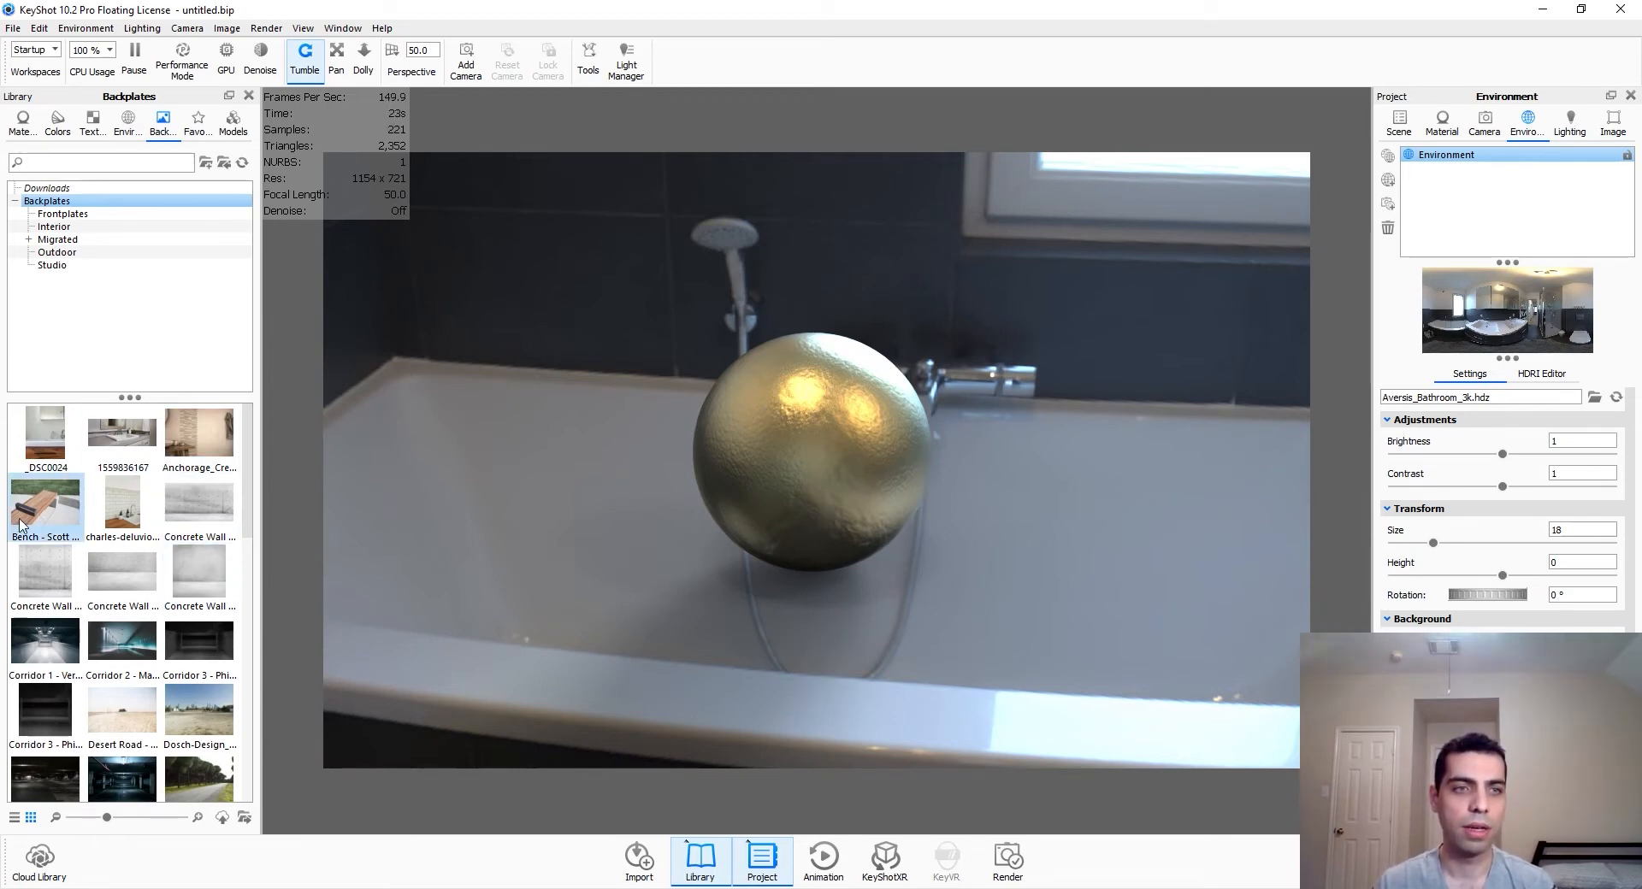
drag(20, 525, 609, 494)
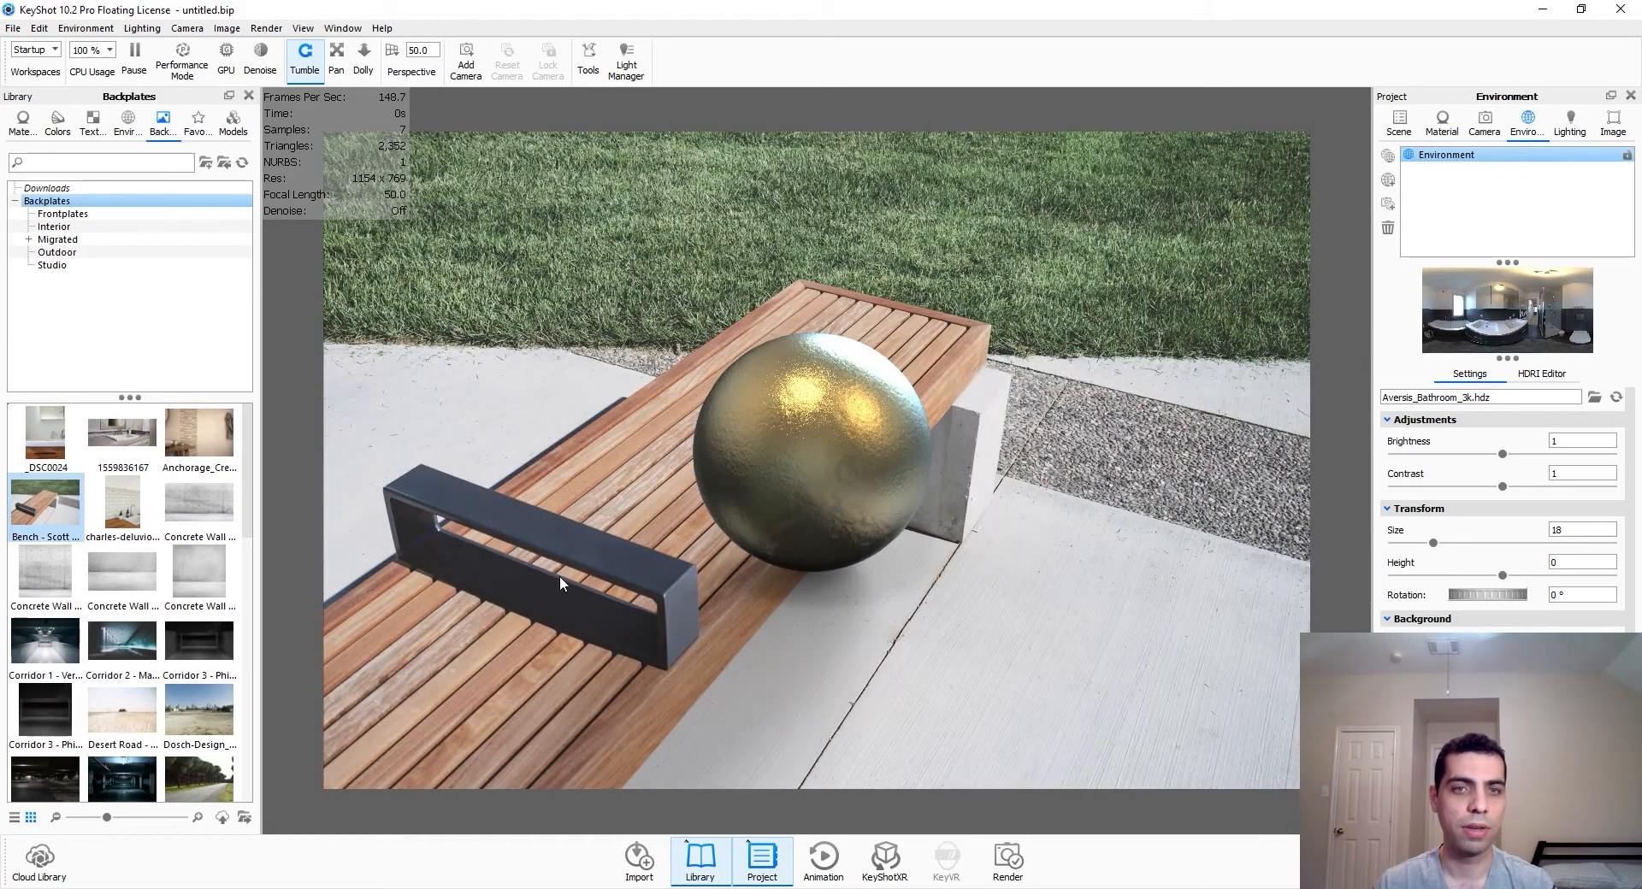
scroll(802, 501, up, 5)
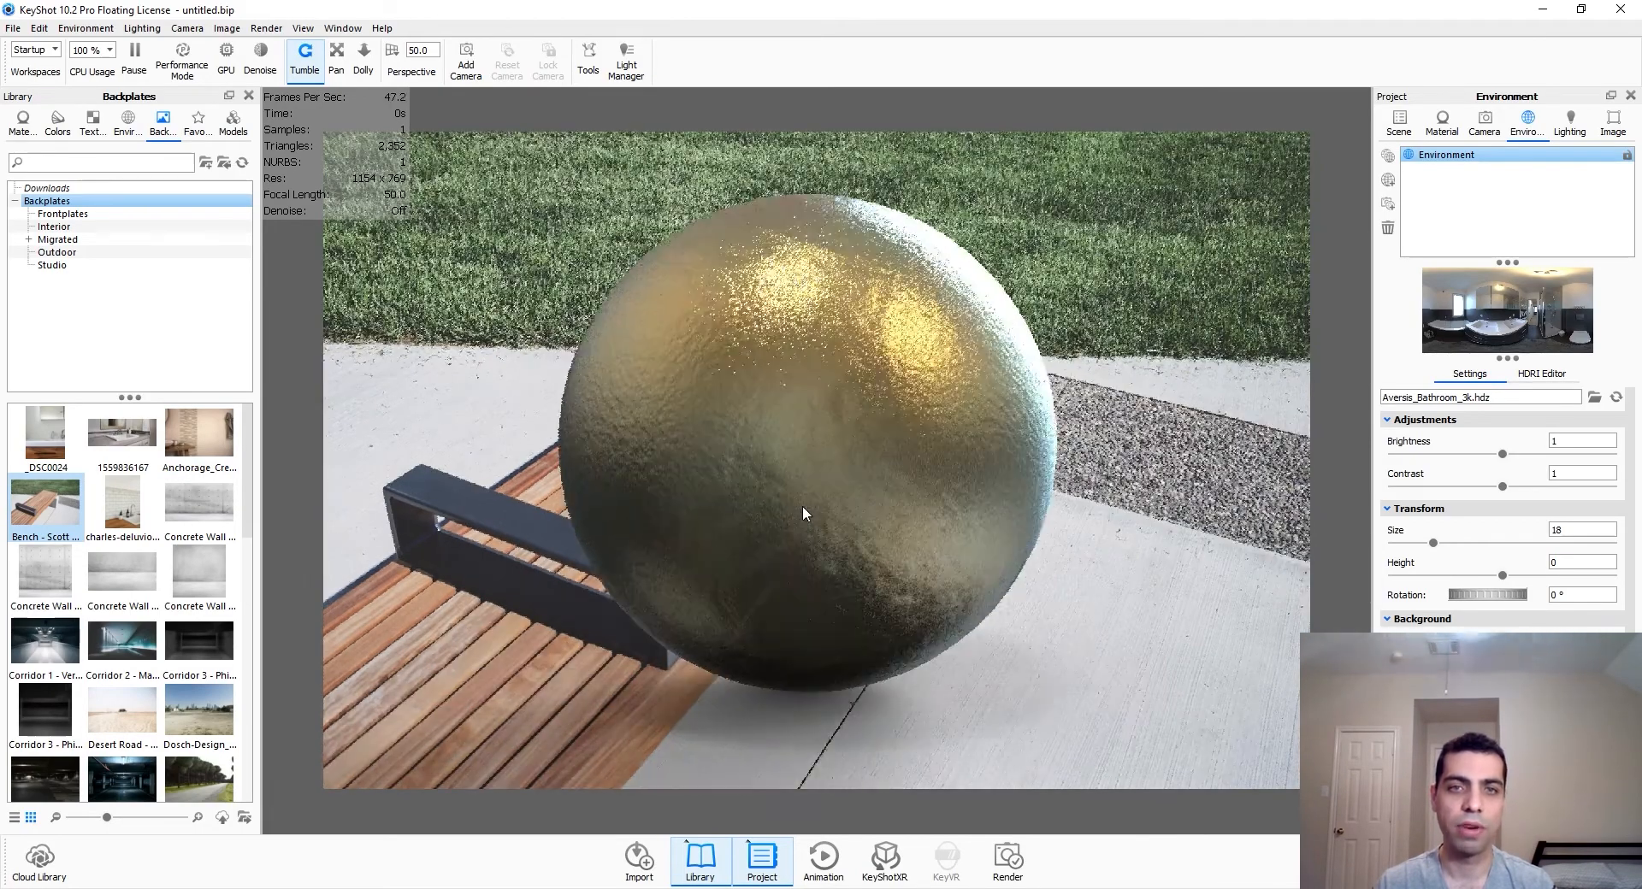
scroll(803, 507, down, 7)
middle_drag(750, 480, 694, 454)
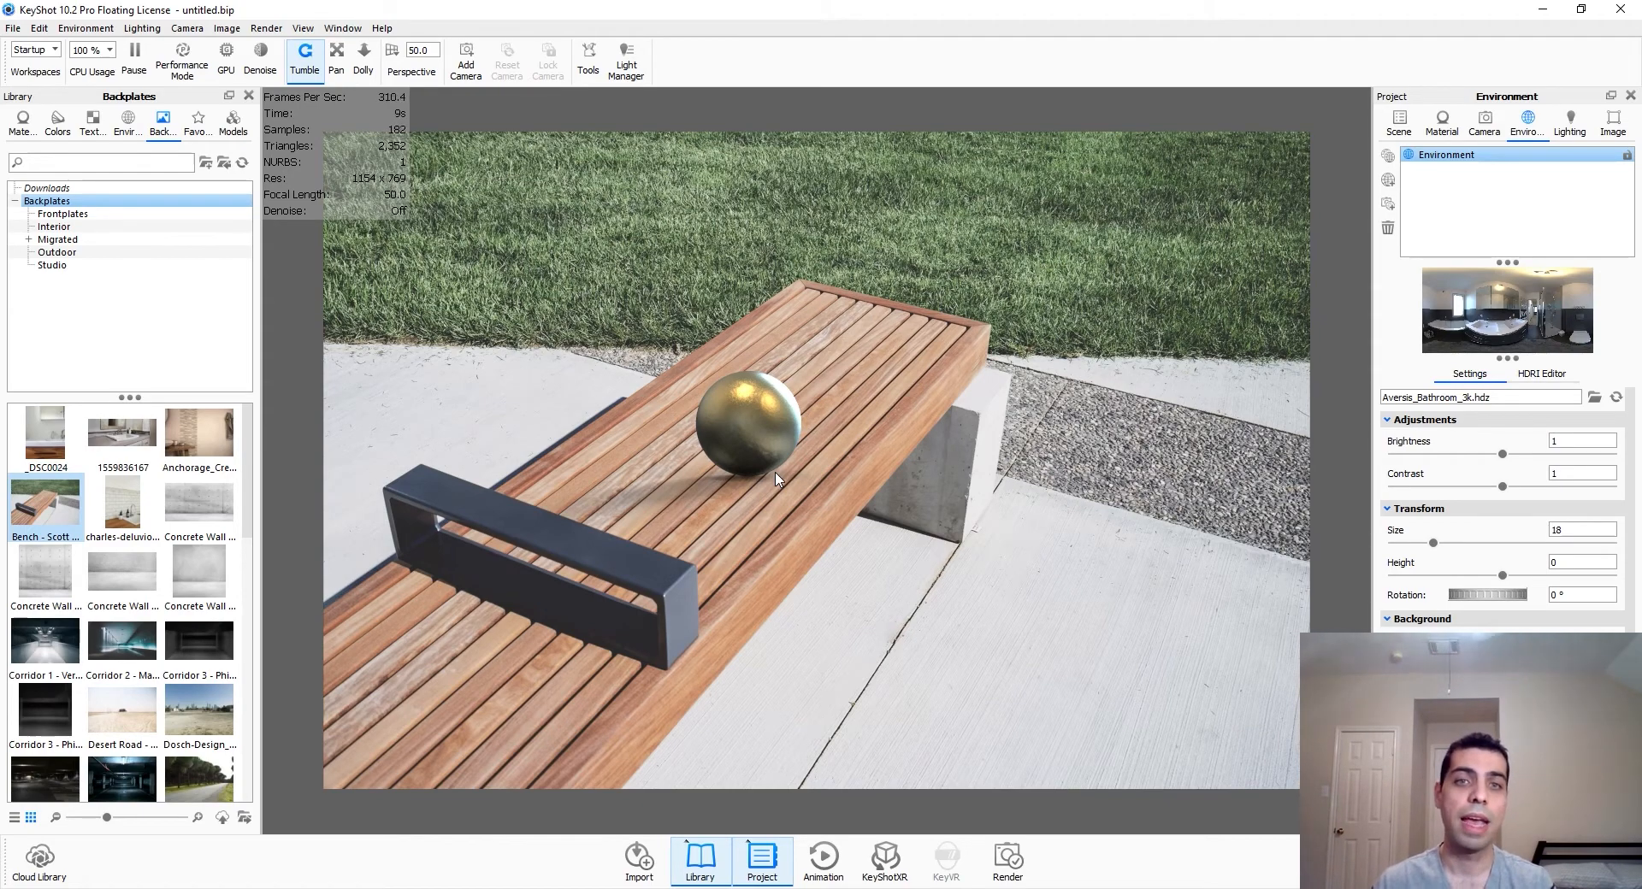
scroll(776, 473, up, 2)
middle_drag(779, 462, 796, 468)
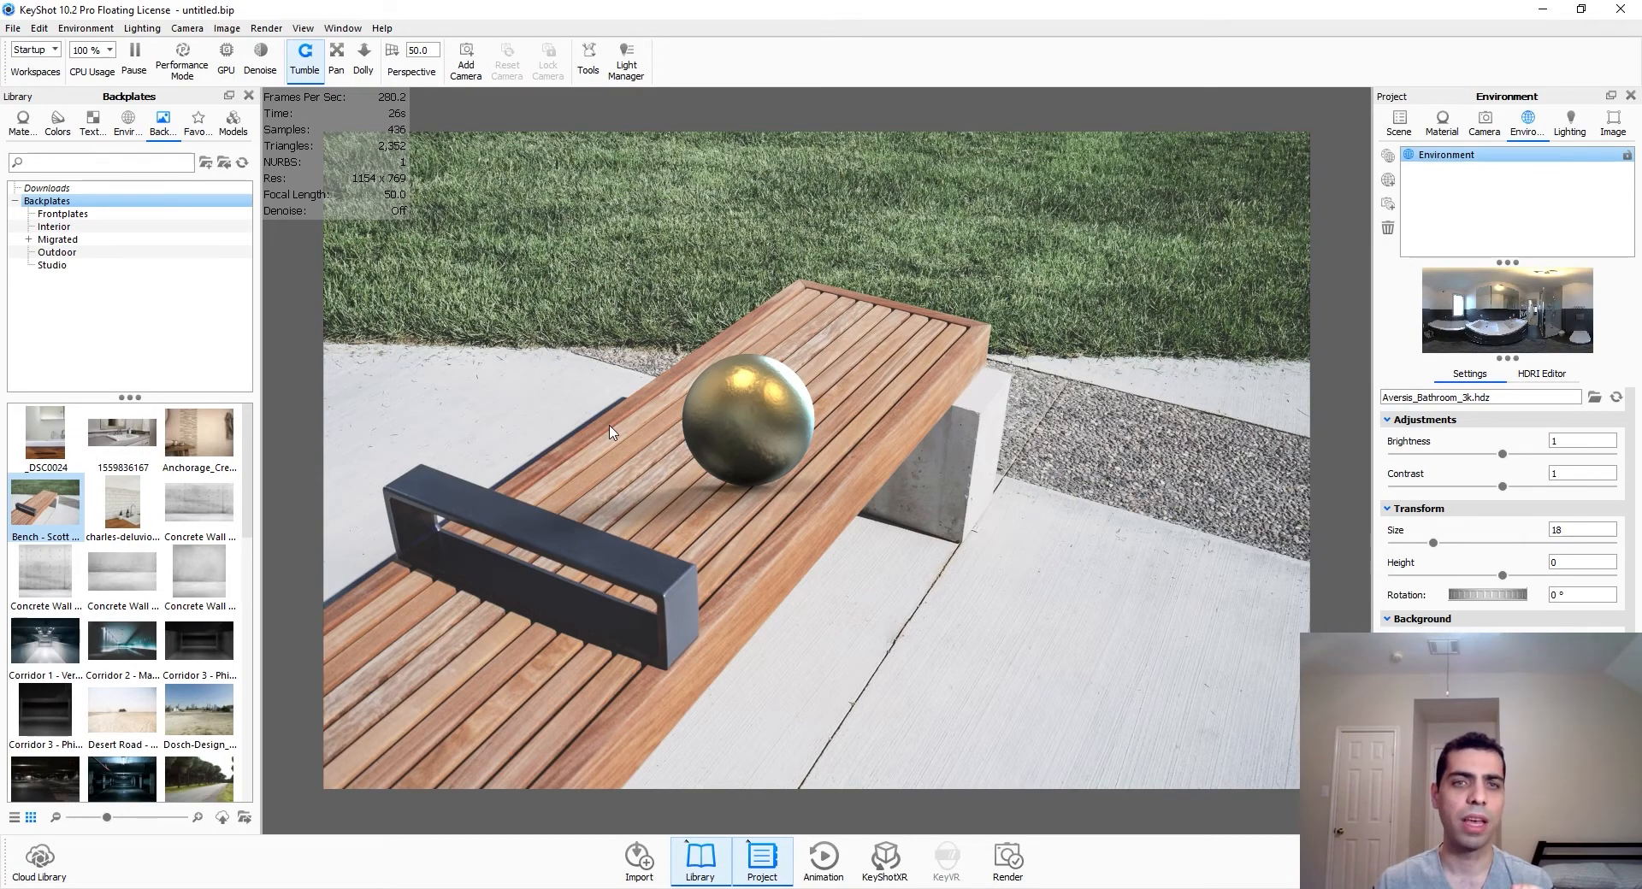
scroll(804, 429, up, 4)
middle_drag(815, 430, 826, 420)
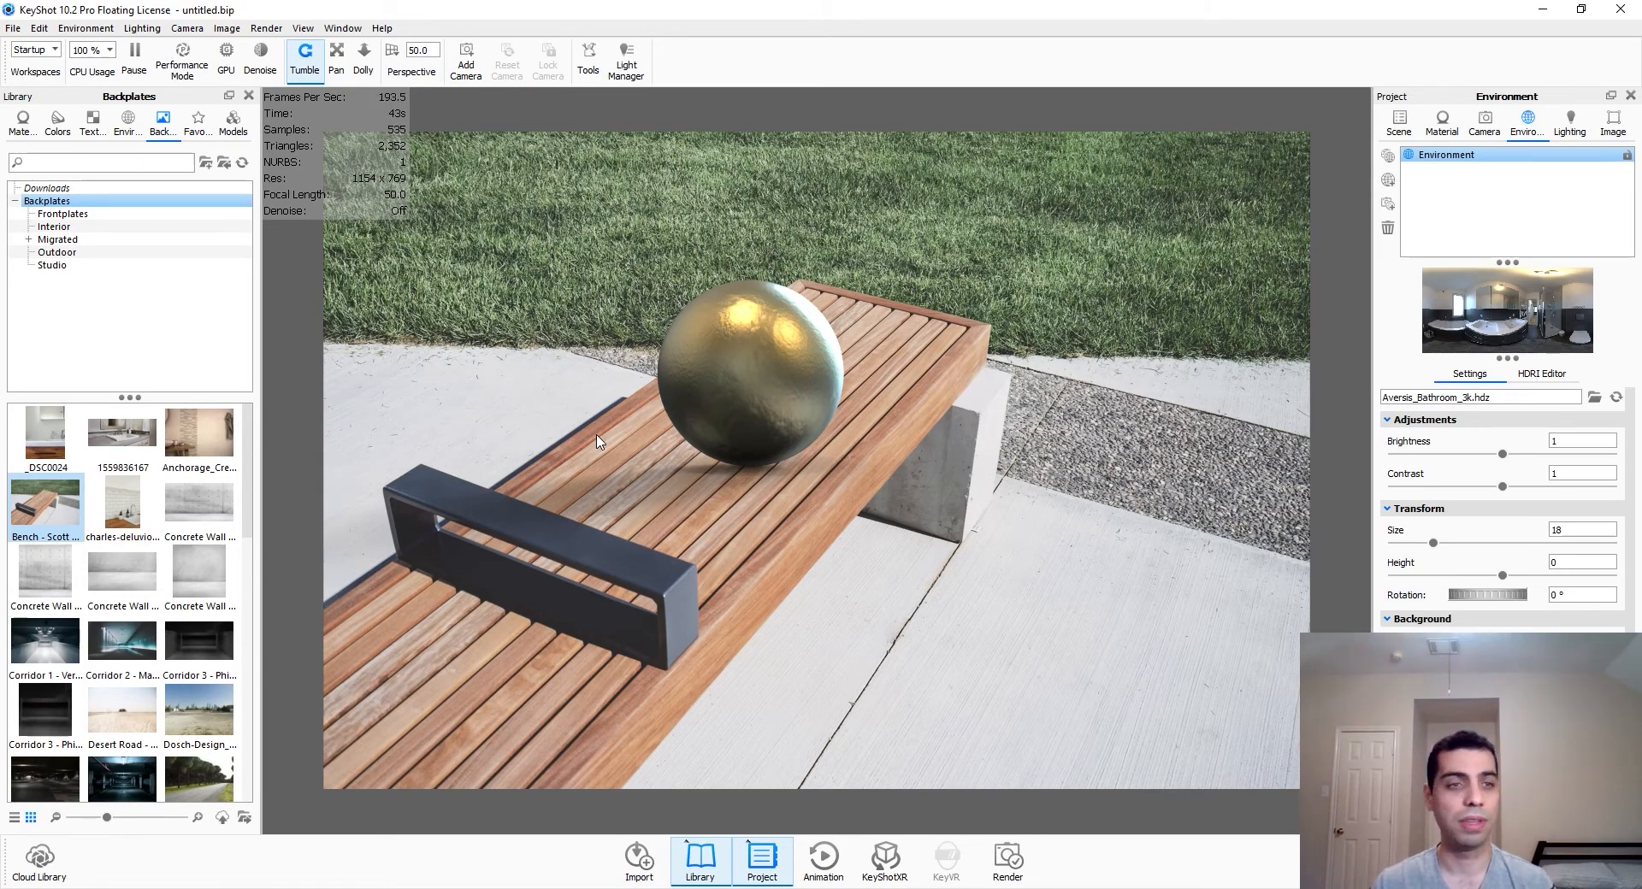
Step: Browse the remaining backplates, the favourites, and the library's geometry, backdrop and downloaded models
scroll(147, 699, down, 5)
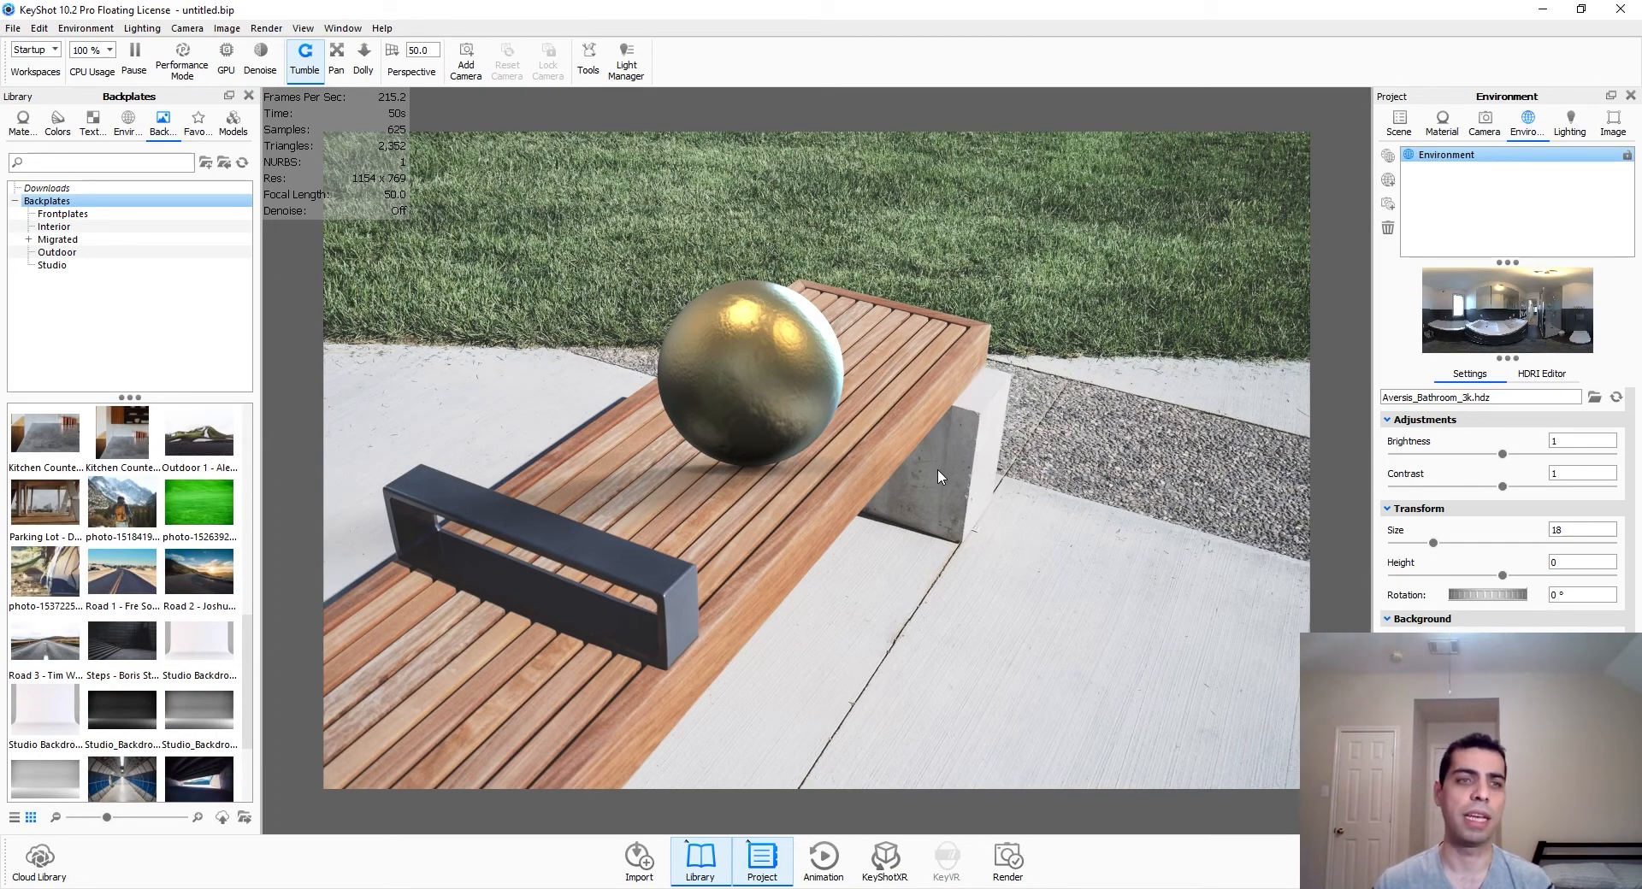
scroll(214, 628, up, 5)
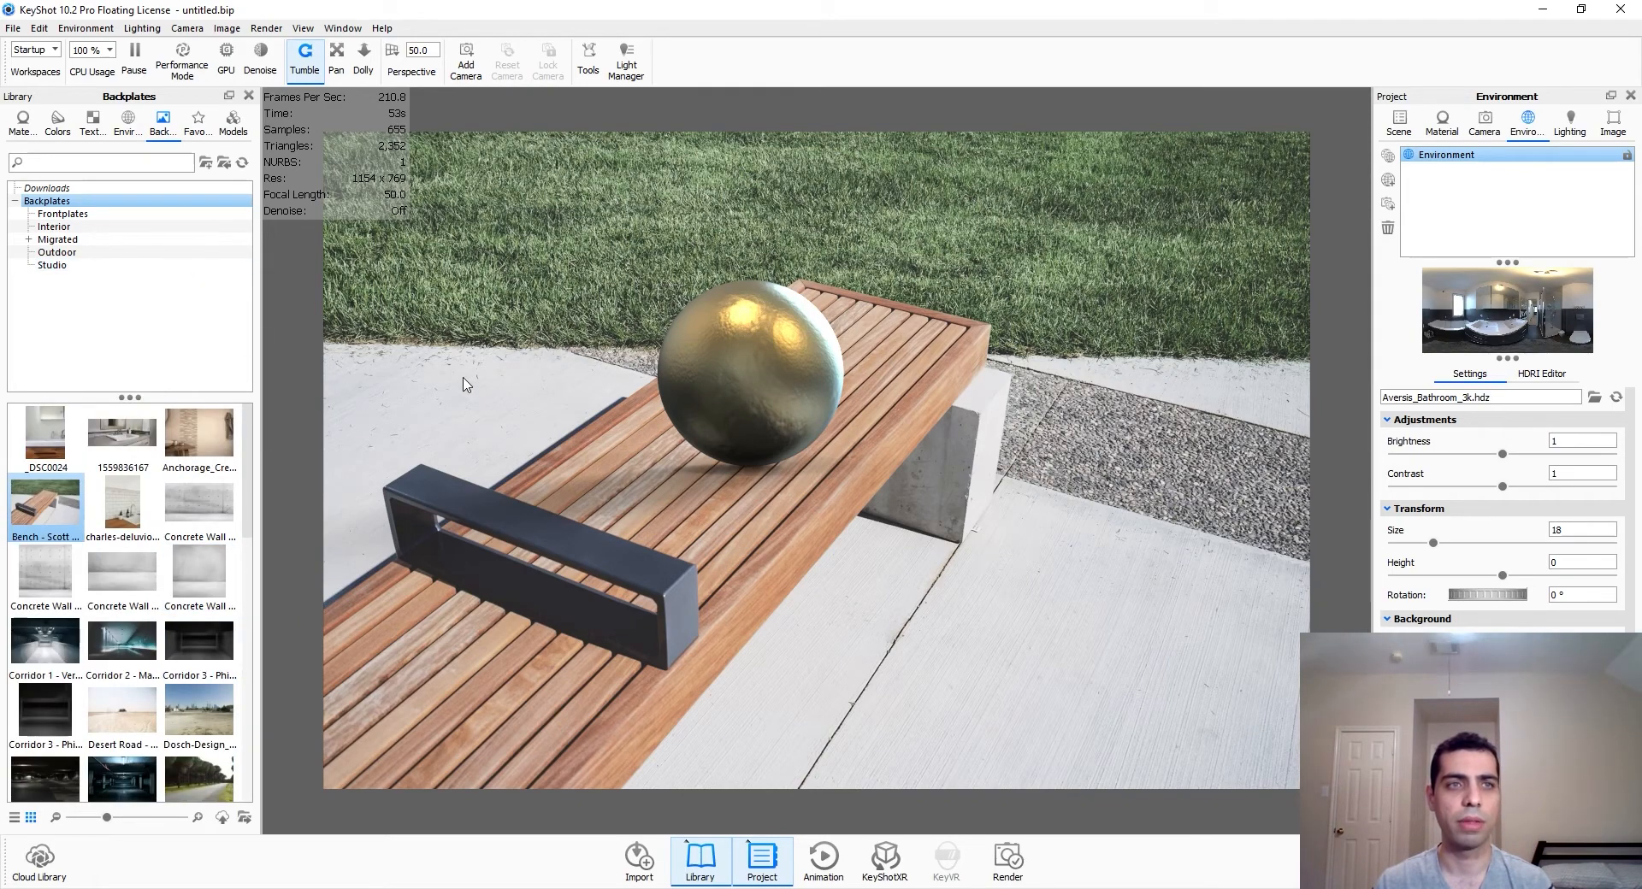
click(191, 124)
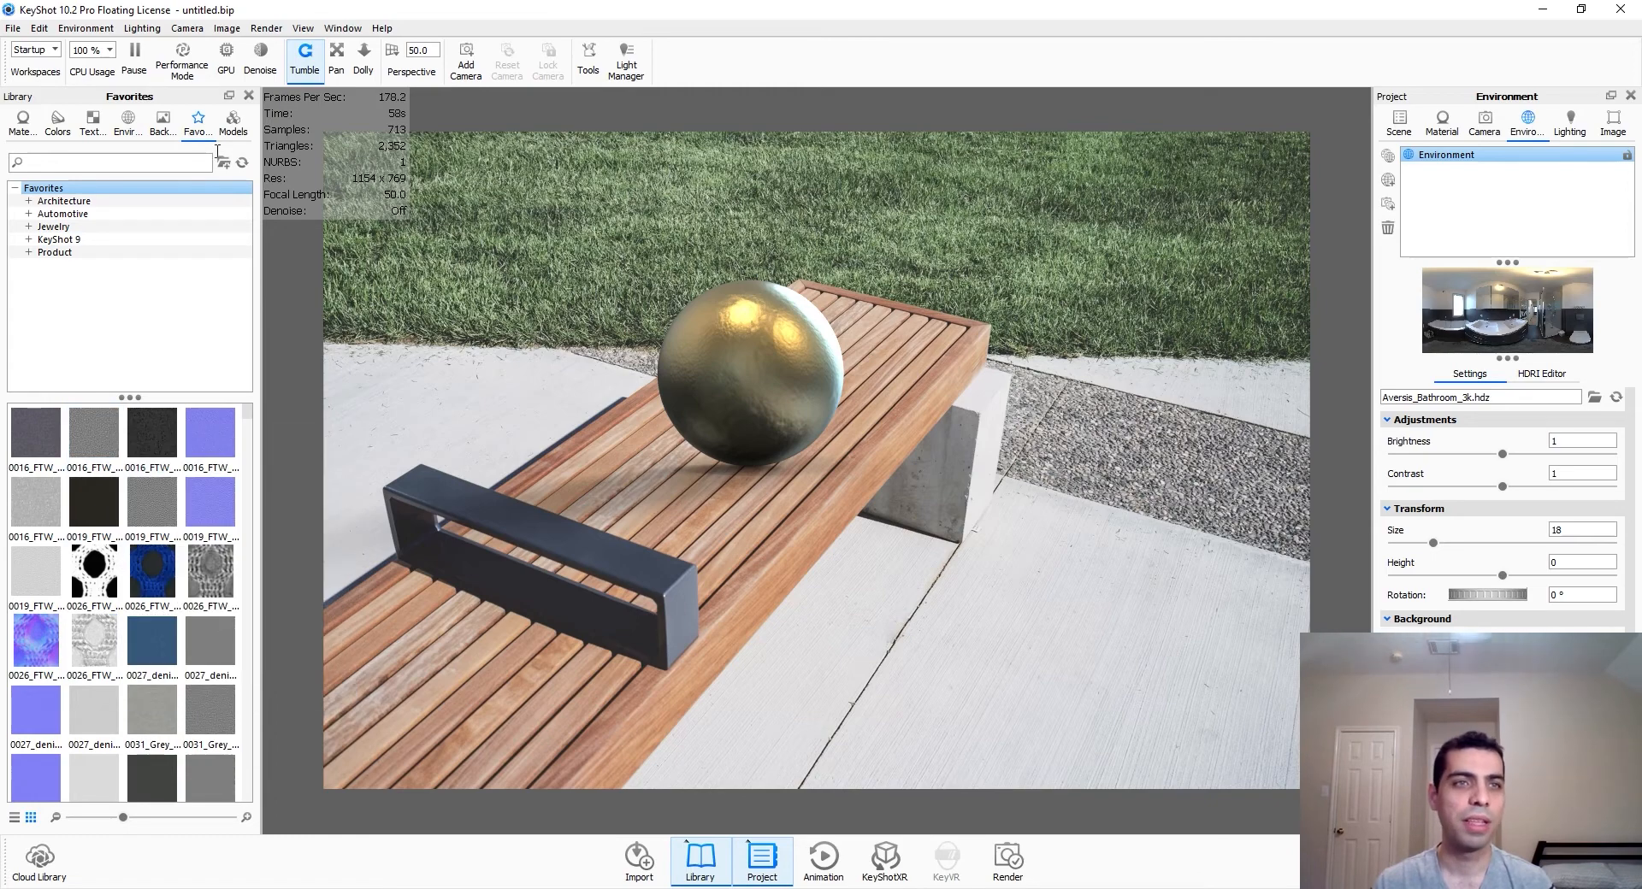
click(232, 122)
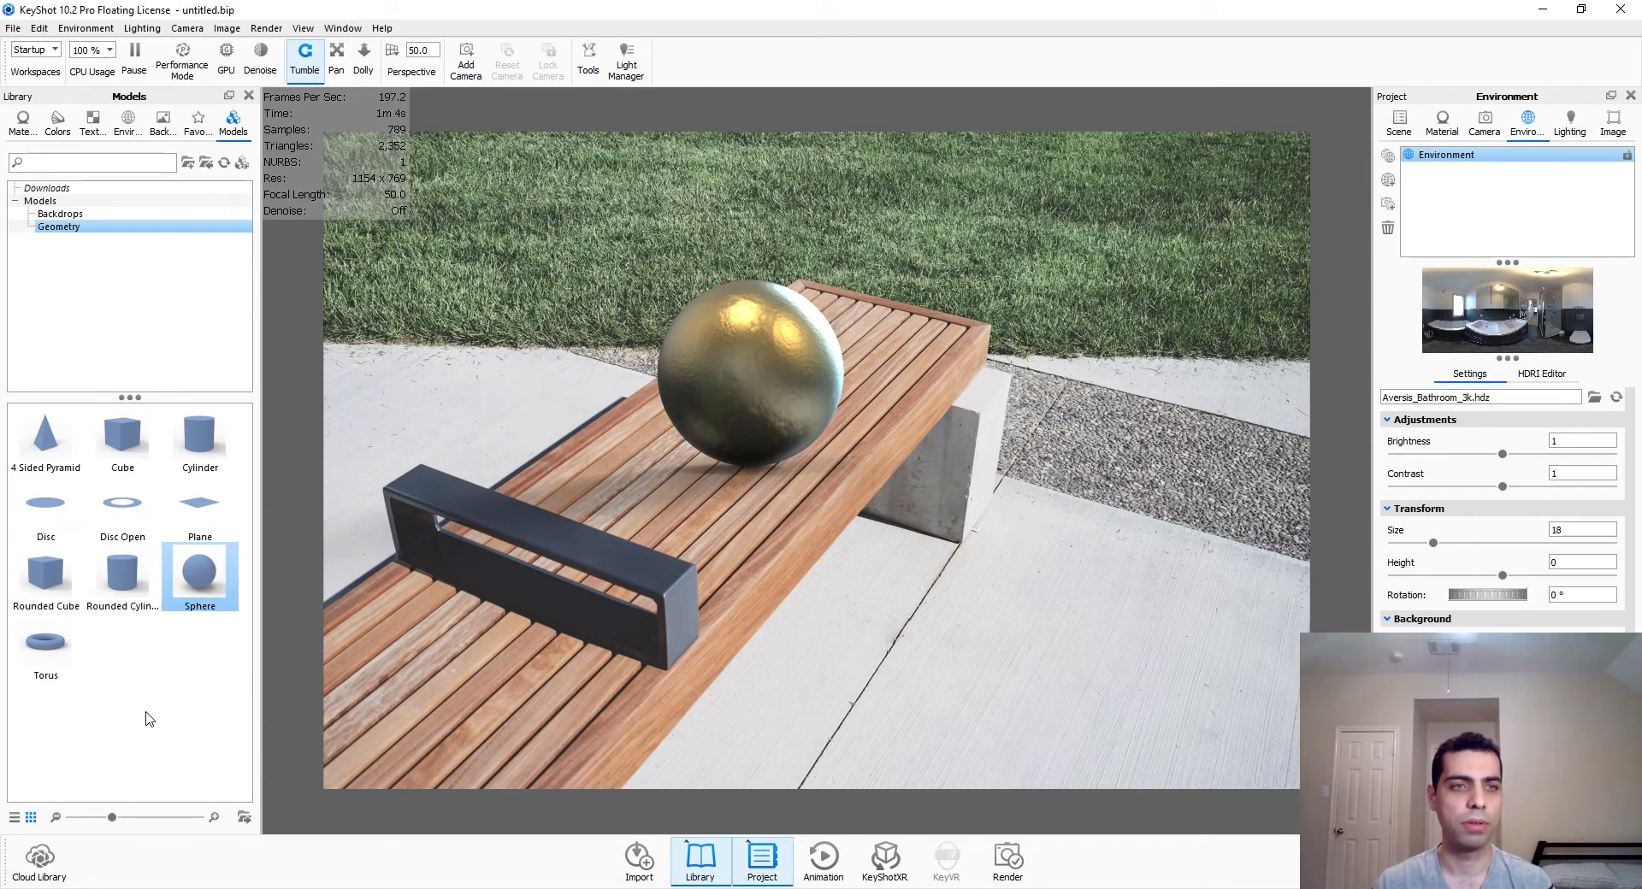
click(45, 436)
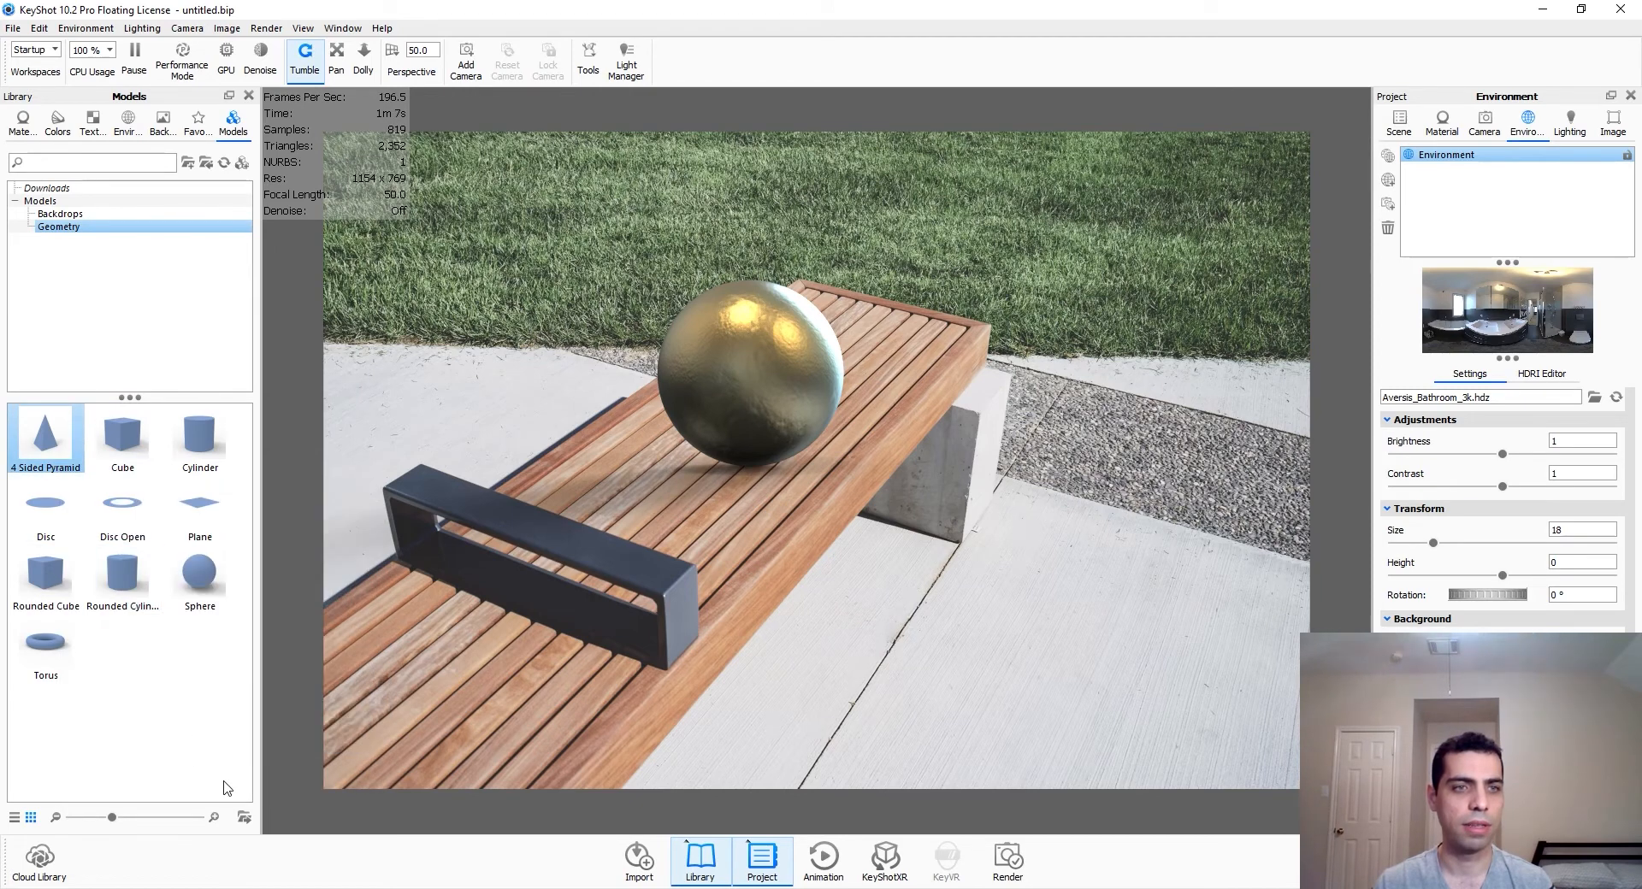
click(85, 214)
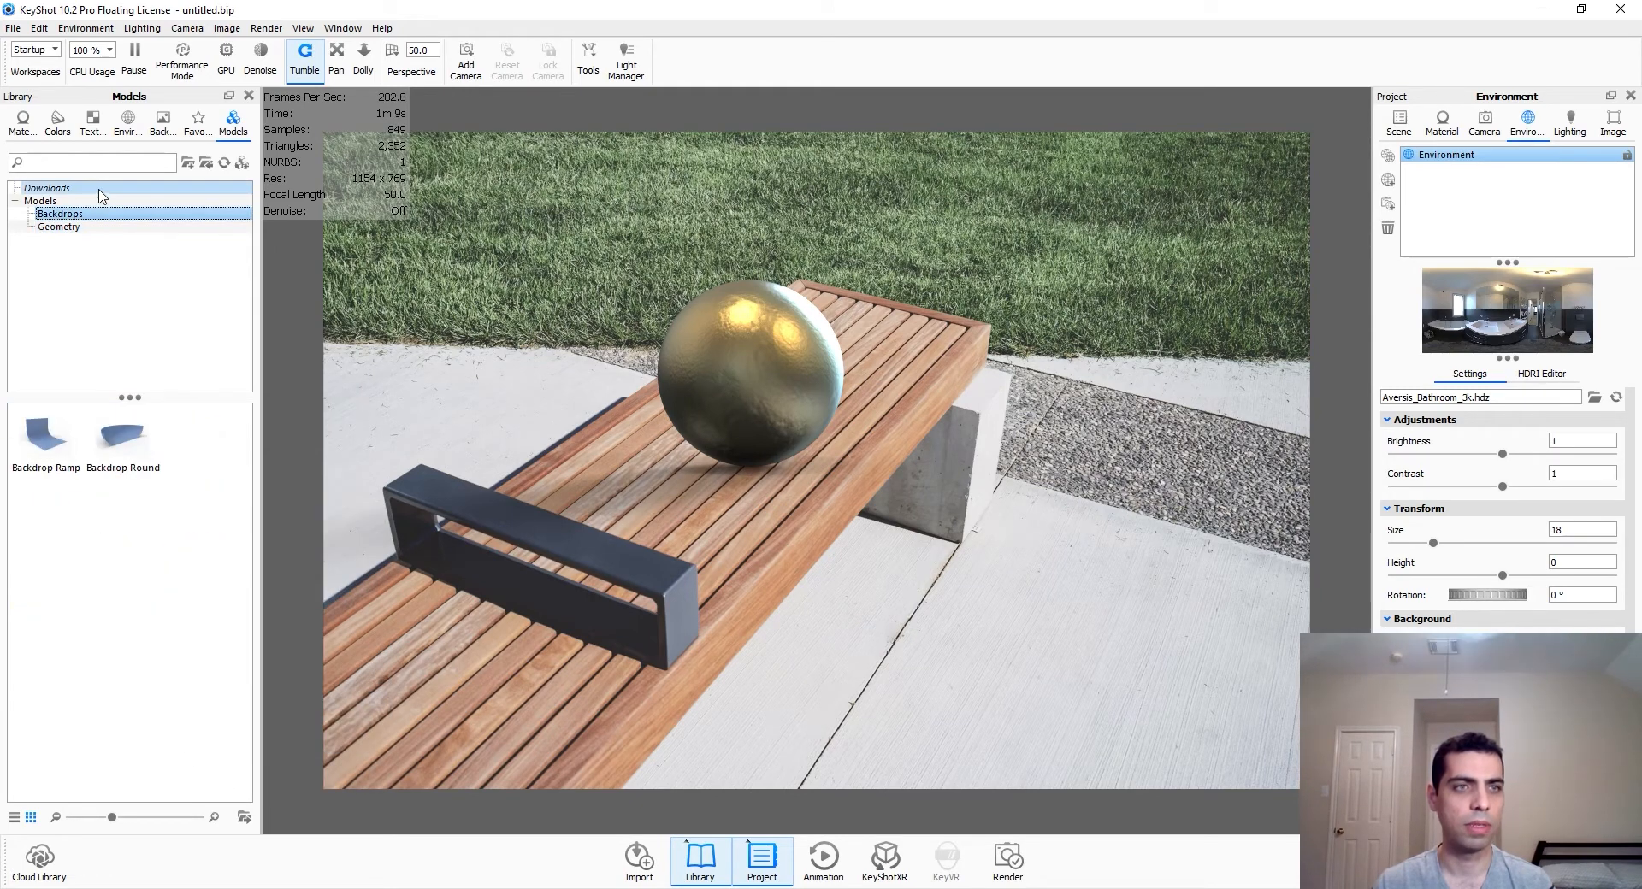
click(90, 189)
click(92, 202)
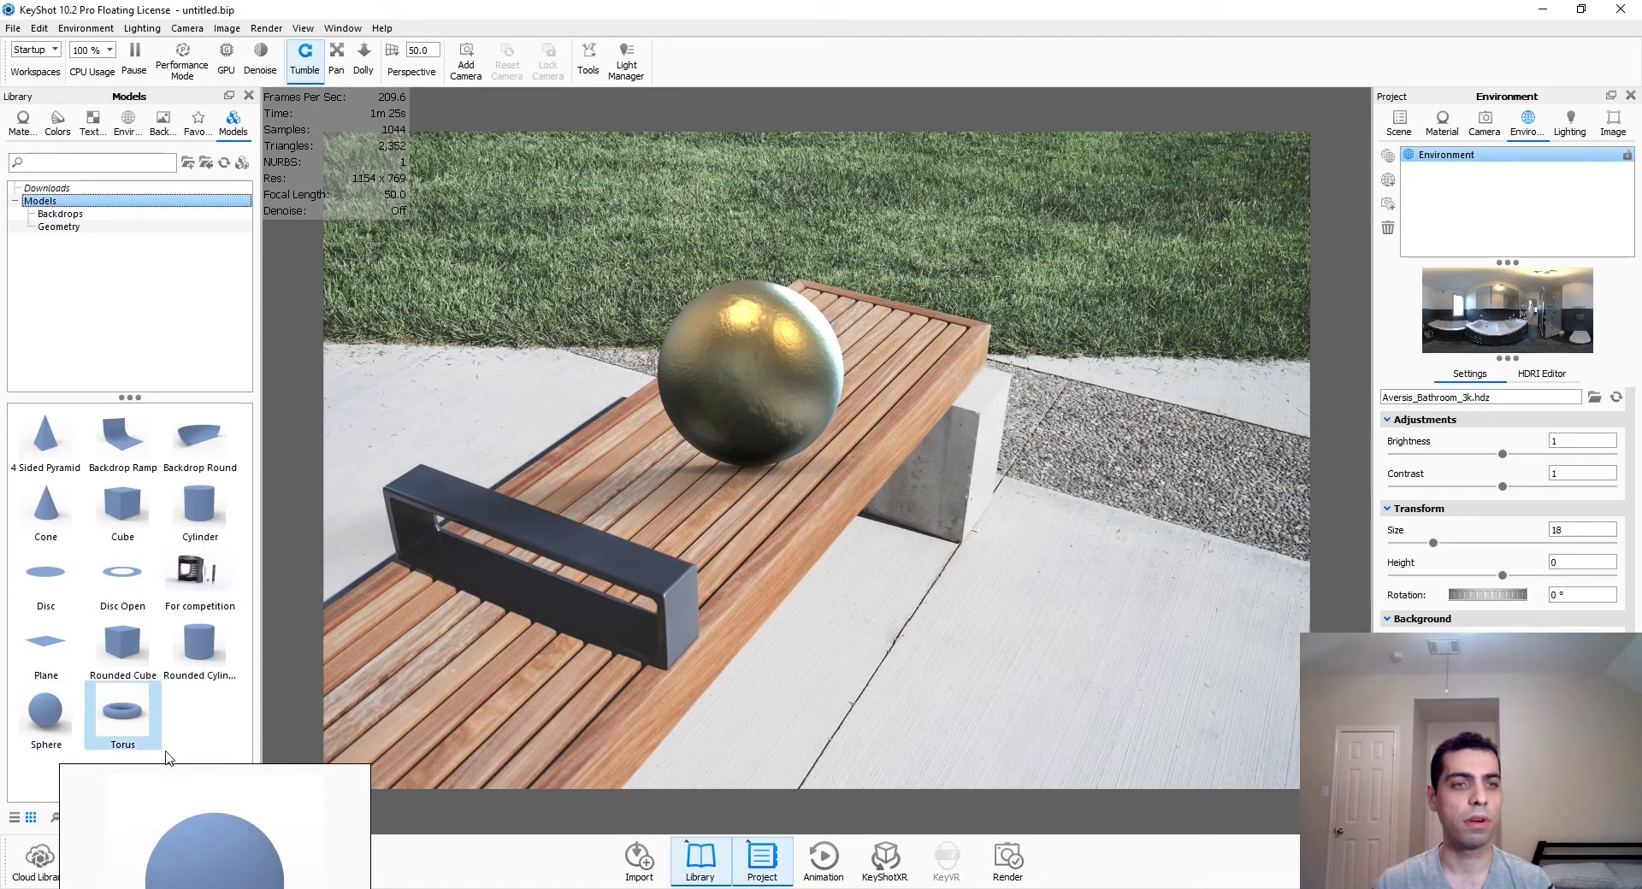
click(92, 211)
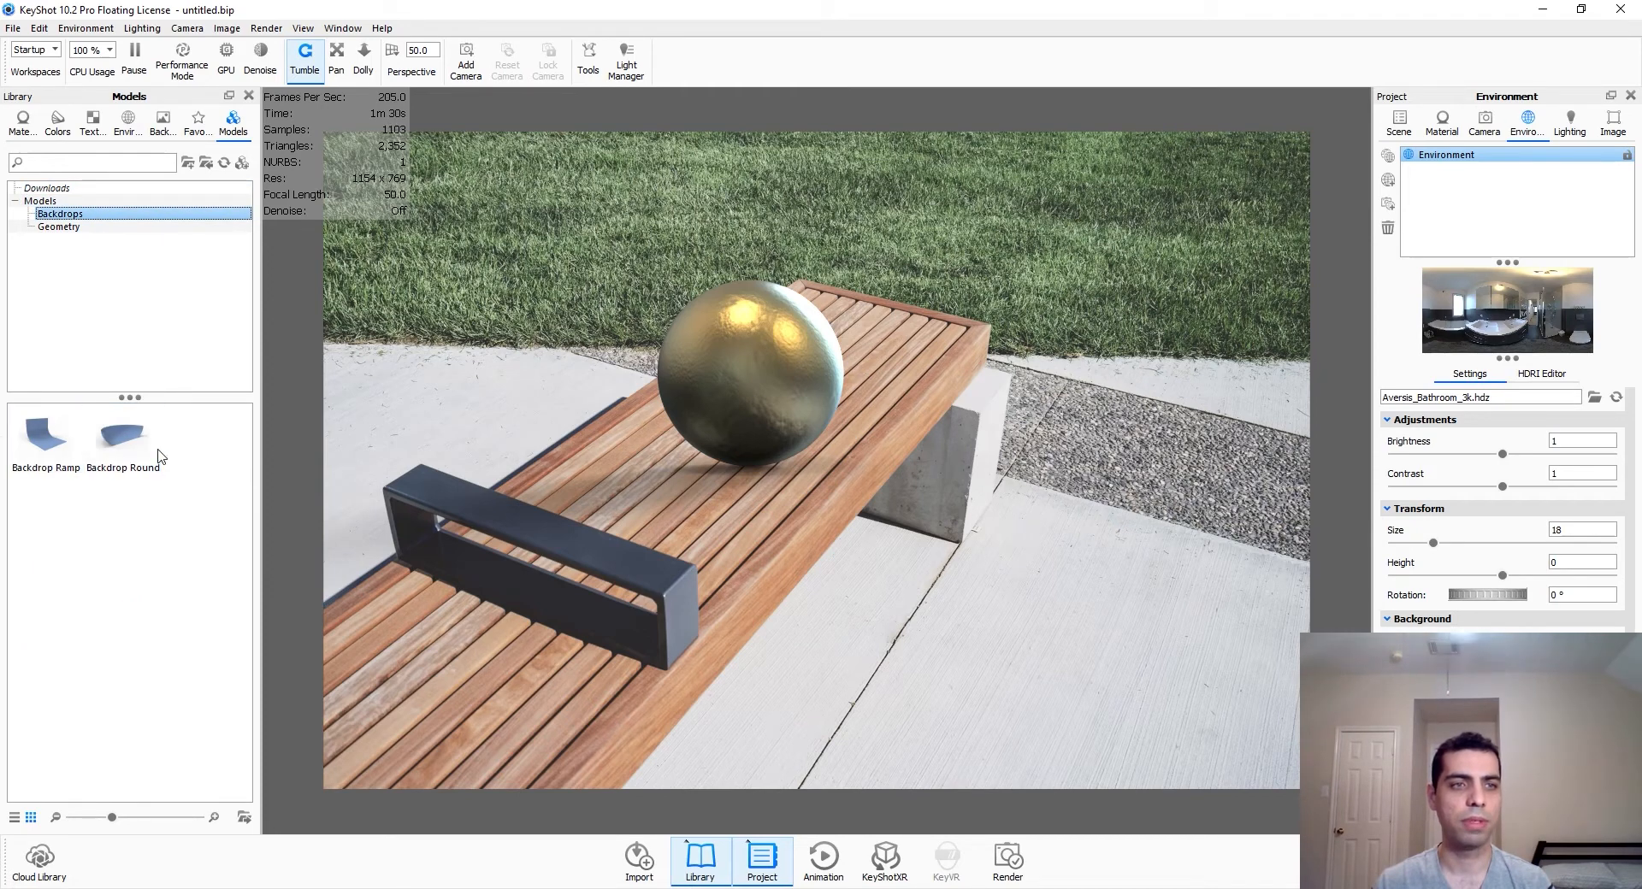
mouse_move(87, 453)
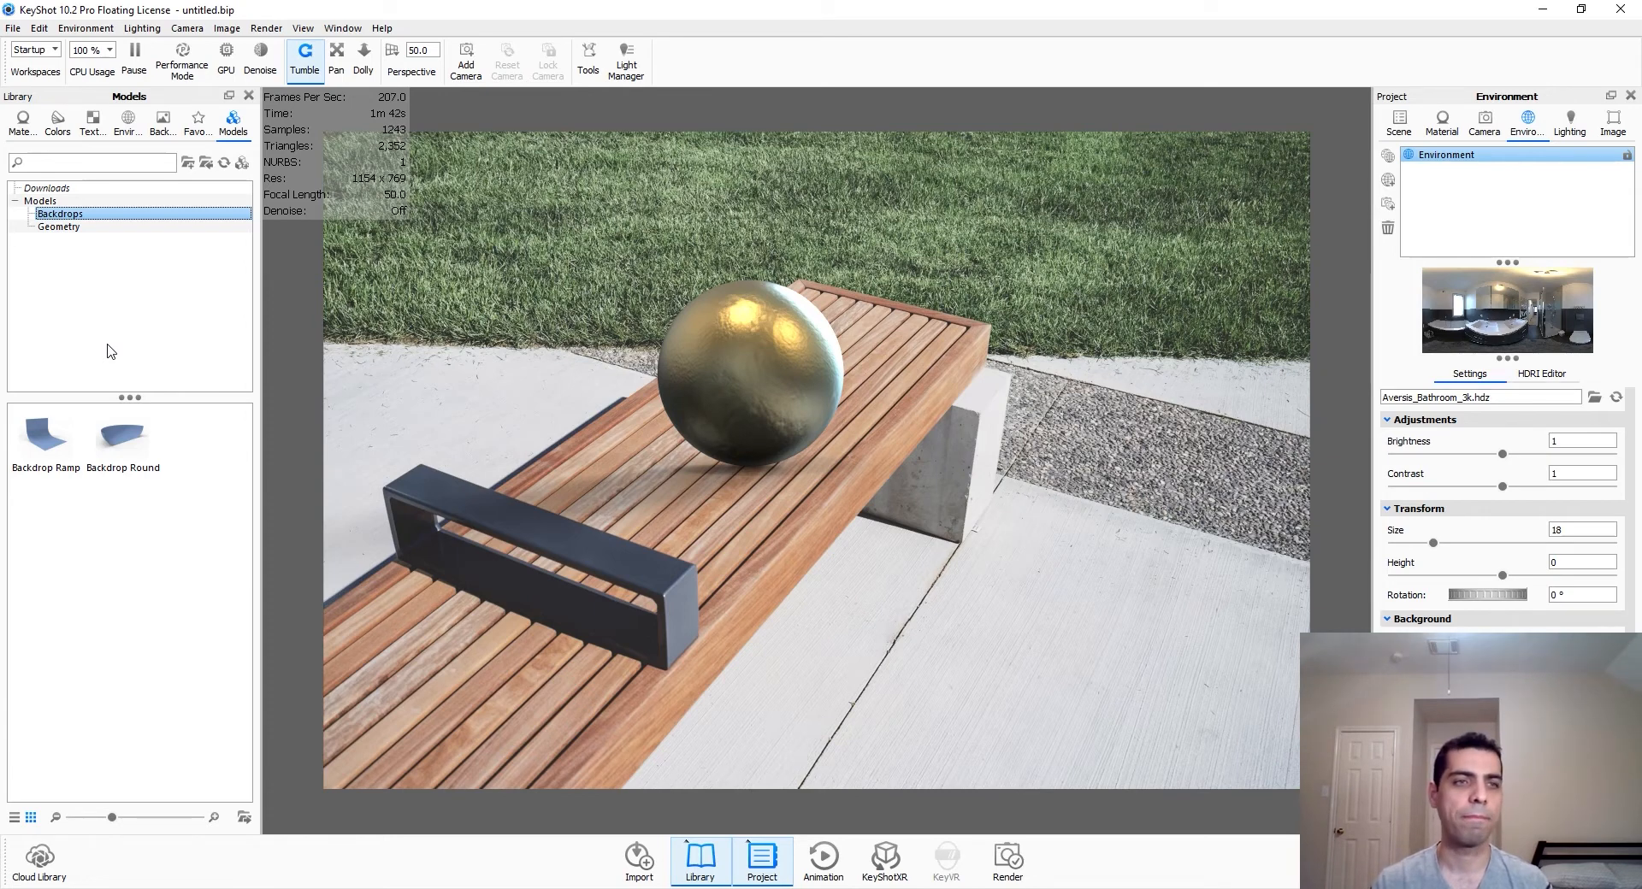
click(47, 187)
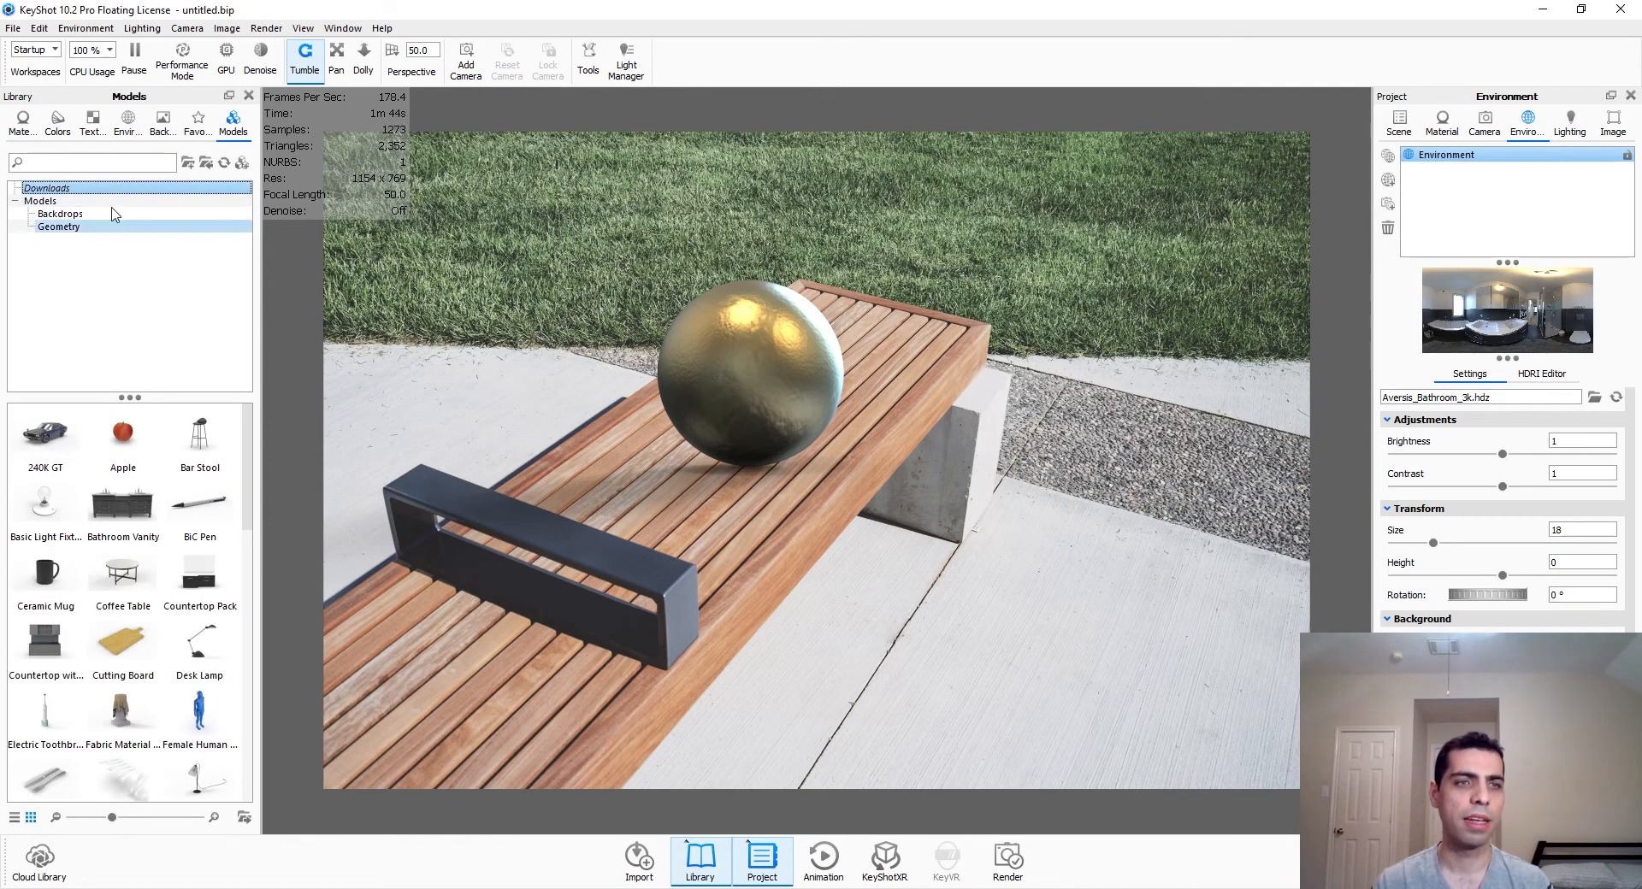
scroll(83, 511, down, 3)
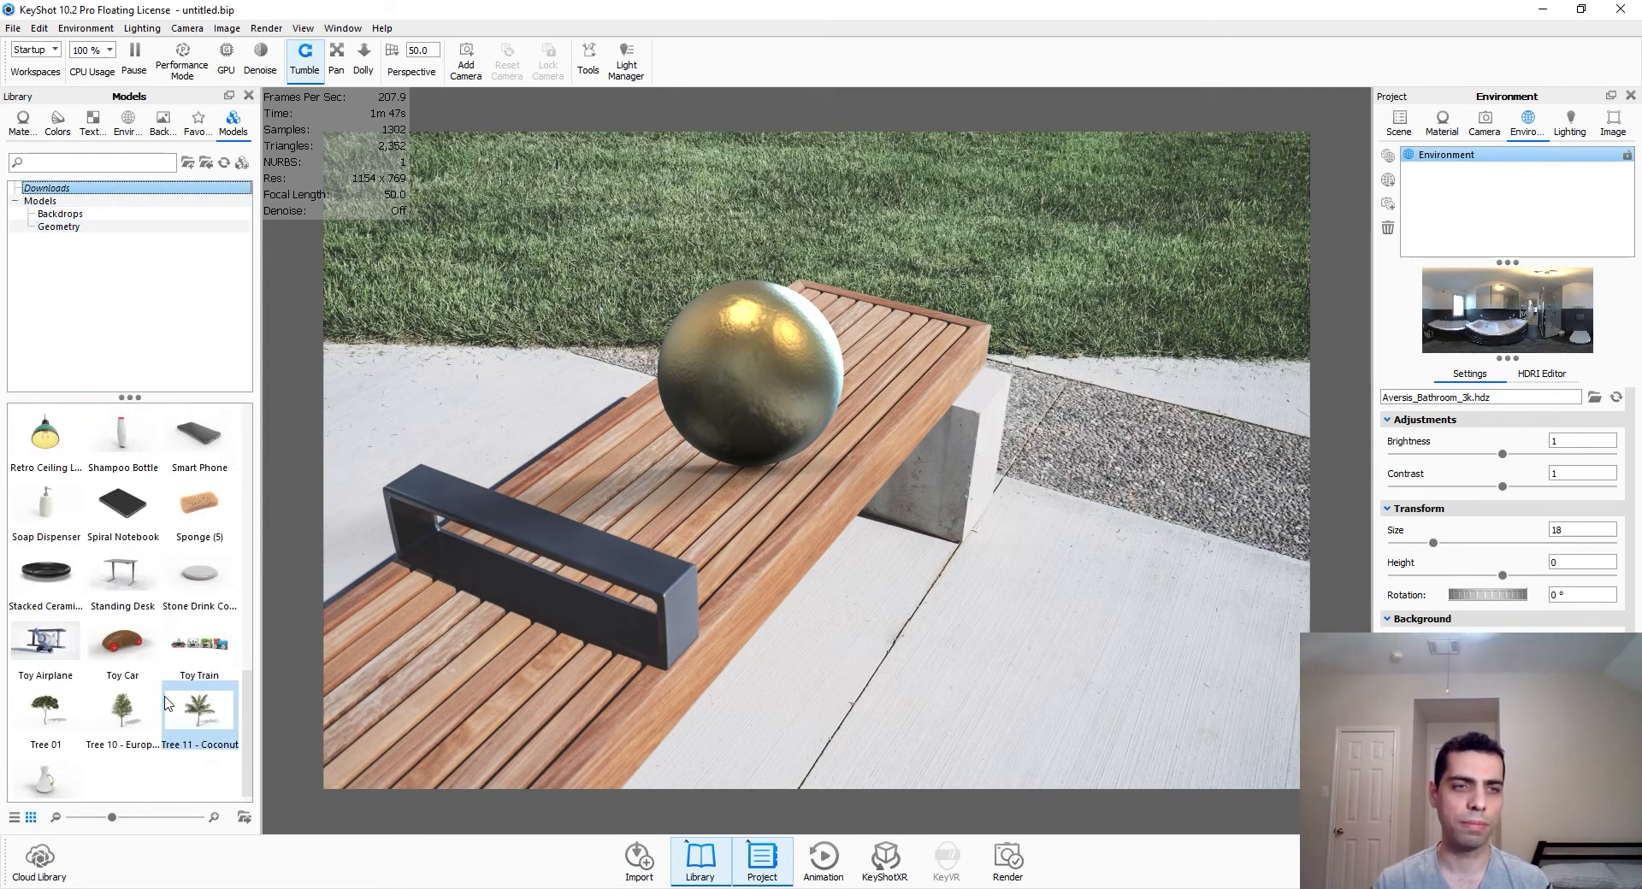
scroll(169, 702, up, 3)
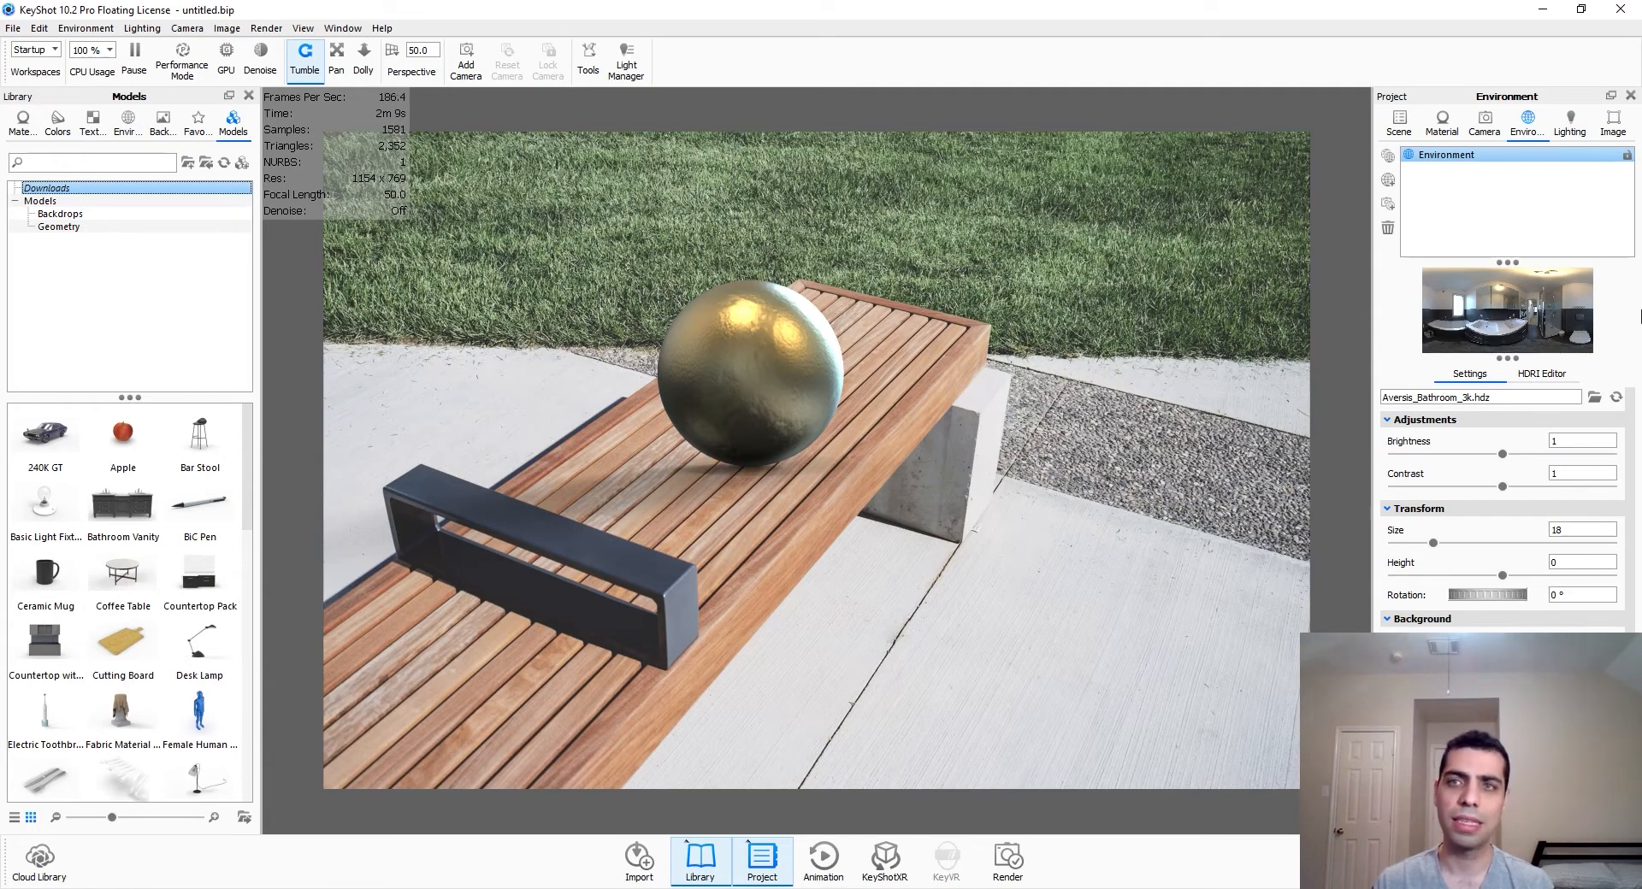
Step: Hide the project settings to enlarge the viewing area and show them again
key(space)
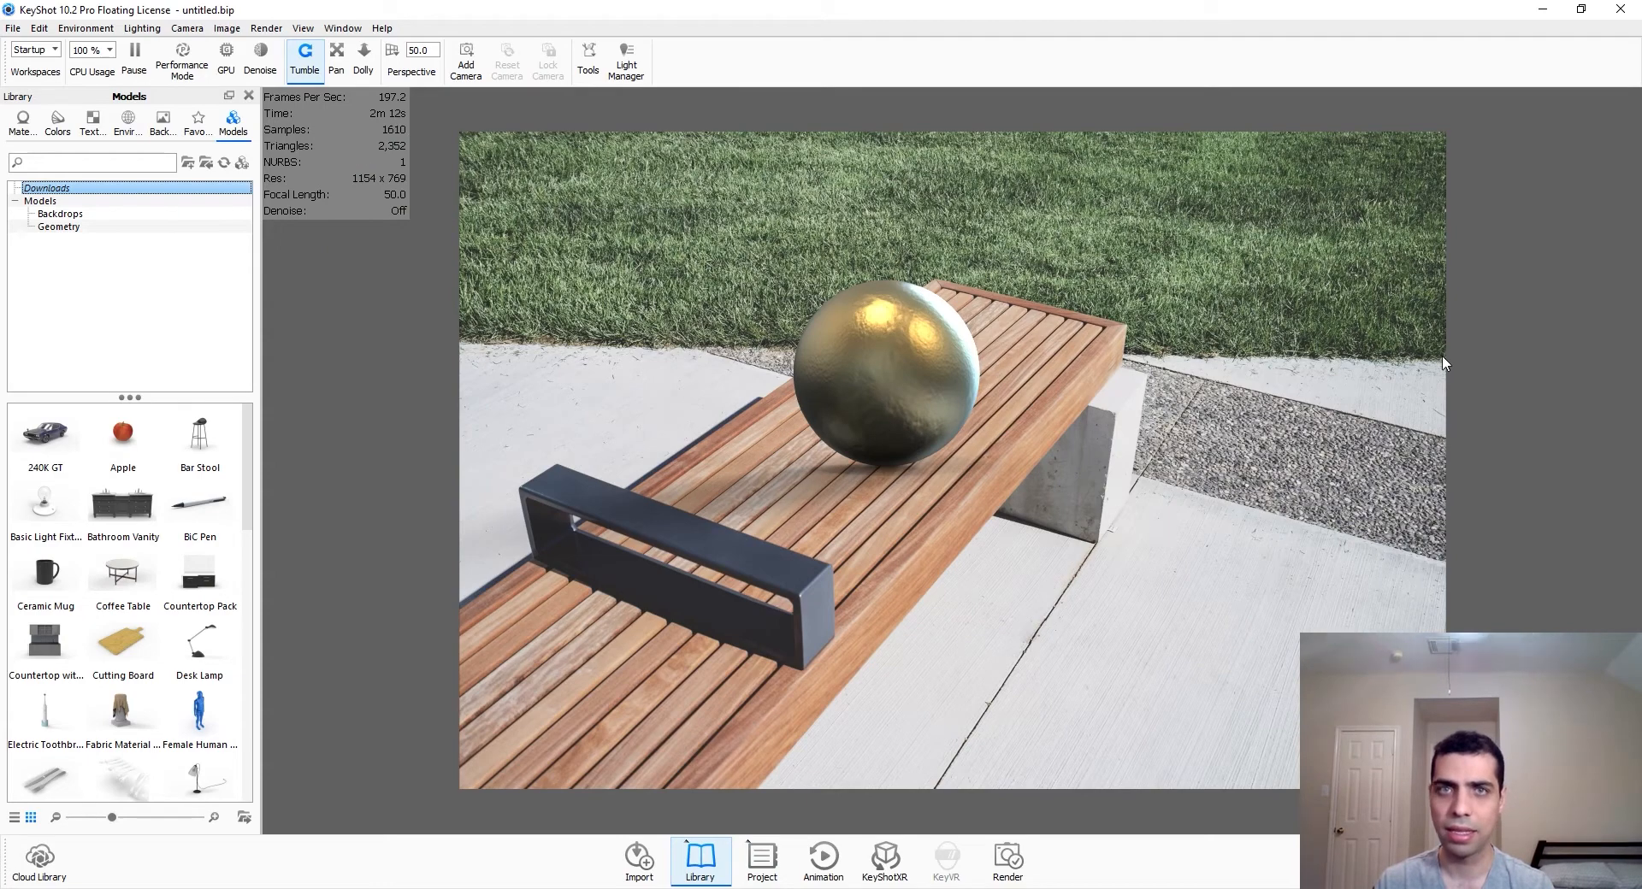
key(space)
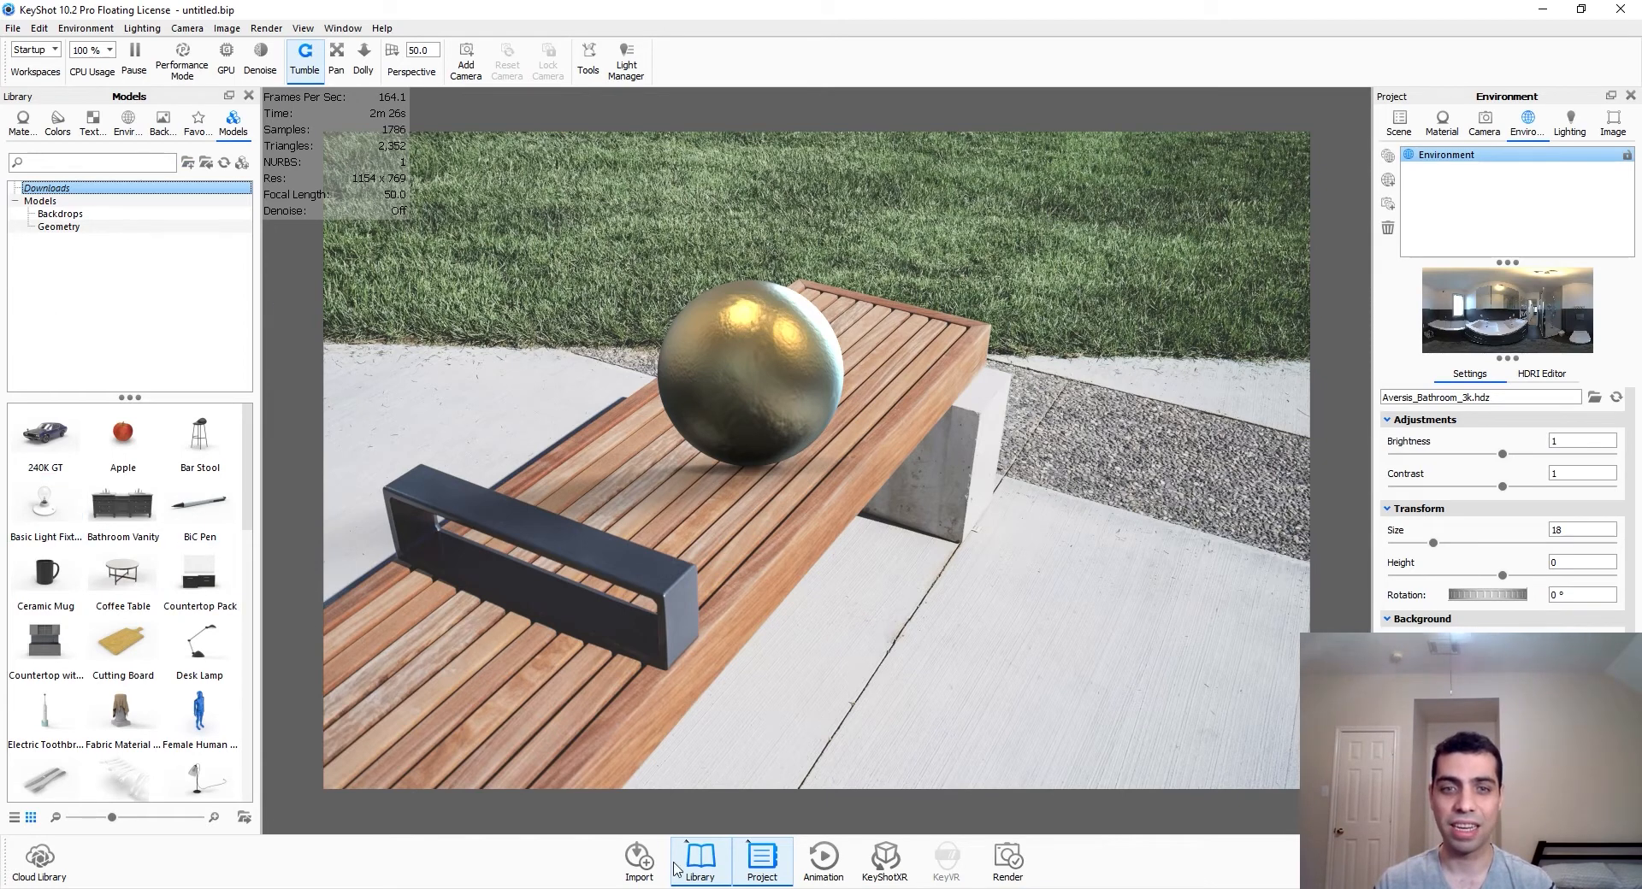
Step: Switch the workspace to Default and show the library's downloaded models
click(47, 50)
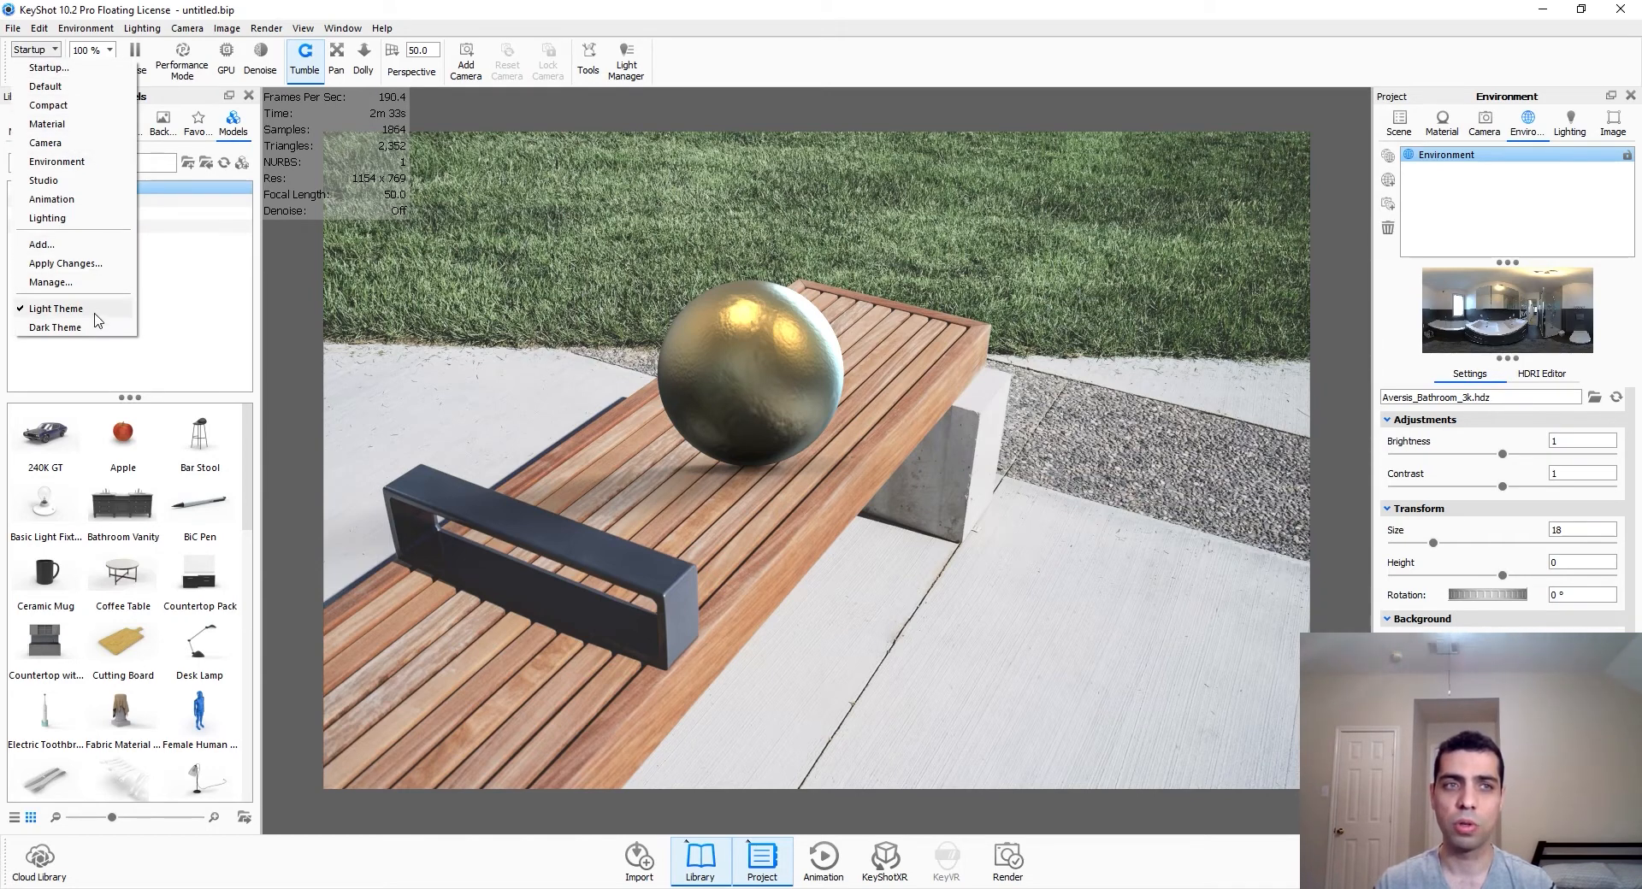
click(78, 87)
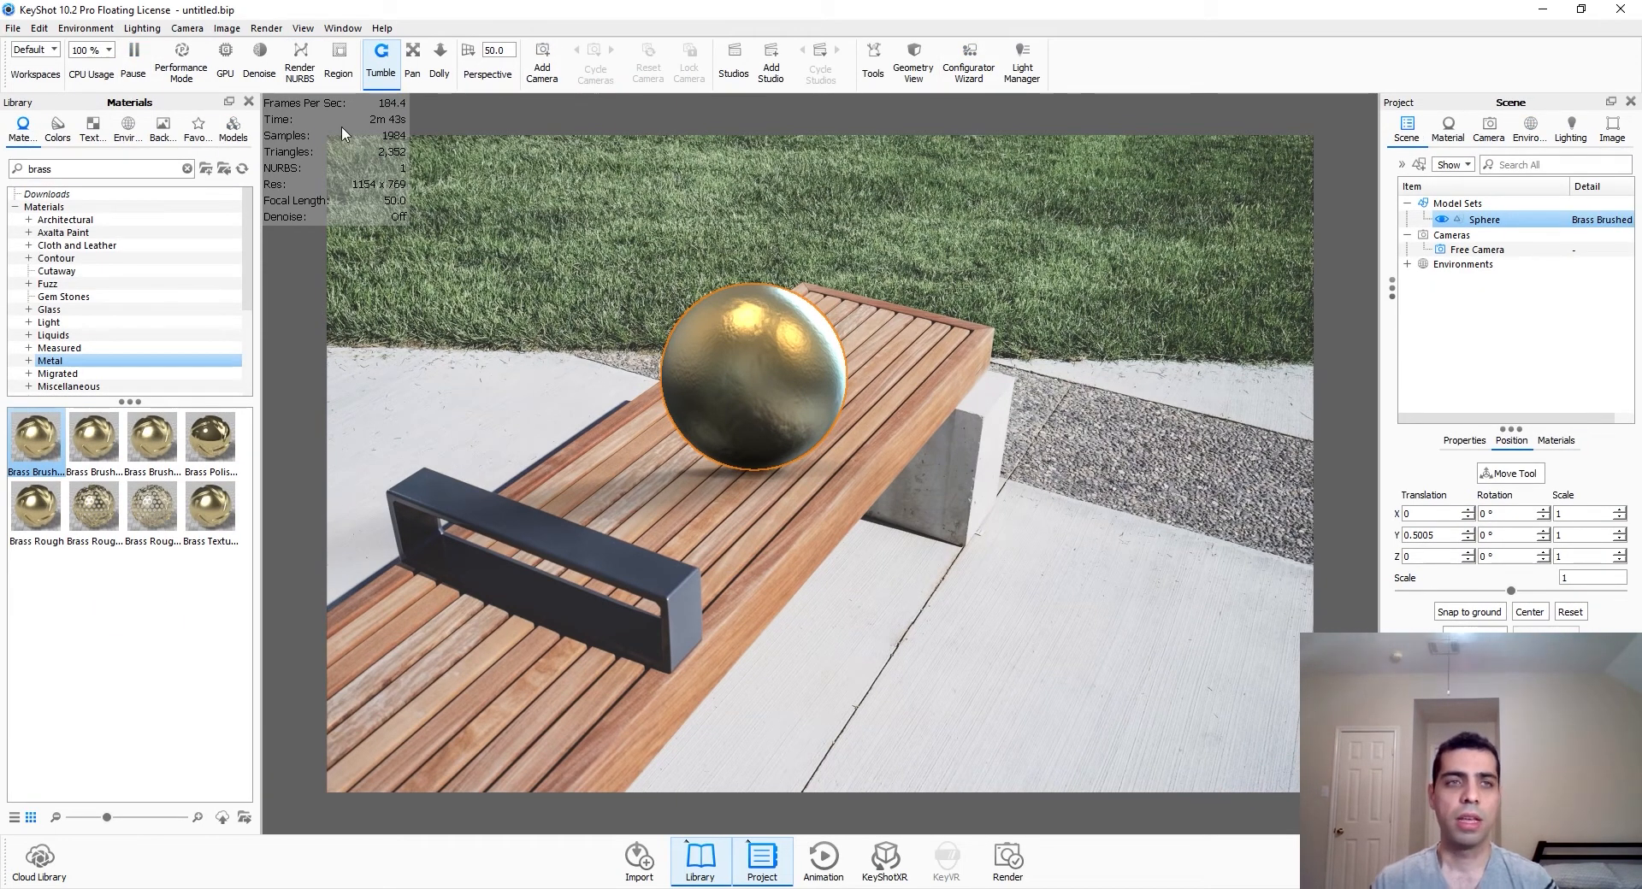
click(231, 137)
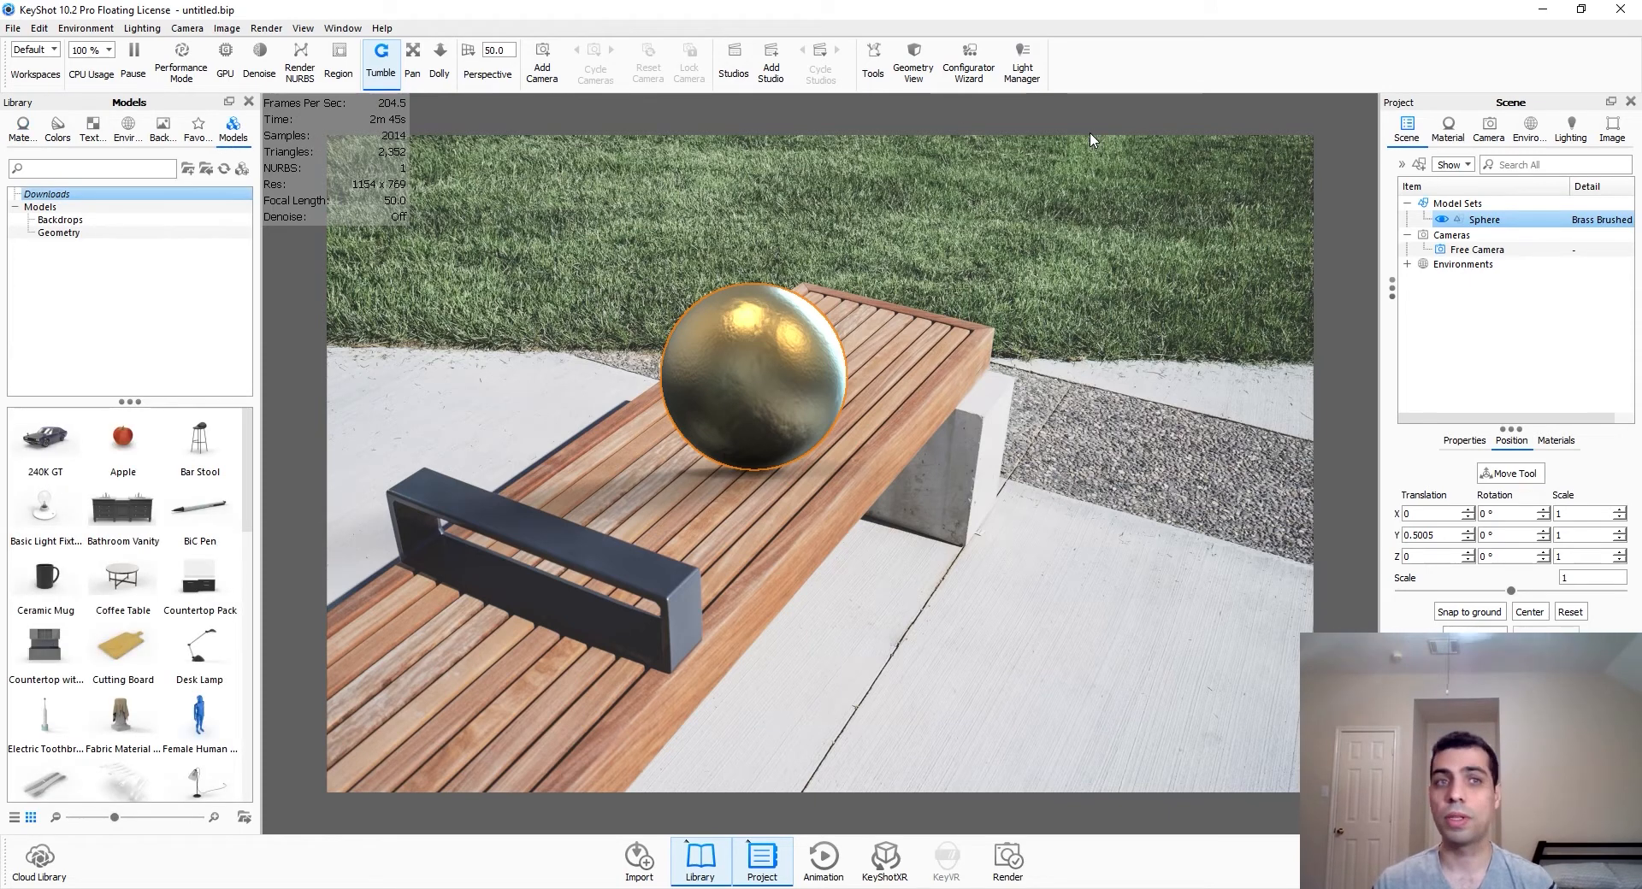
click(38, 51)
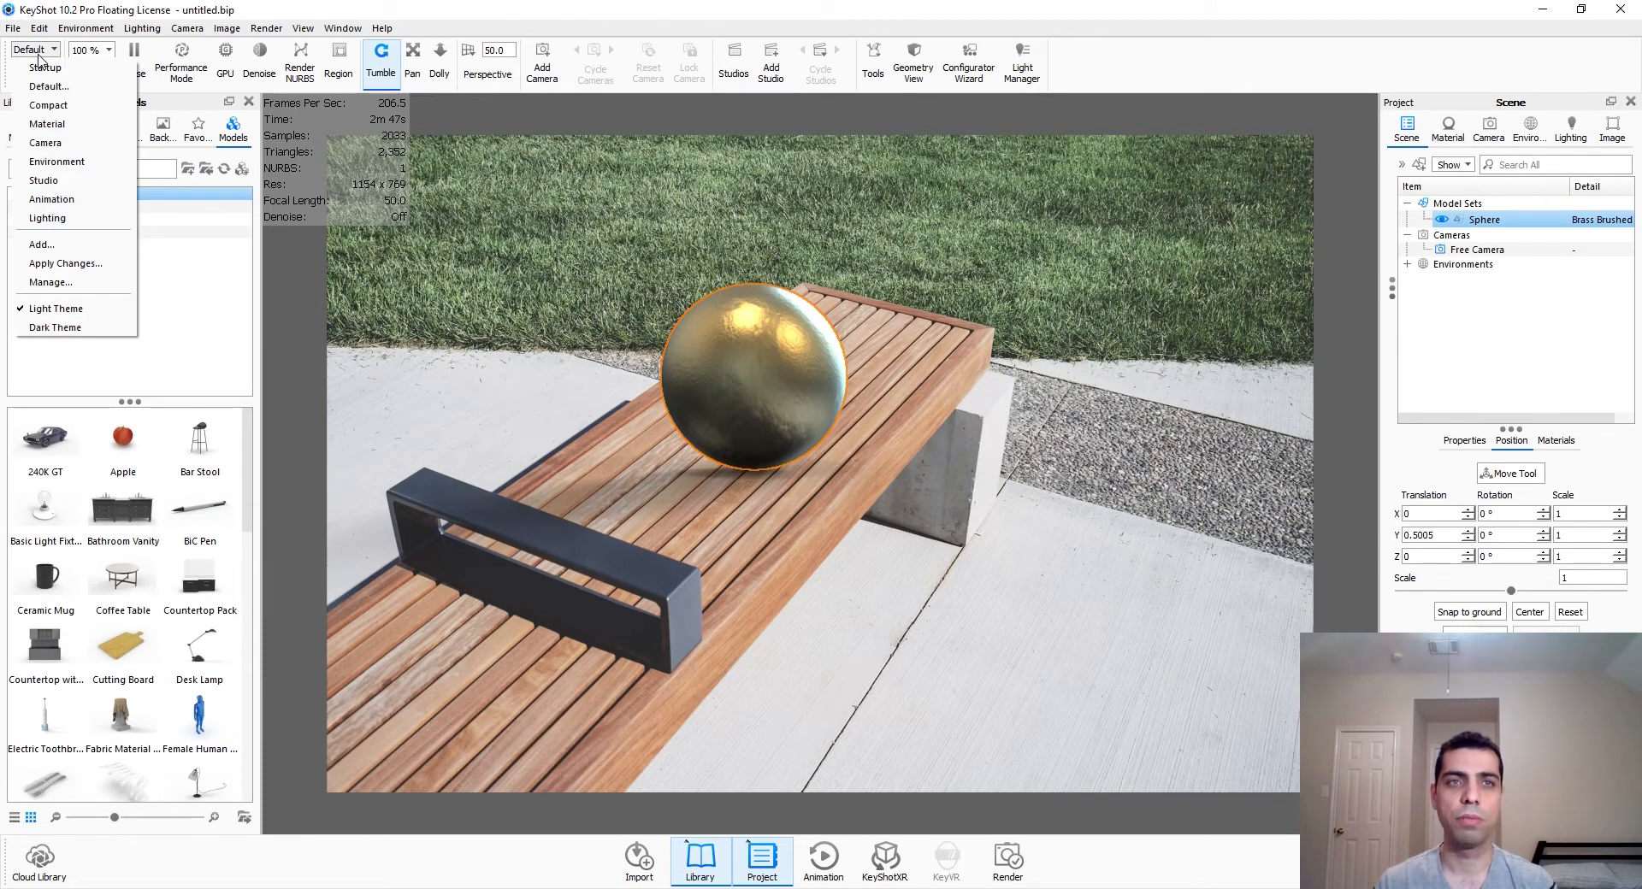
click(44, 55)
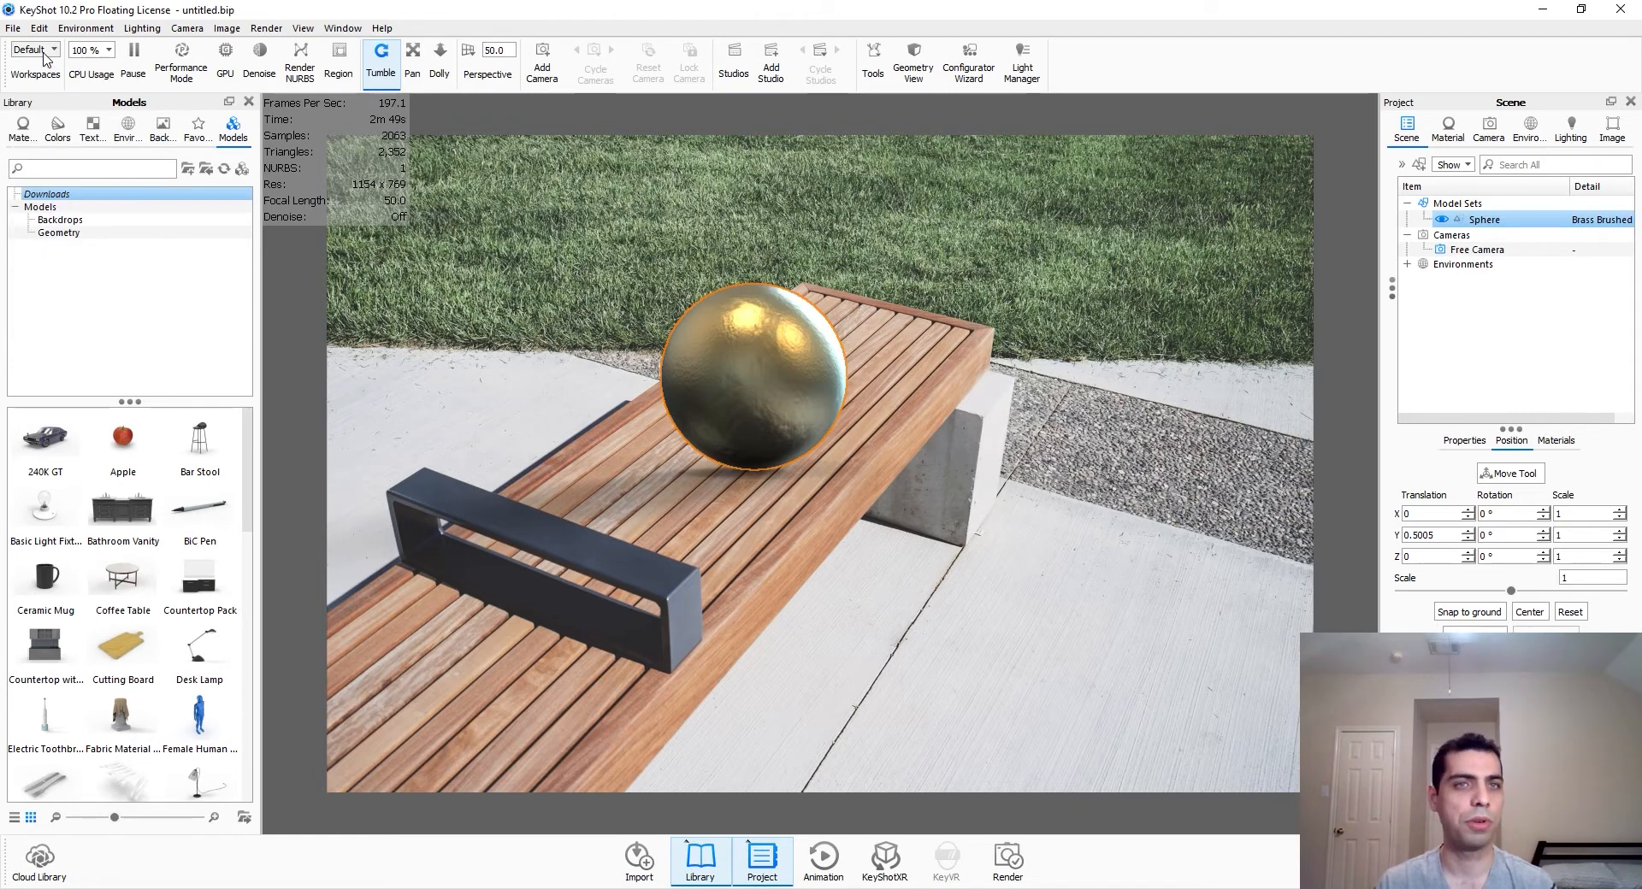
Step: Hide the ribbon to enlarge the viewing area and show it again
click(343, 28)
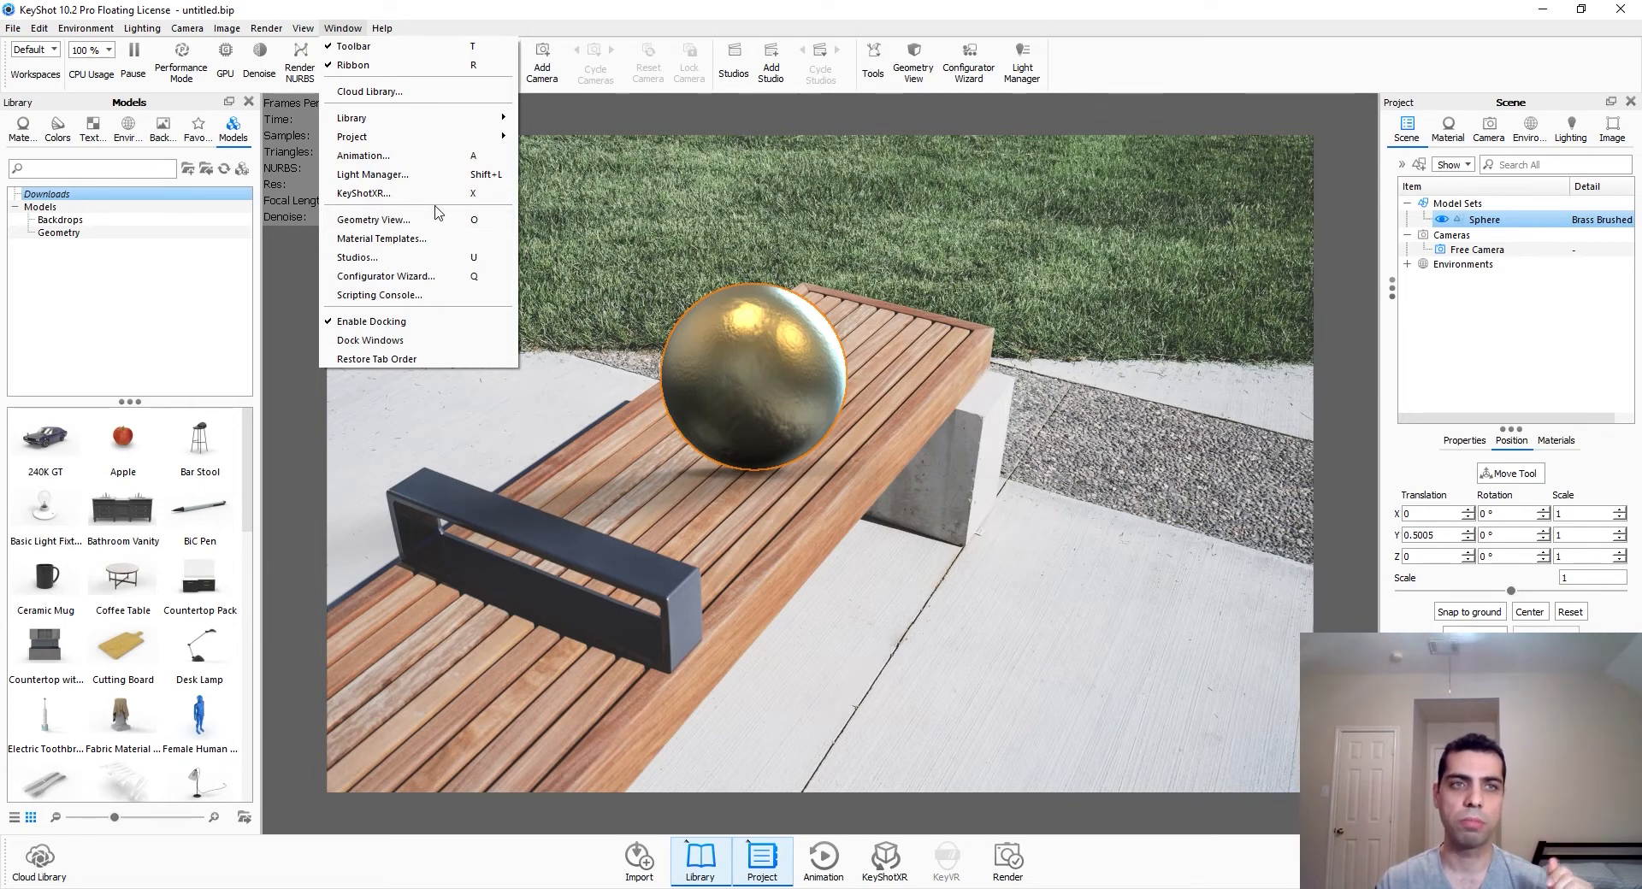
click(374, 67)
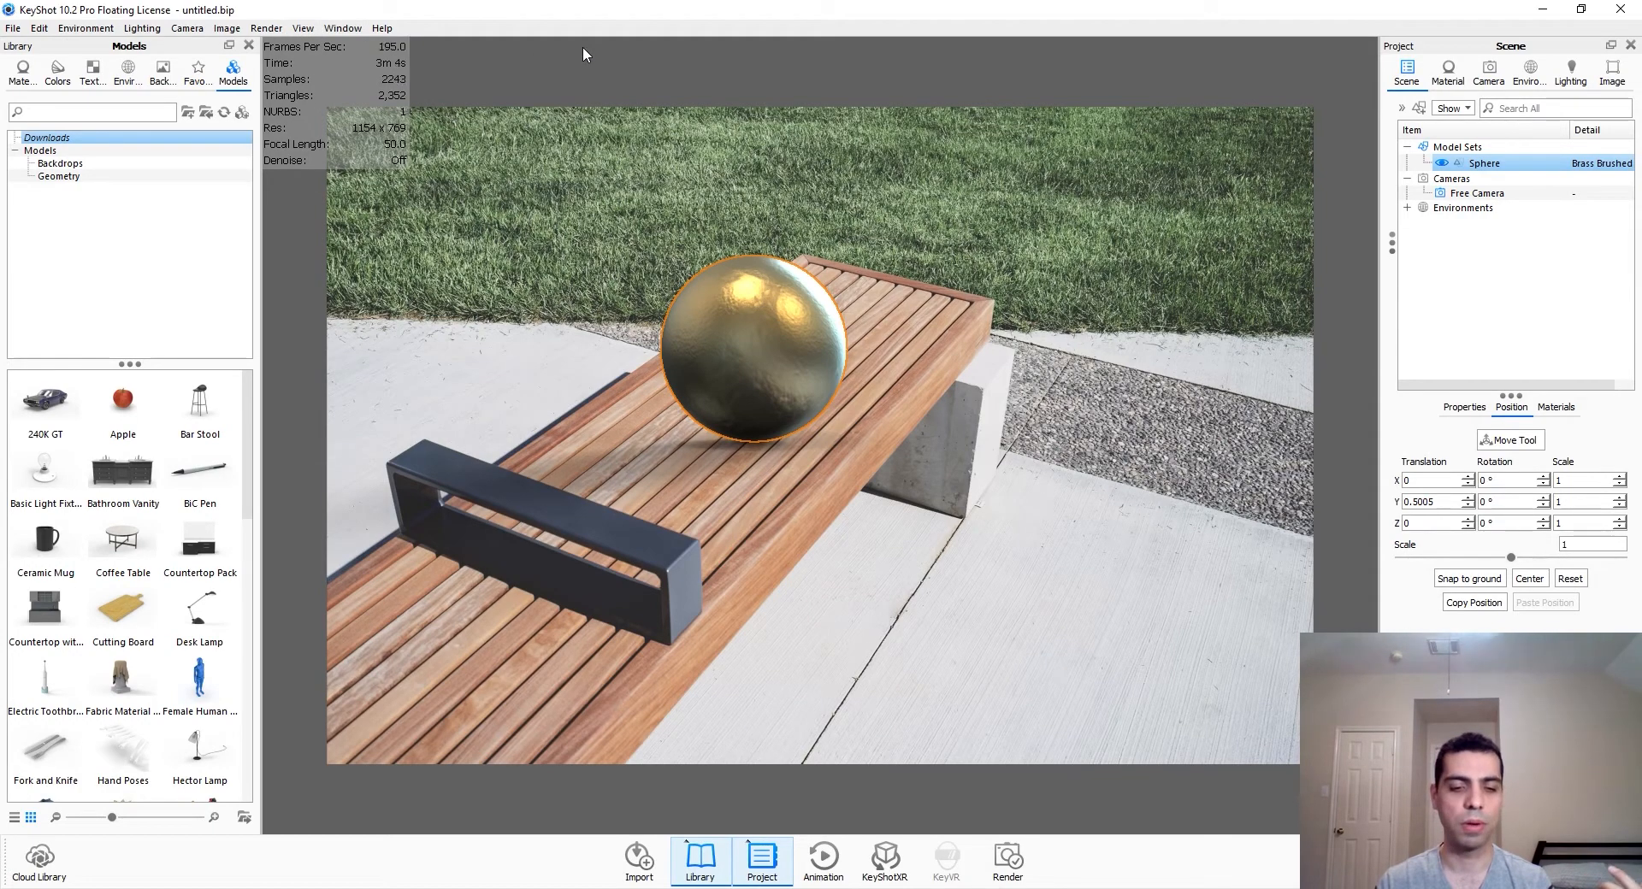
key(shift+t)
click(343, 29)
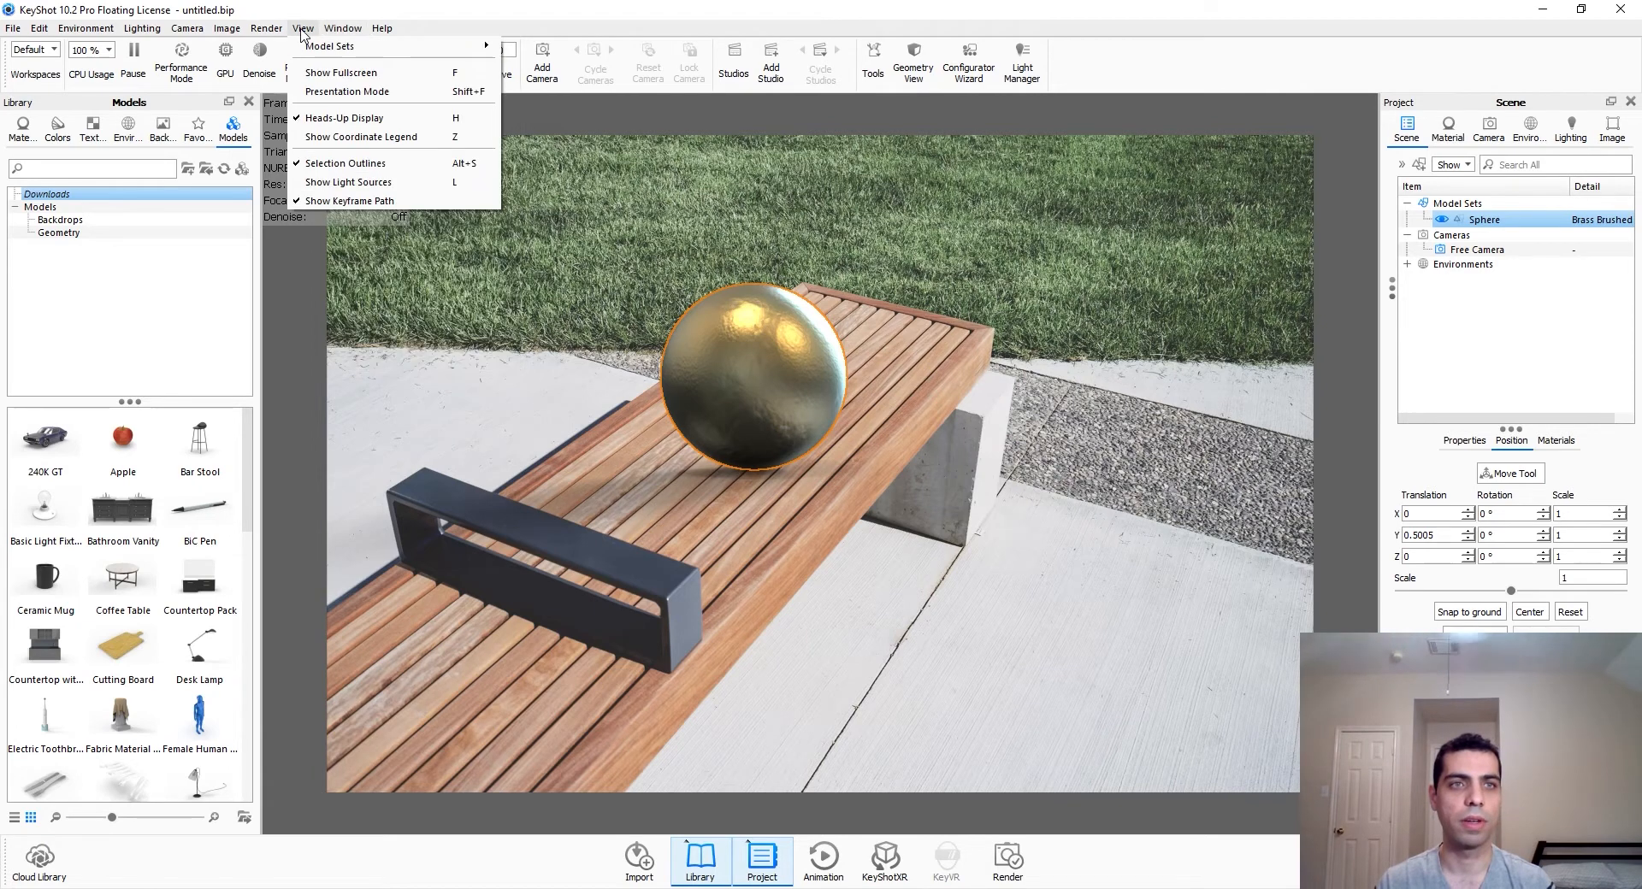
click(497, 3)
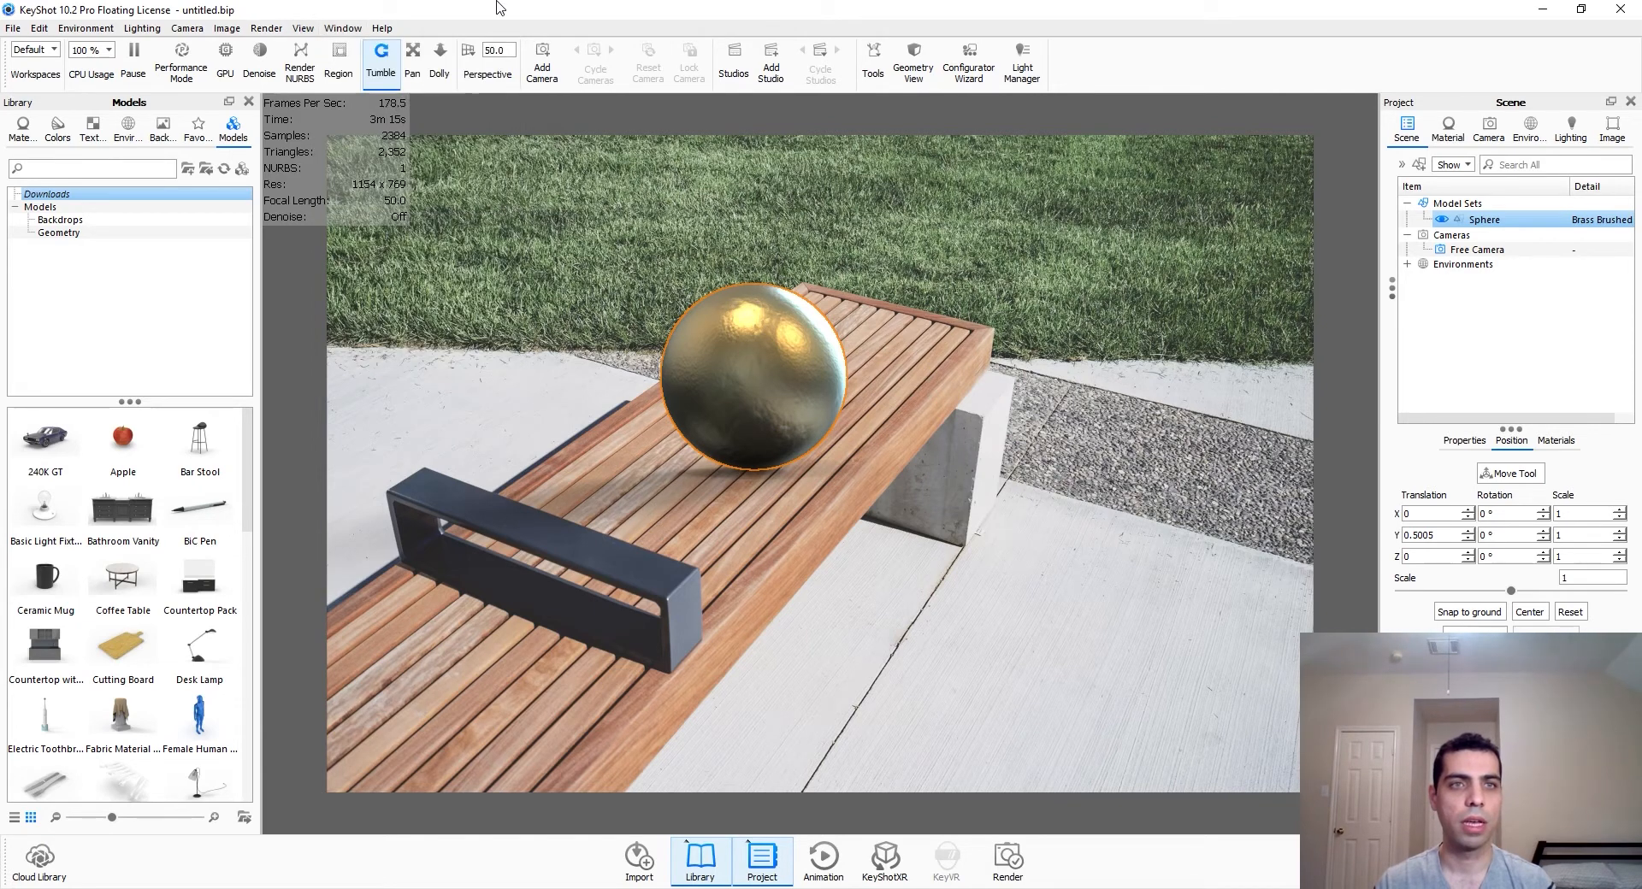
Step: Open the Cloud Library in a floating window, pause the real-time rendering, and close the Cloud Library after repositioning it over the viewport
click(60, 867)
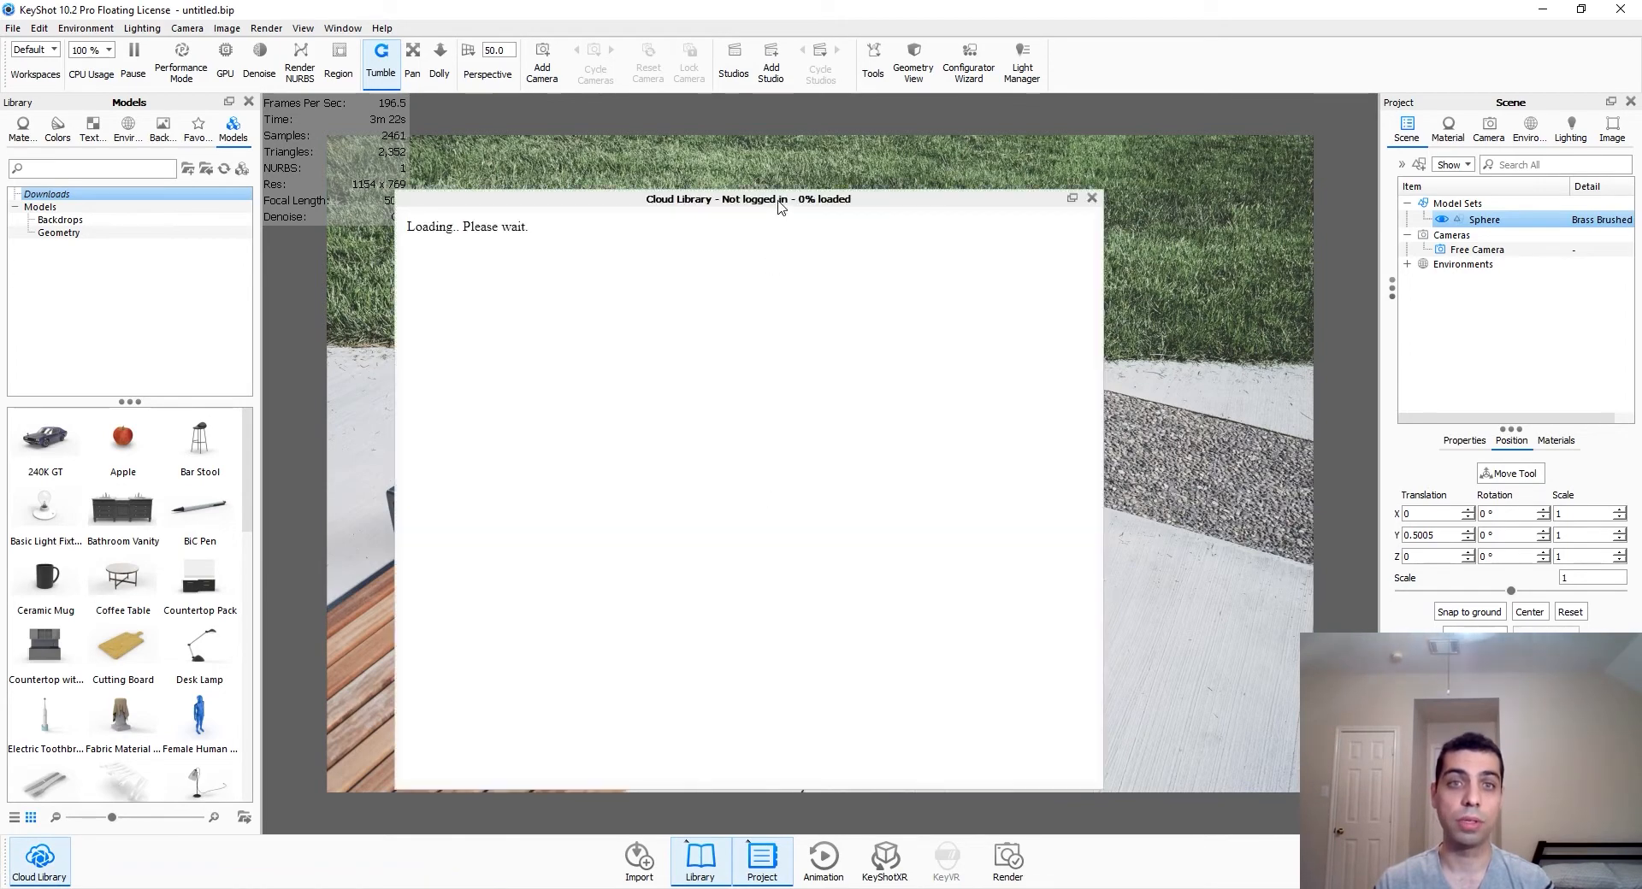
drag(780, 206, 396, 135)
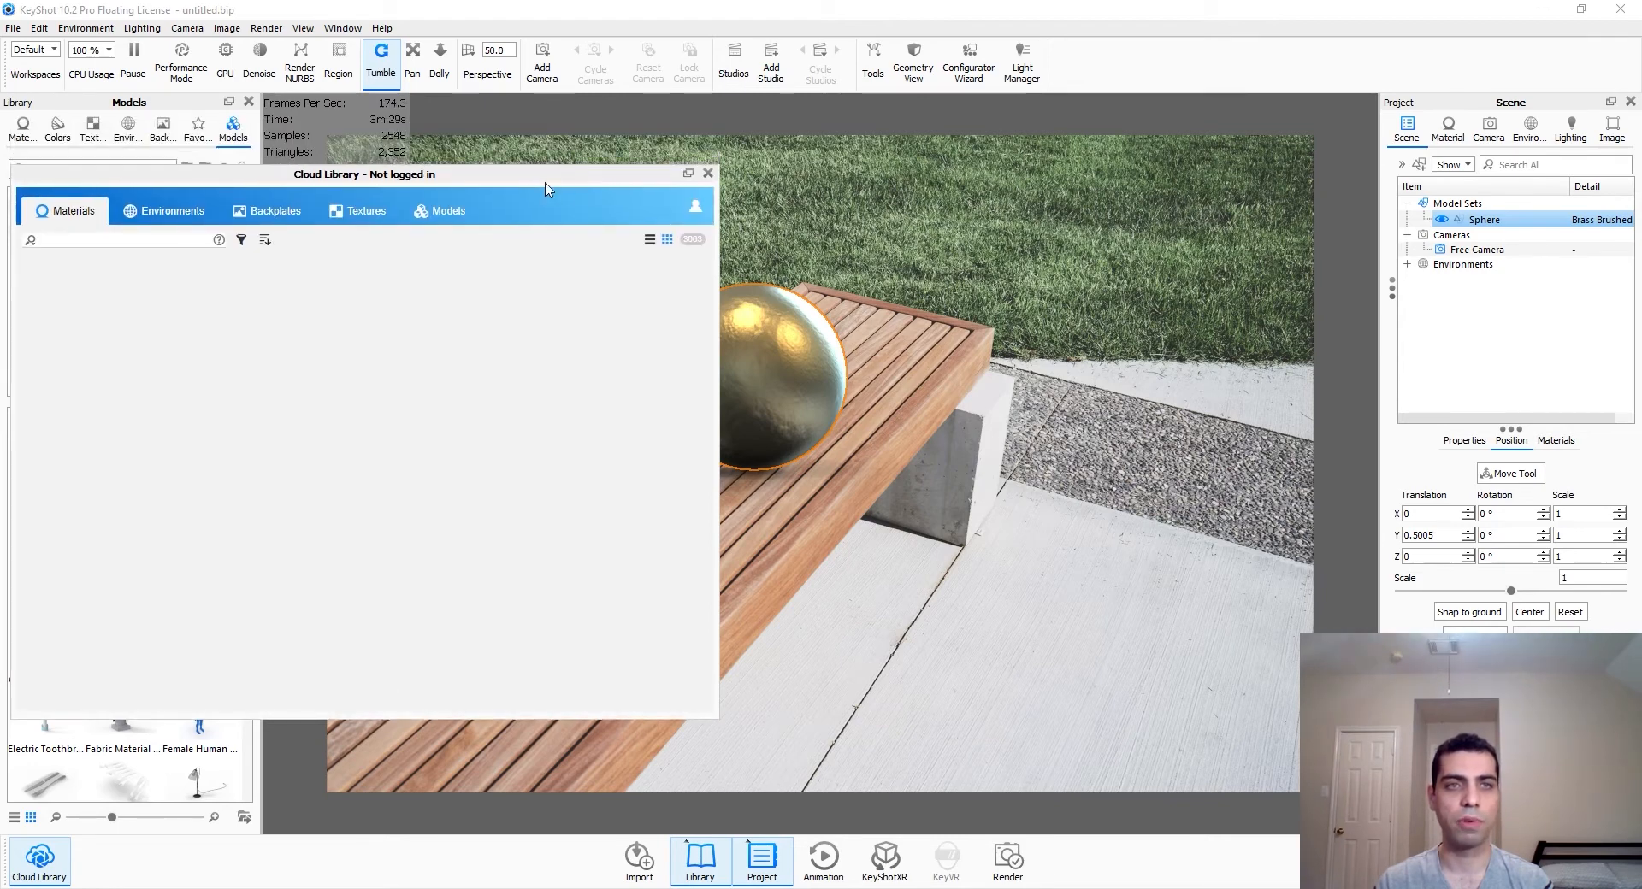
click(127, 68)
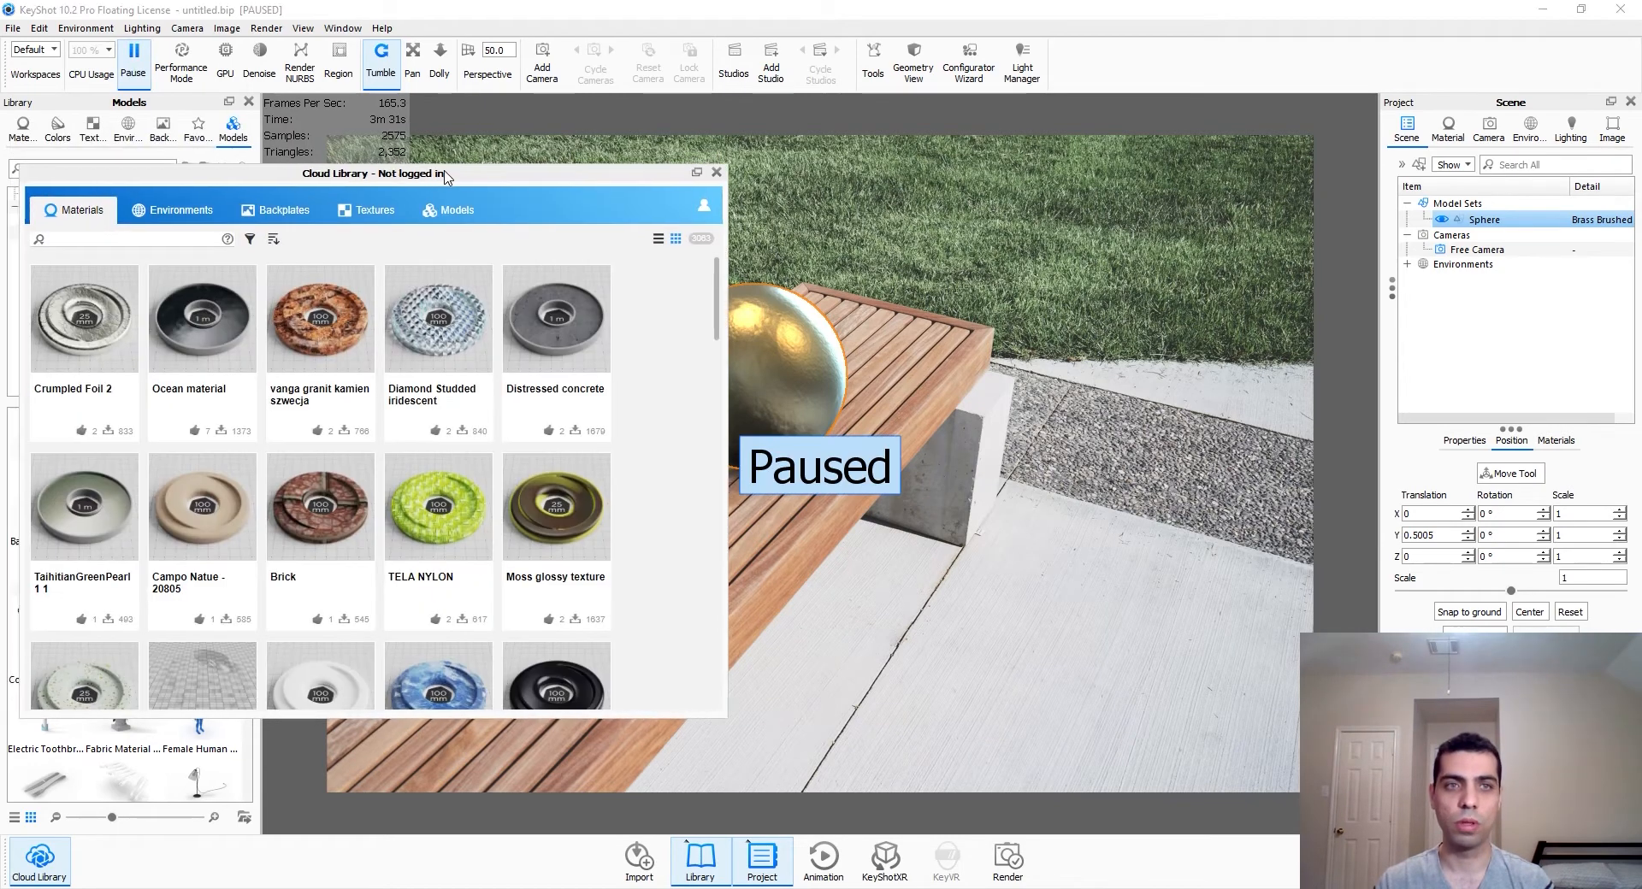
drag(437, 175, 848, 180)
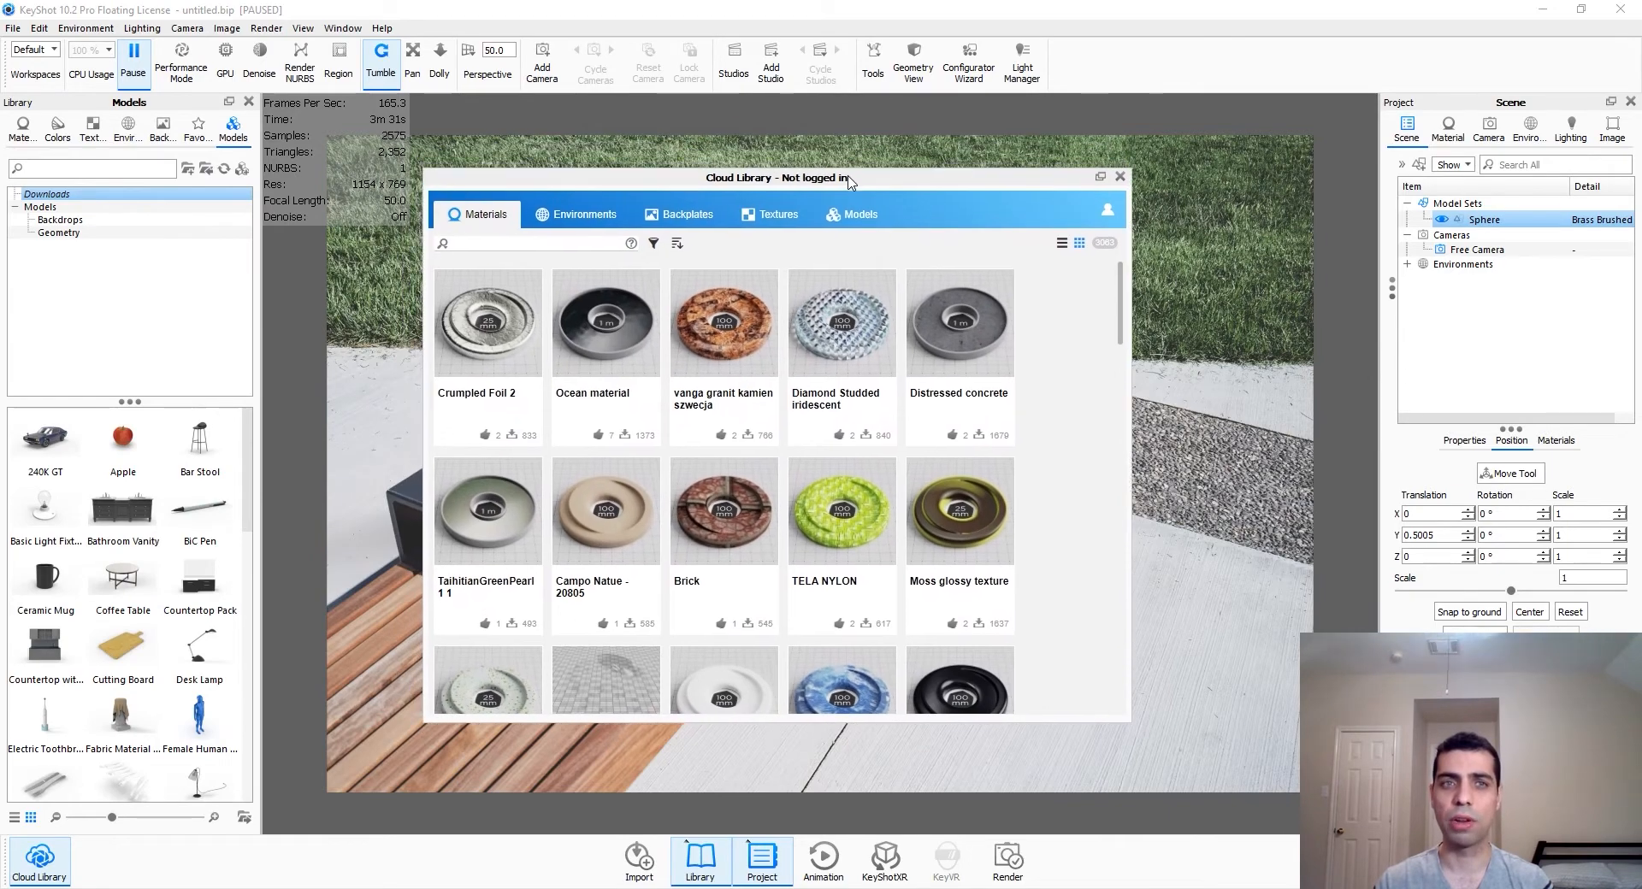
click(1119, 177)
Step: Replace the search in the library's materials with "grass"
click(22, 128)
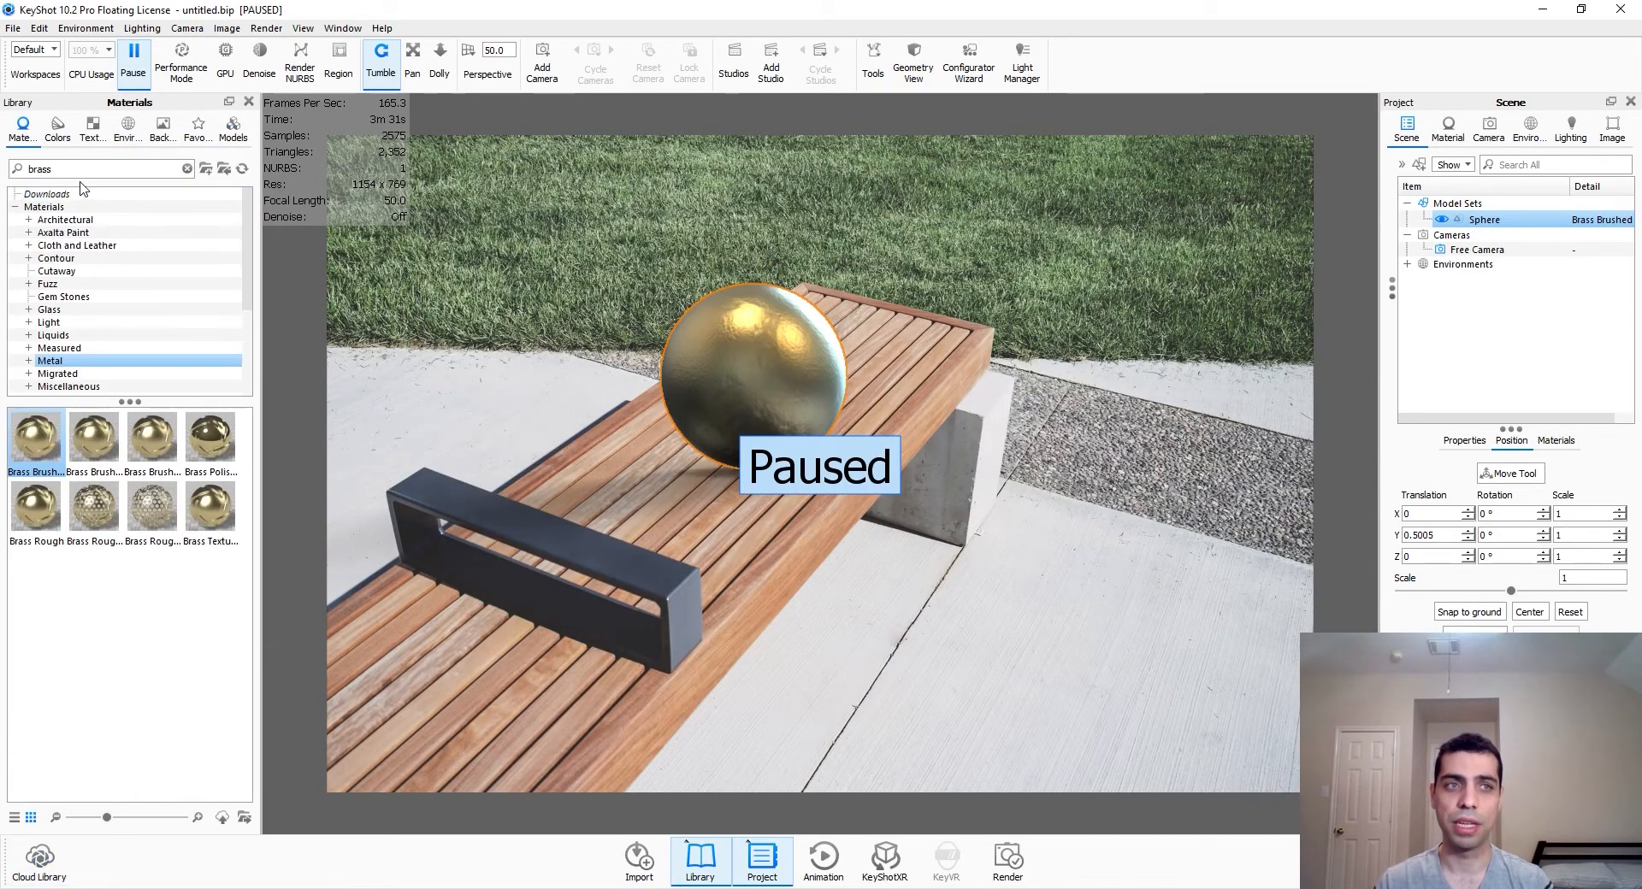
key(BackSpace)
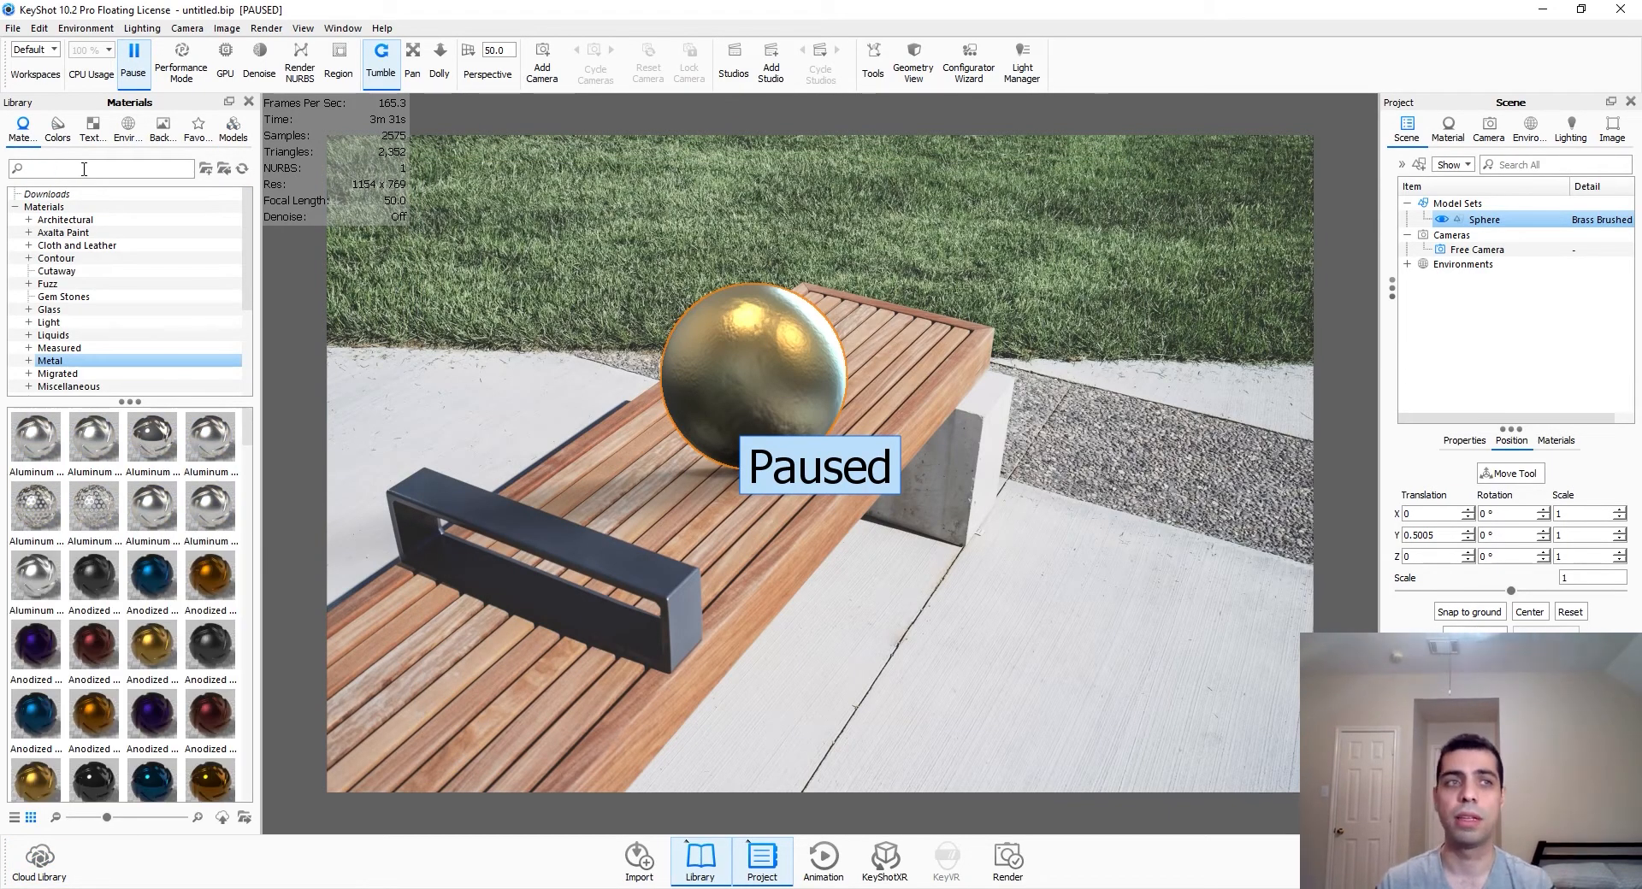
mouse_move(109, 485)
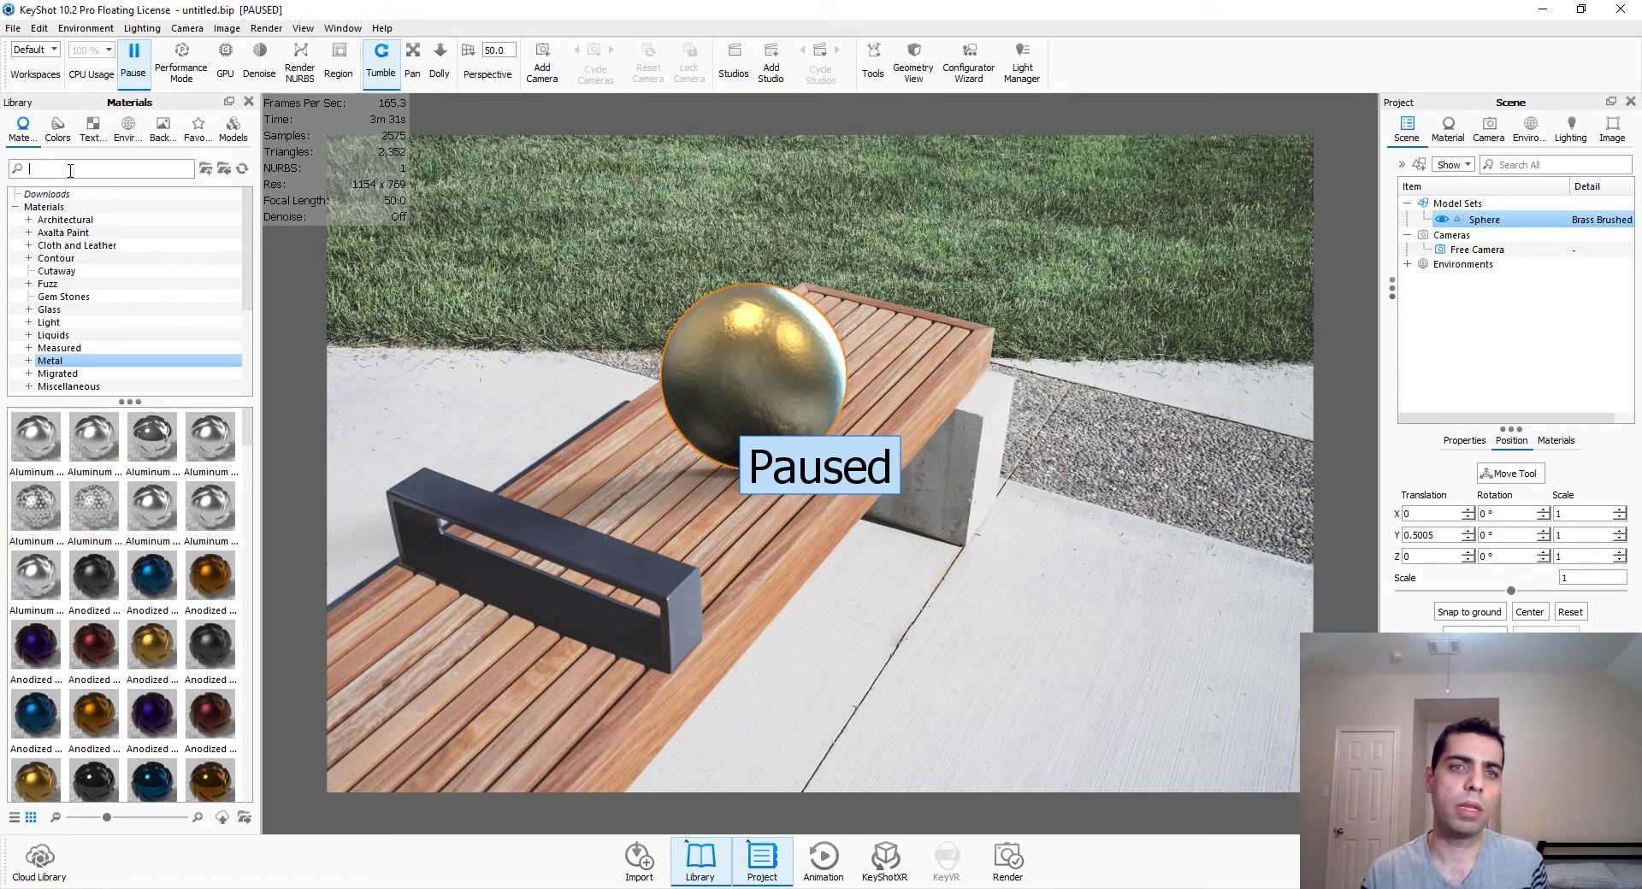
text(grass)
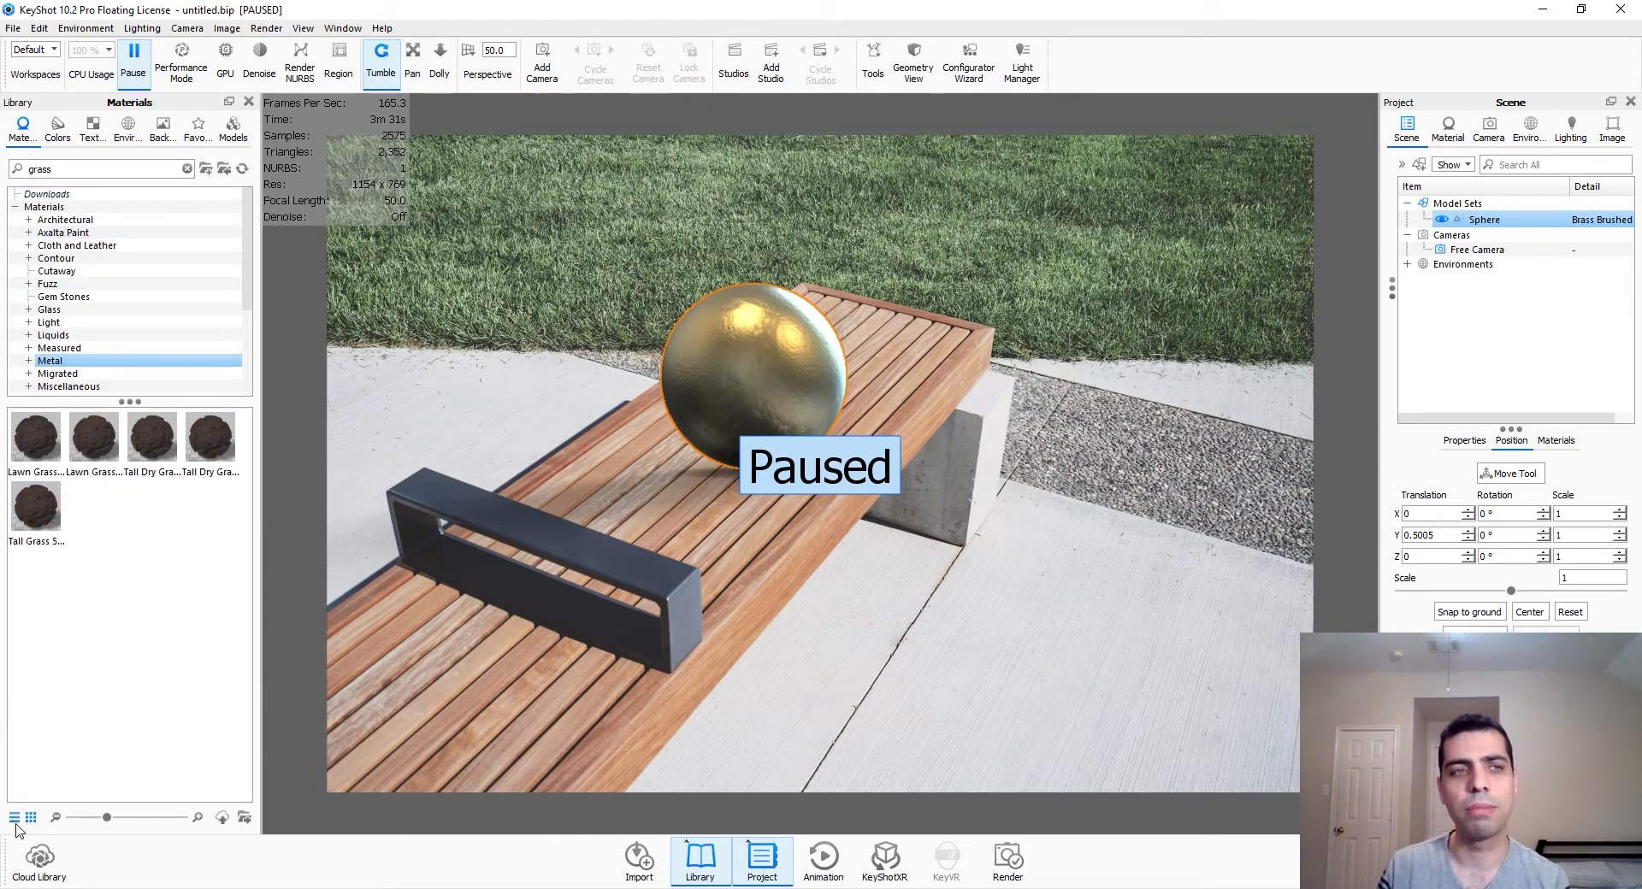
Step: Search the Cloud Library's materials for "grass" and download the Light Leaf material
click(36, 860)
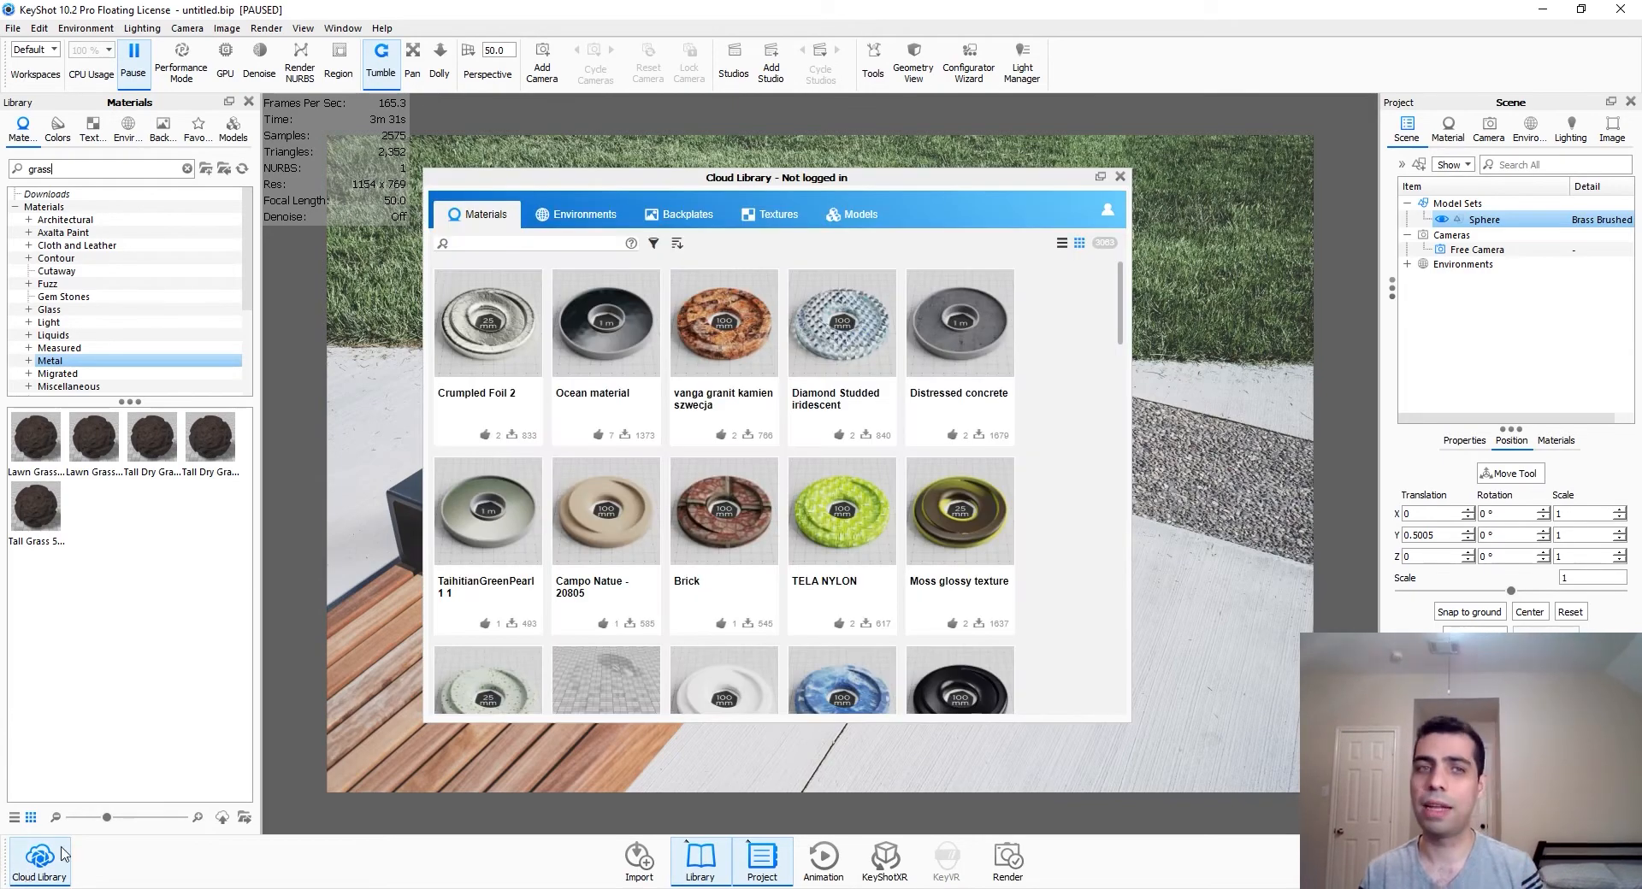
click(556, 244)
text(grass)
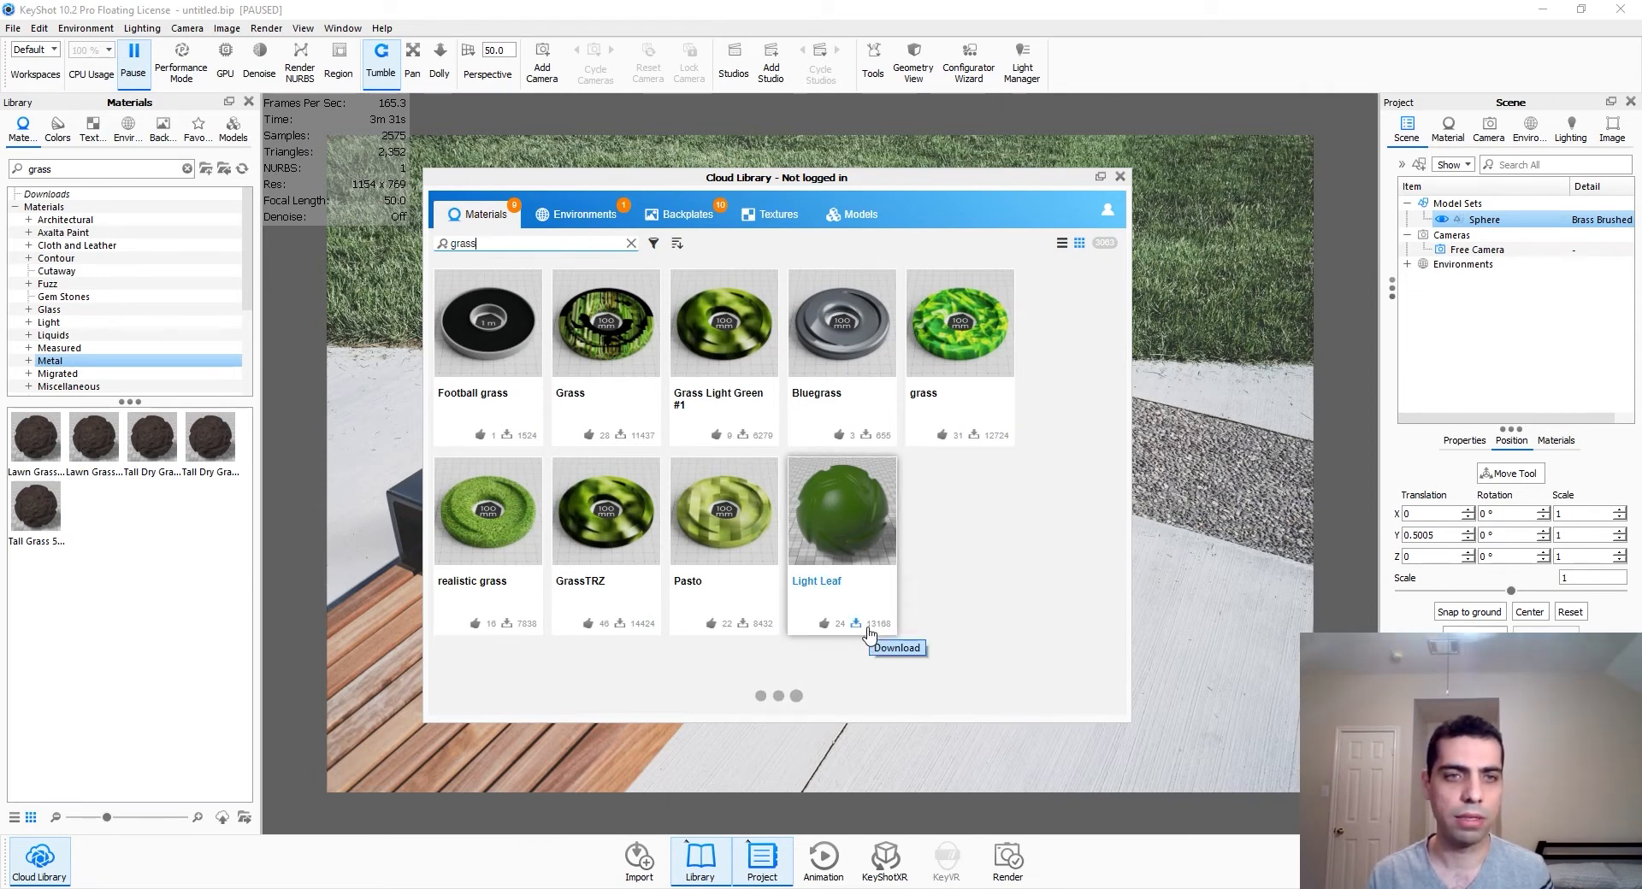
click(855, 623)
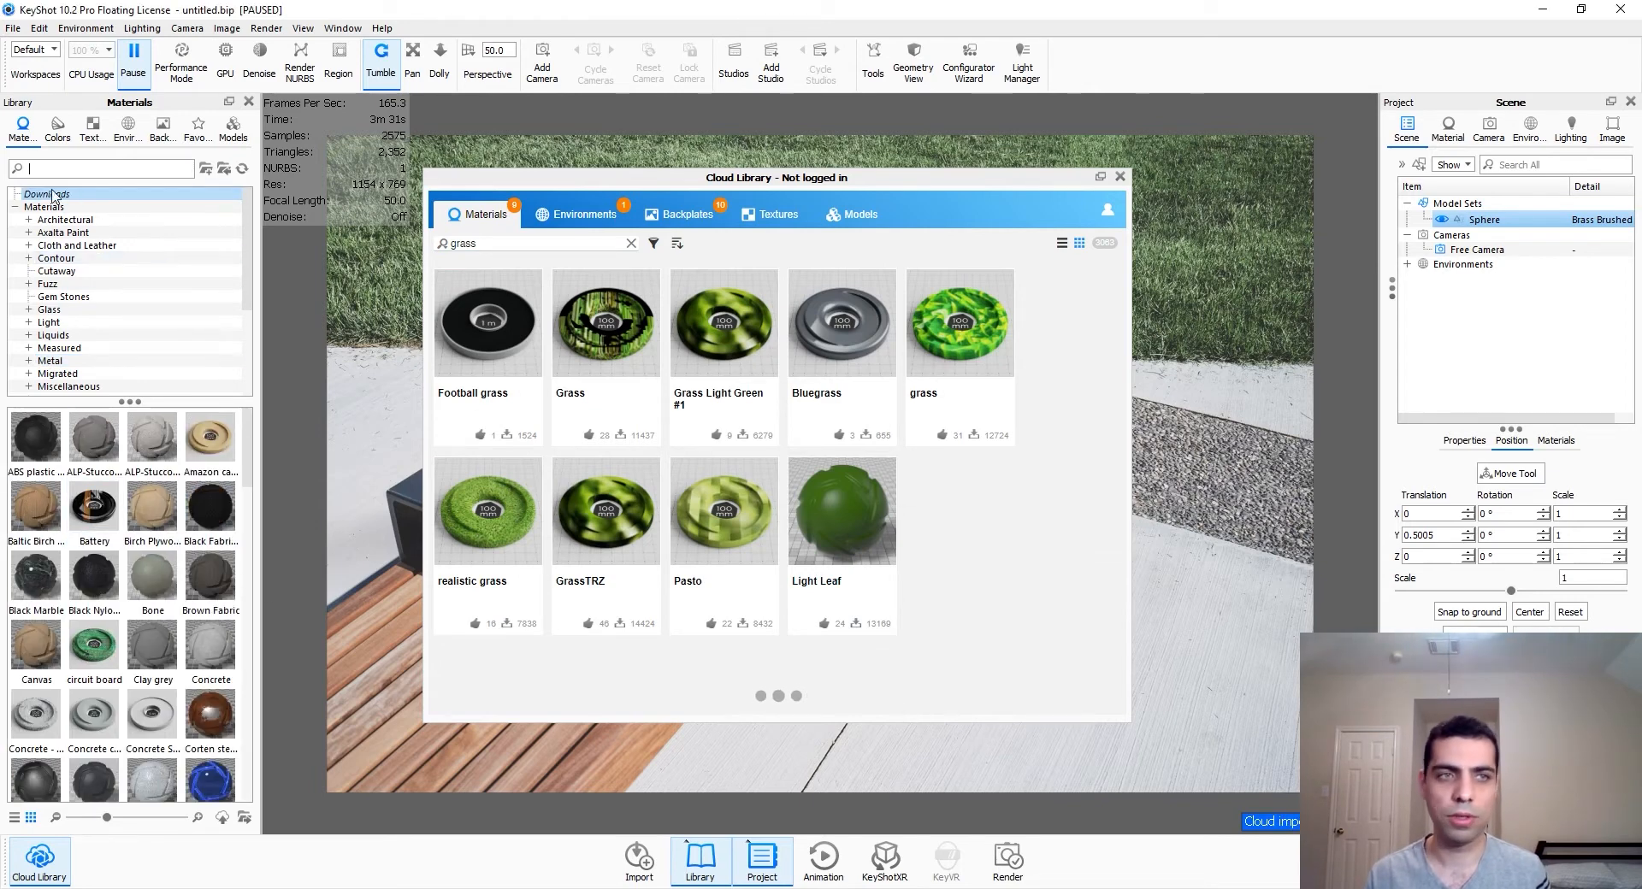
click(1119, 176)
Step: Find the Light Leaf material among the downloads by searching "light lea" and apply it to the sphere with rendering resumed
click(109, 170)
text(light)
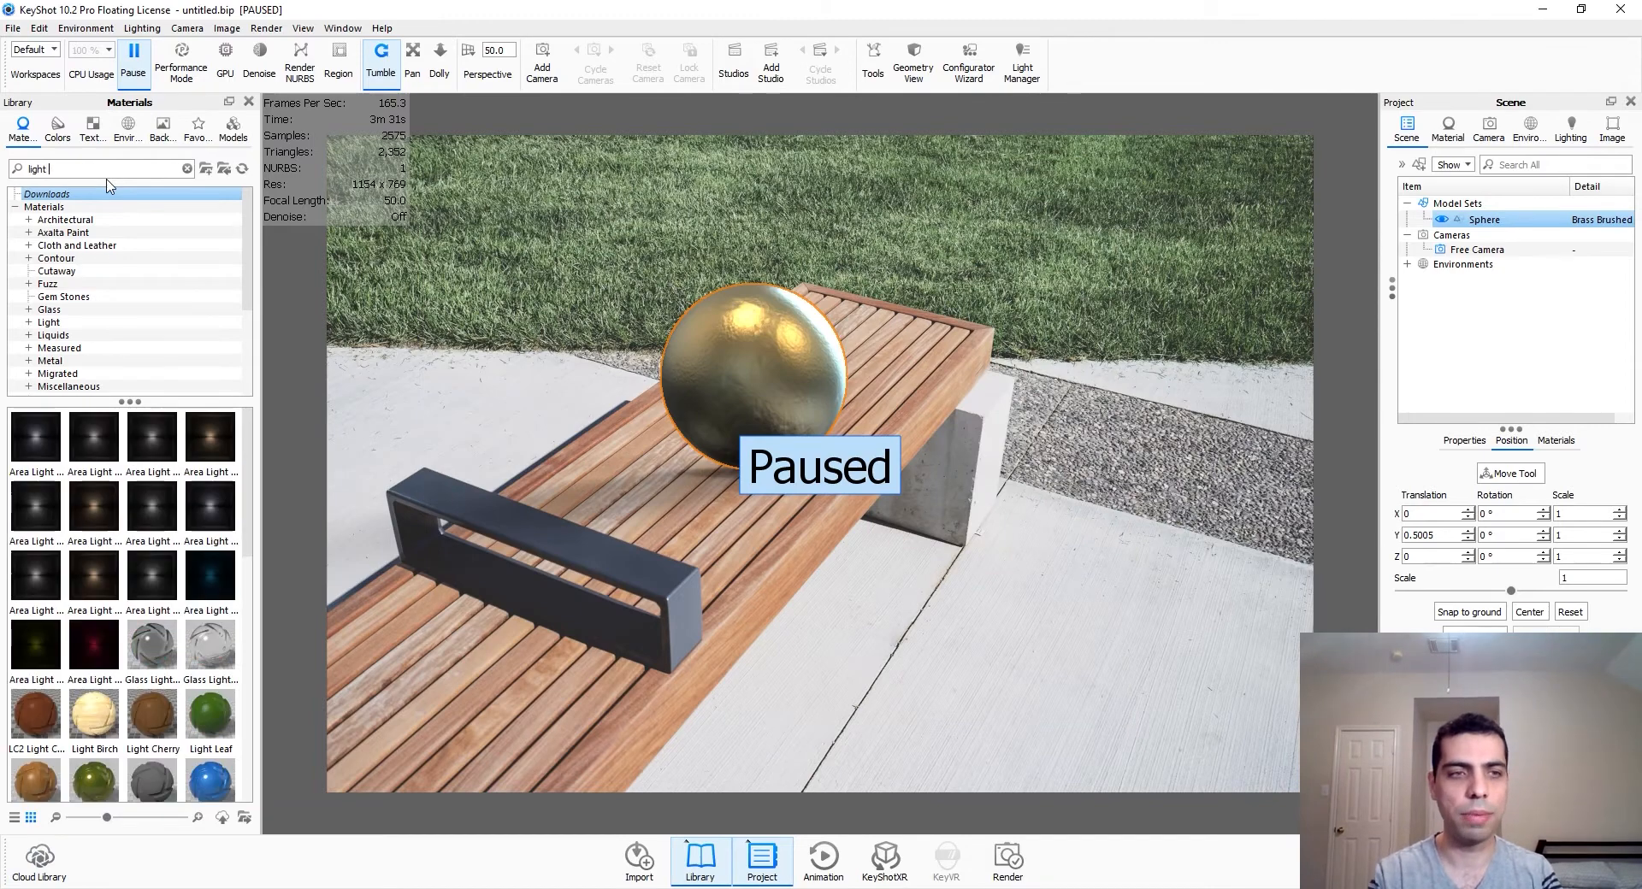
text( lea)
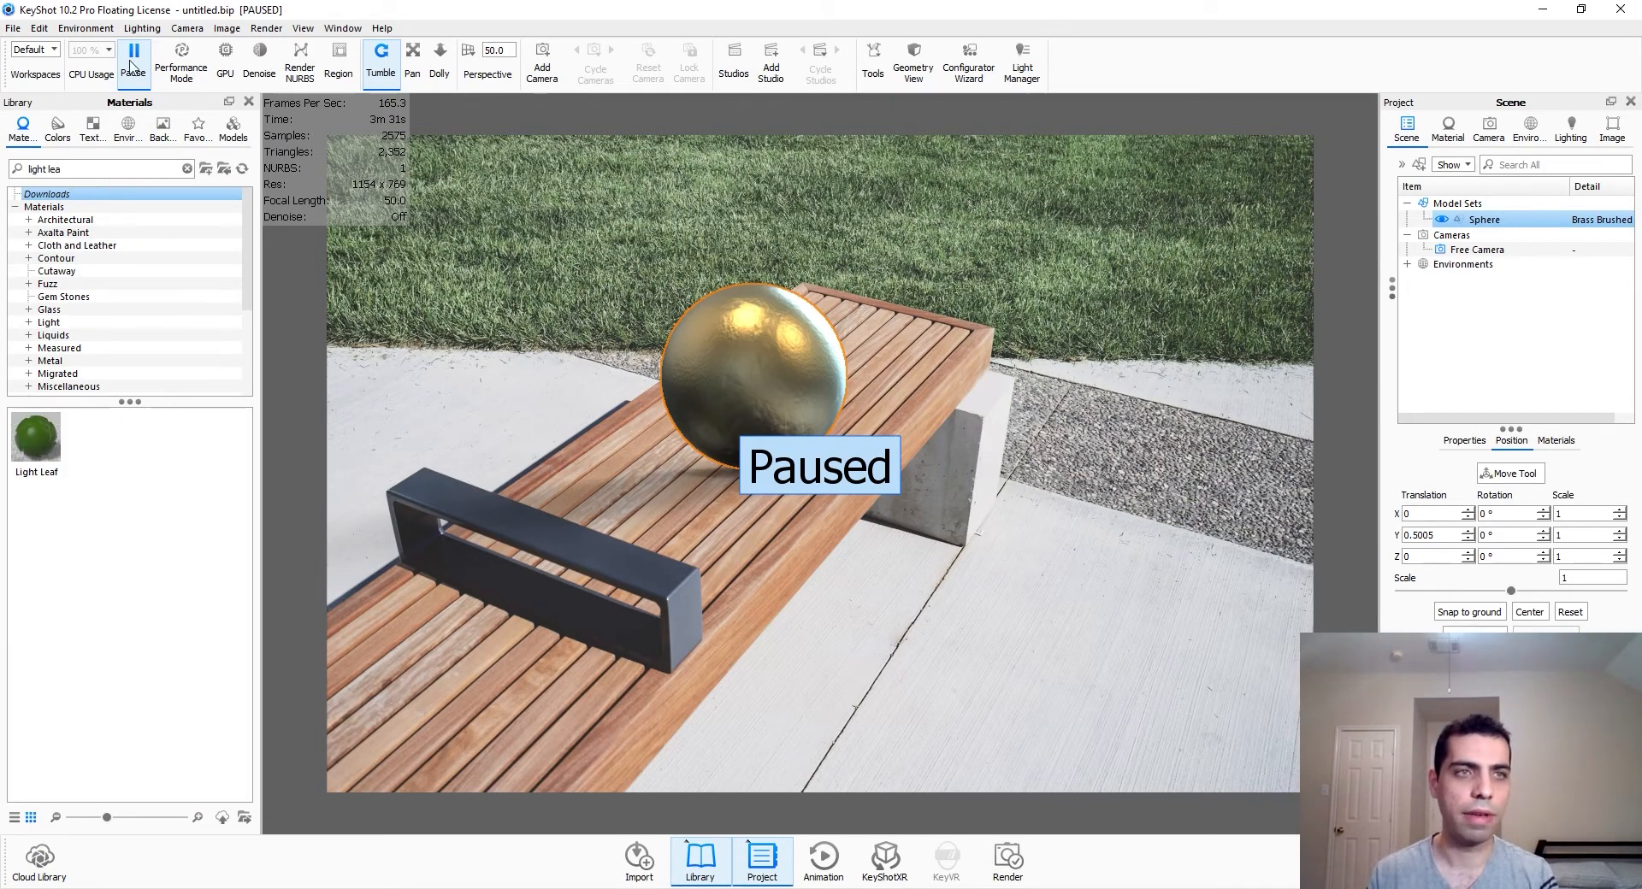
drag(33, 435, 739, 399)
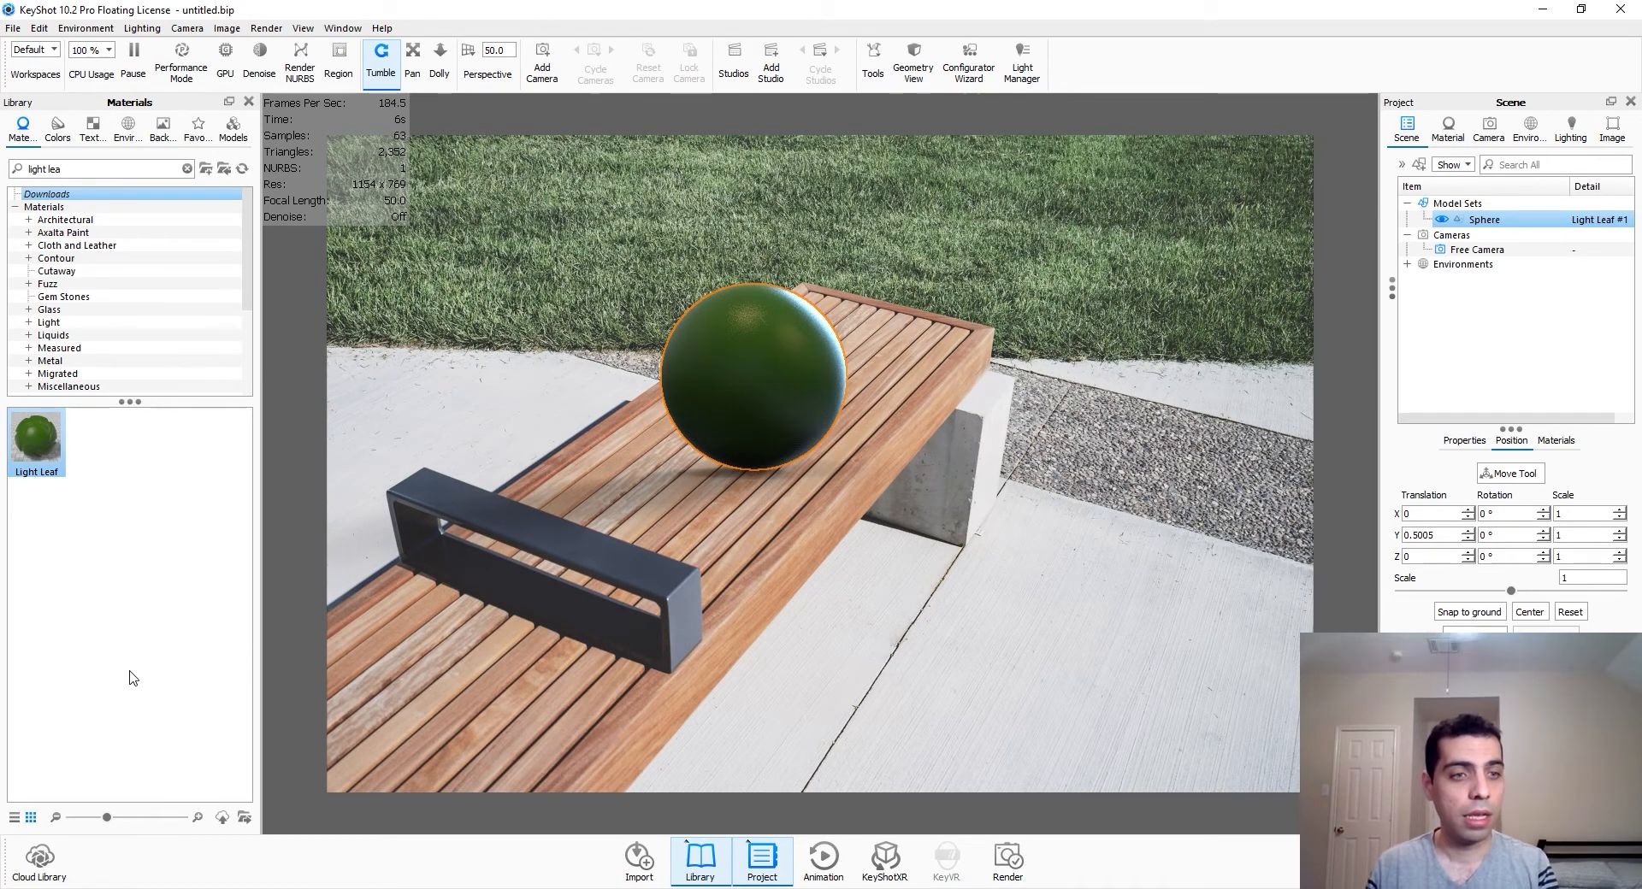
Step: Clear the search text in the materials library
click(73, 174)
key(BackSpace)
key(BackSpace)
key(BackSpace)
key(BackSpace)
key(BackSpace)
key(BackSpace)
key(BackSpace)
key(BackSpace)
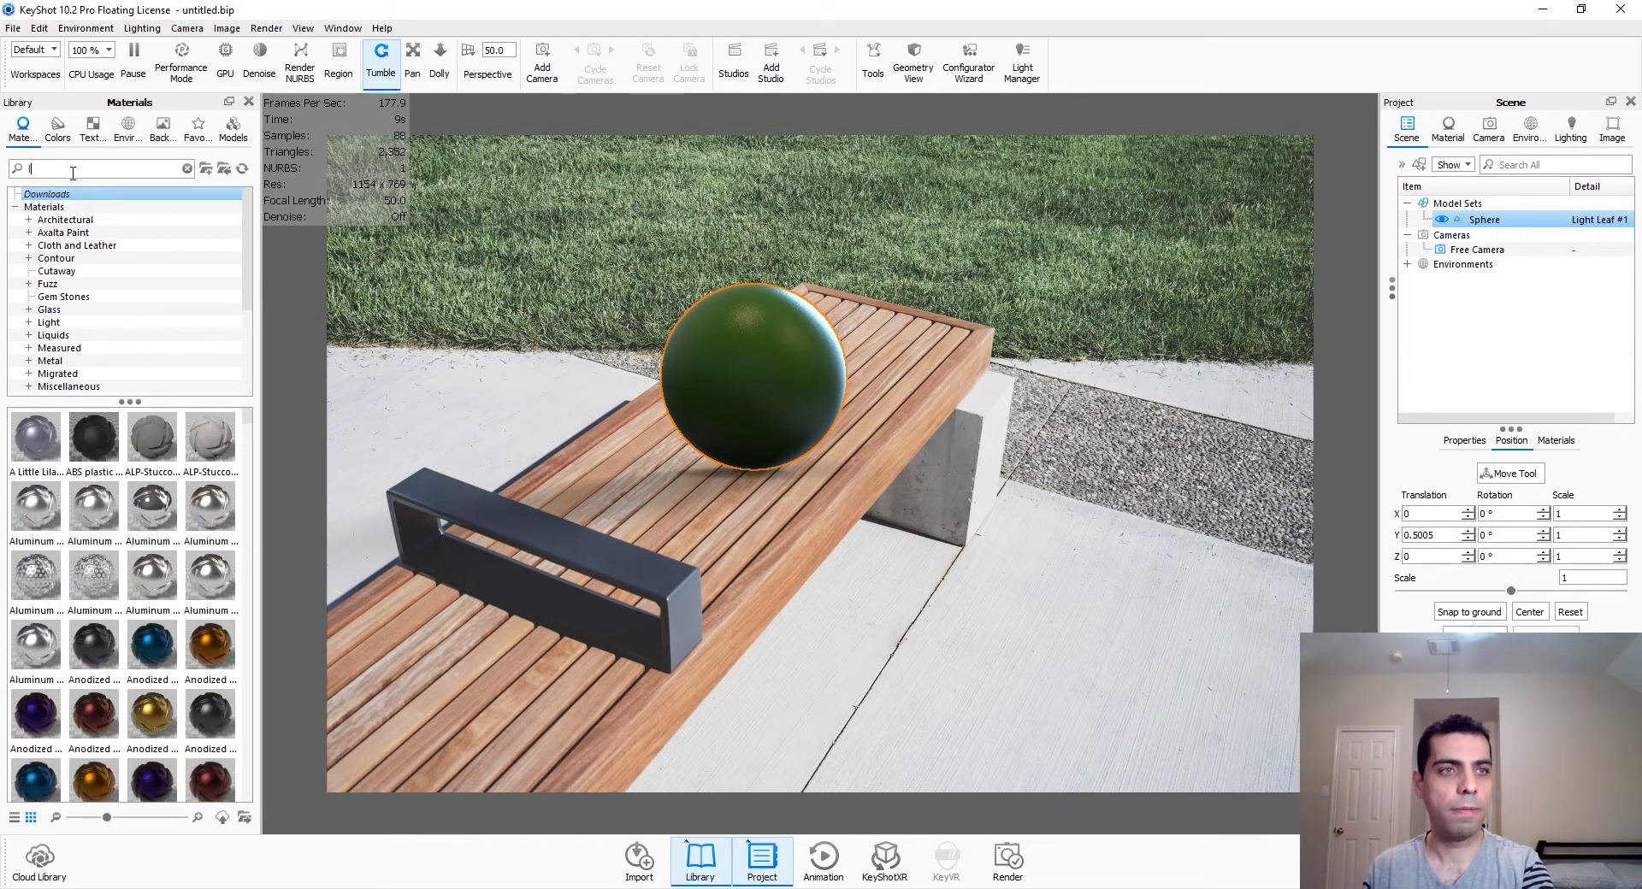
key(BackSpace)
Step: Browse the Cloud Library's environments and backplates for "grass" and view the local library's downloaded environments
click(38, 857)
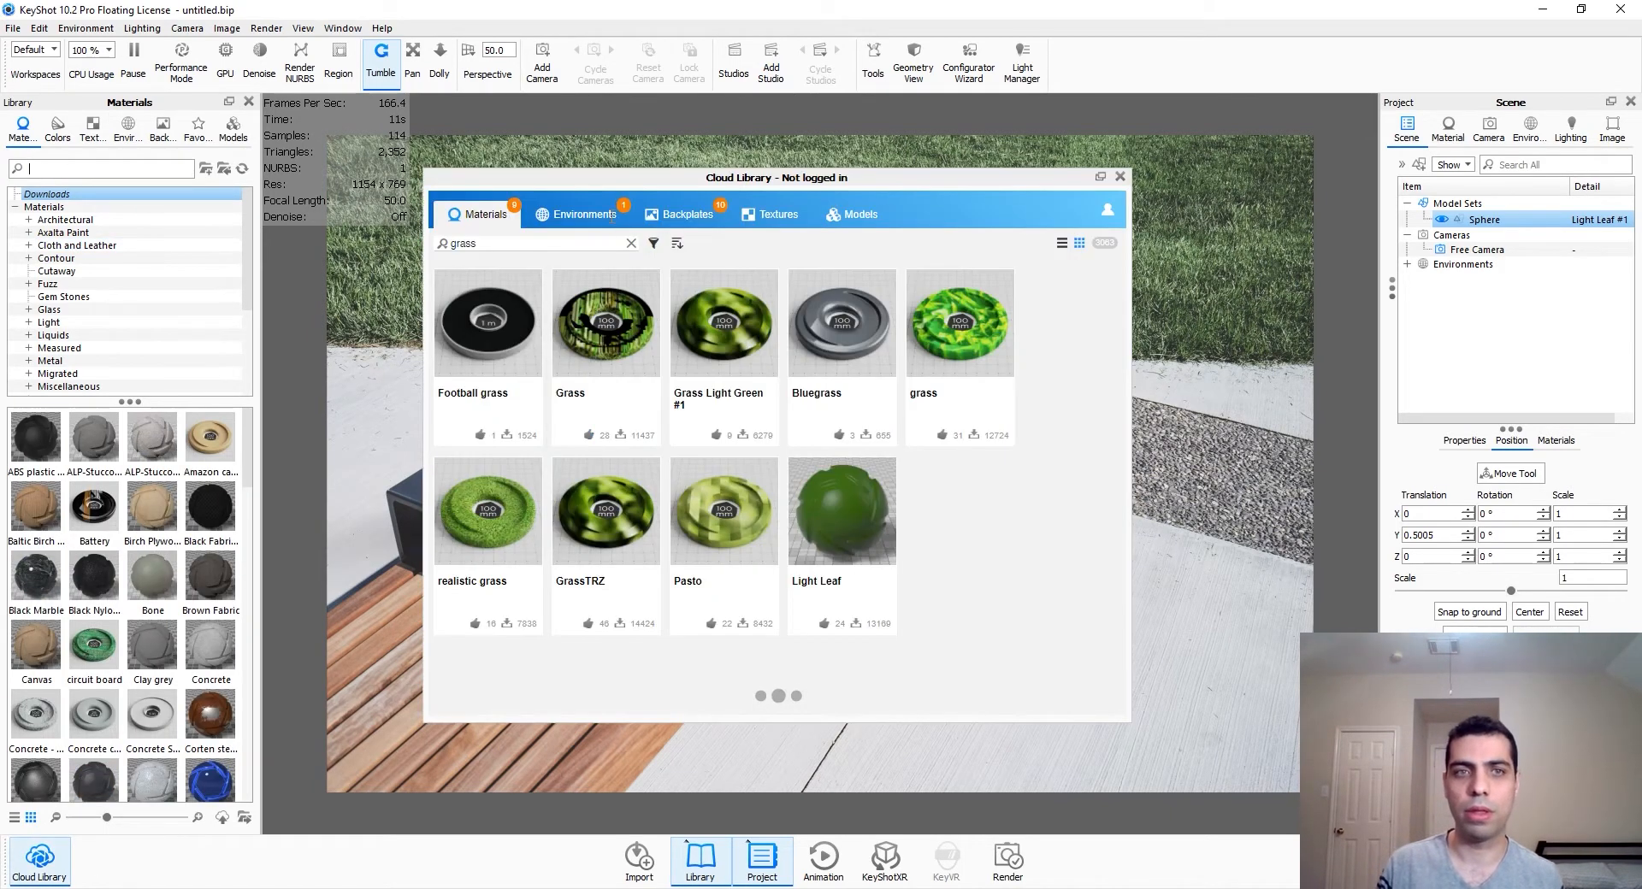
click(571, 213)
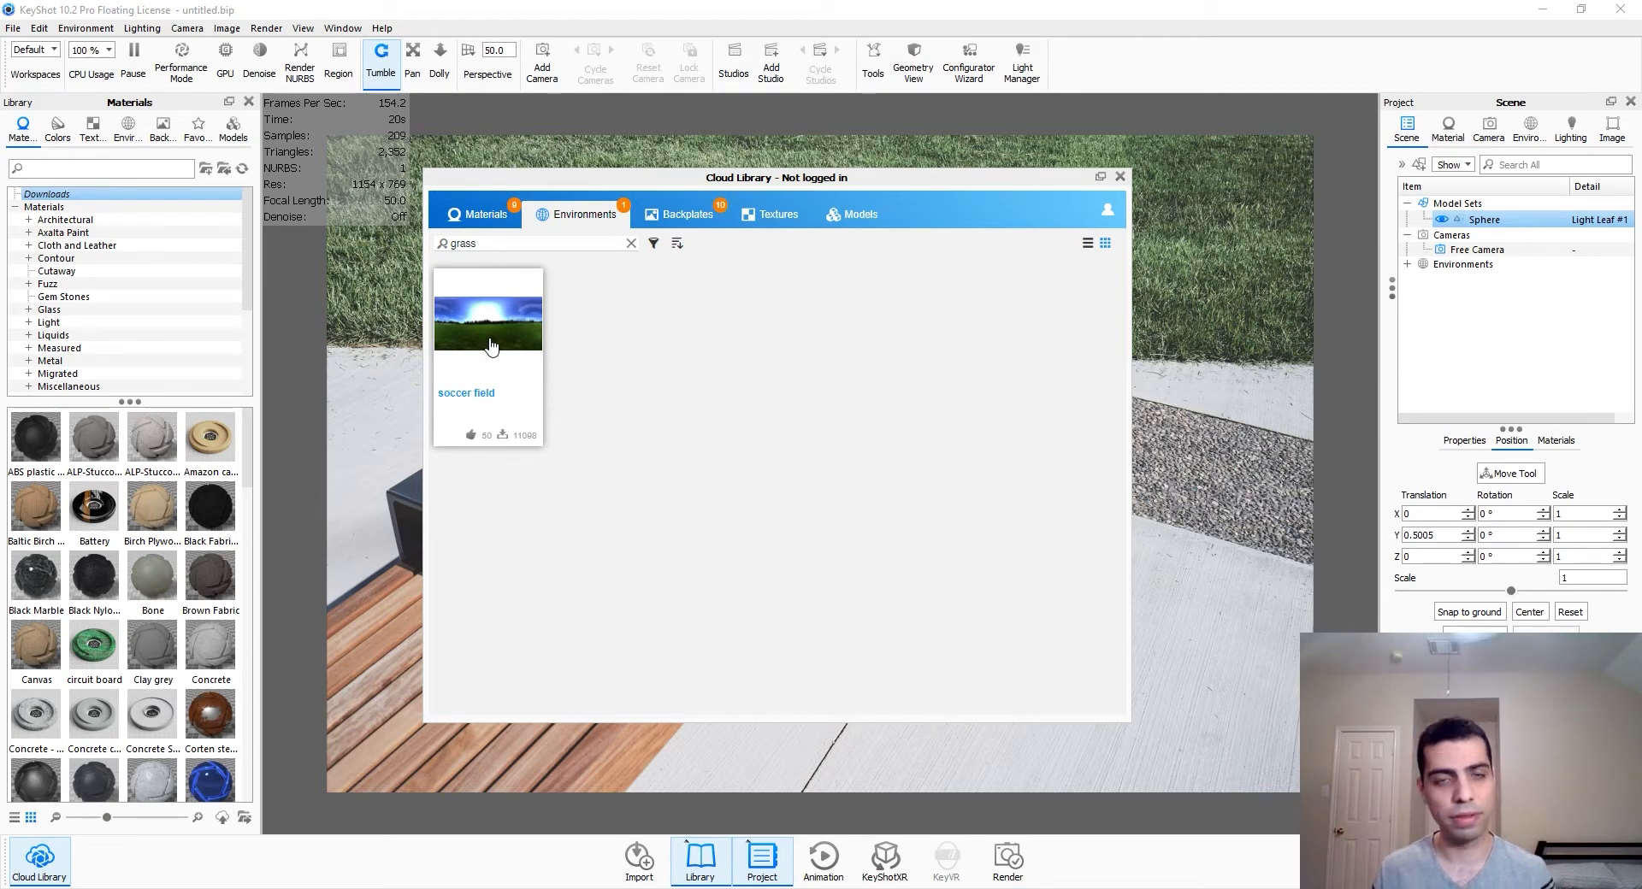
click(58, 130)
click(128, 130)
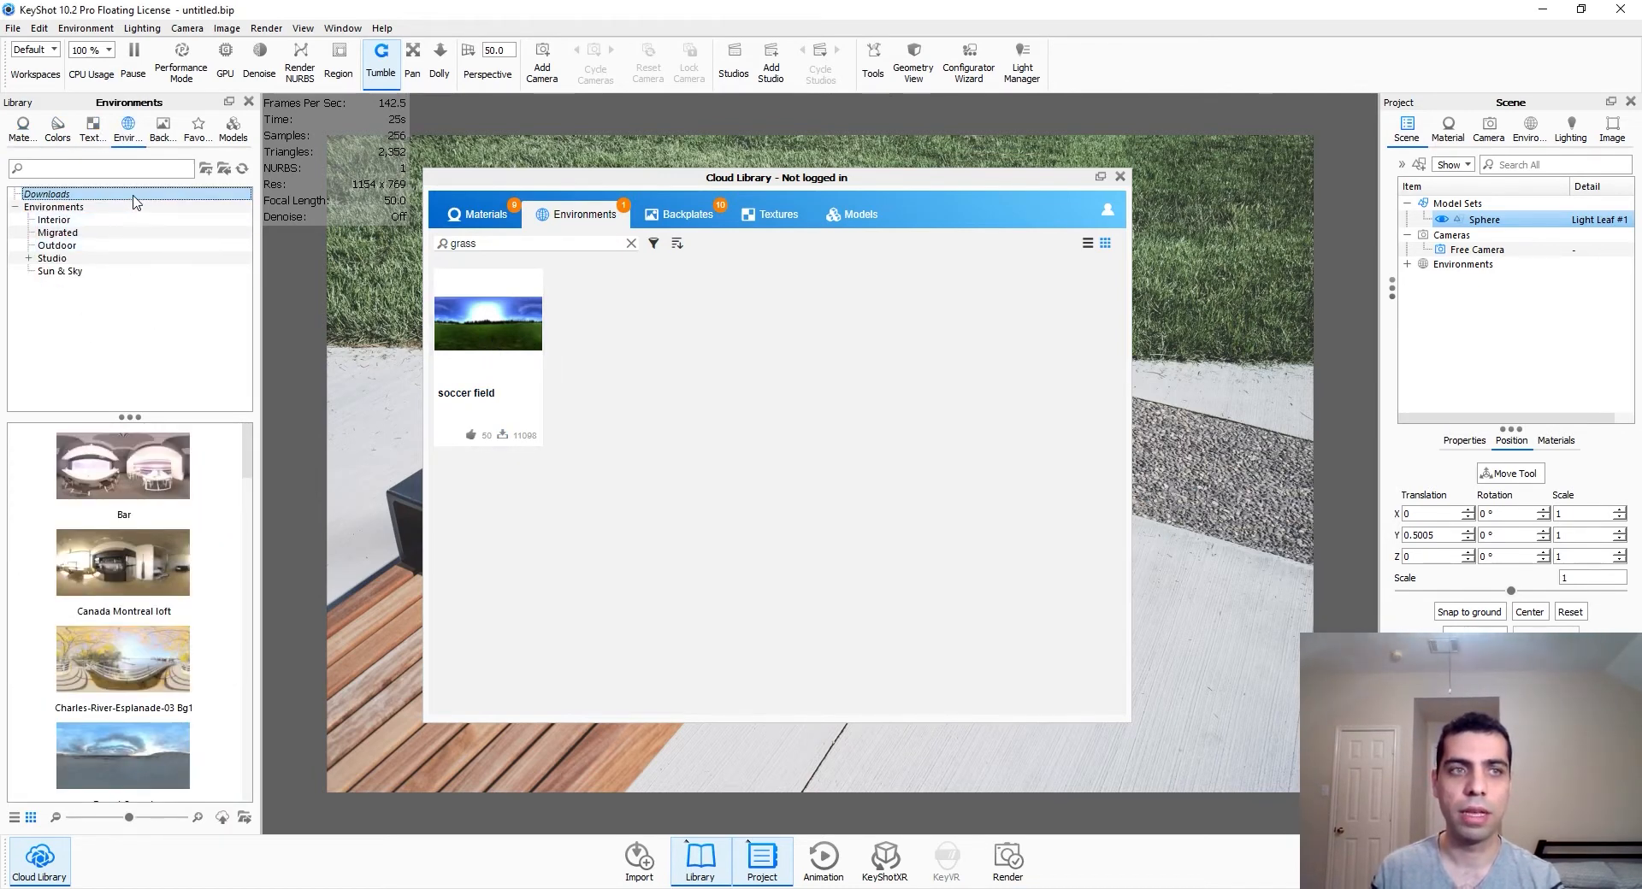
click(682, 215)
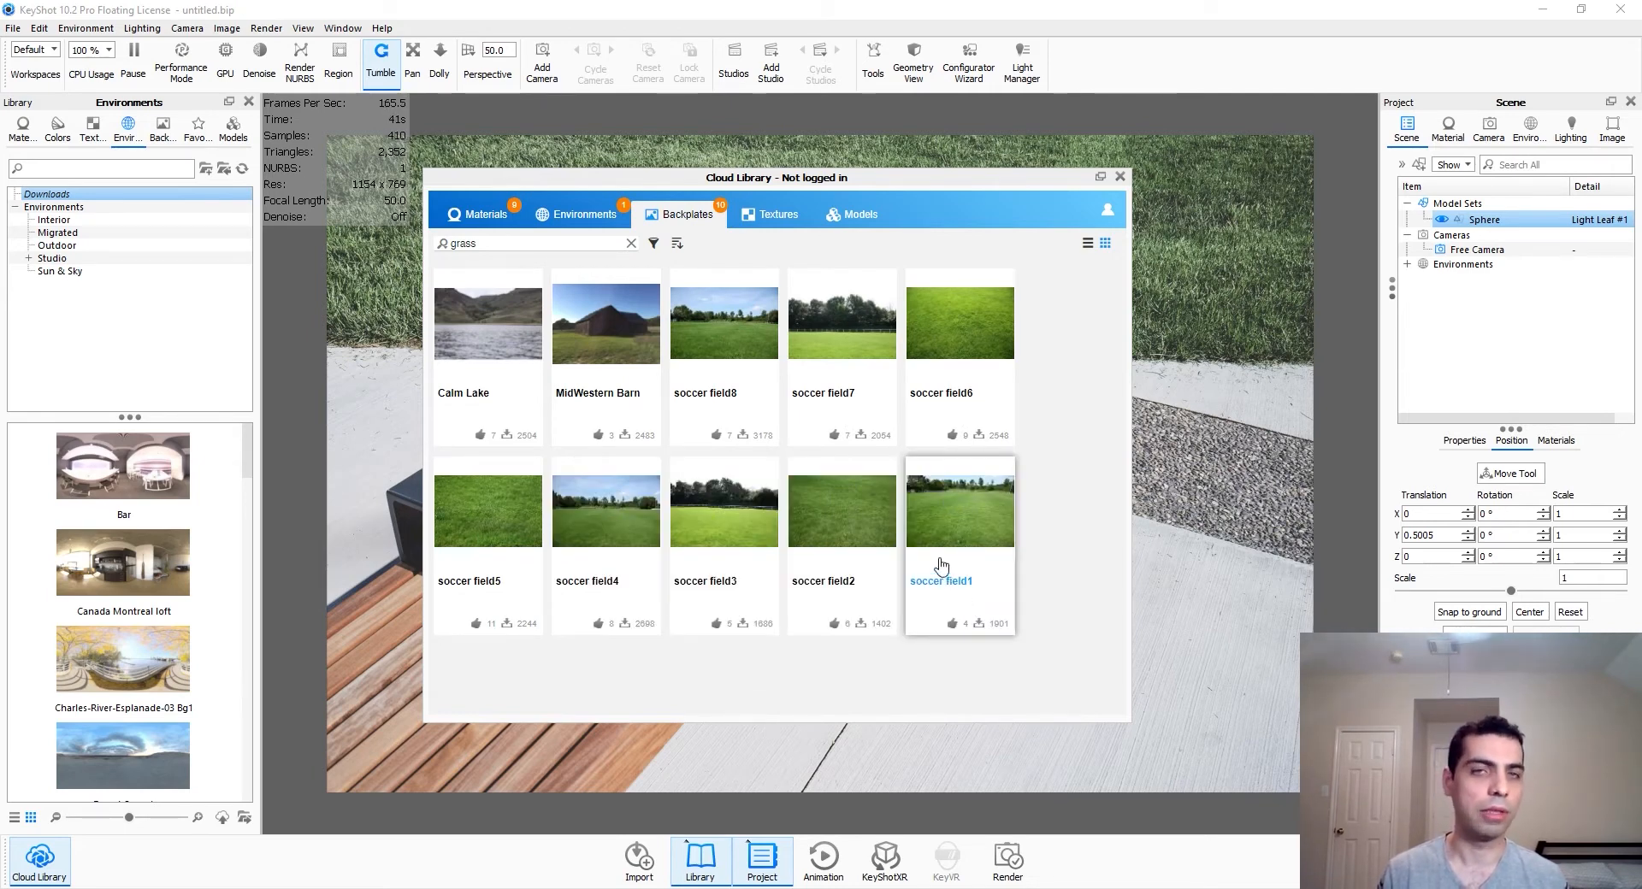
Step: Search the Cloud Library's textures and models for "fabric", and clear the search to browse all available models
click(763, 229)
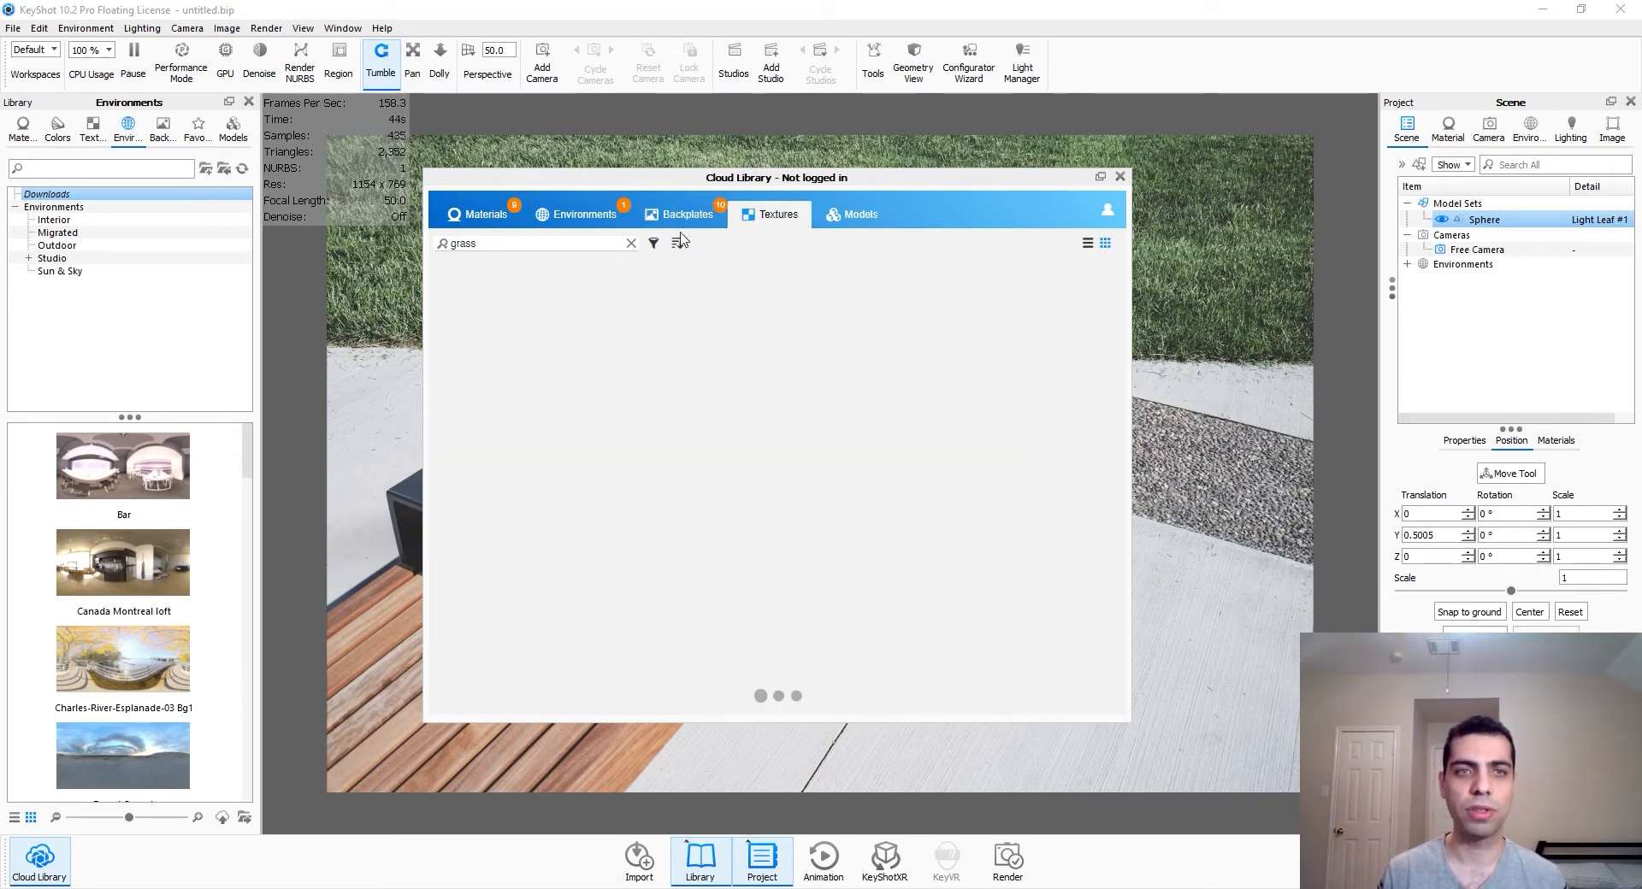
double_click(537, 242)
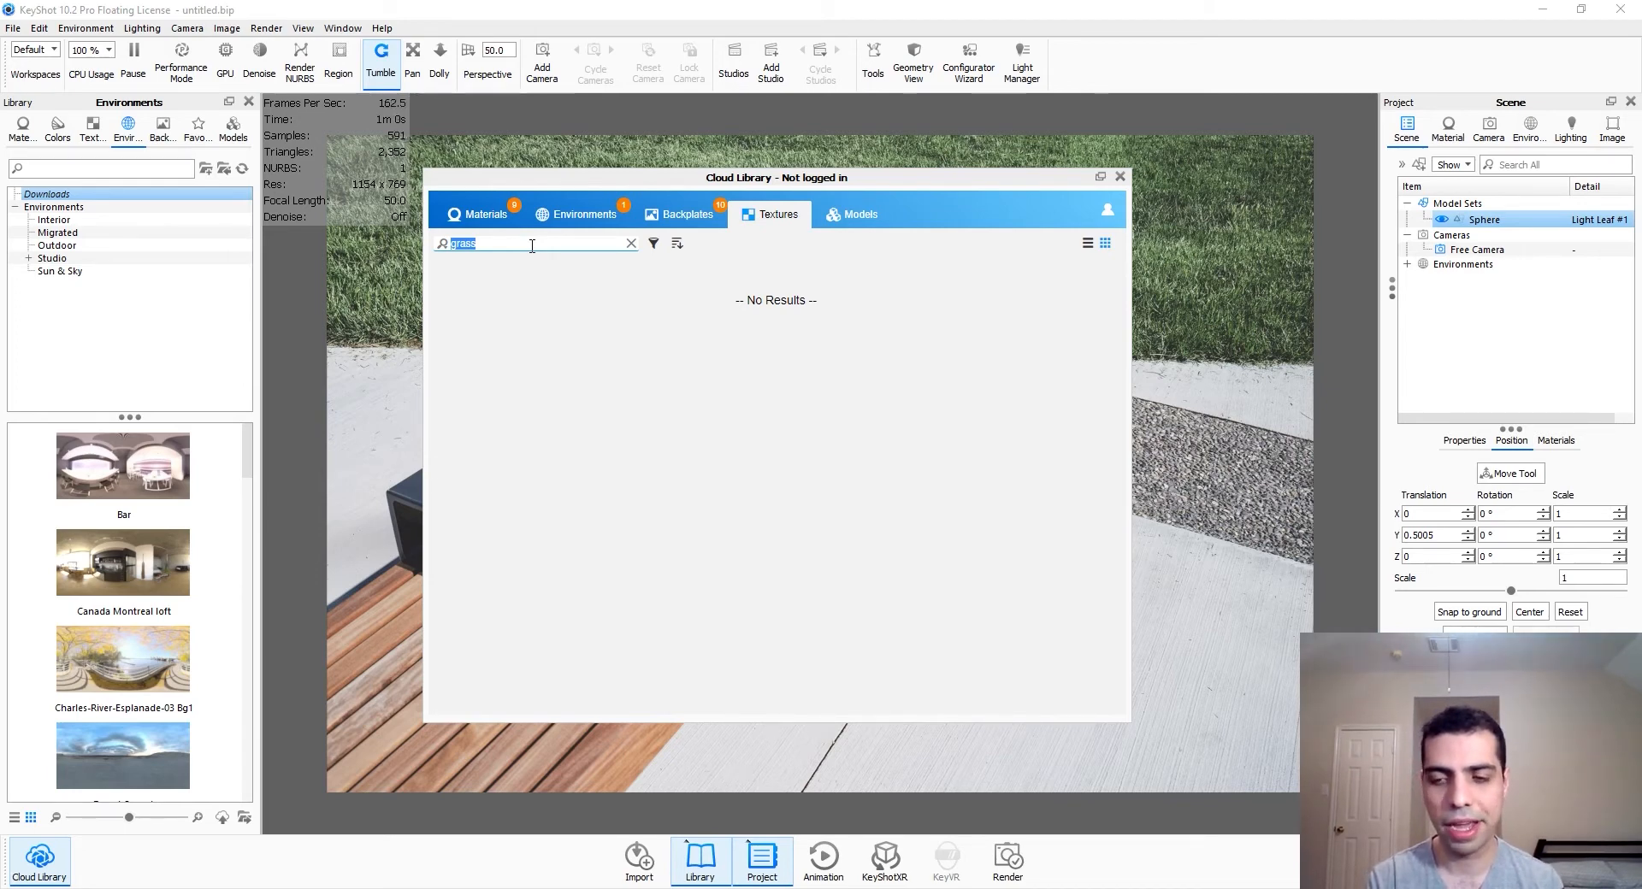
text(fabric)
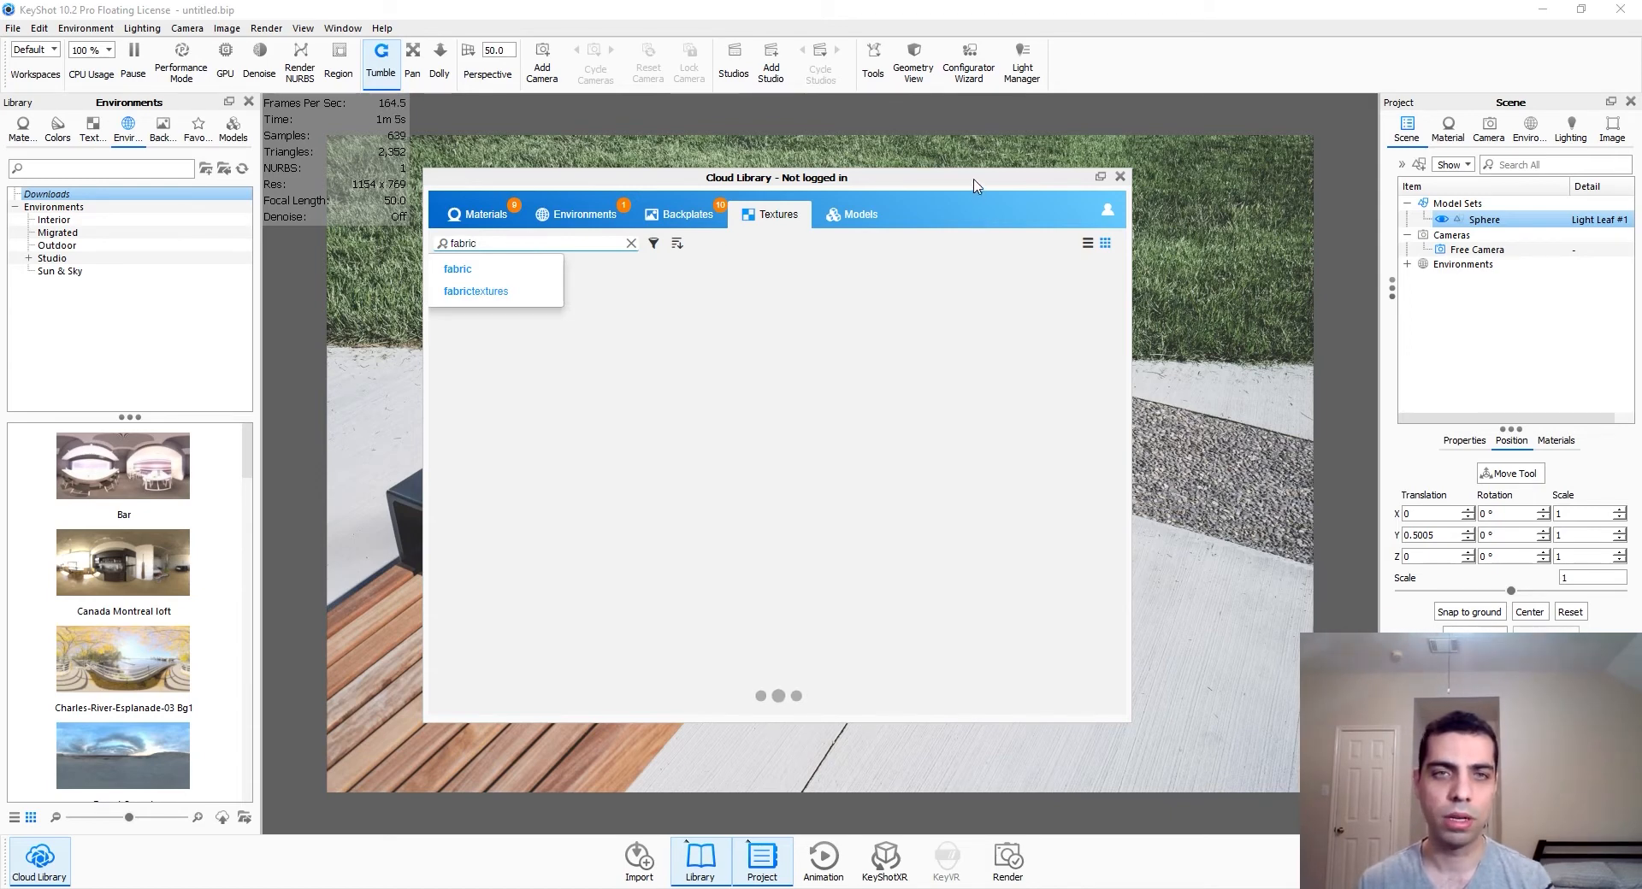
click(547, 270)
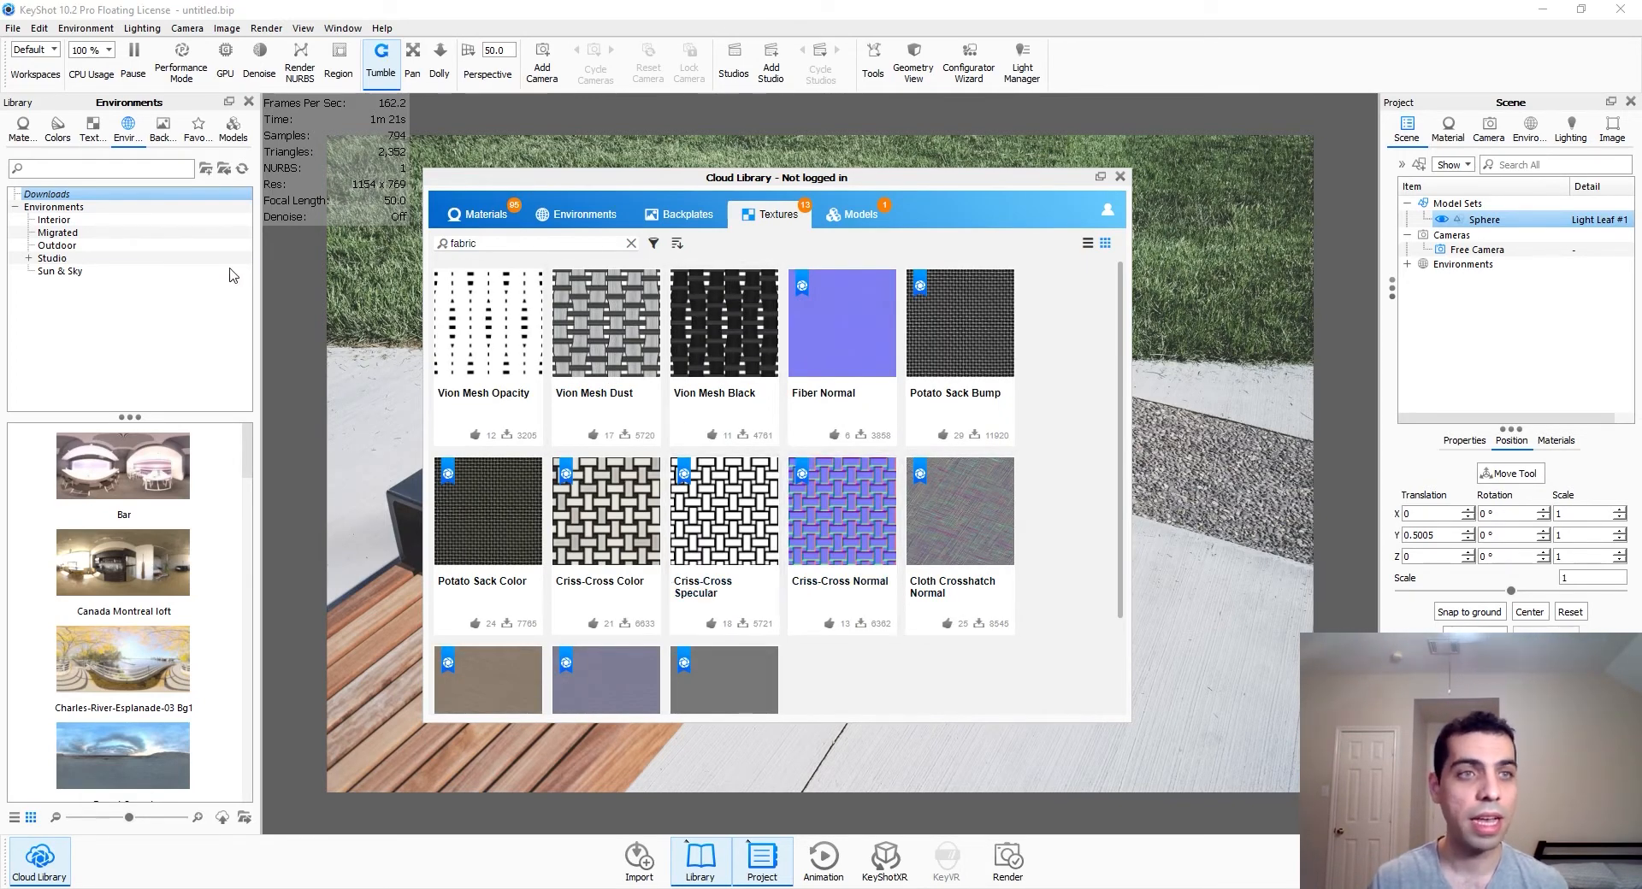
click(96, 128)
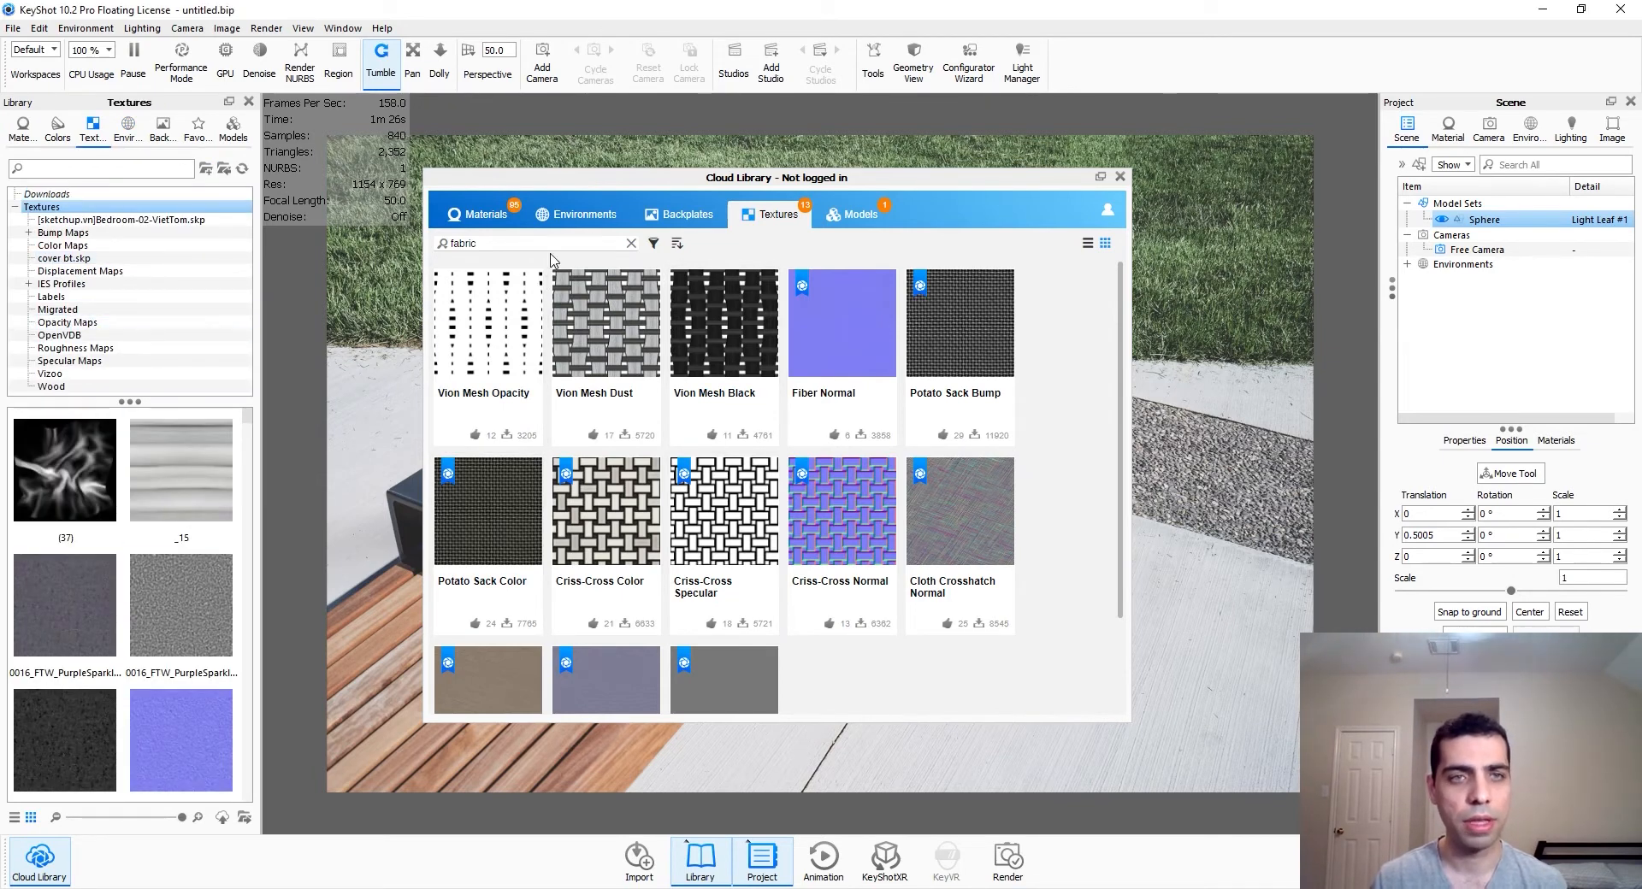
click(853, 220)
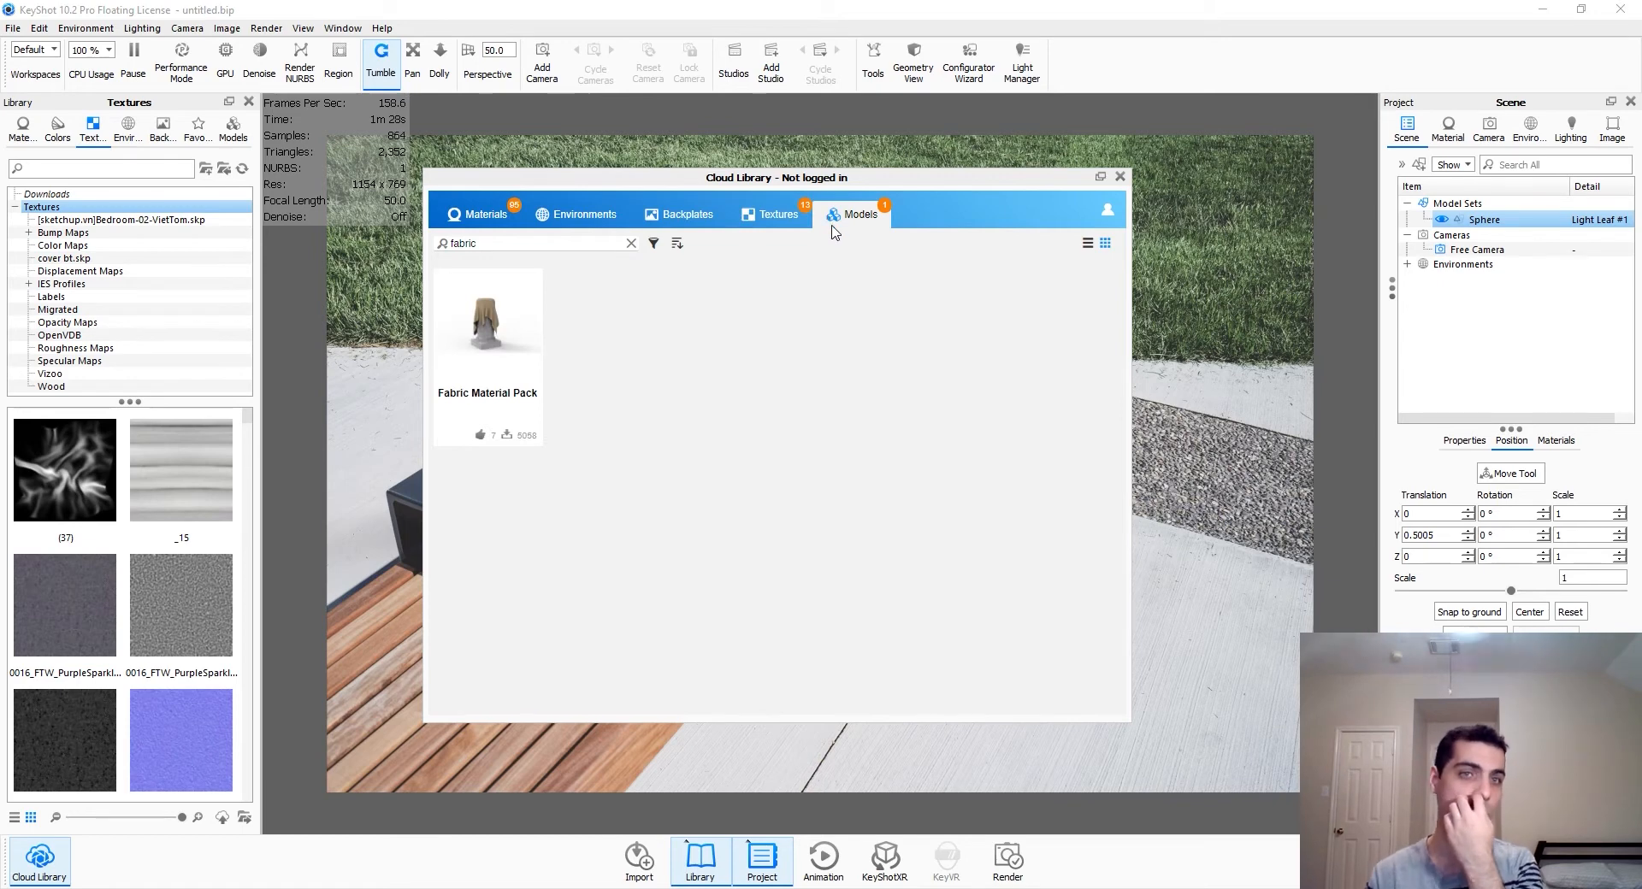
click(631, 245)
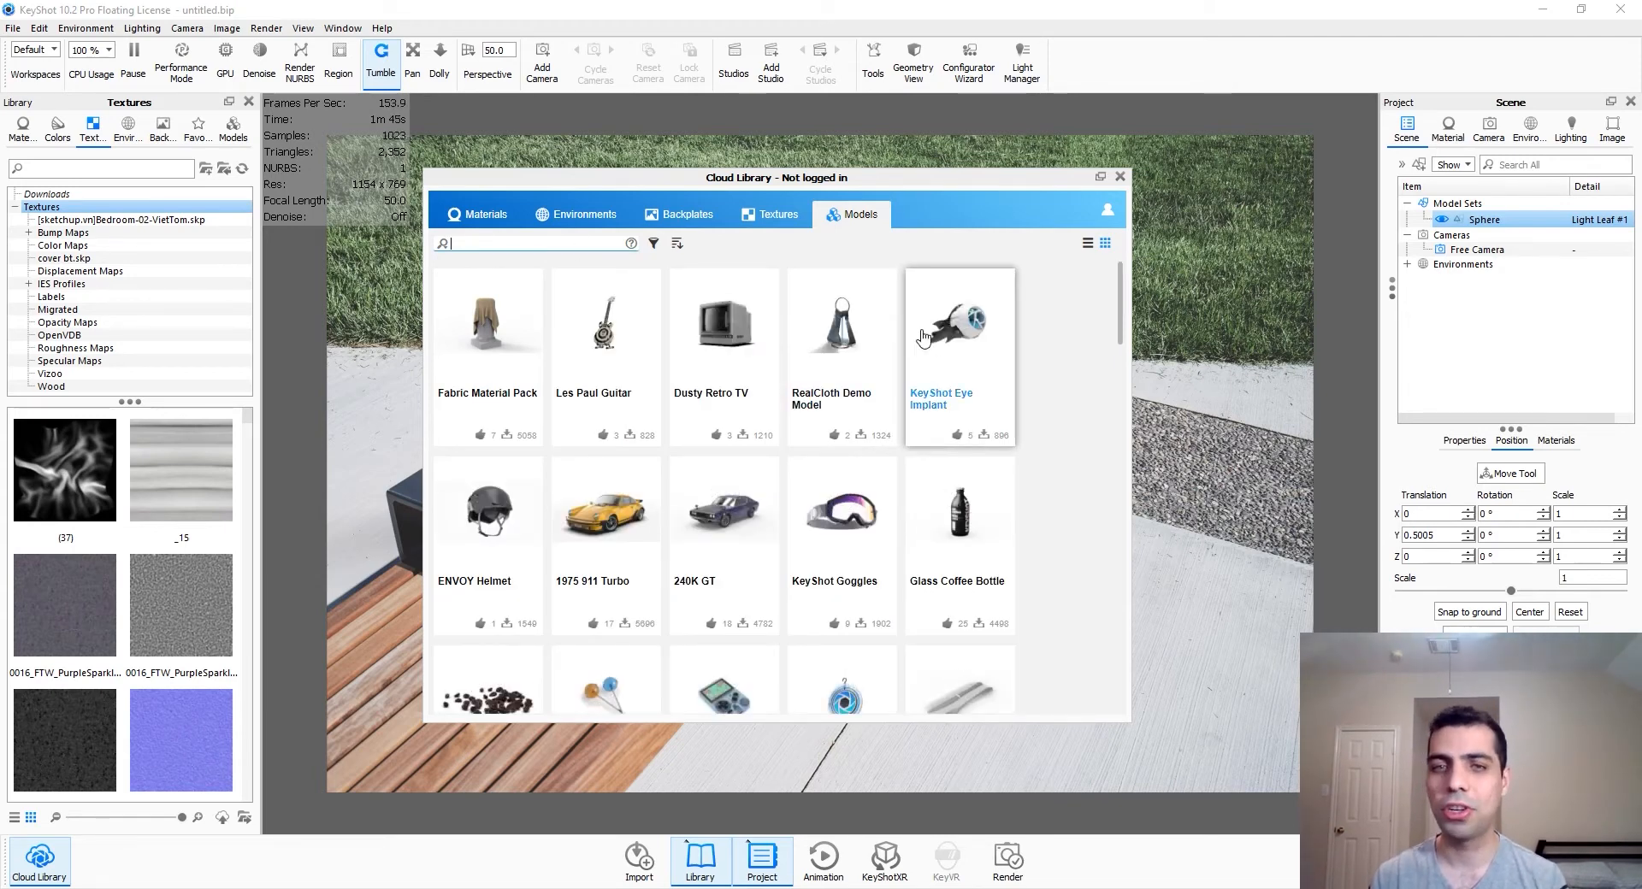
Step: Examine the details of the KeyShot Eye Implant, Dusty Retro TV and KeyShot Goggles models in the Cloud Library
click(928, 340)
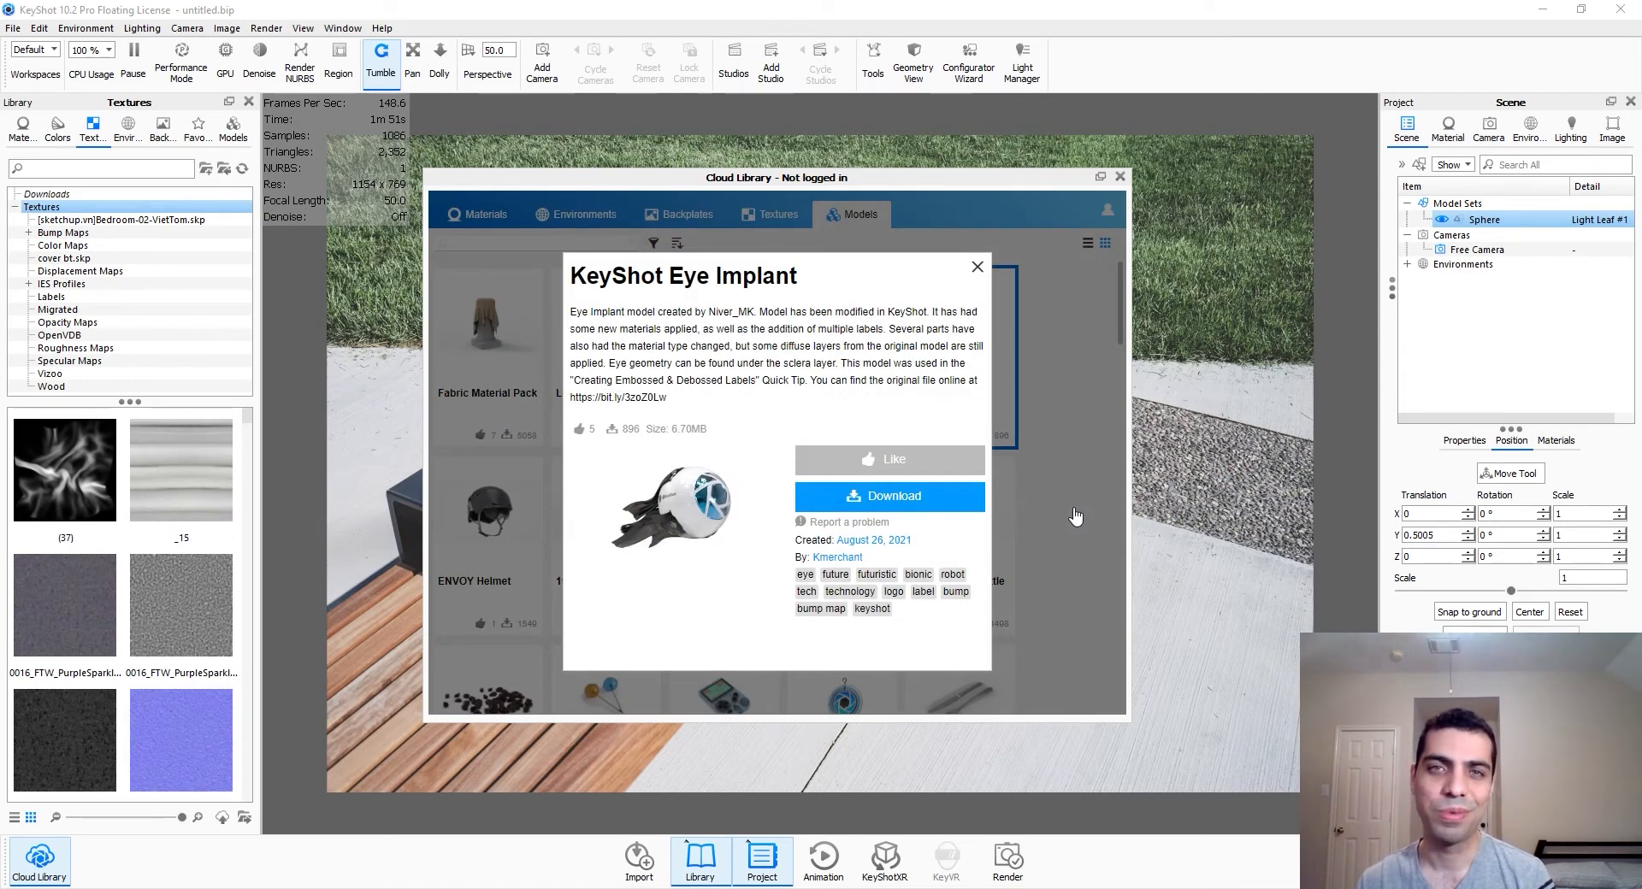
click(1075, 516)
click(724, 359)
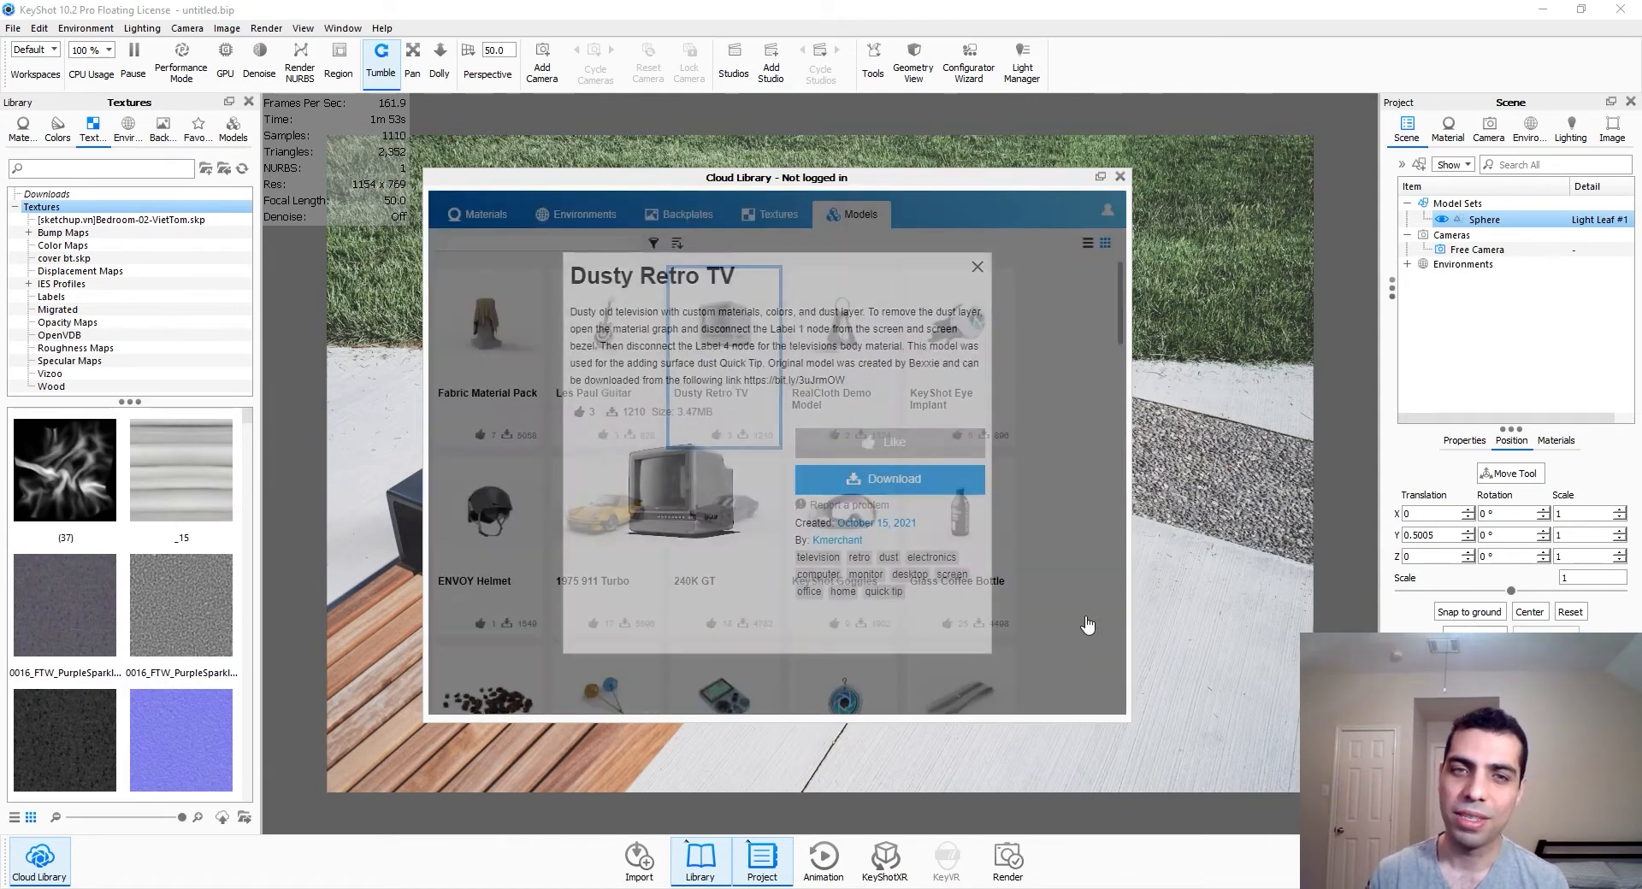
click(881, 547)
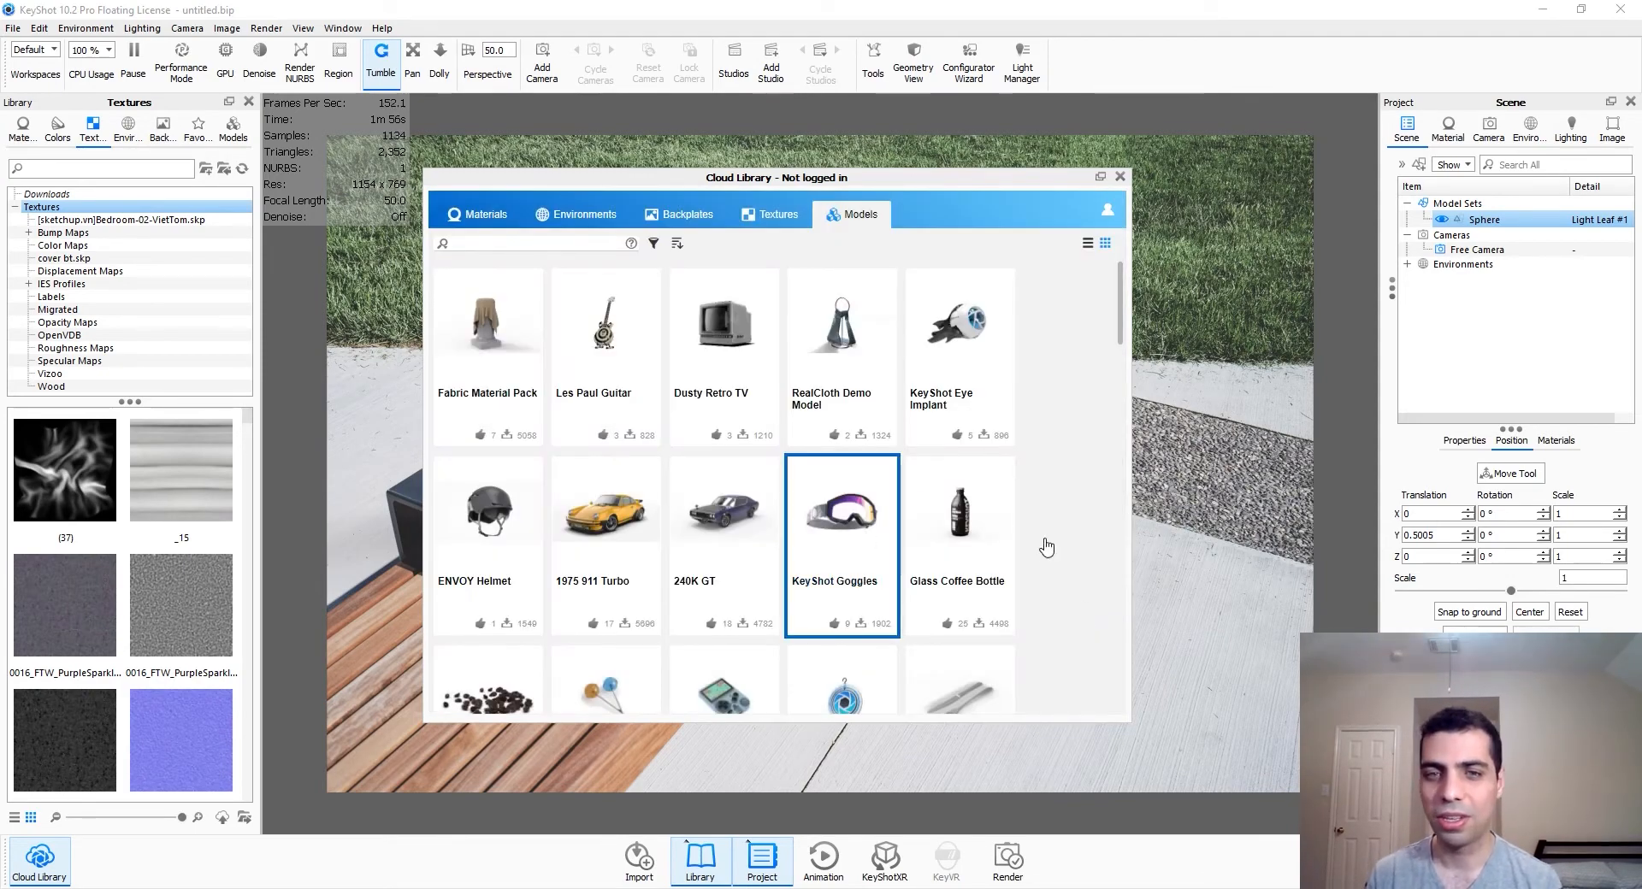
click(1071, 550)
Step: Browse further through the Cloud Library models, examining the ENVOY Helmet and Large Indoor Fern details
scroll(1072, 549, down, 1)
scroll(1071, 550, down, 2)
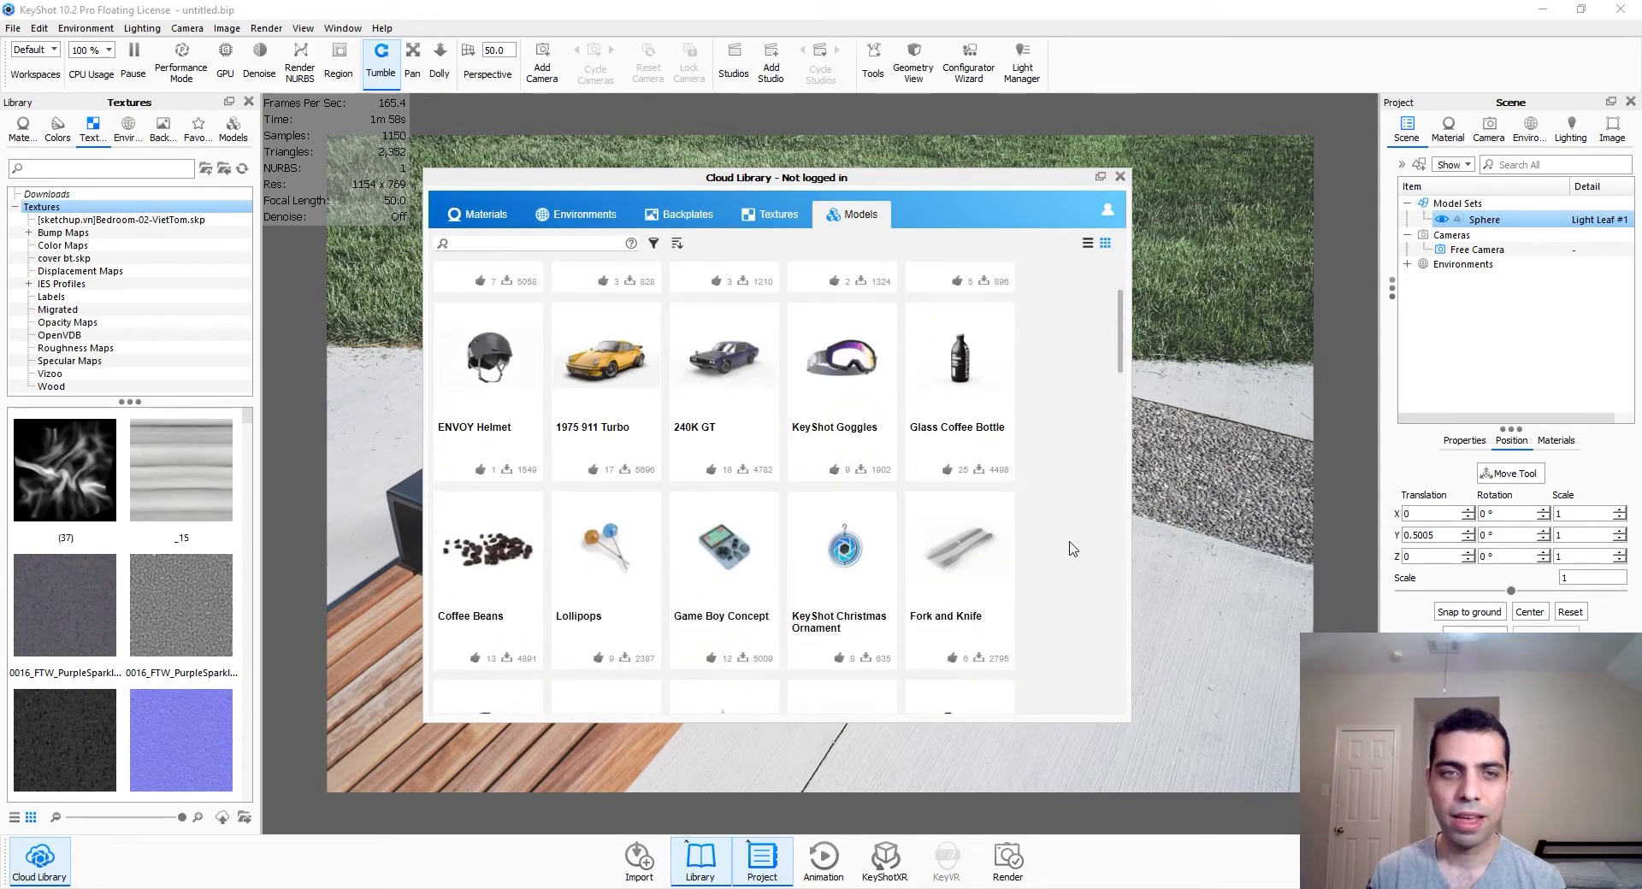
click(492, 376)
click(1050, 510)
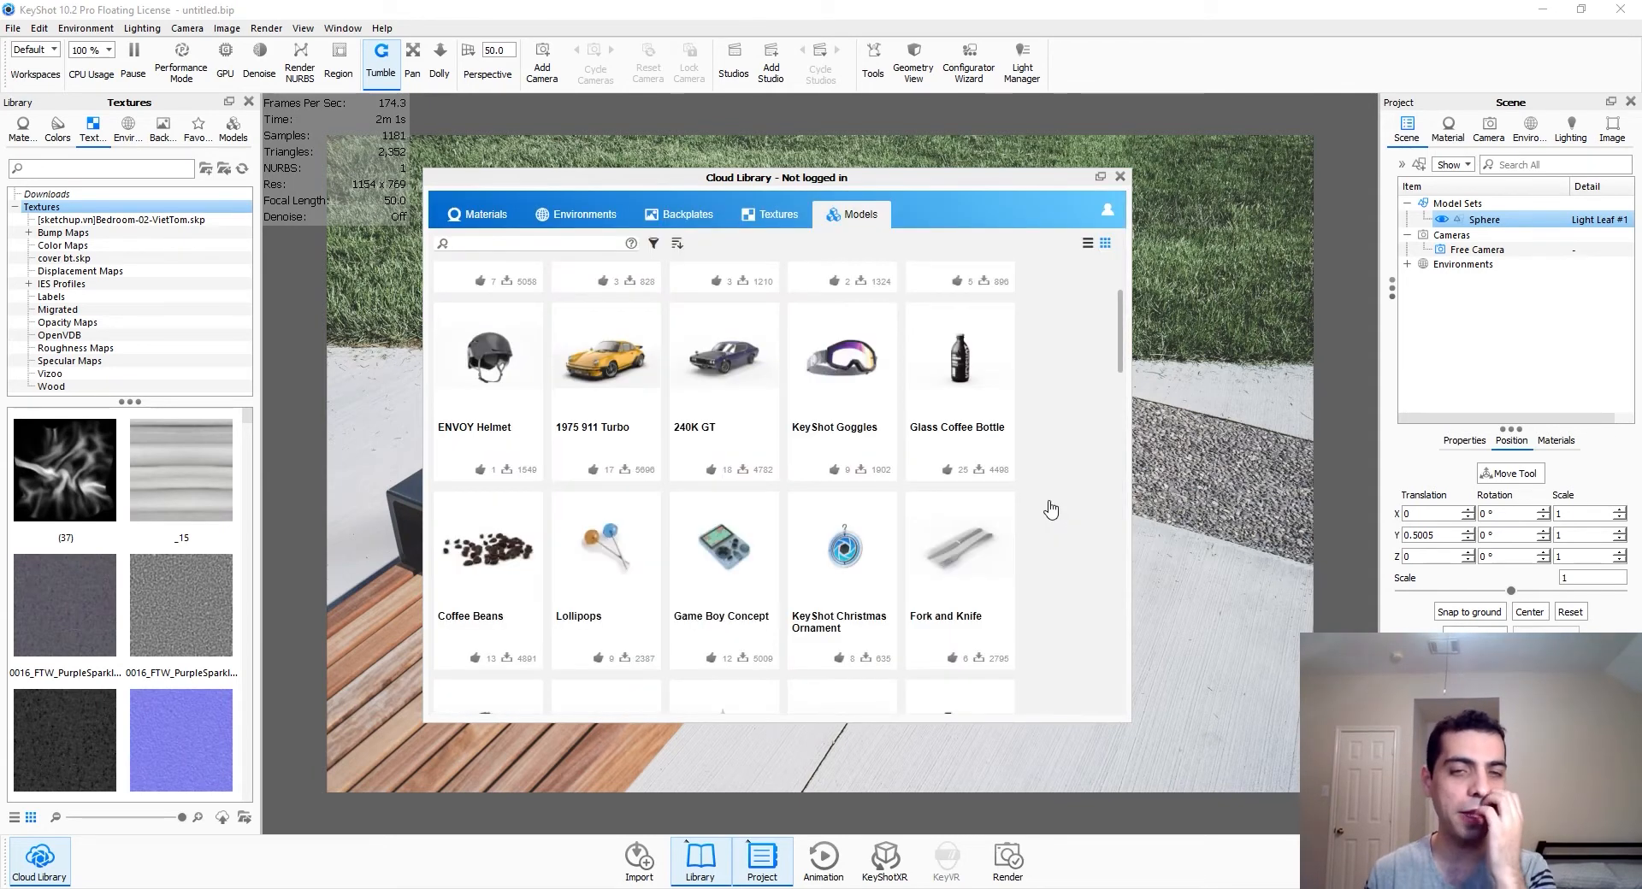
scroll(1051, 511, up, 3)
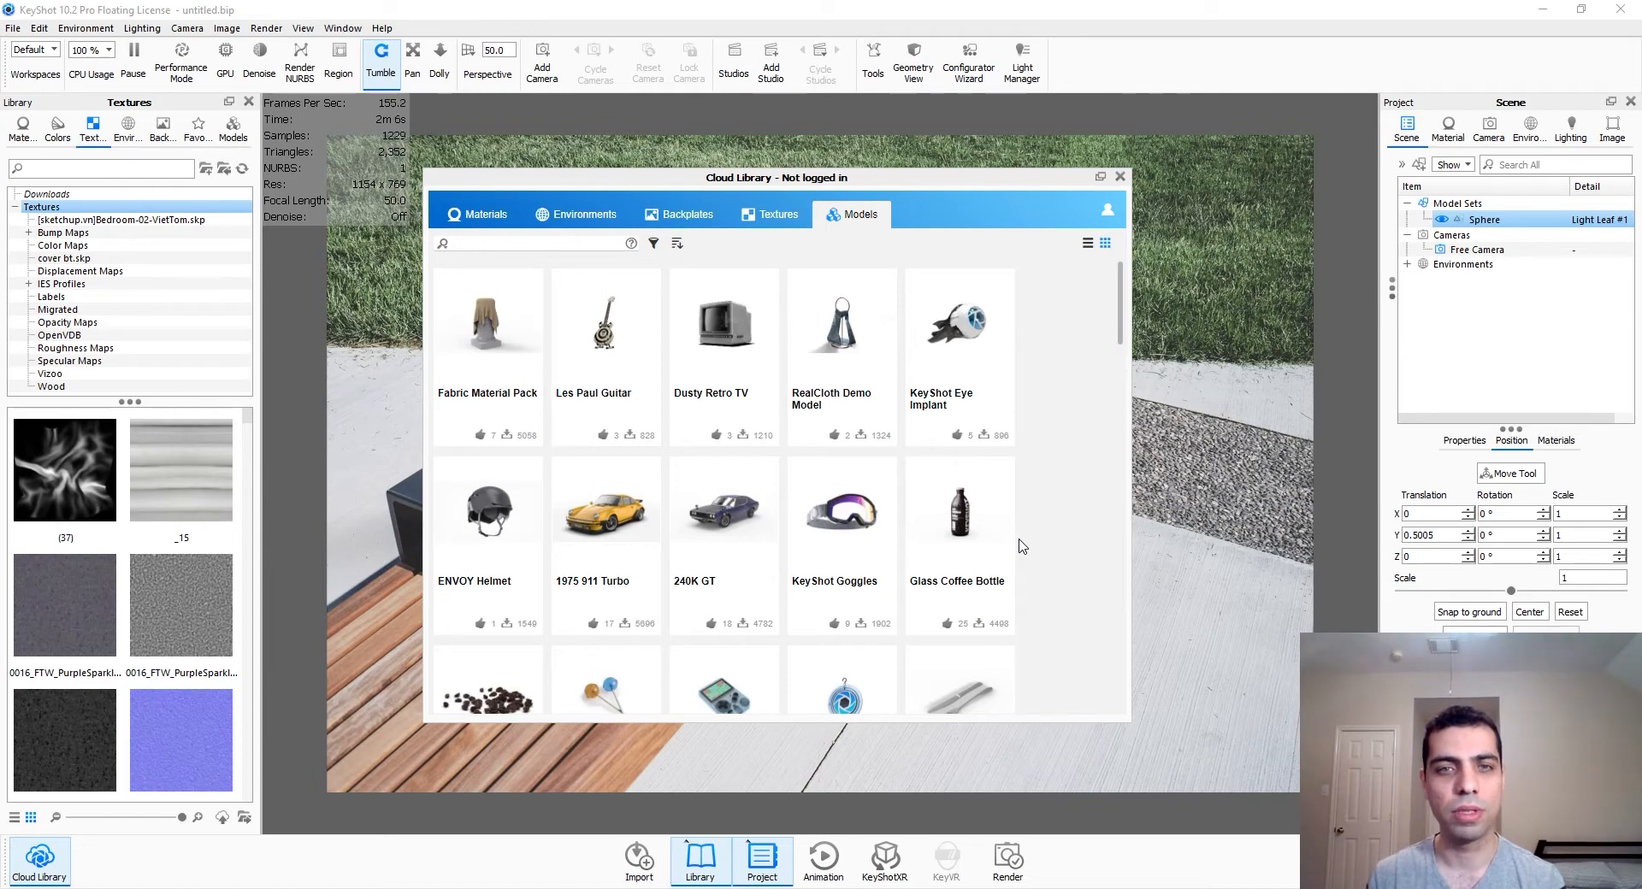
scroll(1023, 546, down, 10)
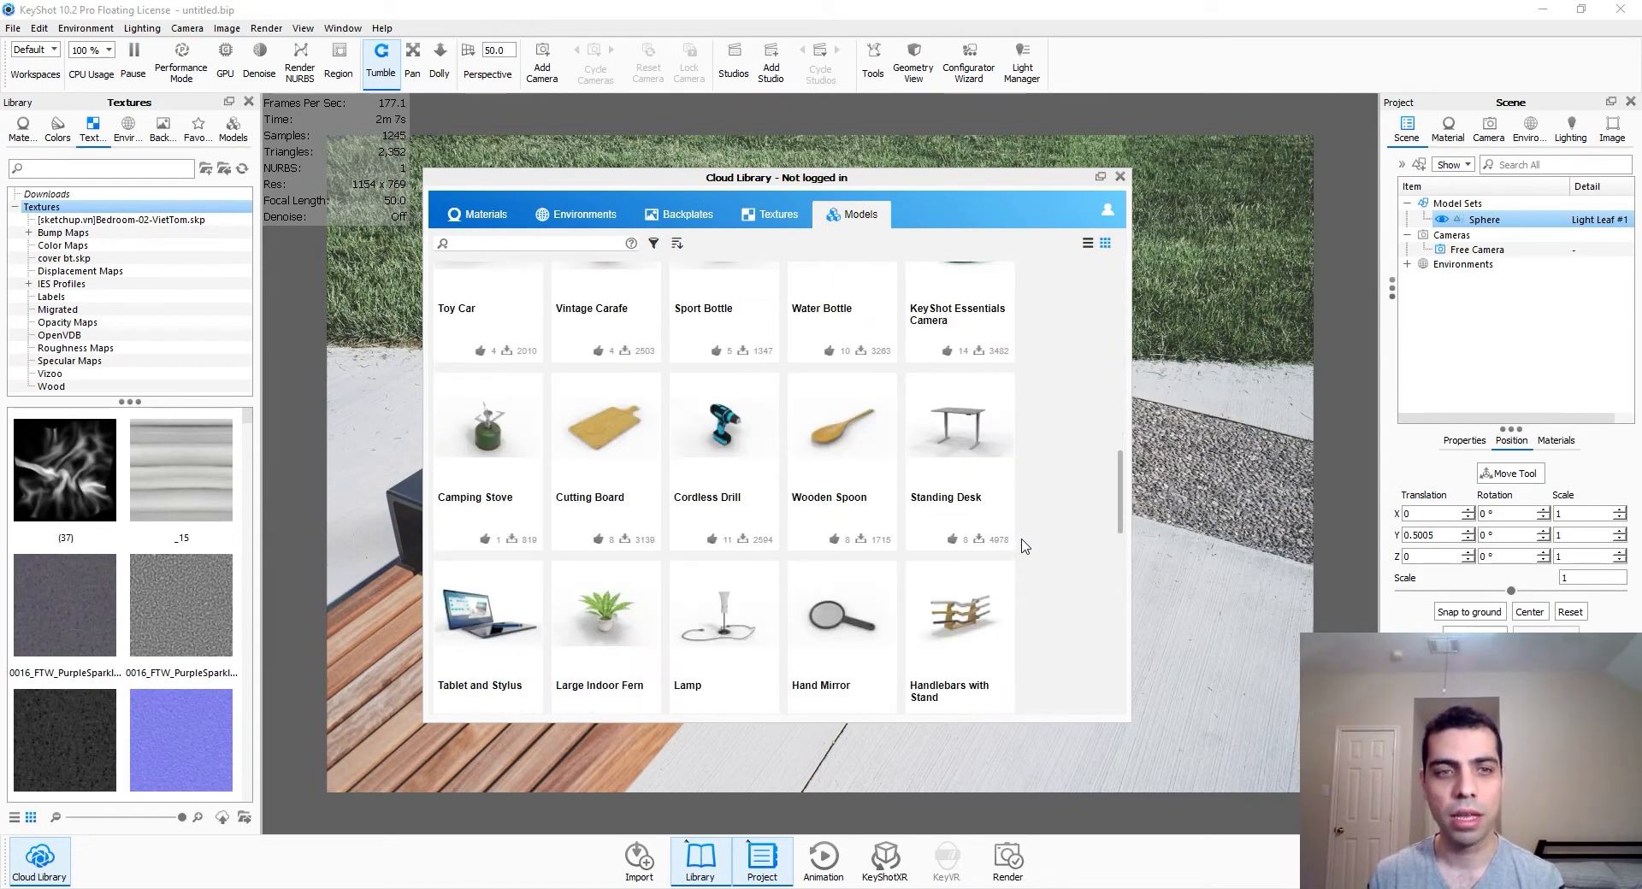
click(616, 637)
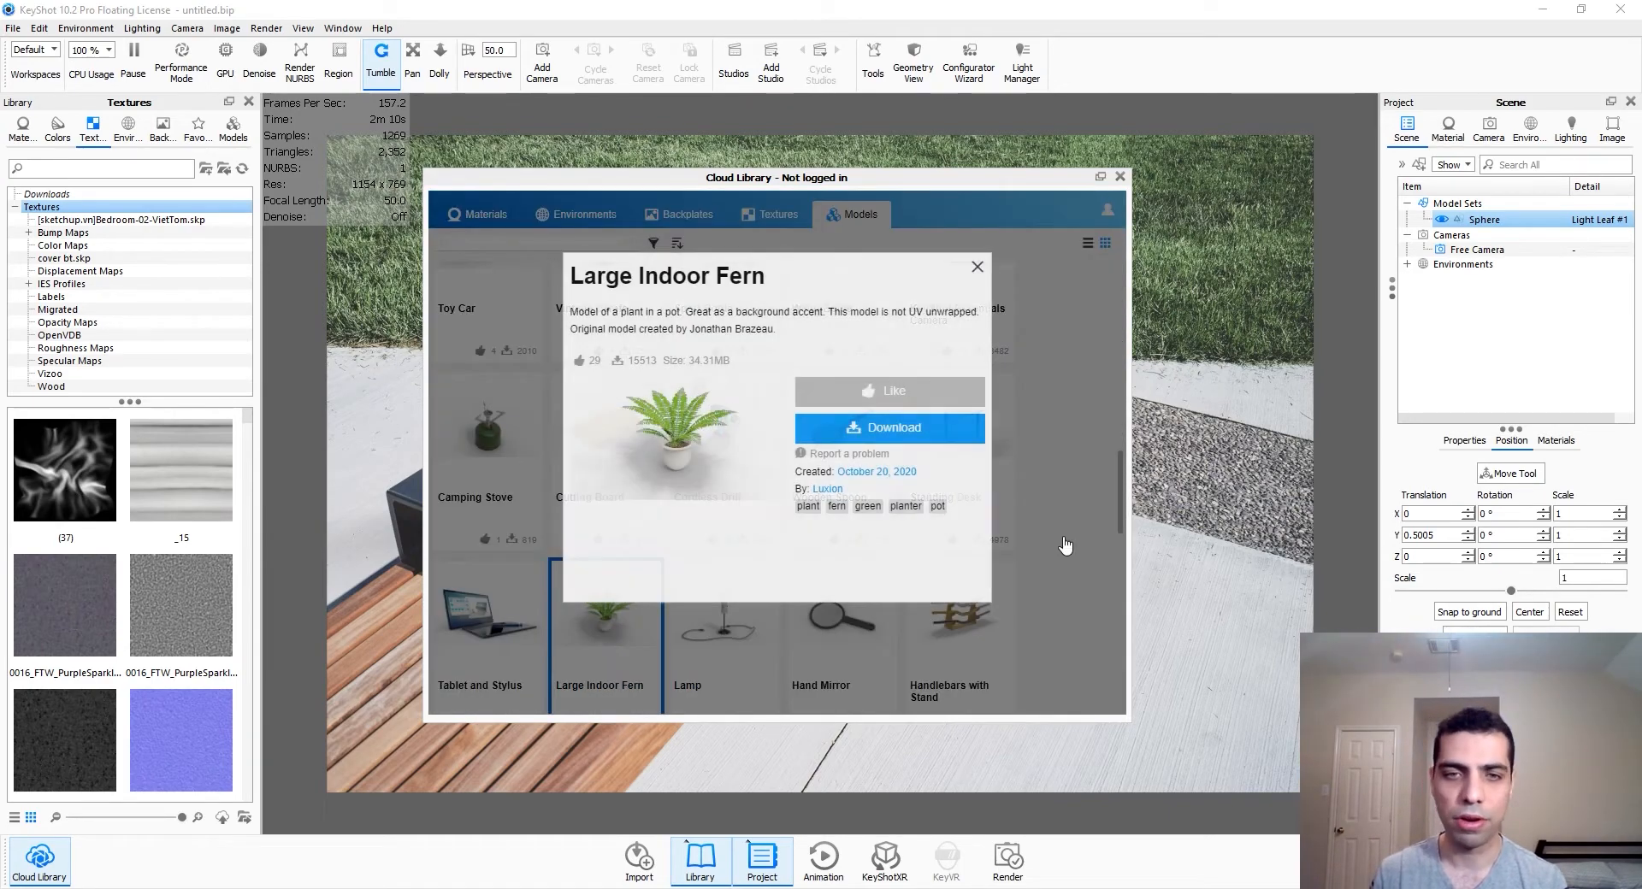
click(1065, 543)
scroll(907, 535, up, 10)
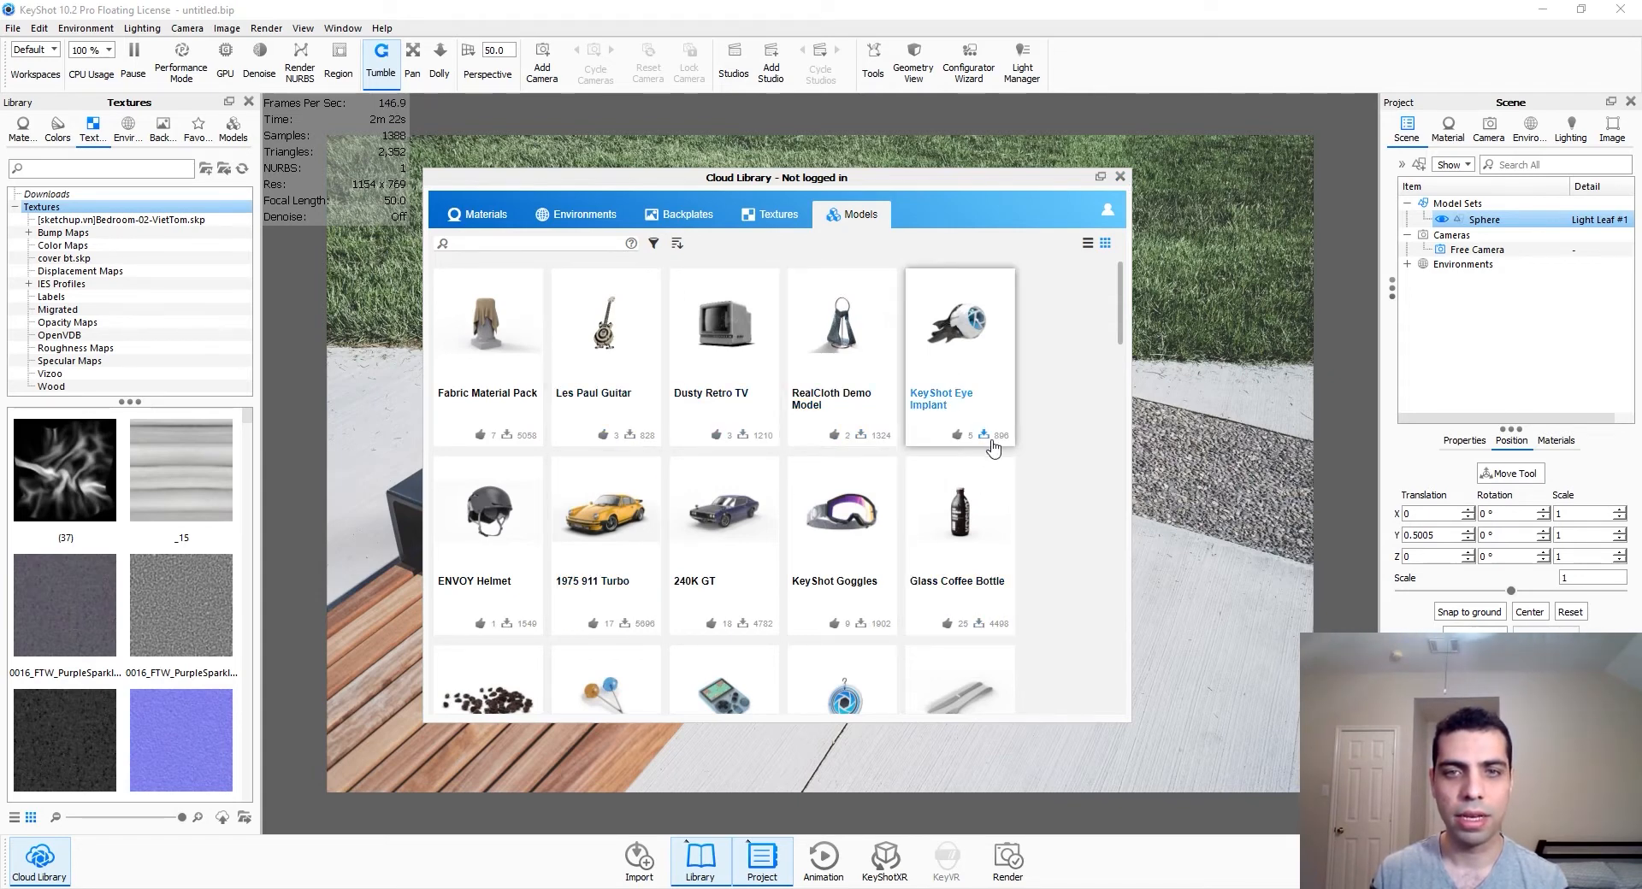
Step: Download the KeyShot Eye Implant model and close the Cloud Library
click(987, 437)
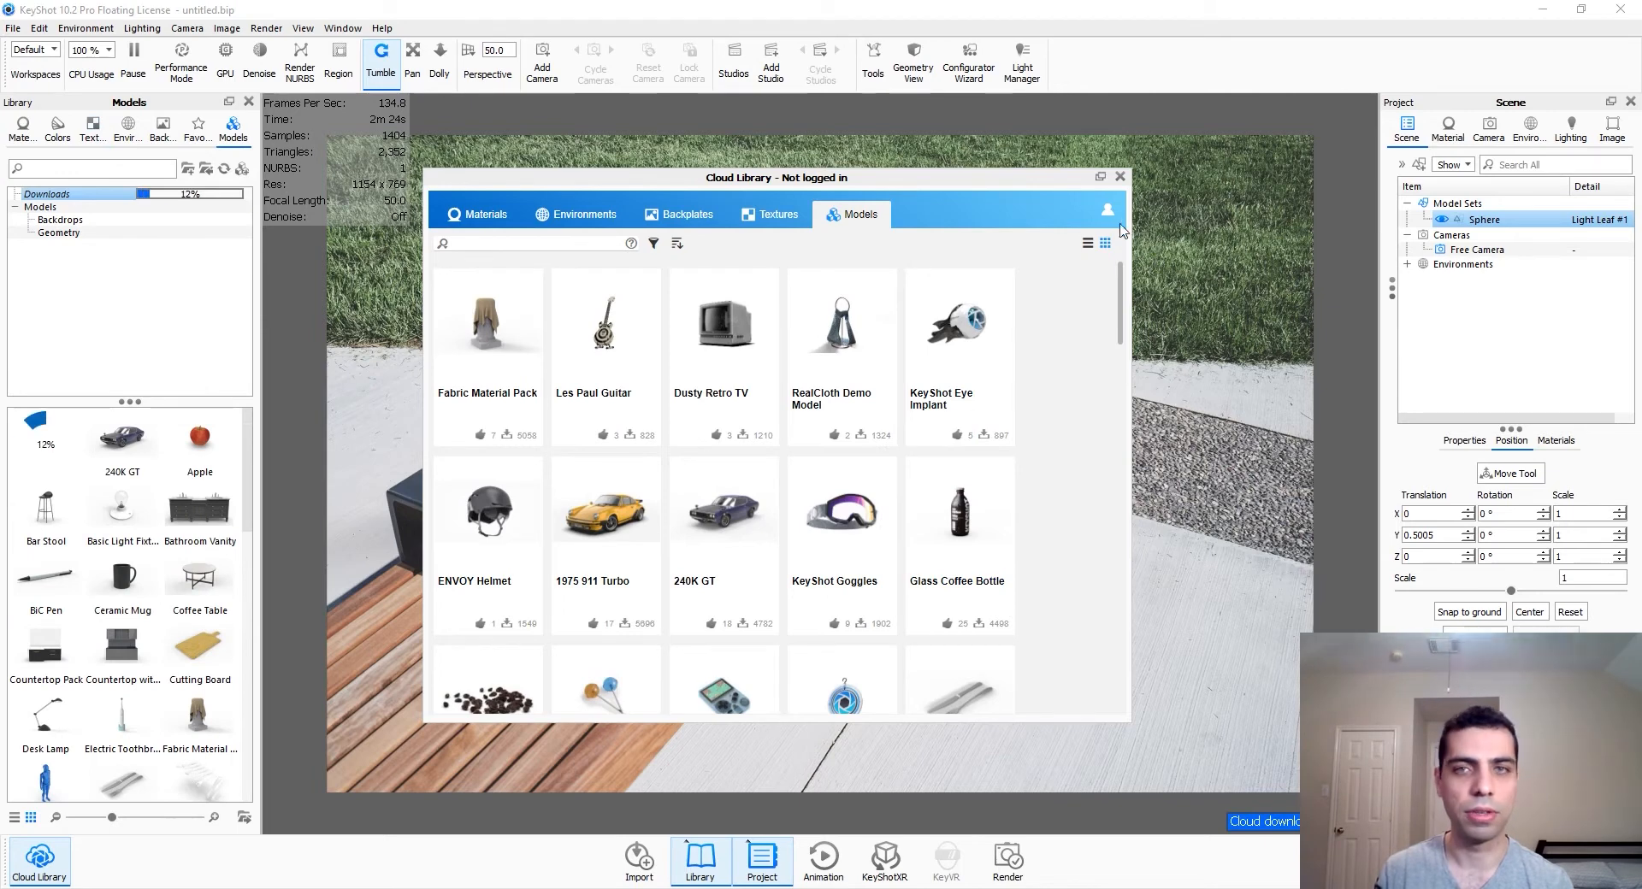
click(1119, 177)
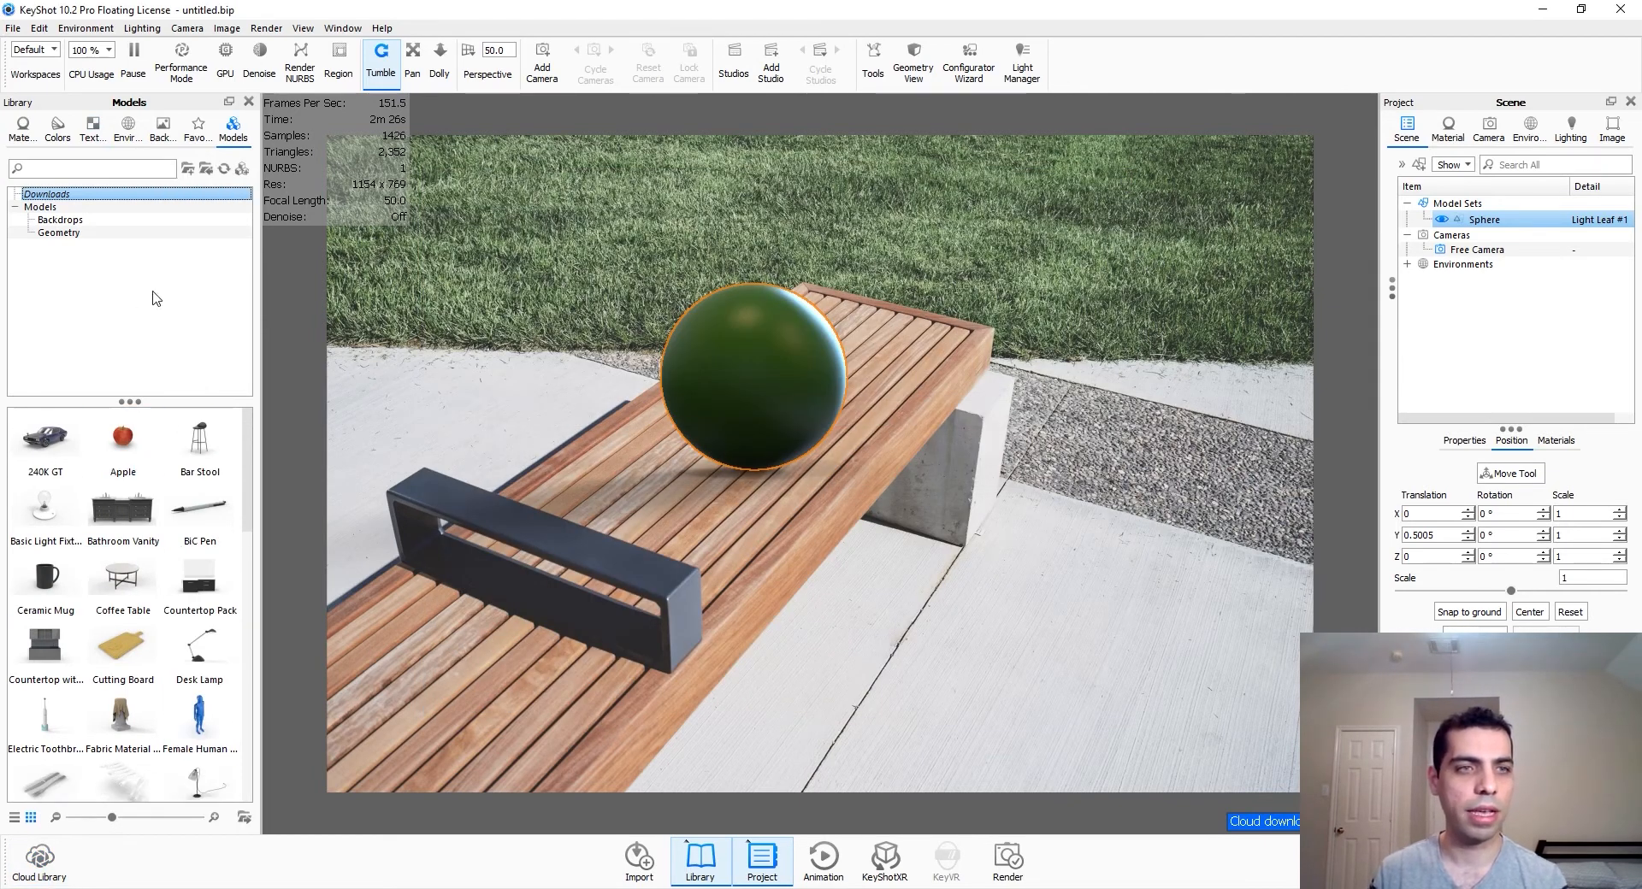
Step: Find the downloaded eyeball model by searching "eye", add it to the scene, and accept its placement
click(83, 171)
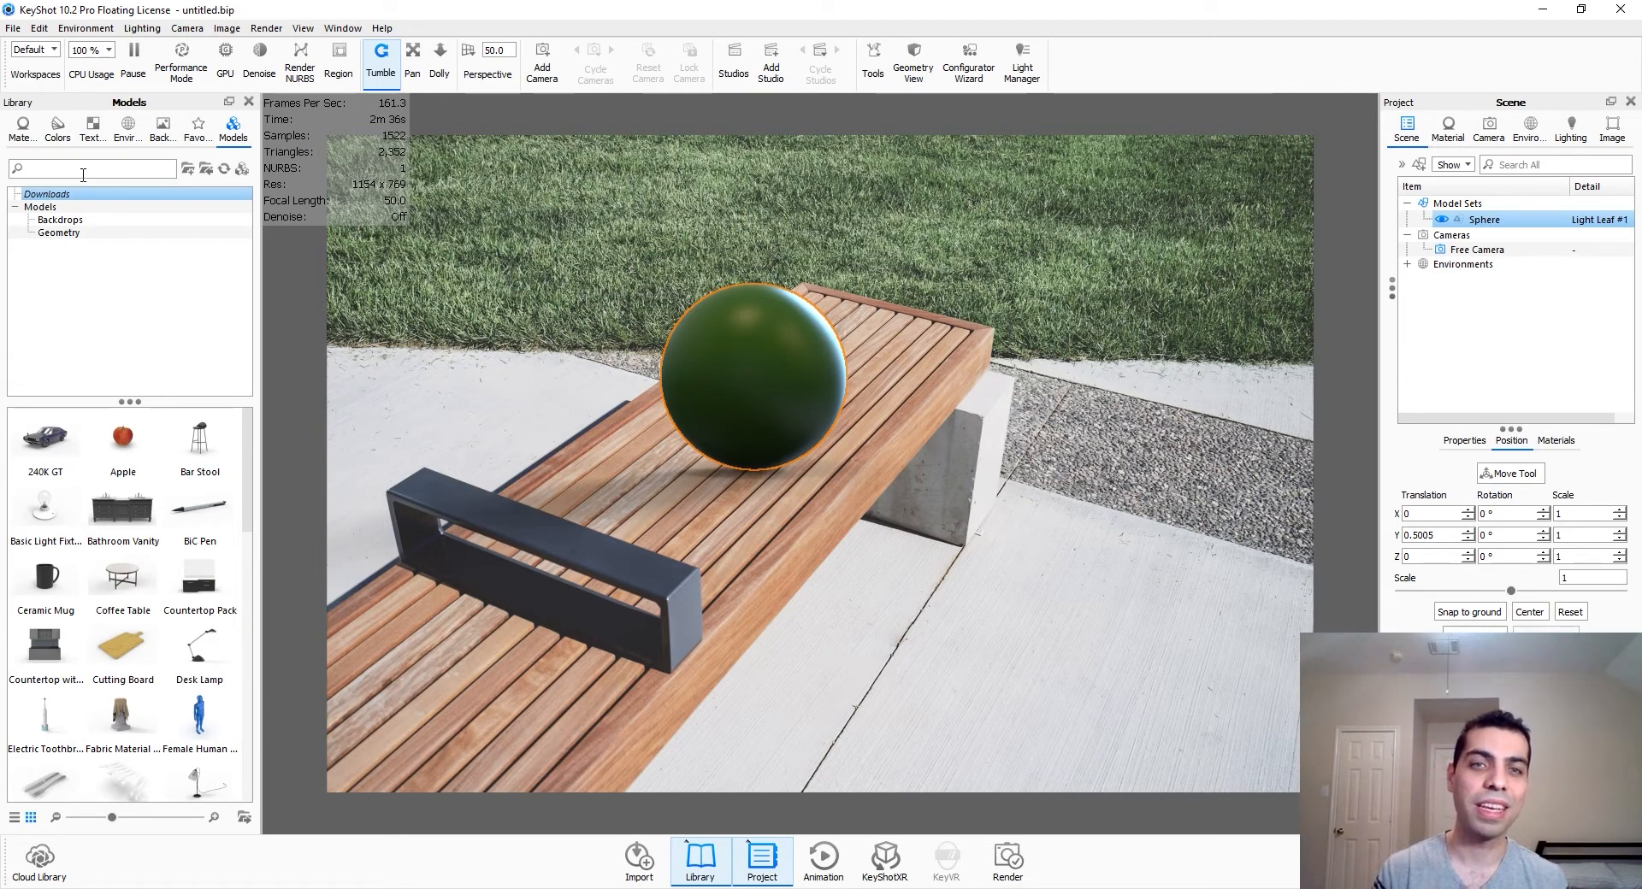
text(eye)
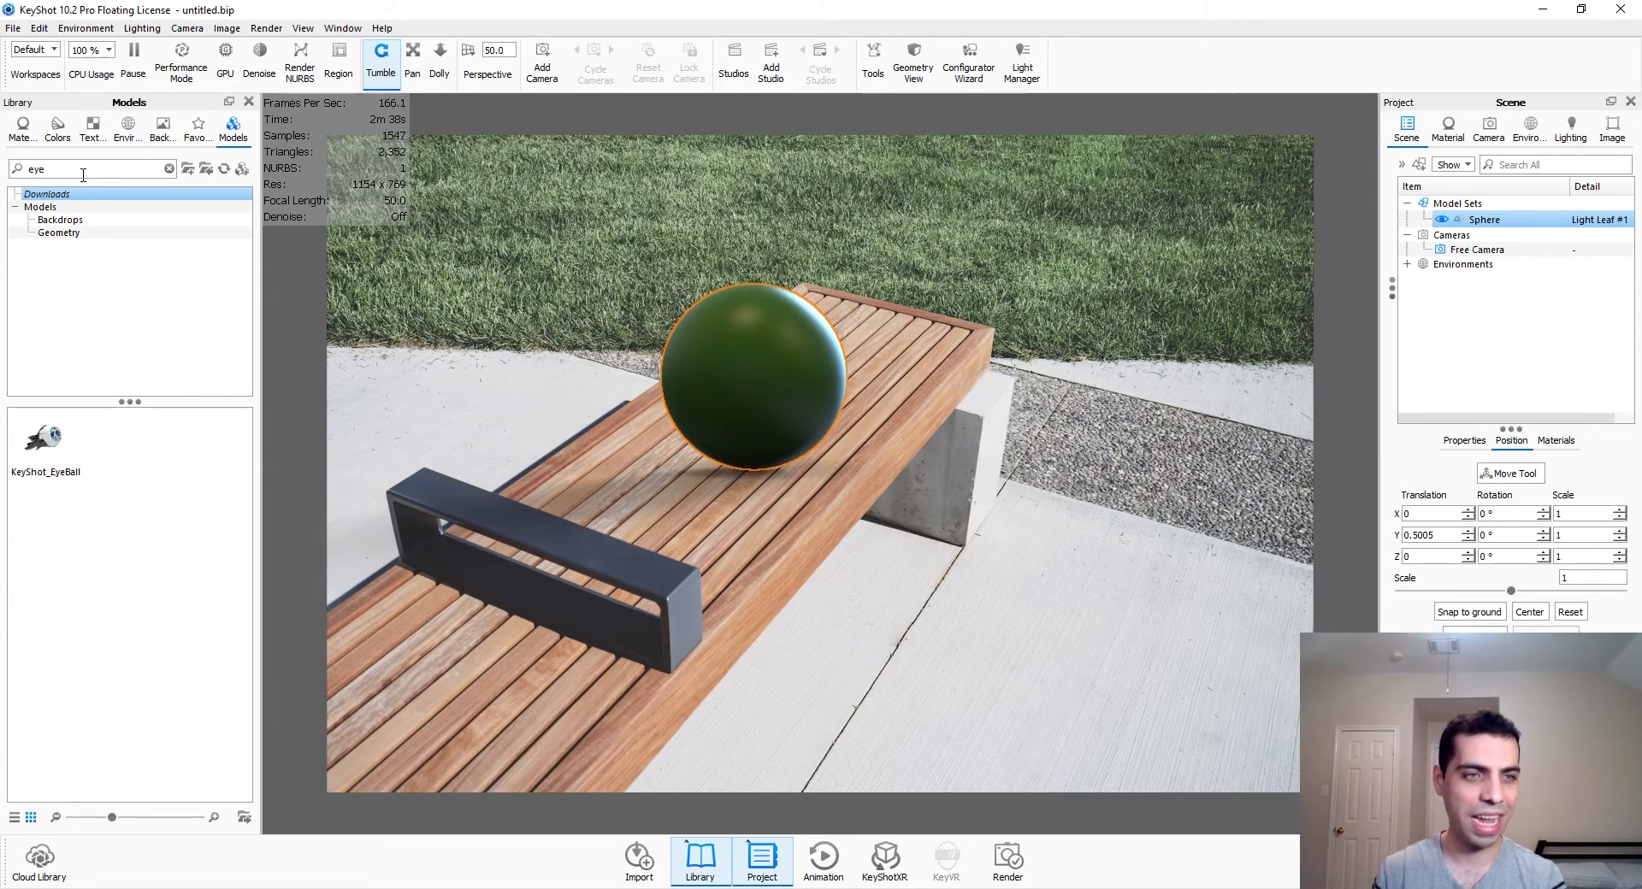
drag(45, 438, 721, 402)
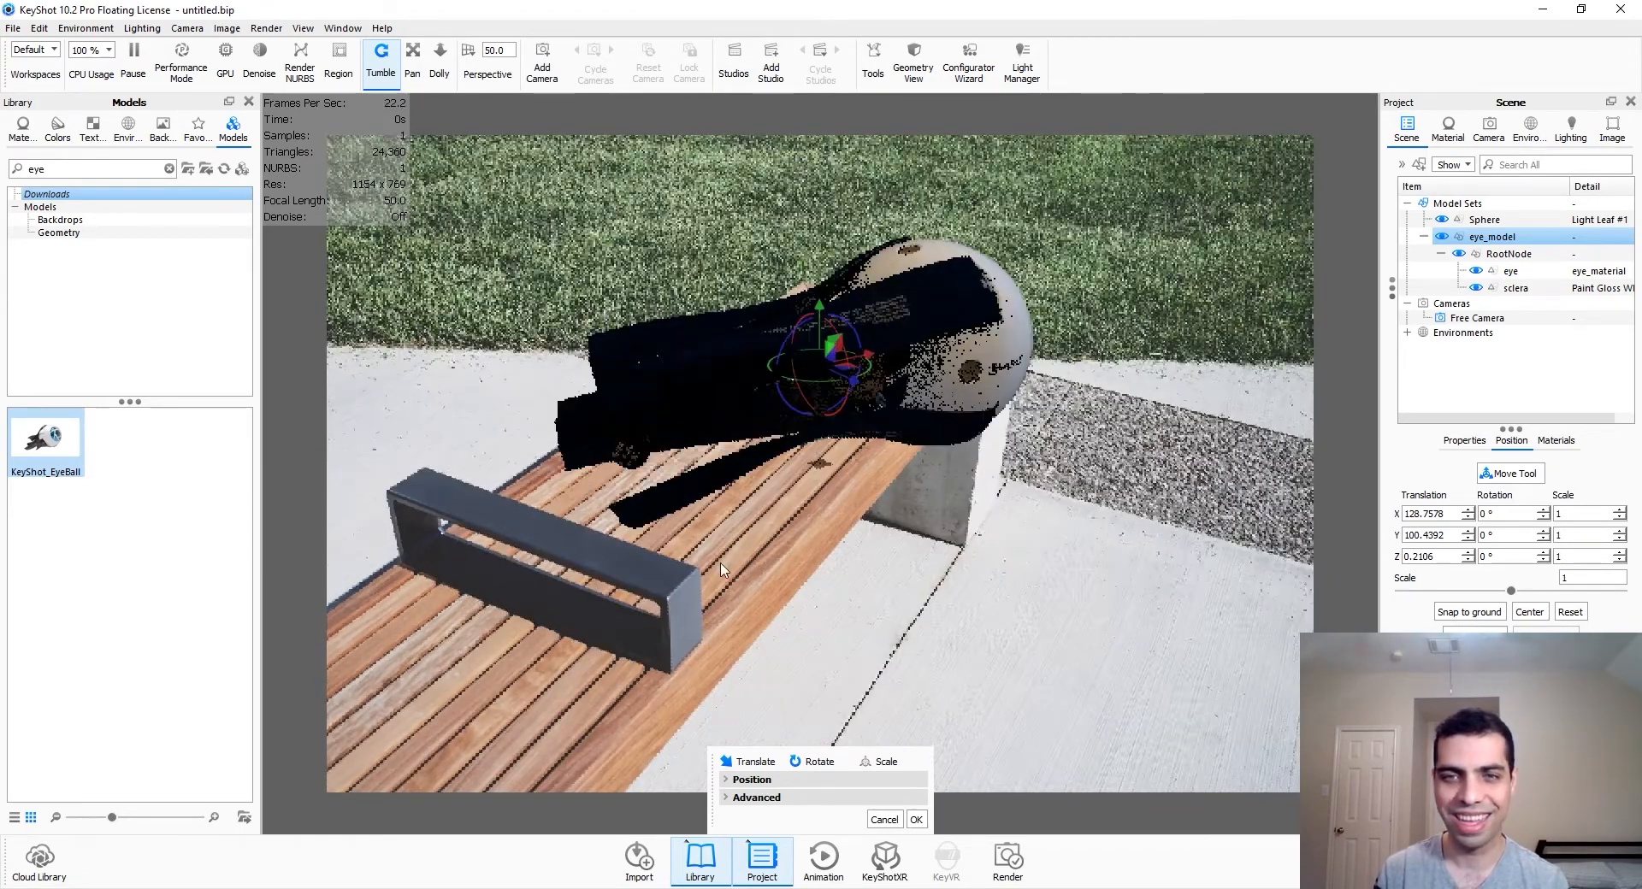
click(916, 819)
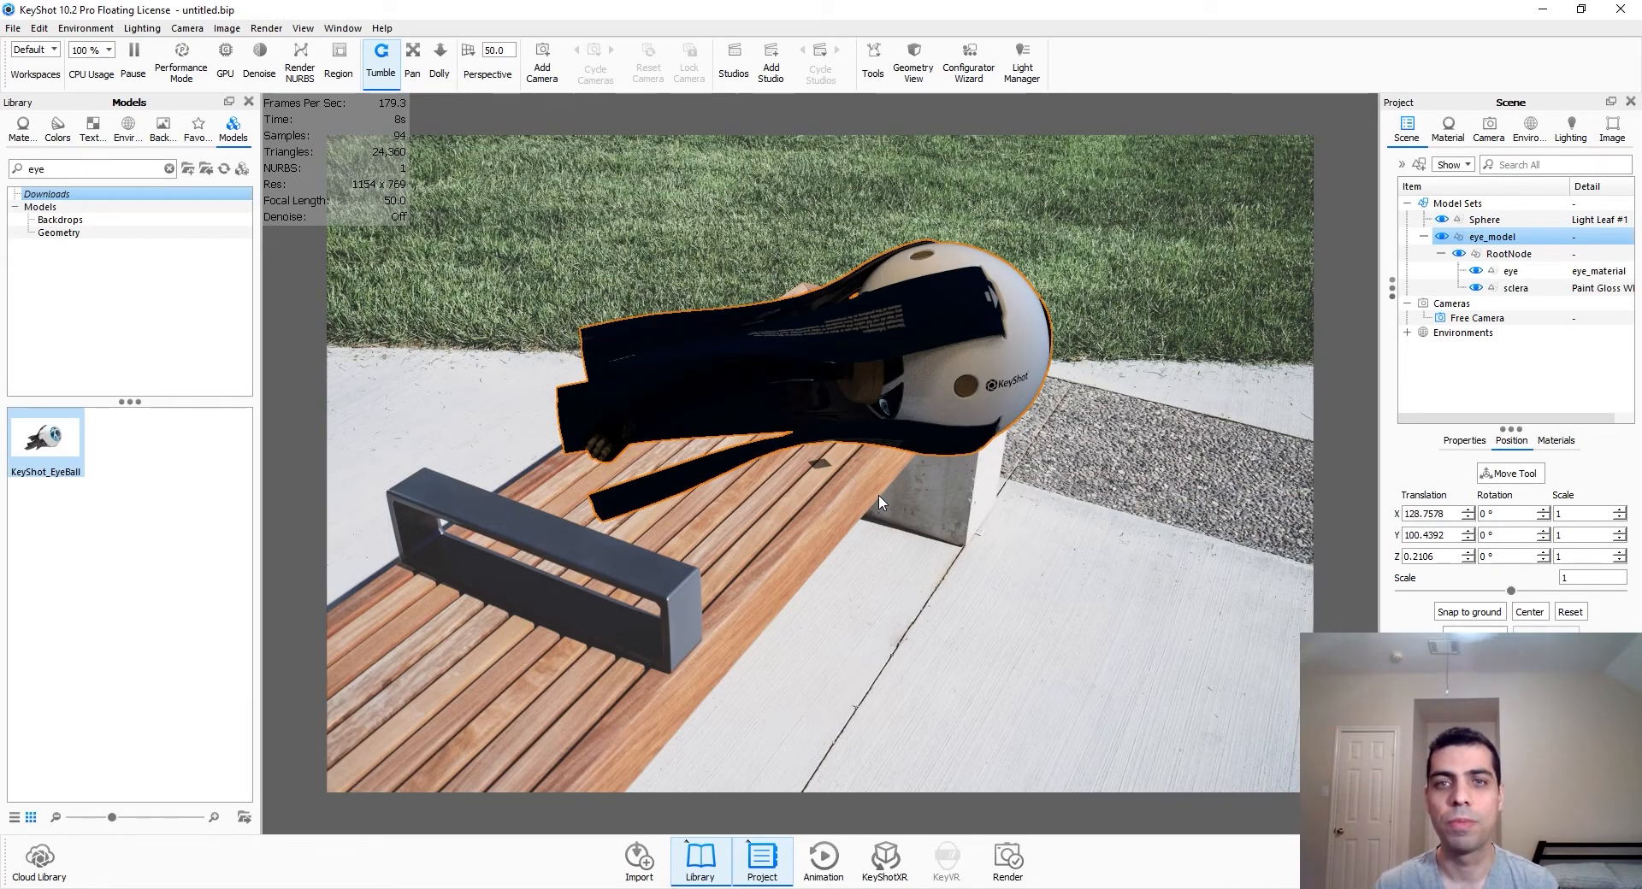
Step: Switch the scene from the bench backplate to a plain white color background
drag(879, 495, 970, 351)
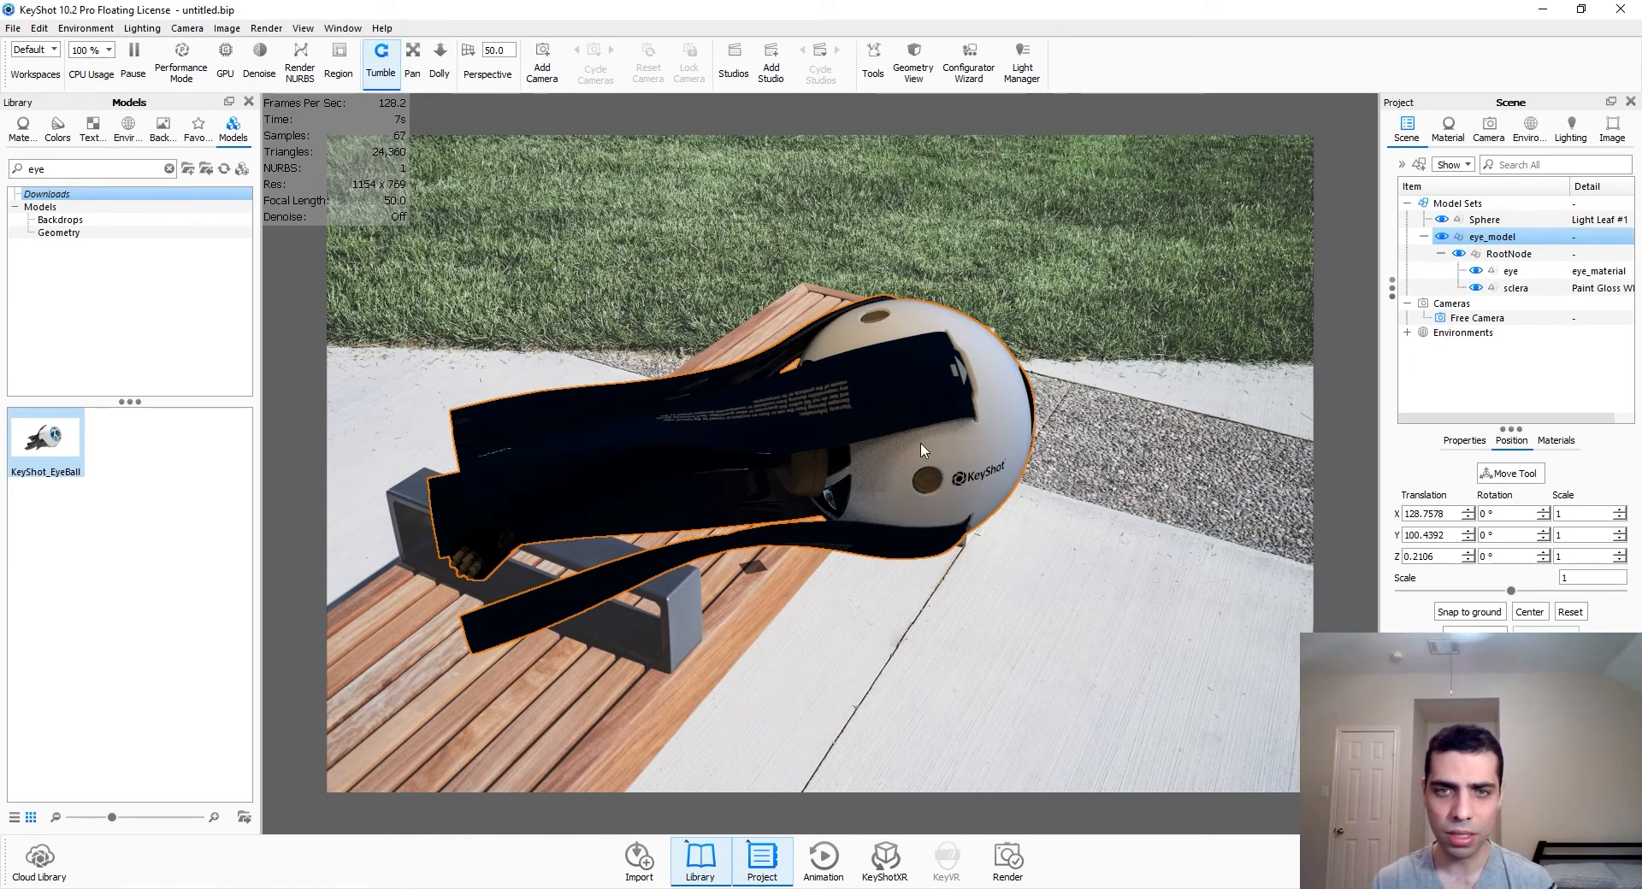
click(93, 130)
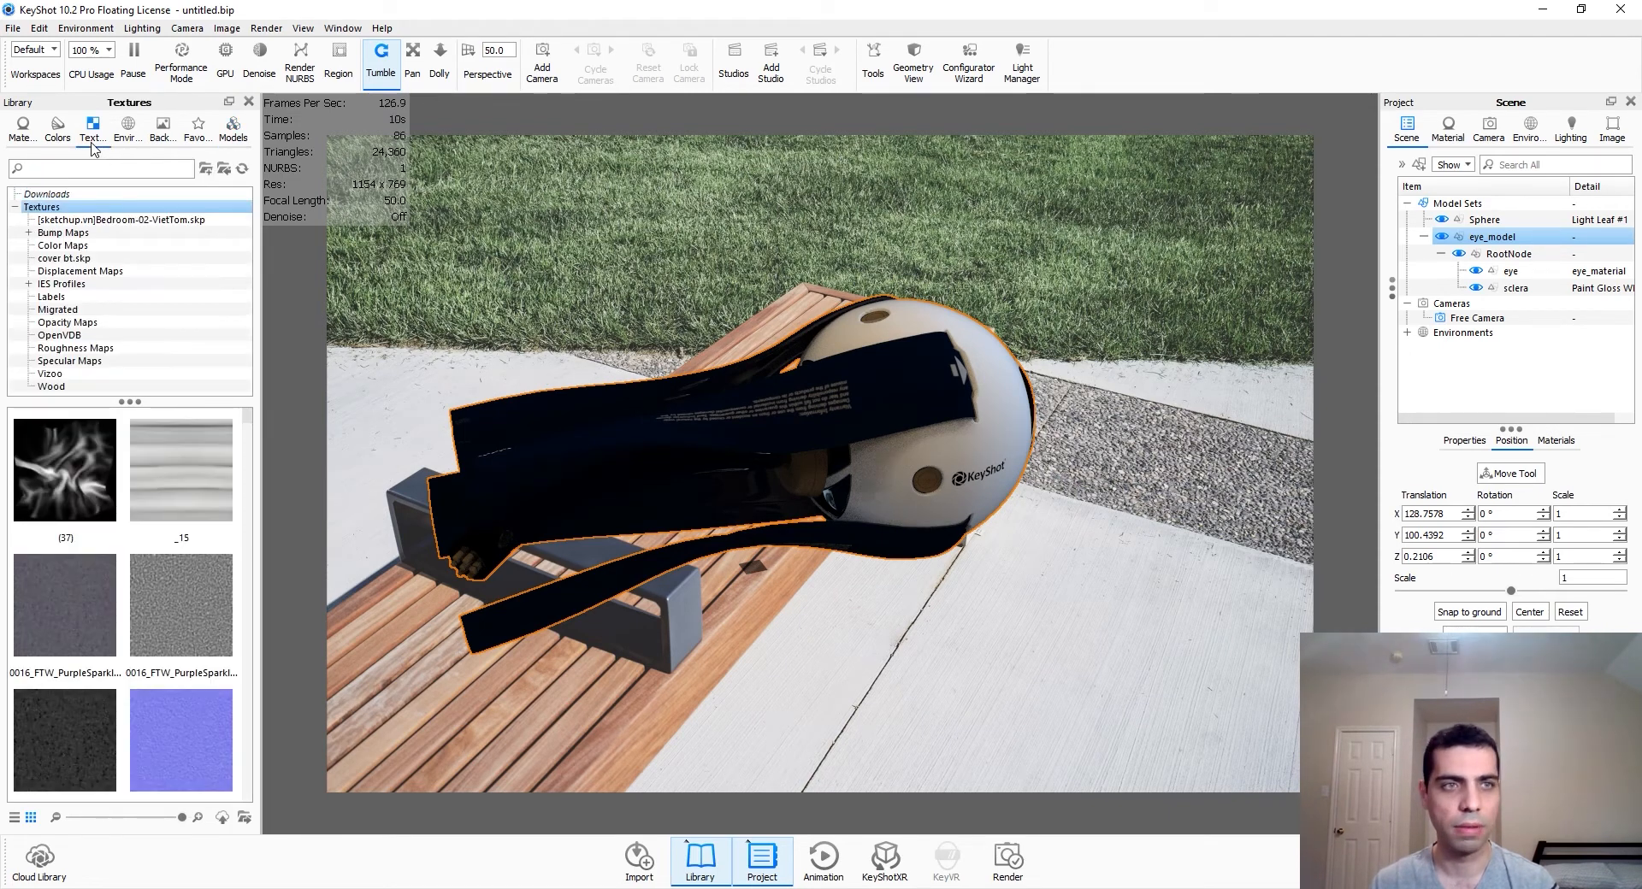
click(1447, 130)
click(1529, 130)
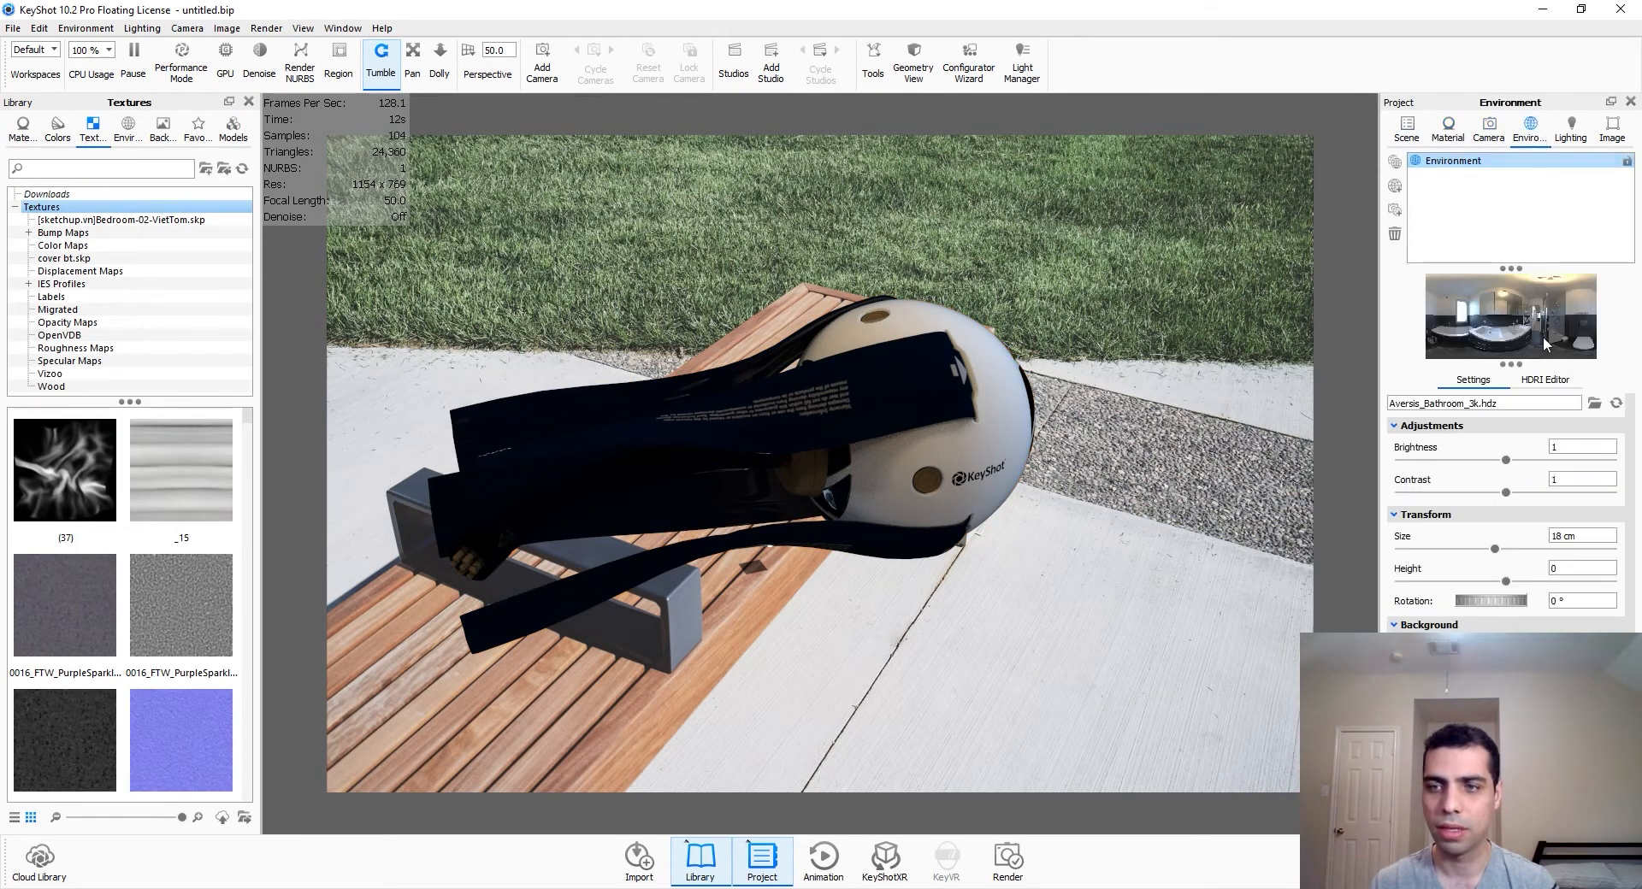
key(c)
scroll(789, 612, up, 4)
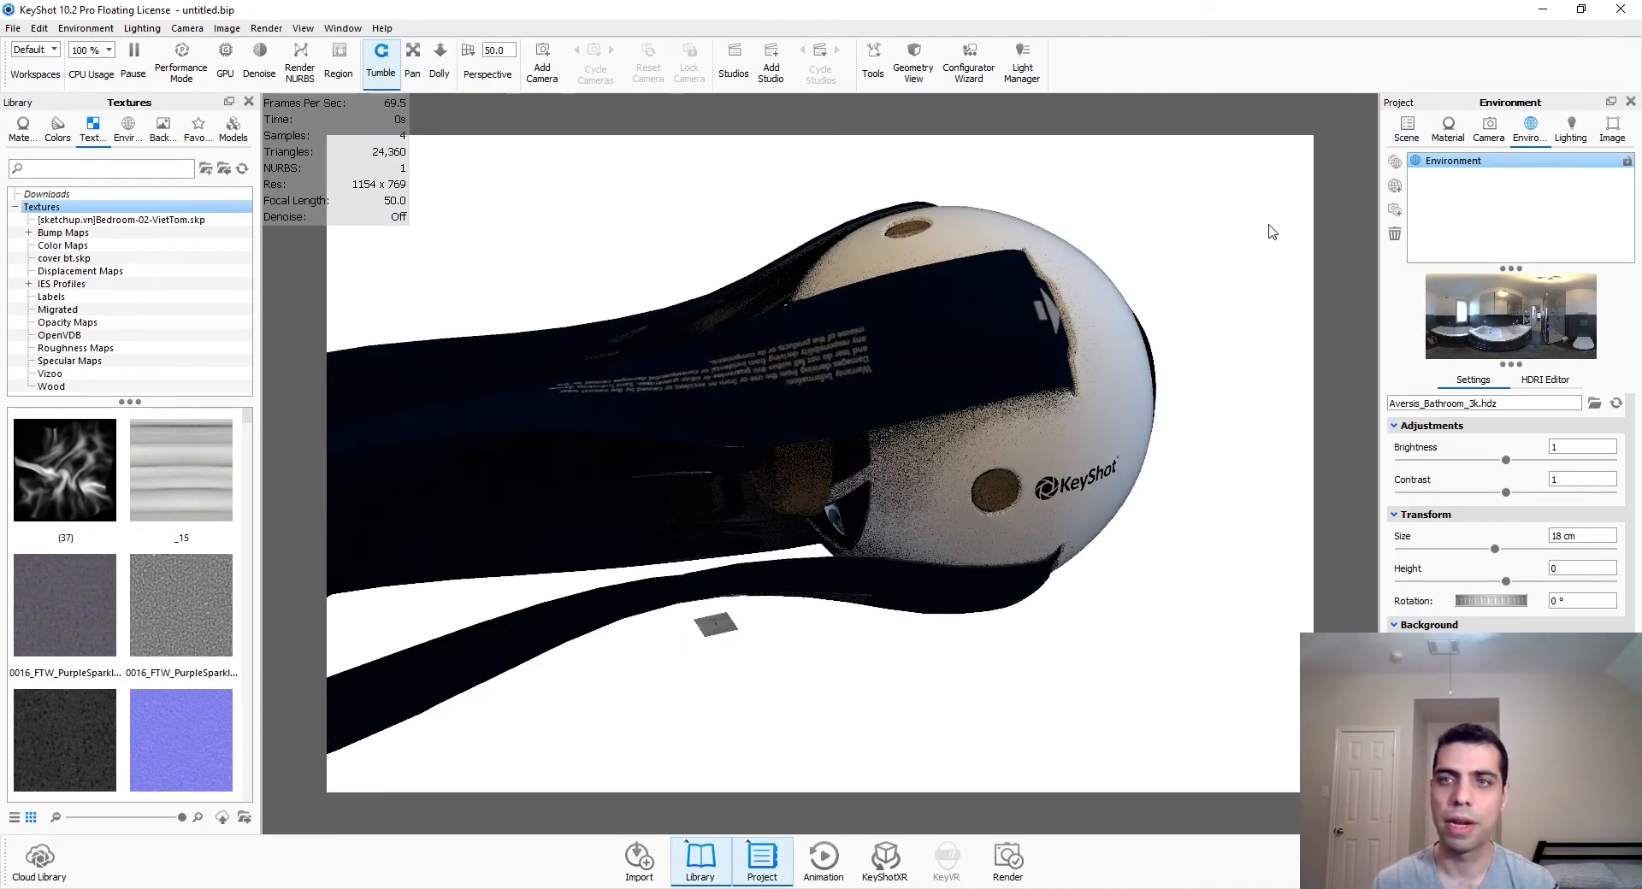
Step: Set the eye model's overall scale to 0.5 and move it about -11.4 cm along X and -11.8 cm along Y
click(1405, 129)
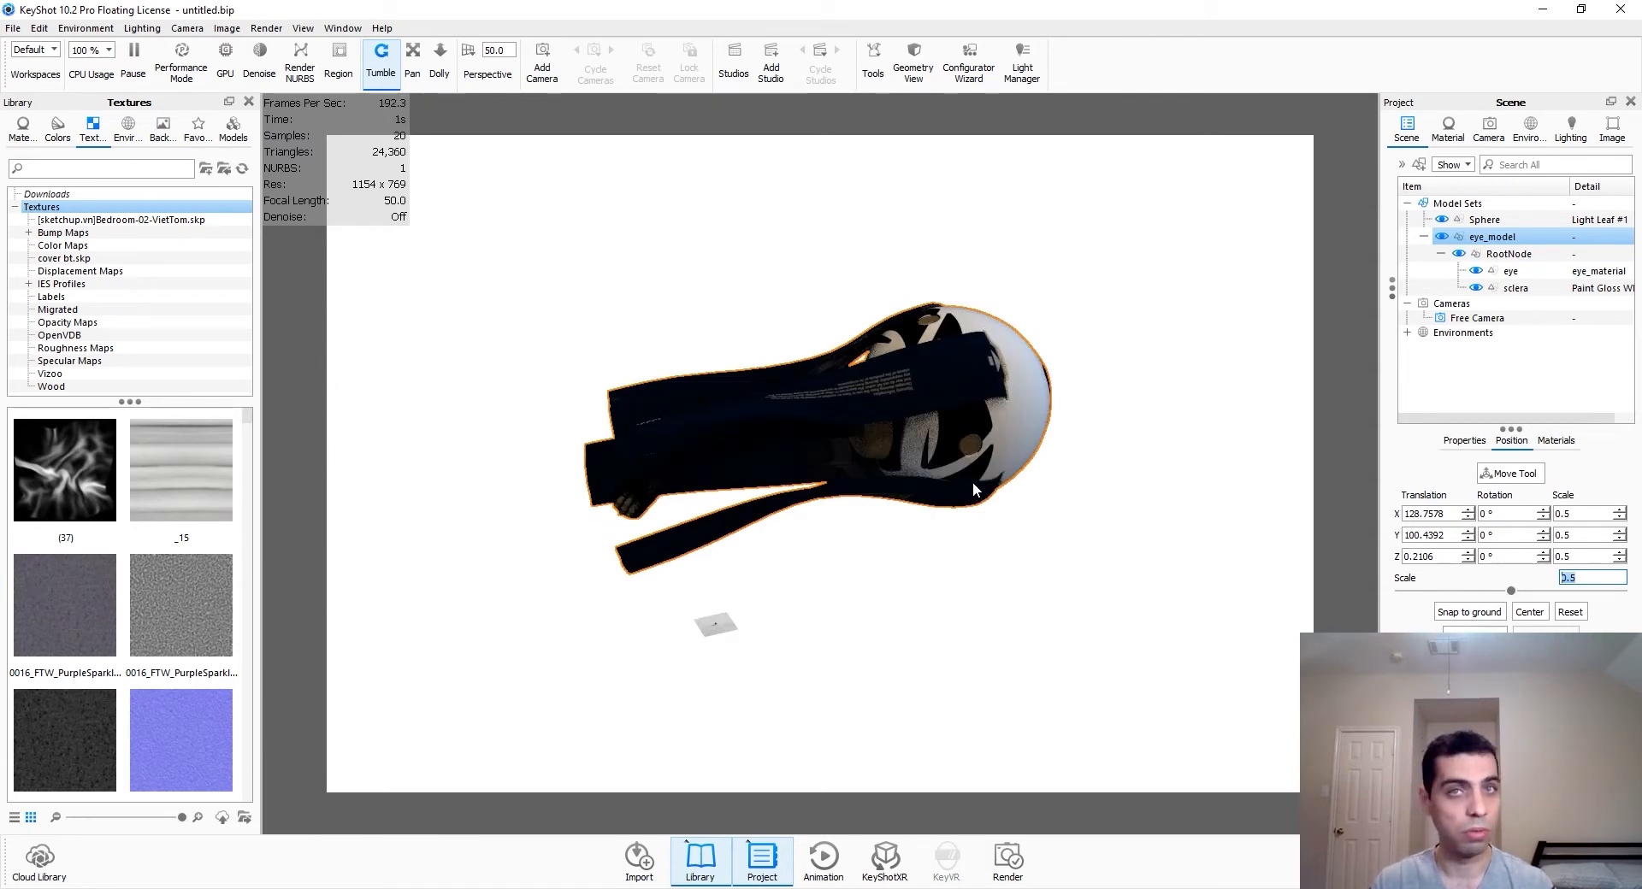
click(1492, 477)
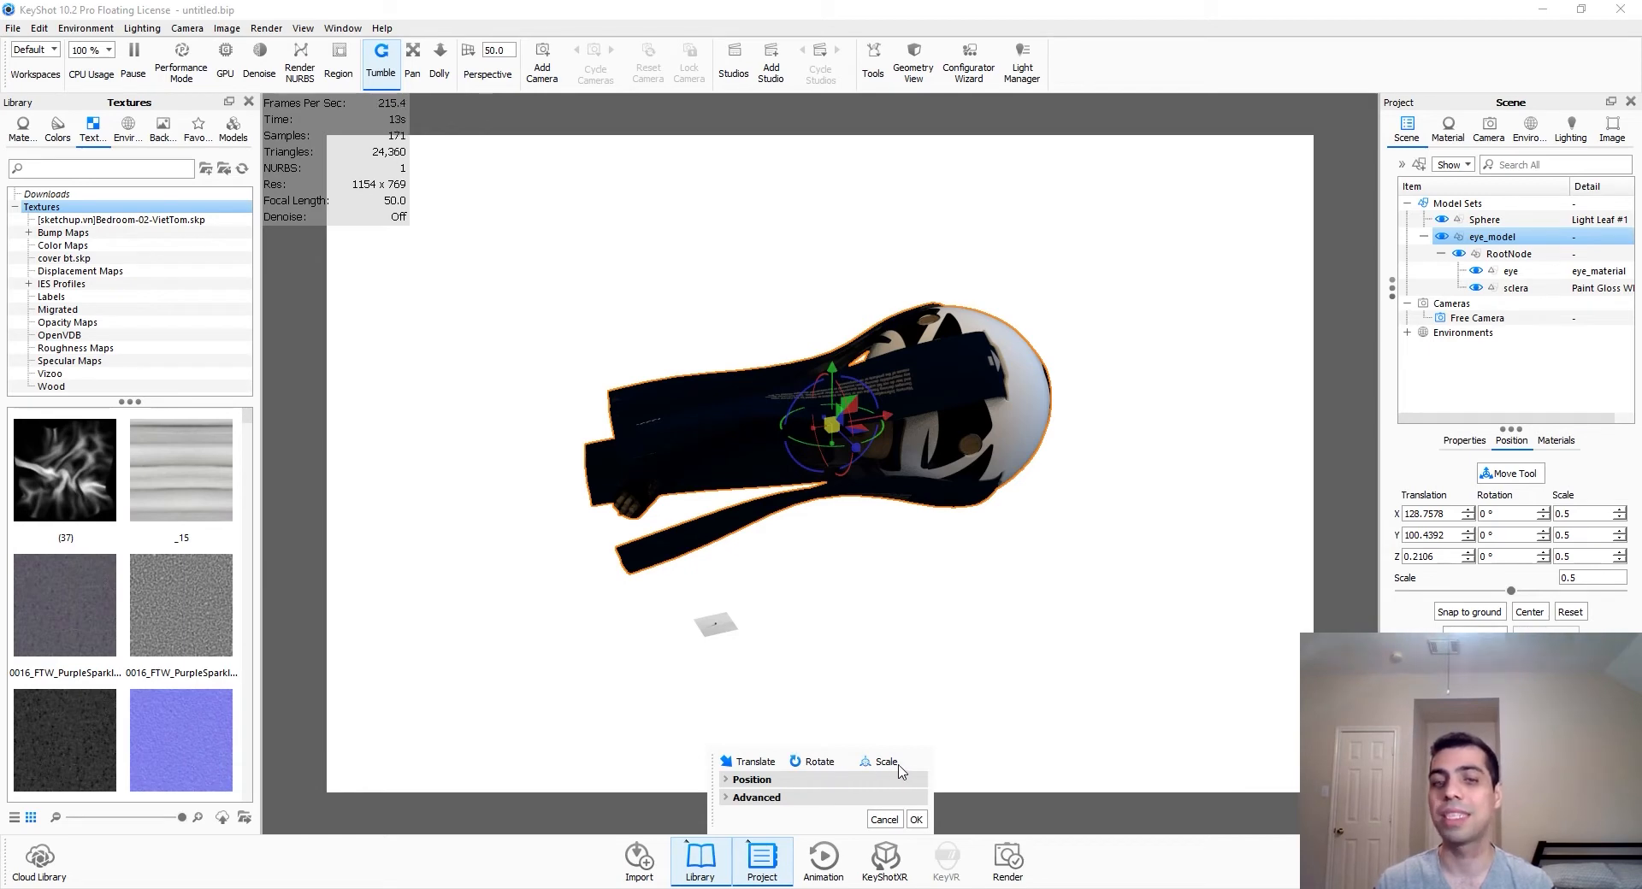
drag(901, 769, 447, 761)
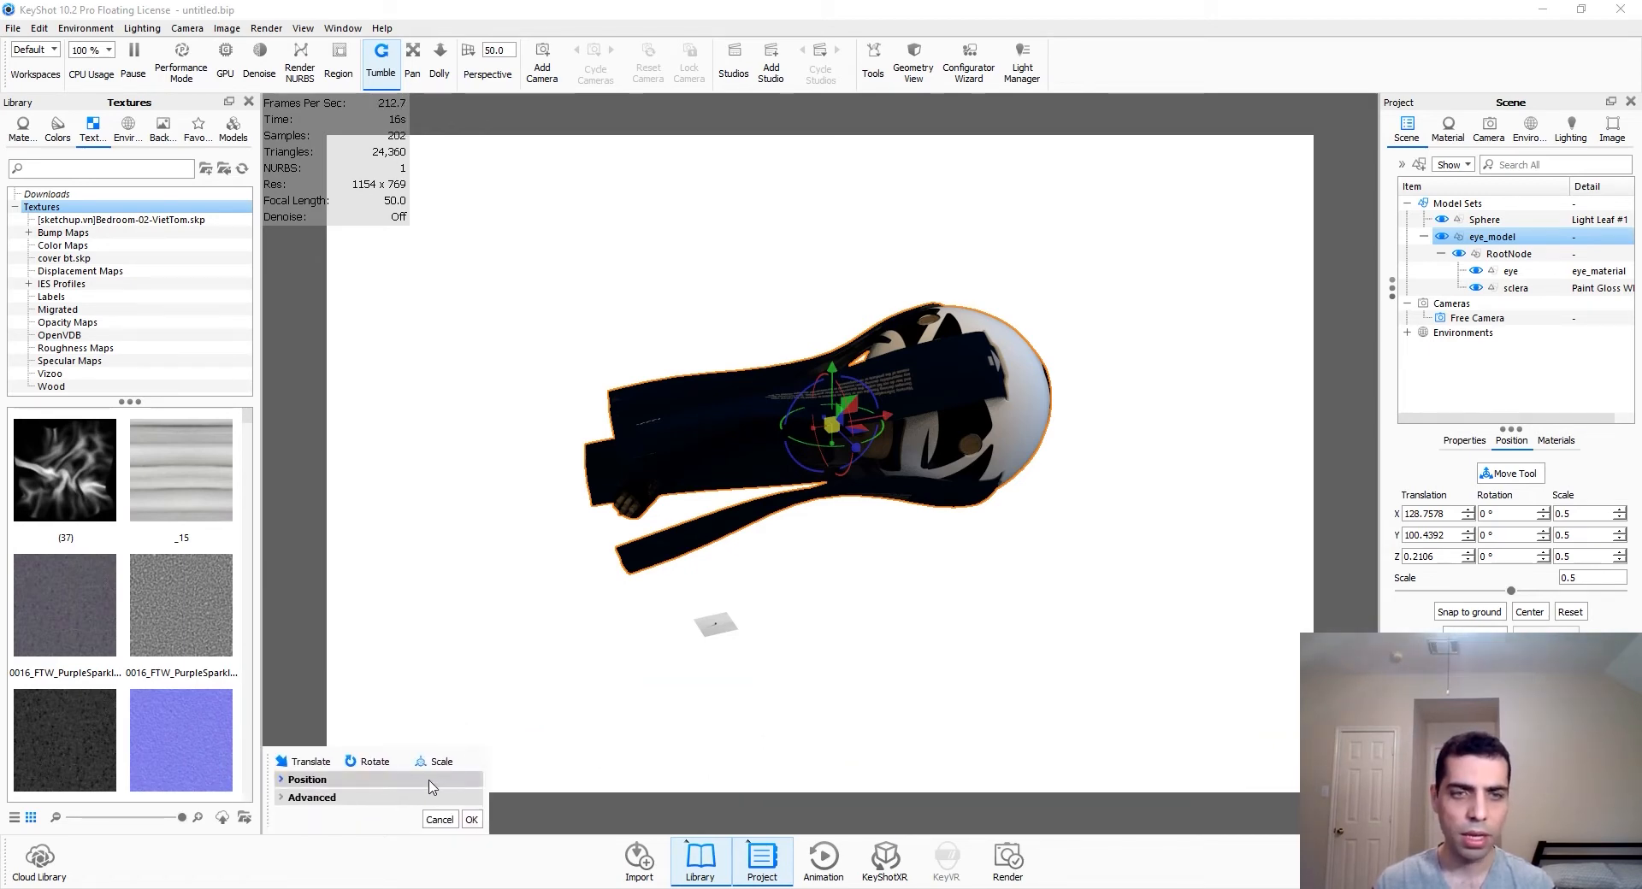
click(369, 764)
click(437, 764)
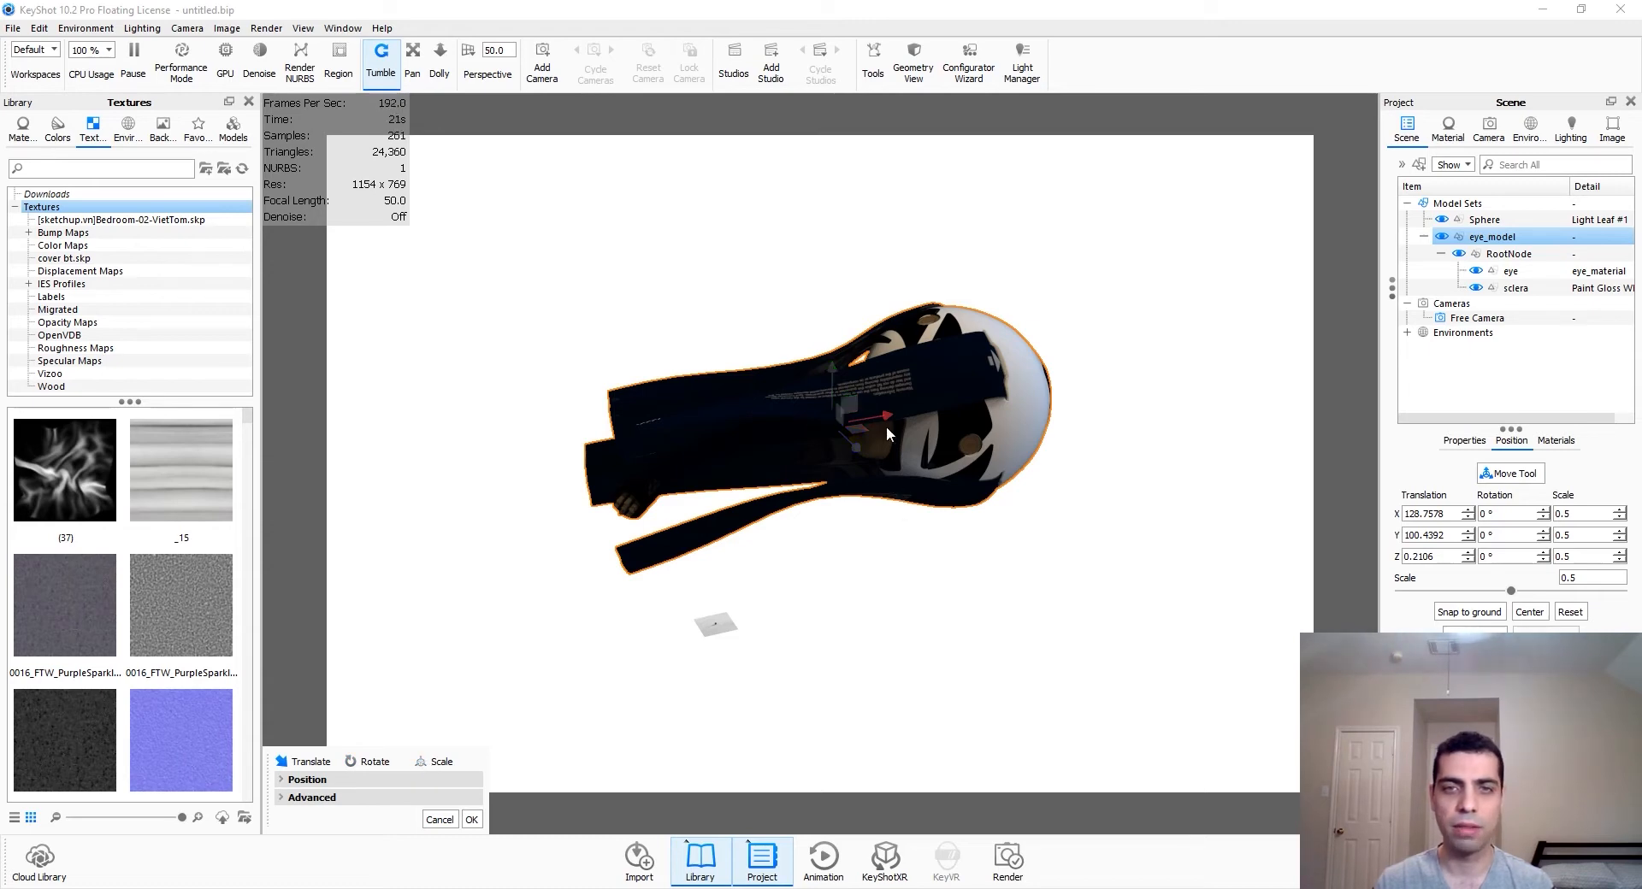
drag(885, 414, 684, 571)
drag(495, 560, 668, 522)
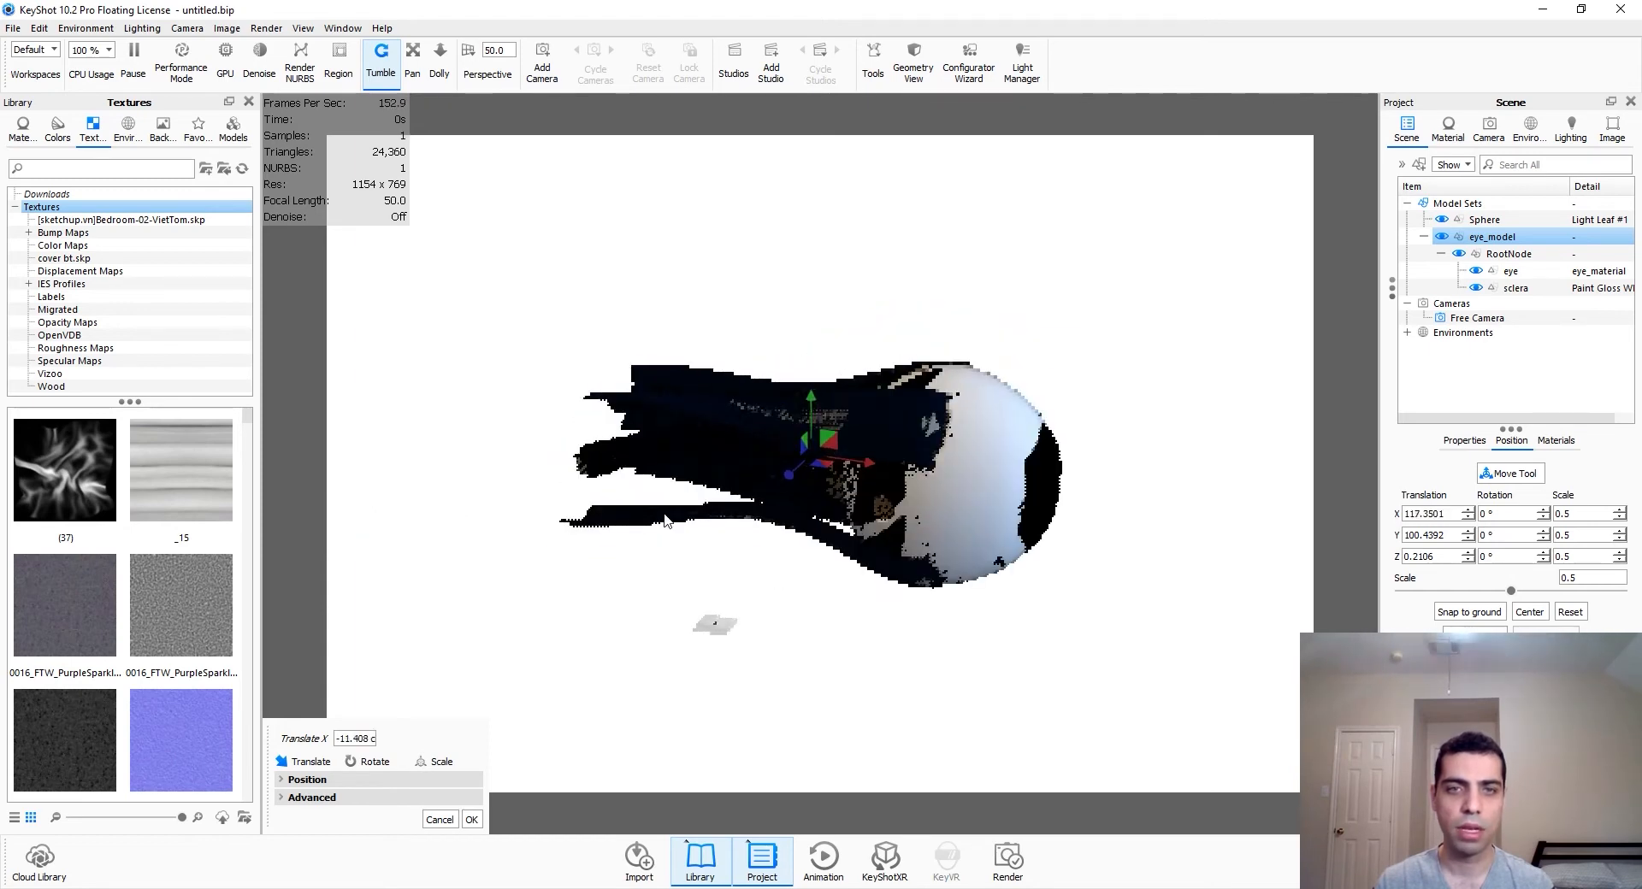
drag(808, 395, 1009, 658)
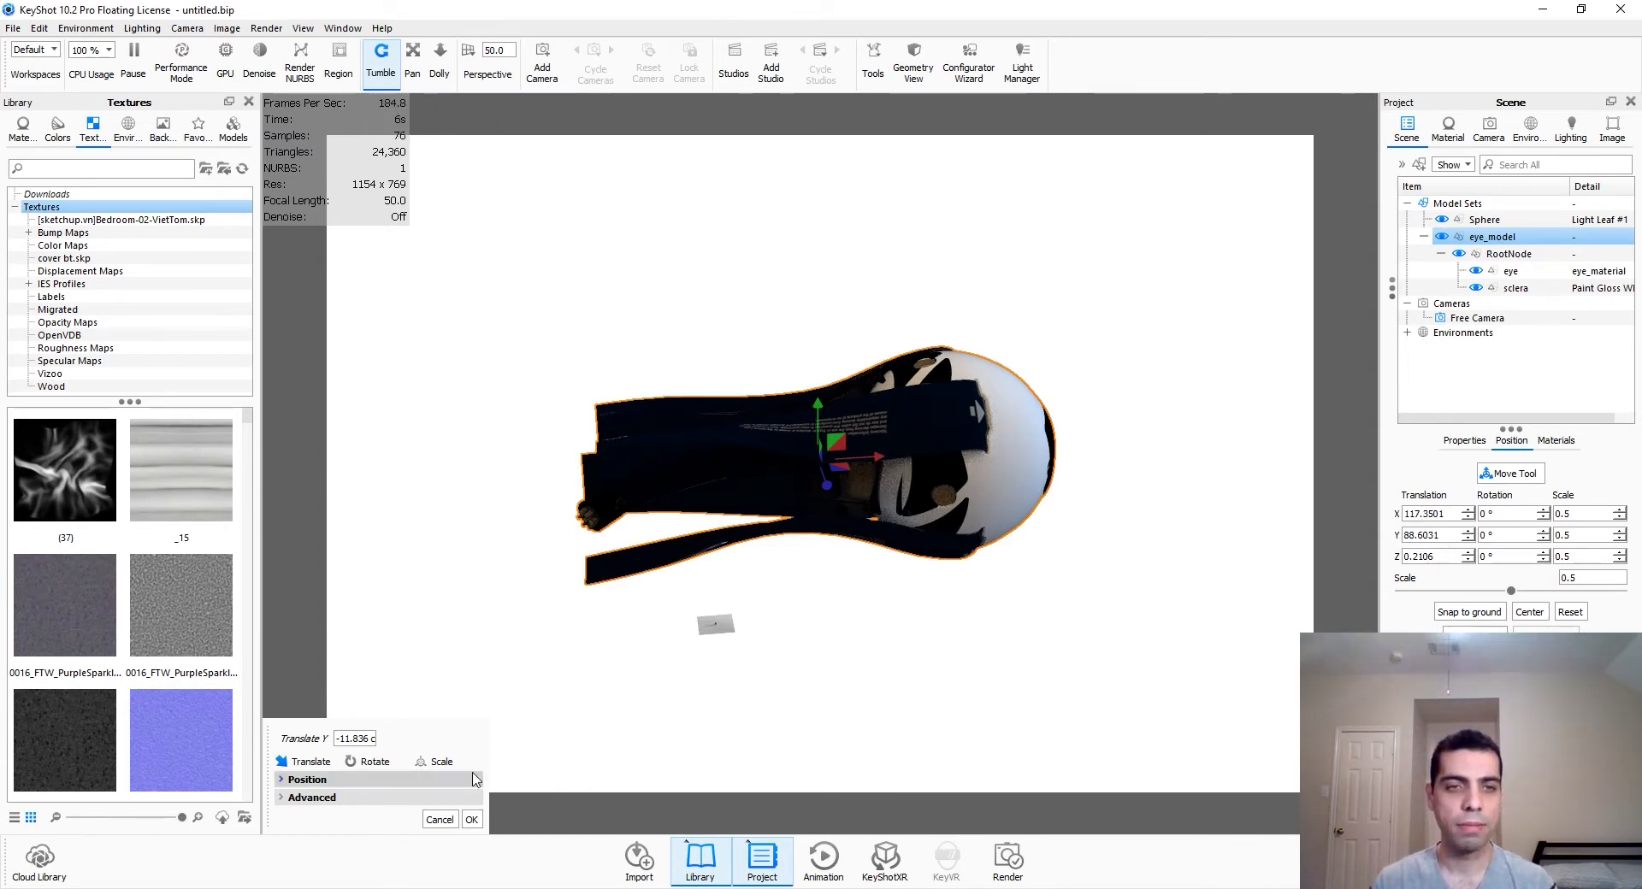
Step: Rotate the eye model about 2.5° around Z and scale it freehand, both uniformly and along individual axes
click(368, 762)
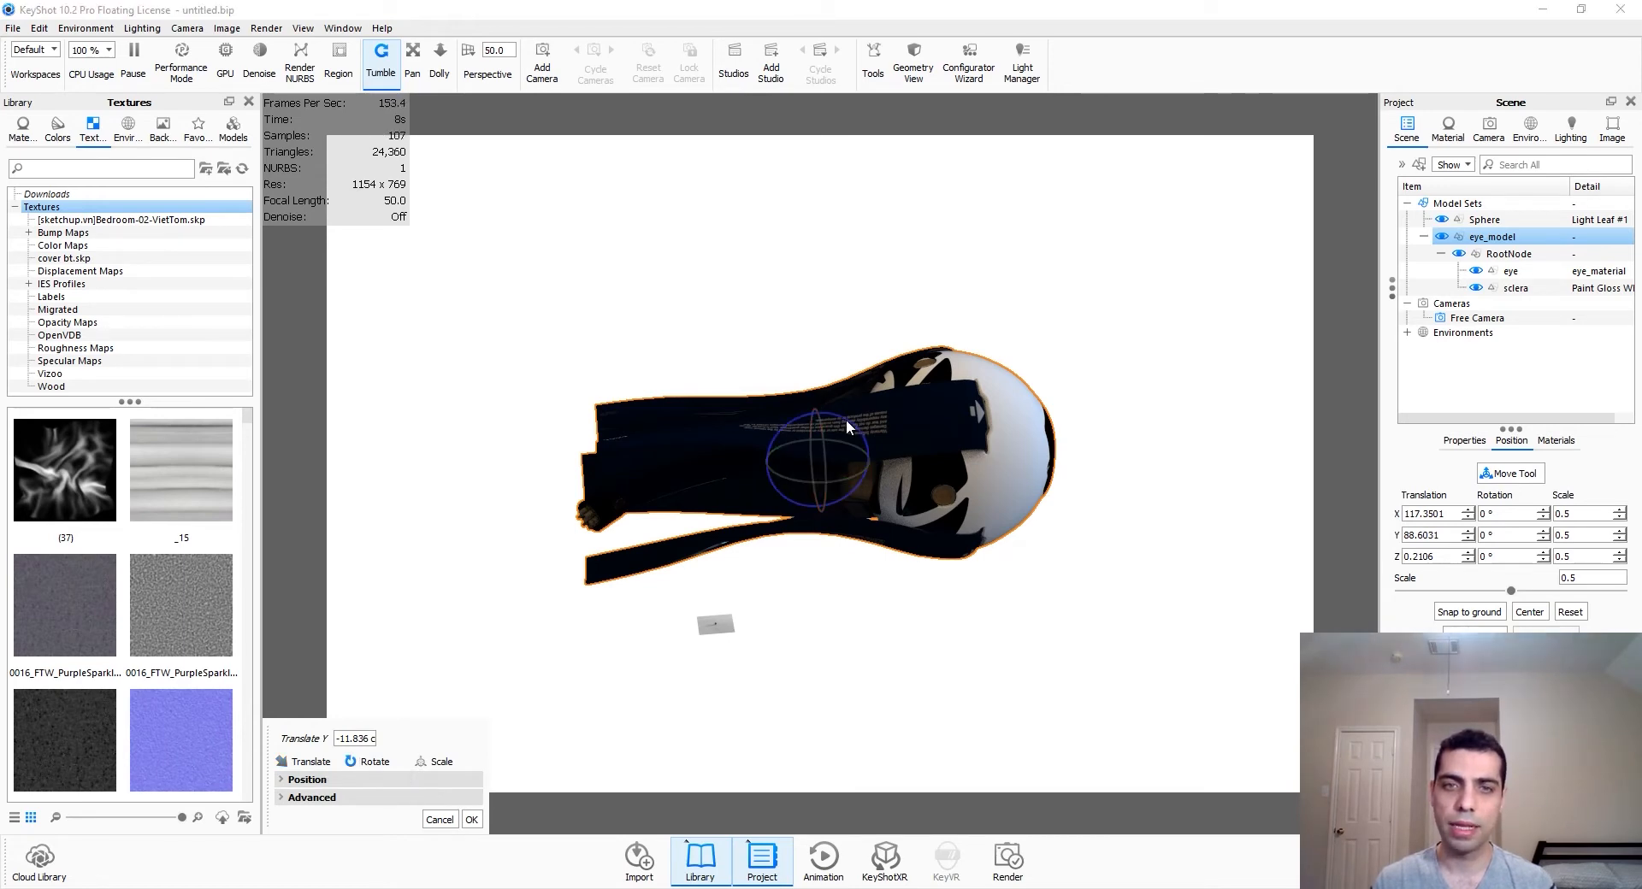
drag(845, 419, 932, 367)
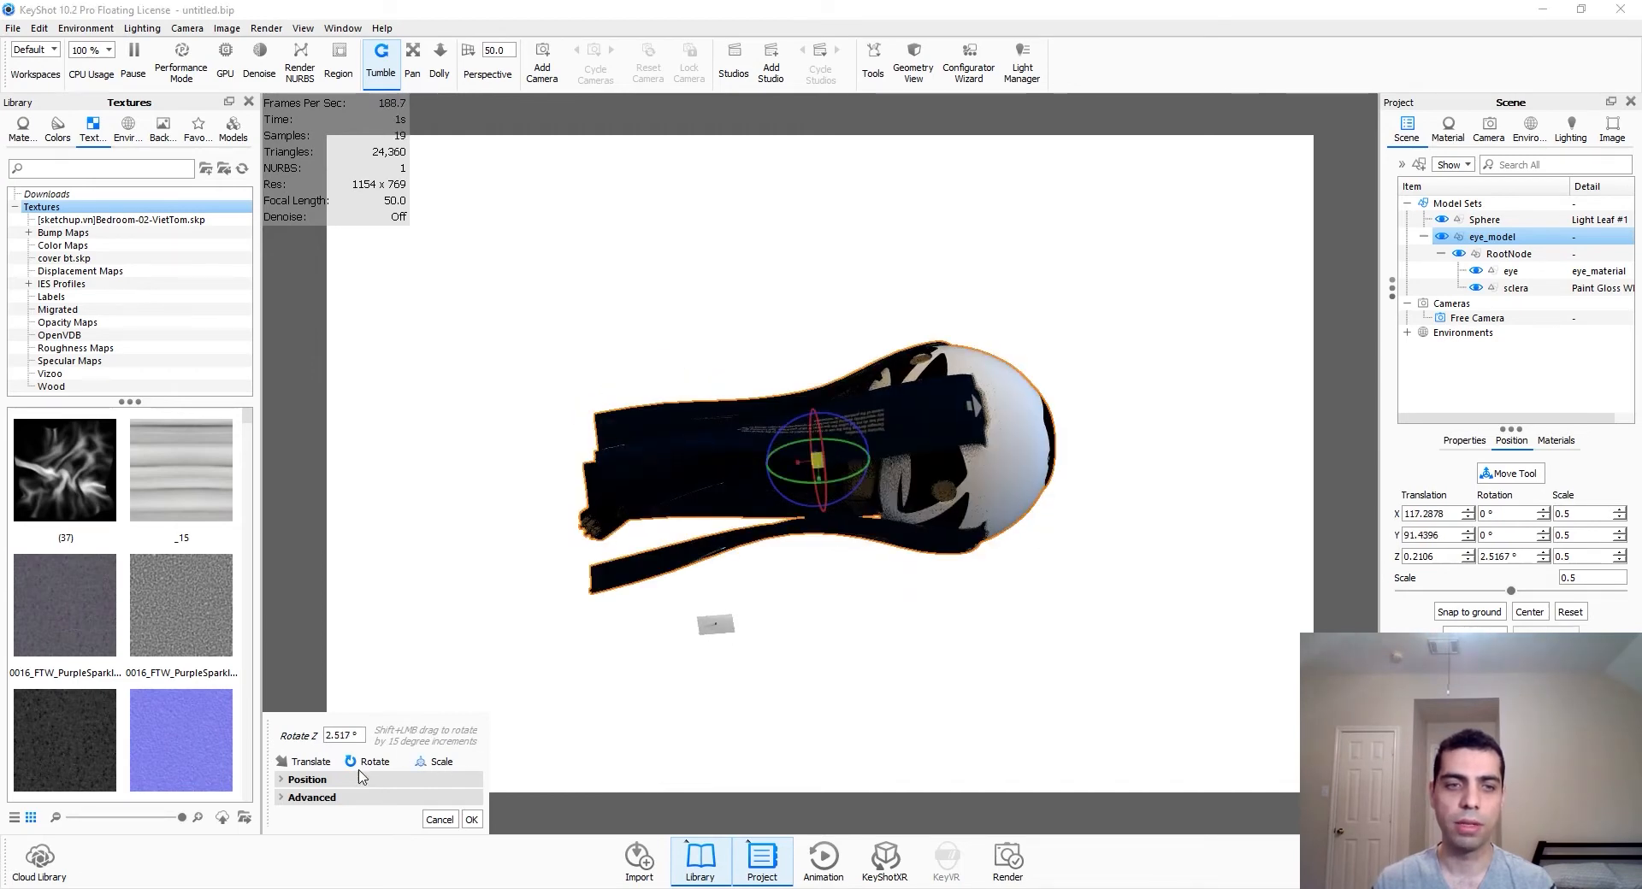
mouse_move(819, 459)
mouse_down()
mouse_move(906, 387)
mouse_move(717, 525)
mouse_move(859, 435)
mouse_move(824, 480)
mouse_up()
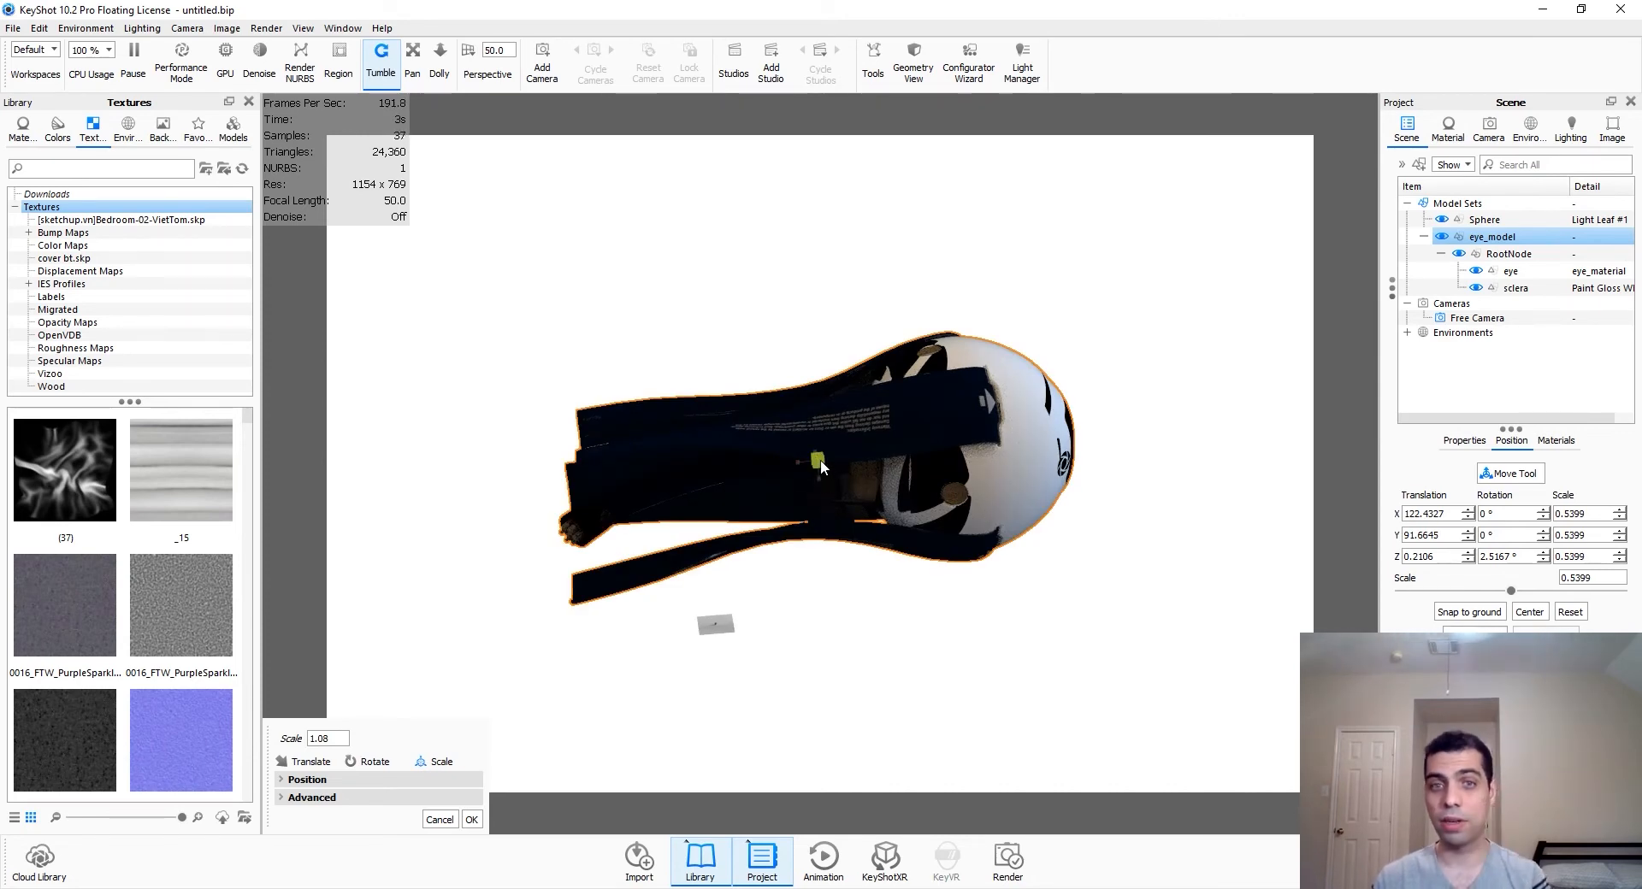
mouse_move(820, 459)
mouse_down()
mouse_move(947, 386)
mouse_move(761, 535)
mouse_move(833, 501)
mouse_move(891, 386)
mouse_move(803, 482)
mouse_move(823, 484)
mouse_up()
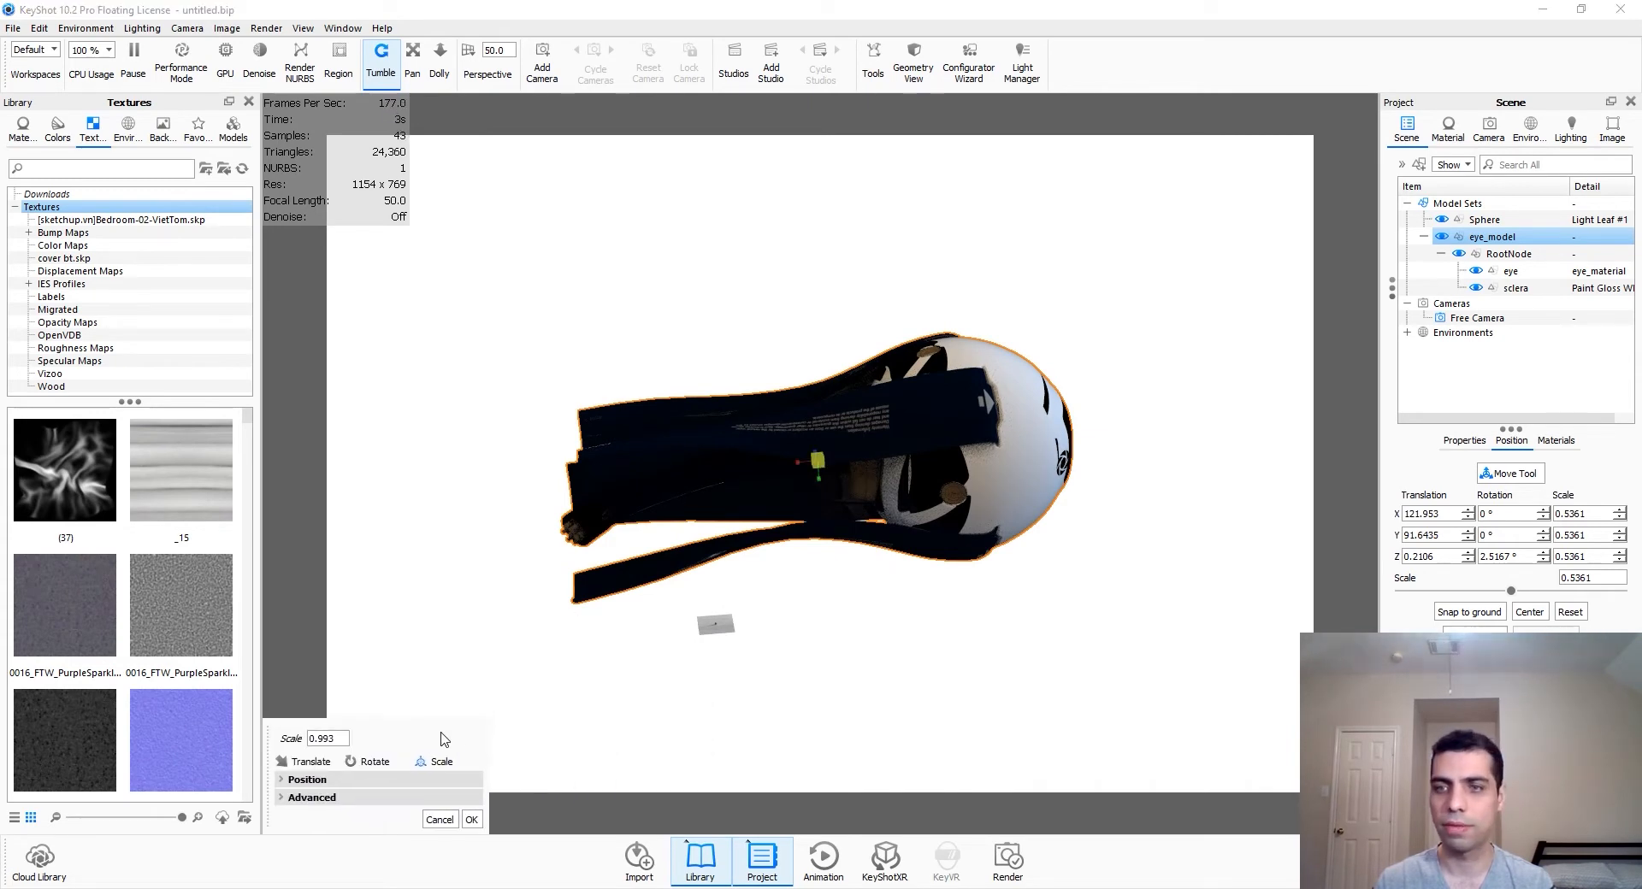
drag(817, 479, 943, 565)
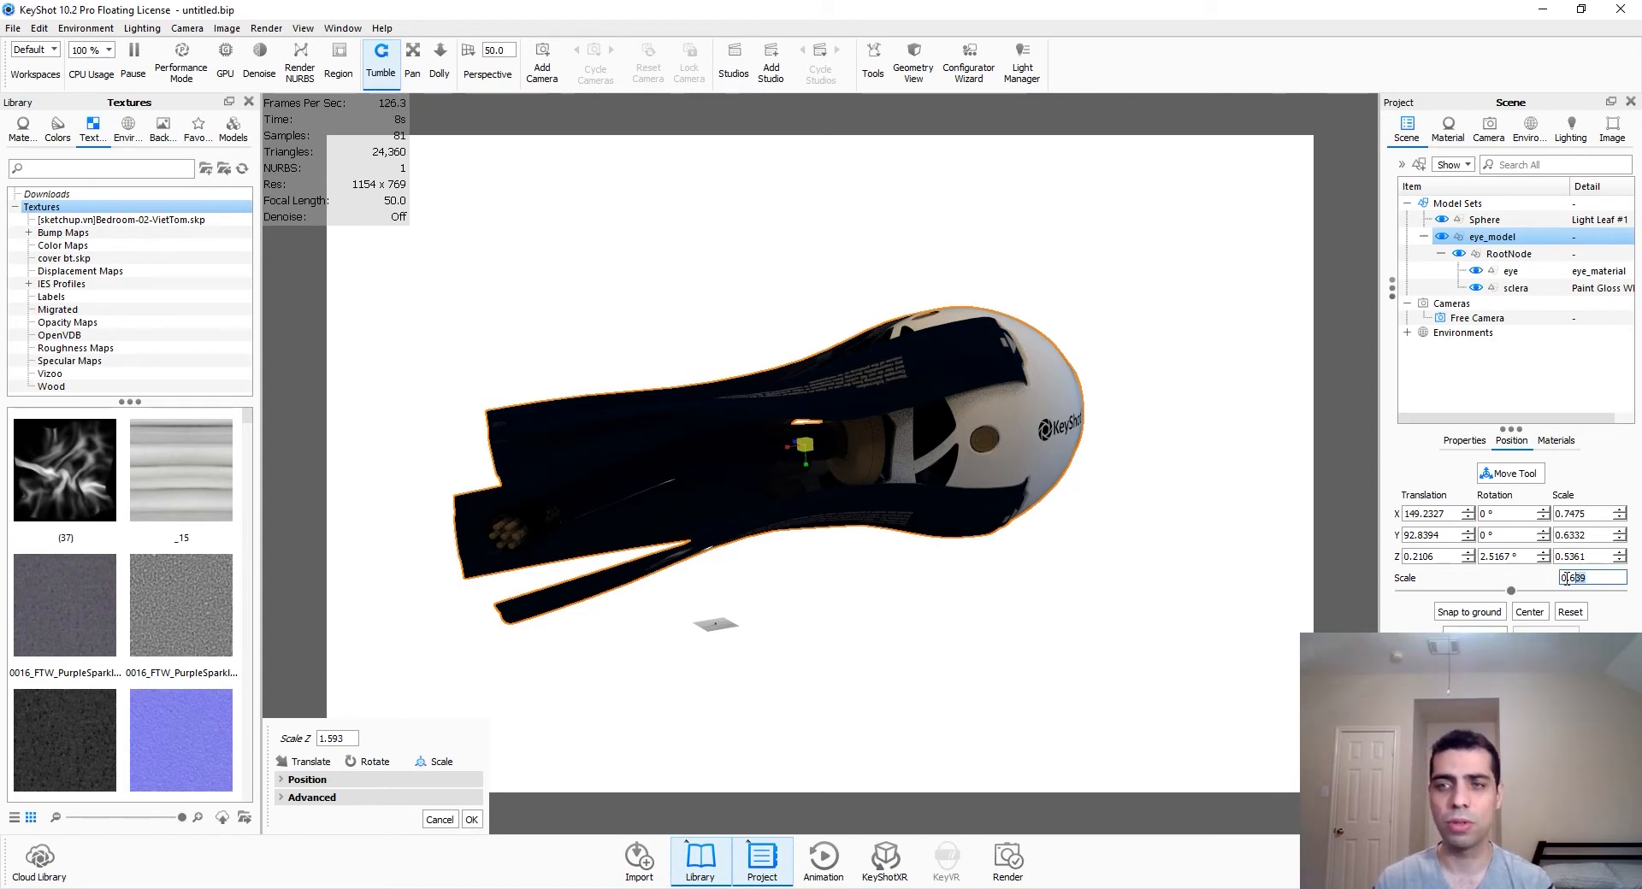
Step: Set the eye model's overall scale to 0.25 and reduce it further to 0.1
text(0.25)
key(Return)
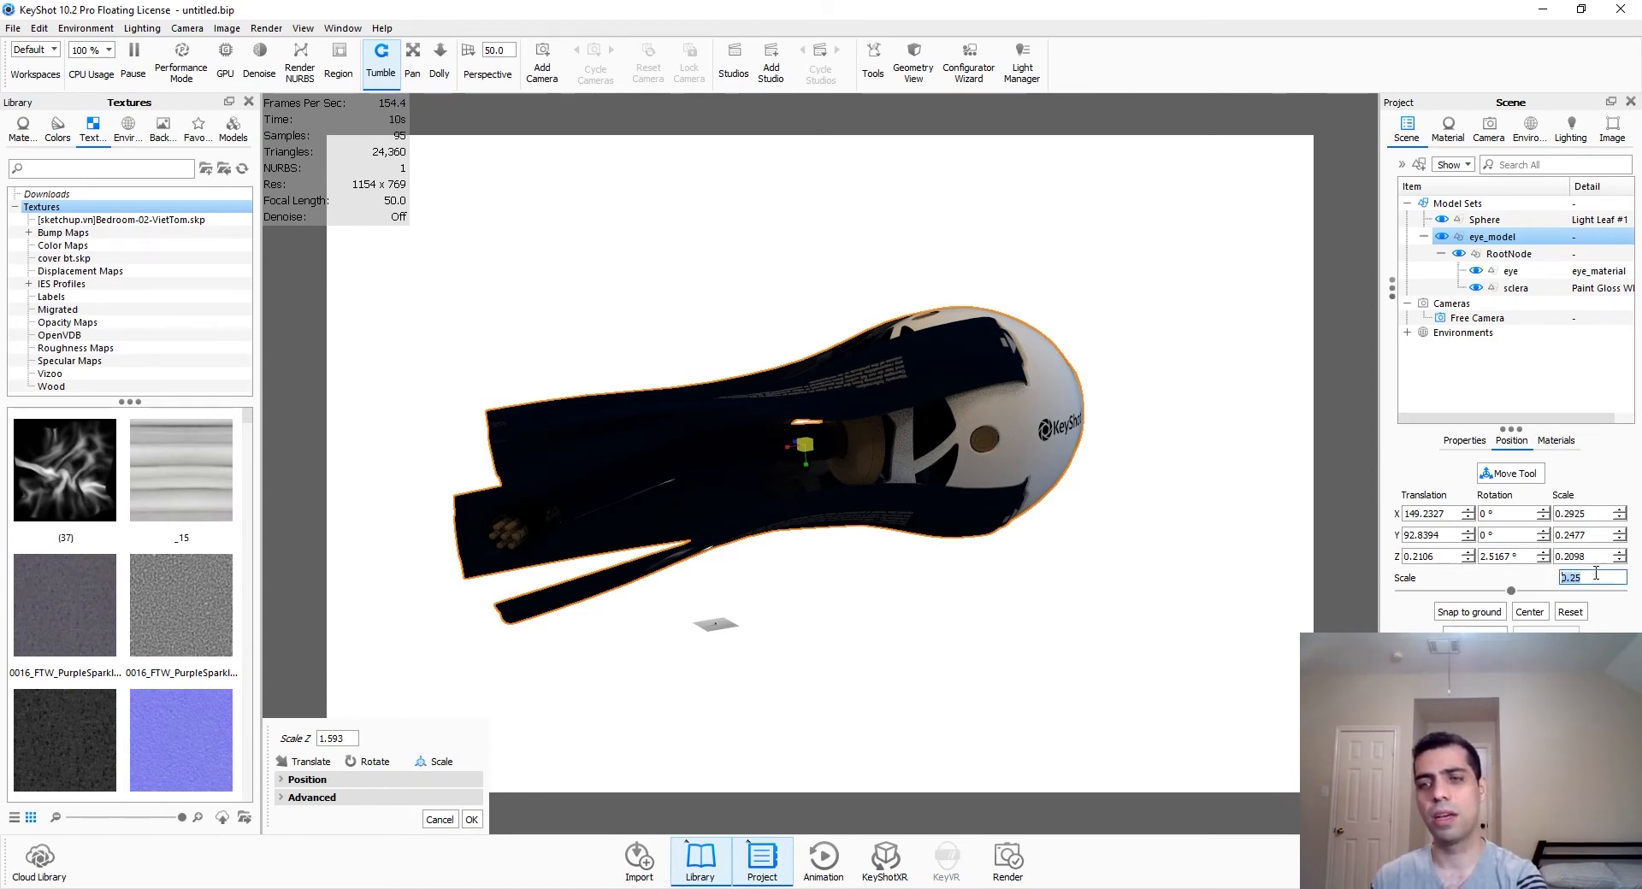
text(1)
key(Return)
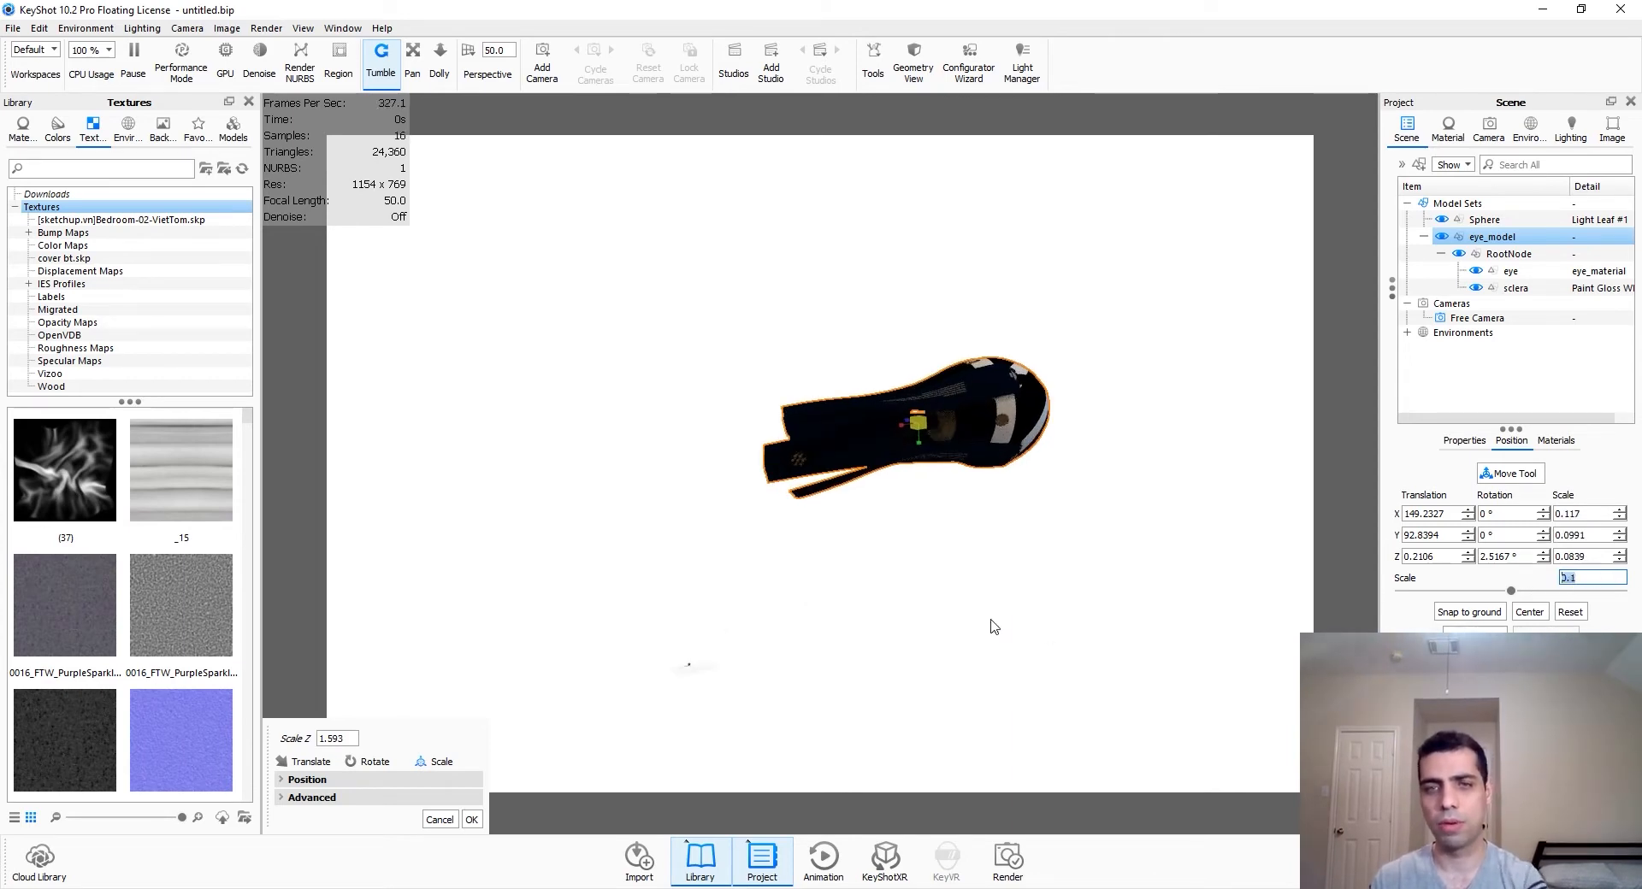
Step: Move the shrunken eye model about -293.7 cm along X with the Move Tool
click(1511, 477)
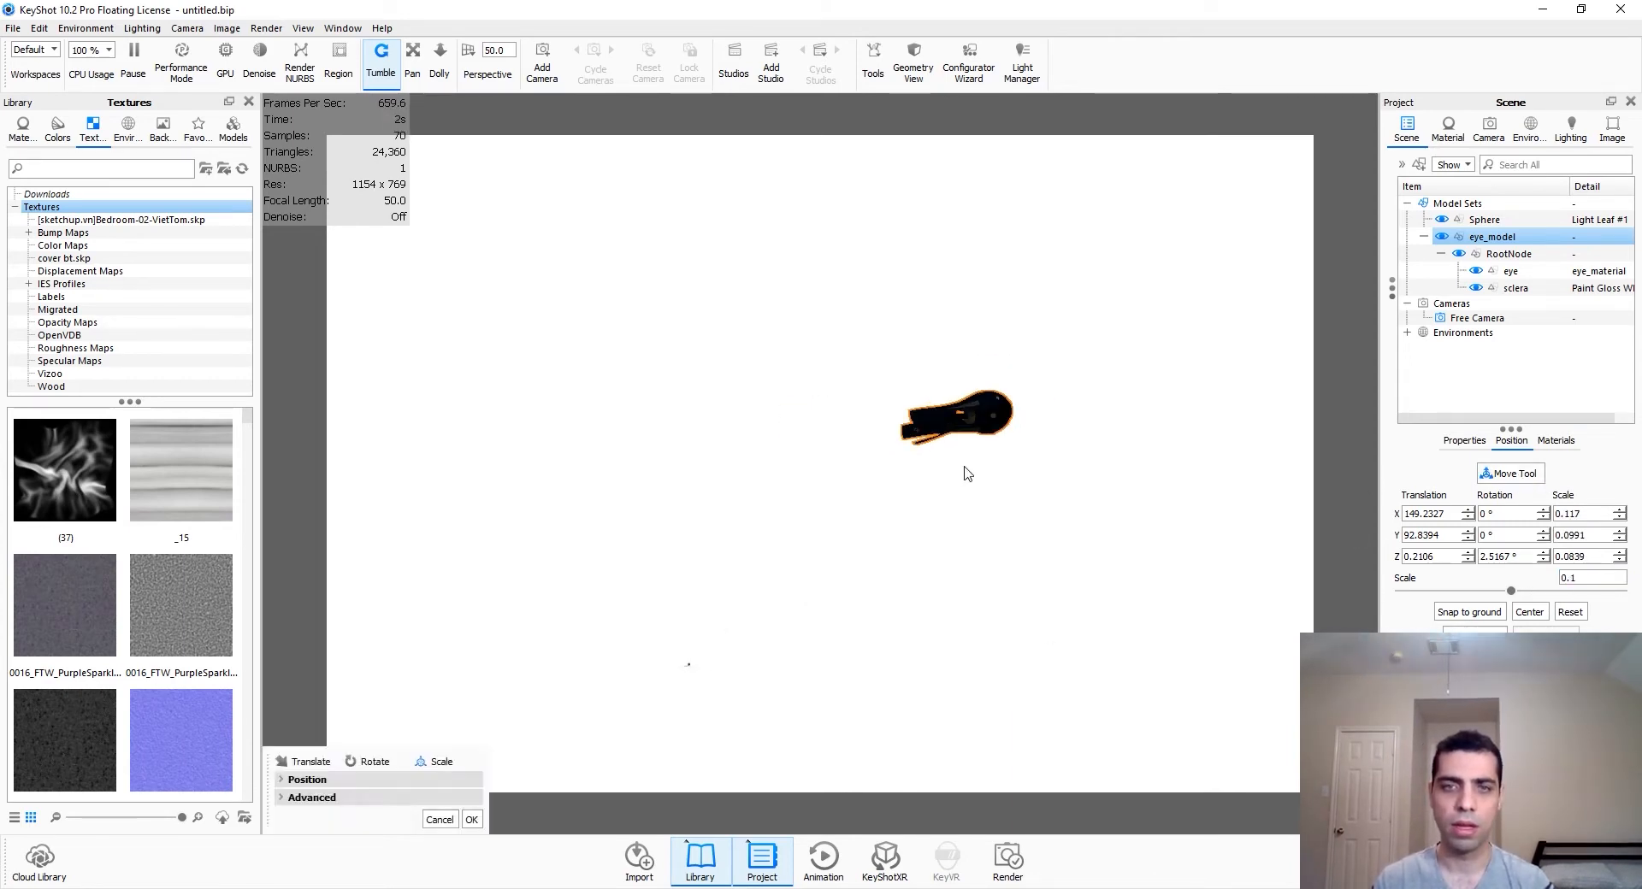
click(301, 761)
drag(1011, 413, 612, 564)
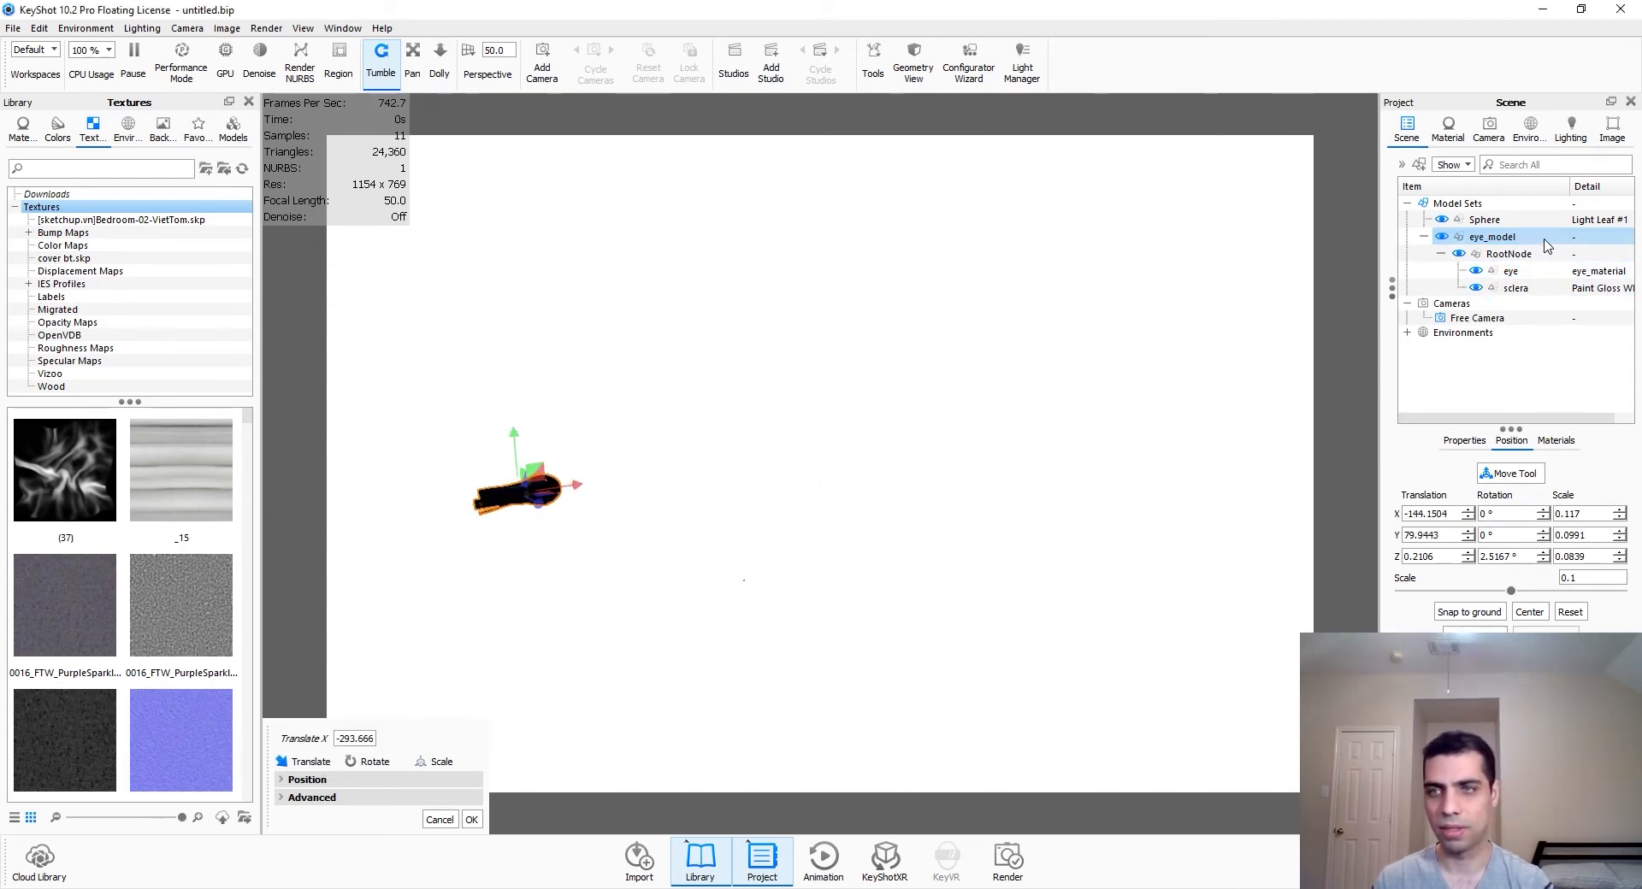
Step: Delete the eye model from the scene and select the sphere
key(Delete)
key(Return)
click(1488, 220)
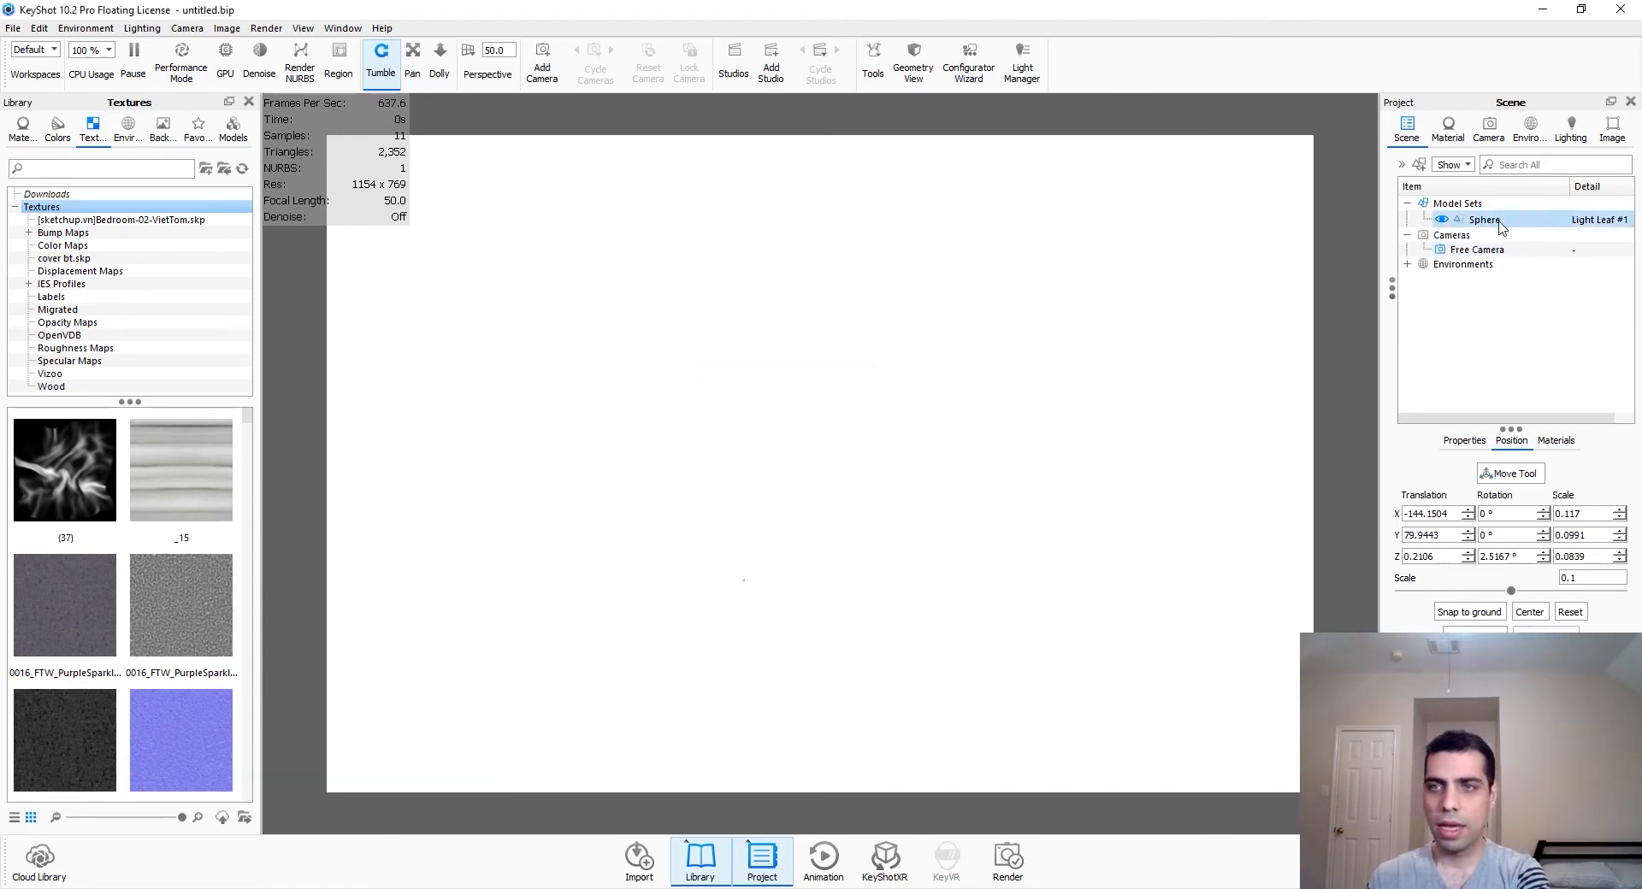
Step: Set the sphere as the camera target, and center and fit it in the view
right_click(1498, 220)
click(1505, 220)
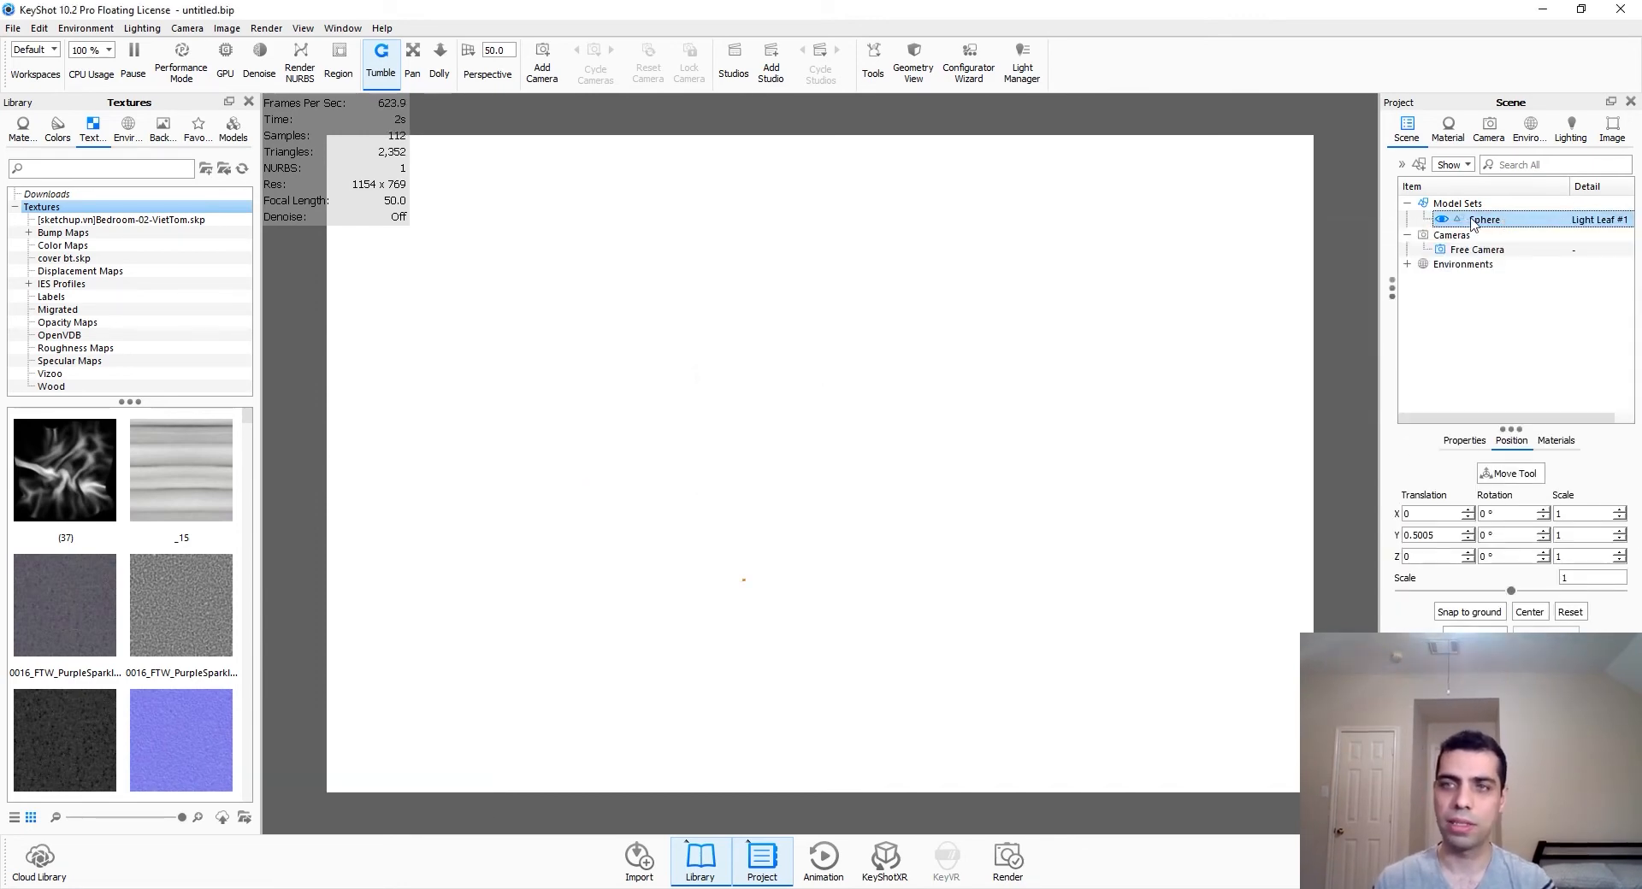
mouse_move(1492, 226)
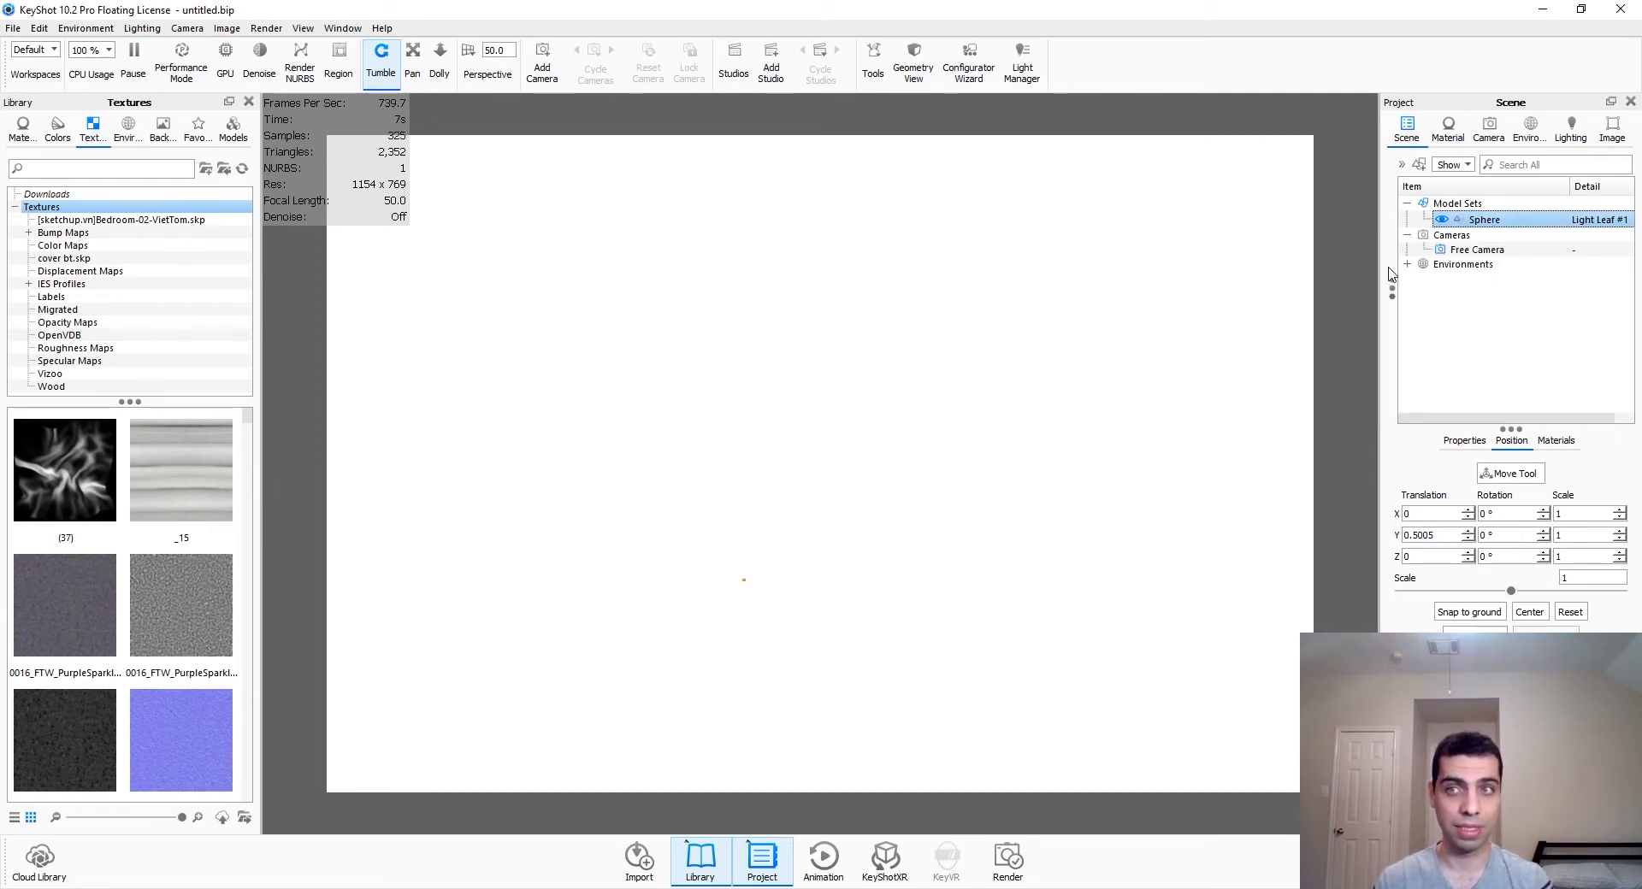
right_click(1480, 222)
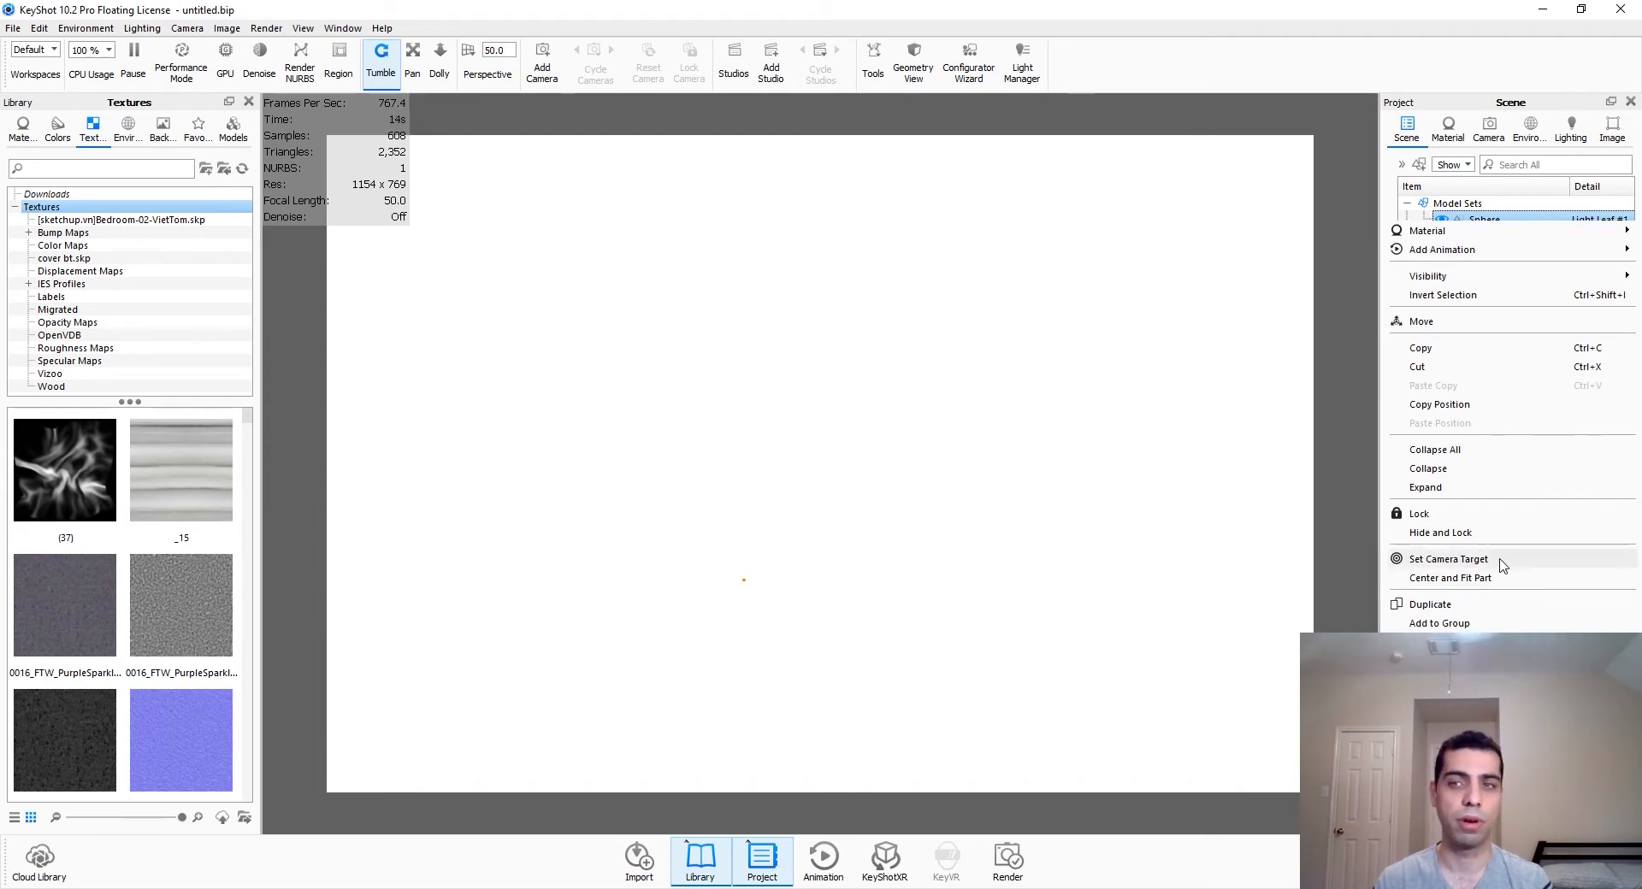
click(1453, 559)
mouse_move(1485, 224)
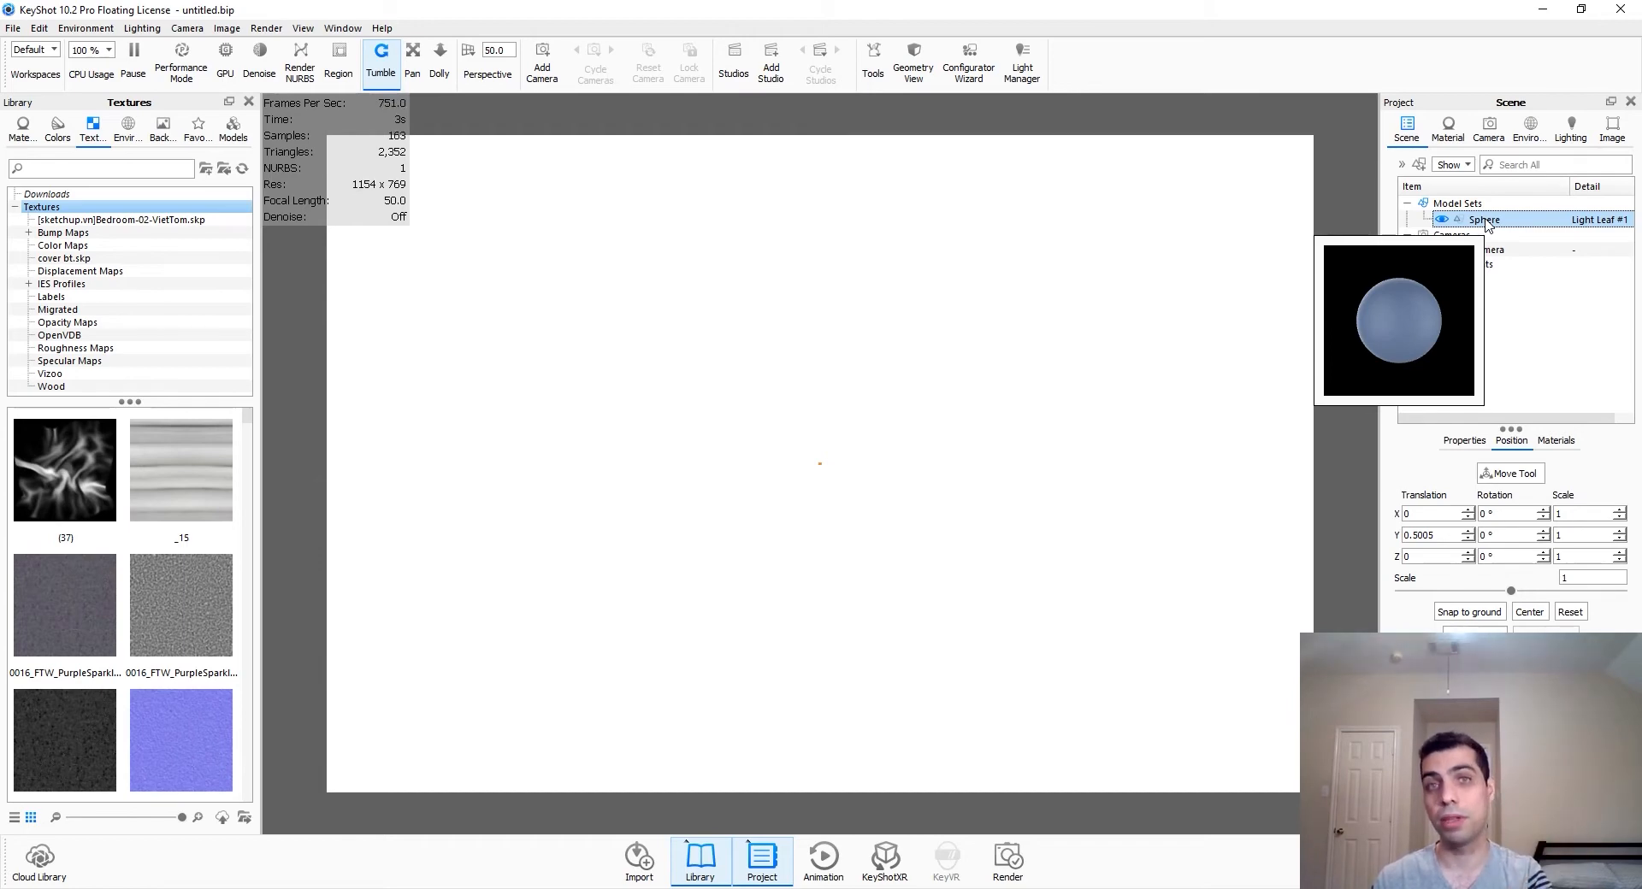
right_click(1486, 221)
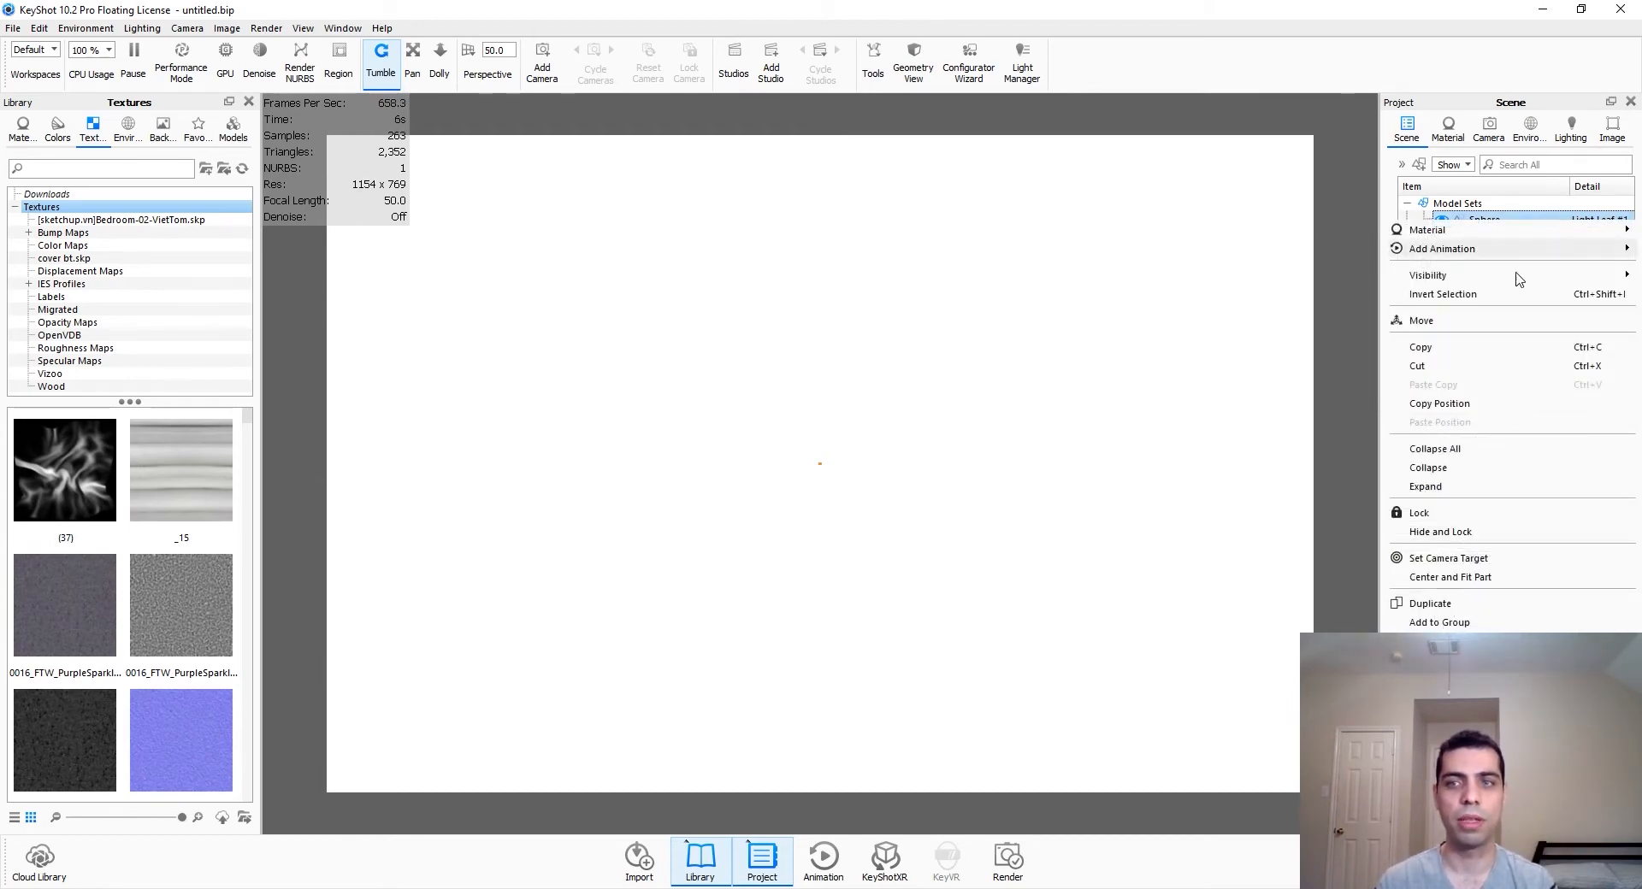
click(1488, 578)
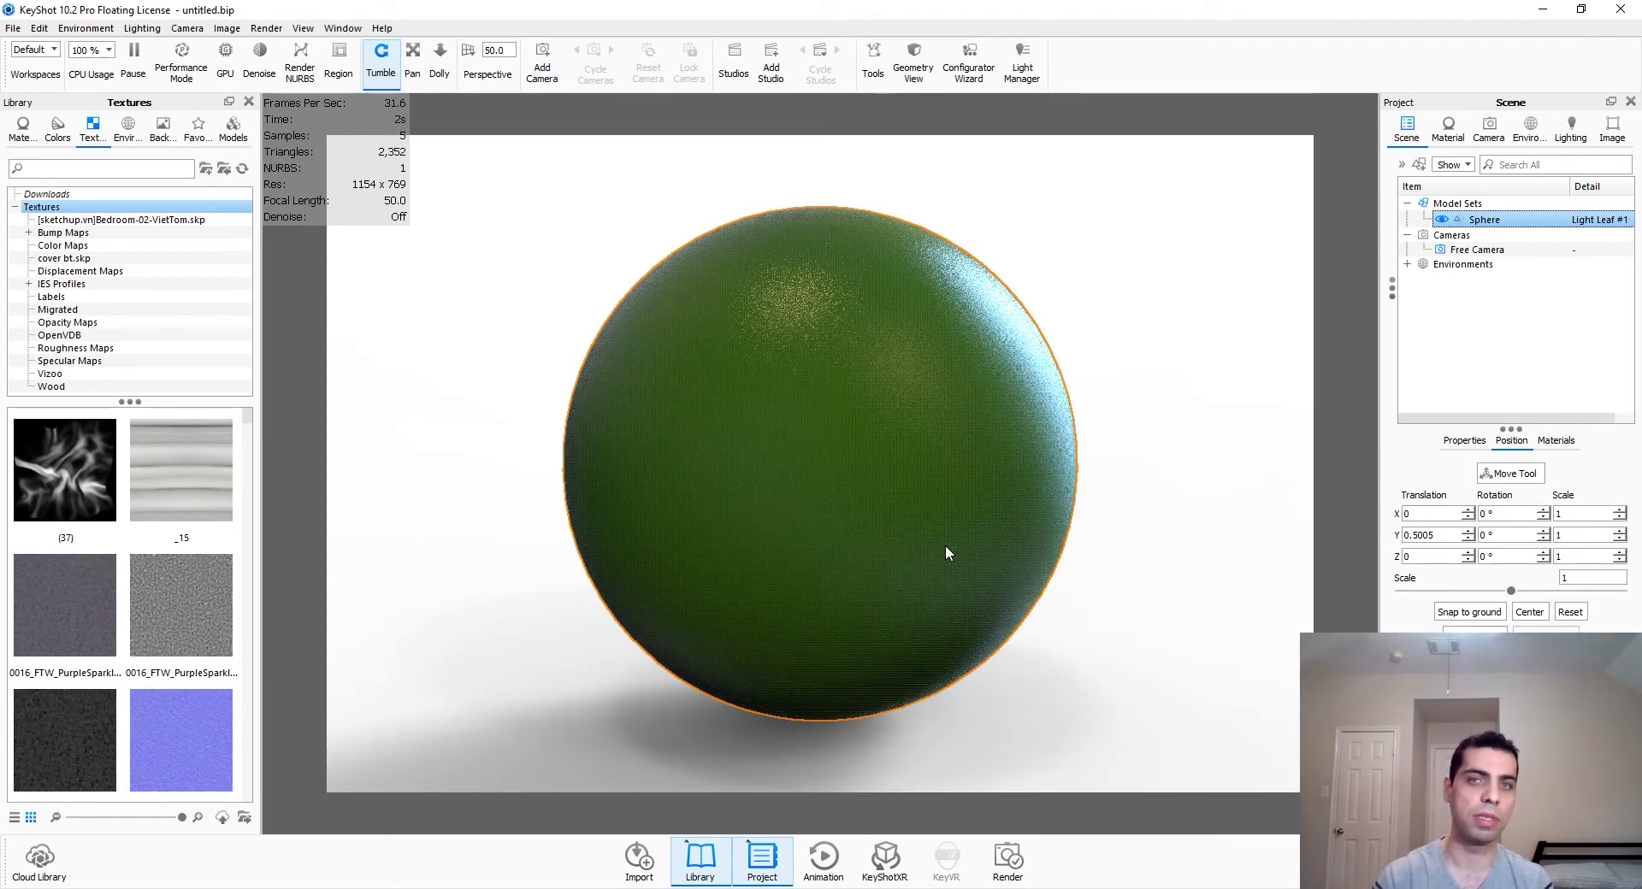
Step: Change the sphere's material type to Plastic
double_click(906, 507)
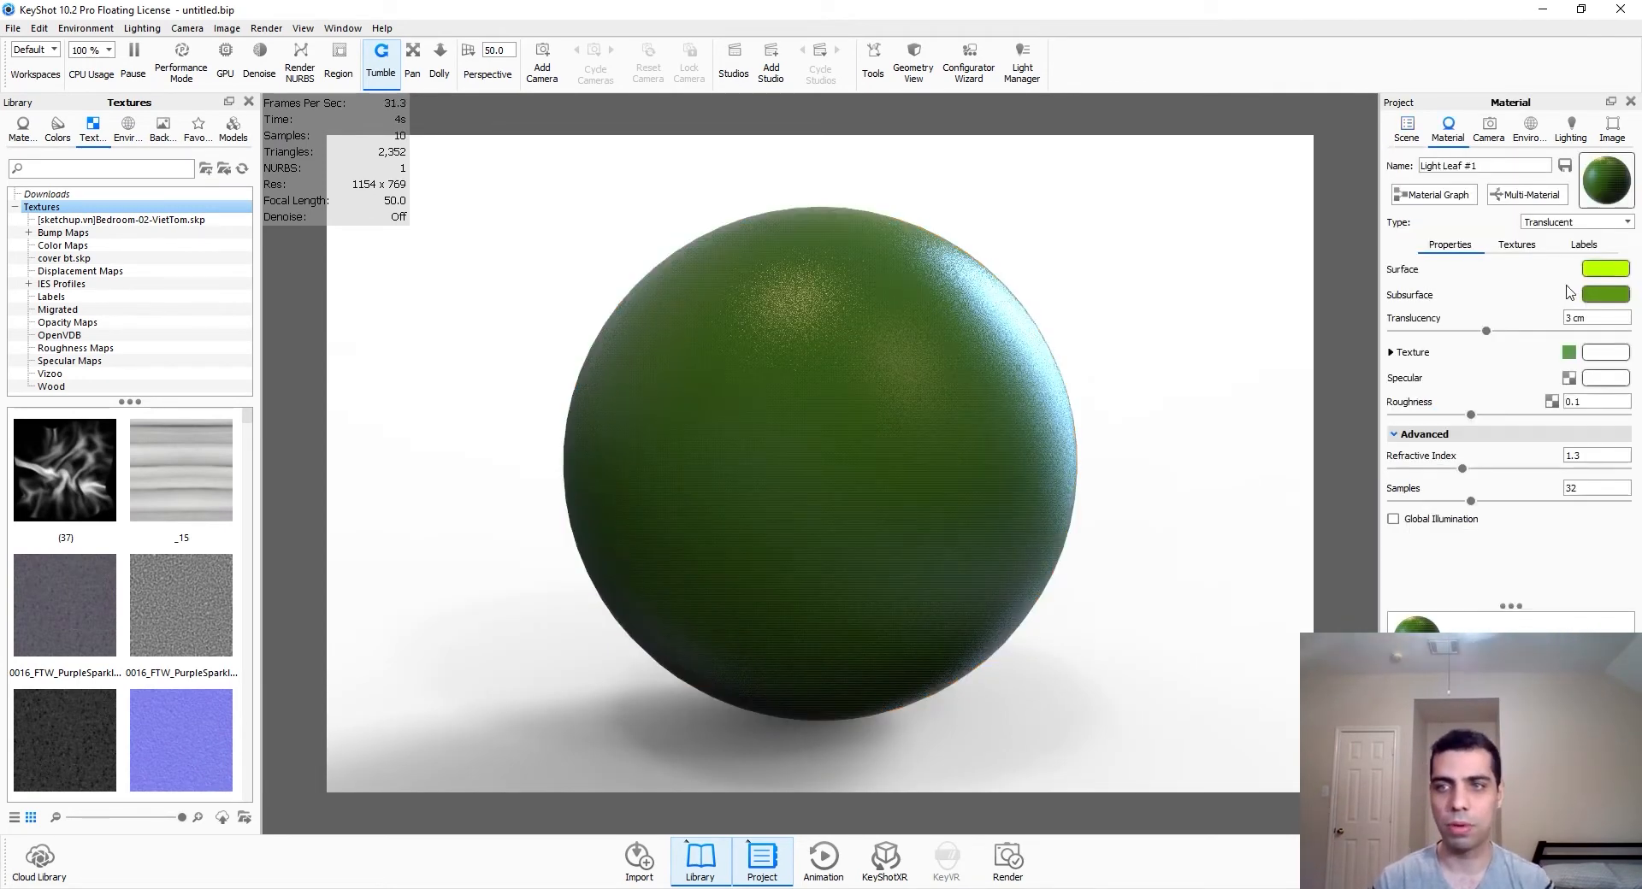
click(1590, 223)
click(1548, 324)
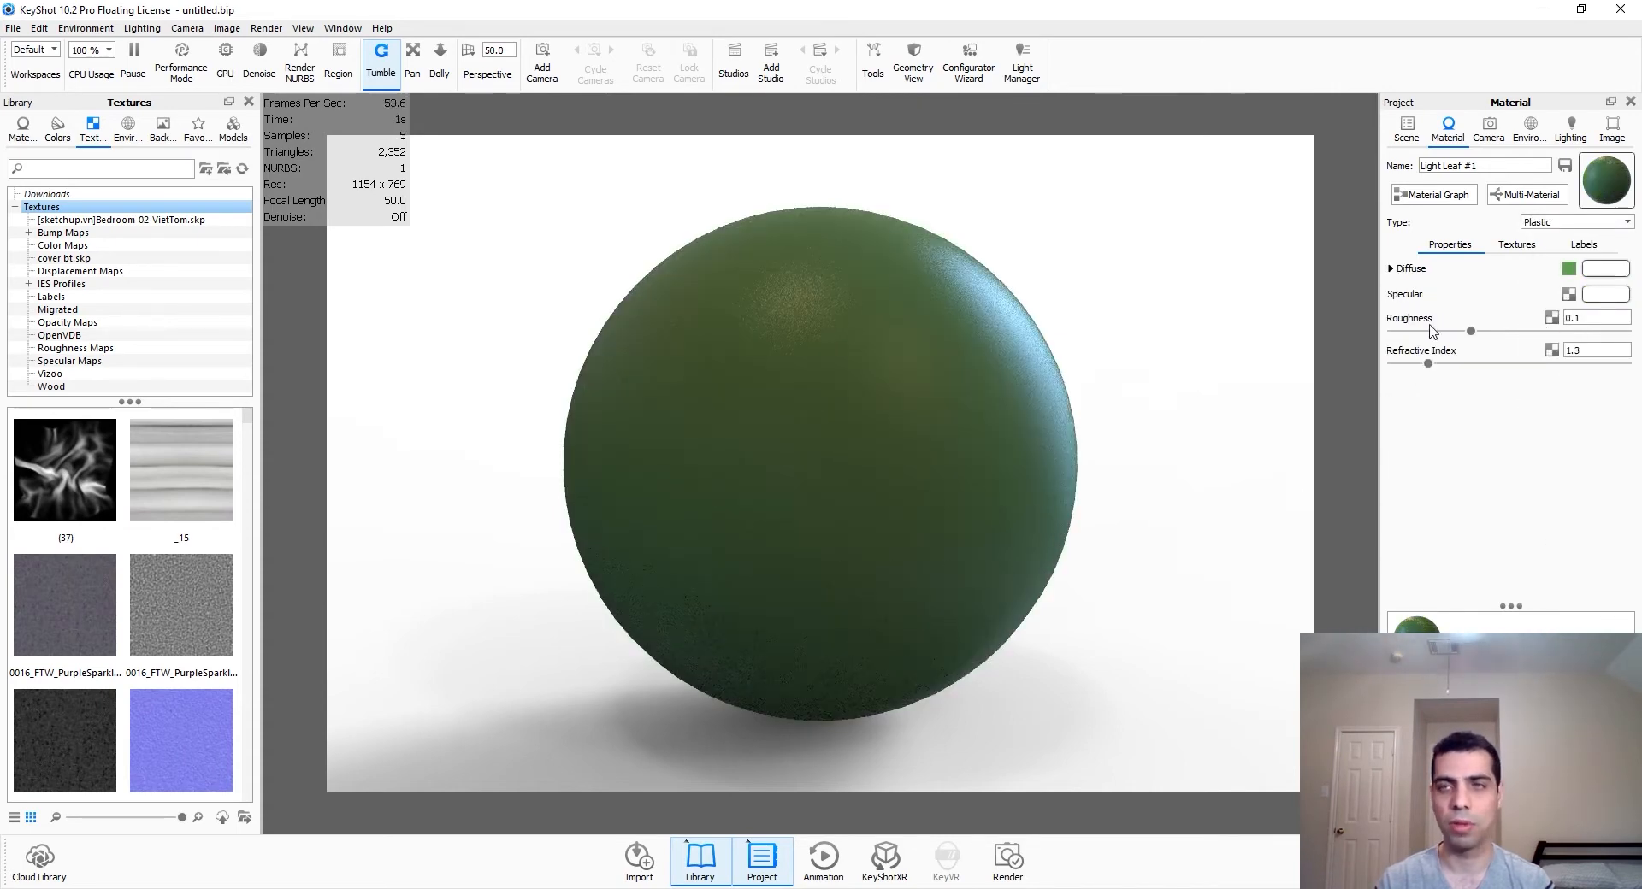
Step: Review the sphere's part properties, its assigned material and material settings, and the library's material collection
click(1489, 128)
click(1407, 128)
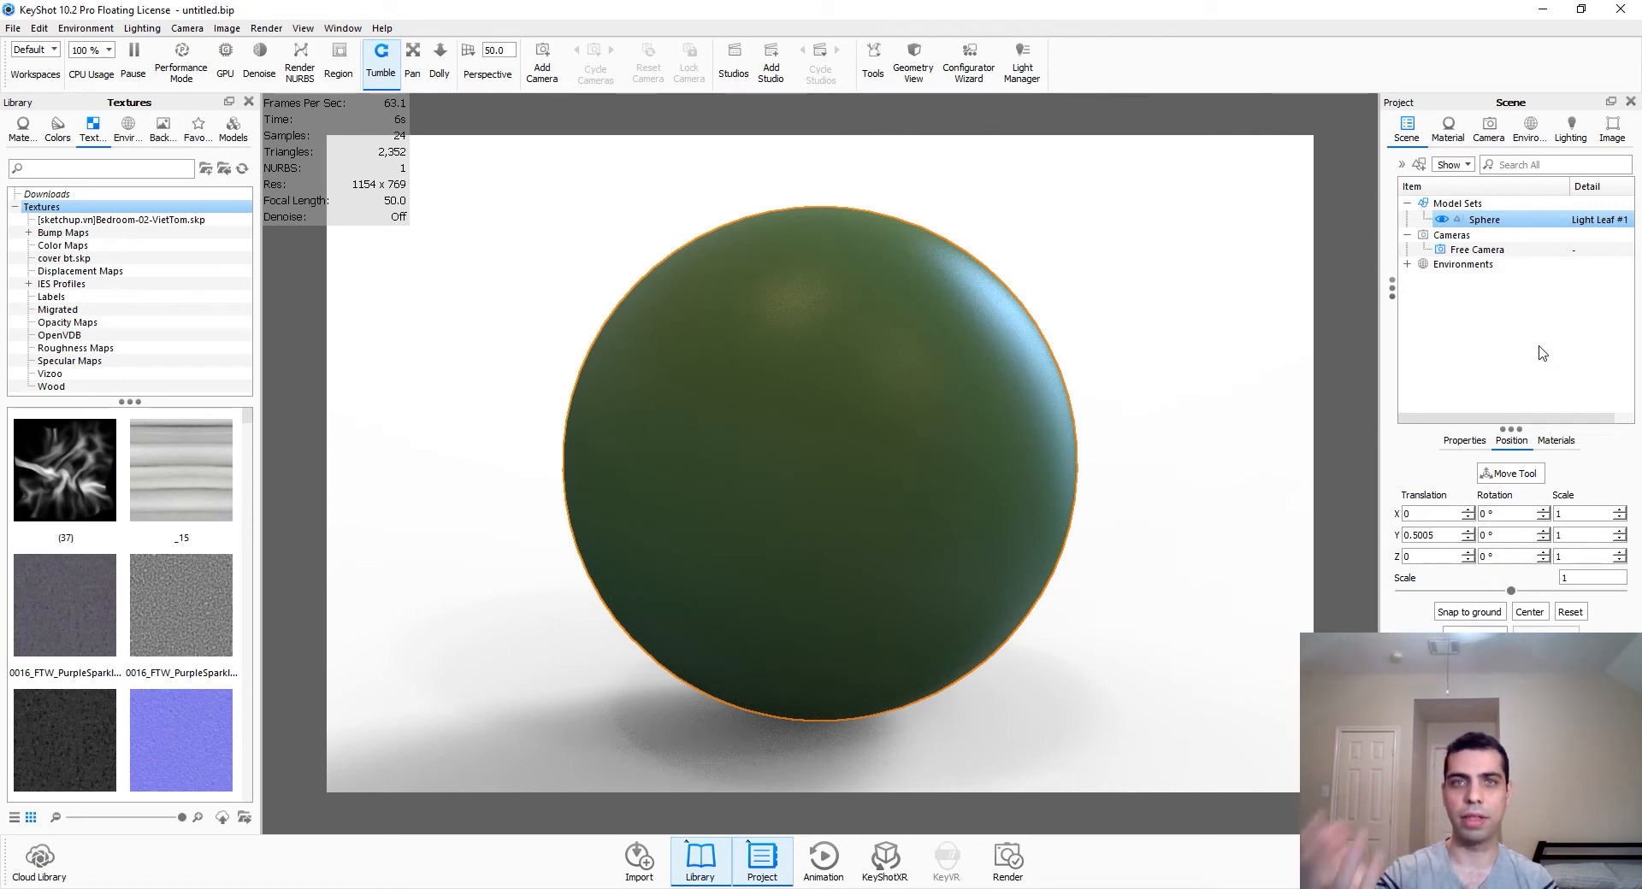
click(1462, 443)
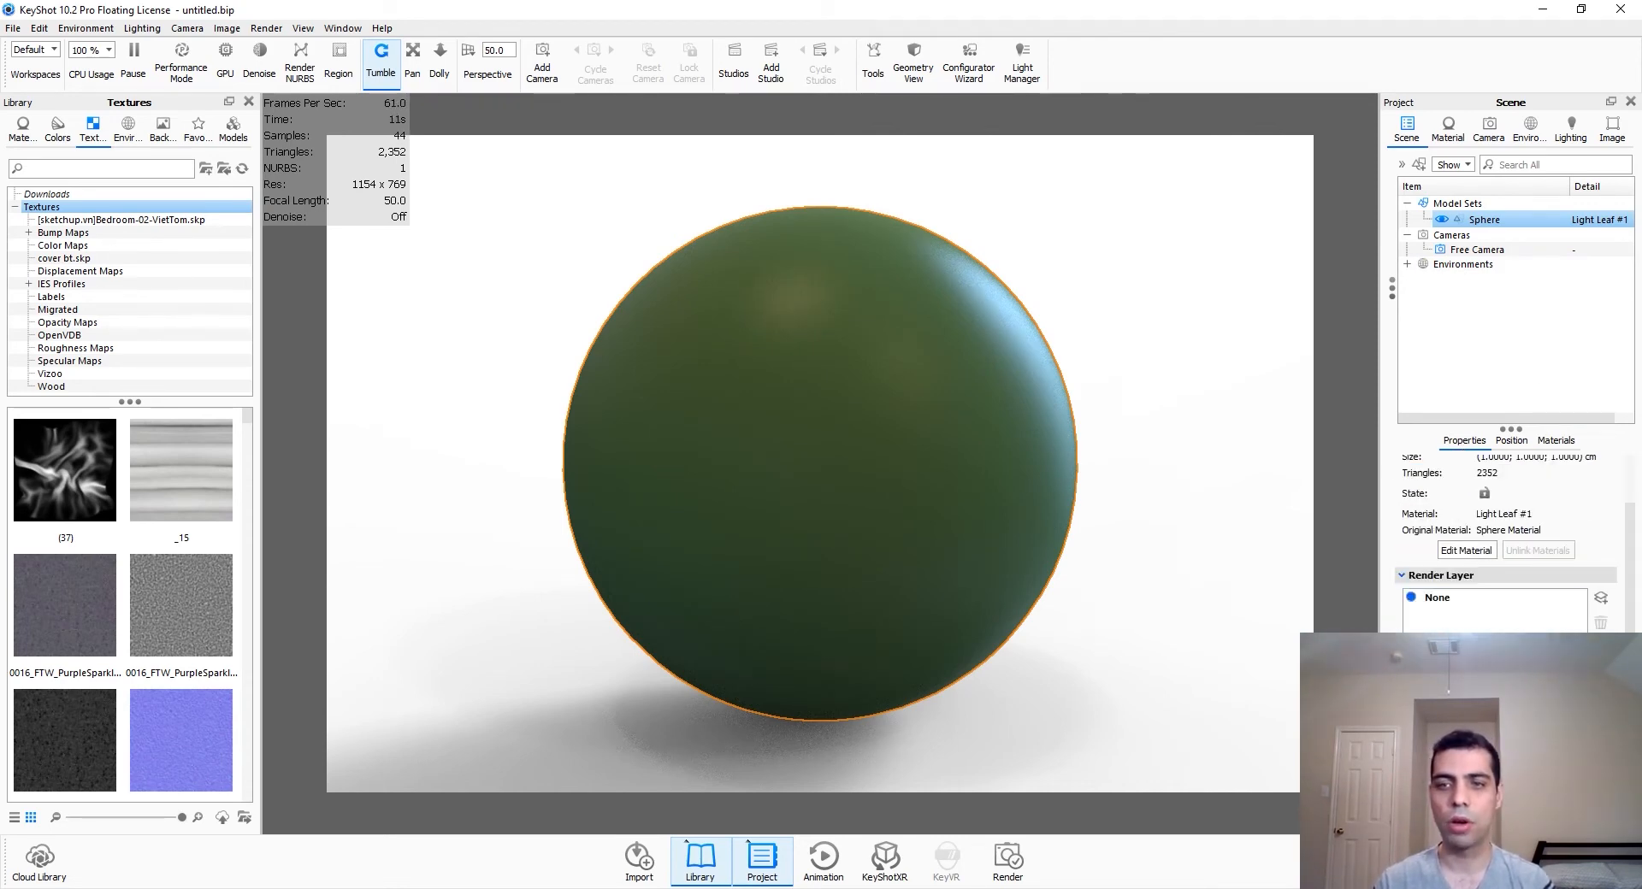
scroll(1505, 530, up, 1)
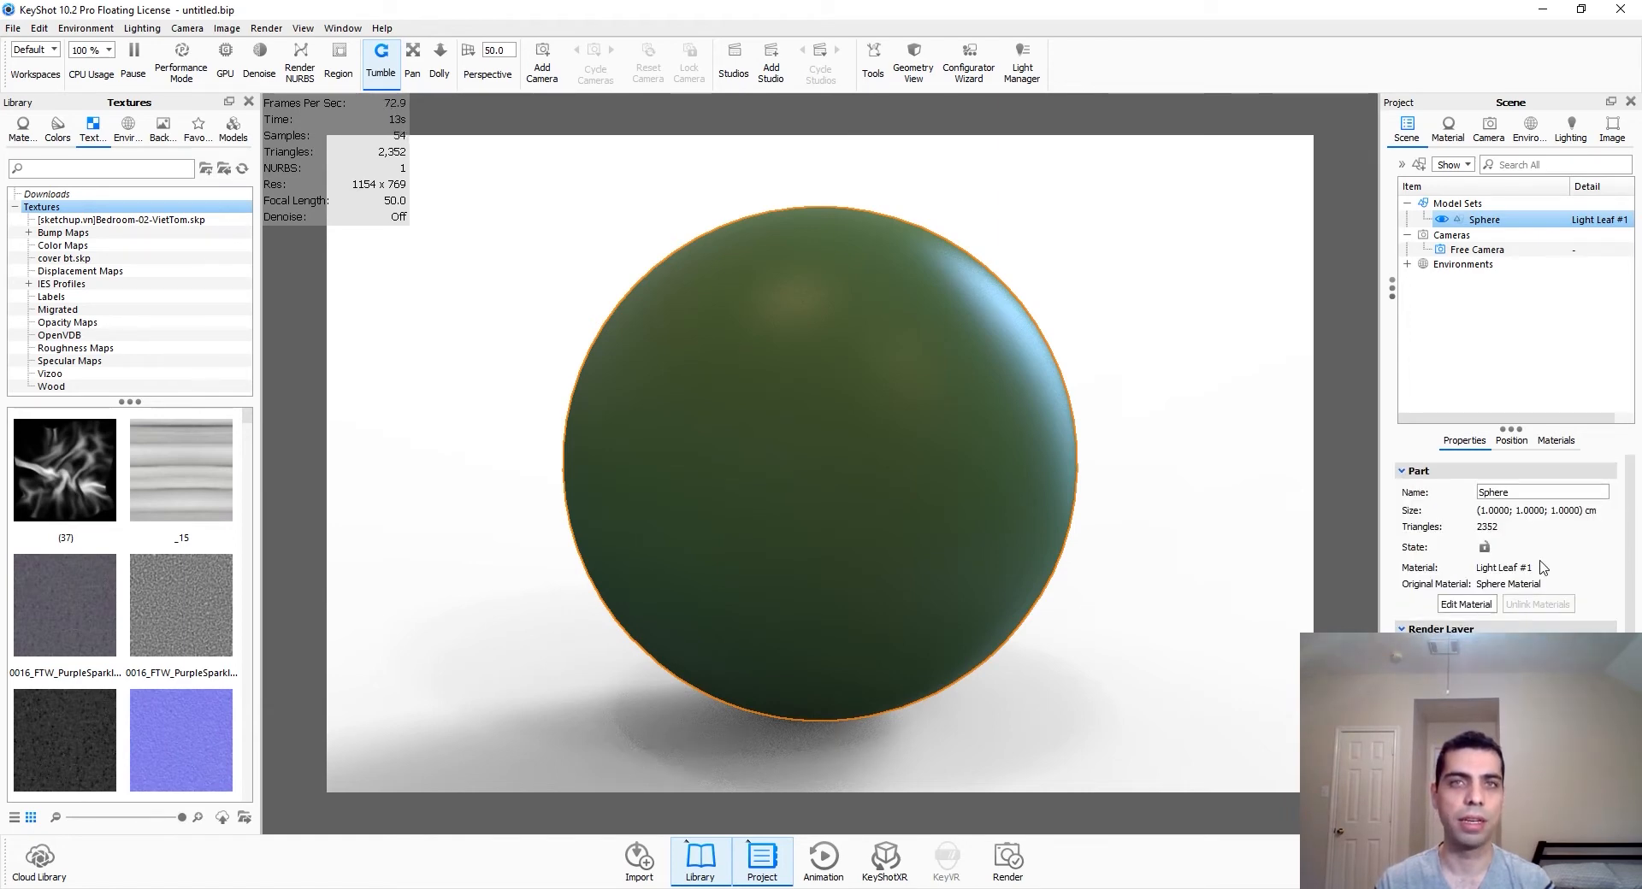
click(1555, 443)
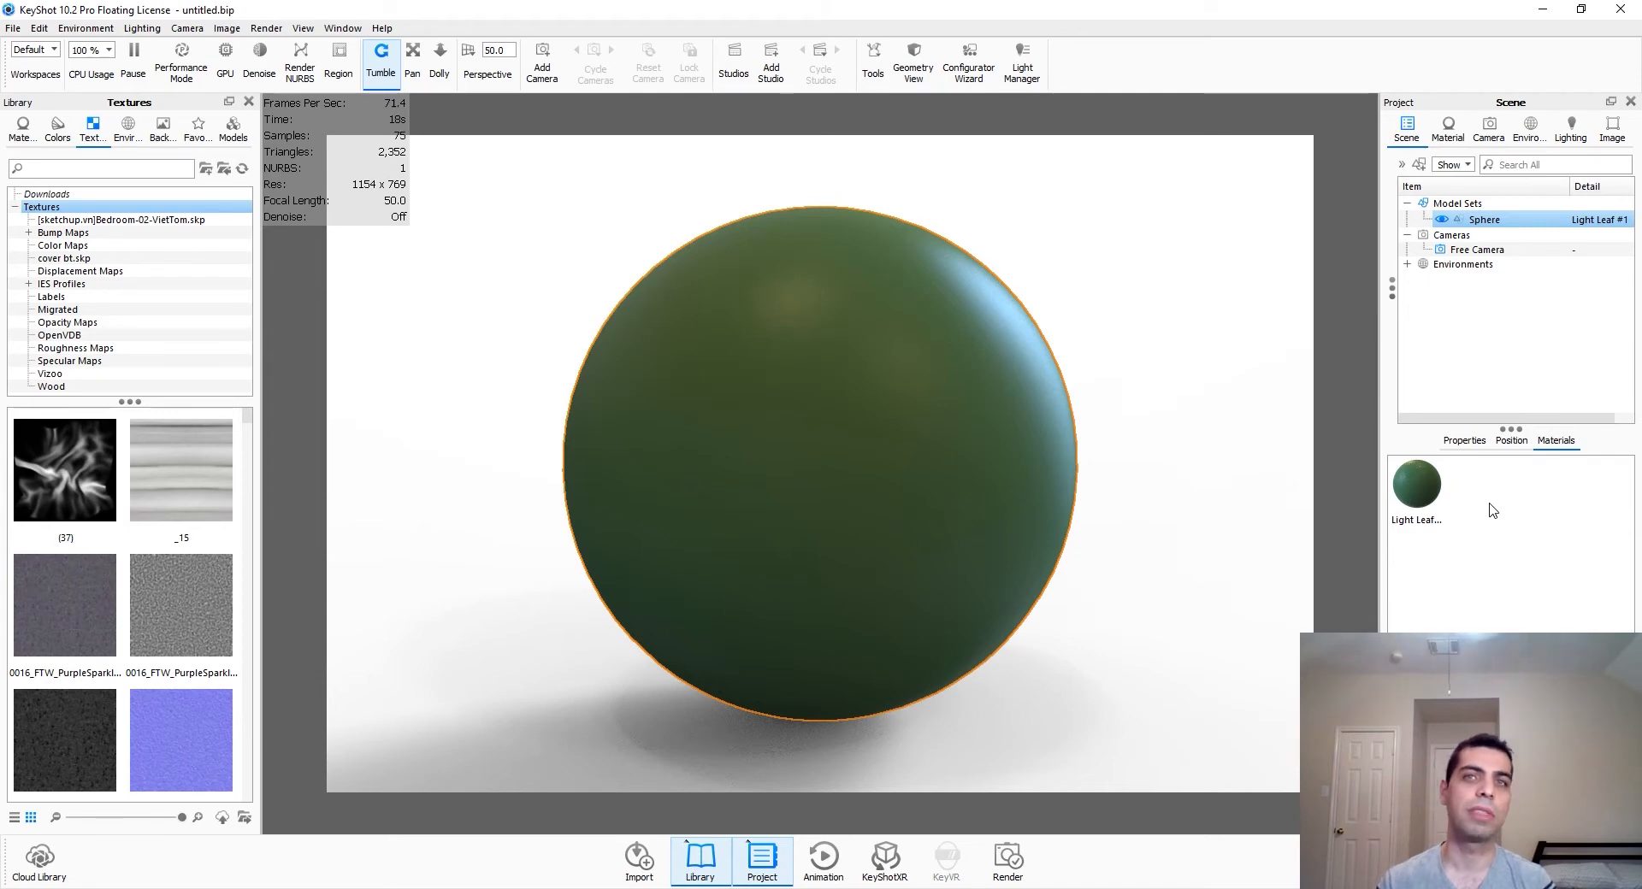
click(21, 129)
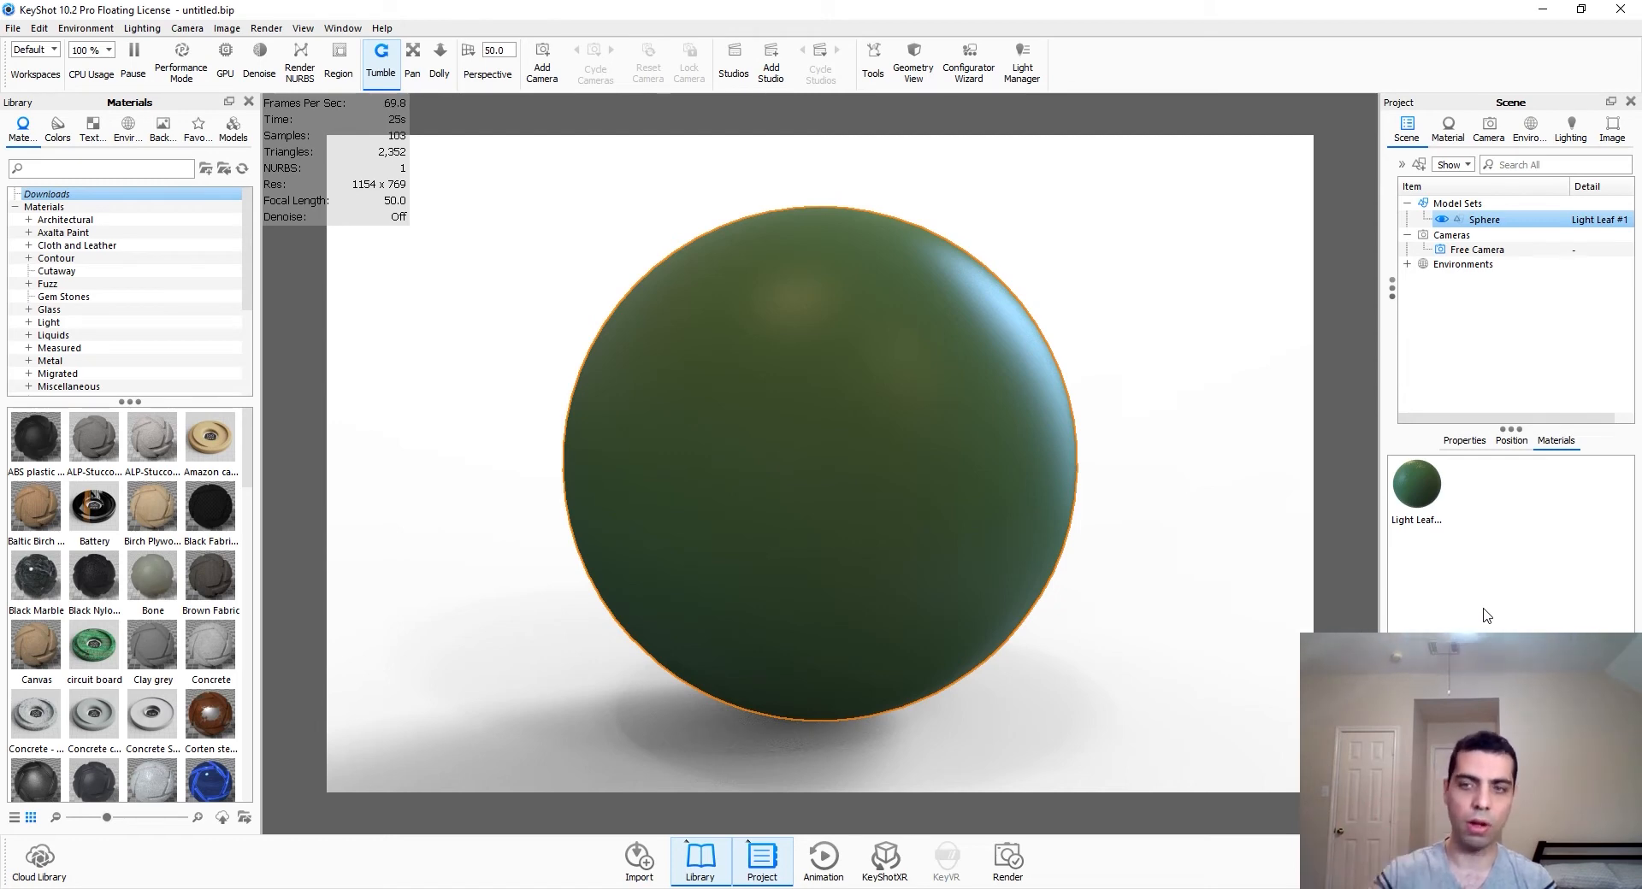
mouse_move(1500, 817)
mouse_down()
mouse_move(1448, 817)
mouse_move(1595, 817)
mouse_move(1438, 817)
mouse_move(1526, 818)
mouse_move(1488, 817)
mouse_up()
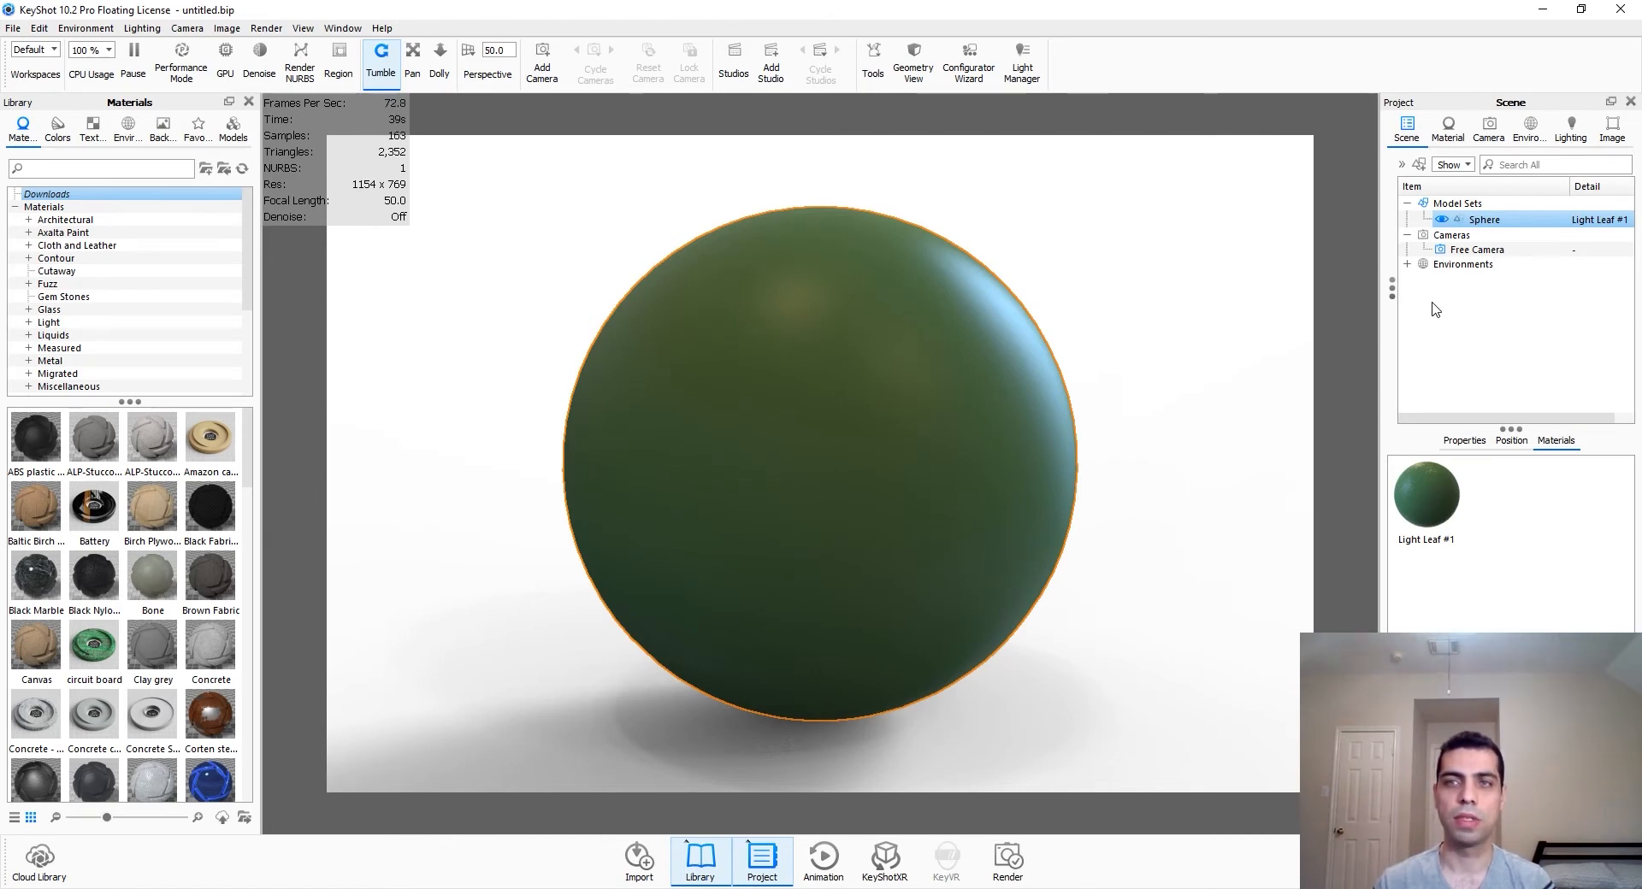
click(1563, 170)
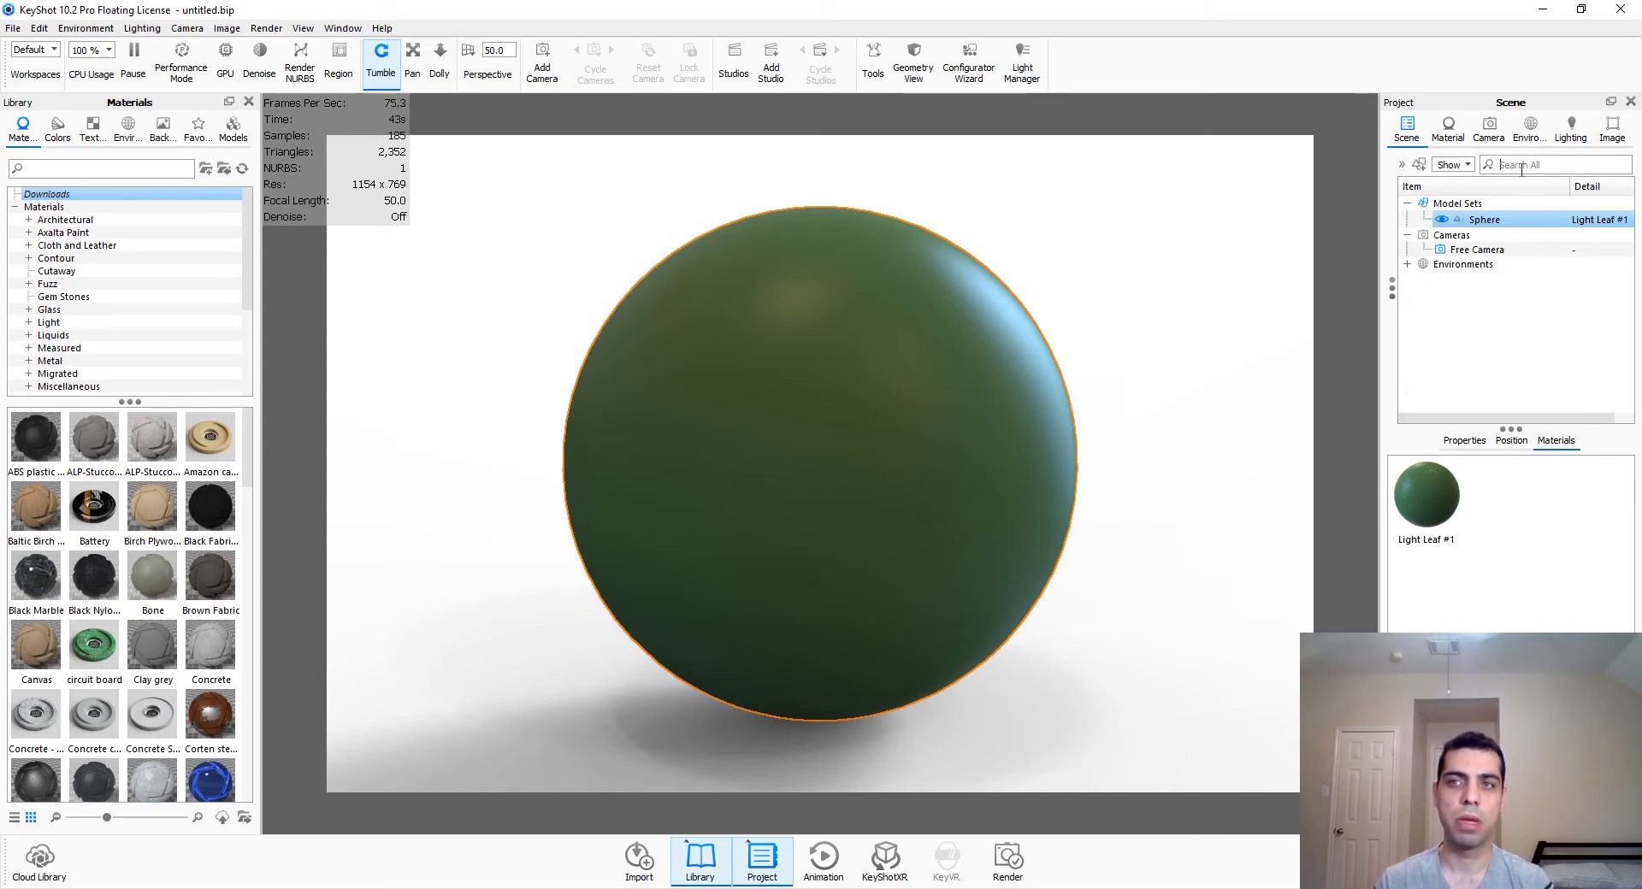
click(1463, 137)
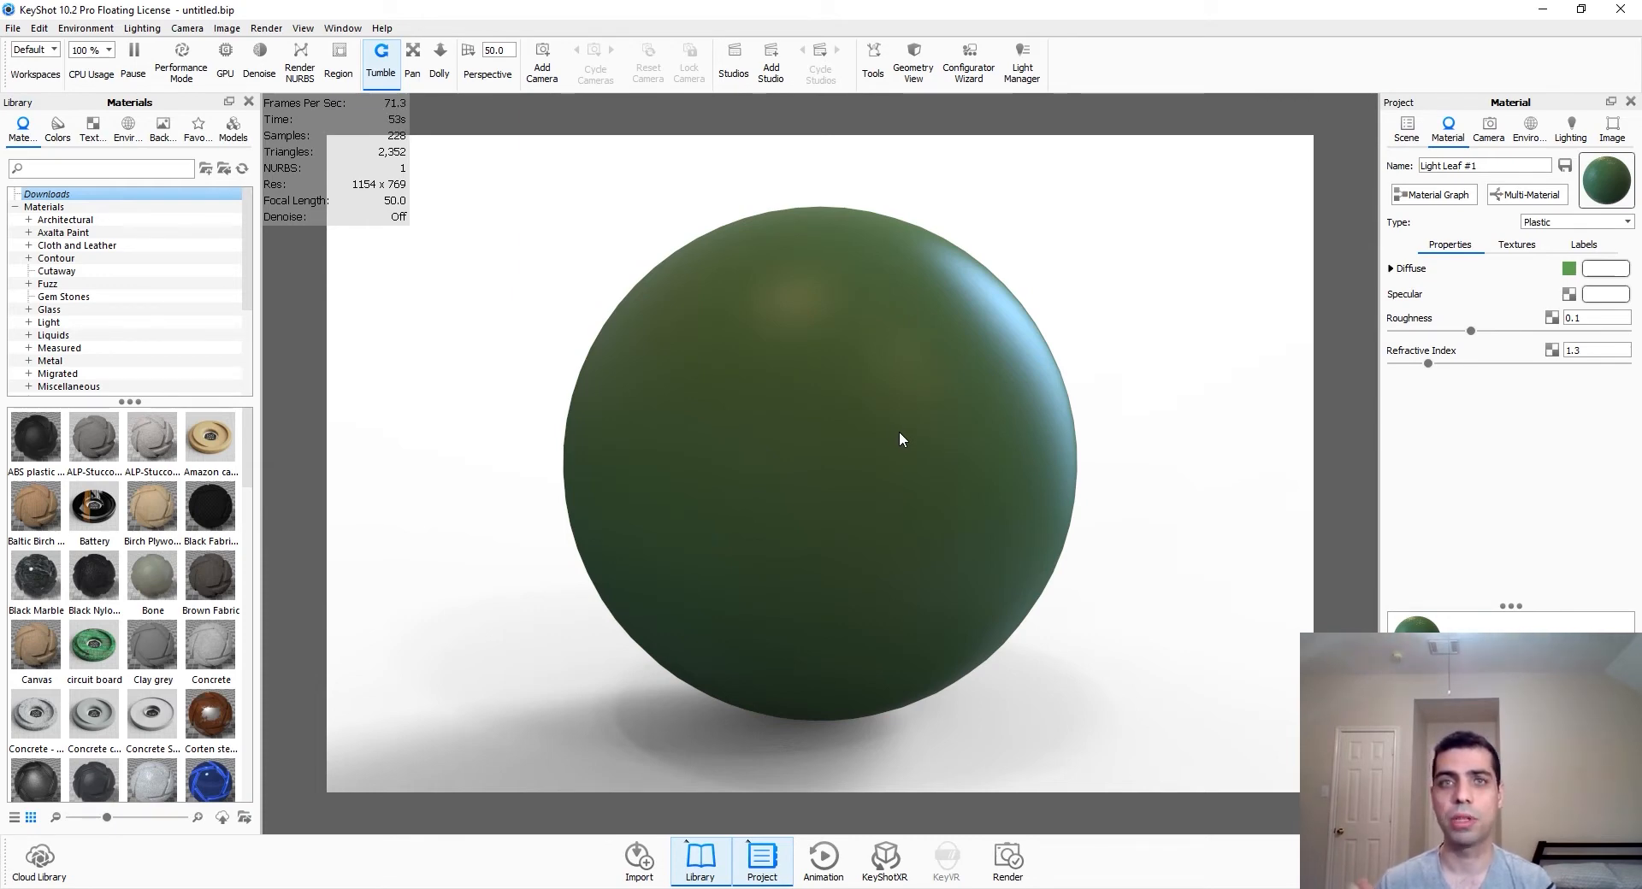
Step: Add a 4 Sided Pyramid from the Geometry models and place it beside the sphere, shifting it about 0.7 cm along Z
scroll(501, 451, down, 5)
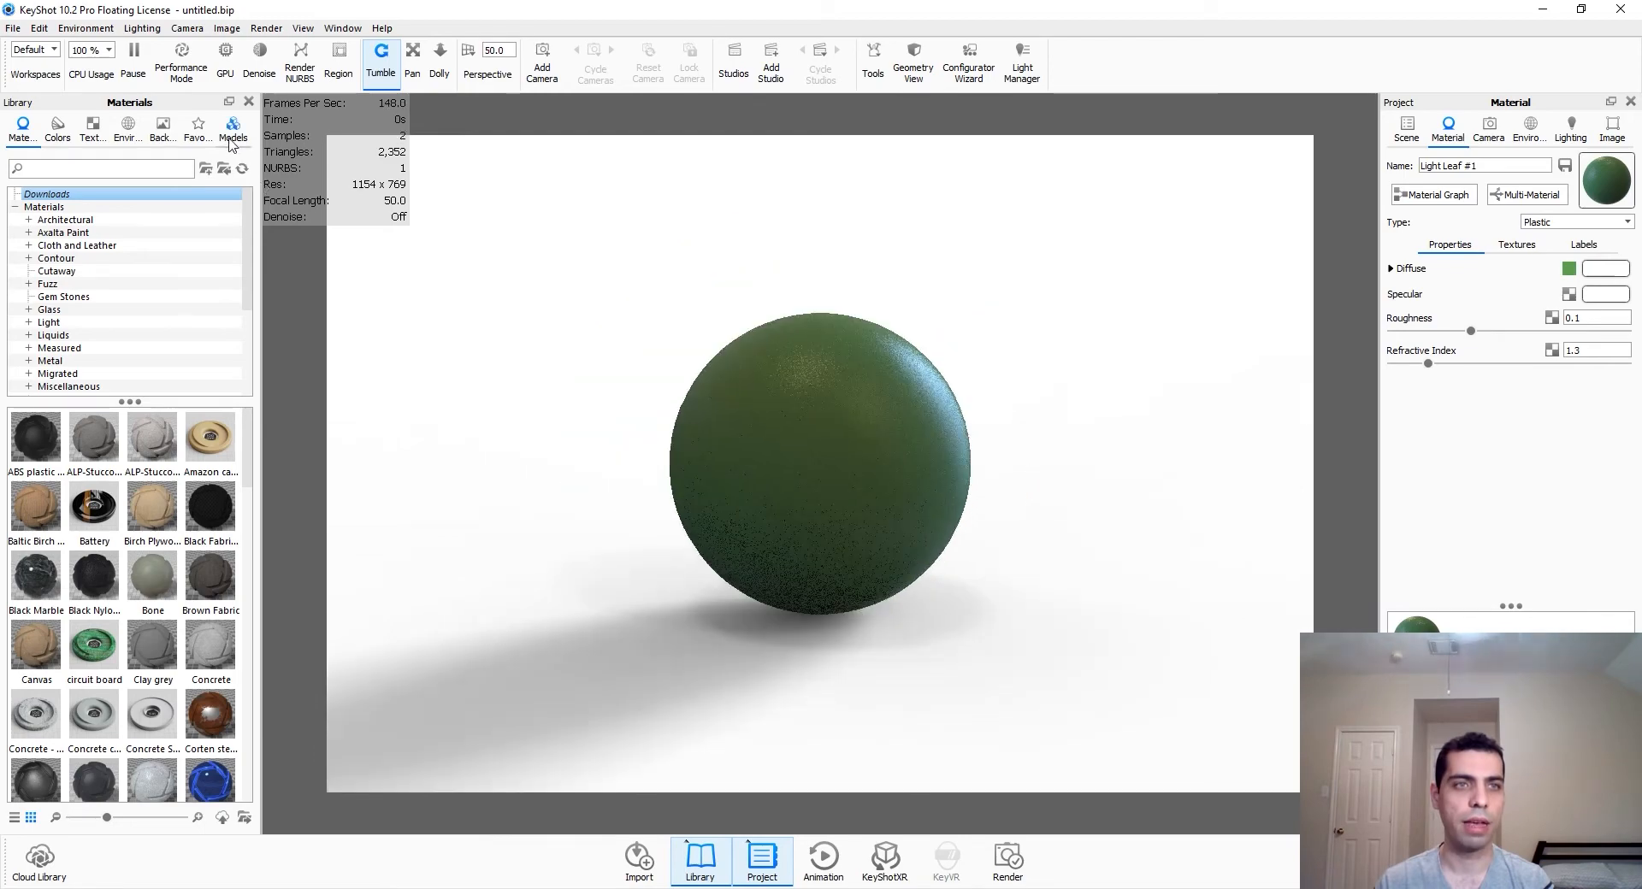
click(233, 130)
click(59, 232)
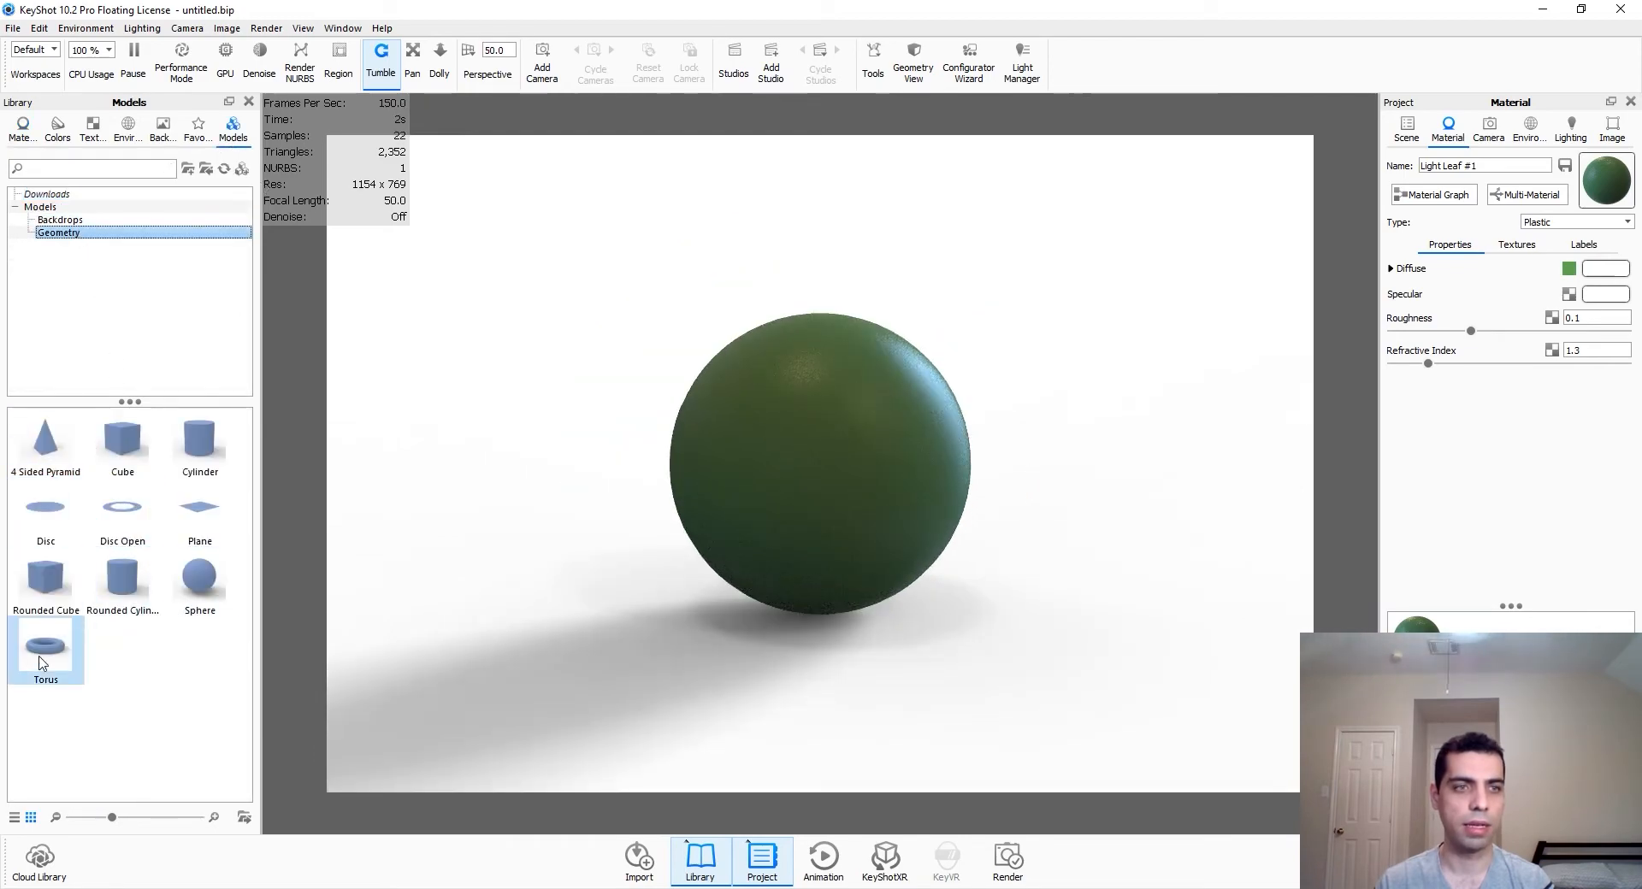
drag(45, 440, 535, 557)
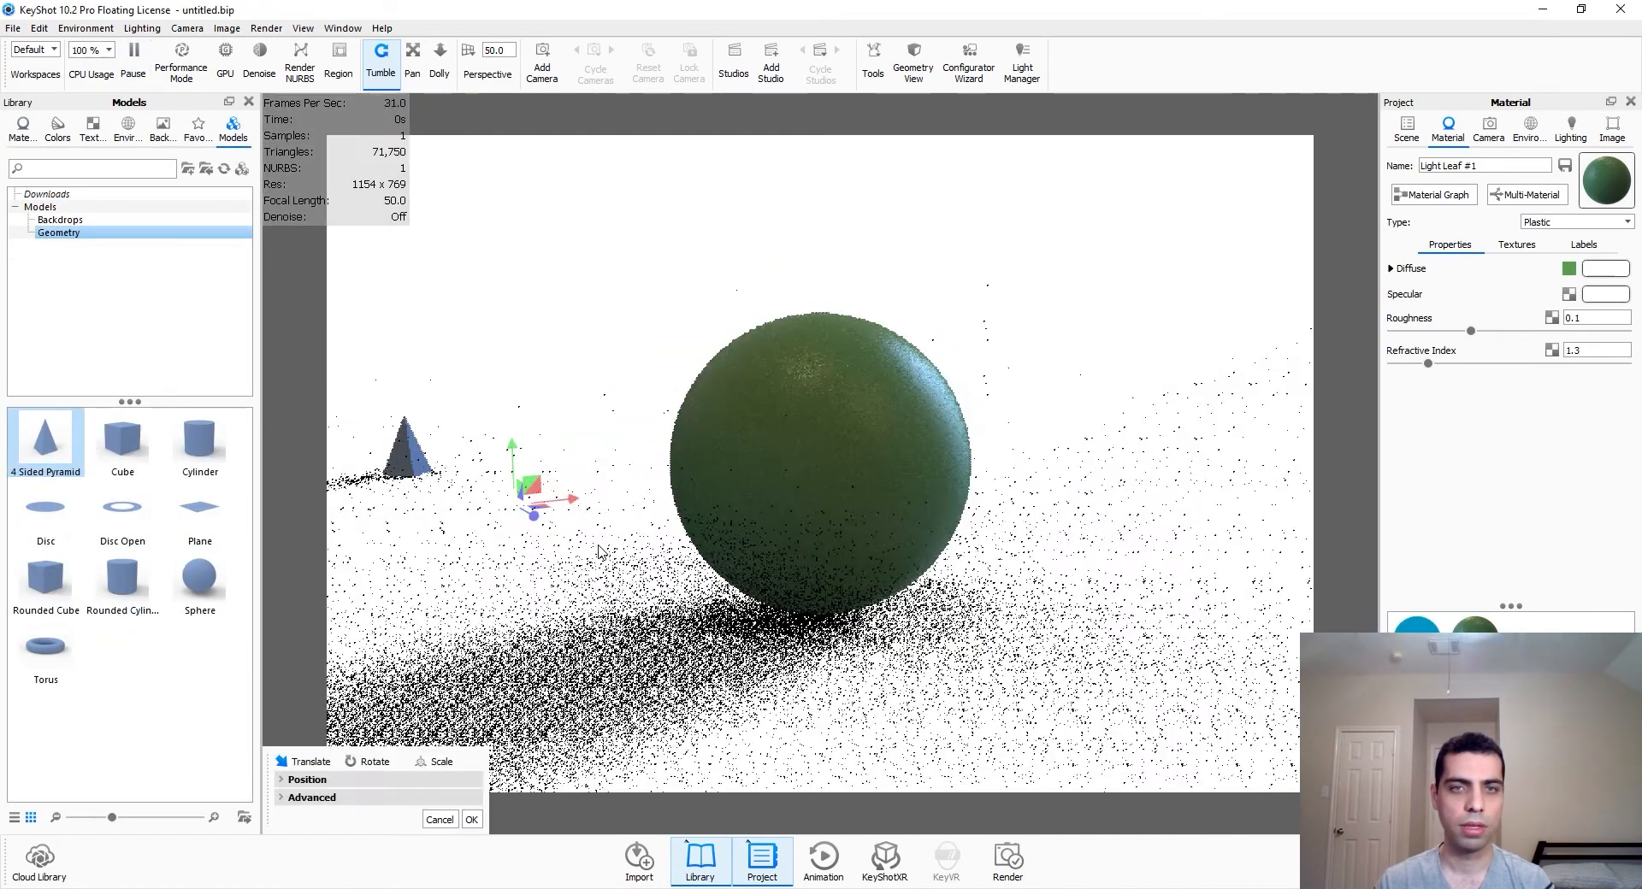
drag(572, 499, 917, 757)
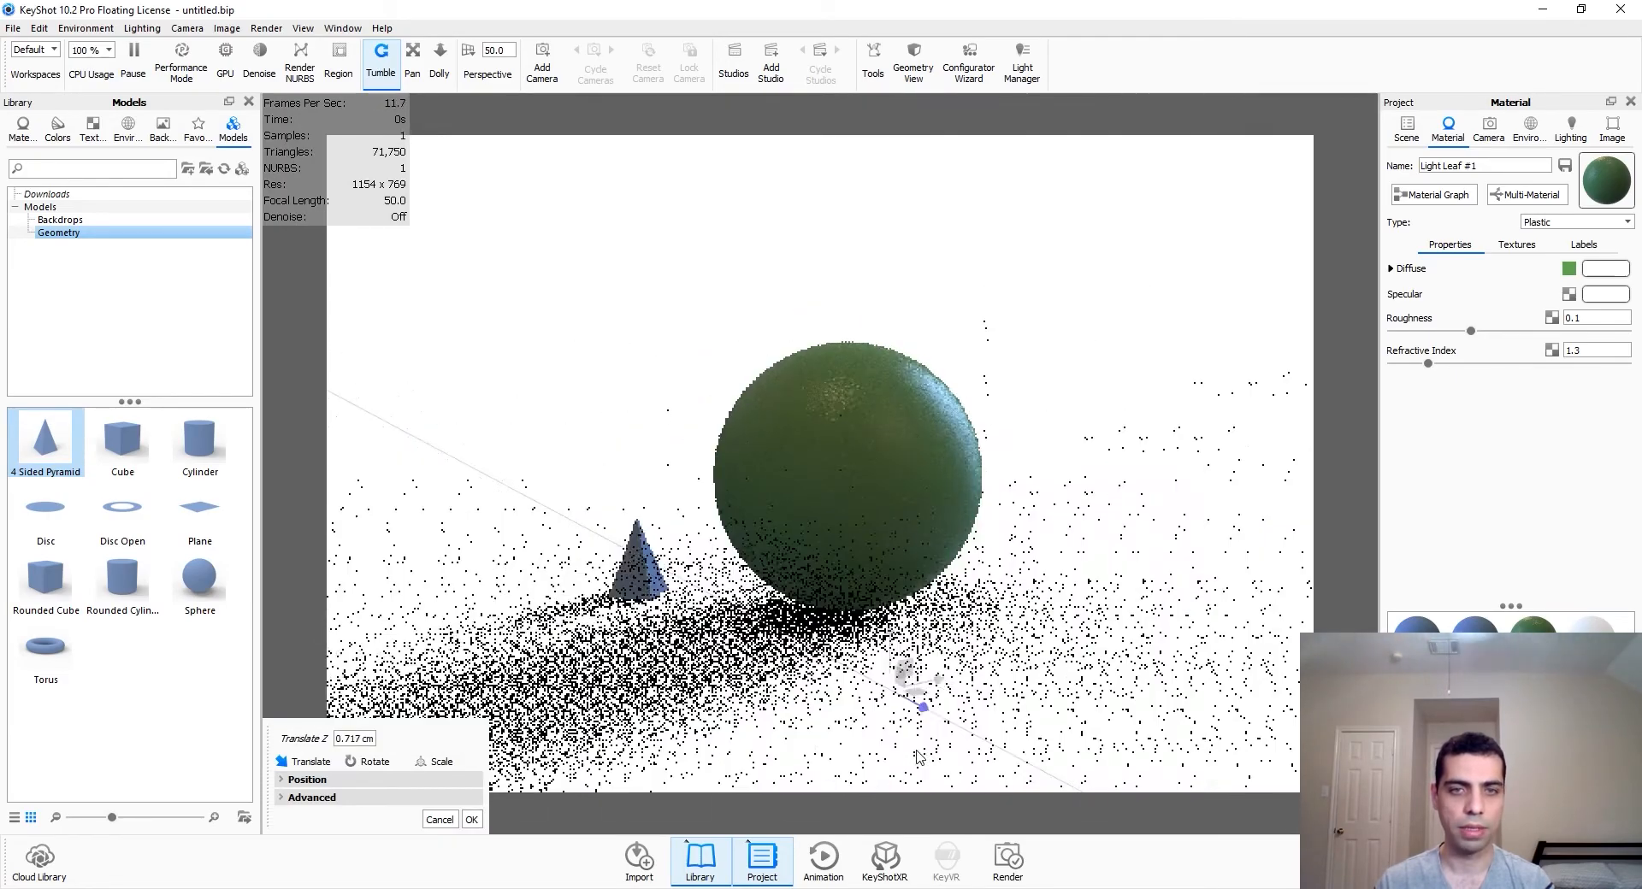
click(471, 819)
Step: Delete the Ground Plane that came with the pyramid from the scene
click(1411, 137)
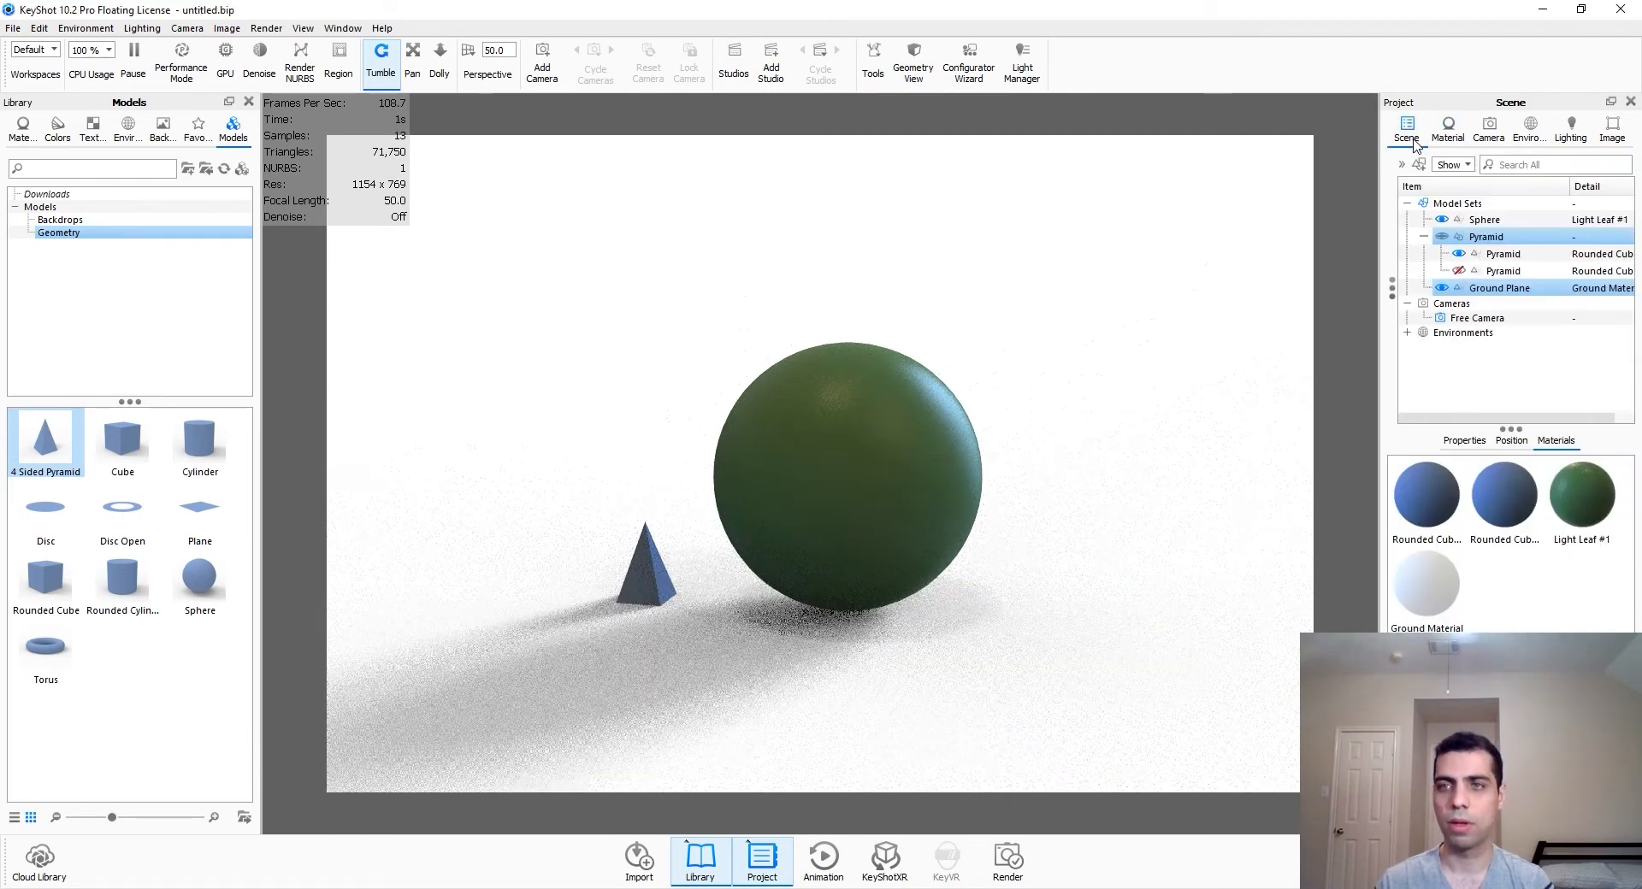
click(1511, 287)
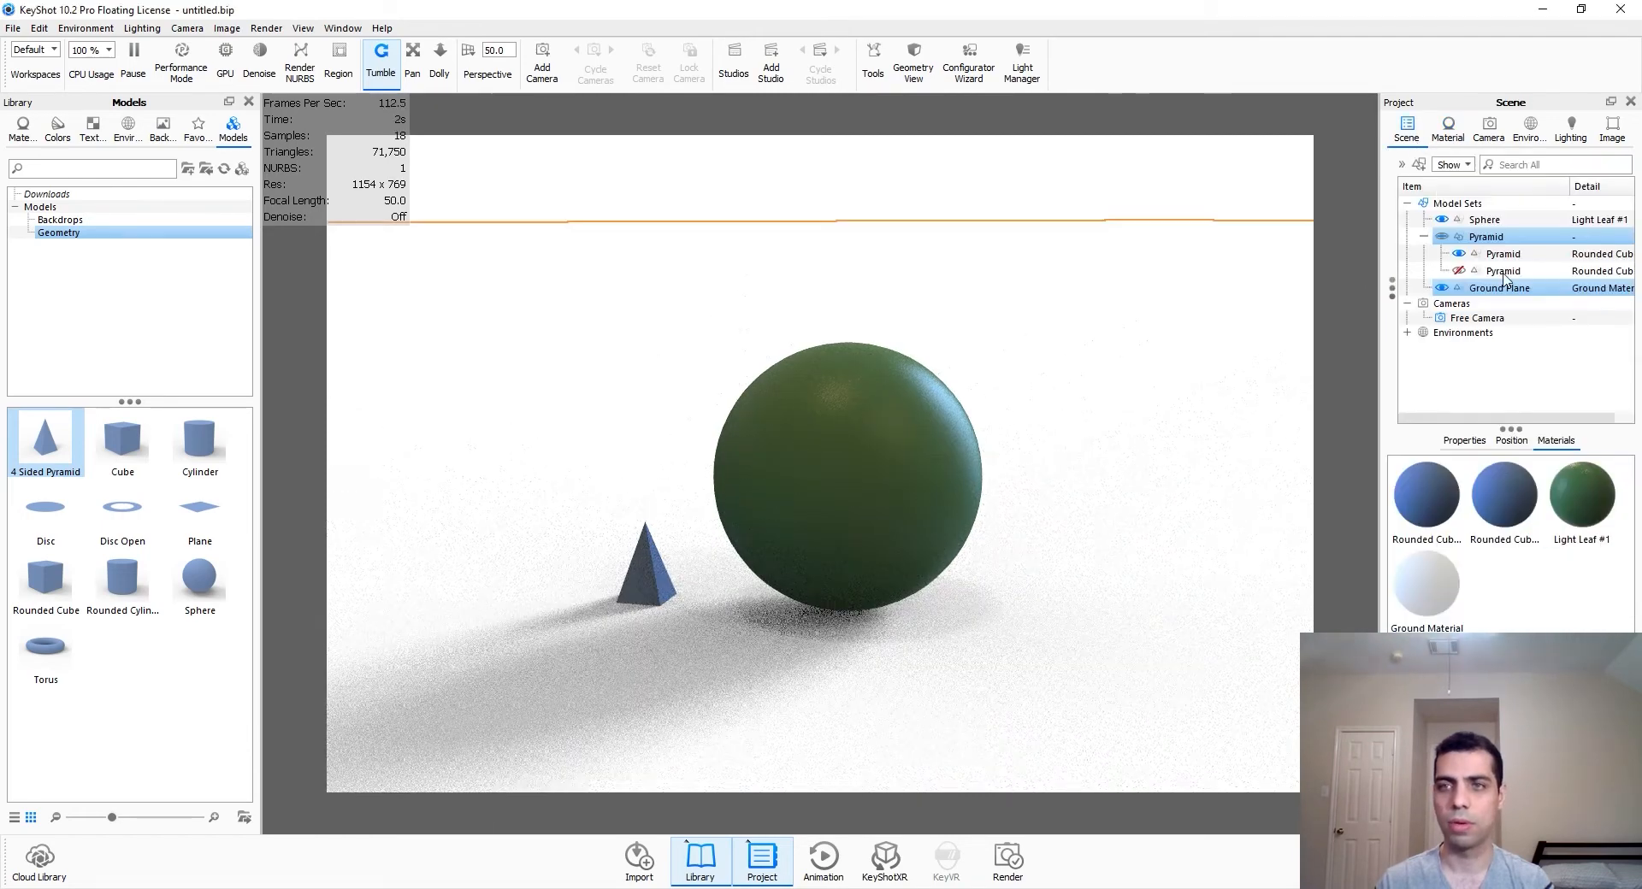
click(803, 221)
click(776, 206)
click(1533, 287)
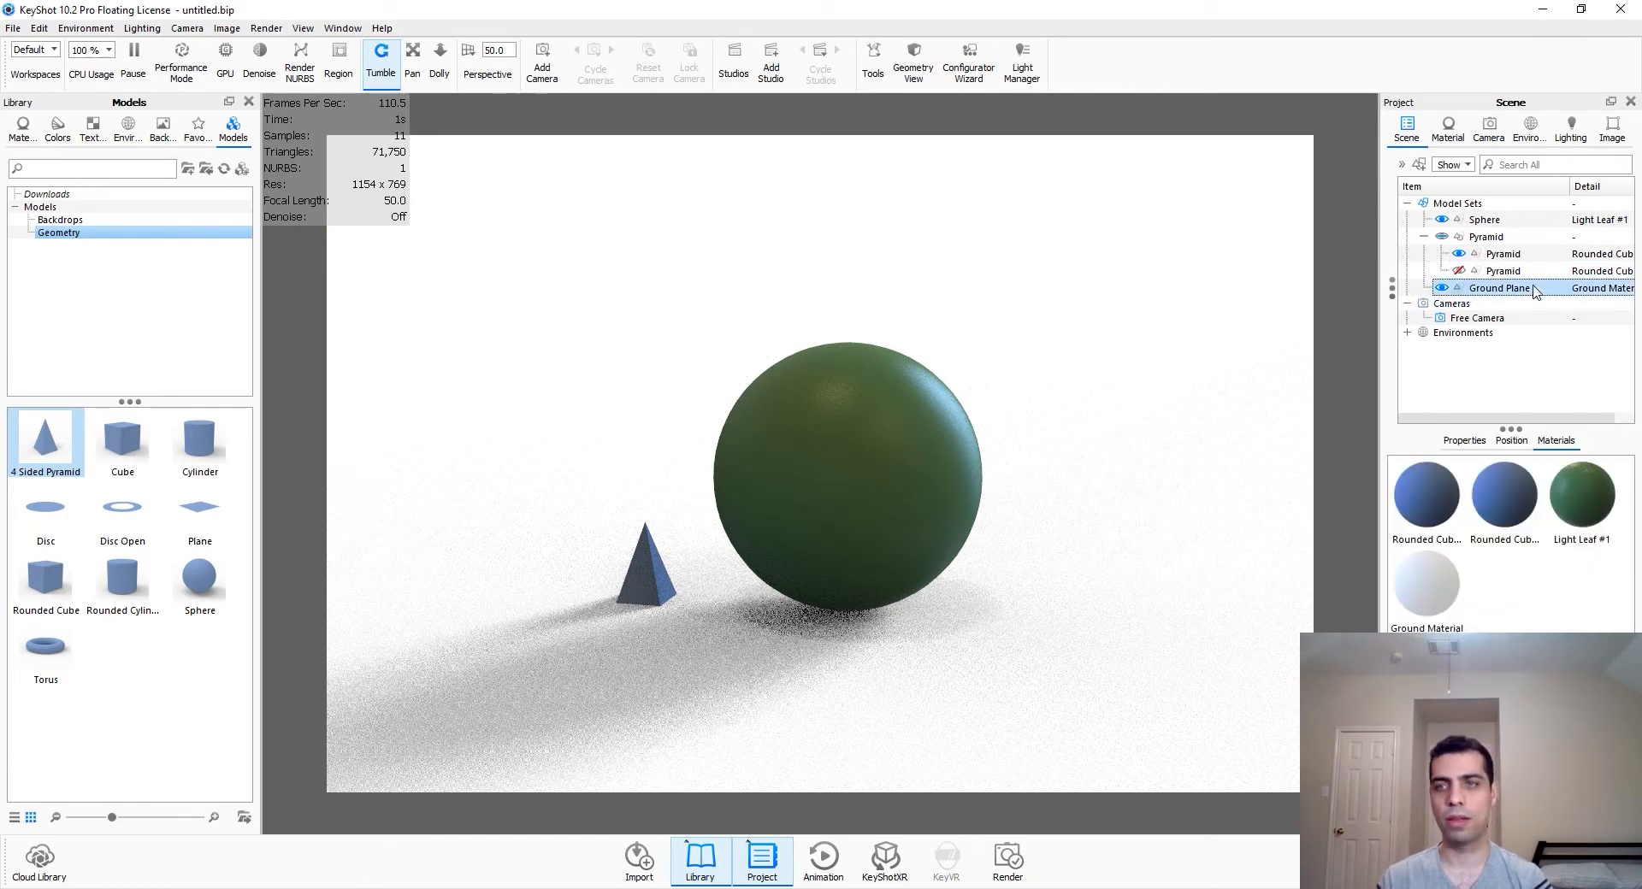
key(Delete)
click(872, 463)
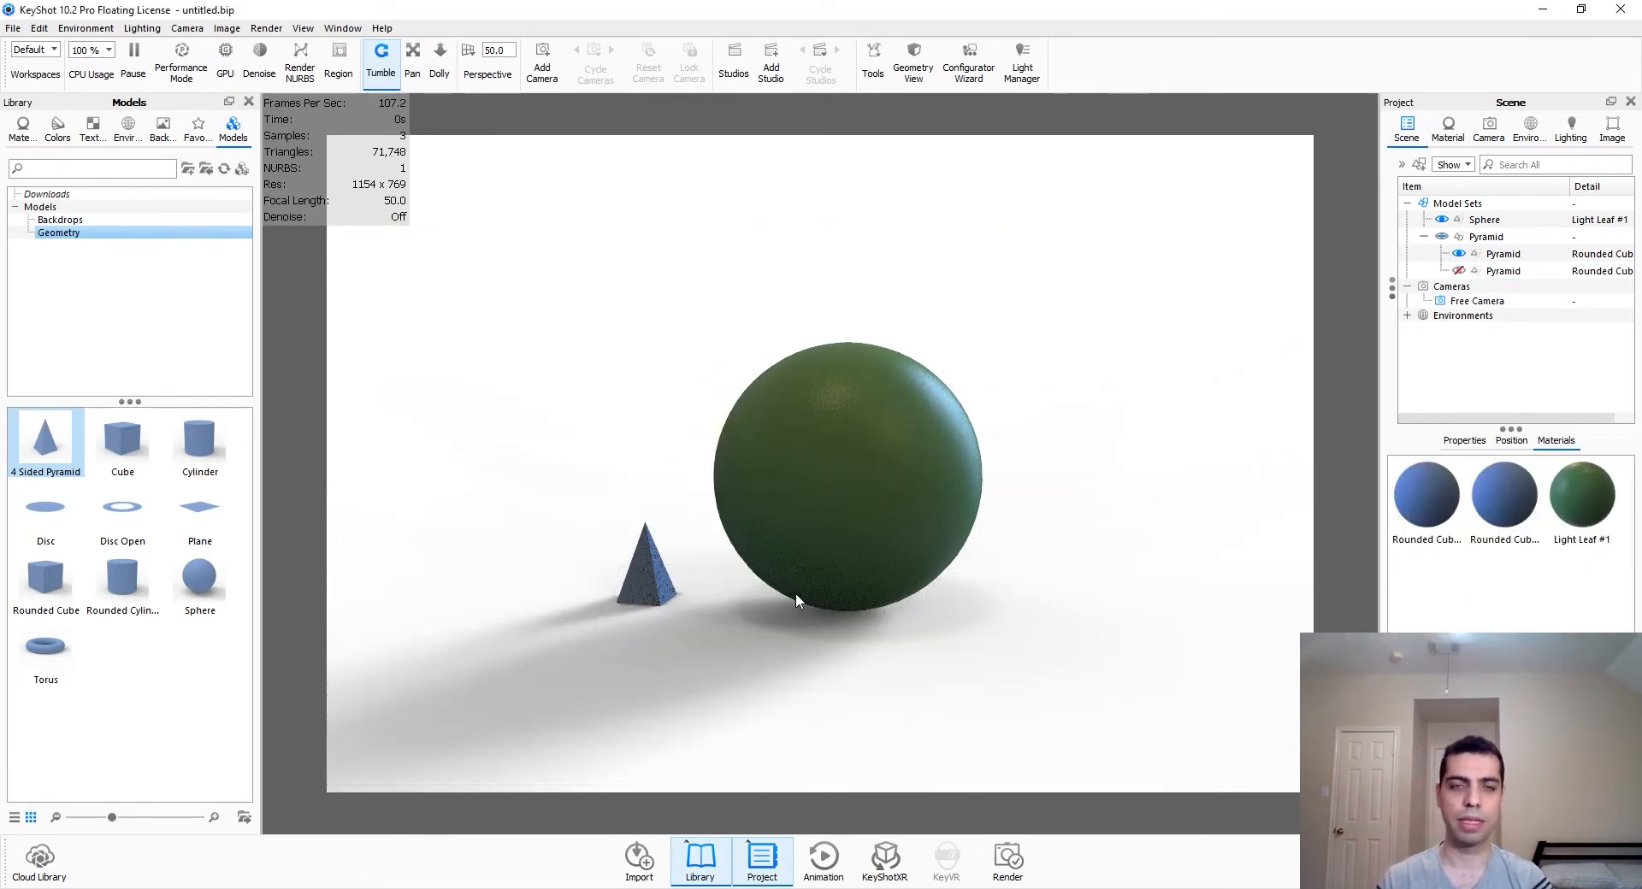
Step: Look through the available material types for the pyramid and set its type to Glass (Solid)
double_click(655, 588)
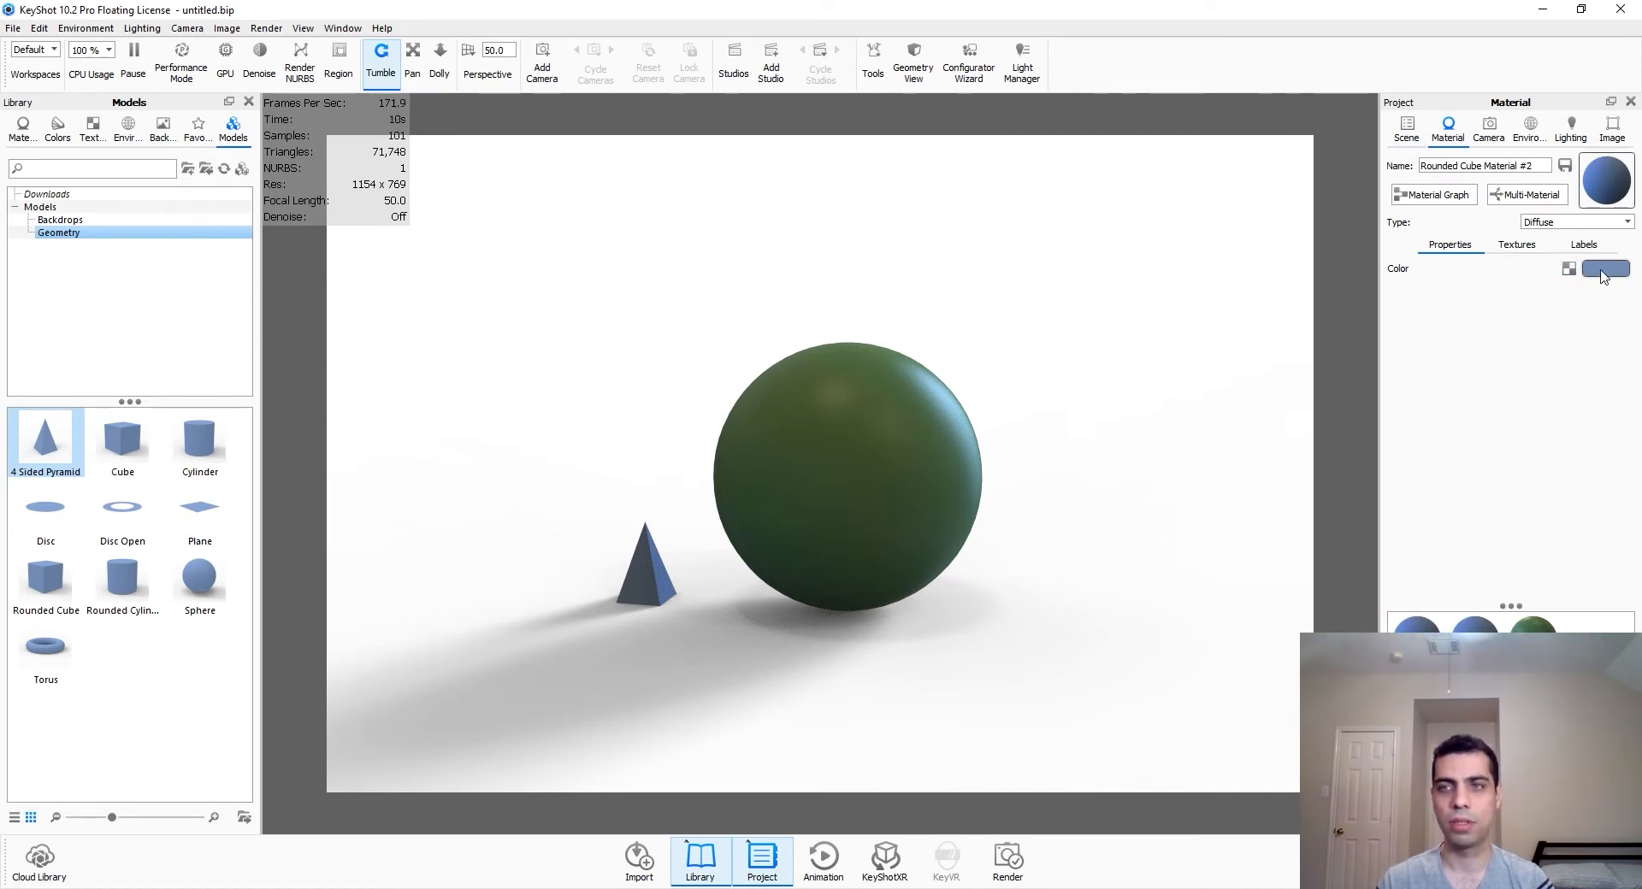
click(1566, 224)
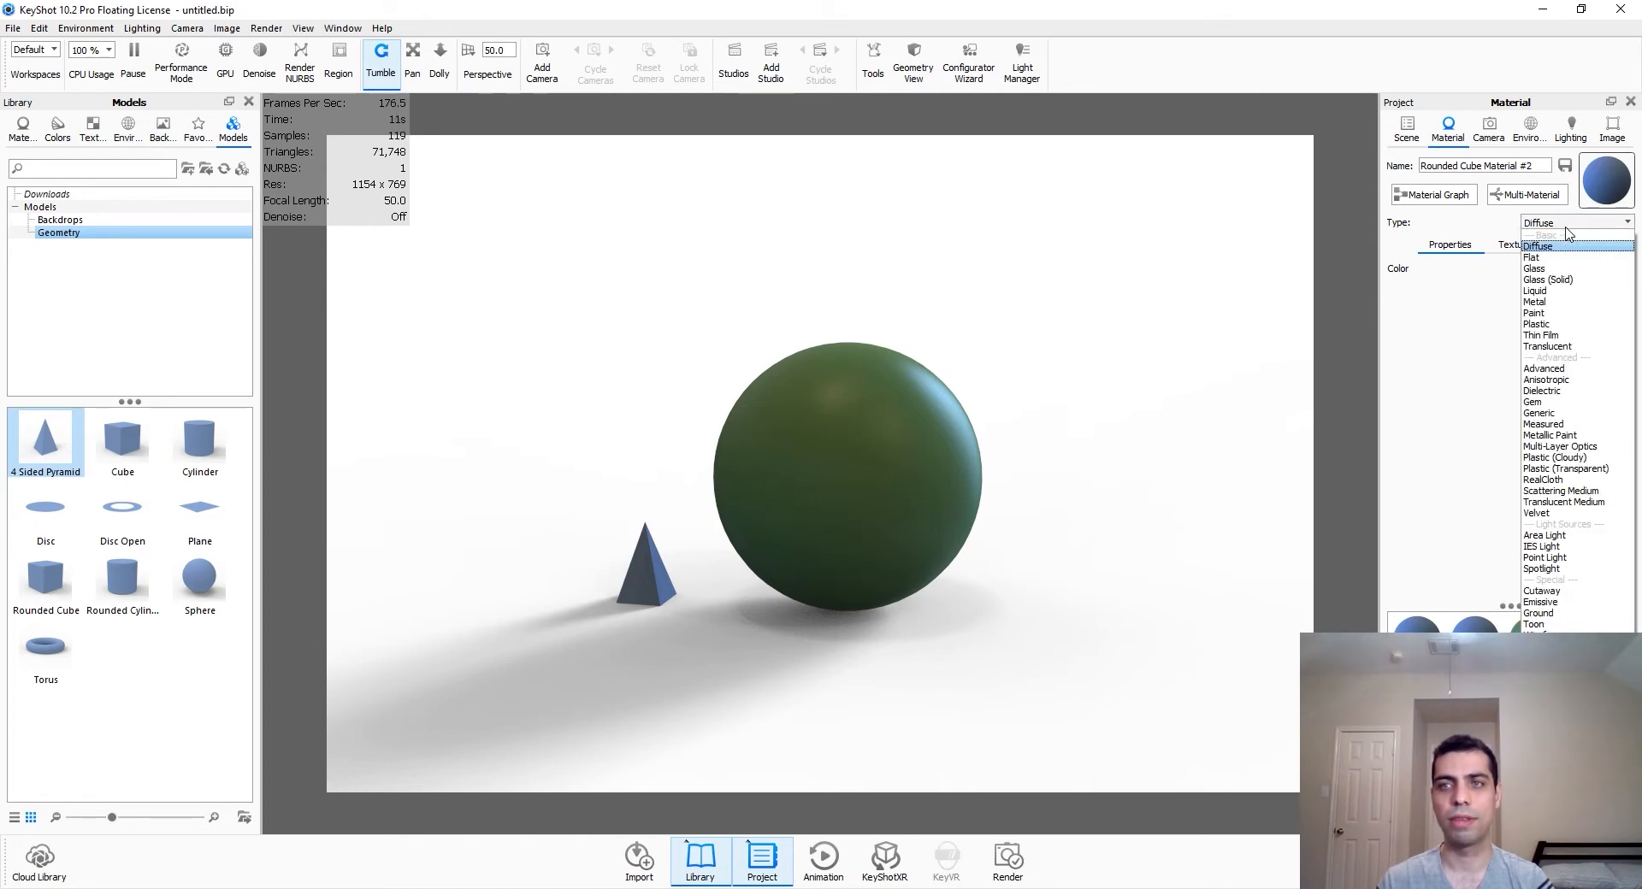
click(1566, 224)
click(1566, 224)
click(1568, 231)
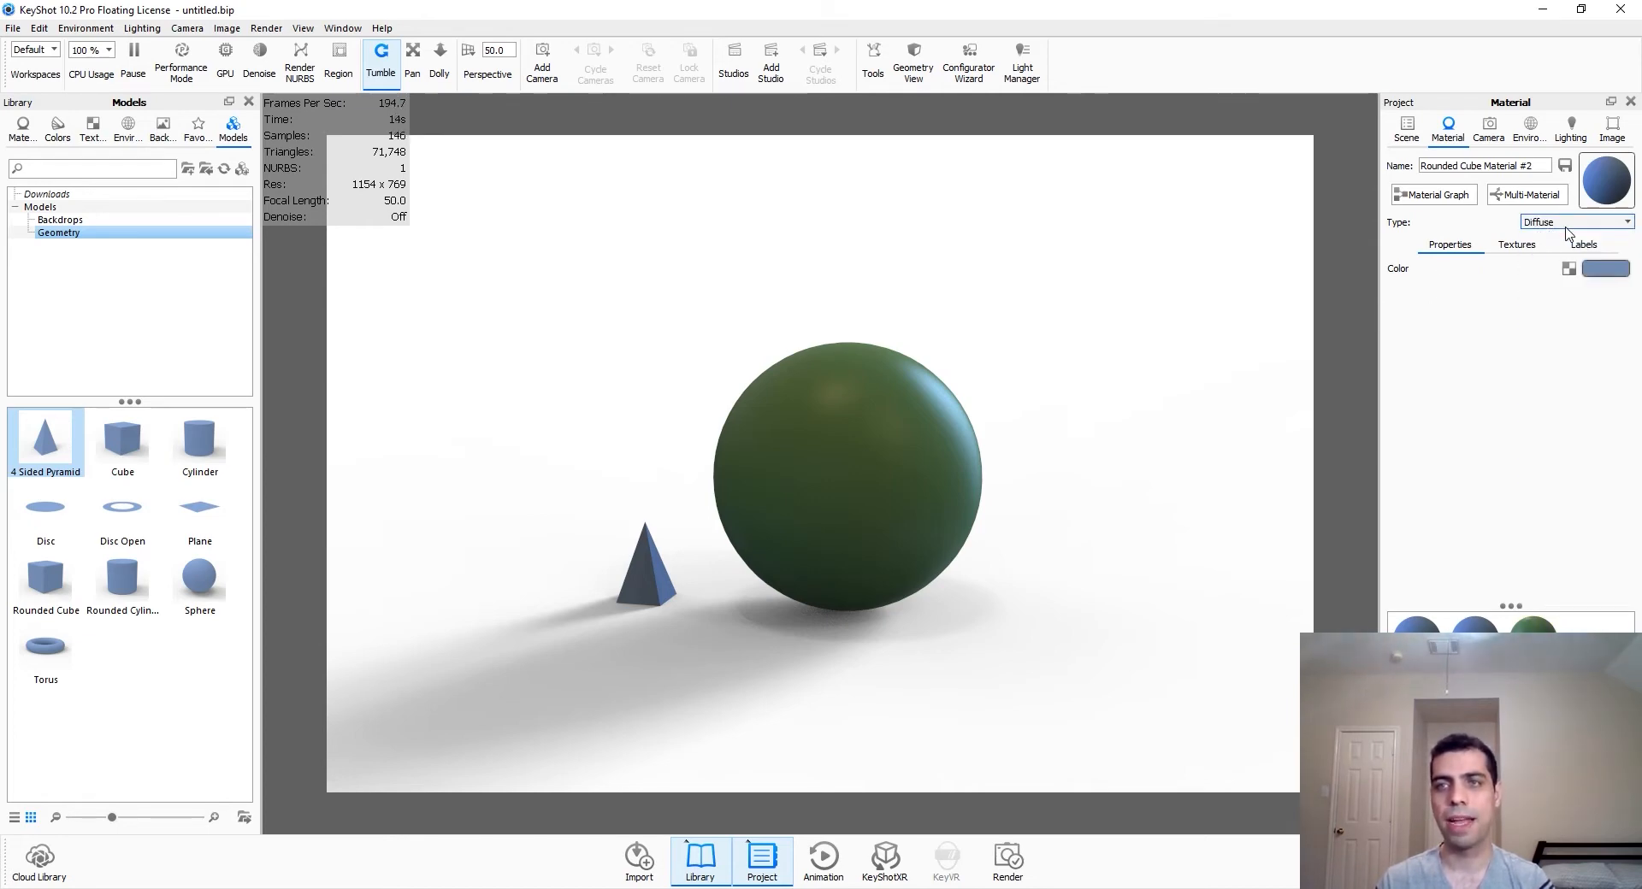
click(1568, 227)
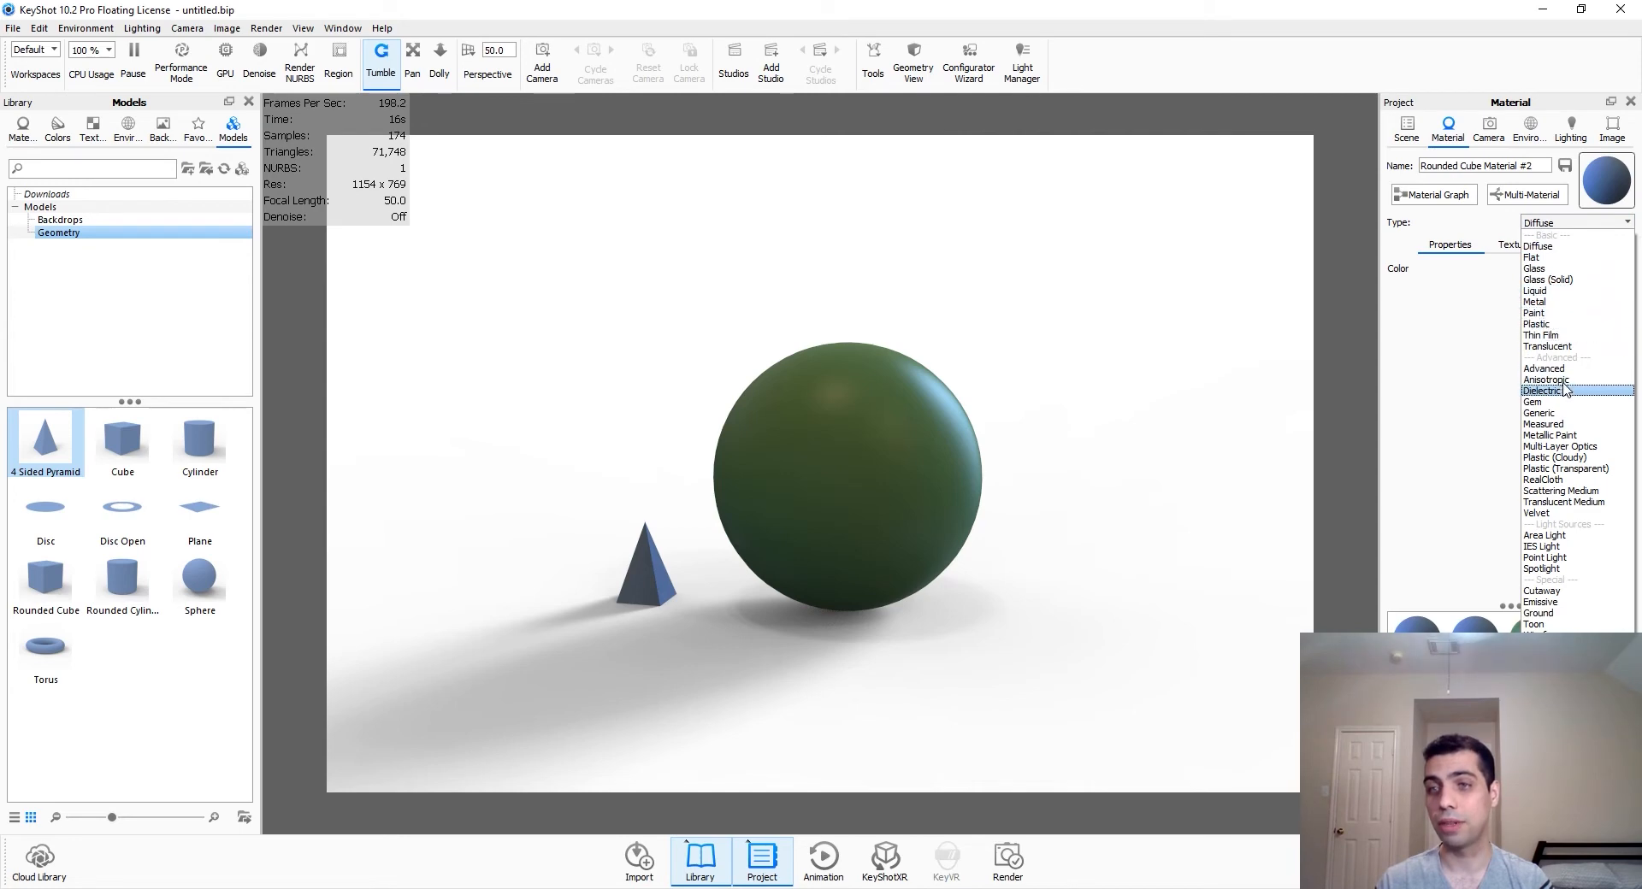
click(31, 133)
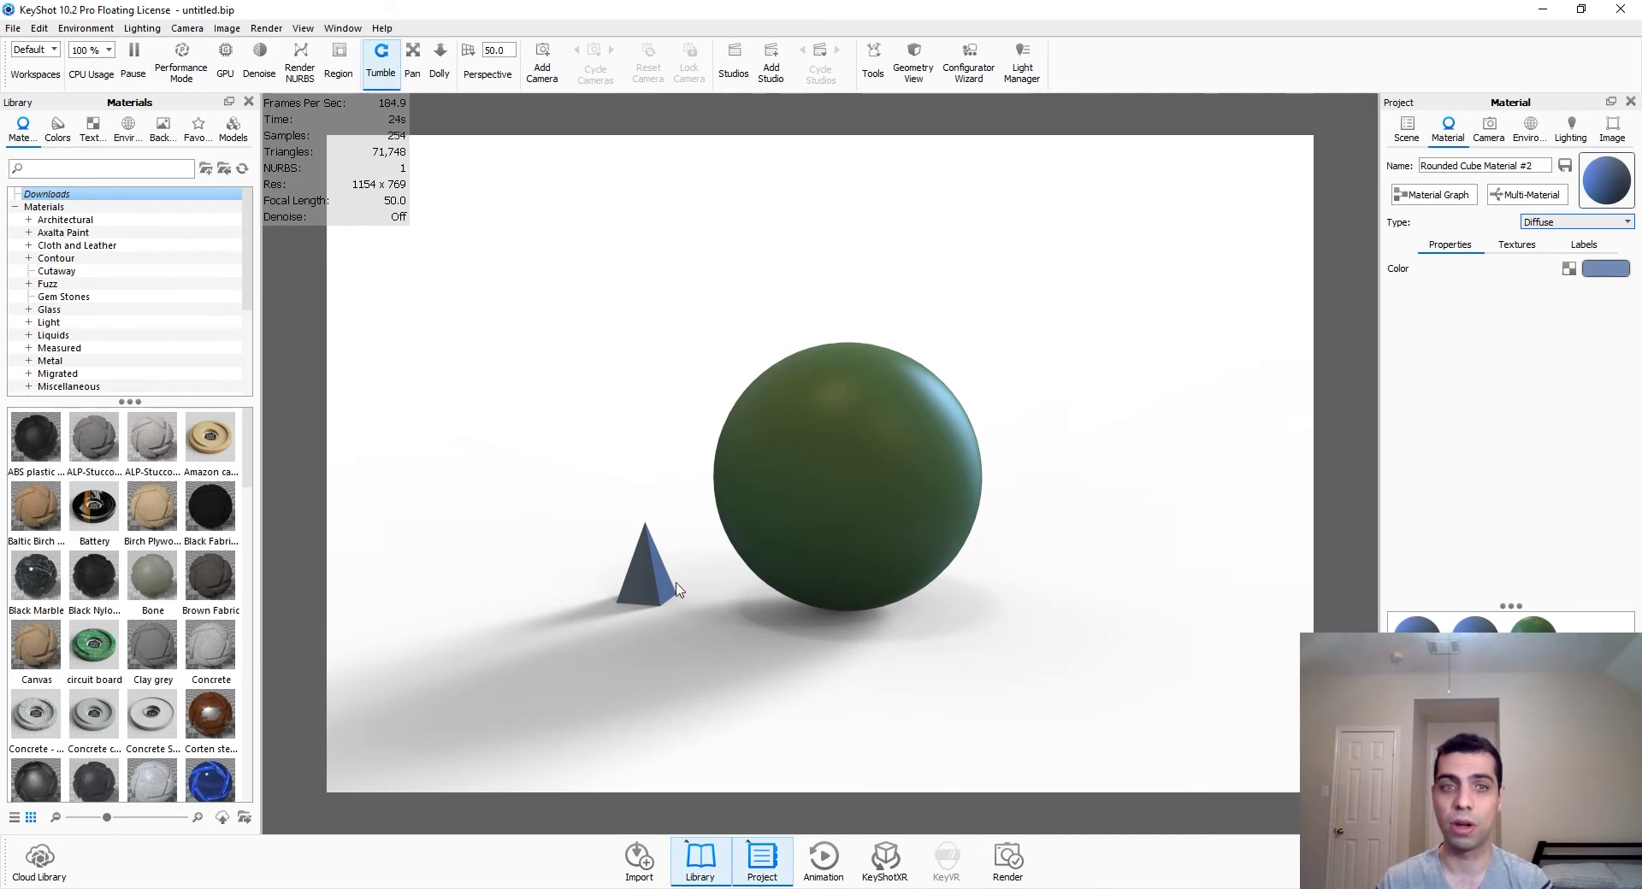
click(1603, 224)
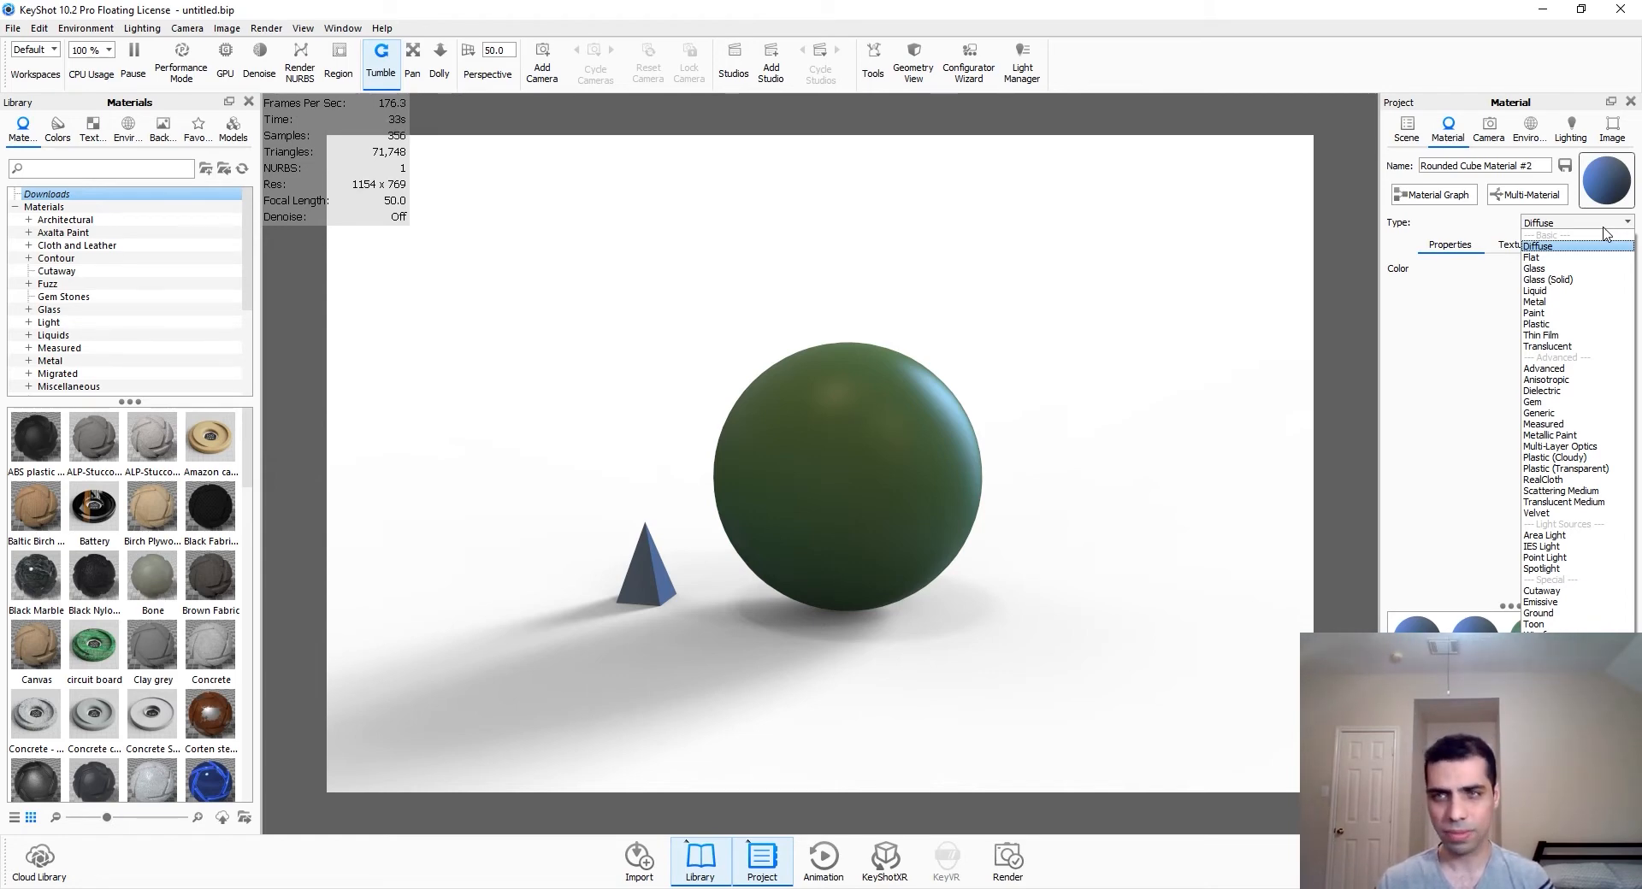
click(1584, 286)
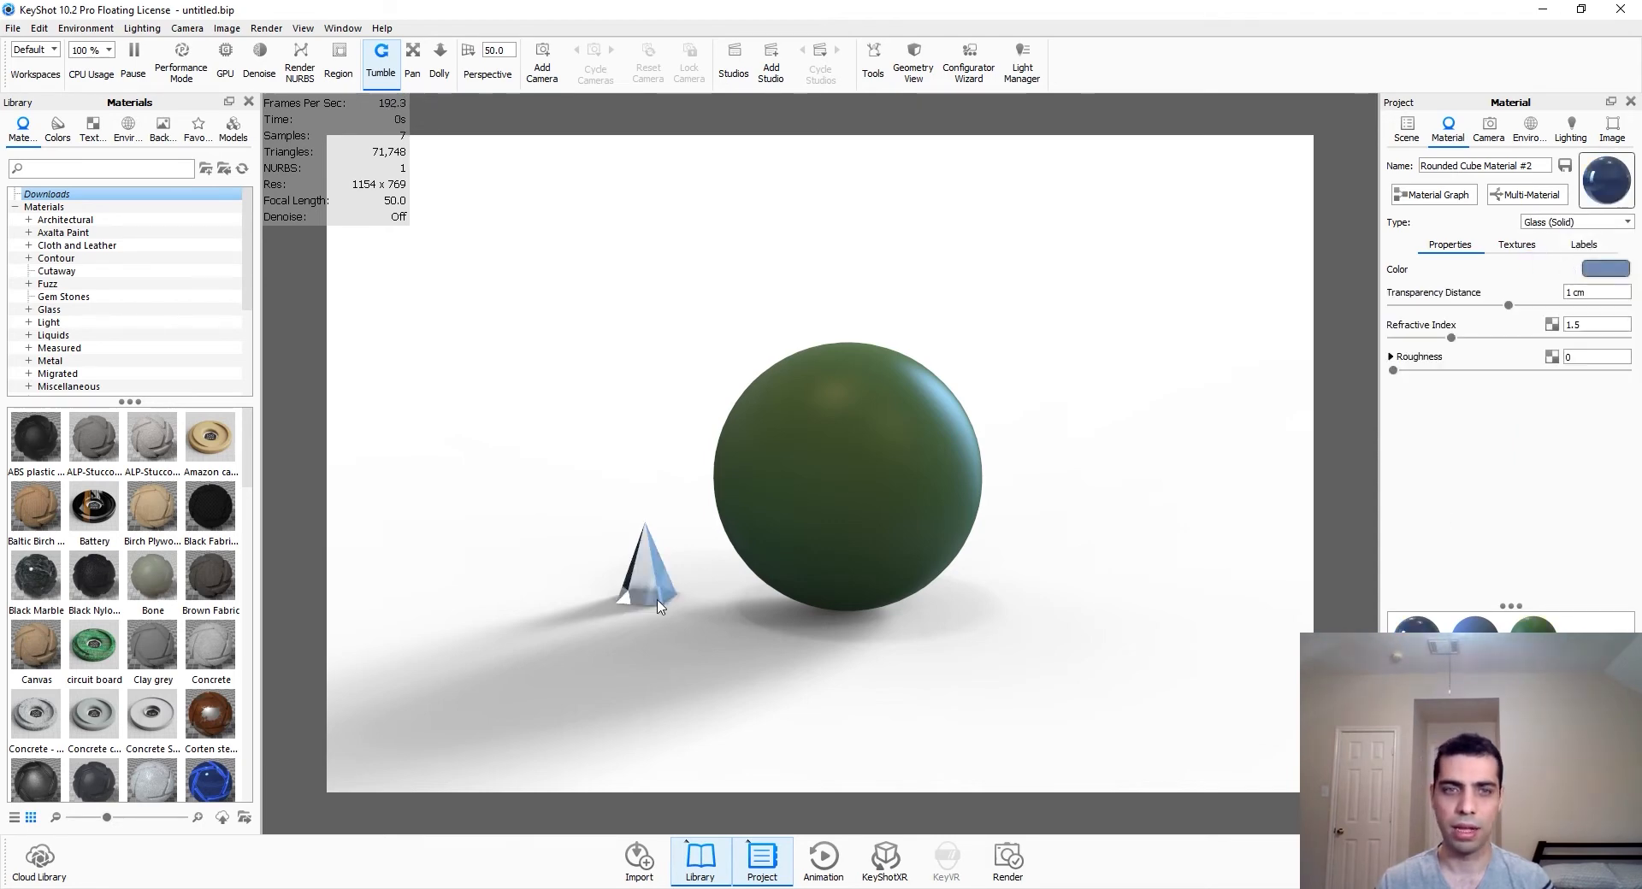
Step: Inspect the glass pyramid up close and from other angles, and bring up the sphere's material settings
middle_drag(694, 597, 712, 567)
scroll(712, 567, up, 8)
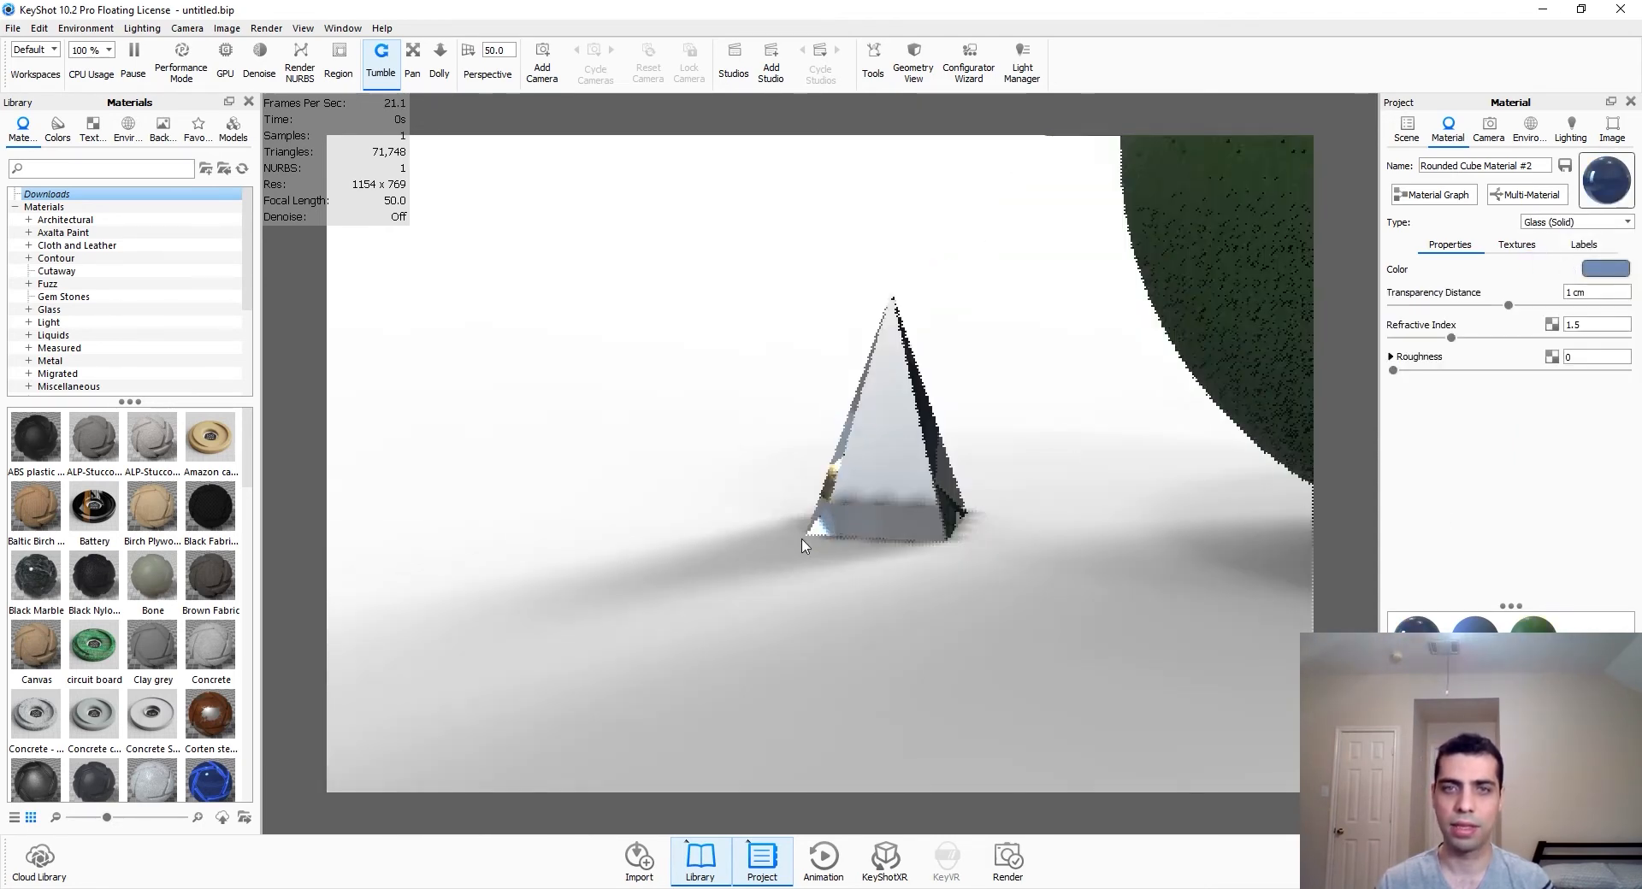
scroll(1037, 469, down, 8)
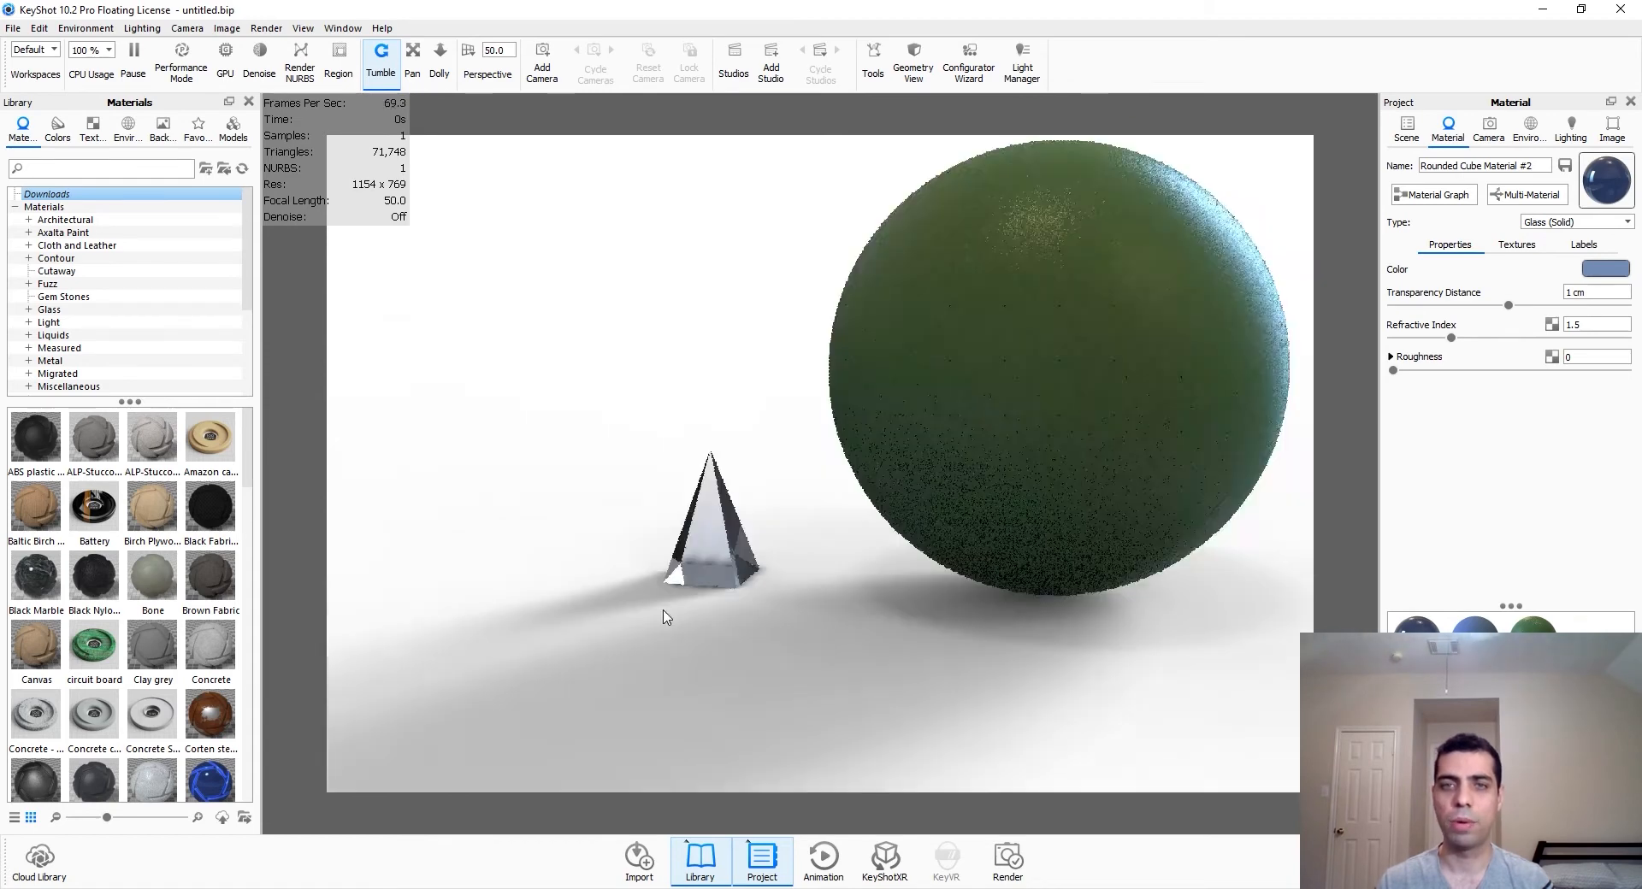
middle_drag(1079, 421, 1071, 426)
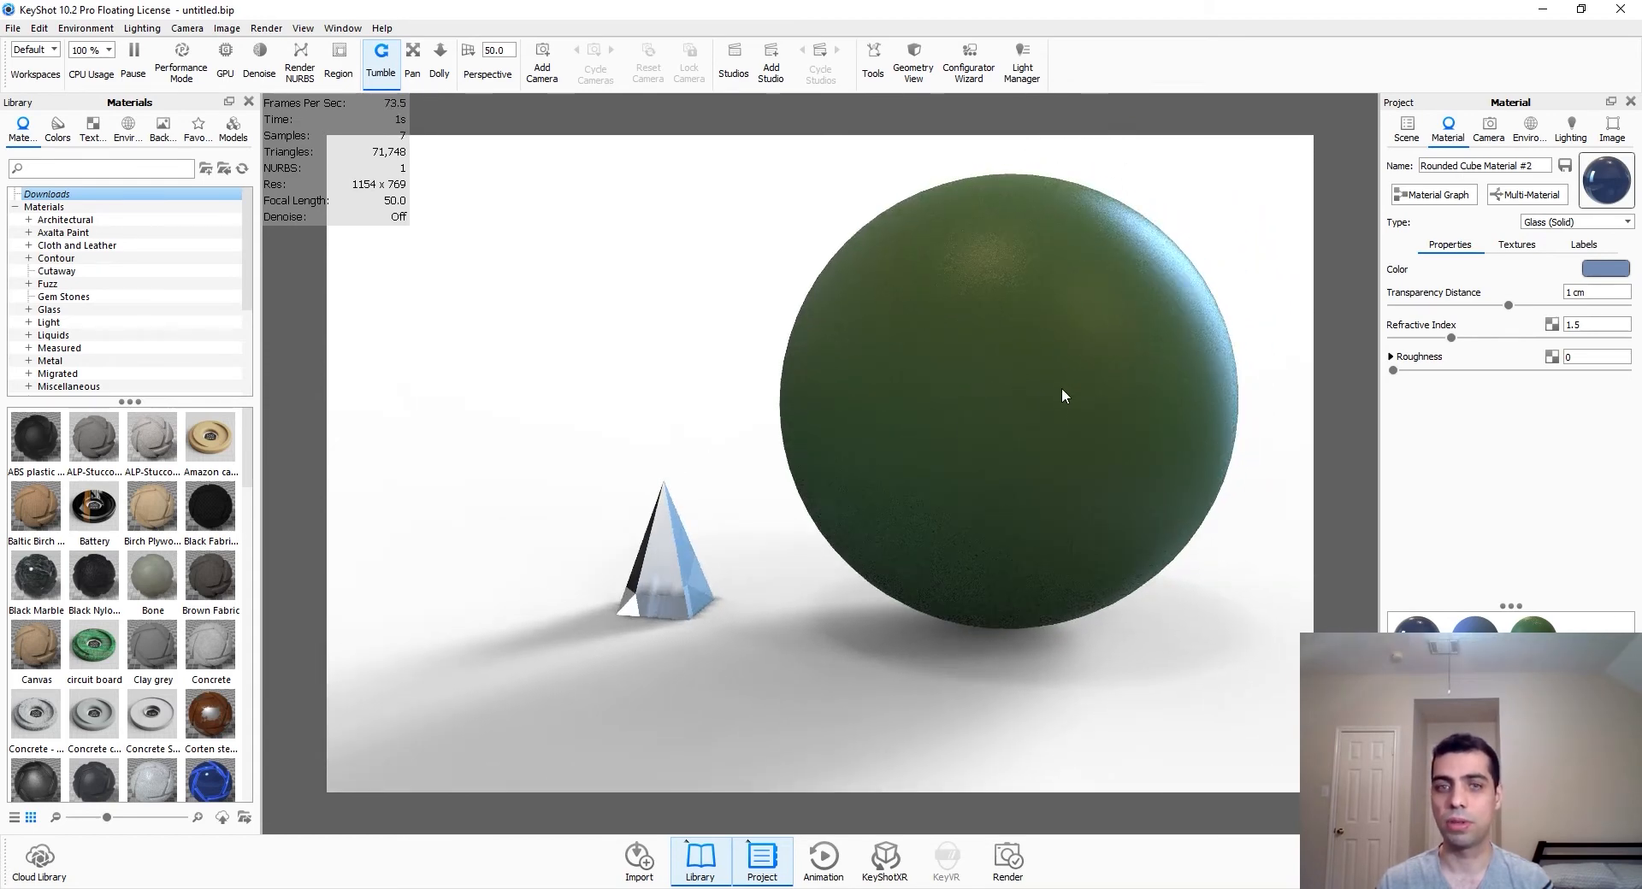
click(1037, 466)
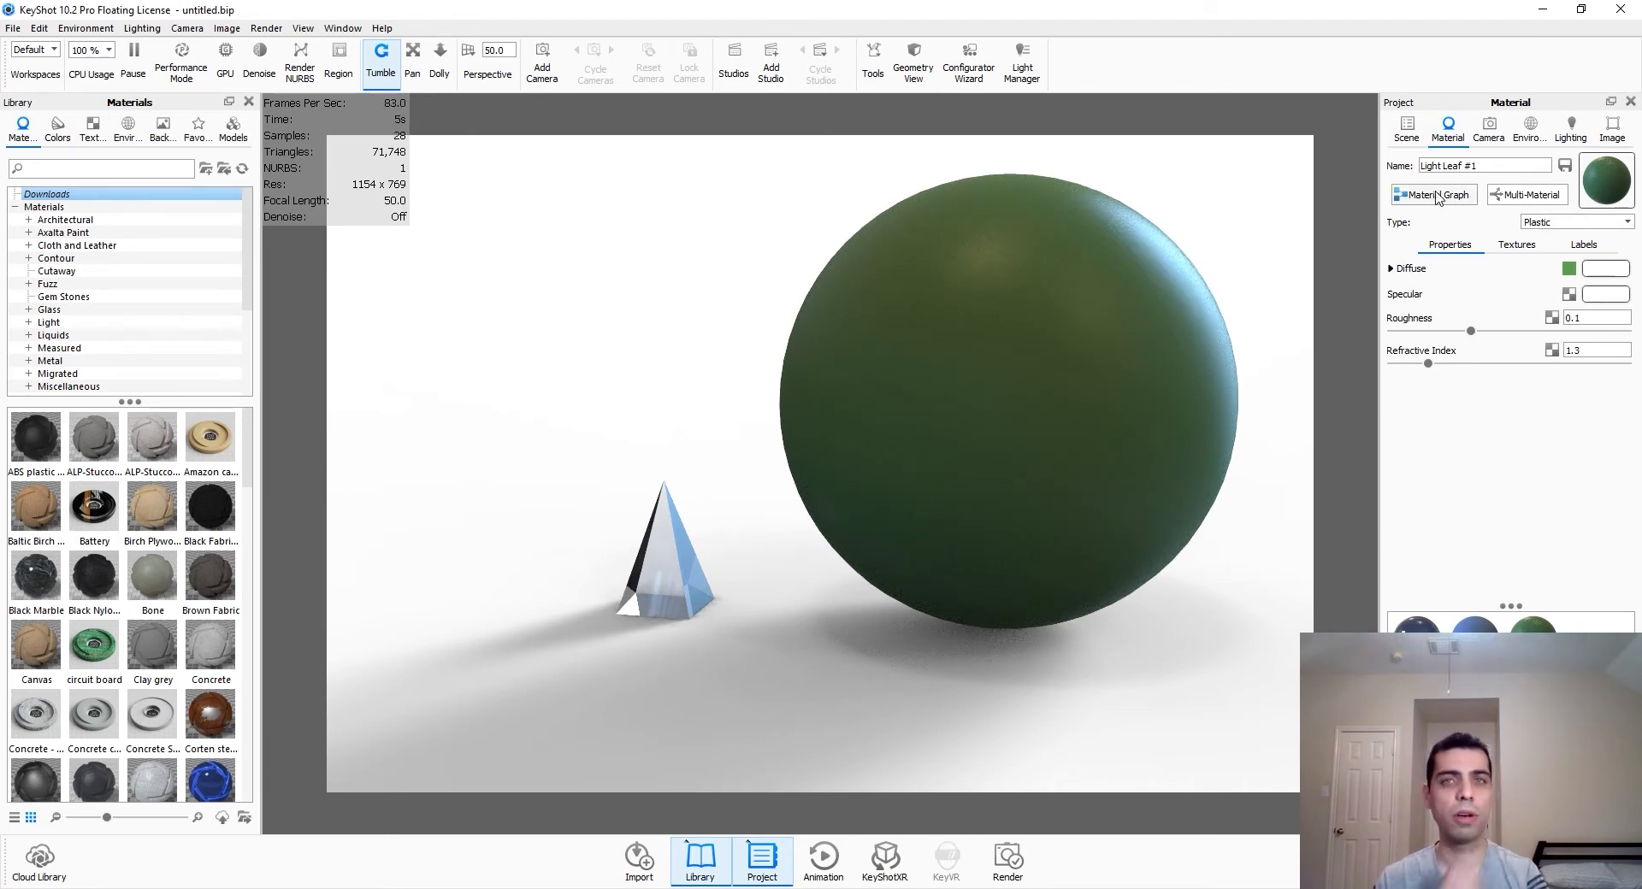
Step: Examine the sphere material's texture slots and the diffuse texture's mapping options, and look at its label list
scroll(859, 491, down, 3)
middle_drag(859, 491, 902, 488)
scroll(769, 509, up, 1)
click(1515, 246)
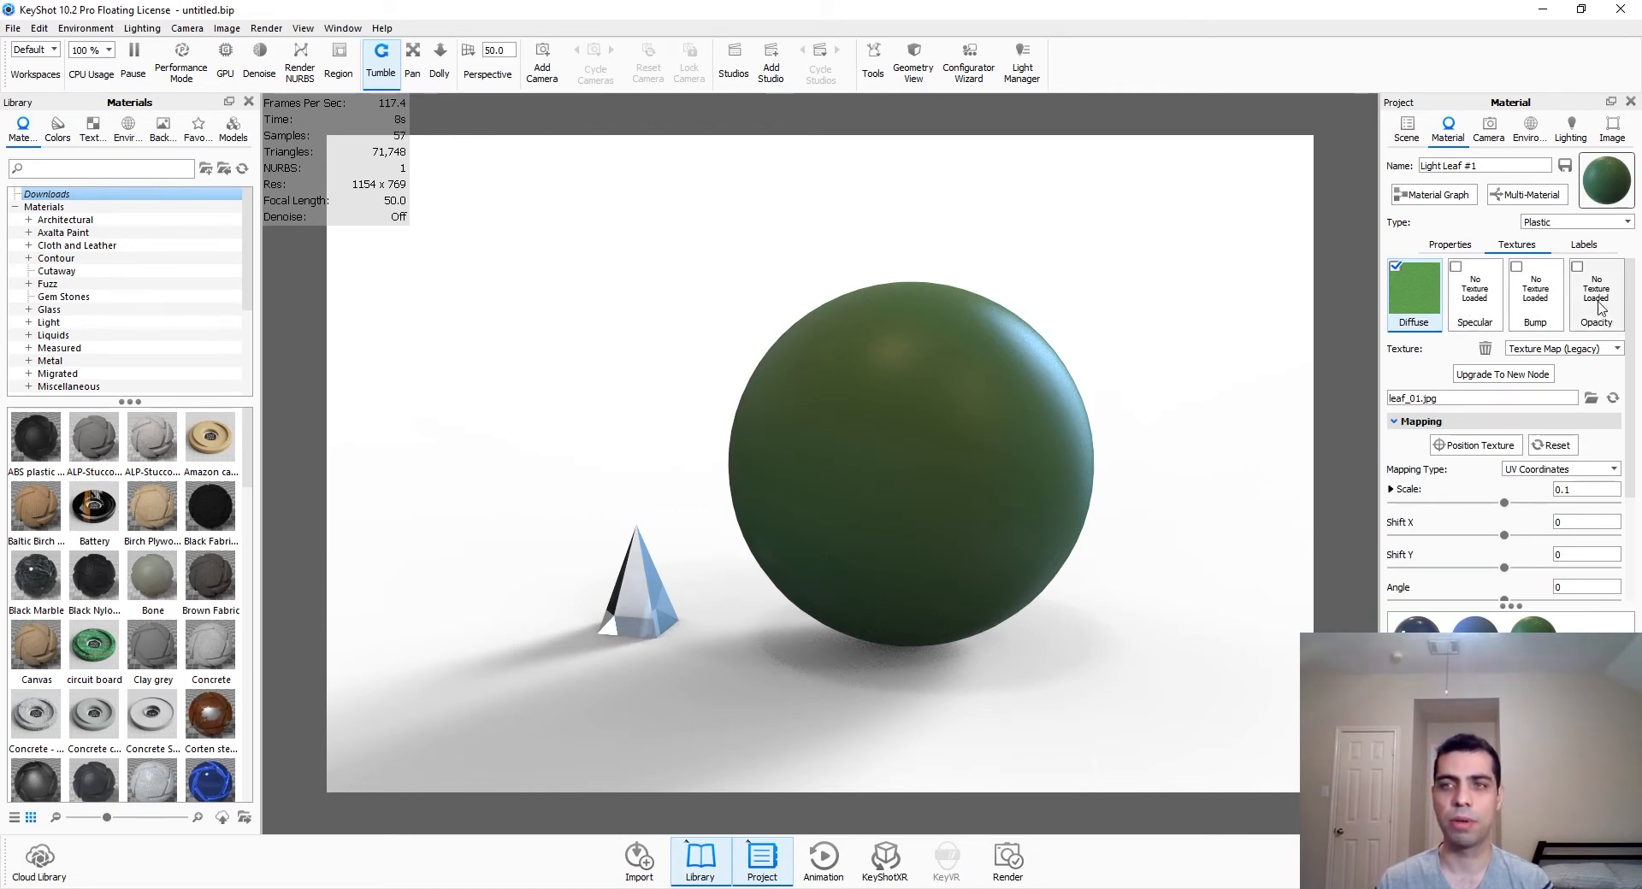
scroll(1450, 556, down, 3)
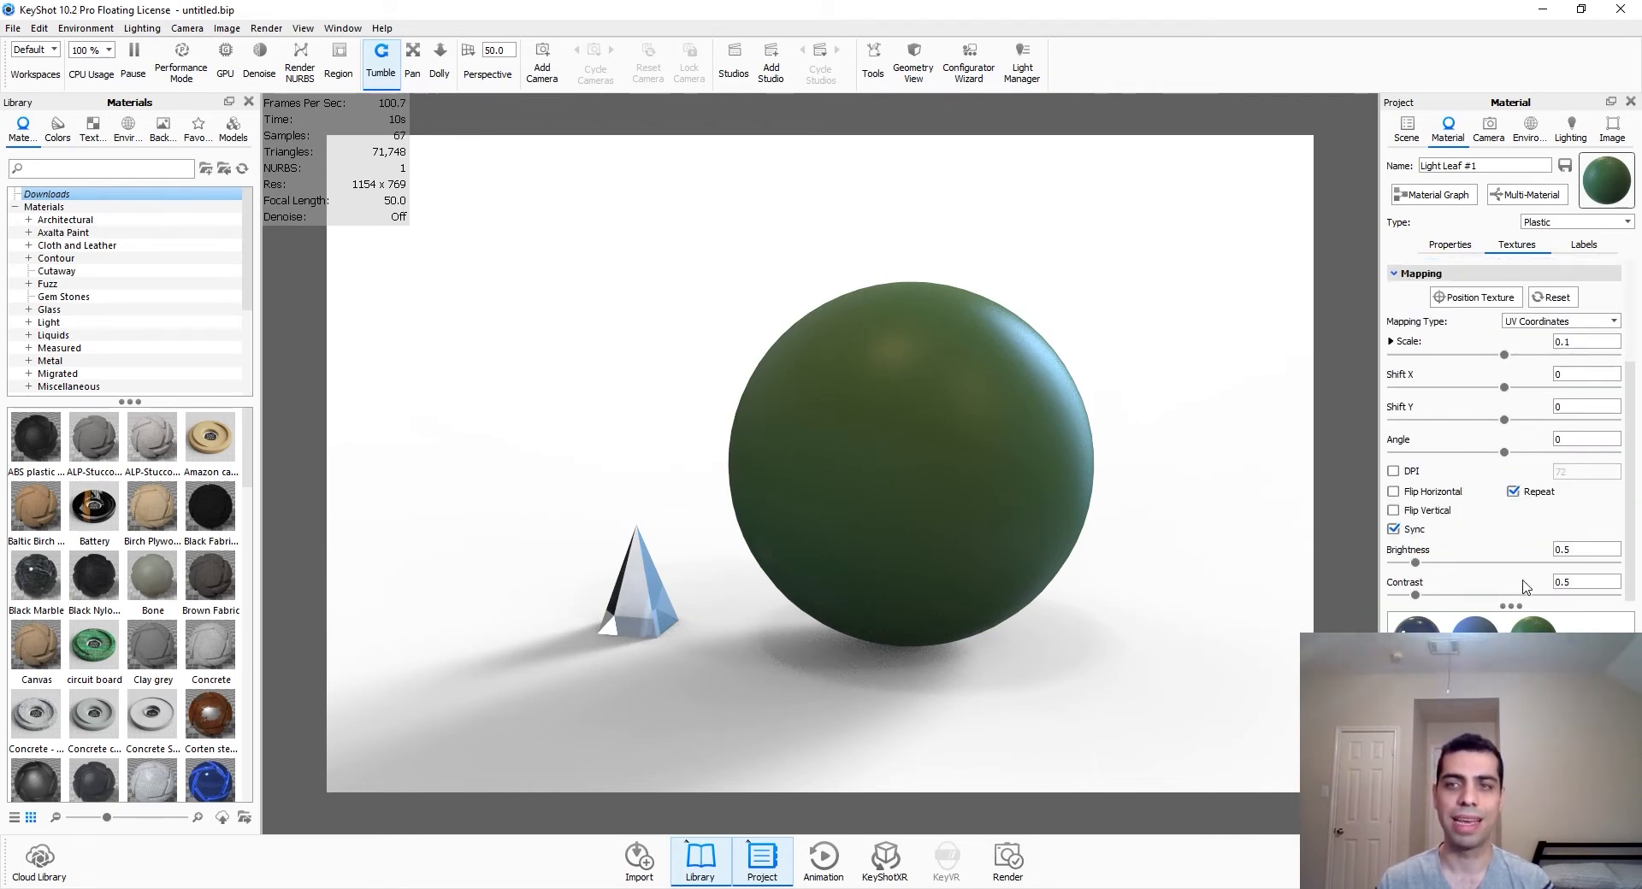
scroll(1485, 539, up, 4)
scroll(1488, 532, down, 4)
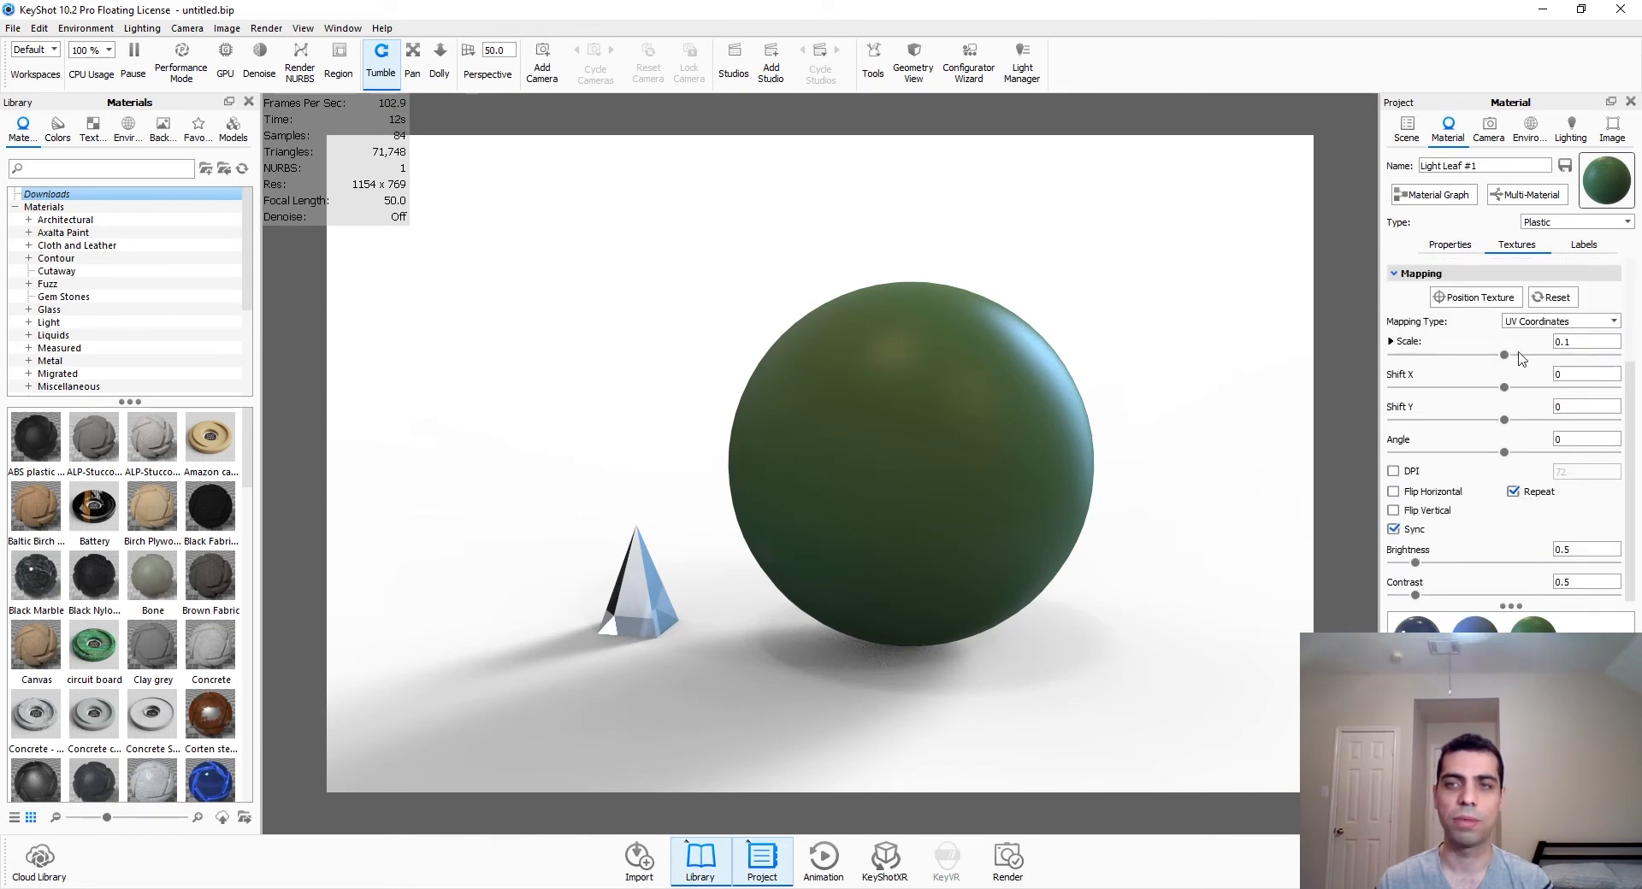
scroll(1436, 513, up, 3)
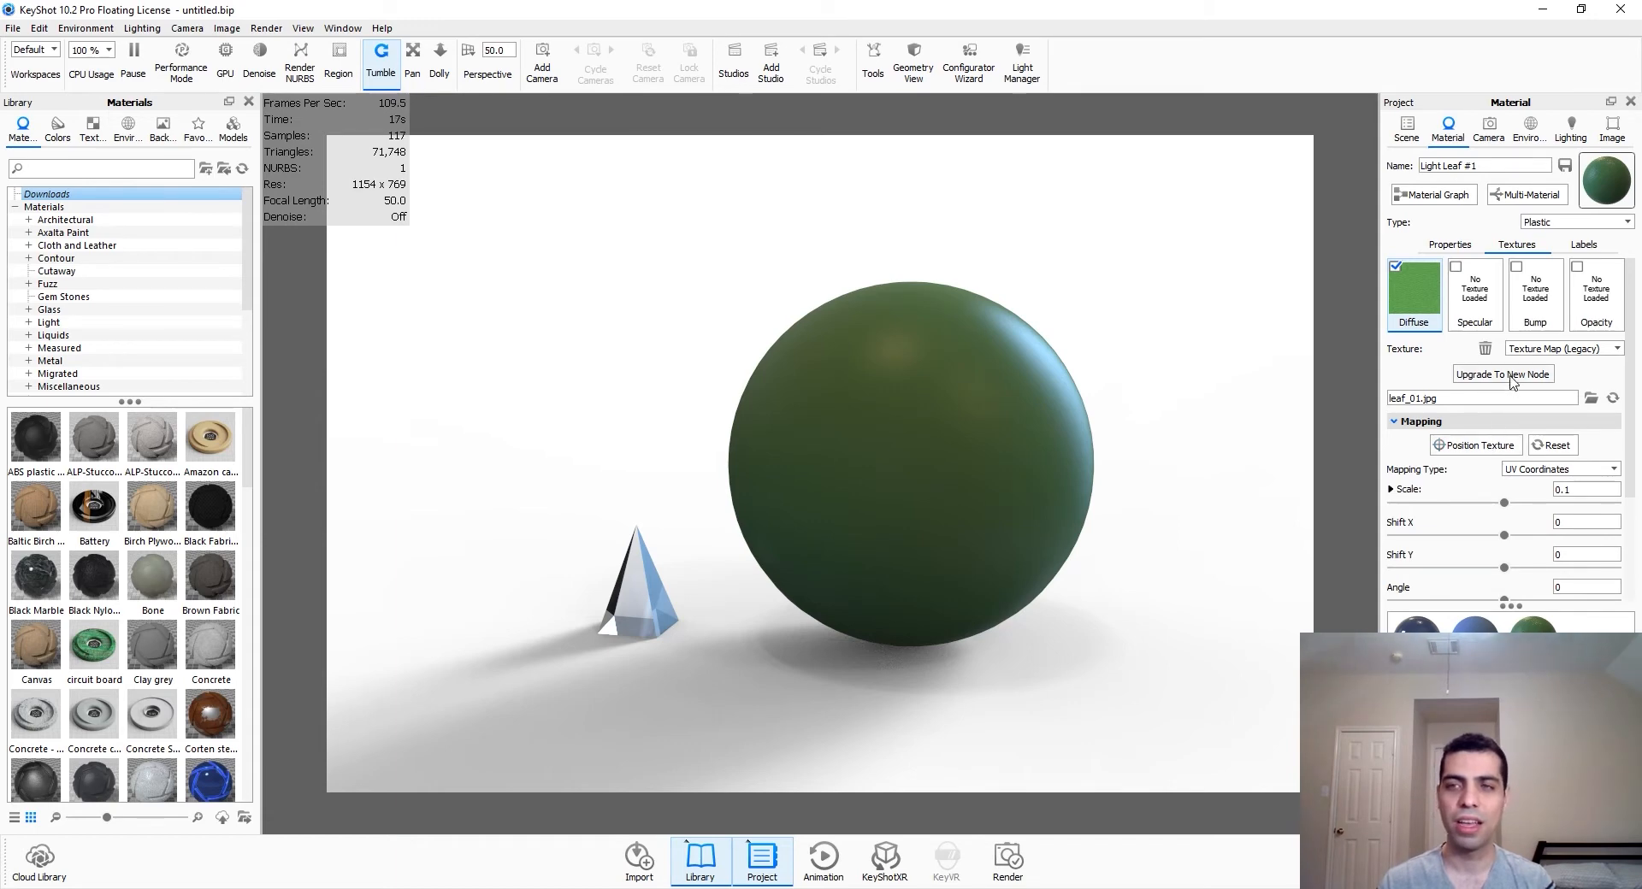
click(1580, 245)
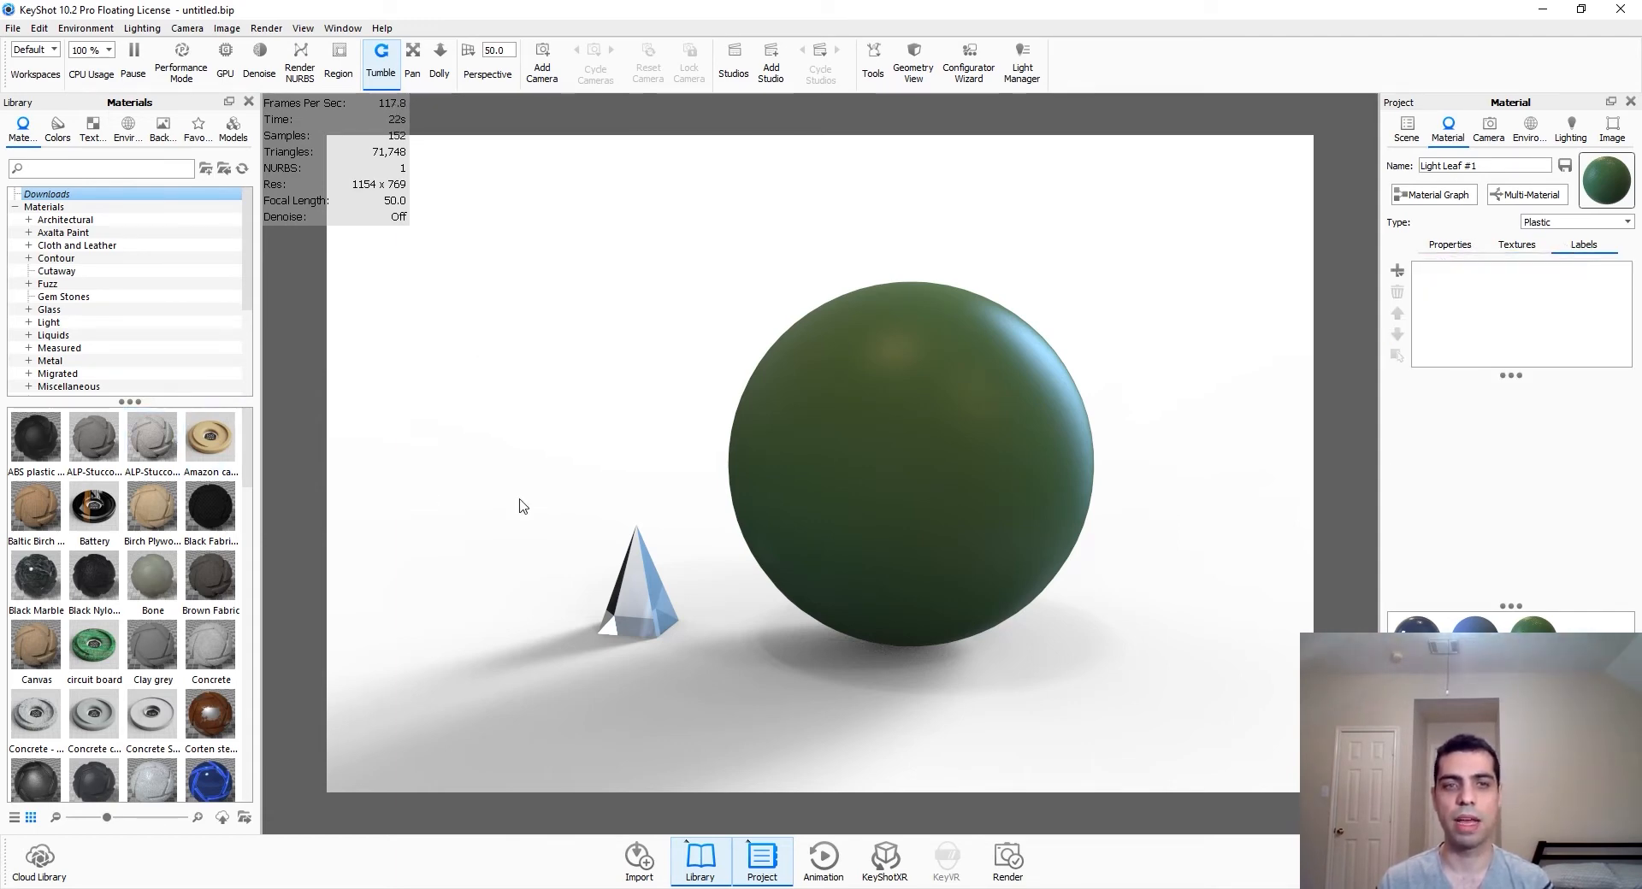
Step: Apply the lighter ALP-Stucco library material to the pyramid and return to the sphere's texture settings
drag(152, 437, 639, 612)
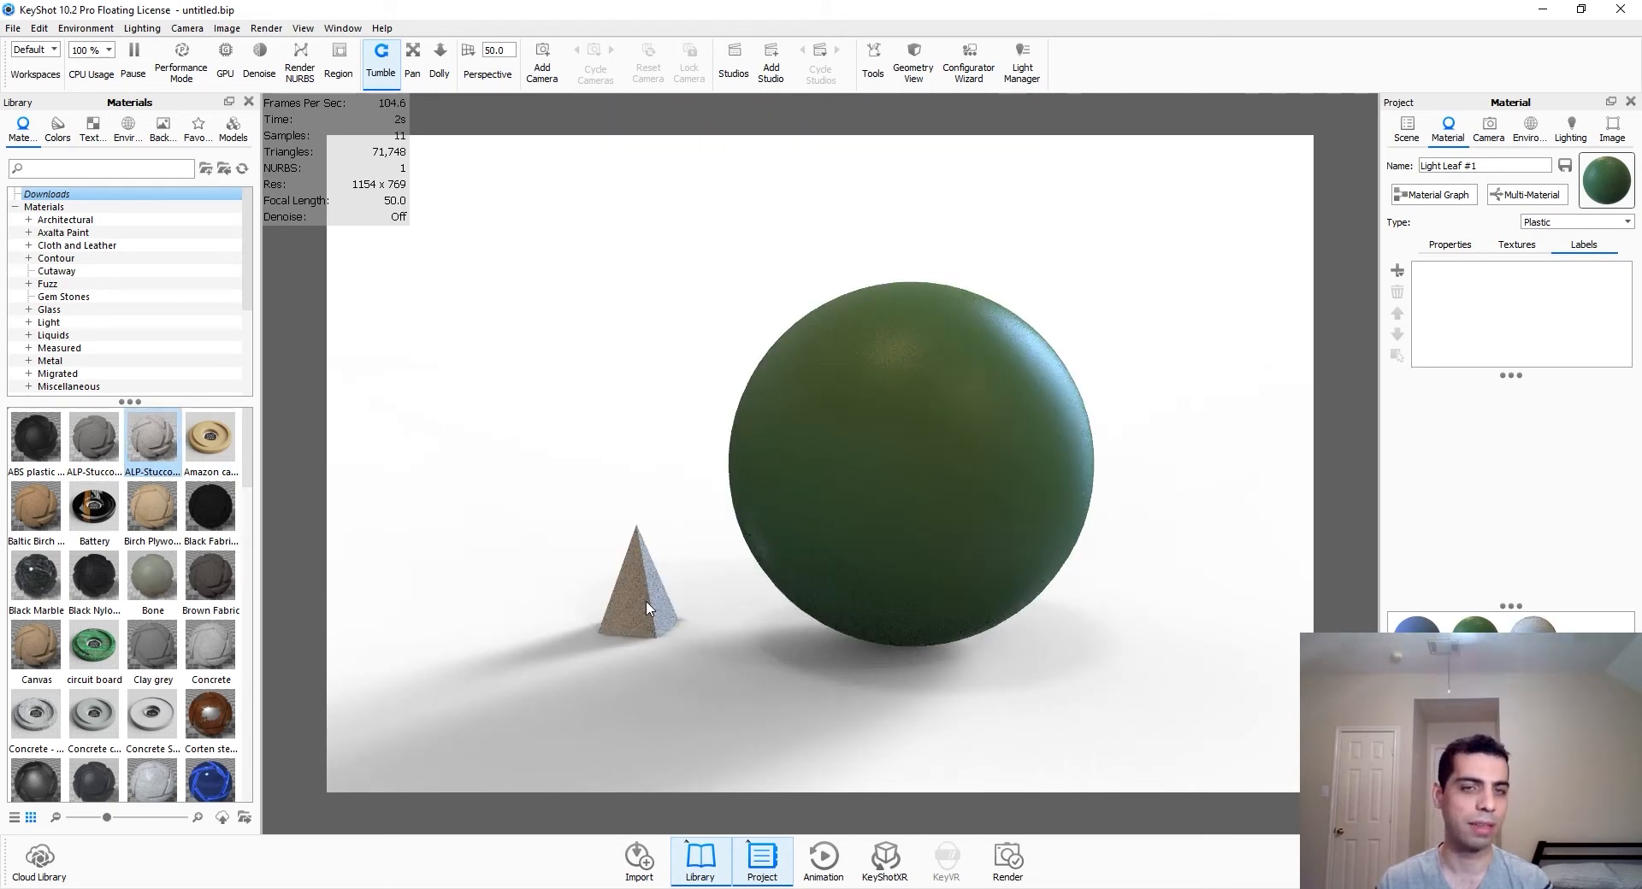
click(1506, 251)
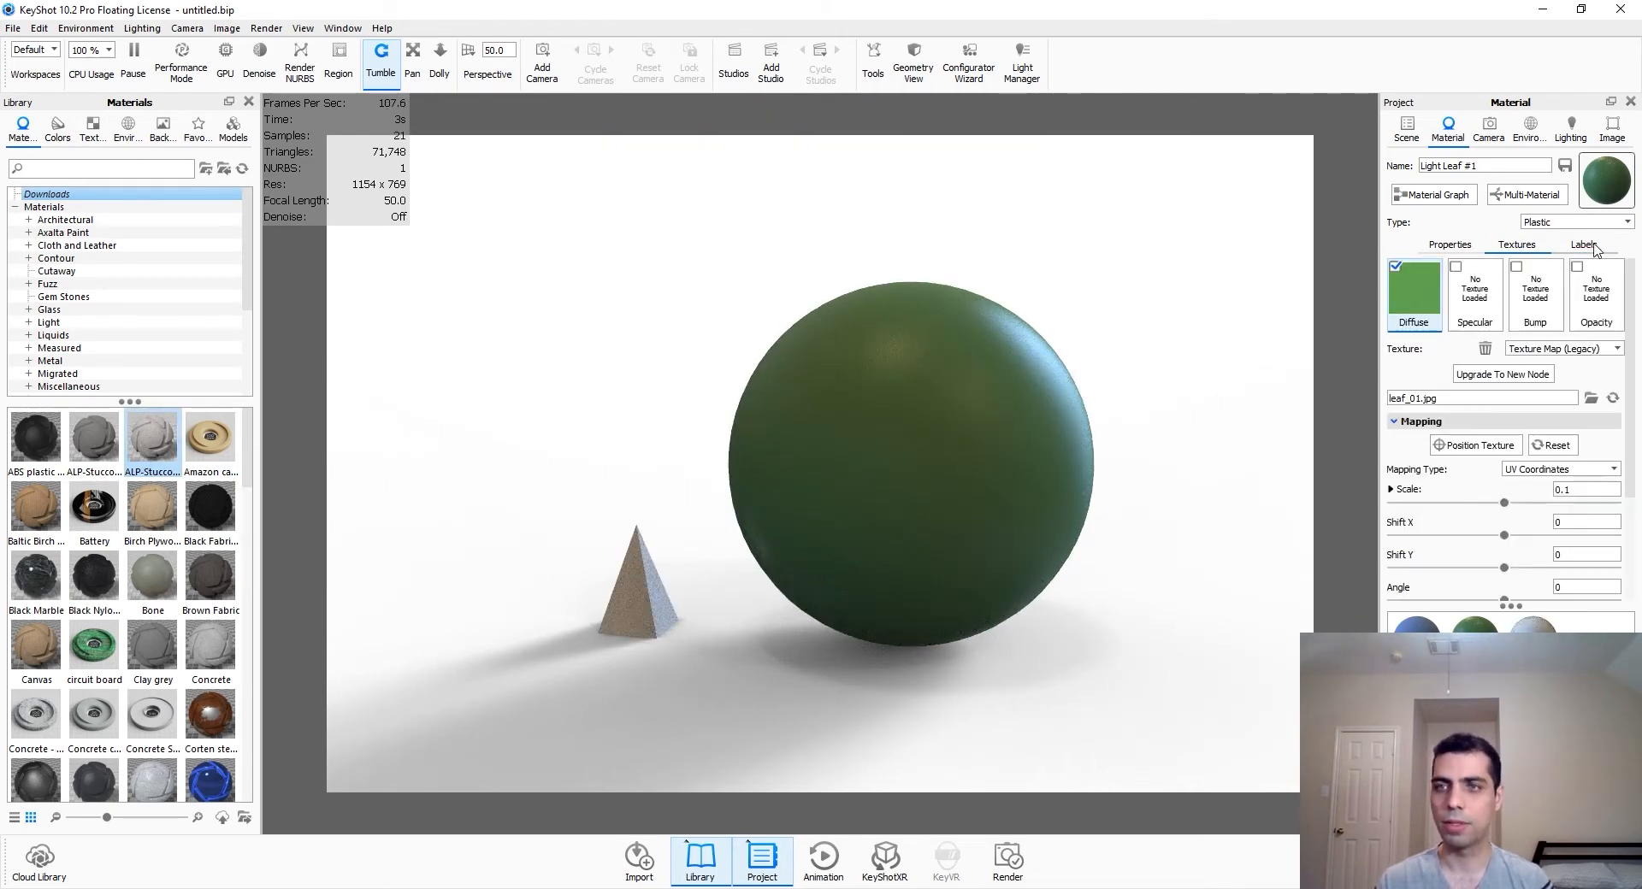
Step: Check which image file formats a texture label on the sphere accepts, browsing the Desktop folder without loading a file
click(1583, 245)
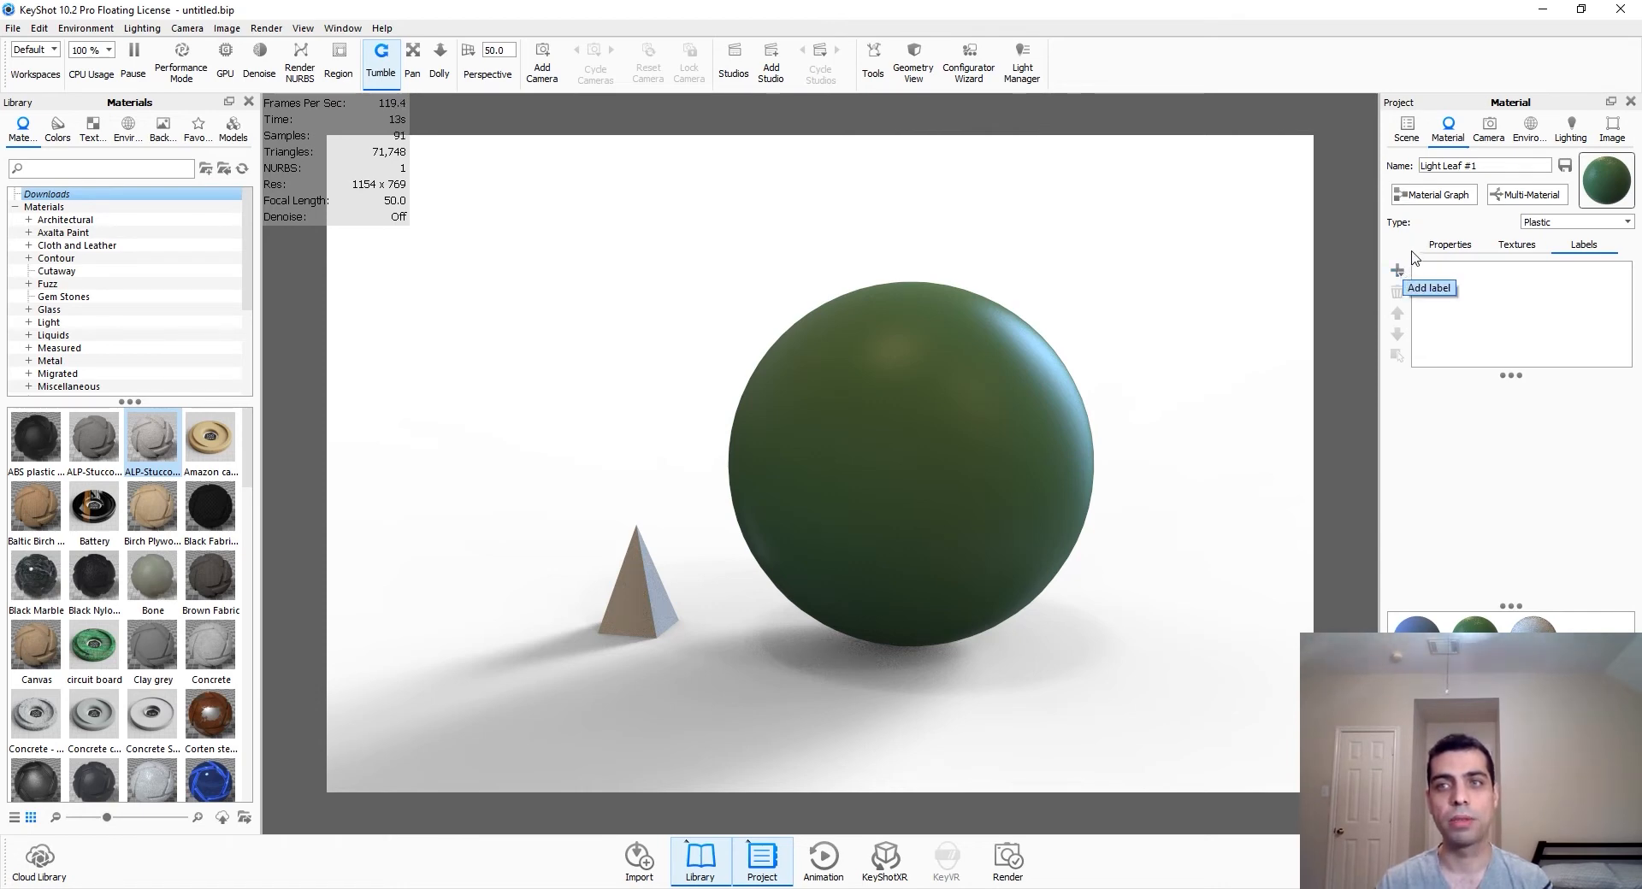
click(1397, 270)
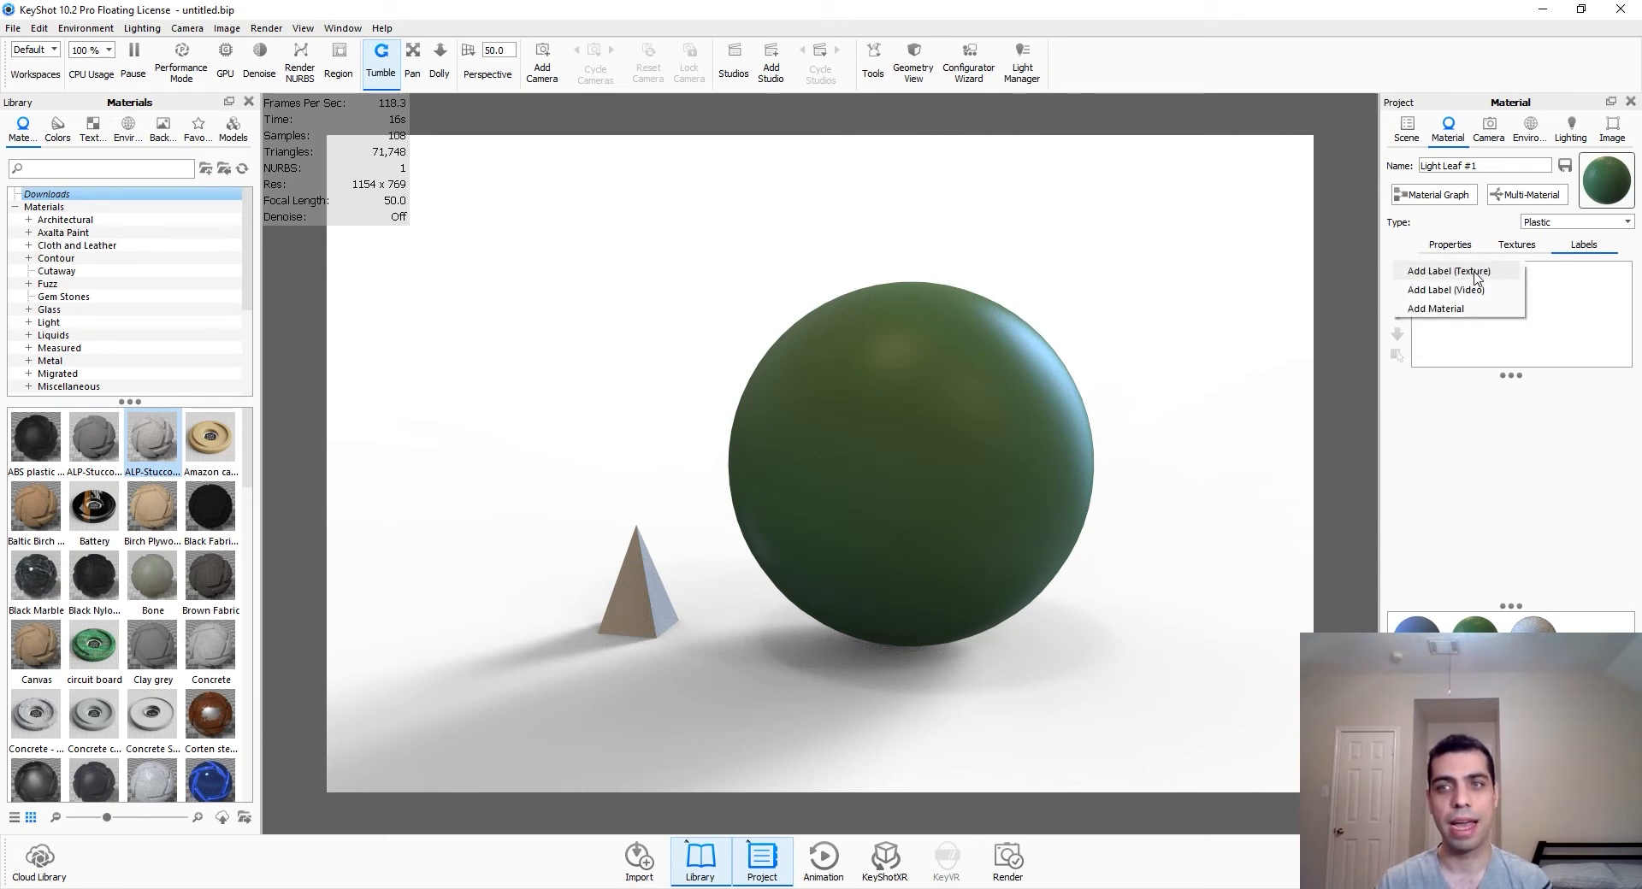
click(1472, 271)
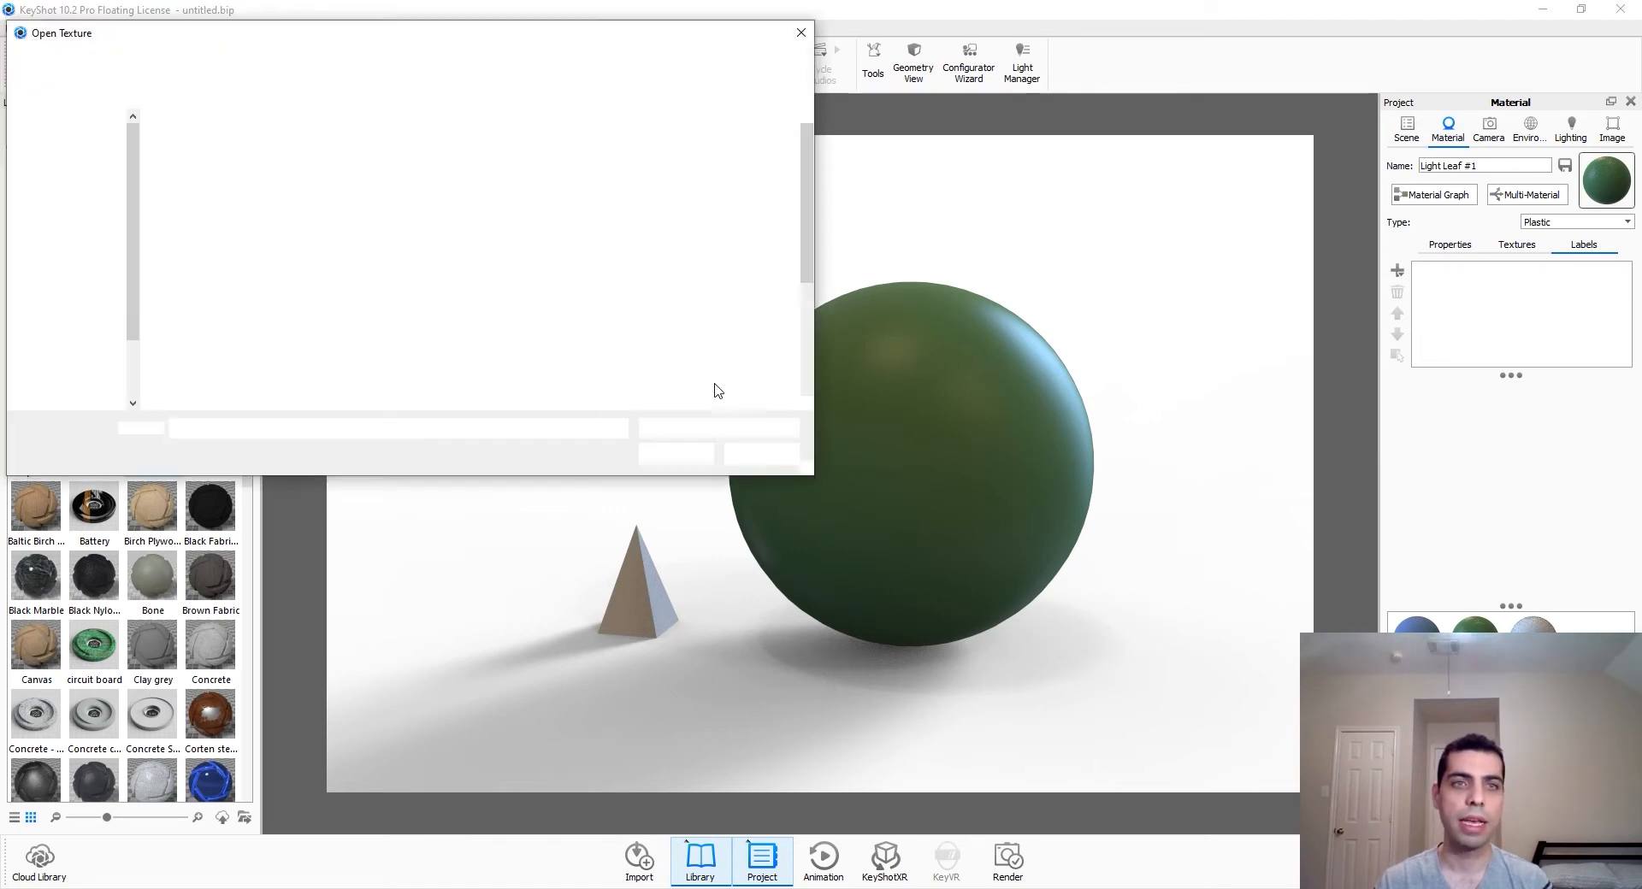
scroll(340, 286, down, 5)
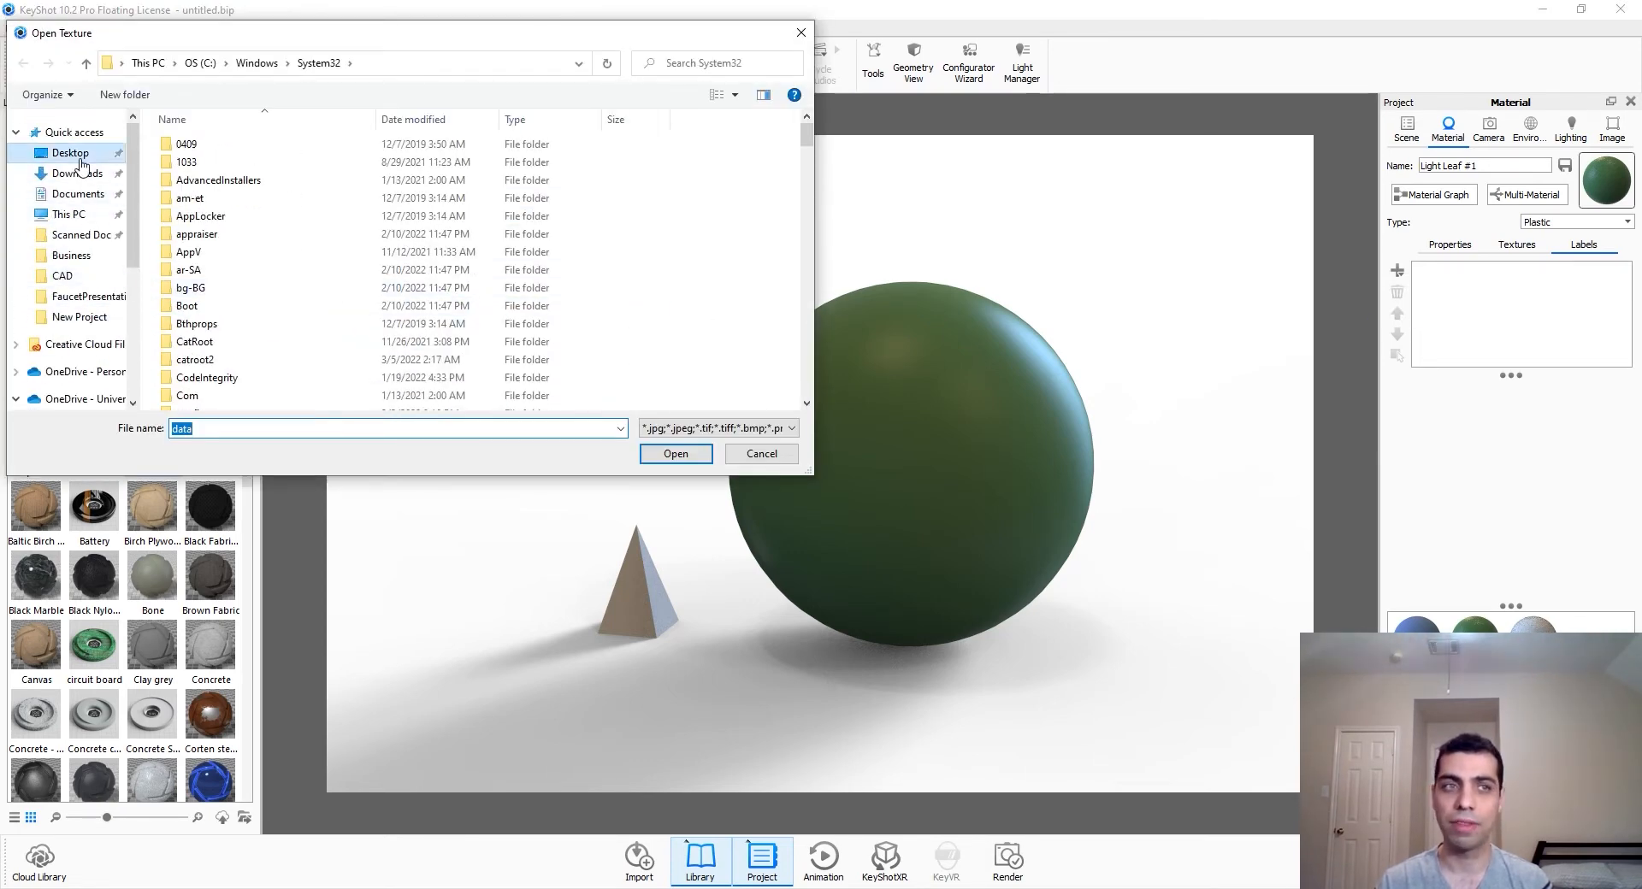
click(80, 160)
click(684, 429)
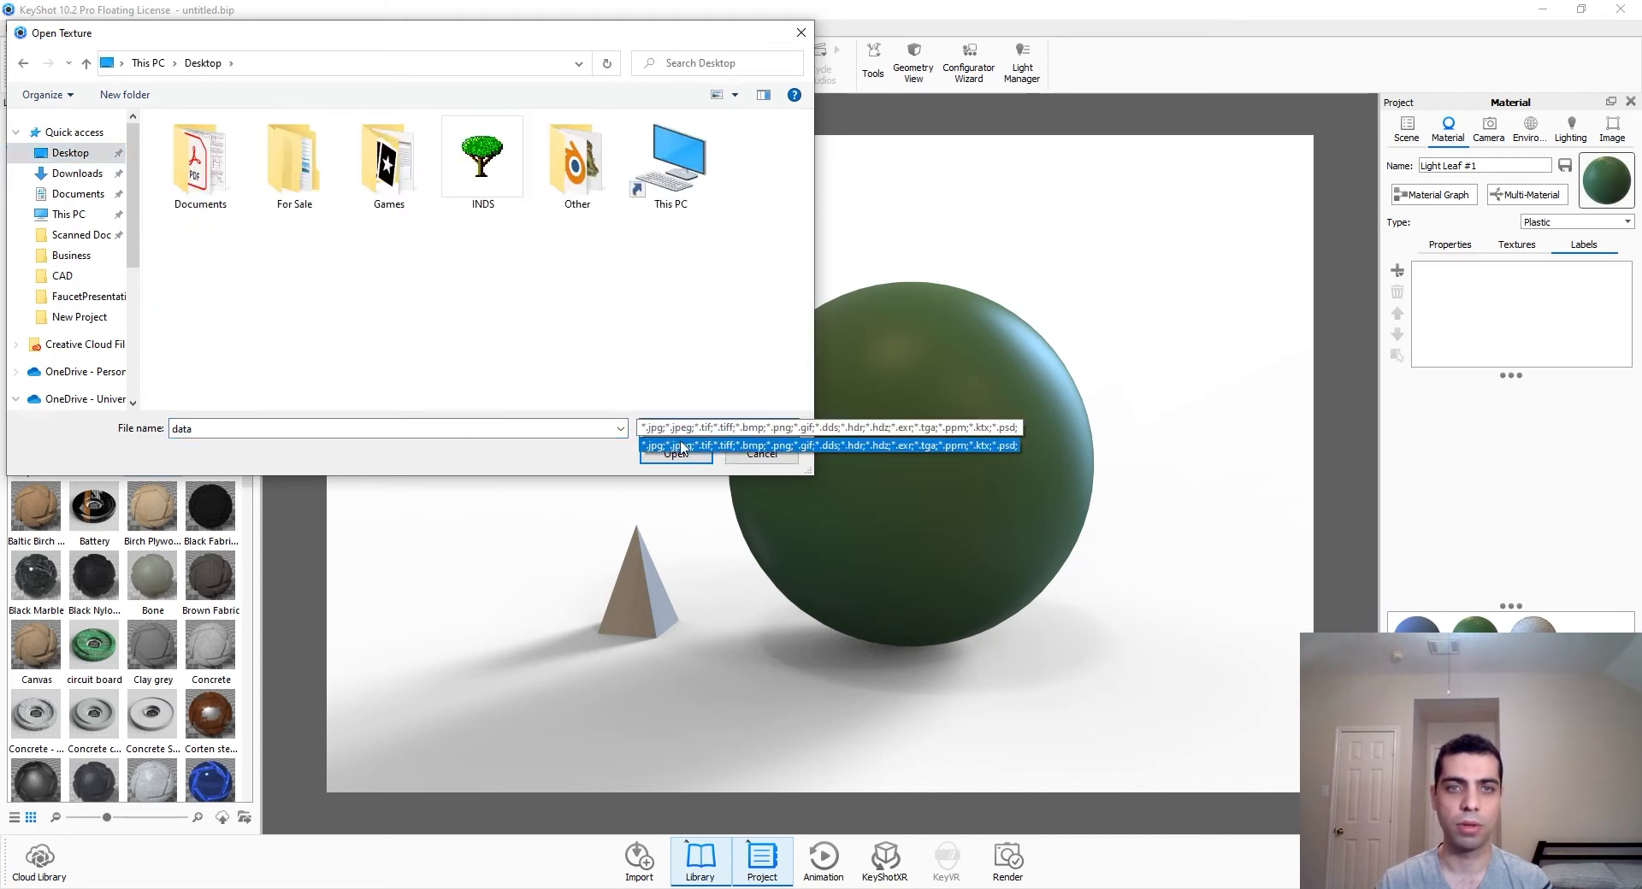
click(904, 449)
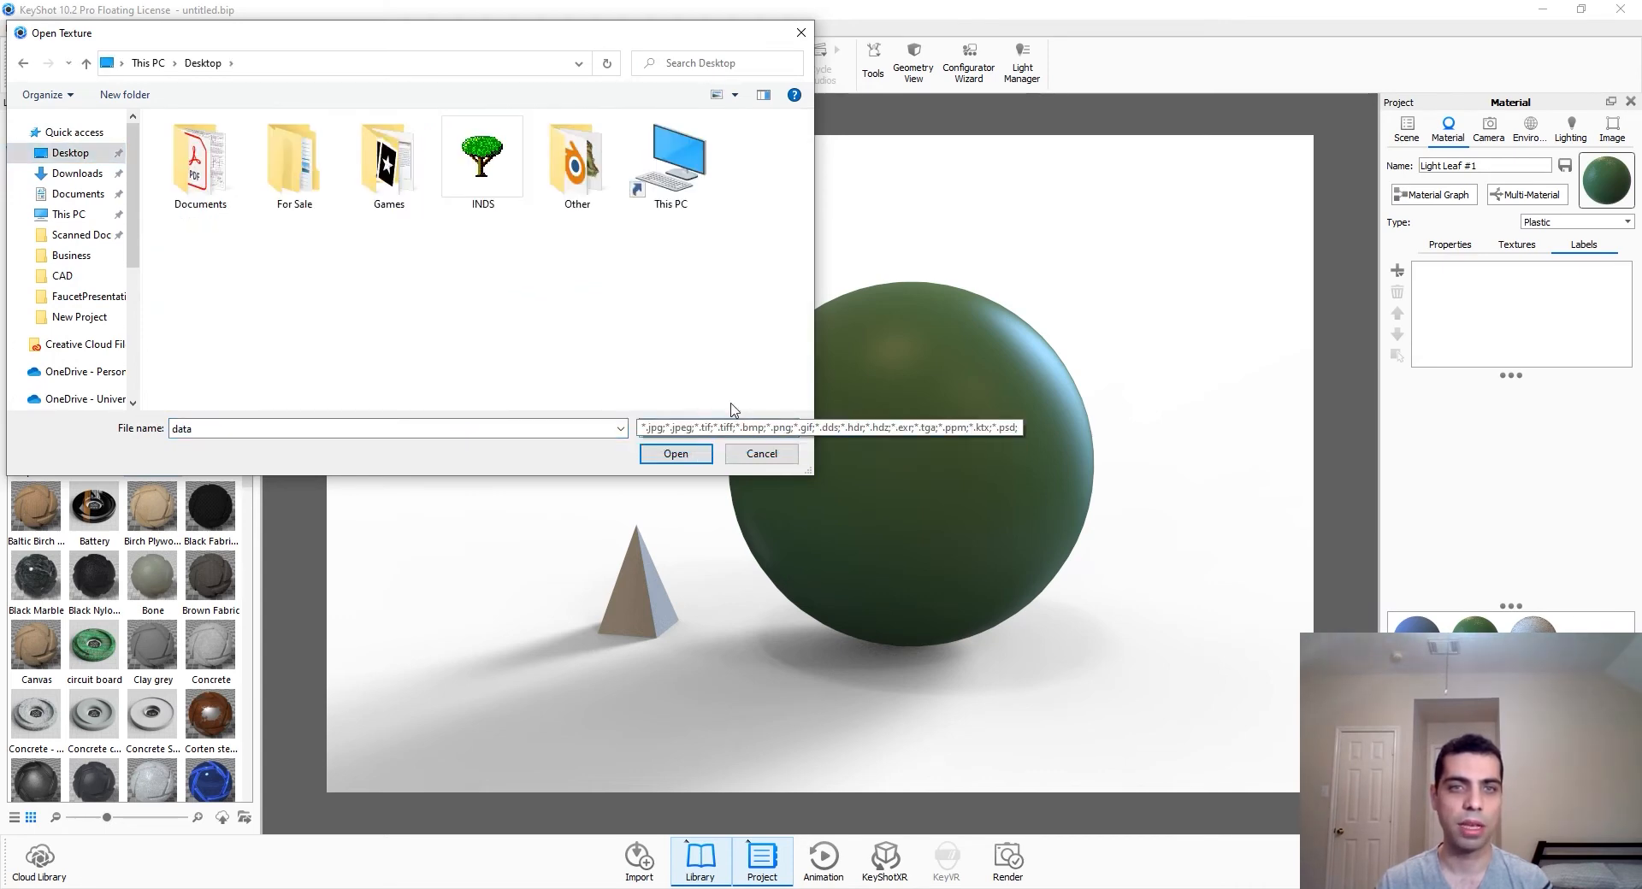
click(785, 455)
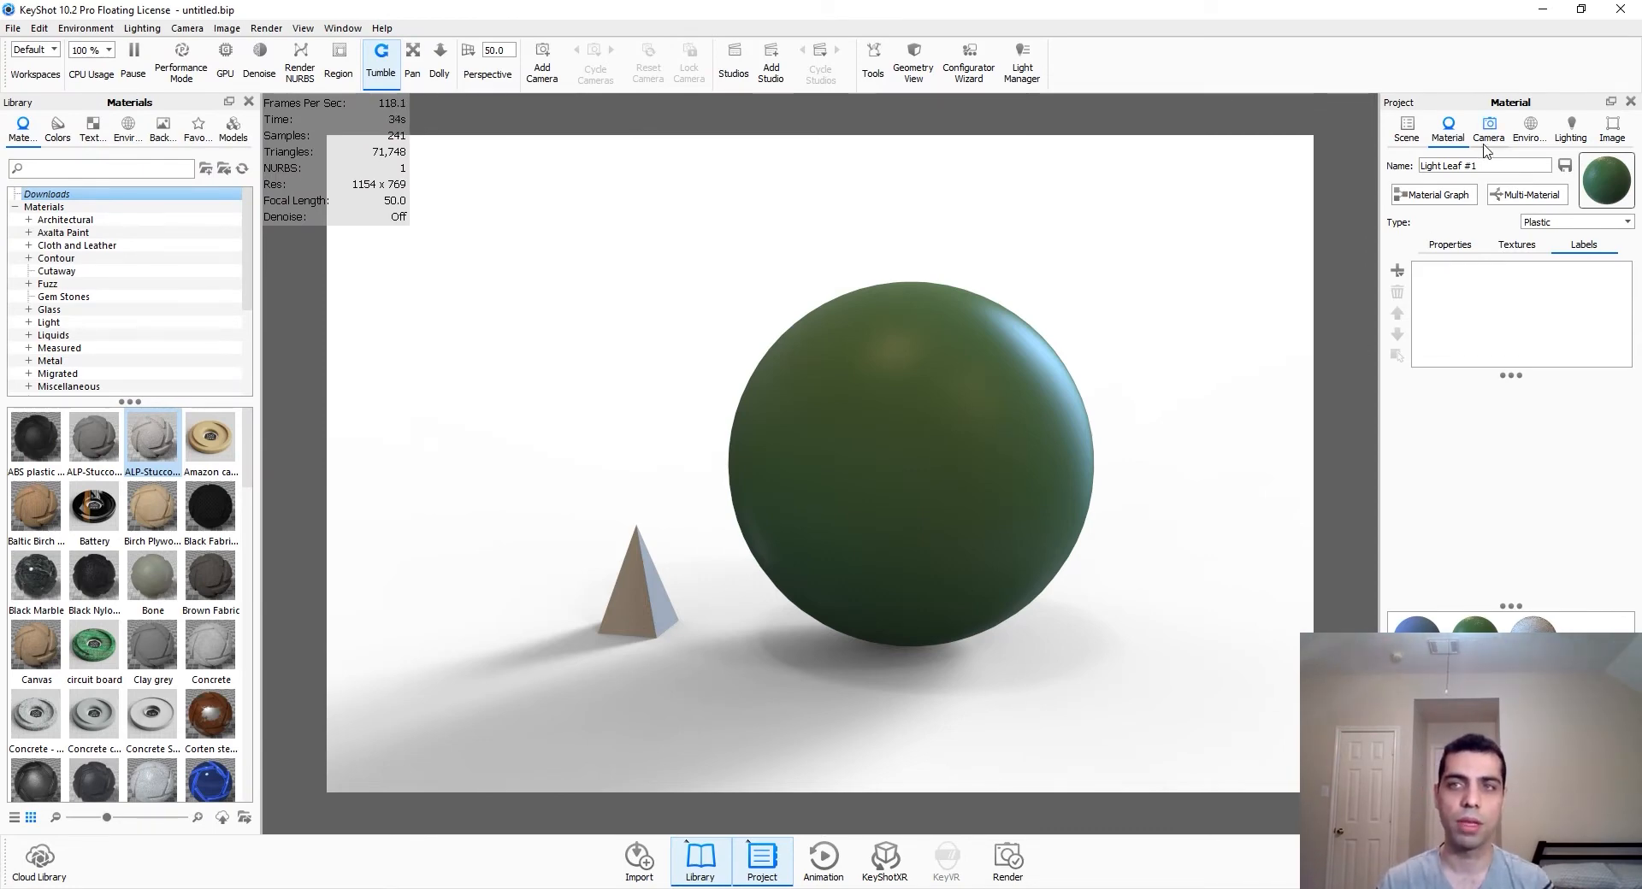
Step: View the sphere and pyramid from a slightly higher angle and bring up the Free Camera's settings
drag(1049, 540, 1351, 402)
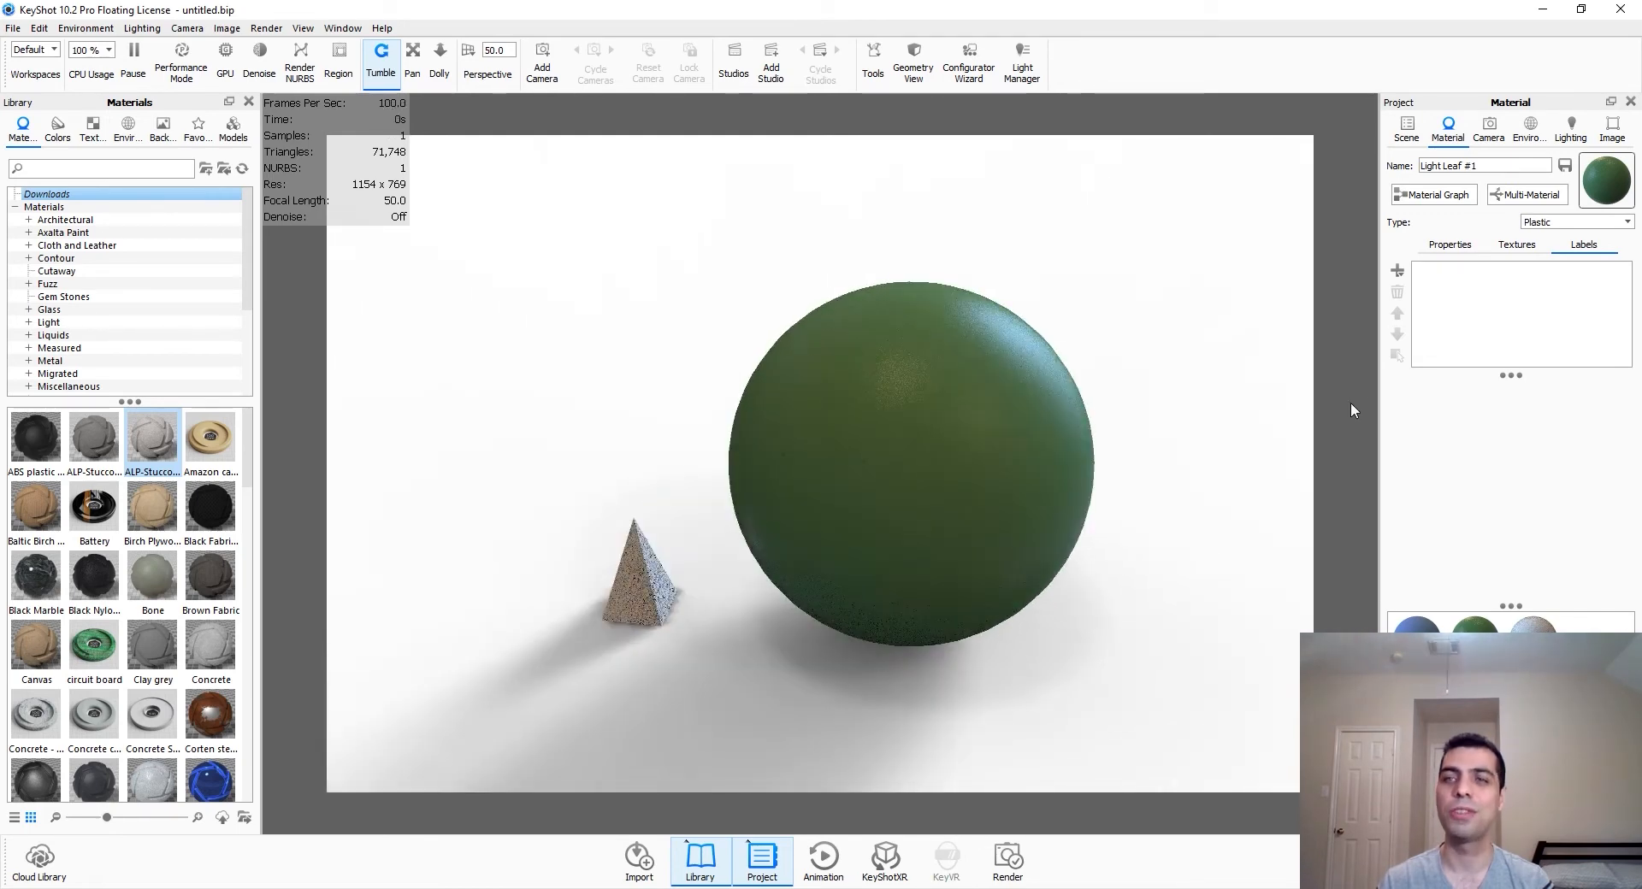
click(1492, 132)
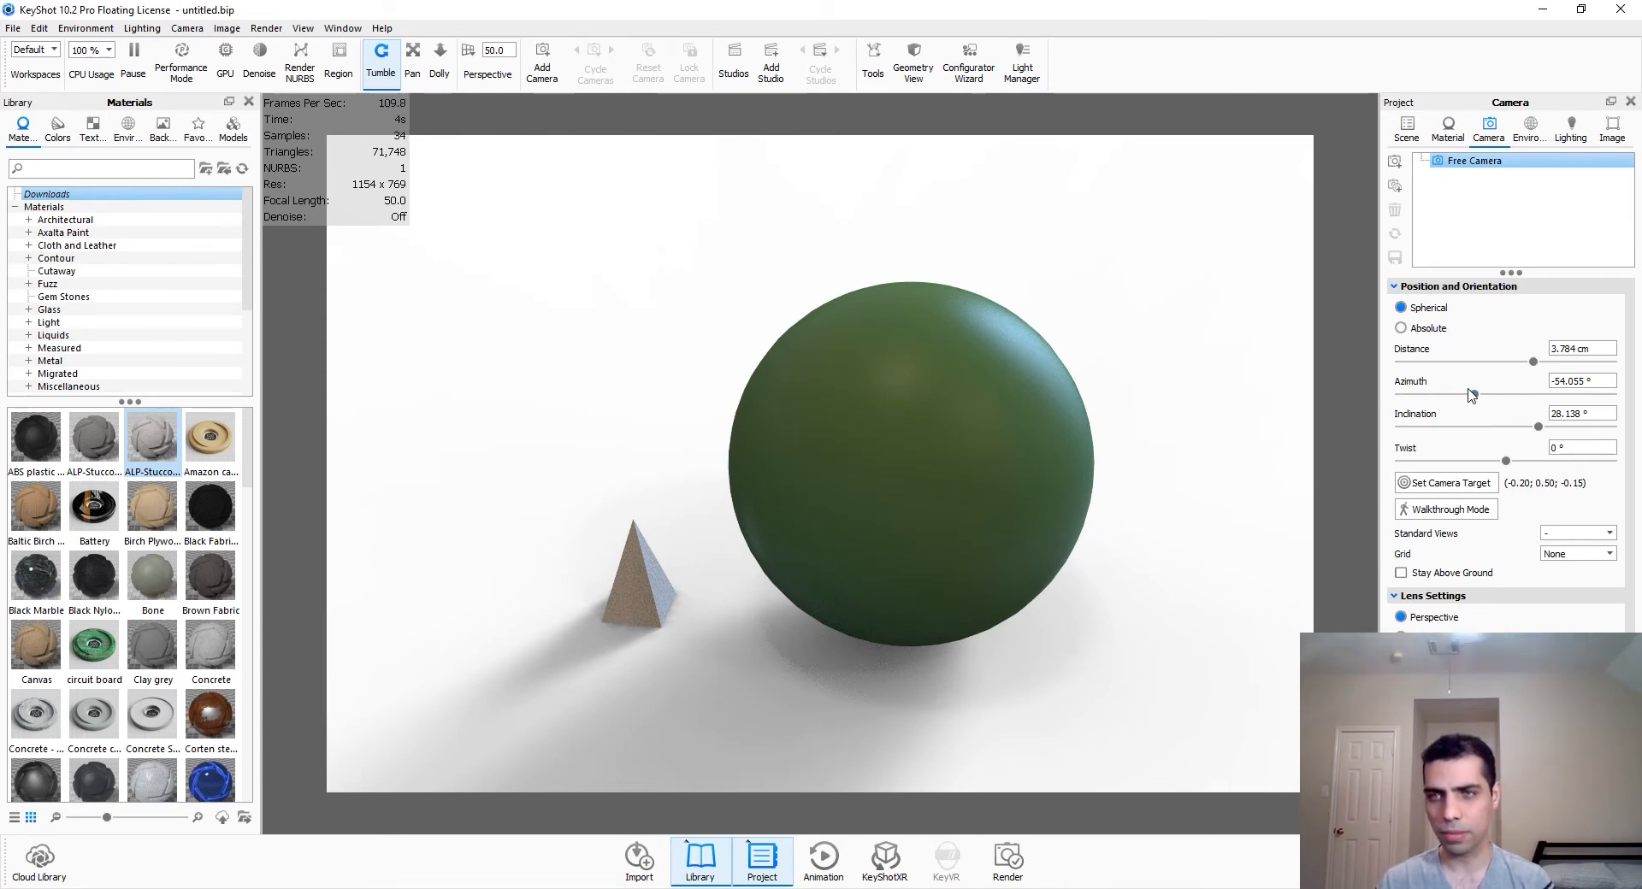
Step: Add three cameras to the camera list and delete all three again
click(1397, 165)
click(1397, 165)
click(1396, 165)
double_click(1550, 205)
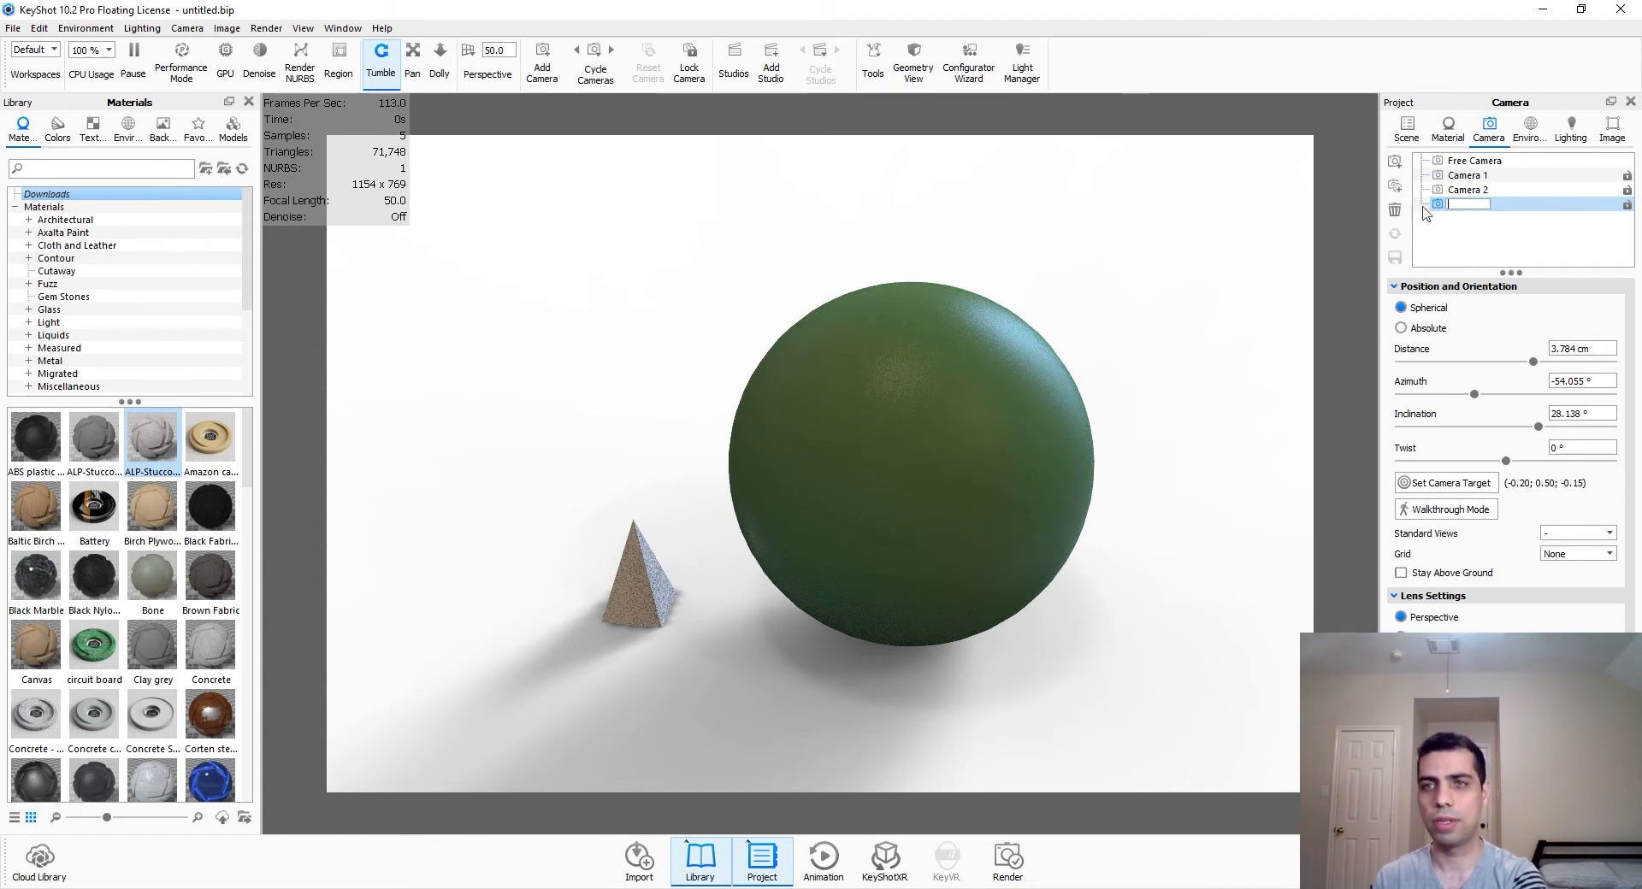
click(1396, 210)
click(1502, 192)
click(1397, 209)
click(1477, 178)
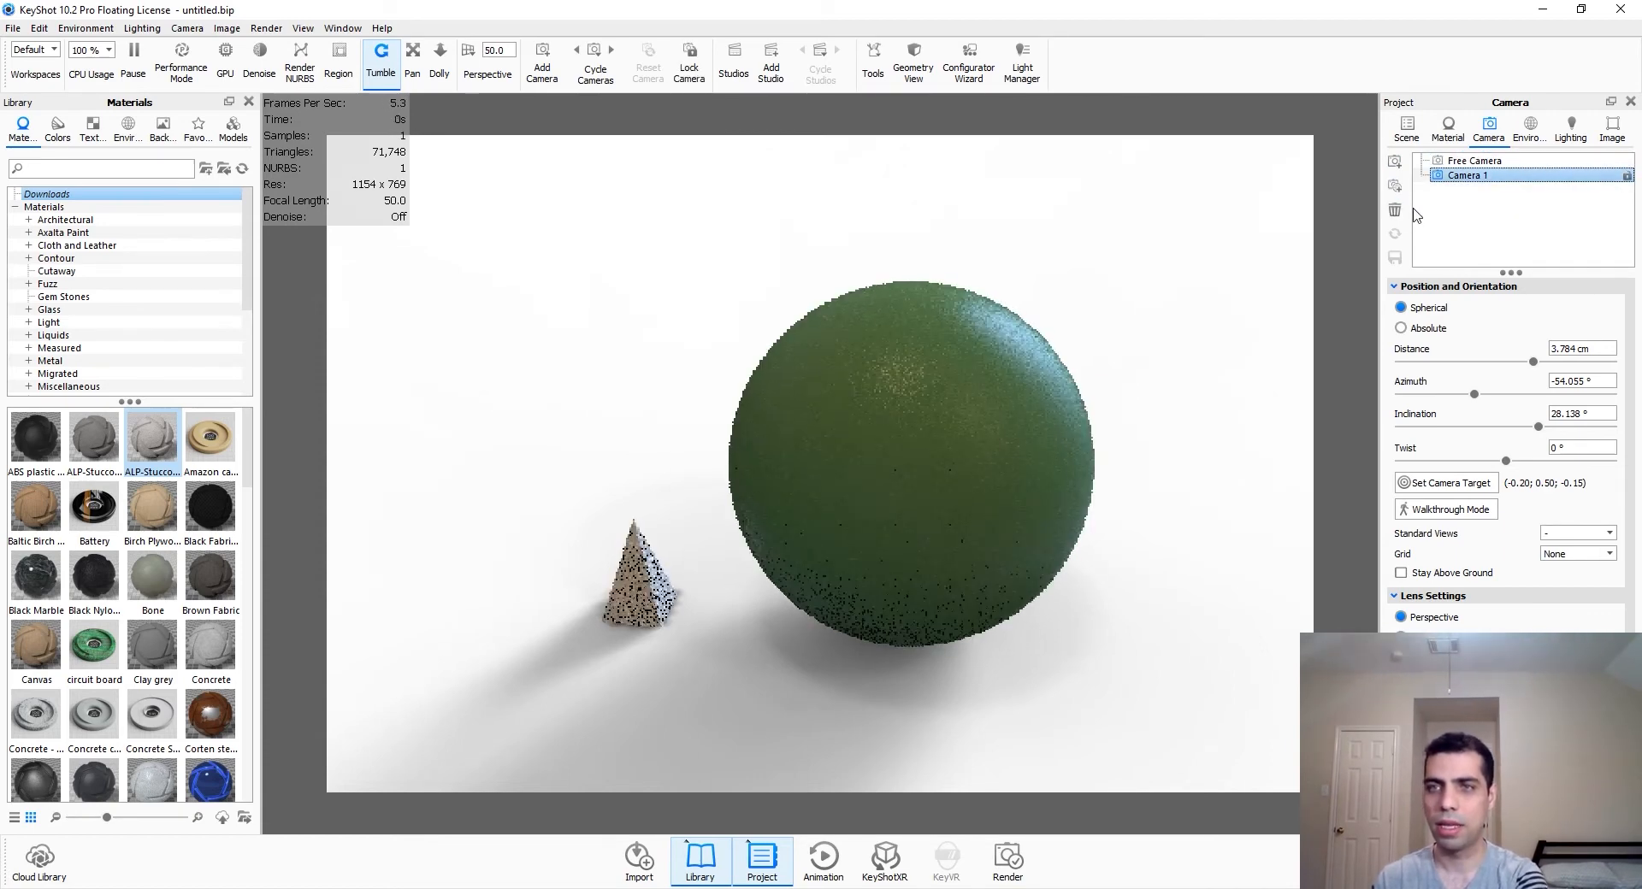
click(1398, 210)
Step: Add a camera, frame the sphere and pyramid at about -88° azimuth, 26° inclination and 3.017 cm distance, and save it
click(1396, 163)
drag(737, 499, 781, 515)
scroll(867, 504, up, 2)
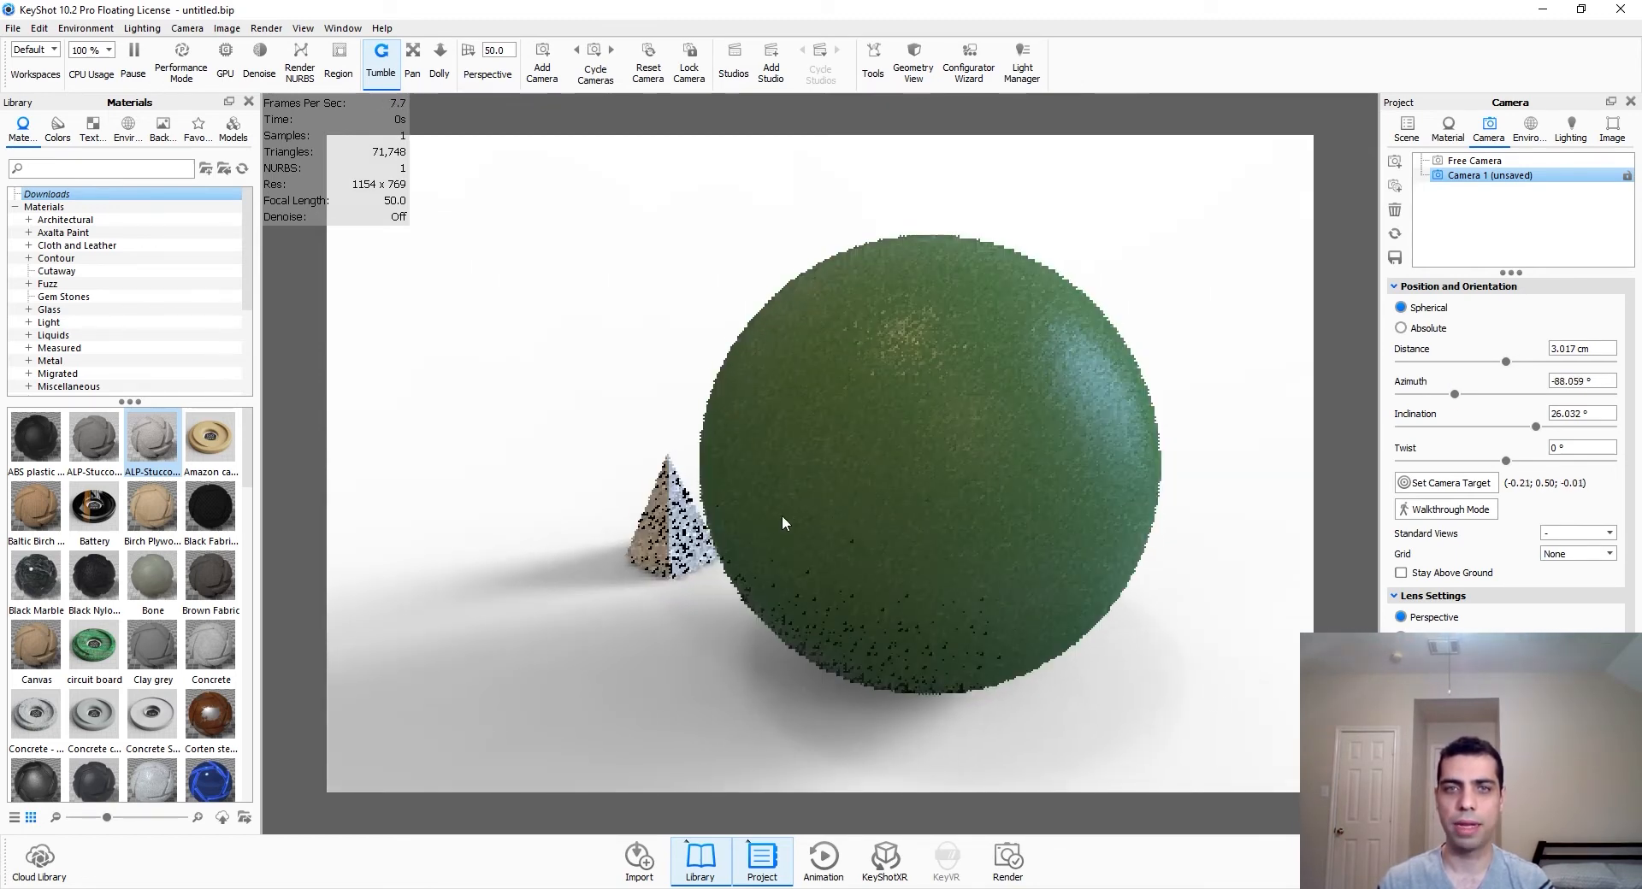
middle_drag(782, 515, 752, 516)
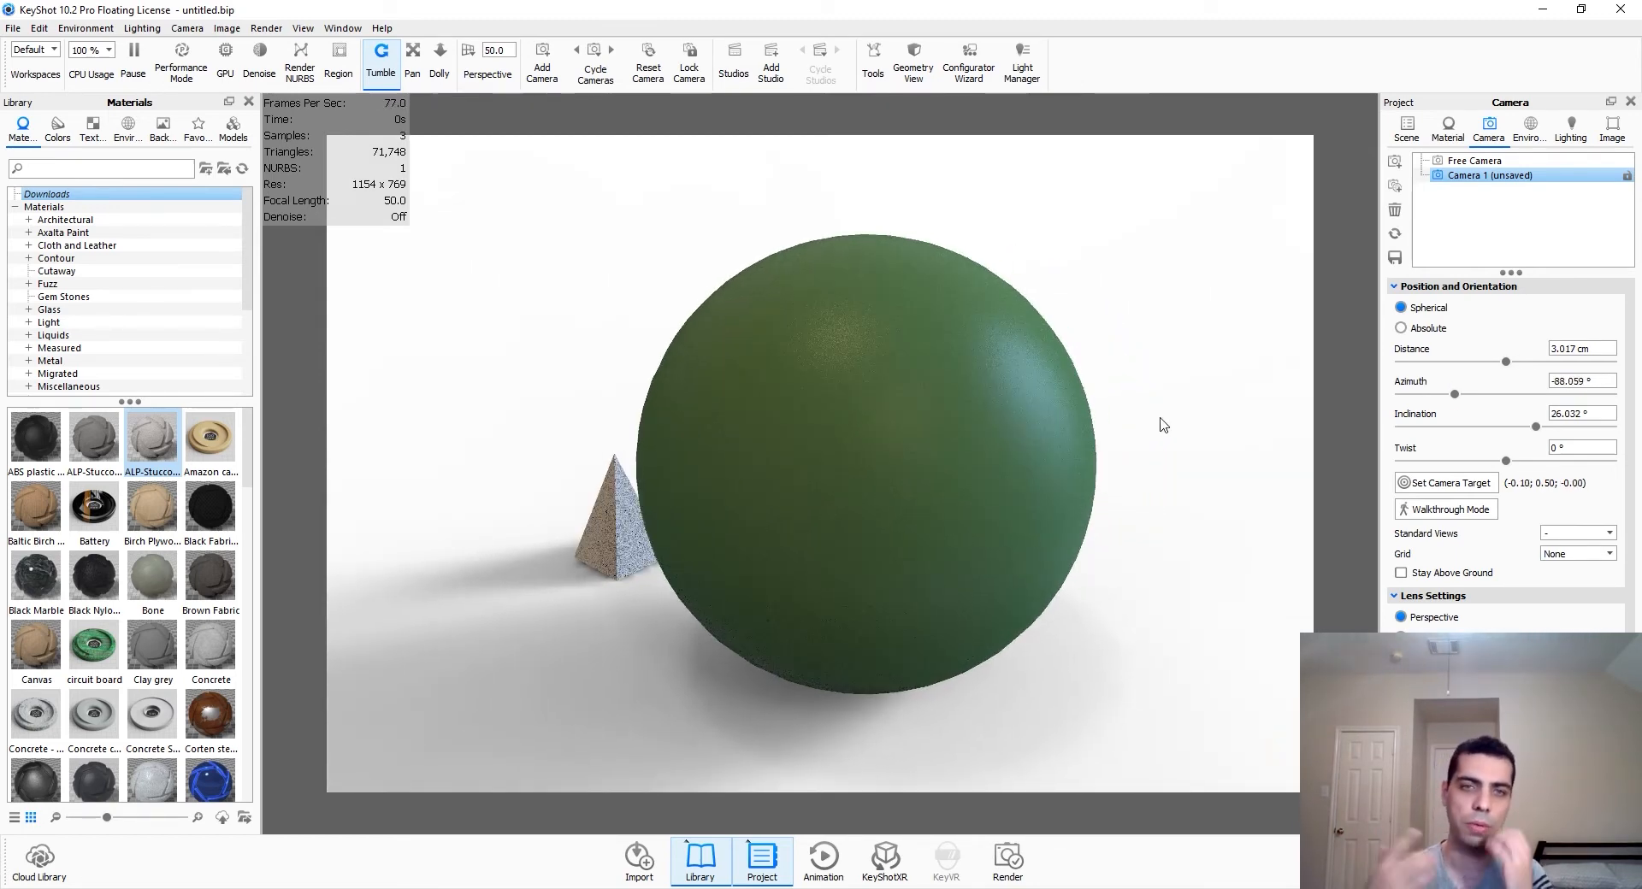
click(1395, 258)
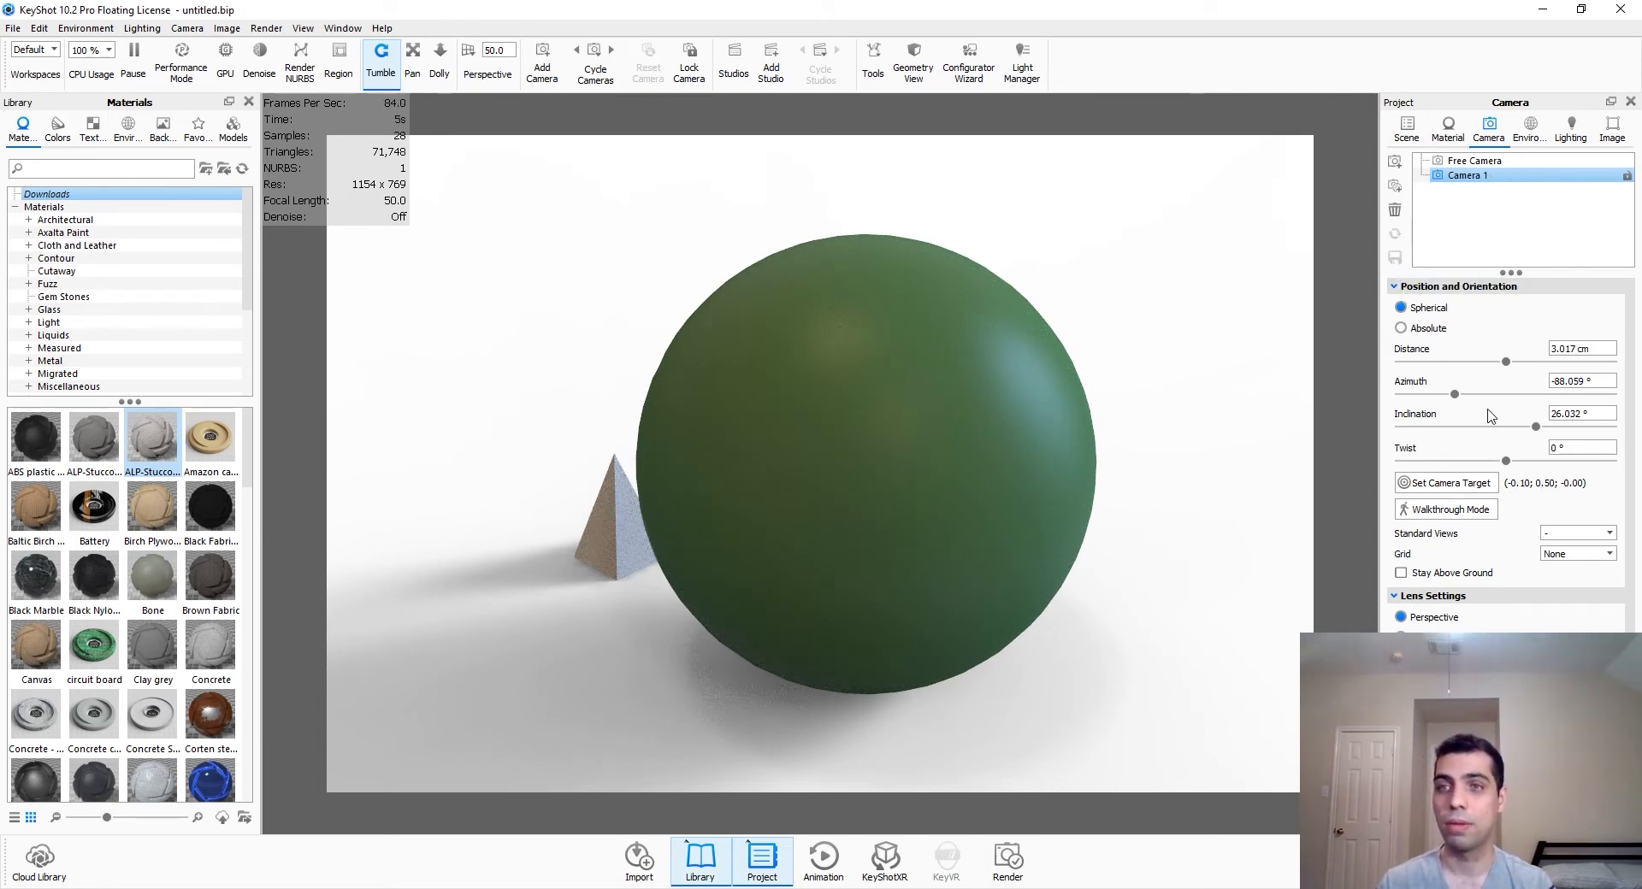
Step: Orbit the scene with the Free Camera and return to the saved Camera 1 view
click(1474, 160)
drag(778, 508, 967, 710)
click(1467, 175)
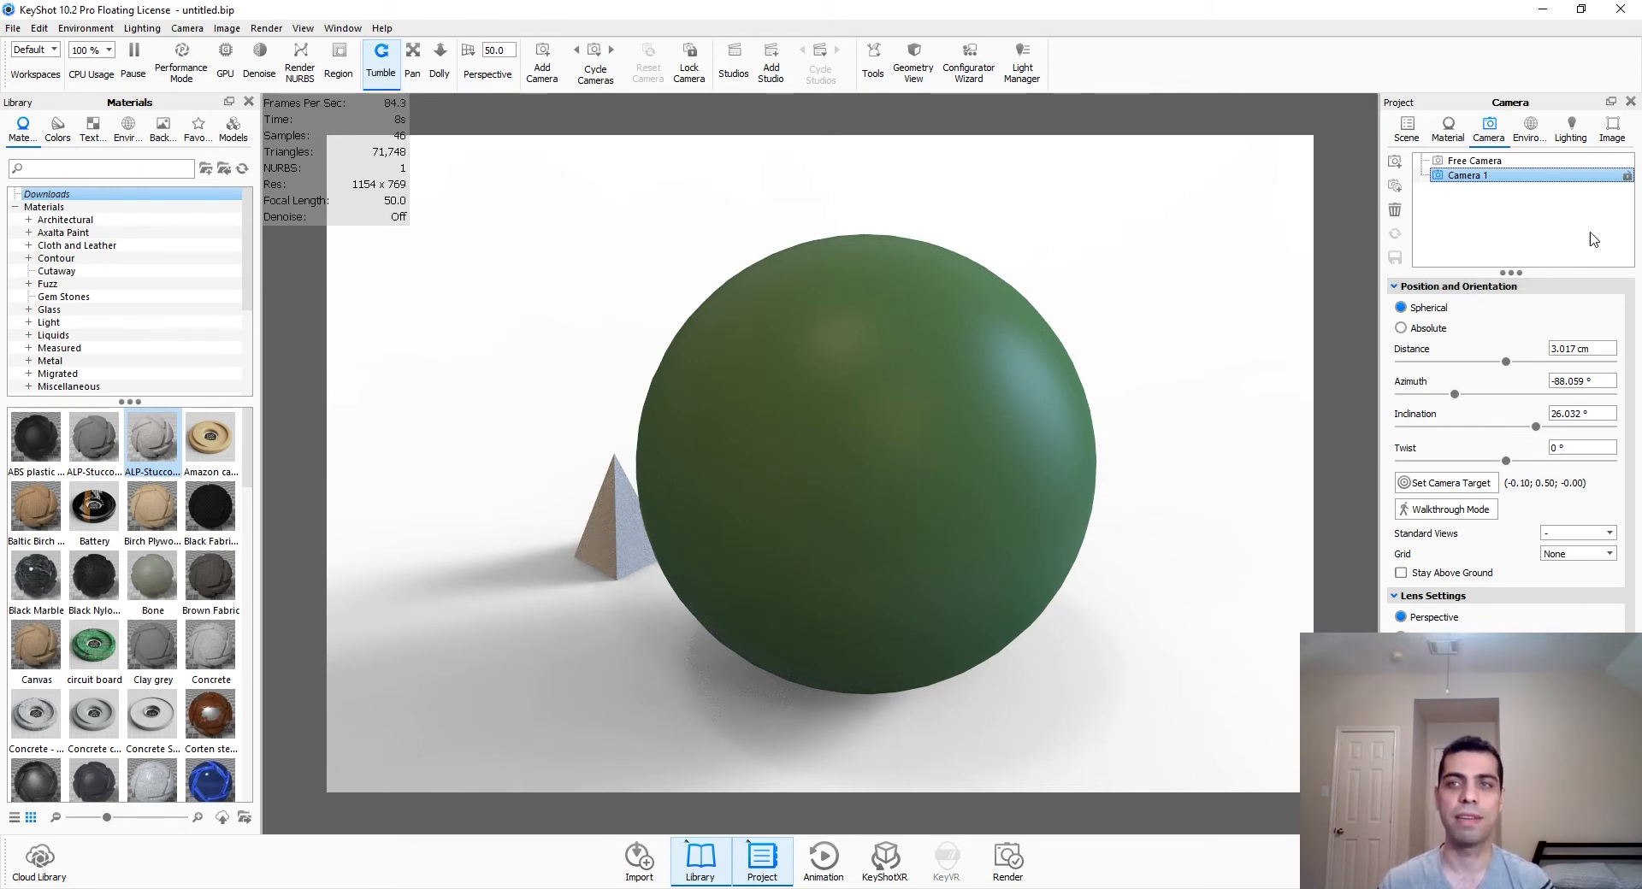
Step: Lock Camera 1 and unlock it again
click(1626, 176)
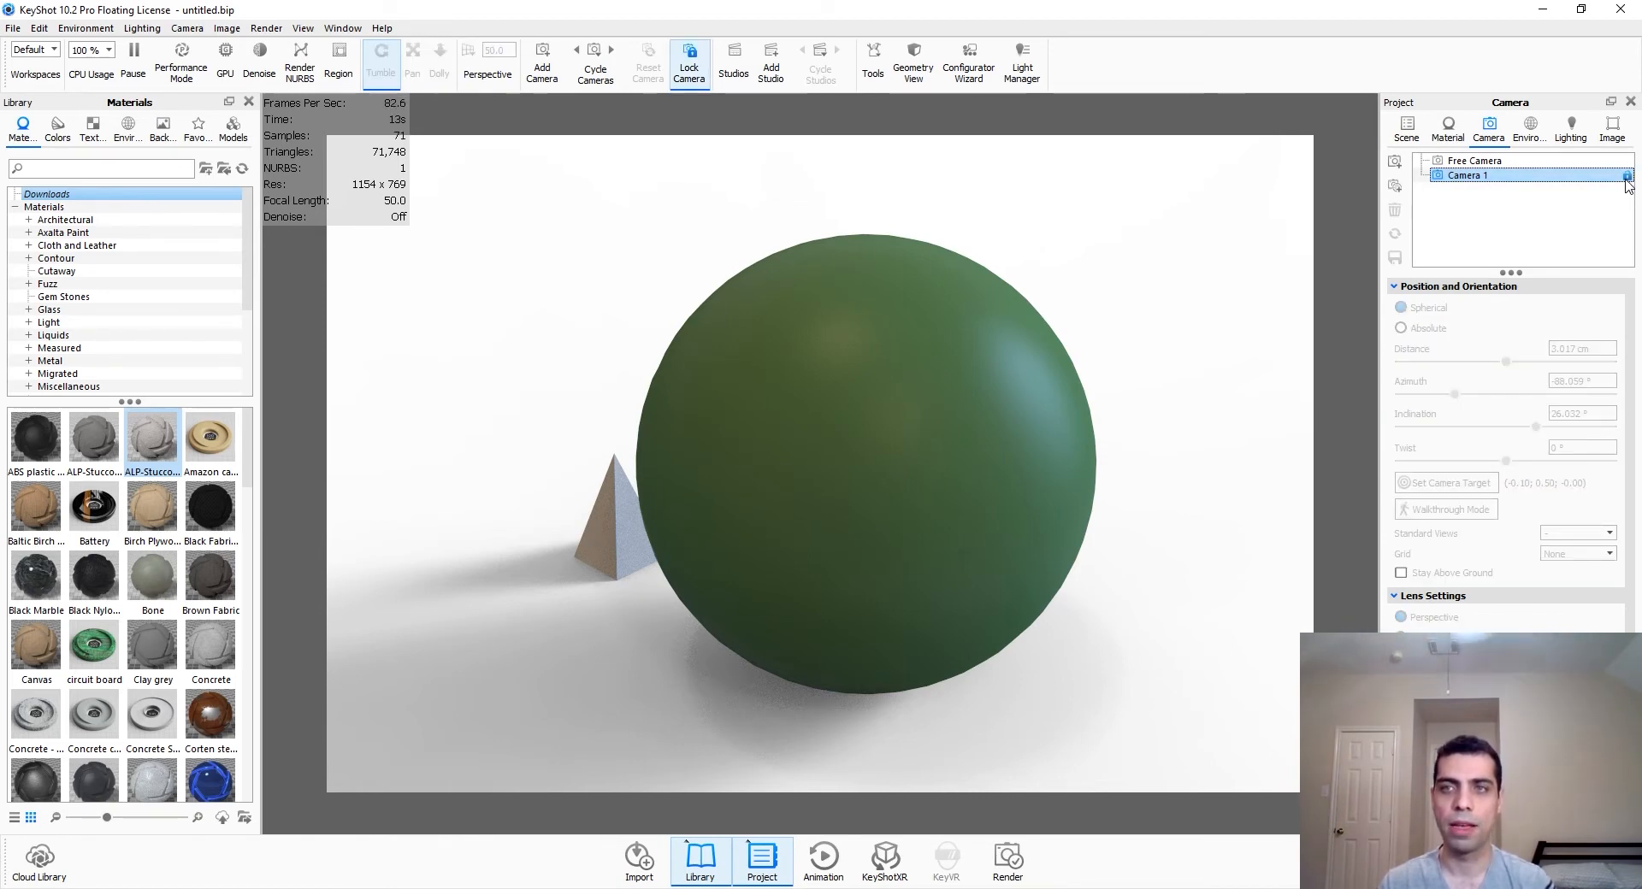
click(1626, 177)
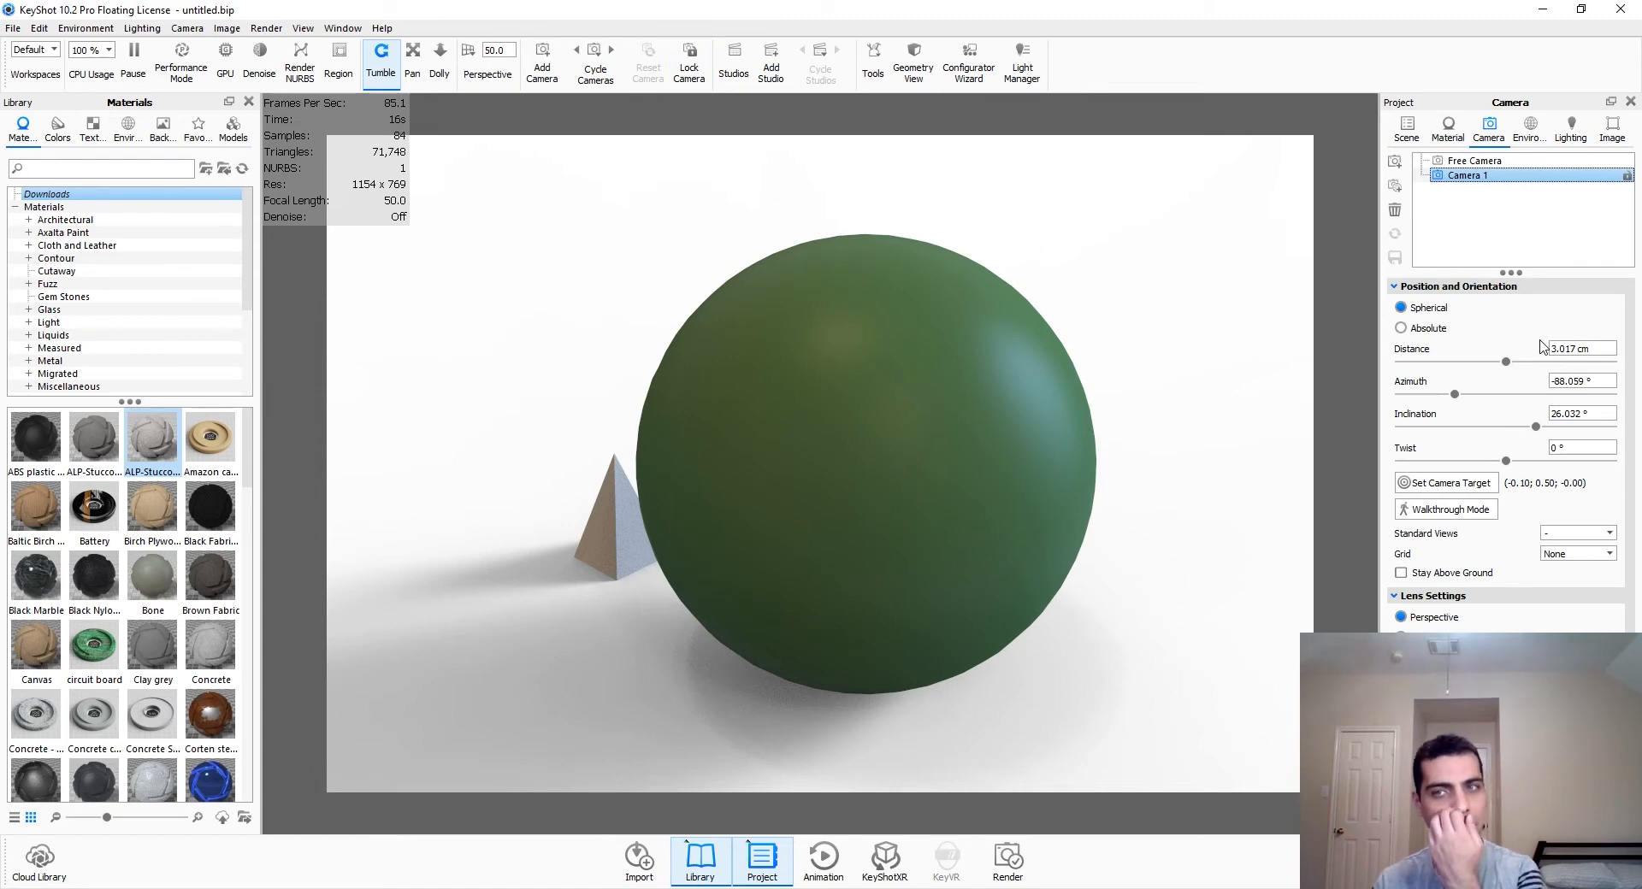
Step: Try a different twist on Camera 1 and reset the twist to 0°
mouse_move(1593, 351)
mouse_down()
mouse_move(1550, 349)
mouse_move(1592, 353)
mouse_up()
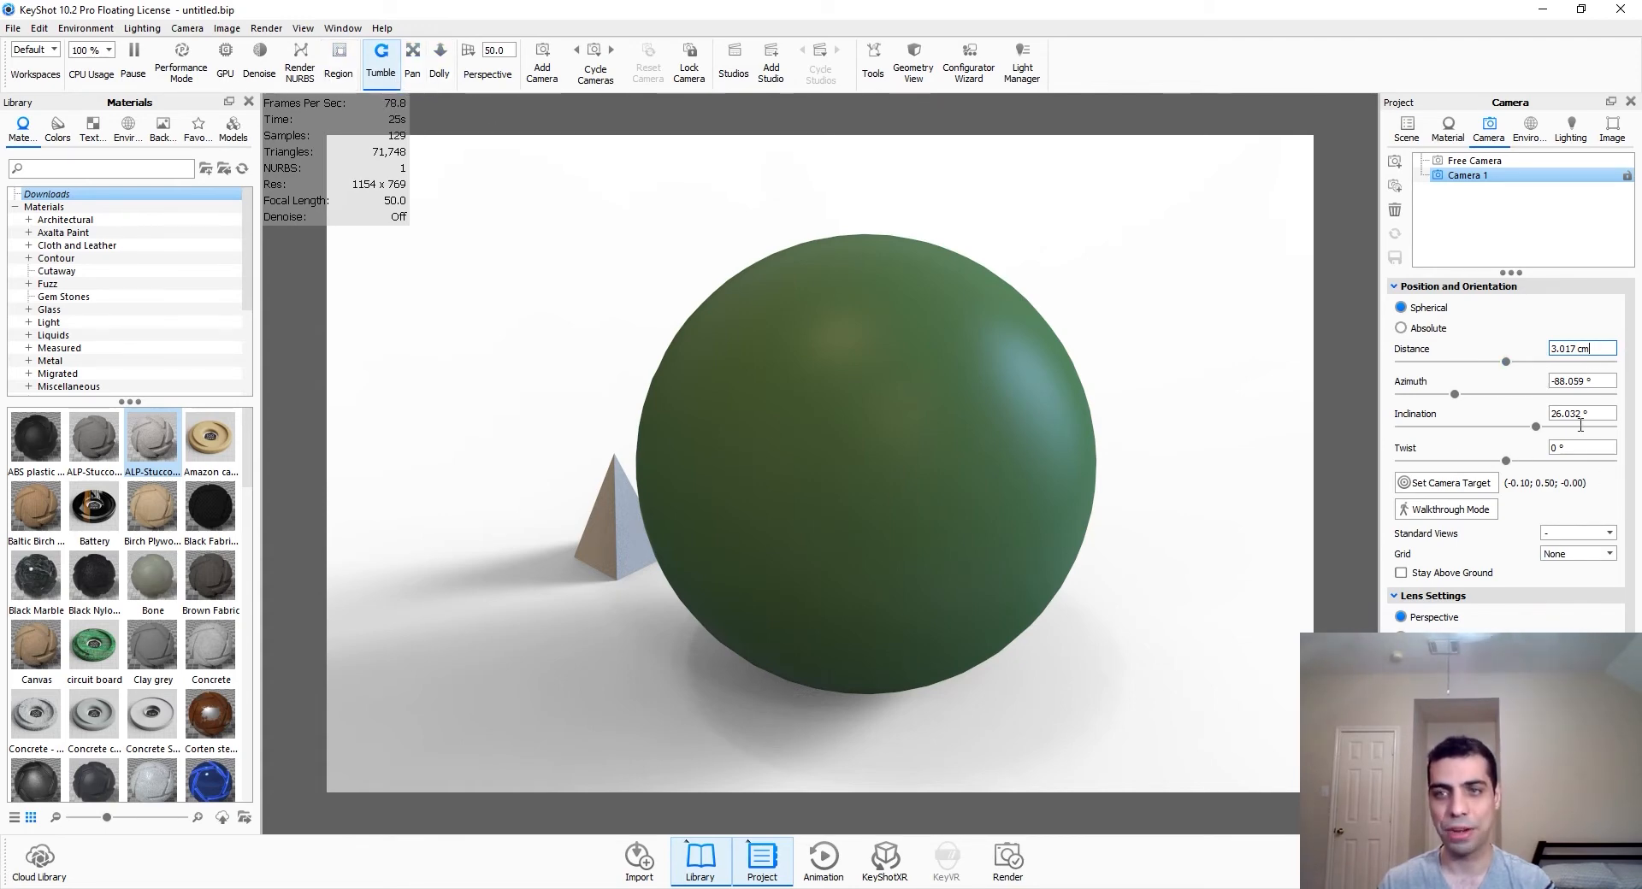
mouse_move(1506, 461)
mouse_down()
mouse_move(1454, 462)
mouse_move(1575, 473)
mouse_move(1594, 449)
mouse_move(1477, 450)
mouse_up()
text(0)
key(Return)
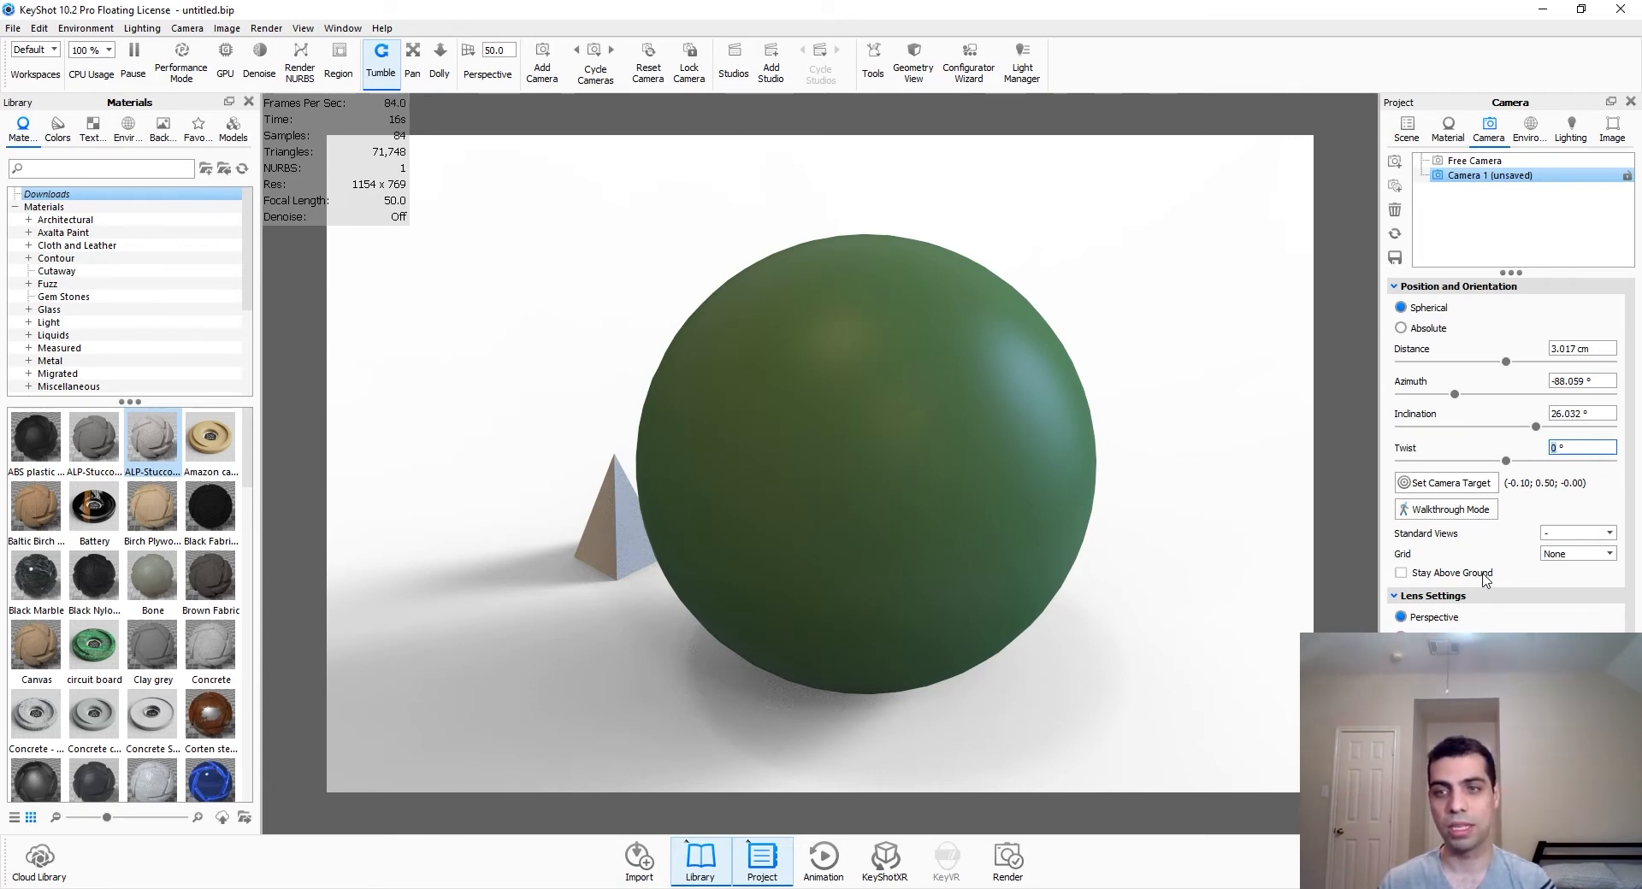
Step: Preview Camera 1 in the Front, Left and Right standard views
click(1578, 533)
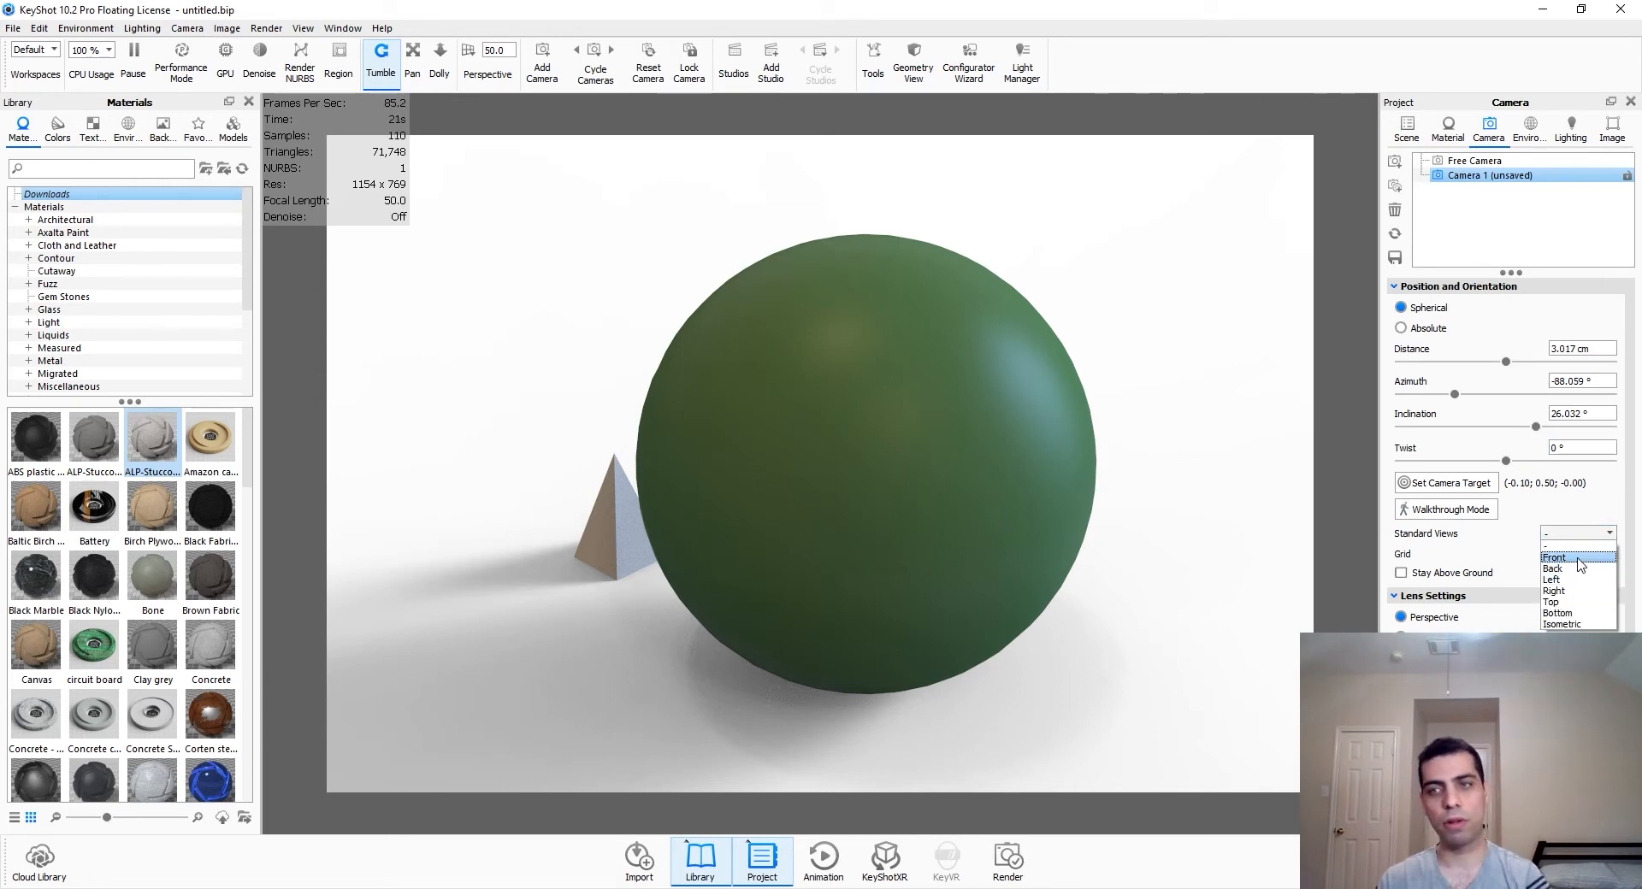
click(1577, 558)
click(1583, 534)
click(1583, 533)
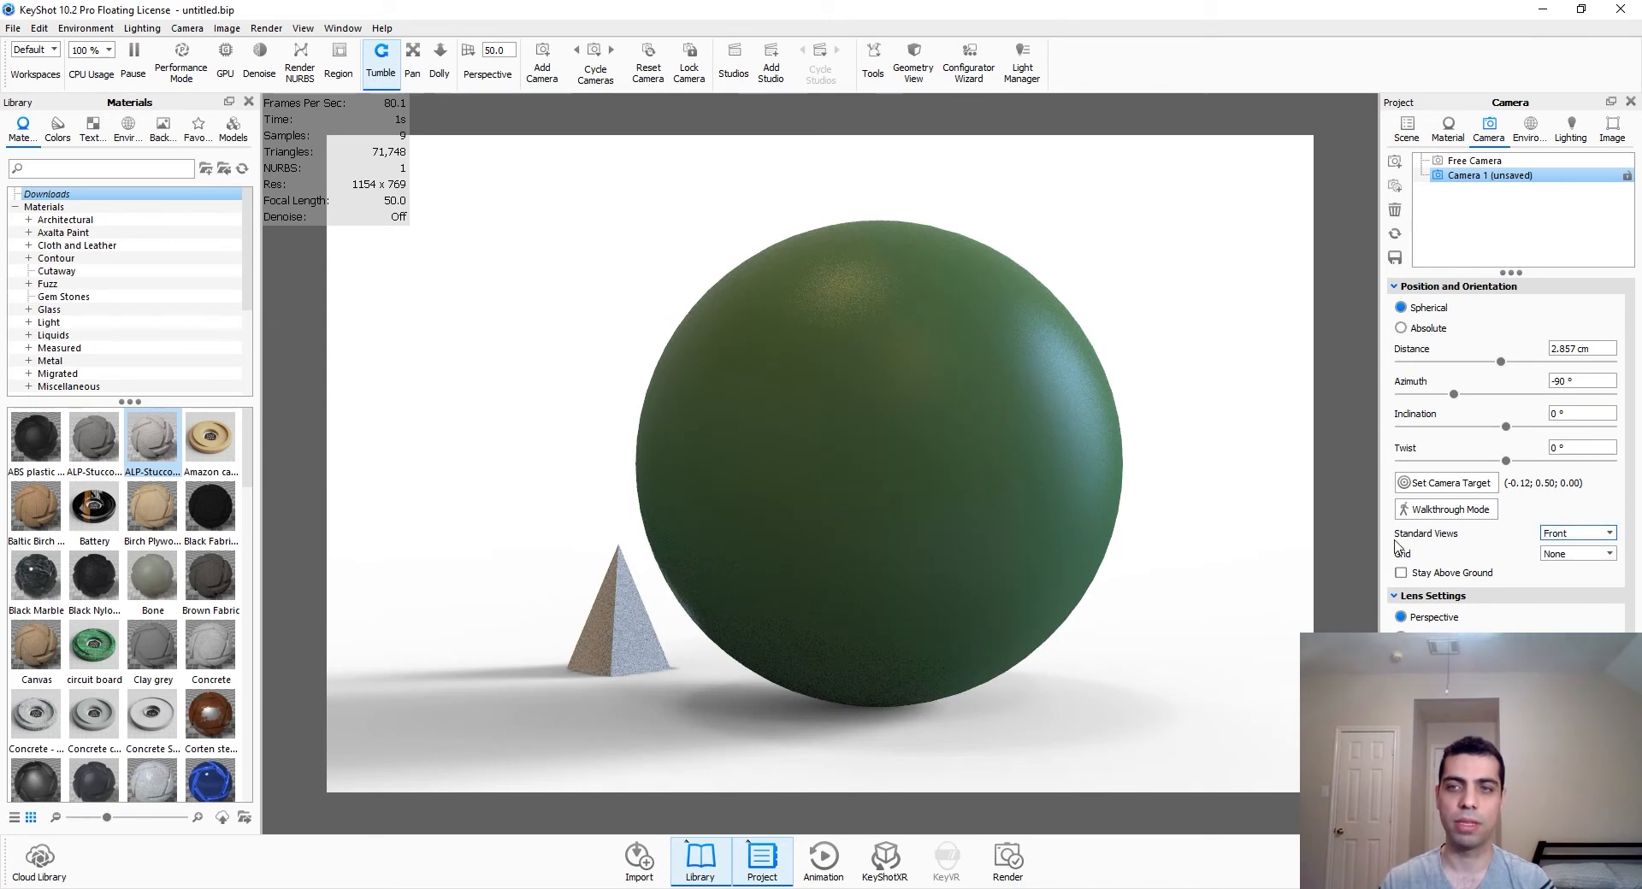
click(1584, 537)
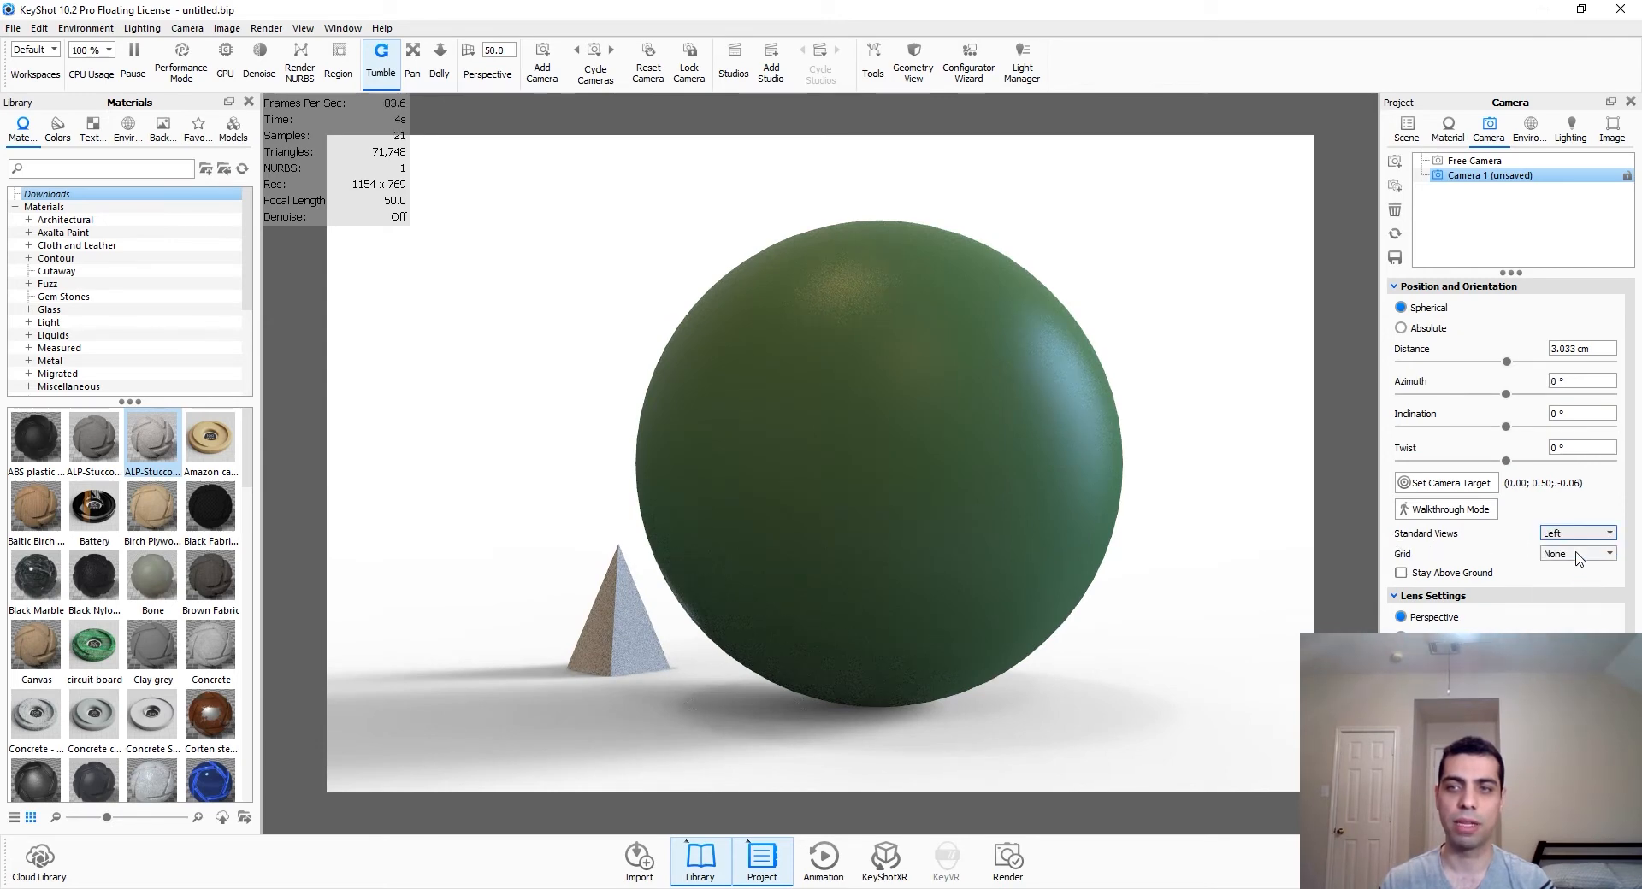
click(1580, 567)
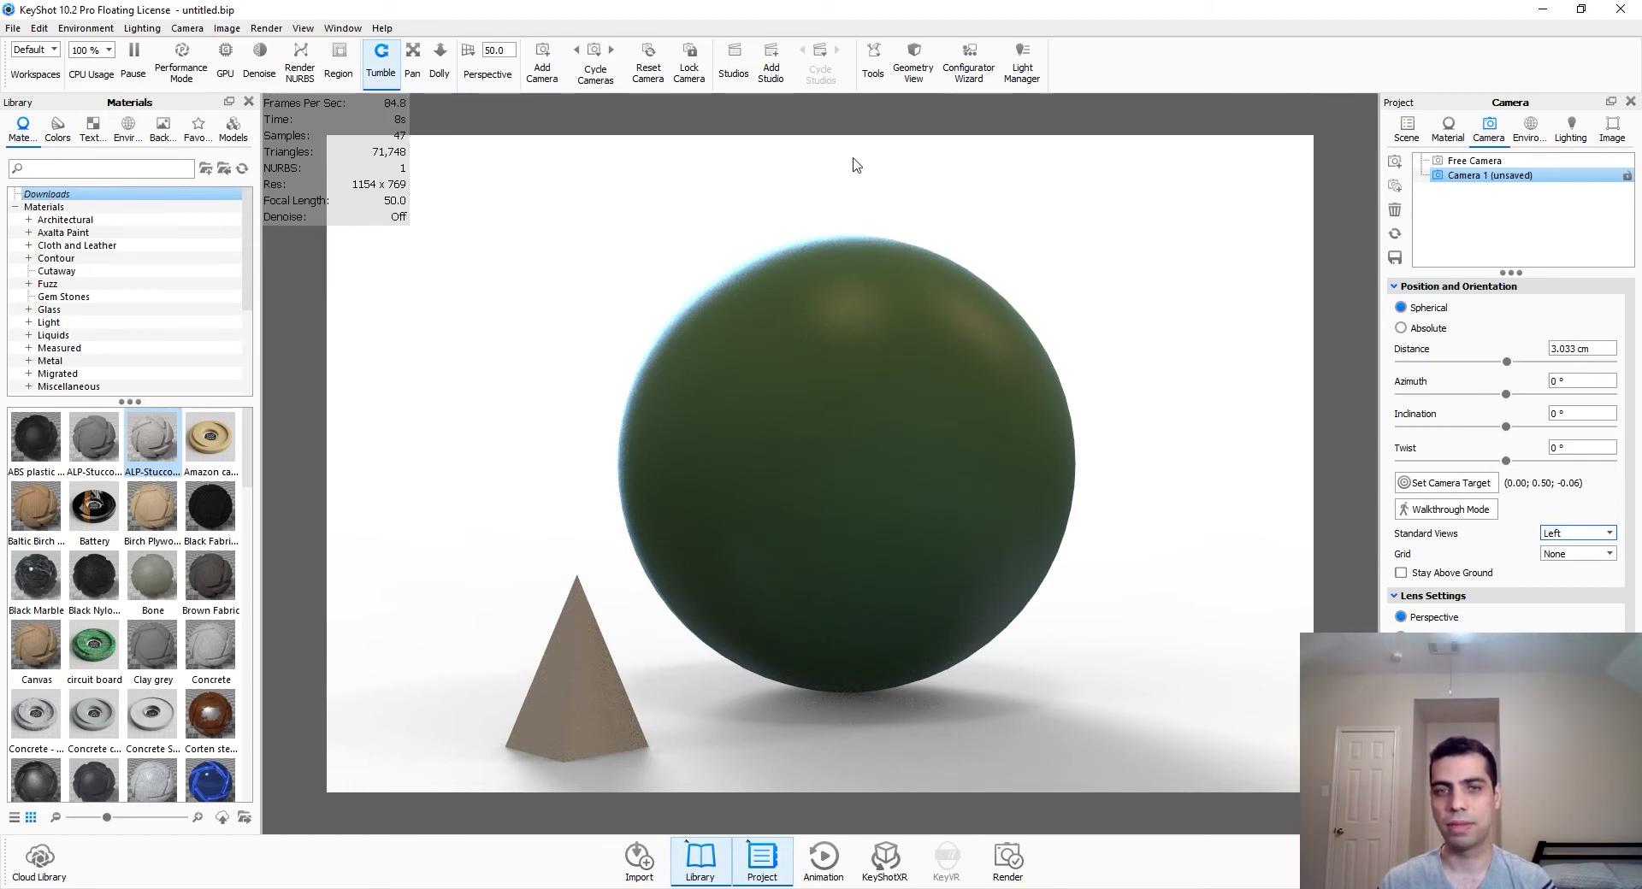
click(1547, 535)
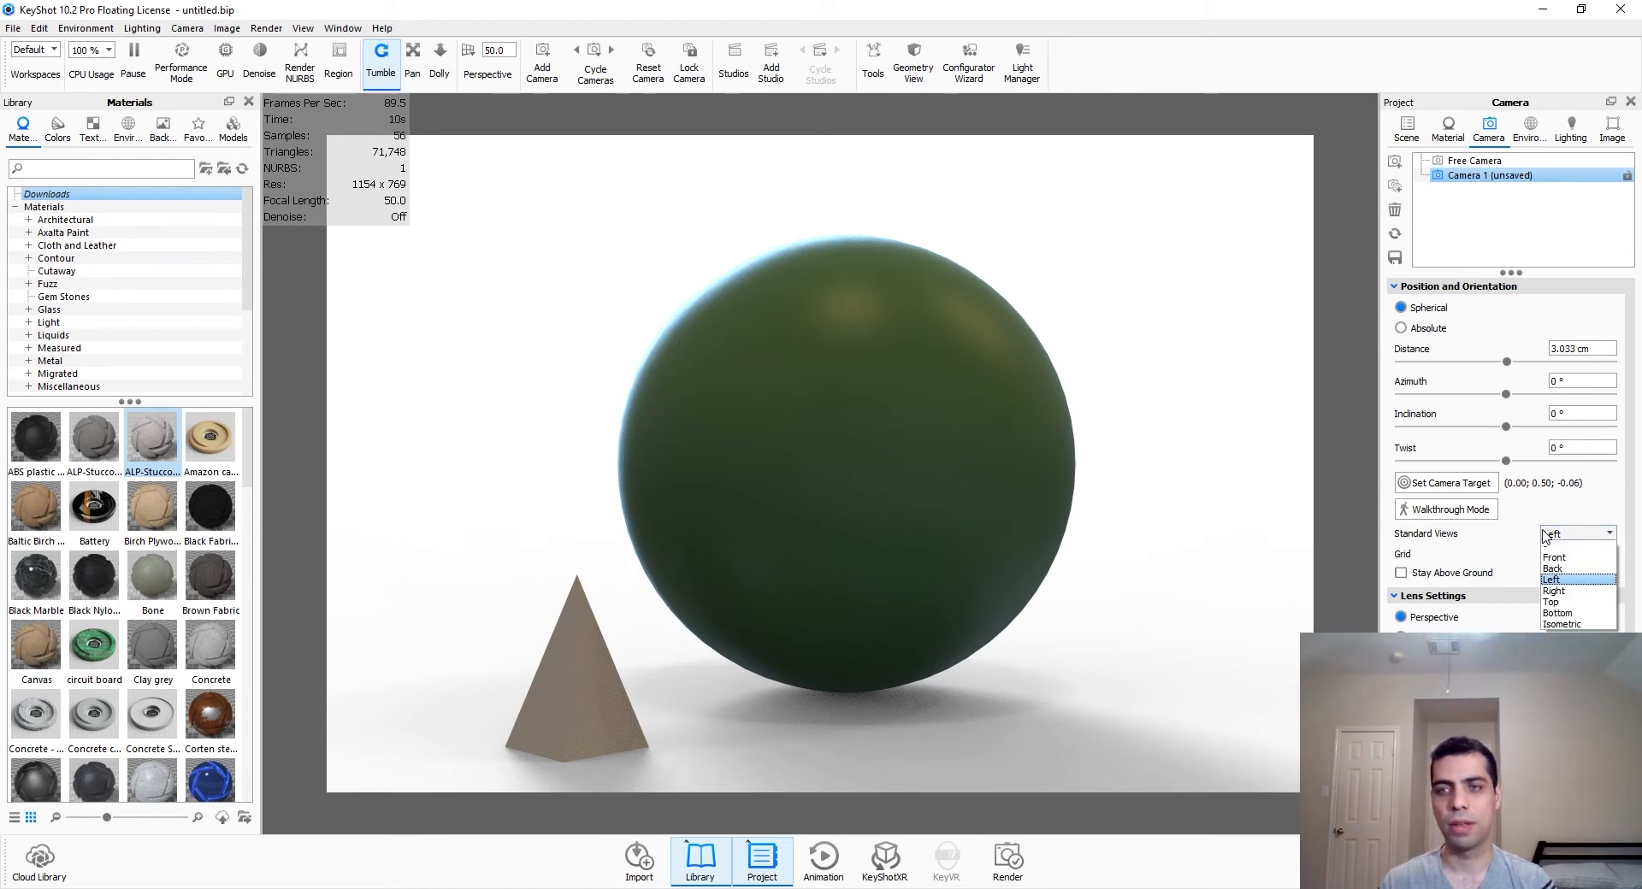
click(1553, 592)
Step: Reframe Camera 1 on the sphere and pyramid at about -78° azimuth, 11° inclination and 3.366 cm distance
drag(1136, 586, 1180, 592)
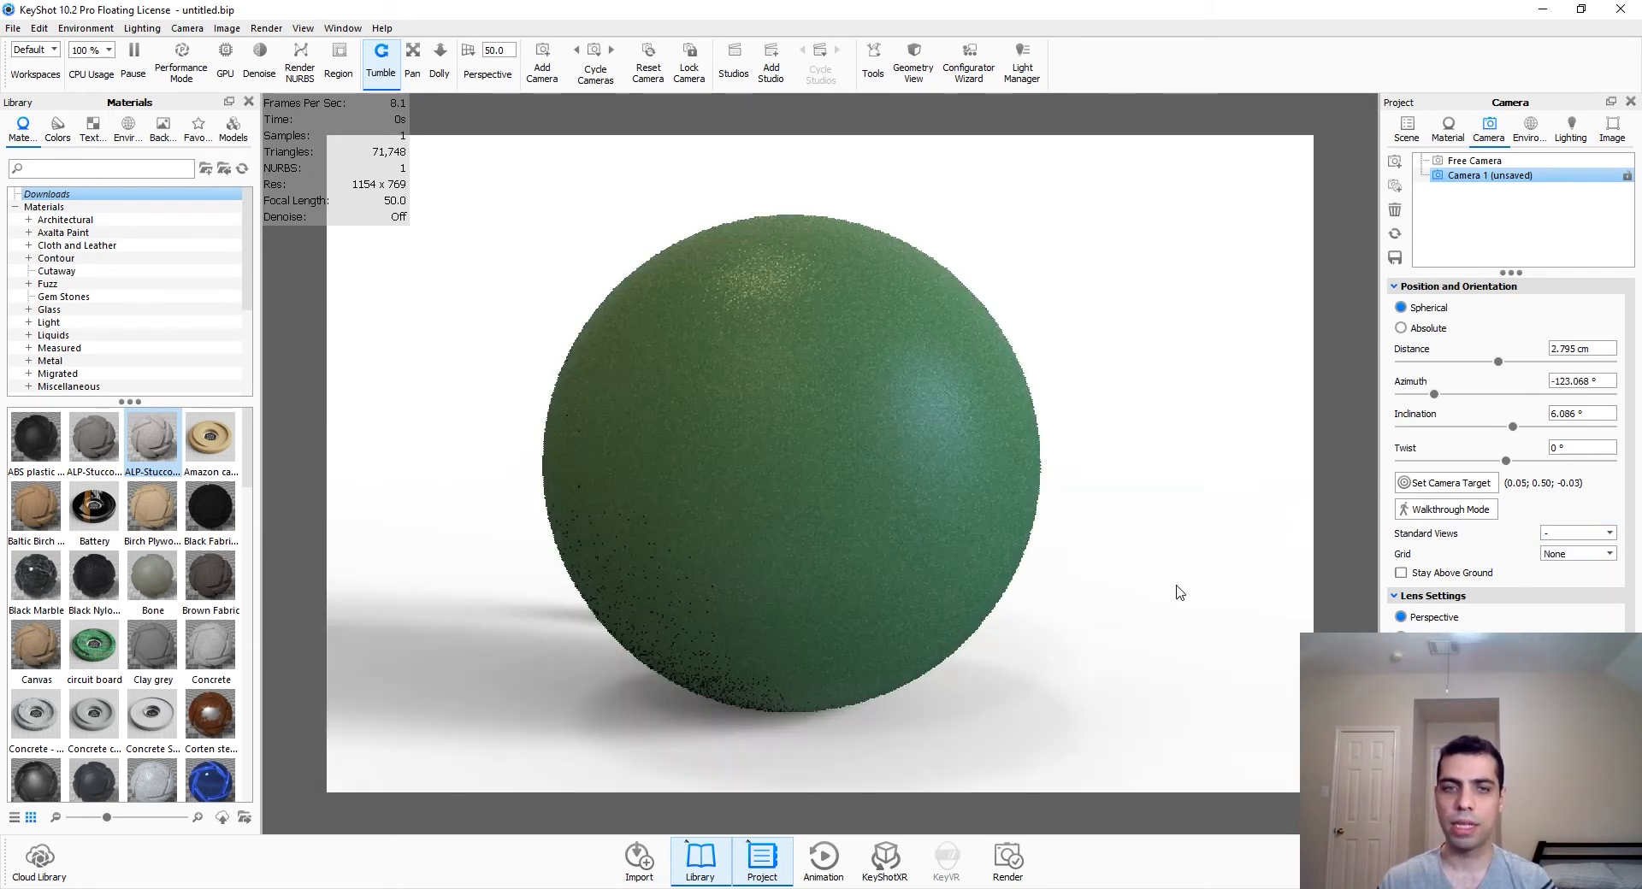
scroll(921, 643, down, 6)
drag(932, 645, 1162, 675)
scroll(753, 542, up, 4)
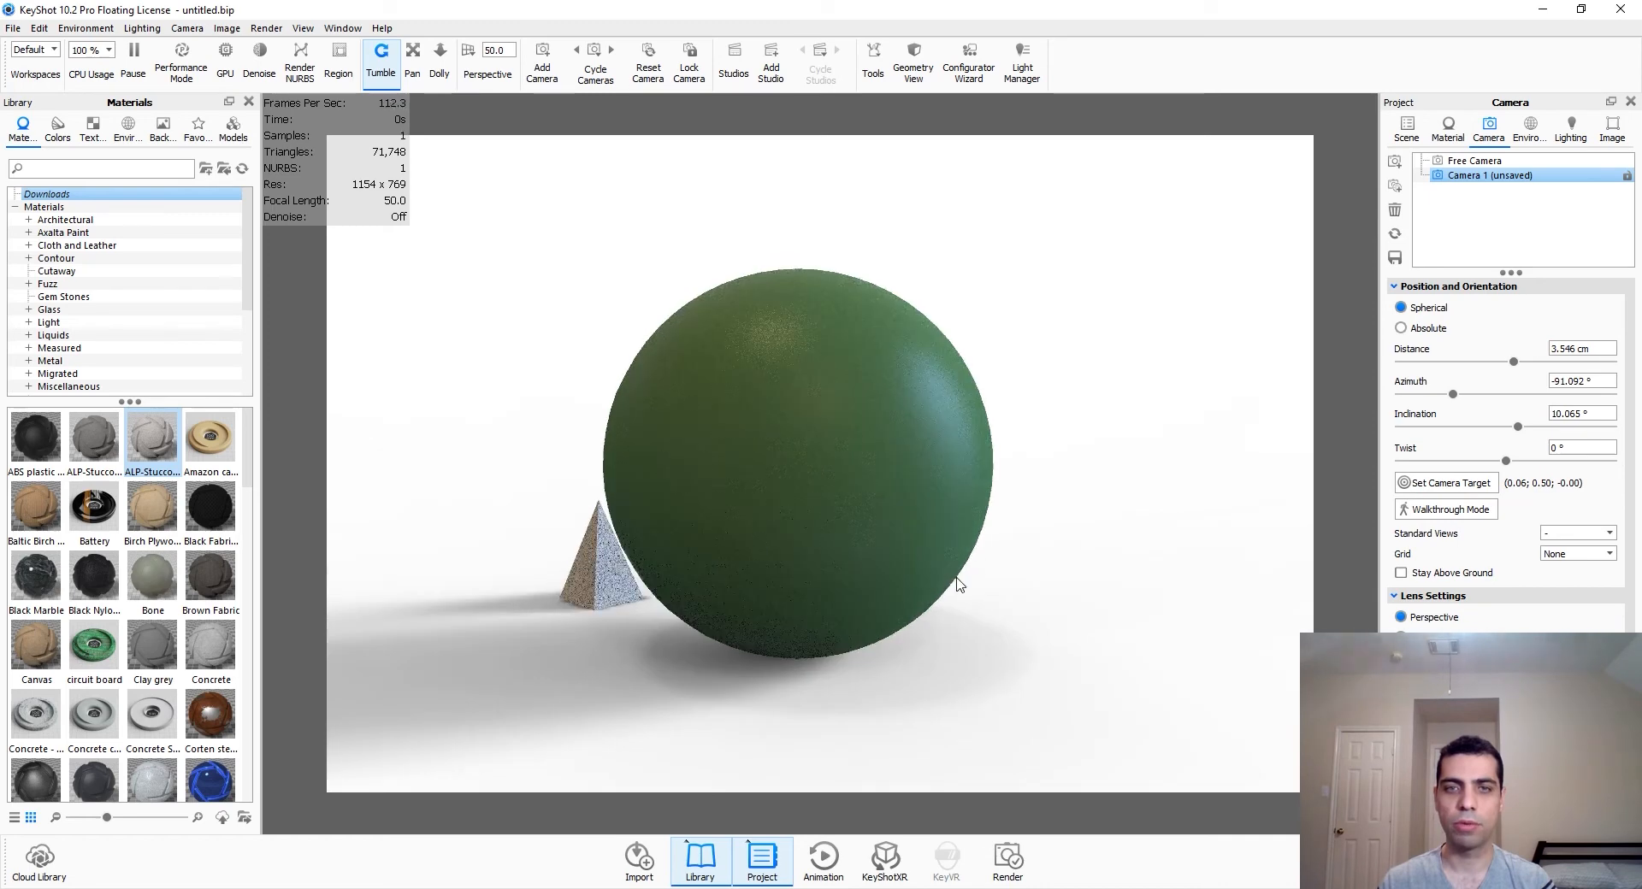
middle_drag(956, 578, 1003, 580)
scroll(1004, 579, up, 4)
drag(1003, 579, 975, 594)
scroll(975, 594, down, 4)
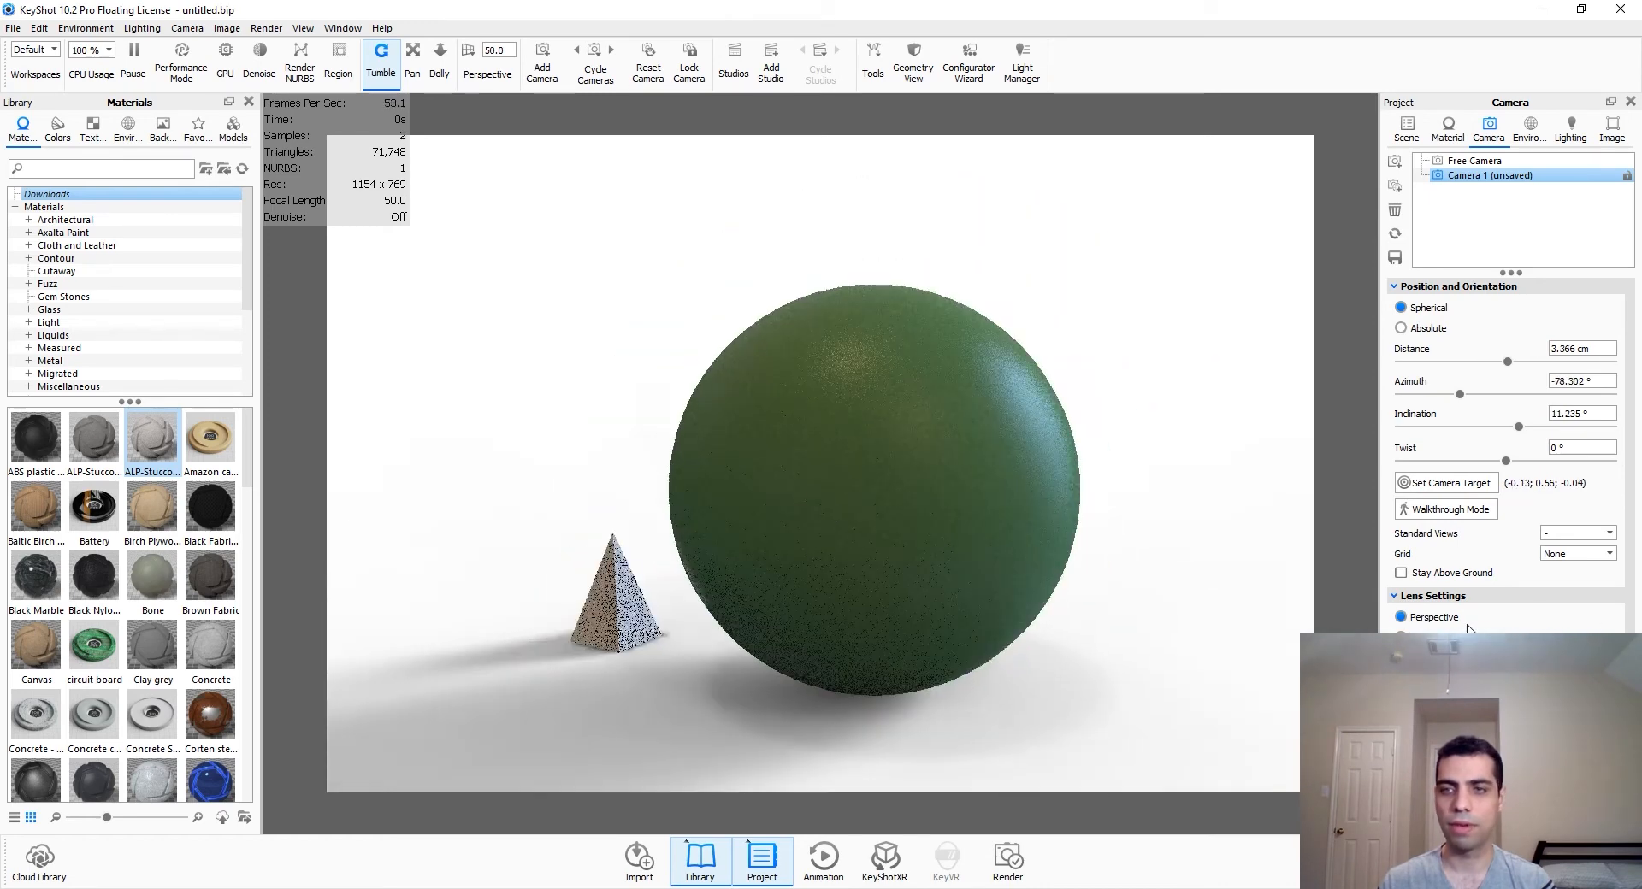
Step: Preview the Halves, Thirds and Quarters camera grids and set the grid back to None
click(1573, 556)
click(1573, 578)
click(1577, 554)
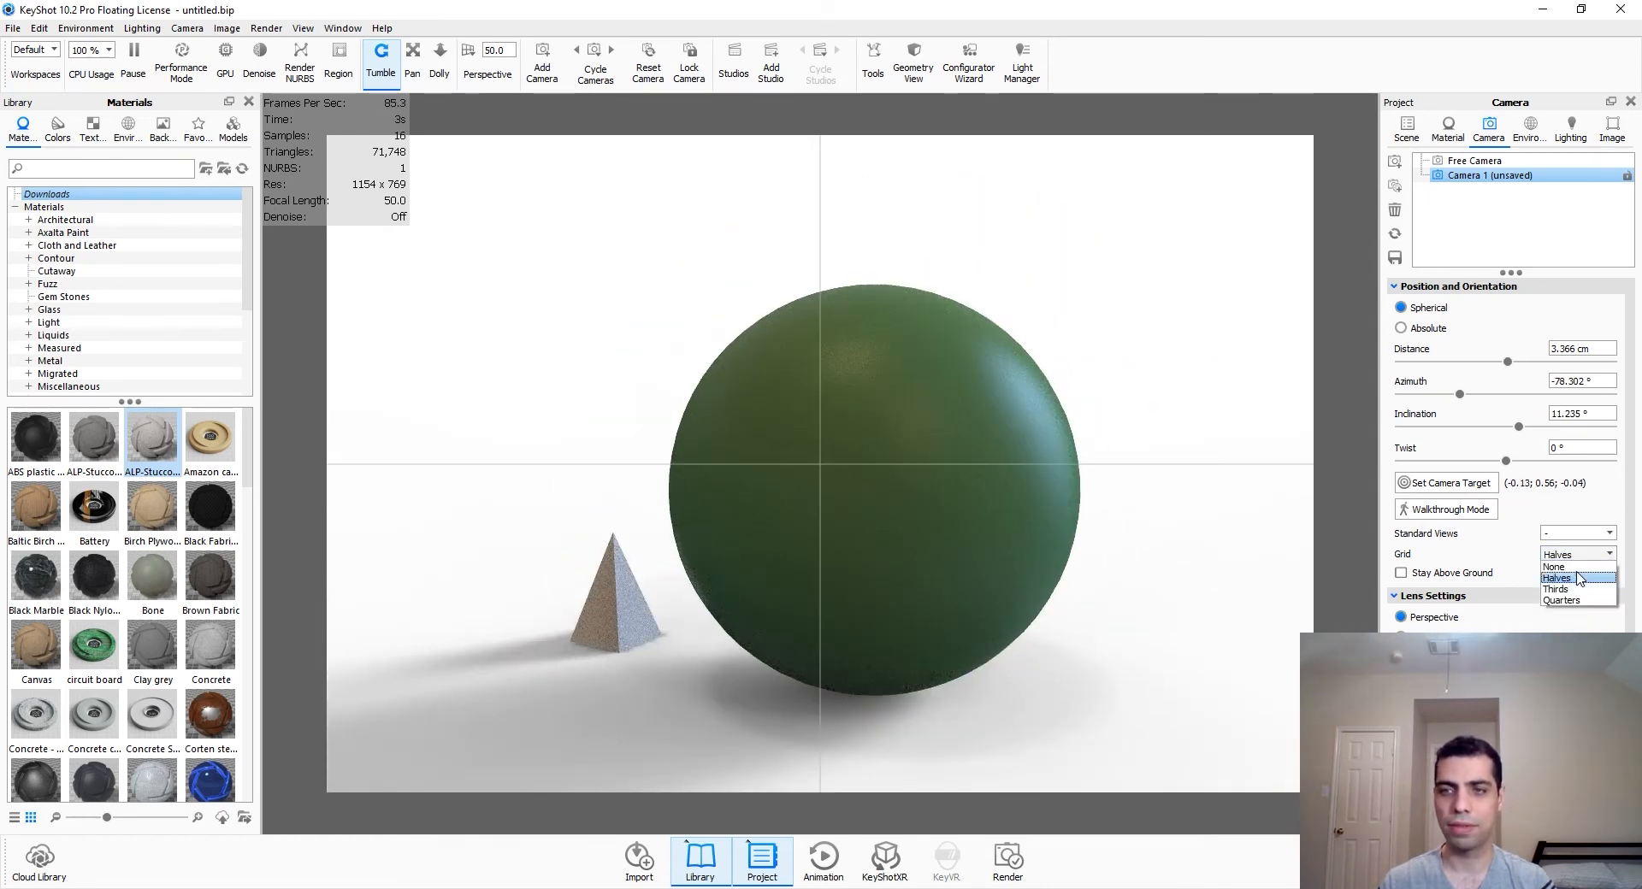
click(1572, 589)
click(1597, 555)
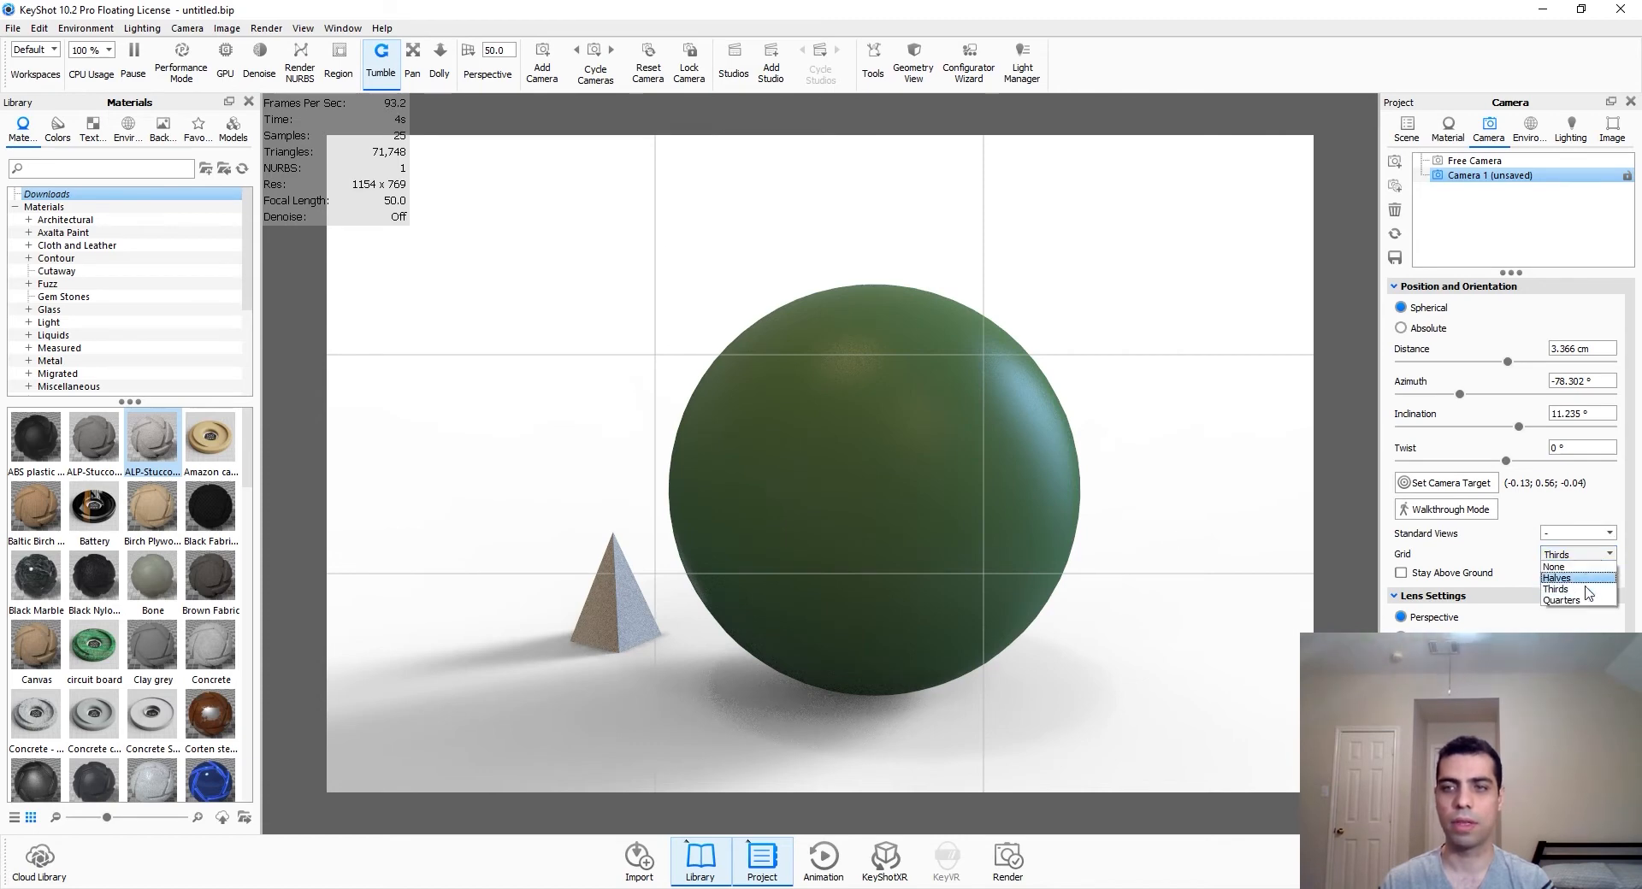
click(1582, 600)
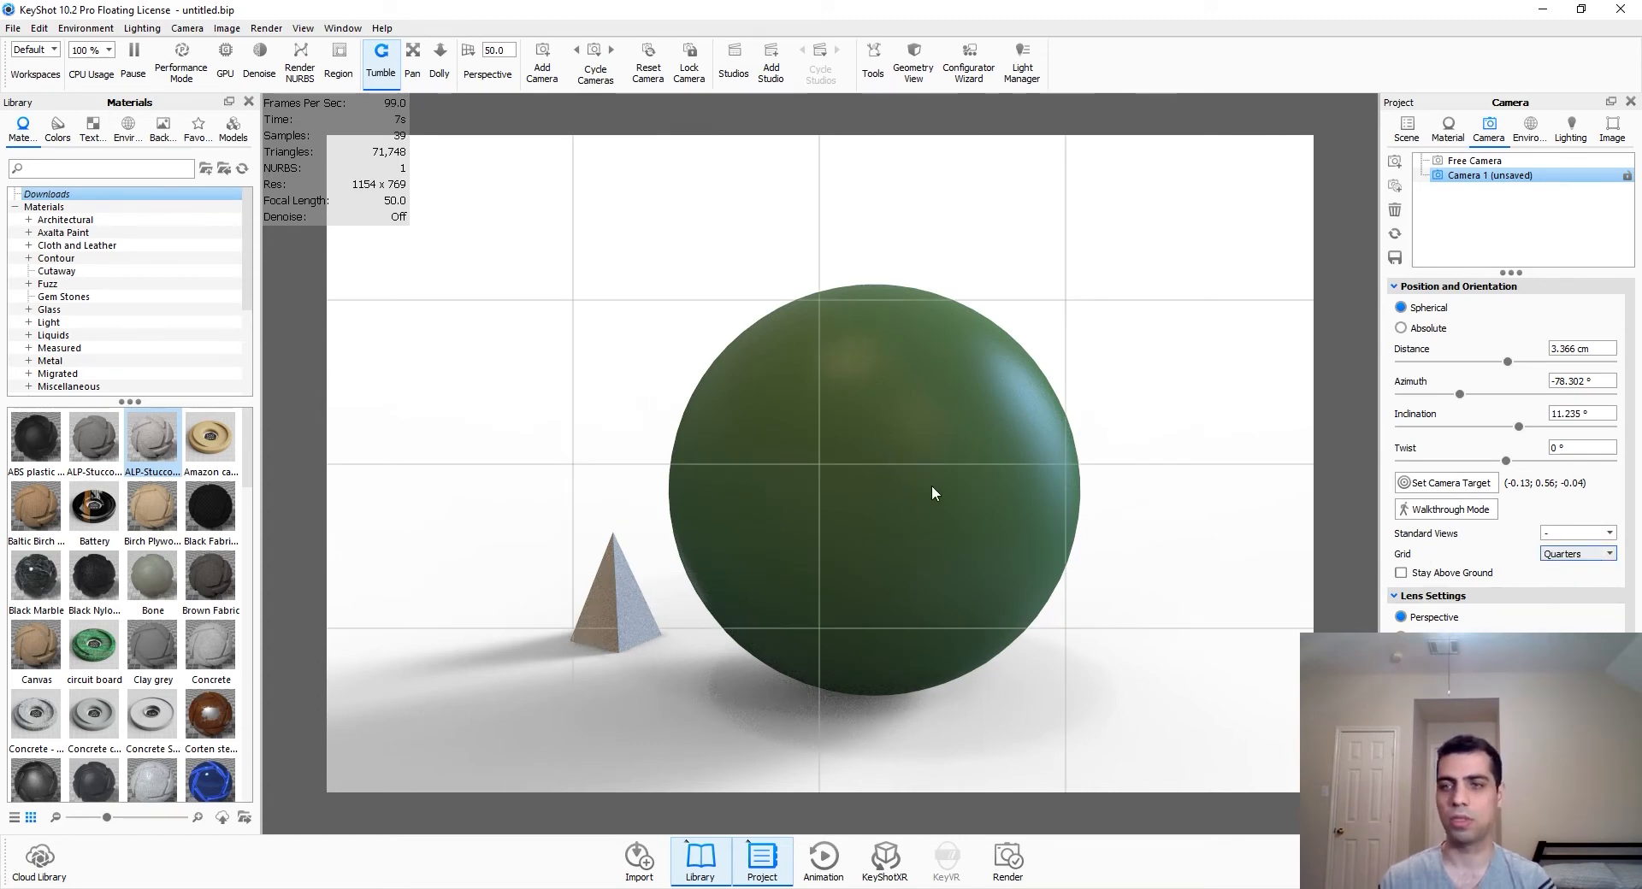
click(1582, 556)
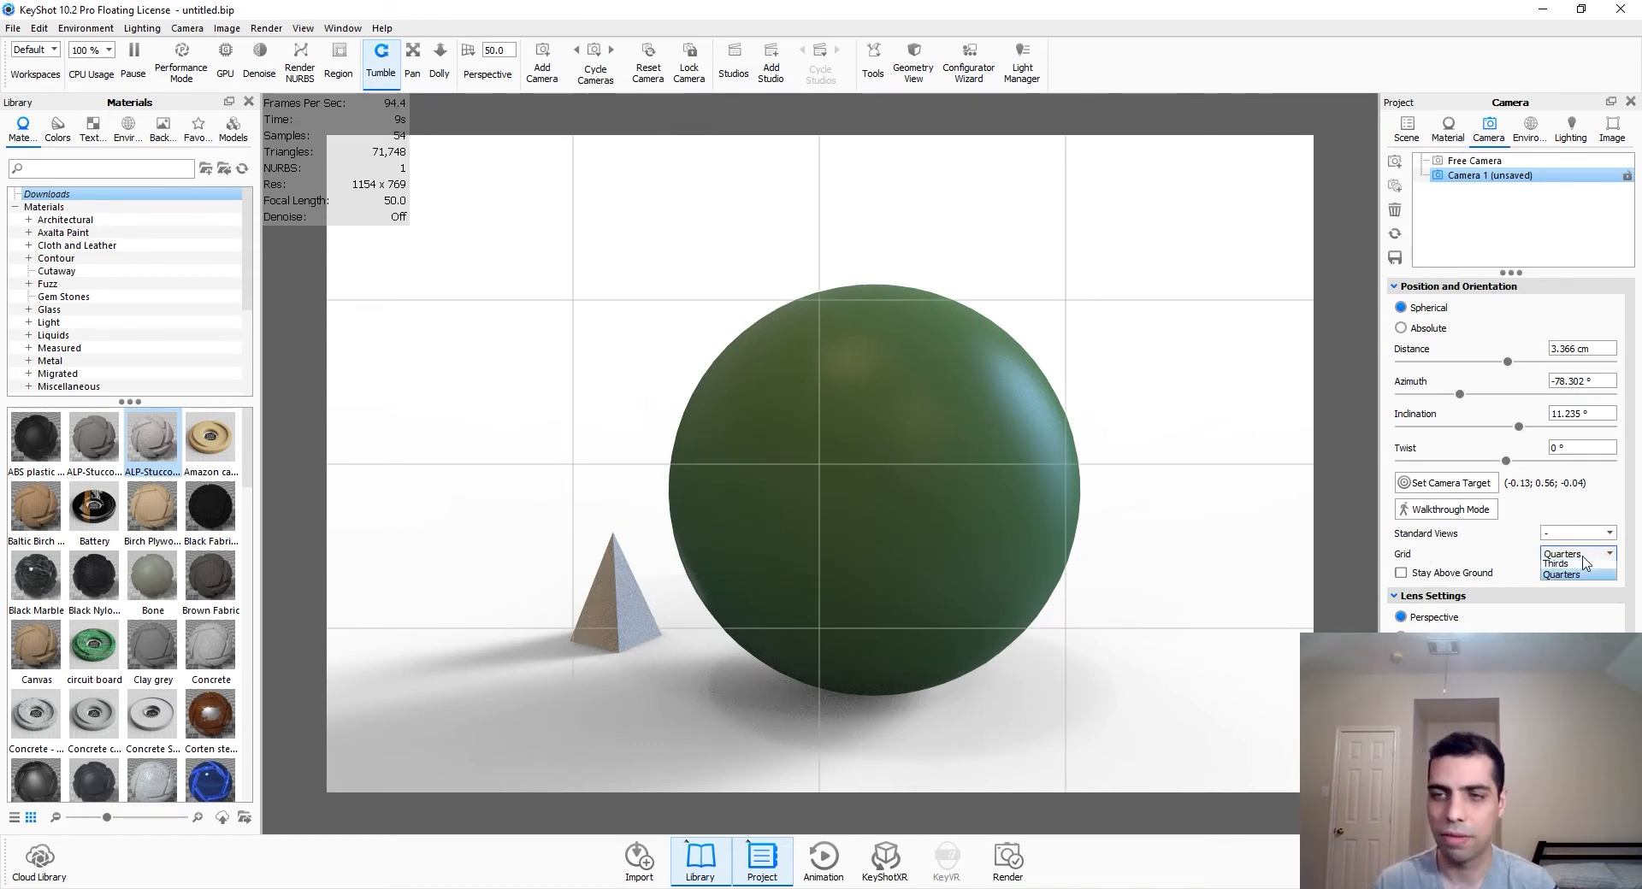
click(1577, 566)
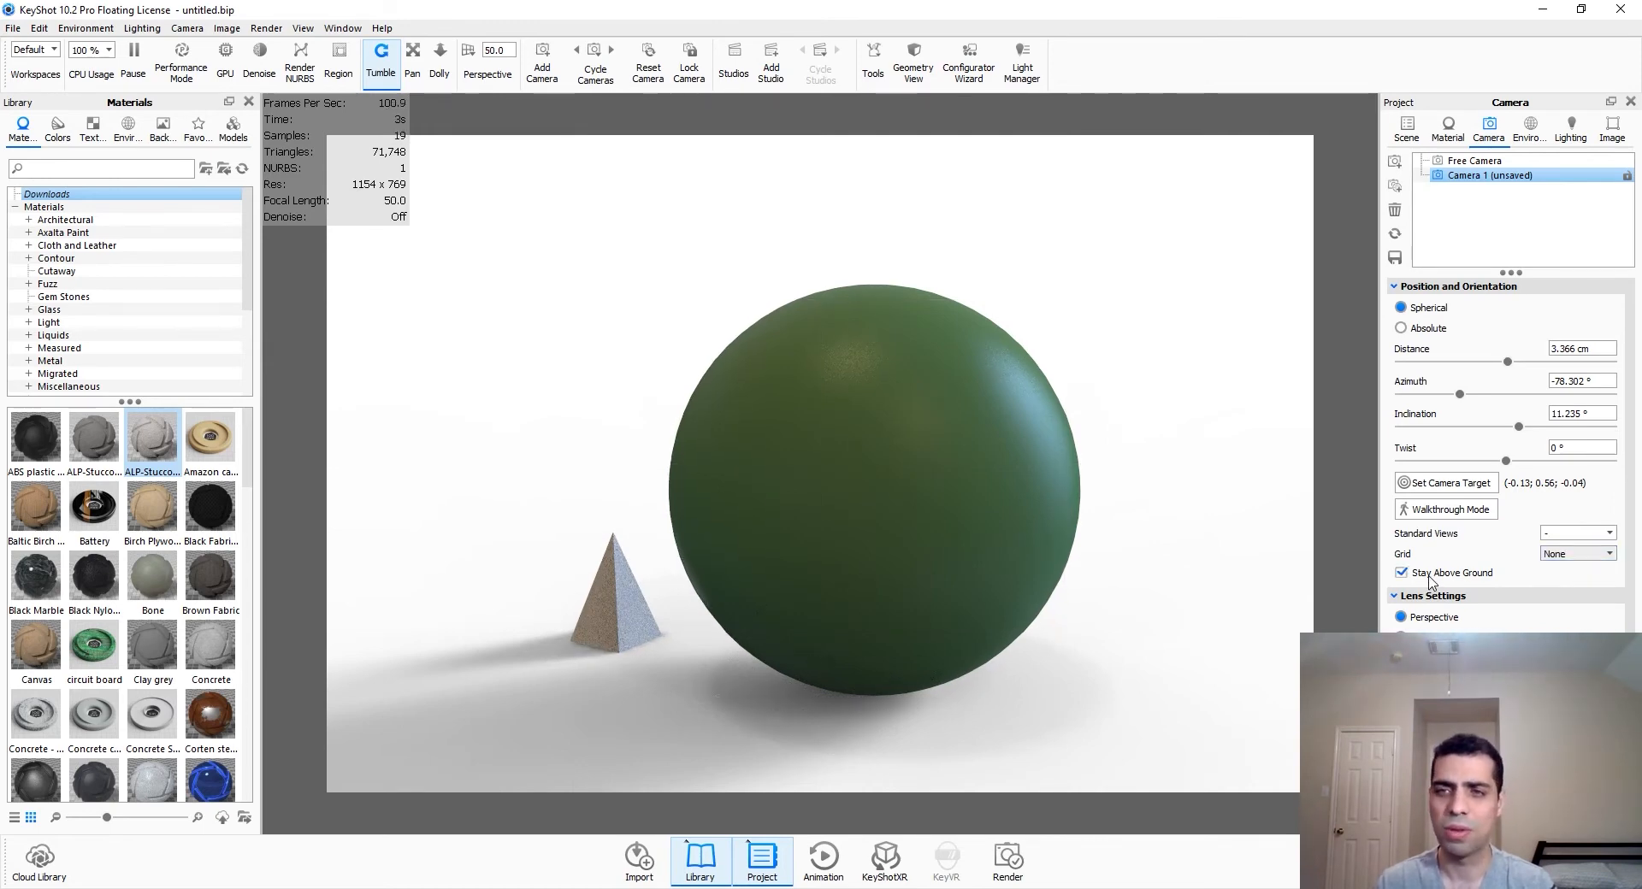
Step: Set Camera 1's perspective focal length to 65, and adjust the field of view to a focal length of about 63.7
scroll(1438, 587, down, 1)
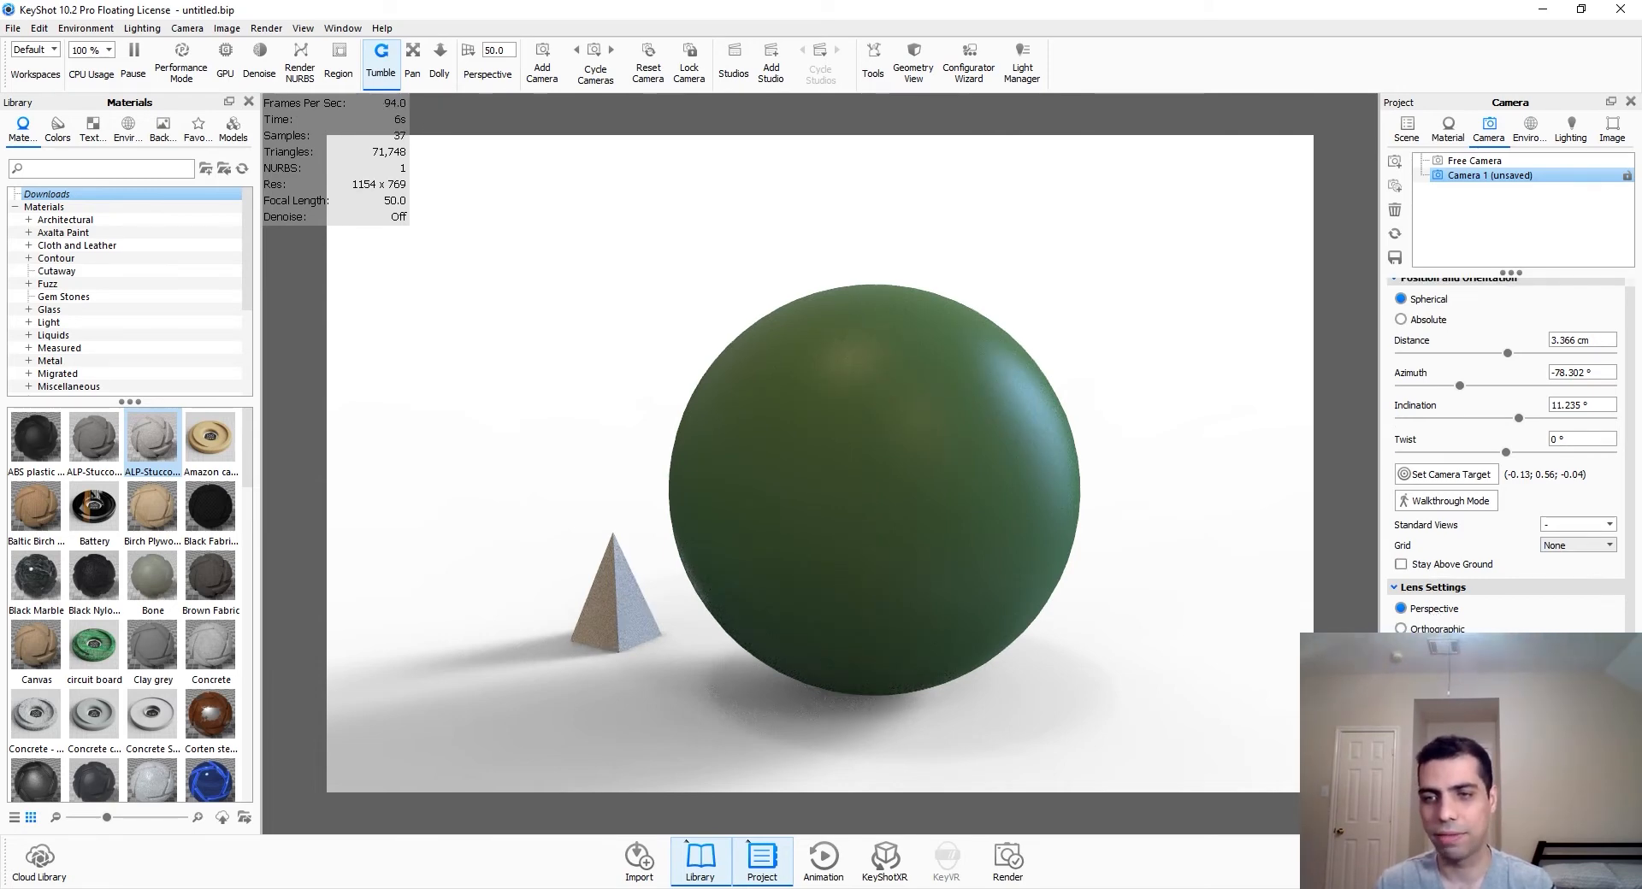
mouse_move(1474, 703)
mouse_down()
mouse_move(1420, 703)
mouse_move(1530, 702)
mouse_move(1475, 703)
mouse_up()
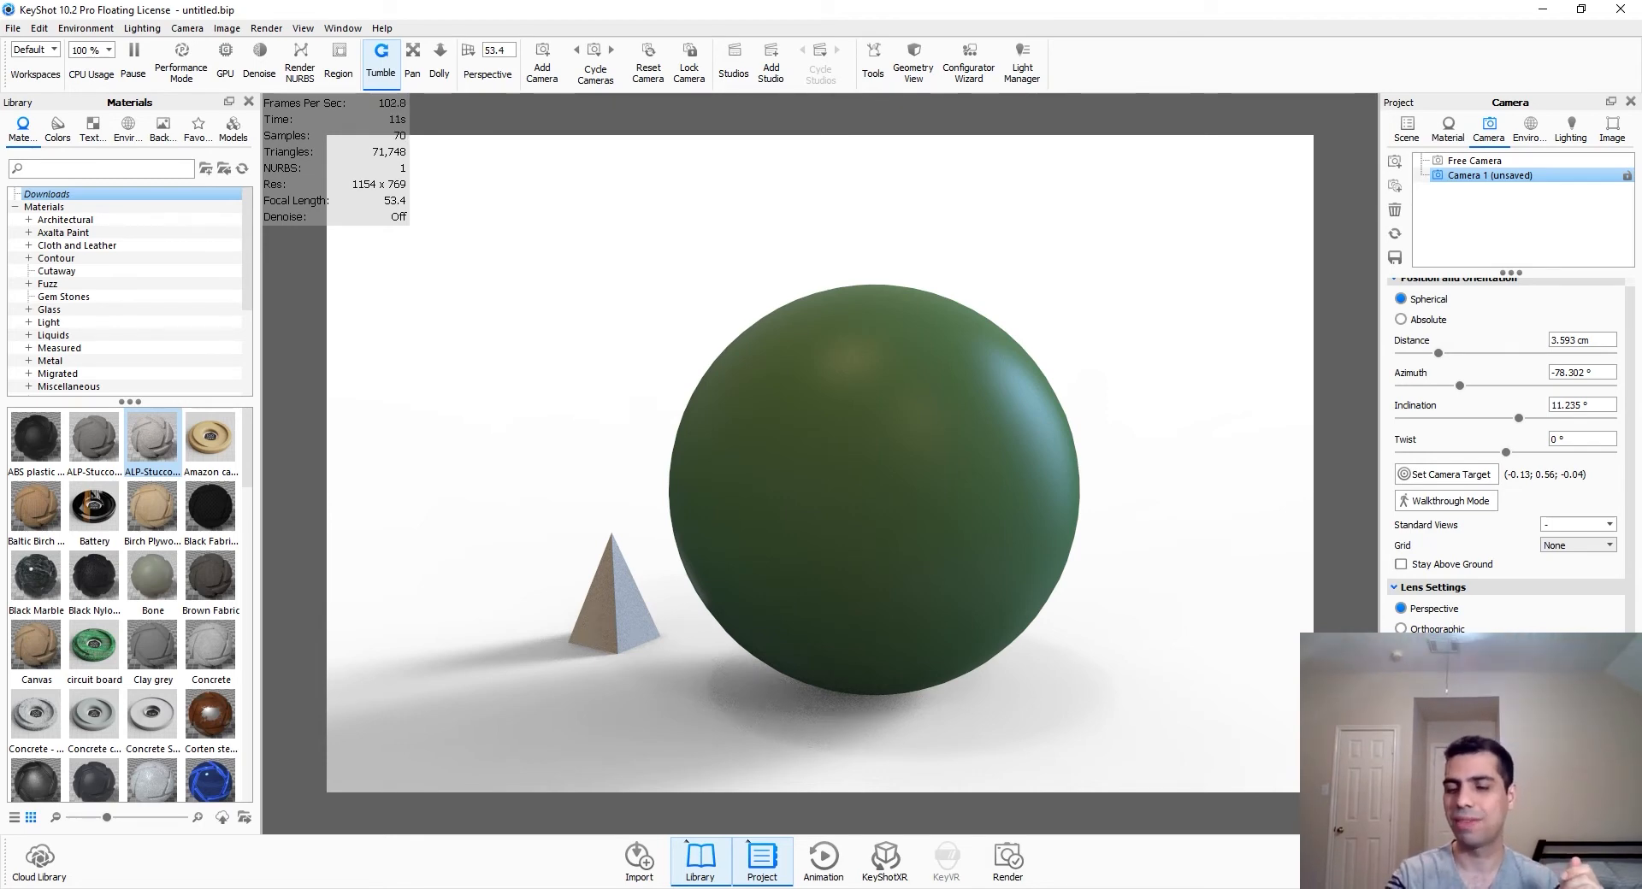
key(Return)
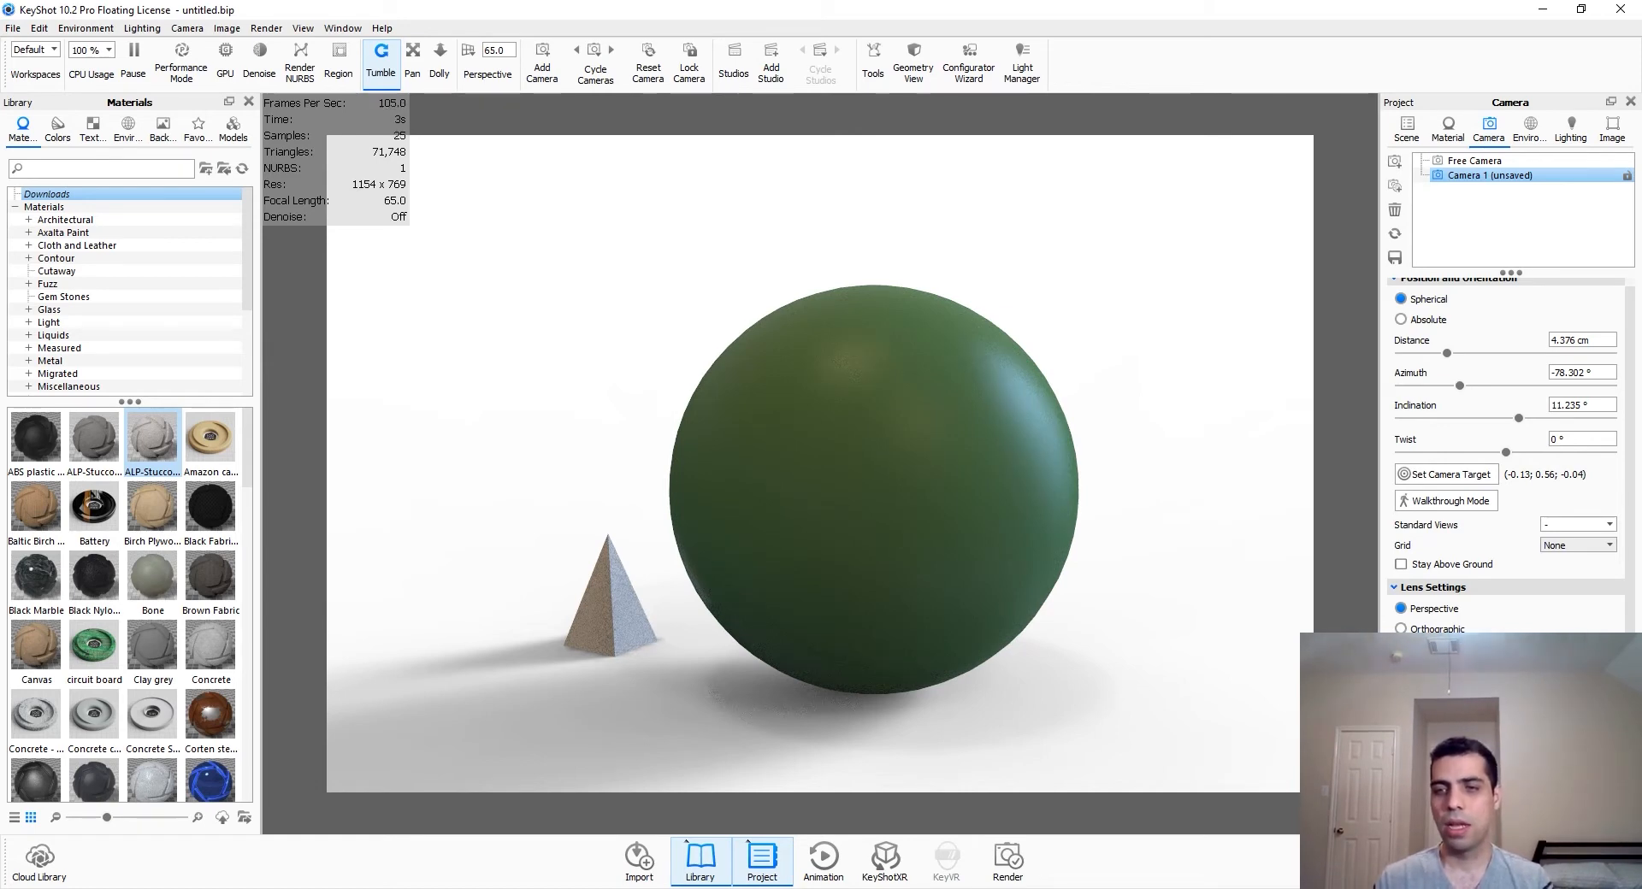
mouse_move(1433, 737)
mouse_down()
mouse_move(1453, 736)
mouse_move(1433, 736)
mouse_up()
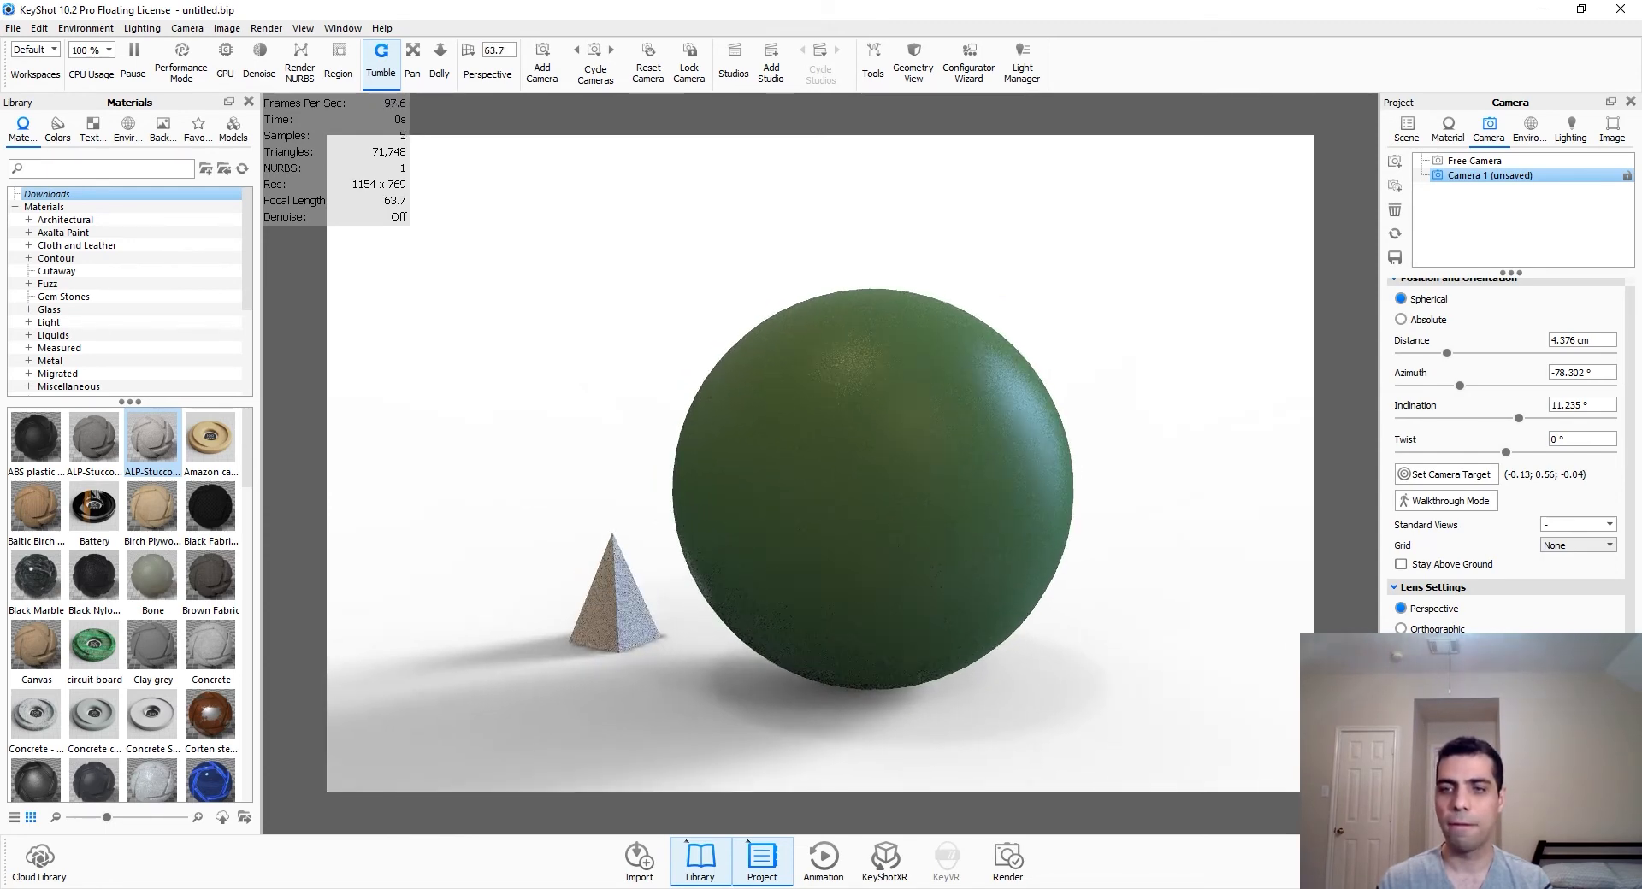
Step: Orbit Camera 1 around the sphere and pyramid and align it to the Front standard view
drag(770, 666, 1019, 663)
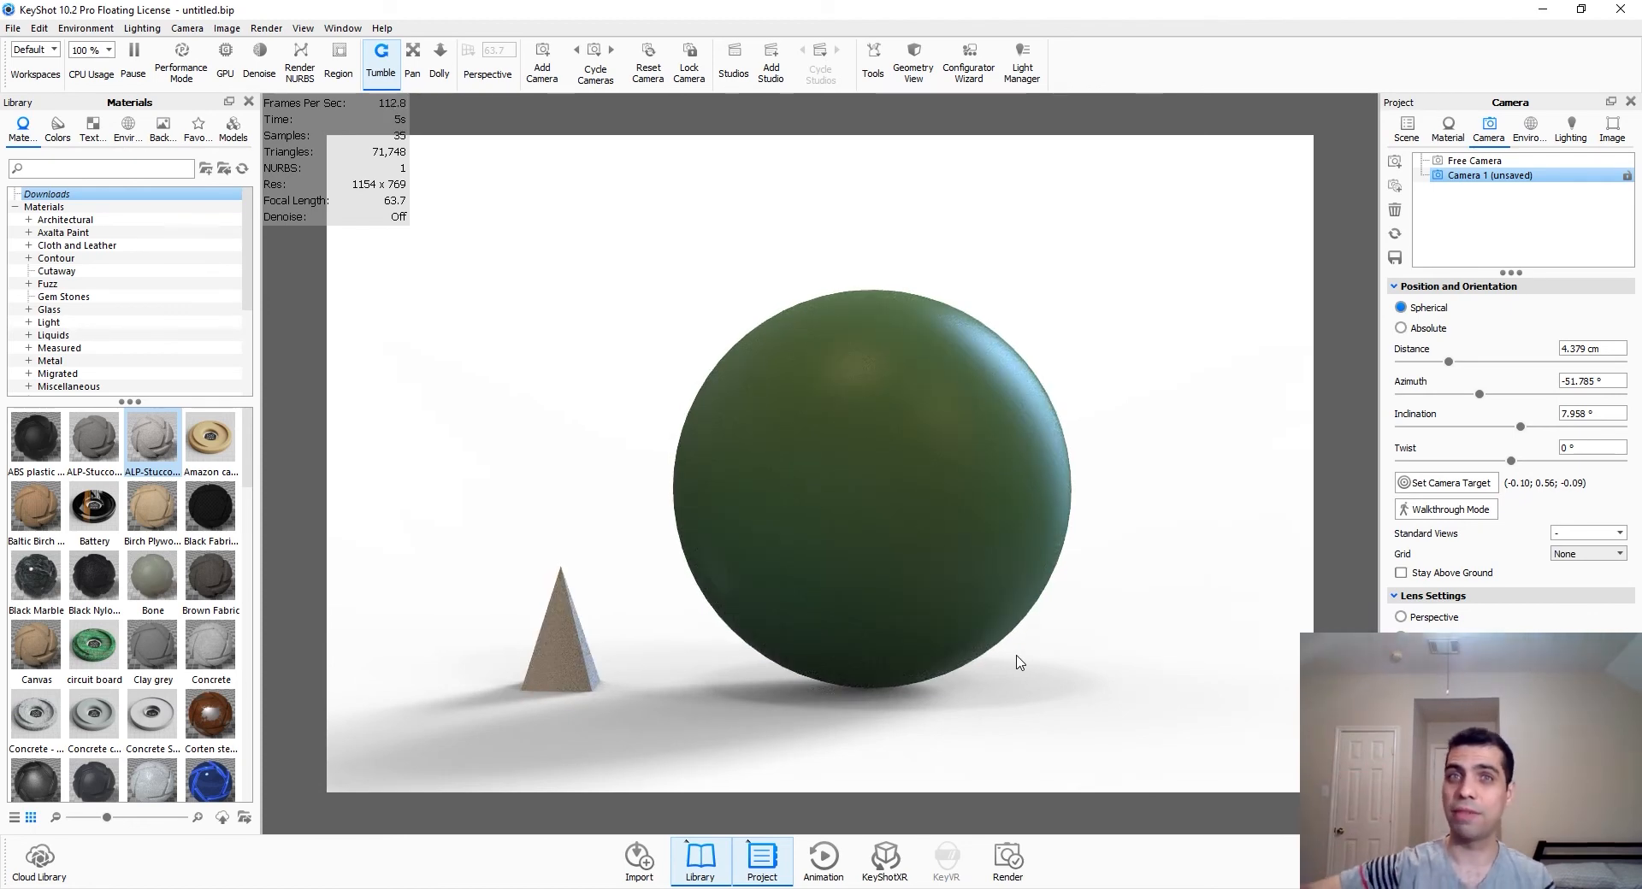
click(1586, 533)
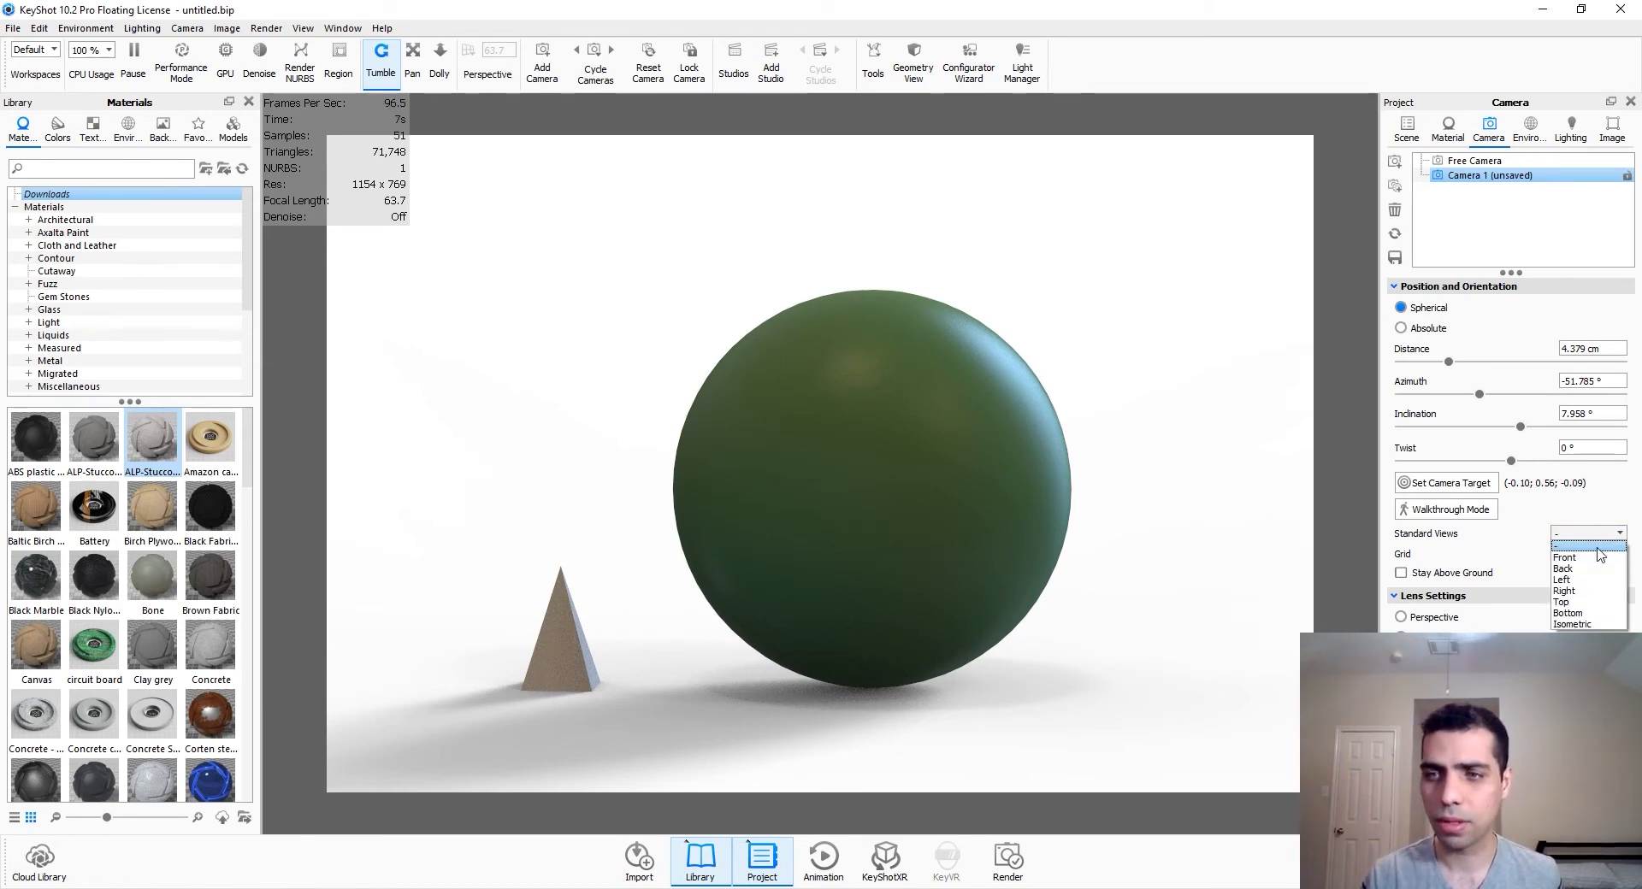
click(1577, 547)
scroll(916, 588, down, 3)
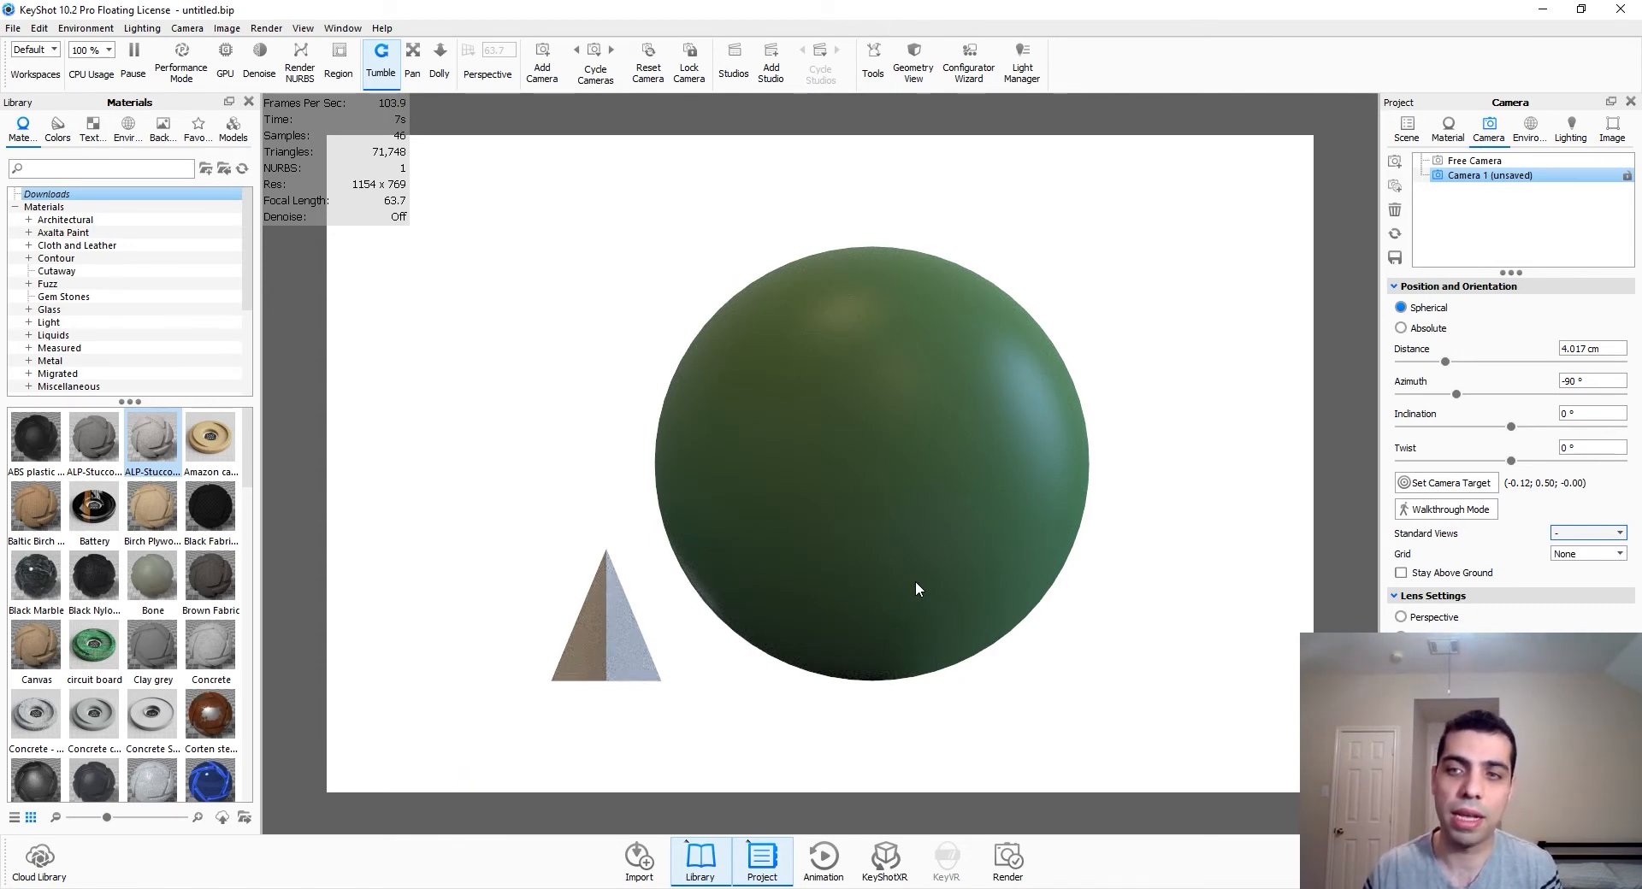
click(1586, 533)
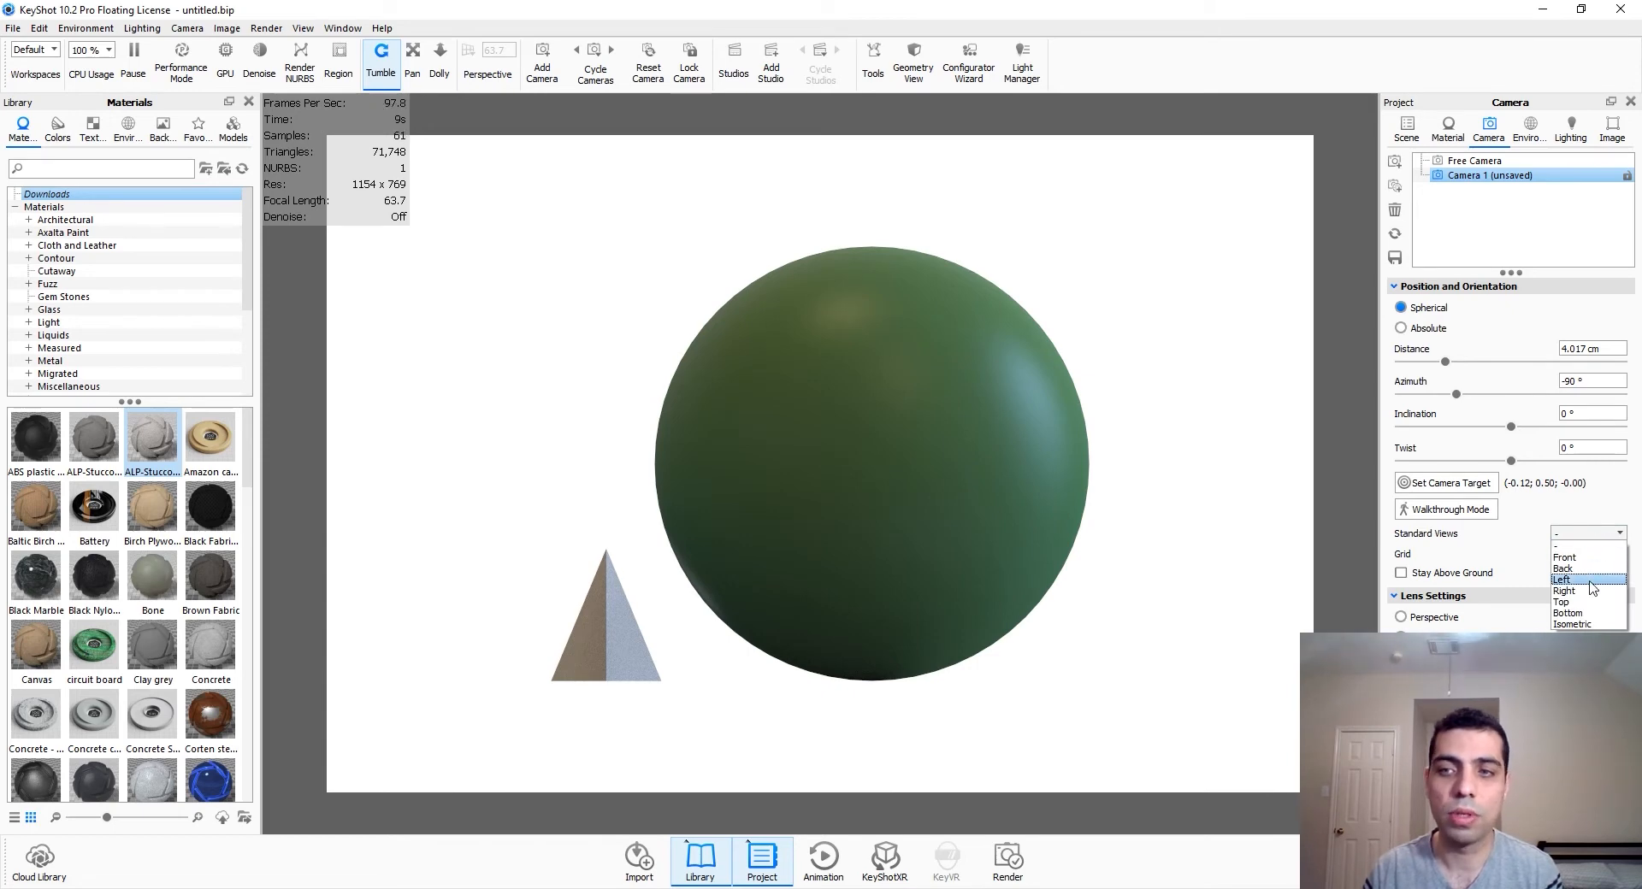
click(1589, 547)
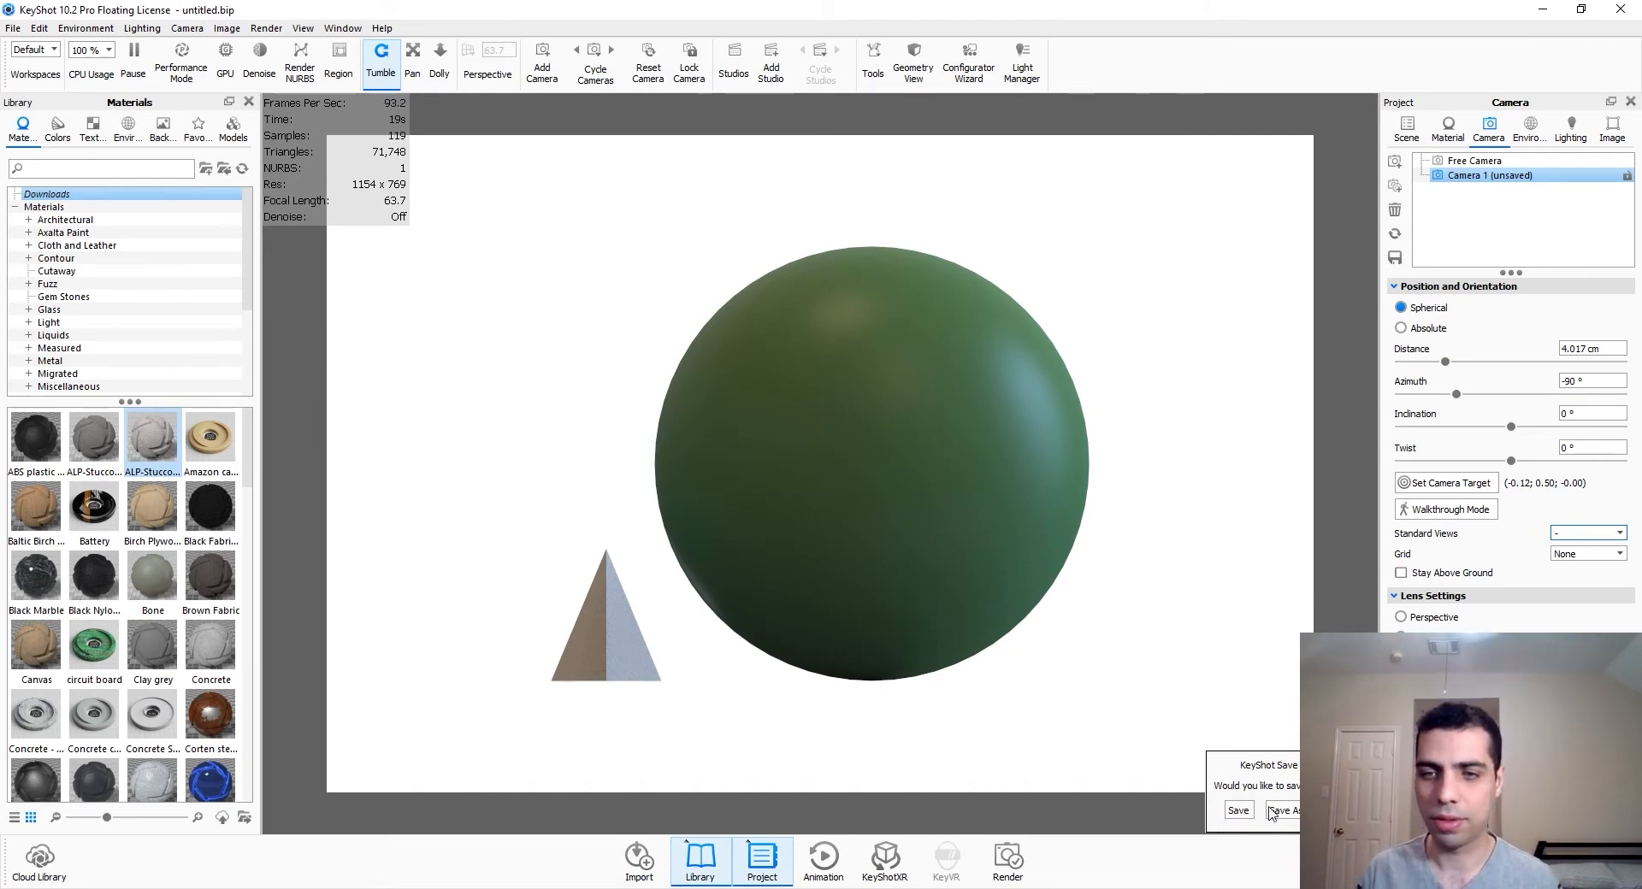
click(13, 28)
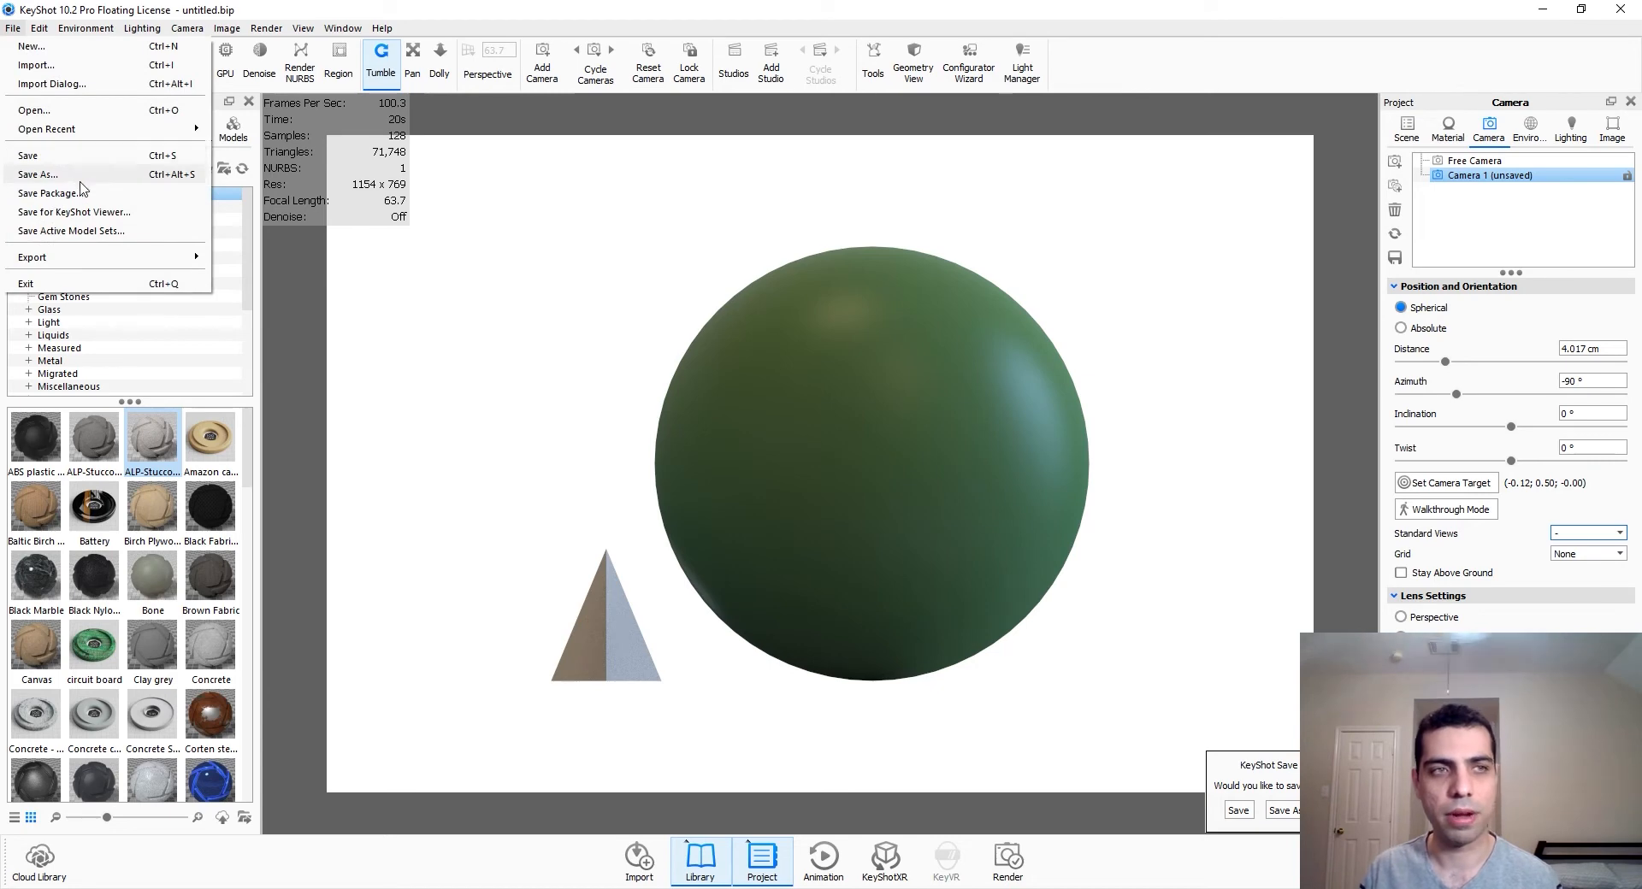
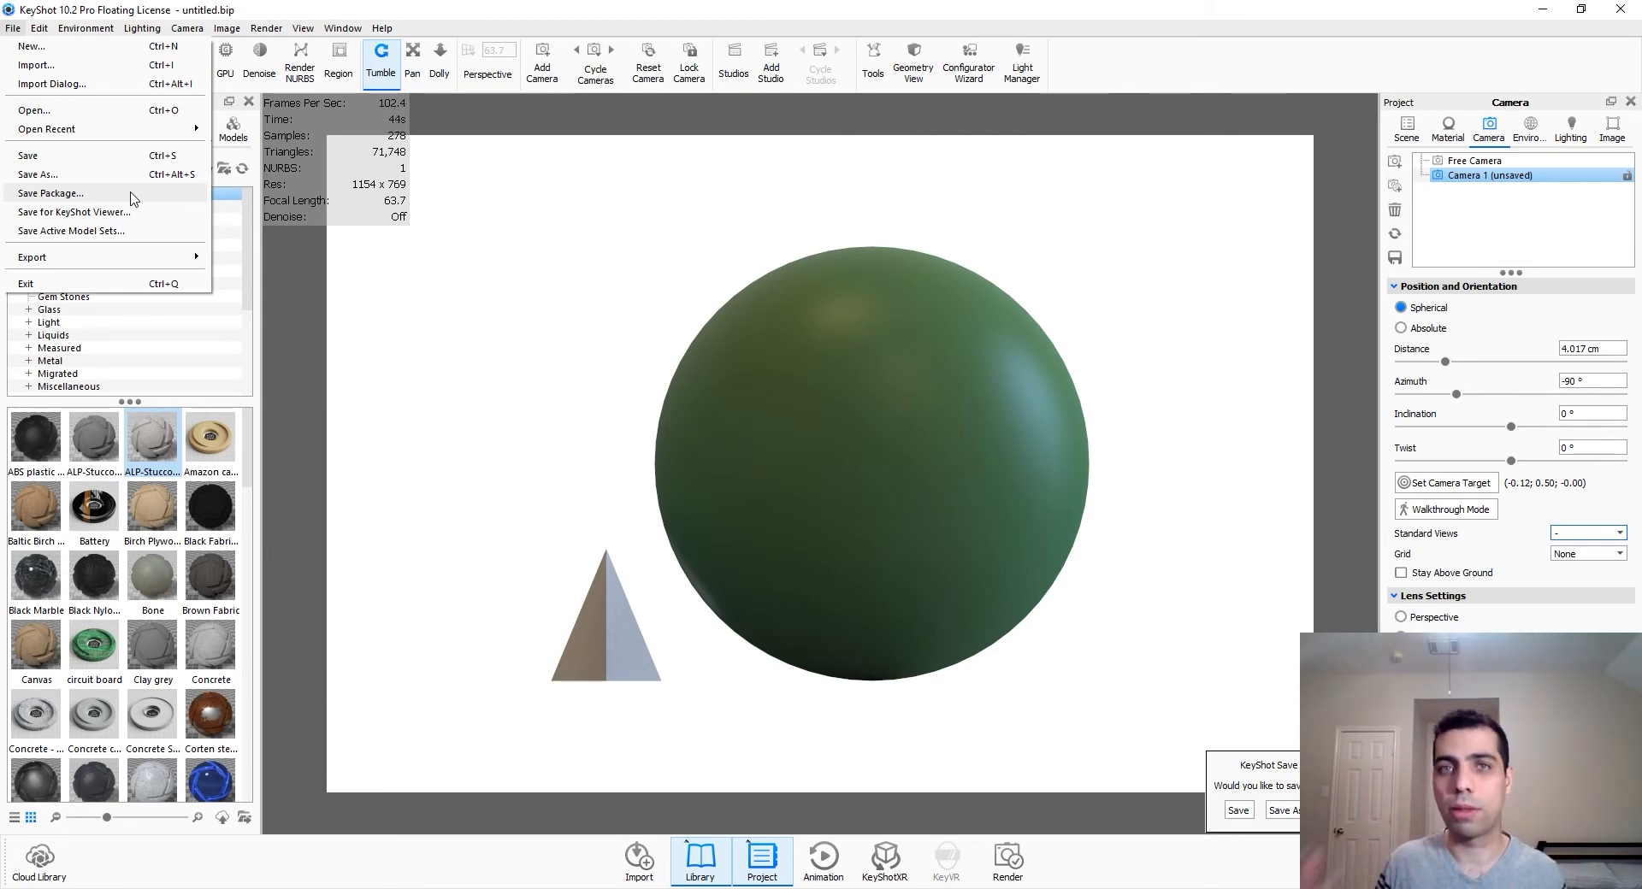
click(799, 98)
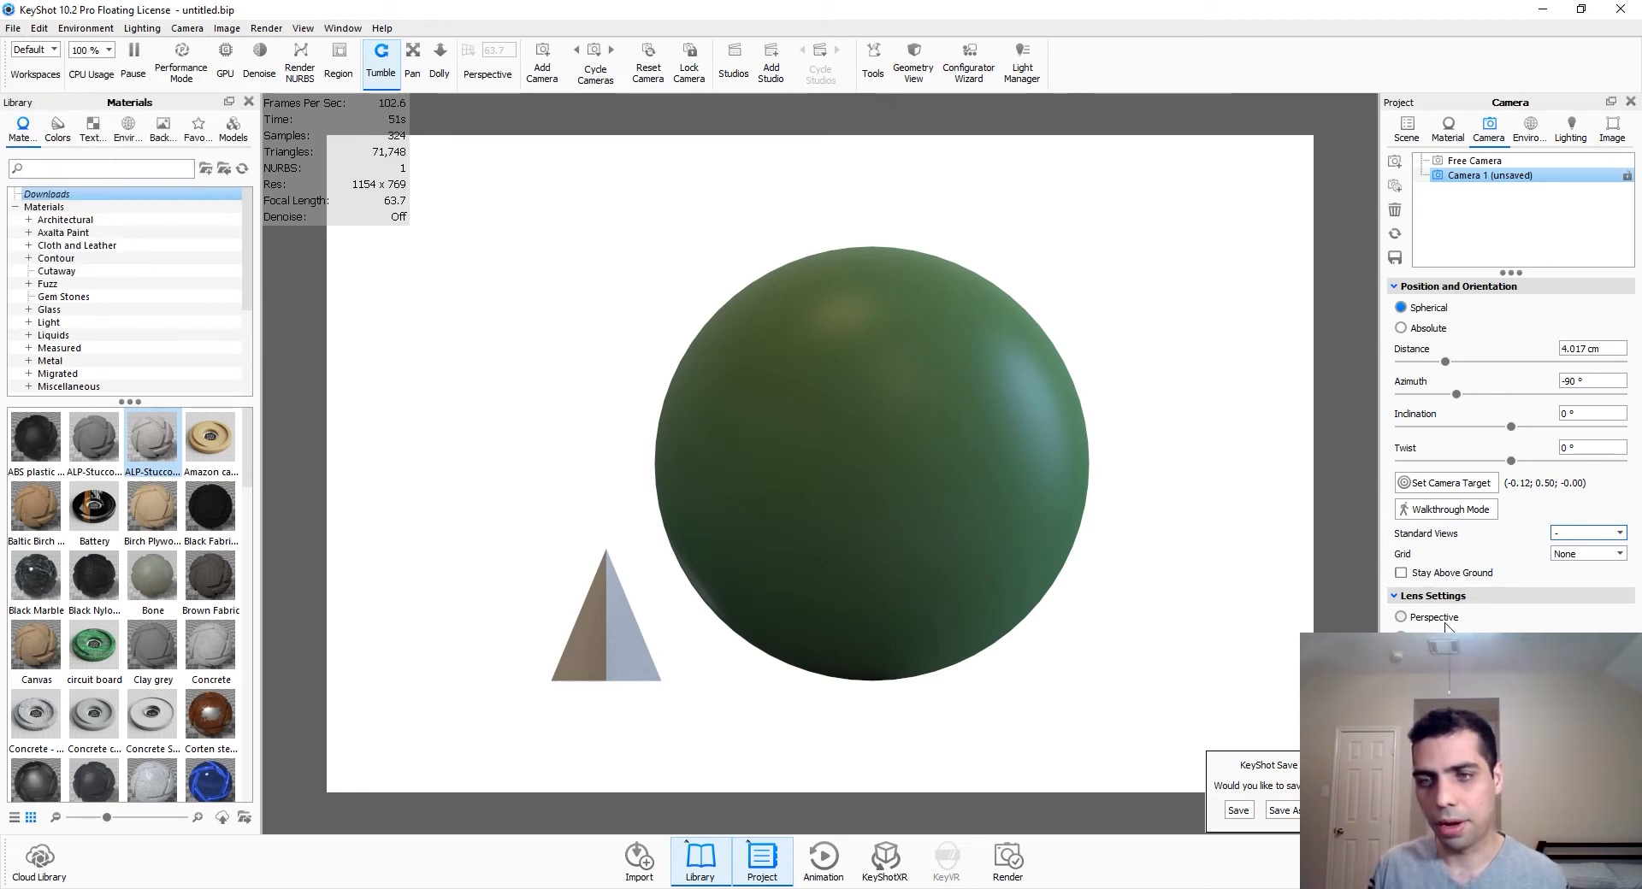
Step: Orbit Camera 1 to about -92° azimuth and 2.8° inclination and pull it back to a distance of about 5.64 cm
drag(1103, 619, 821, 680)
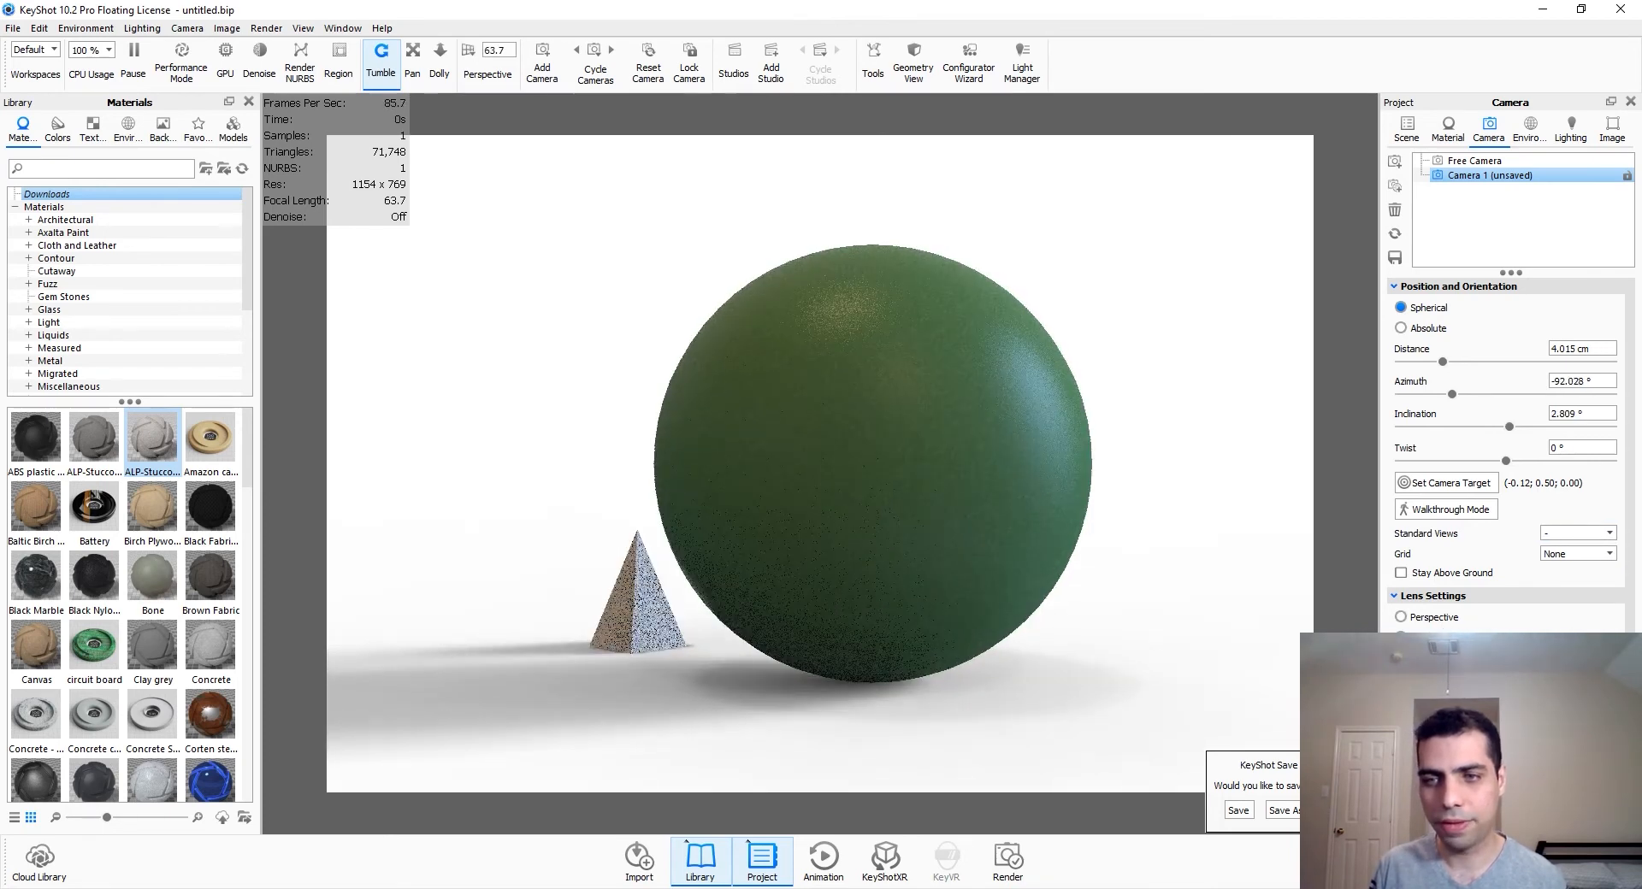
scroll(1070, 670, down, 4)
scroll(1505, 513, down, 2)
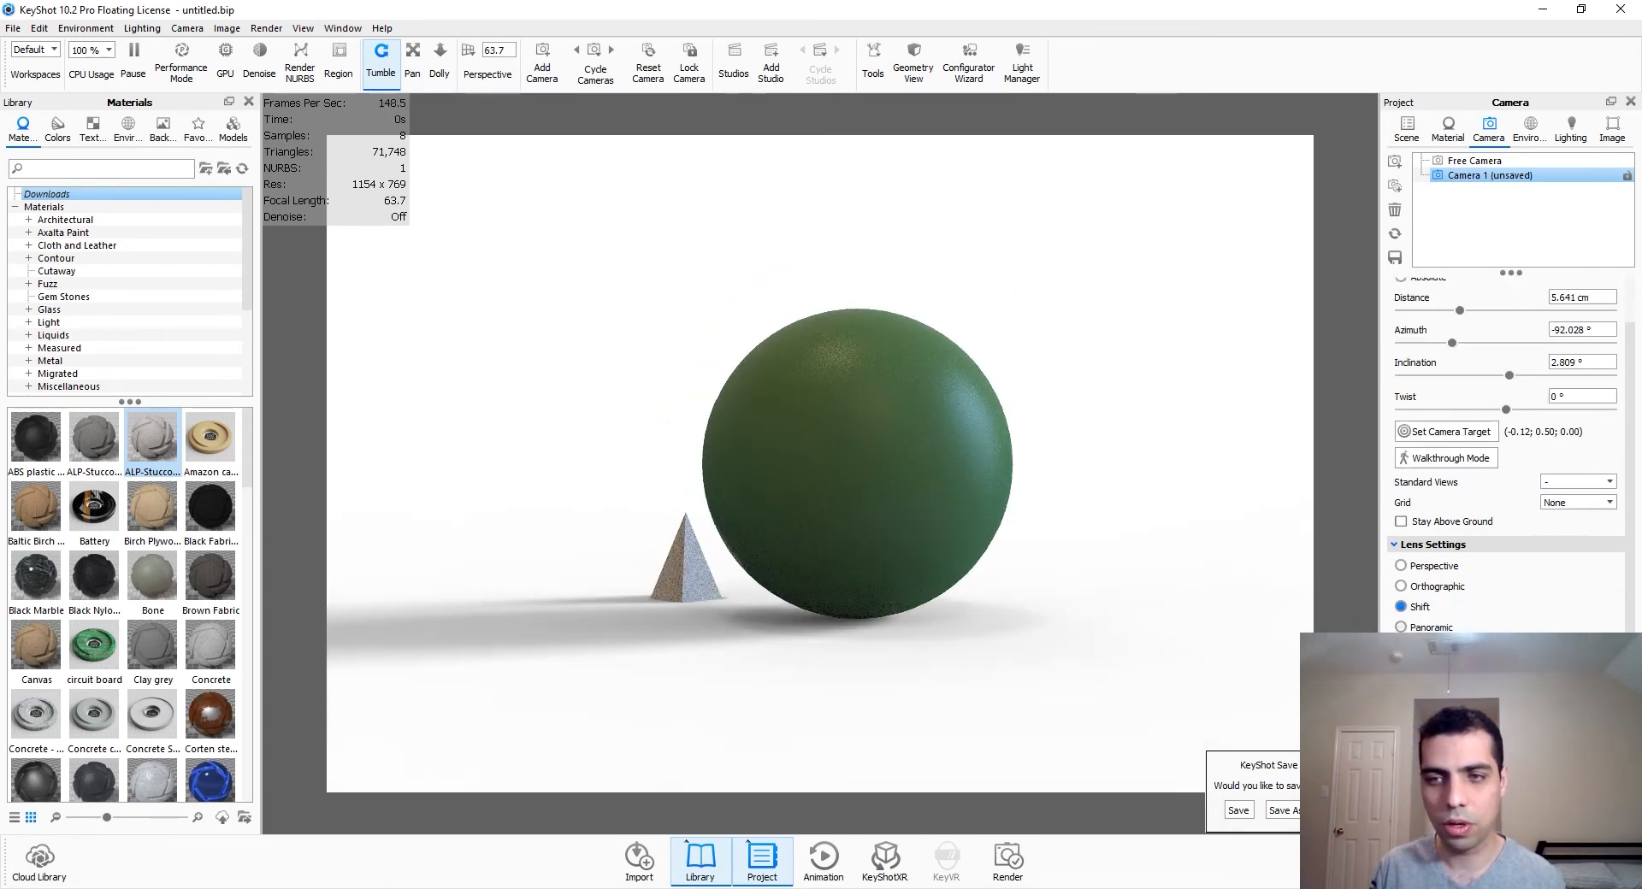
Step: Preview the Panoramic lens, return to Shift, and set Camera 1's lens type to Perspective
click(1436, 596)
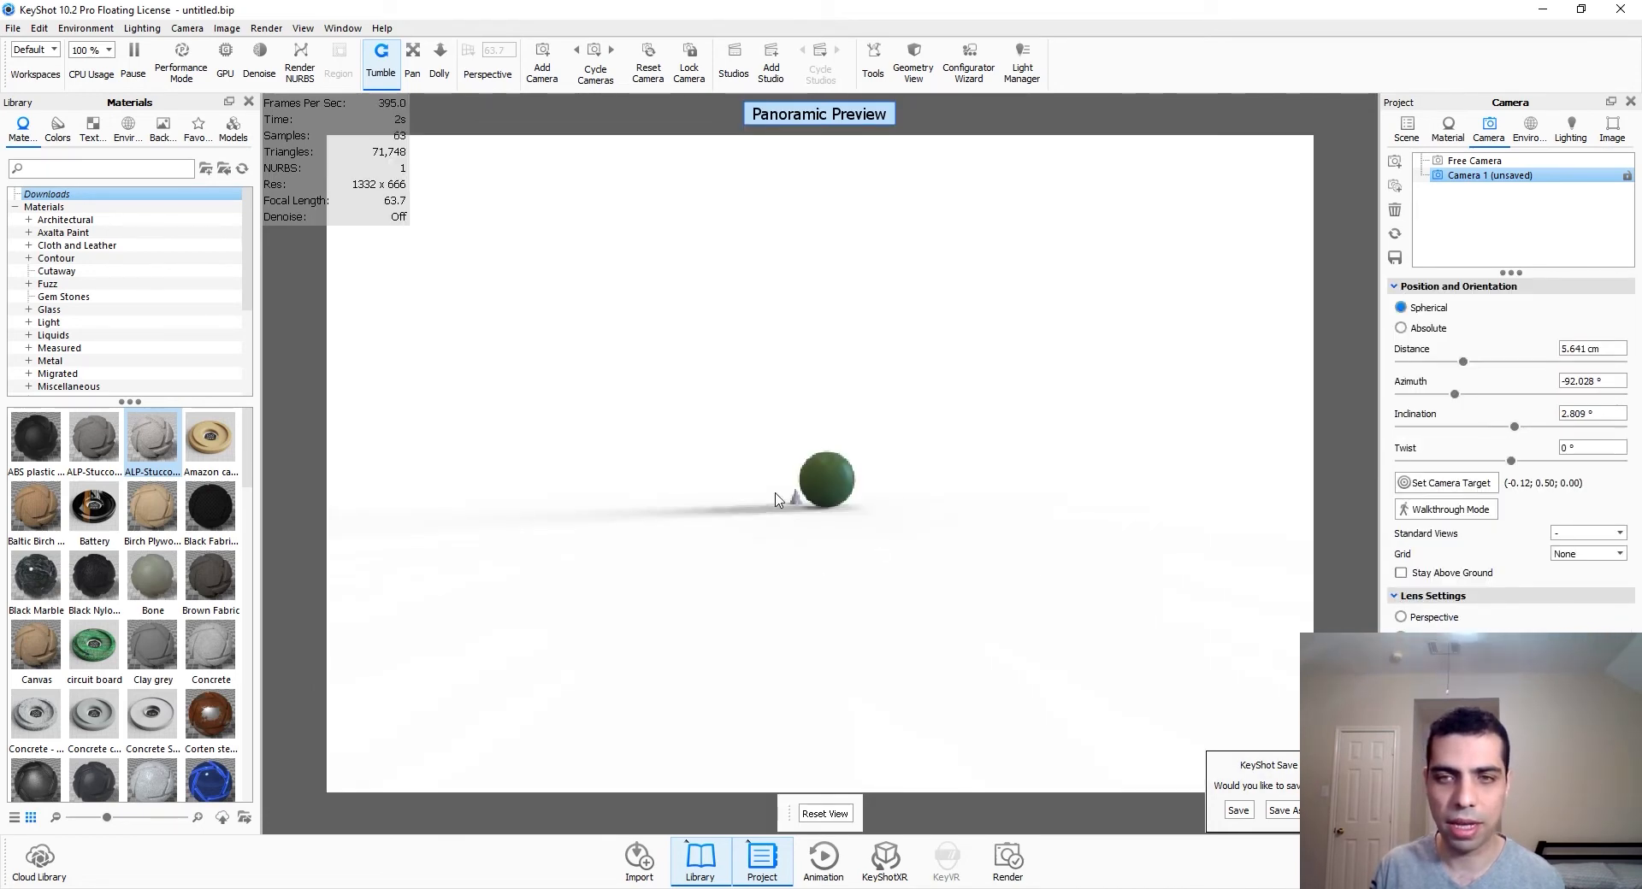
click(1415, 658)
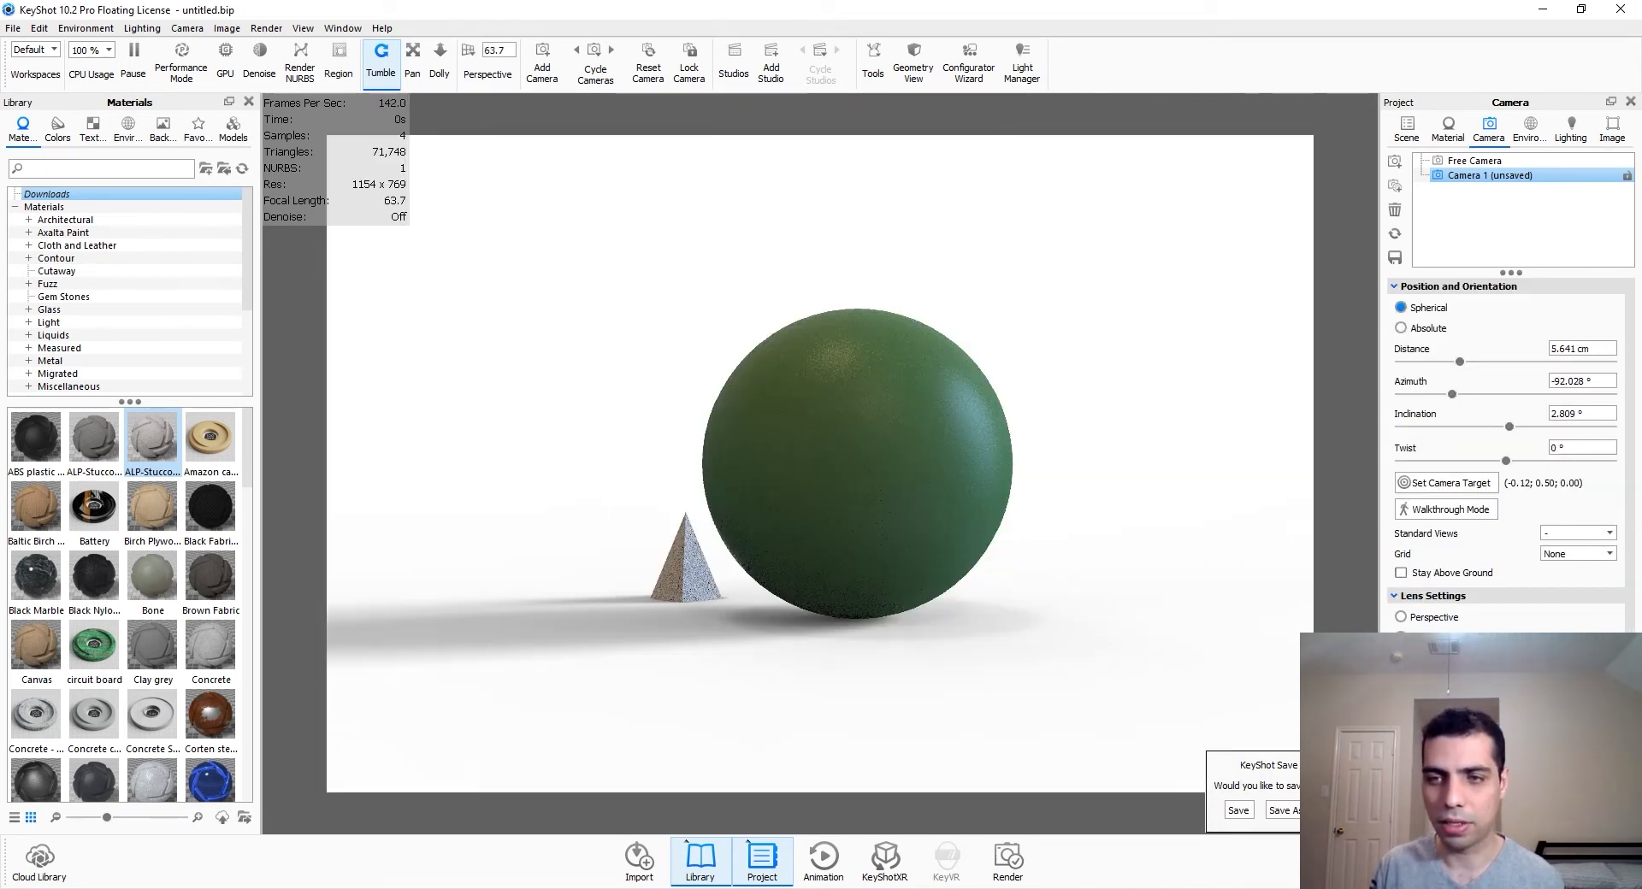
scroll(1505, 513, down, 2)
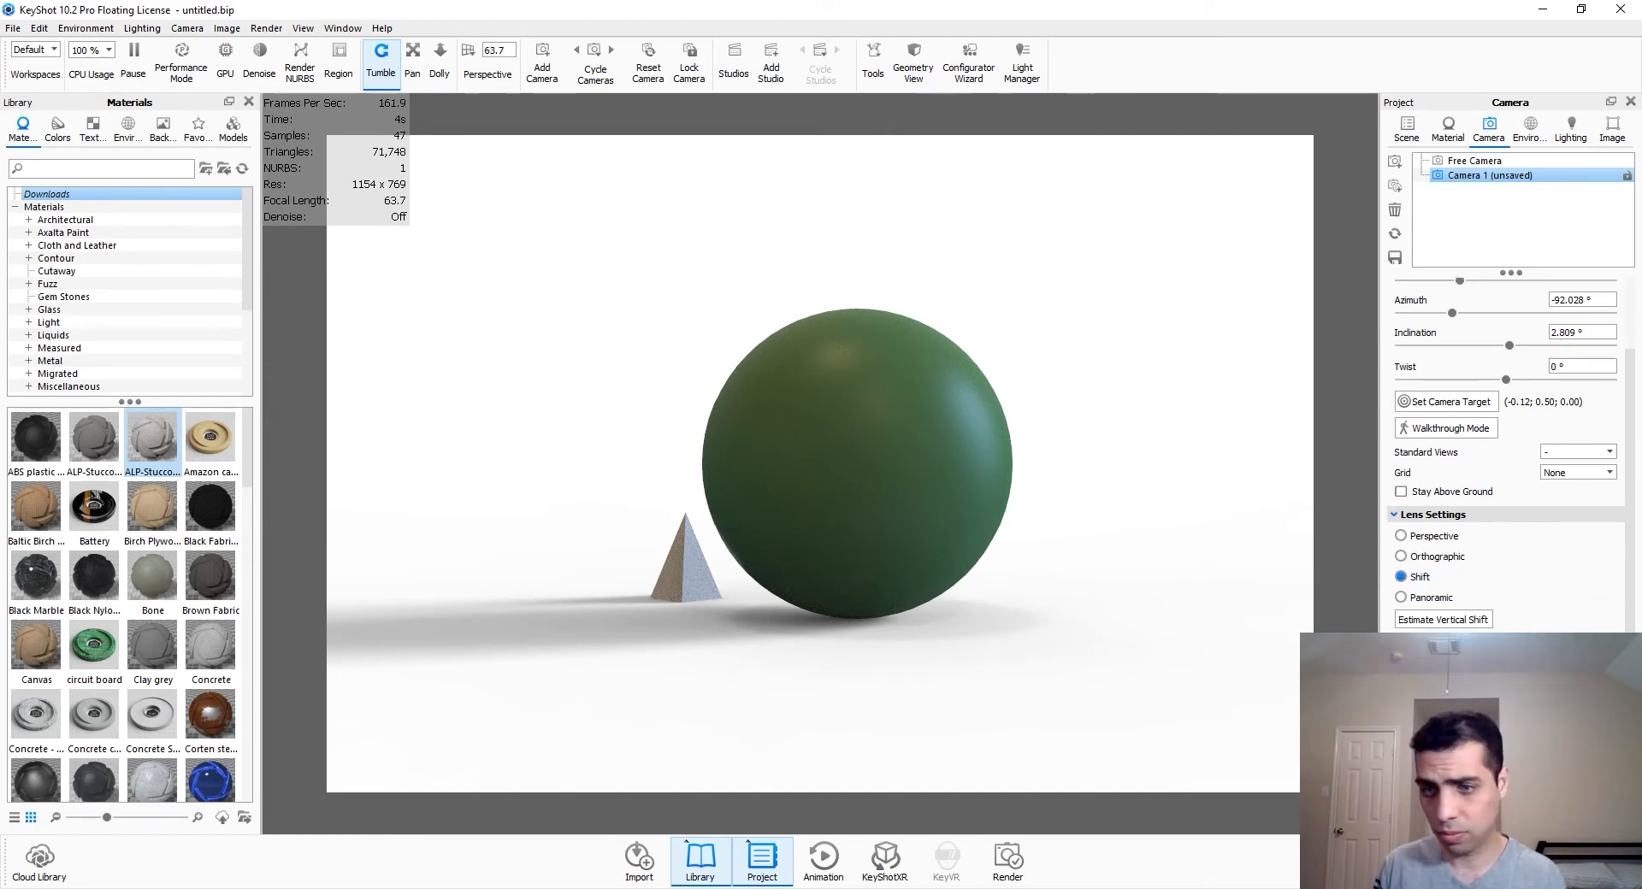
click(1428, 537)
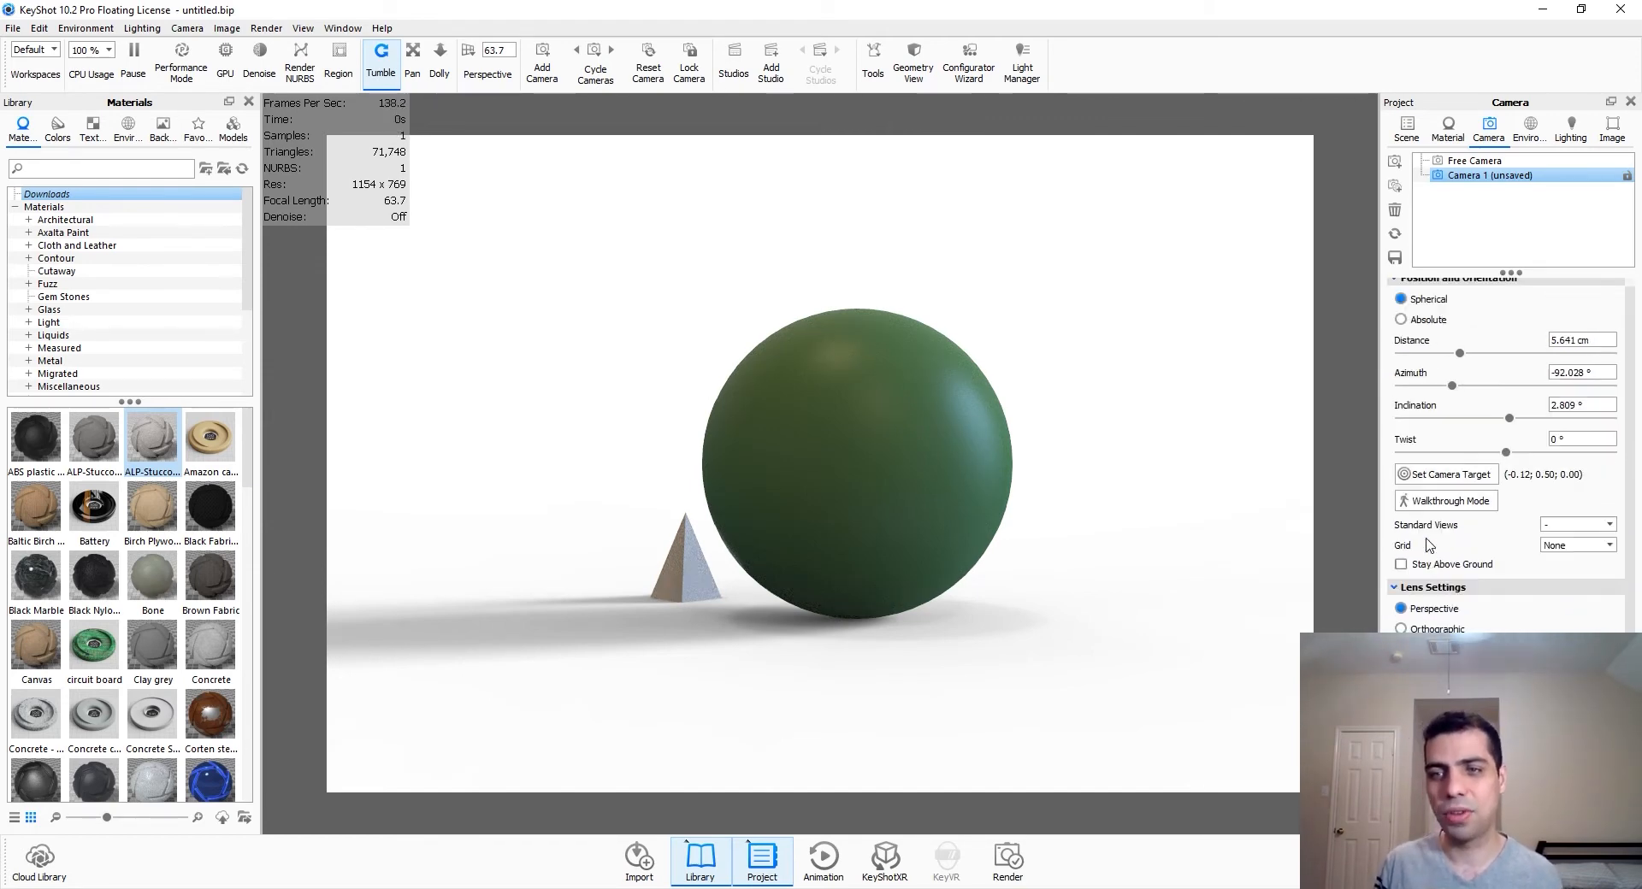
scroll(1504, 436, down, 2)
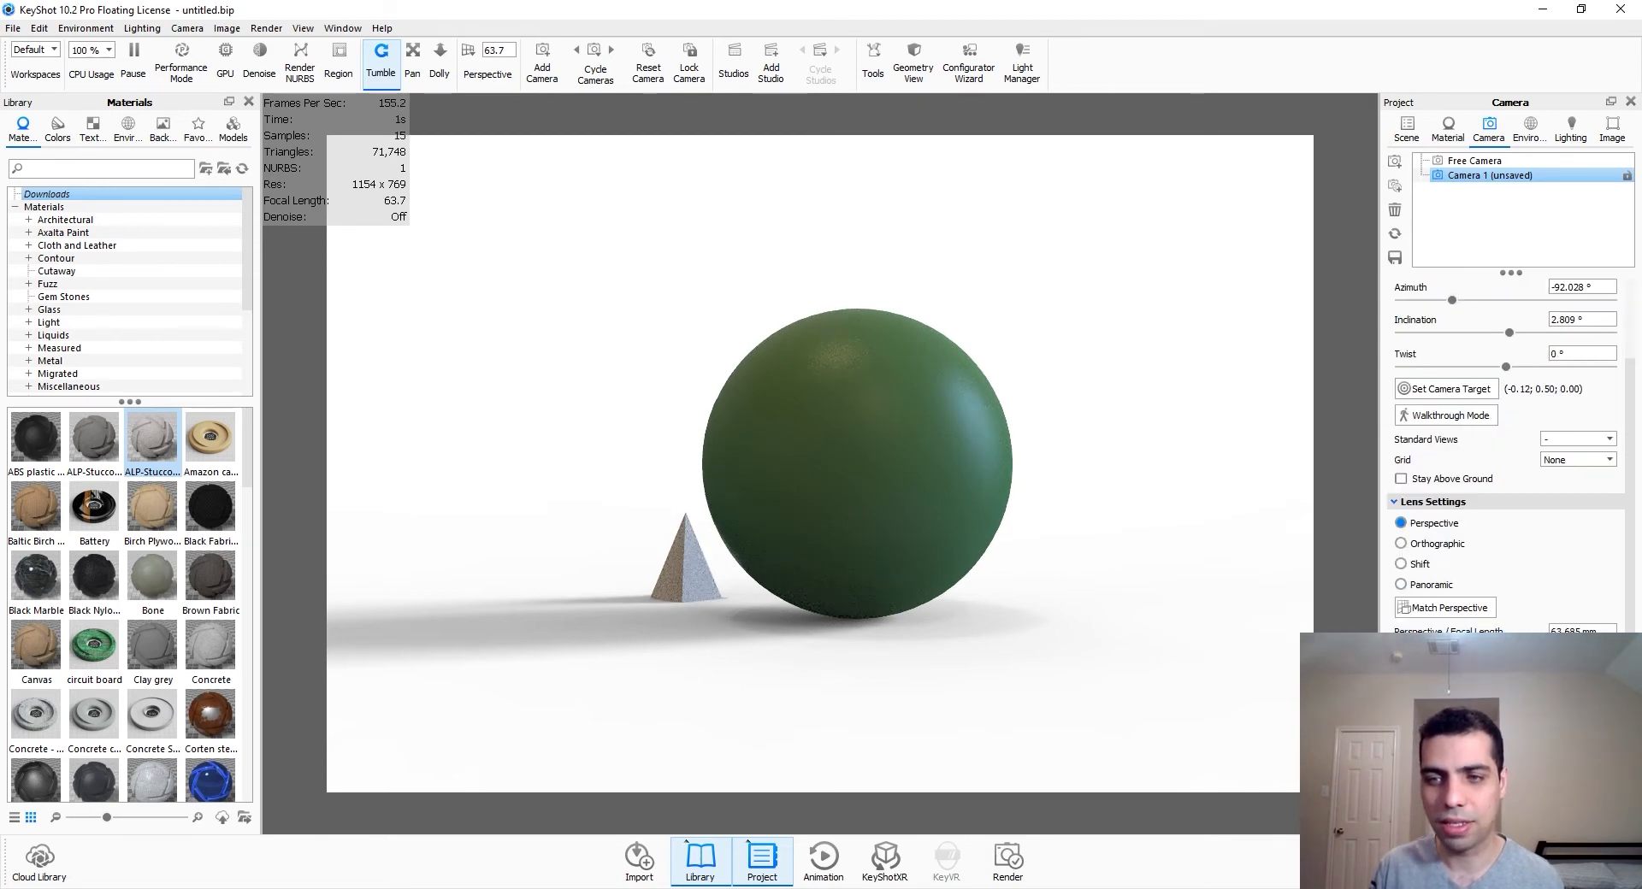
Step: Preview the stereo rendering modes while orbiting Camera 1 to about -87° azimuth and 21° inclination, and turn stereo off
key(s)
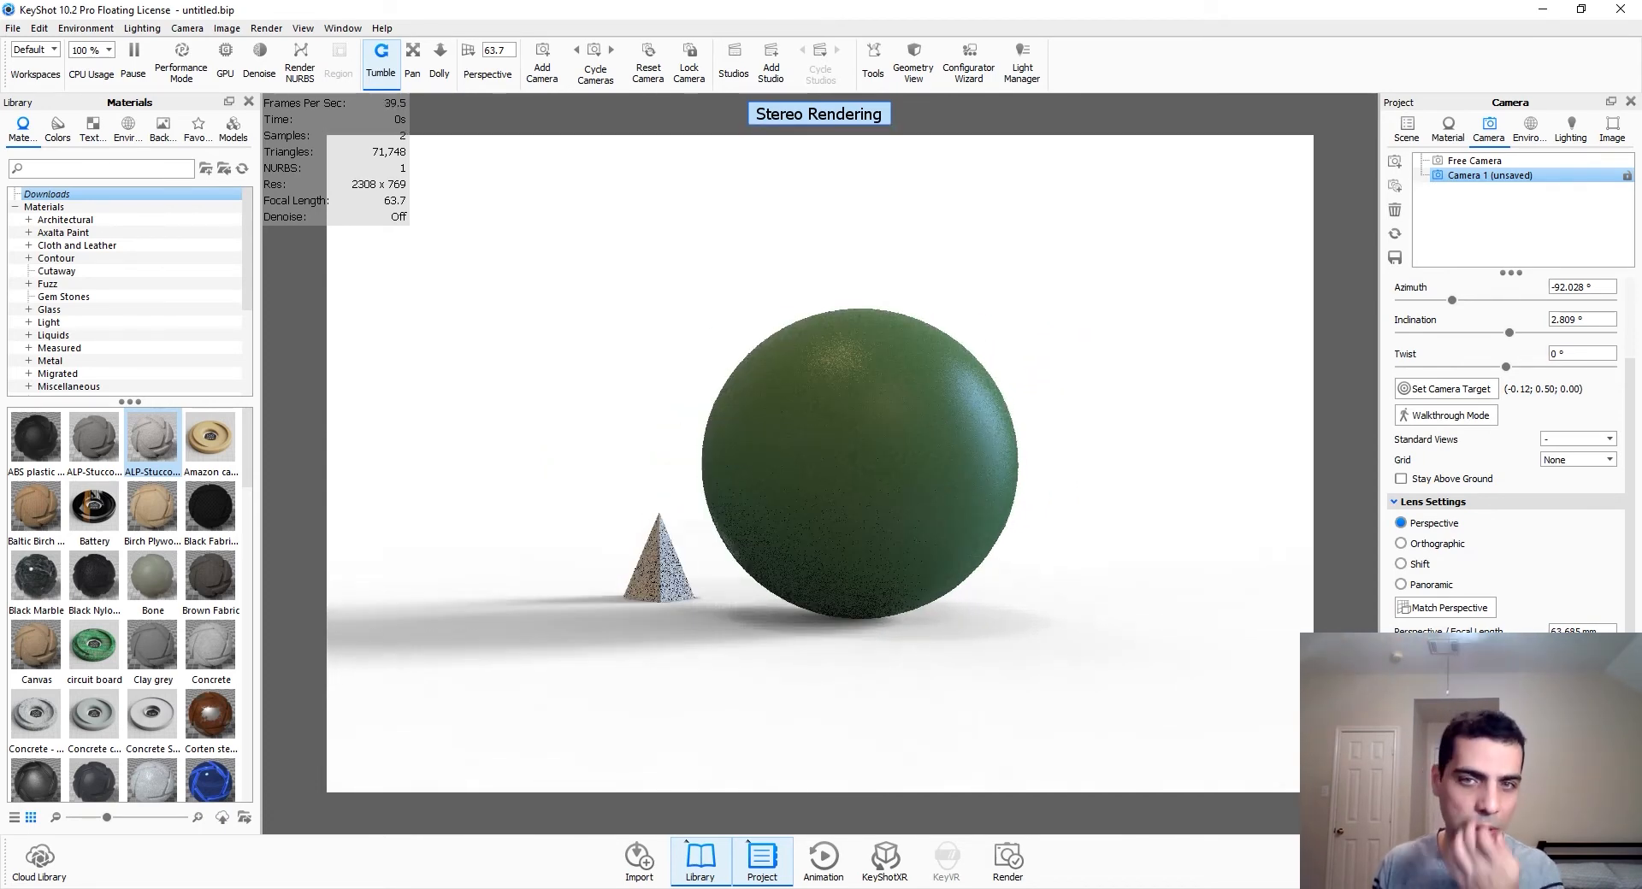
drag(958, 665, 982, 764)
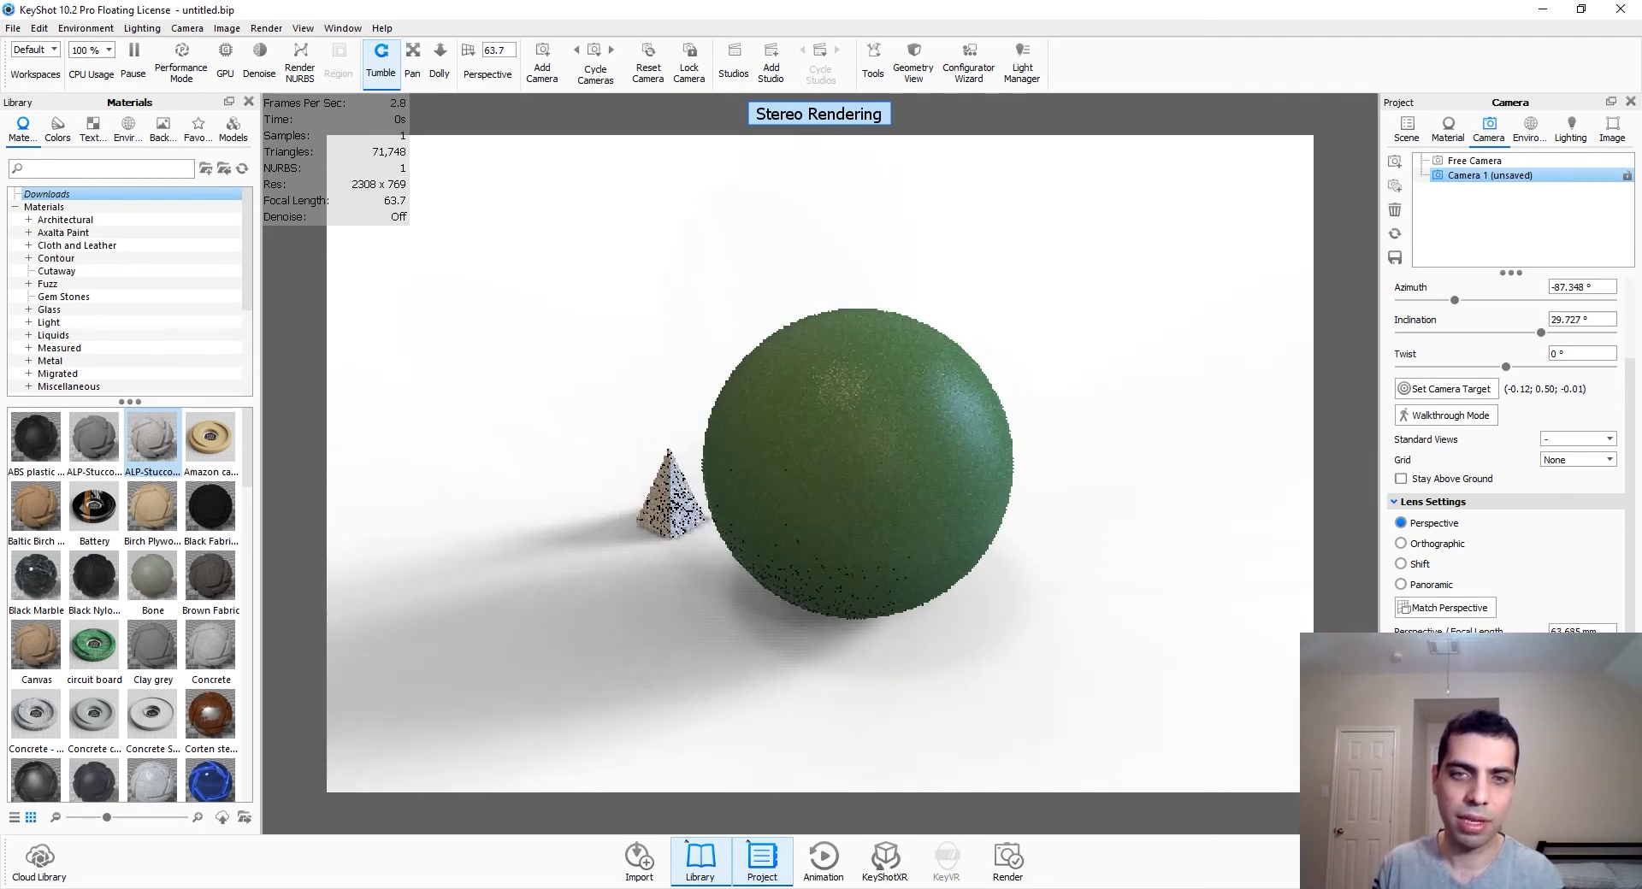
drag(998, 711, 1001, 683)
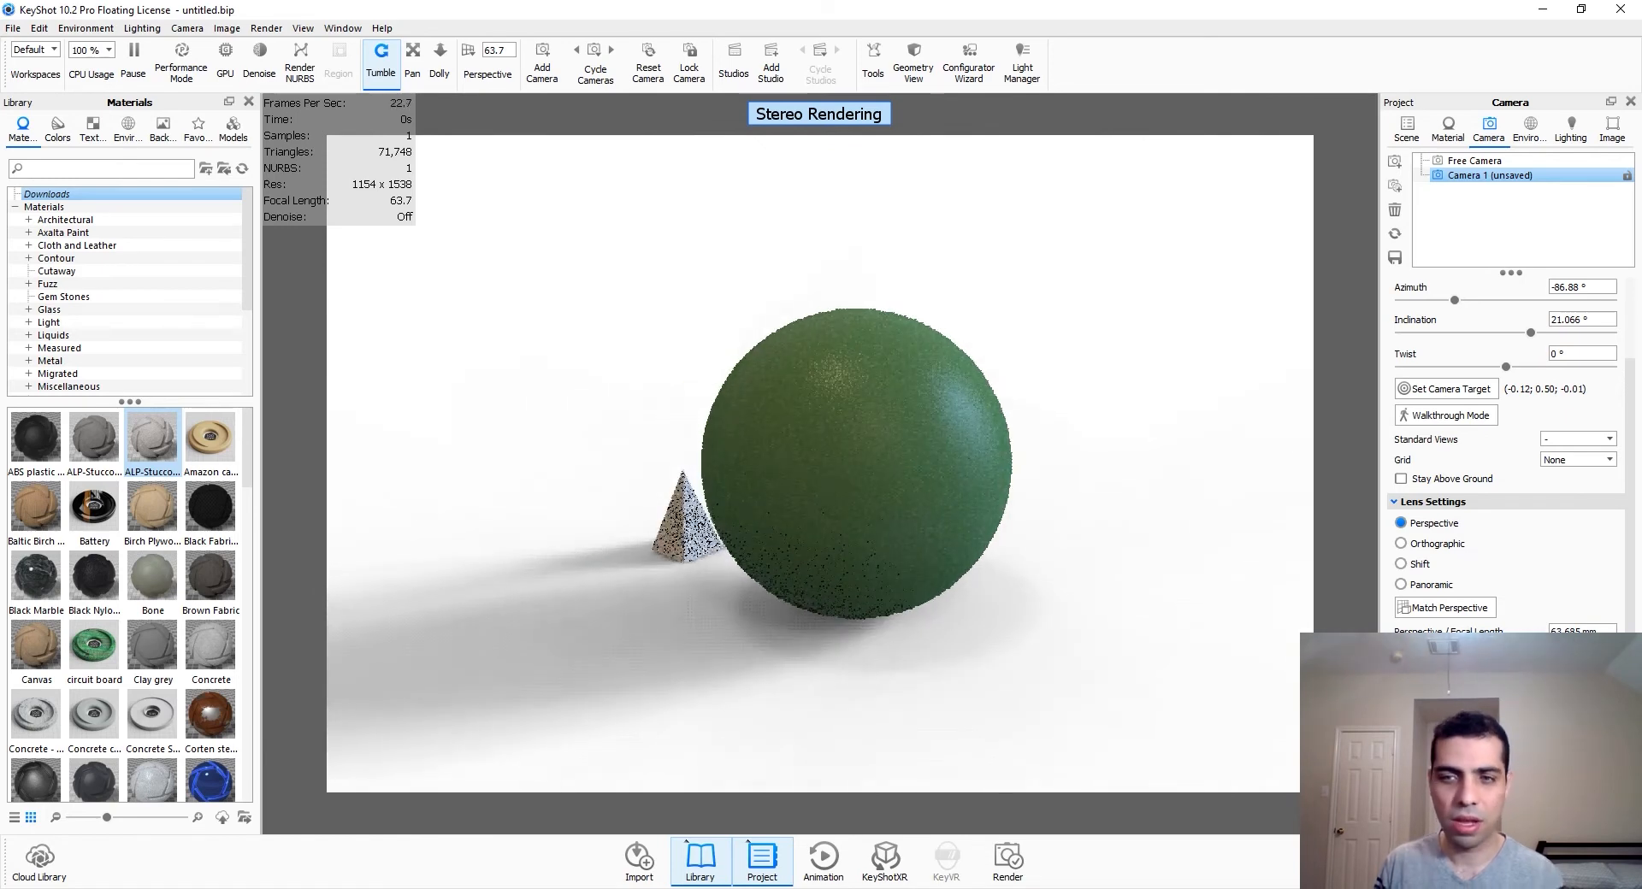
key(o)
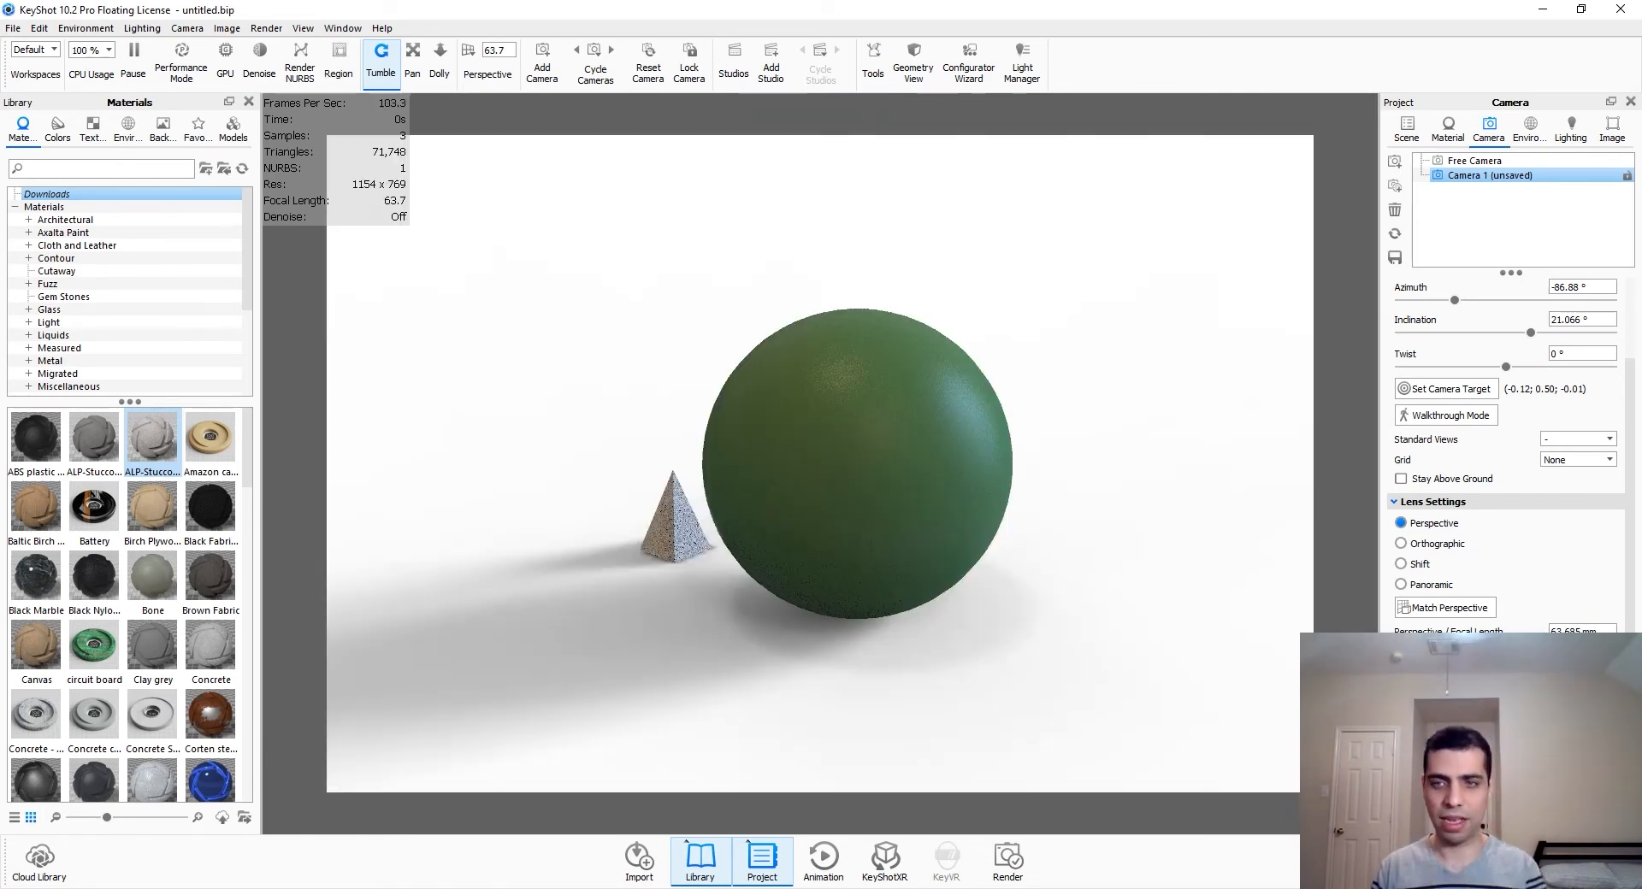
Step: Orbit Camera 1 to about -64° azimuth and enable depth of field in its lens settings
drag(1026, 707, 1251, 725)
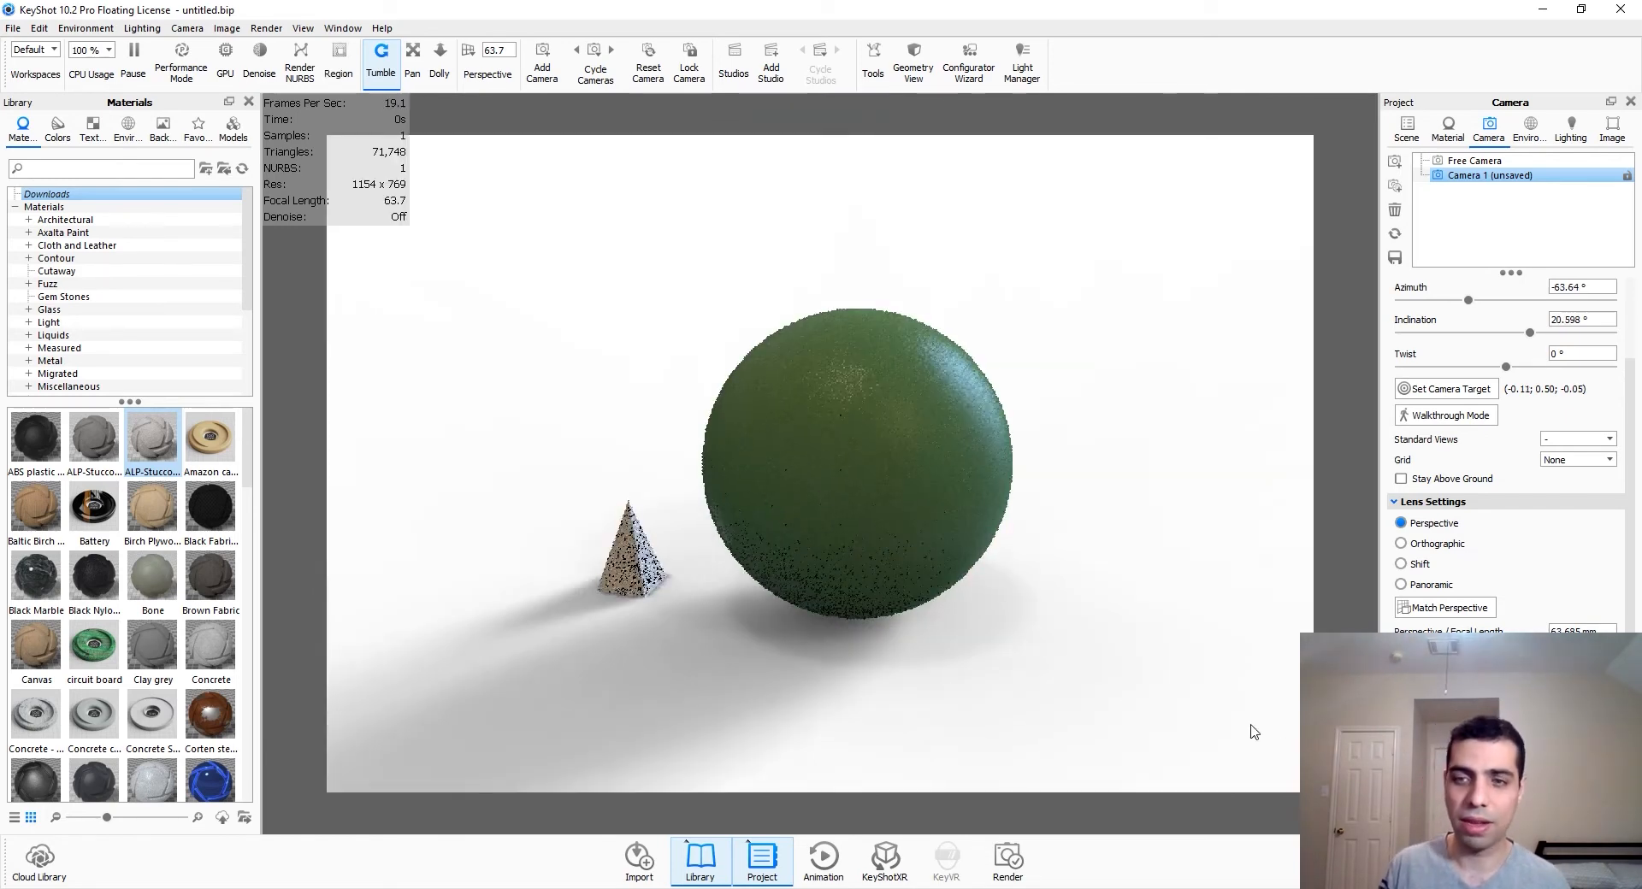
click(1401, 743)
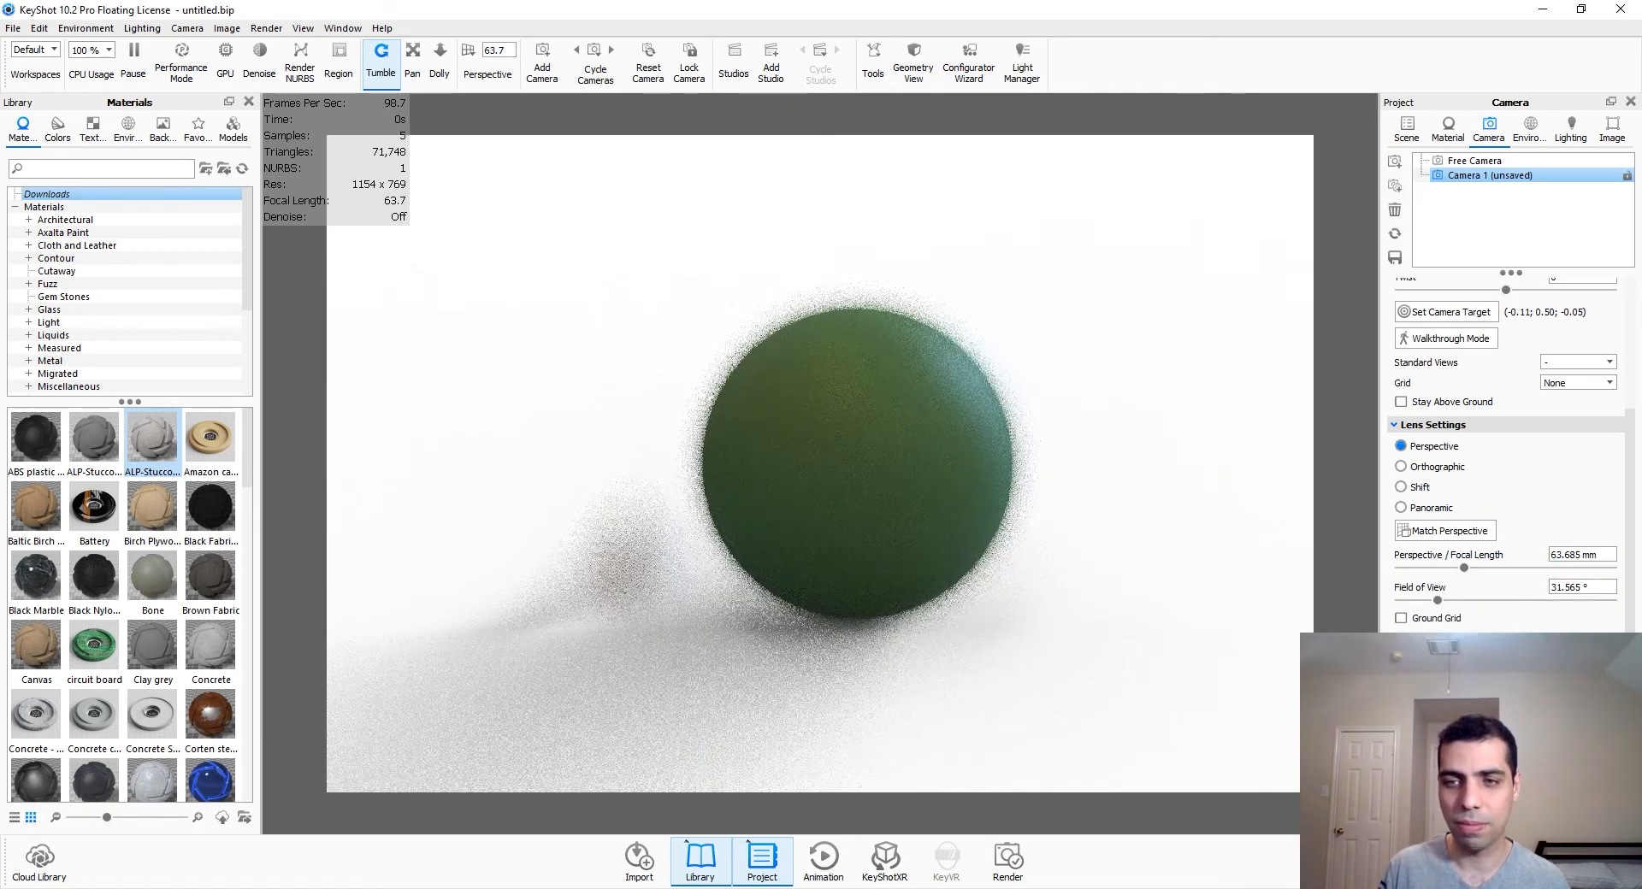
scroll(1504, 453, down, 3)
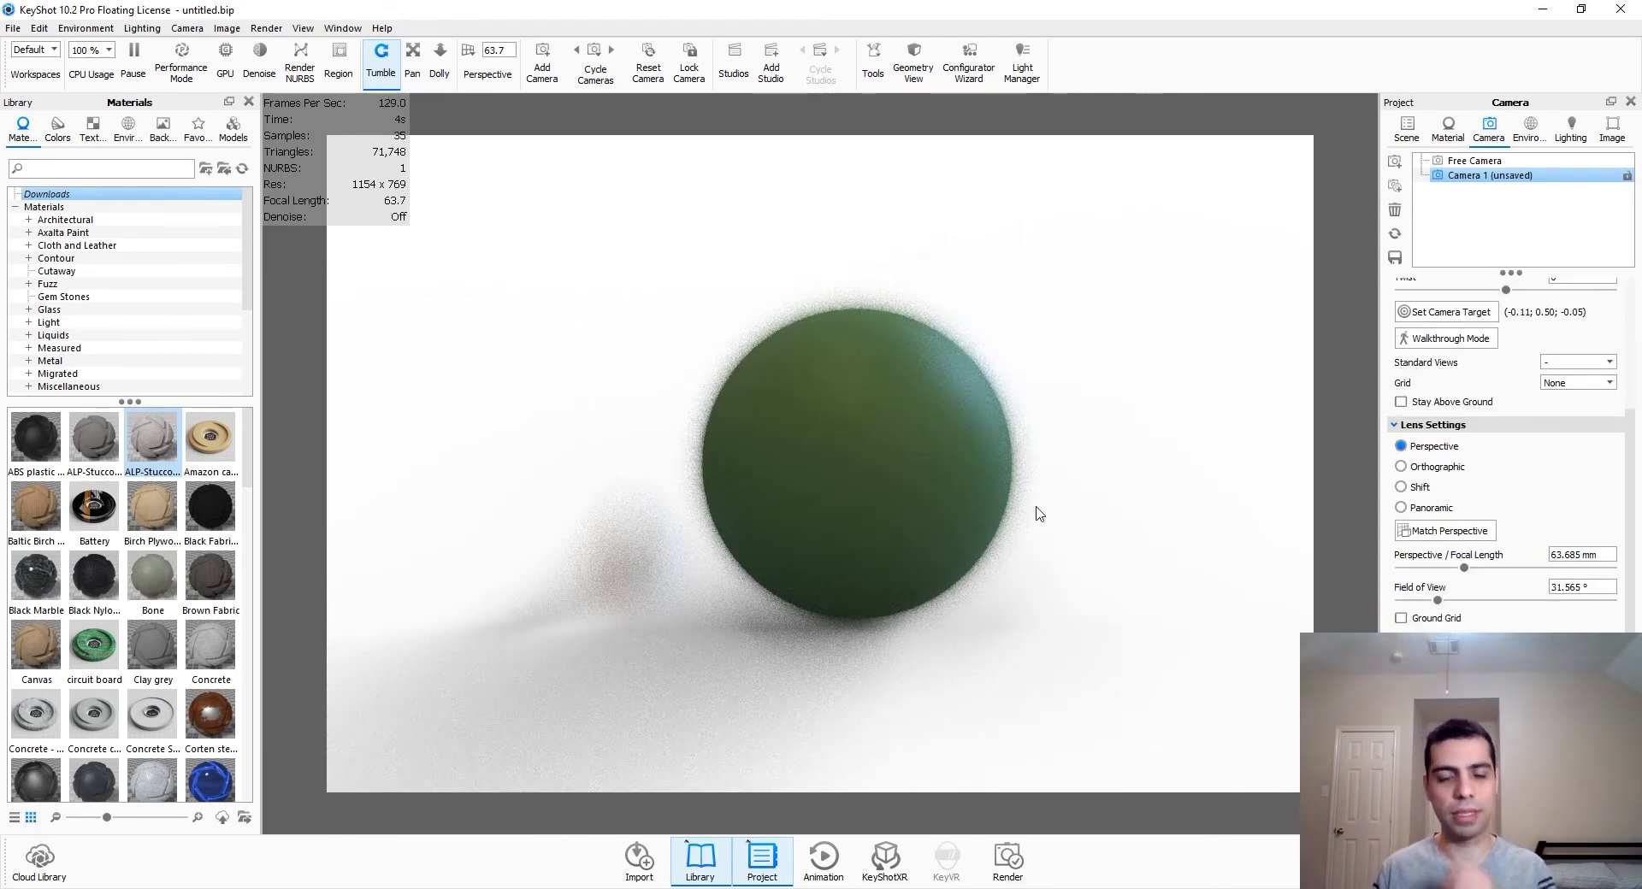
Step: Dolly Camera 1 in and out to examine the depth-of-field blur on the sphere and pyramid
scroll(901, 501, up, 4)
scroll(899, 499, down, 5)
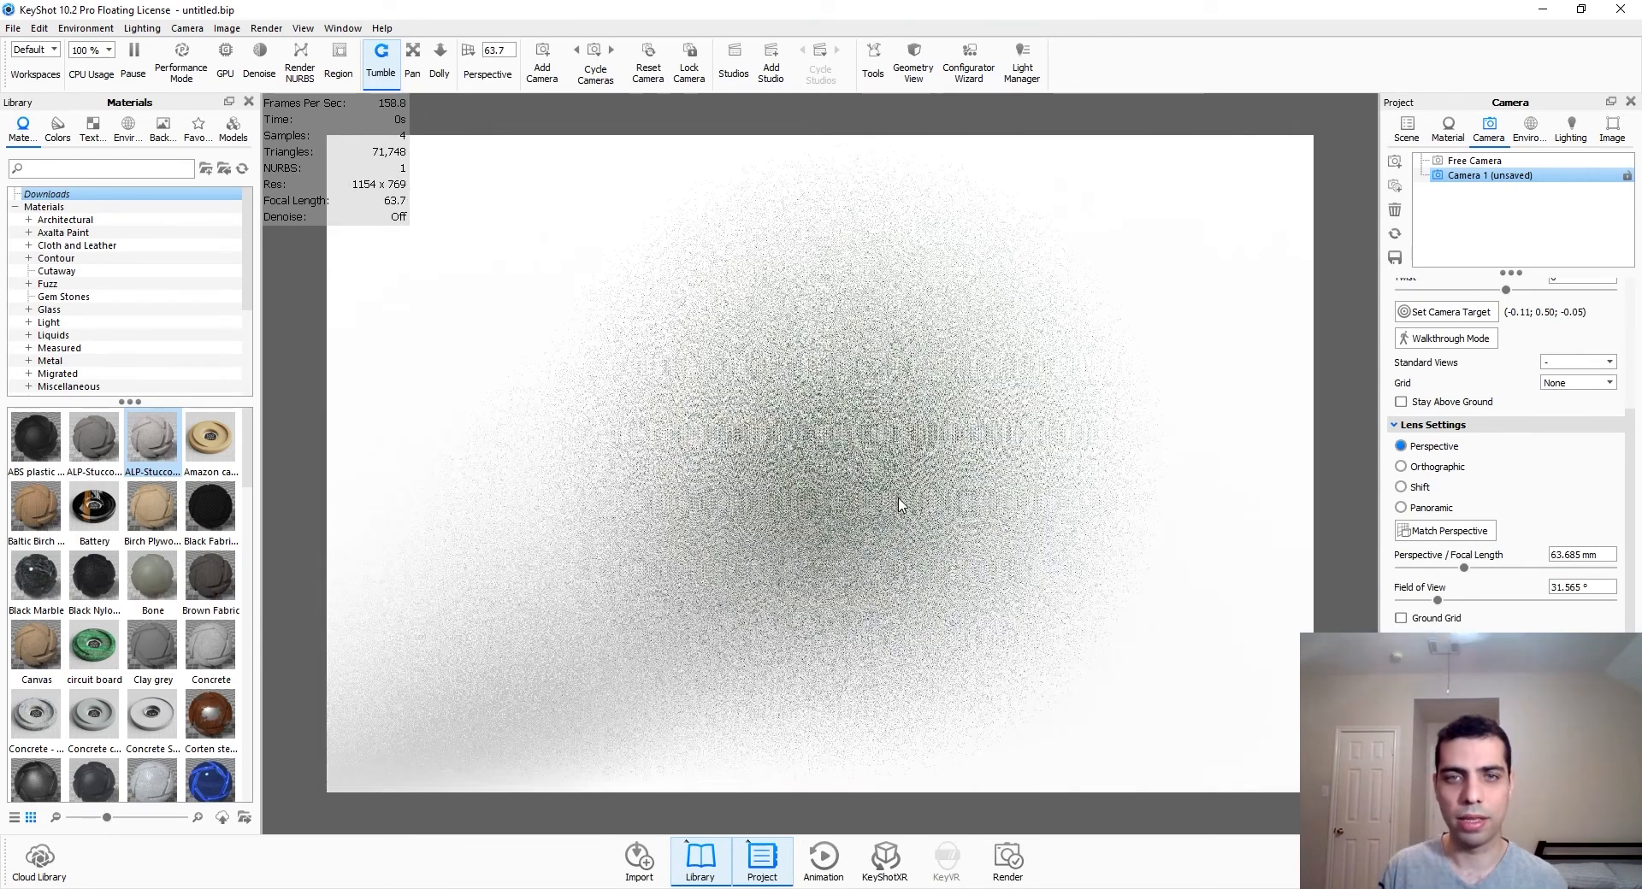
scroll(898, 498, up, 3)
scroll(898, 498, up, 2)
scroll(898, 499, down, 2)
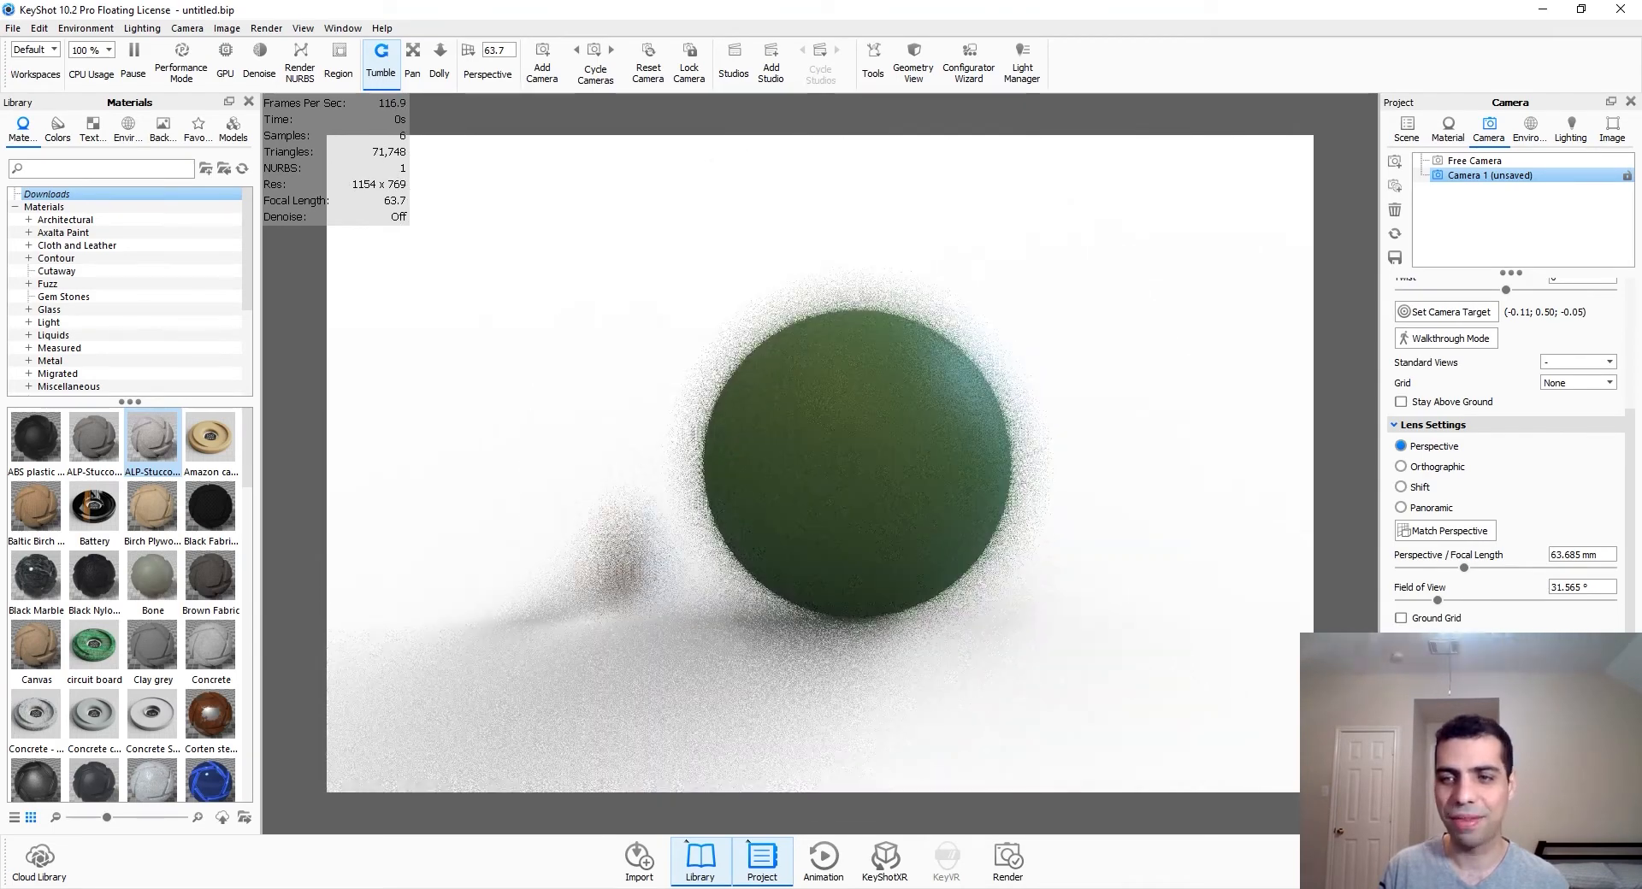
Step: Set the depth-of-field focal point on the front surface of the sphere and reduce the blur strength
click(1443, 663)
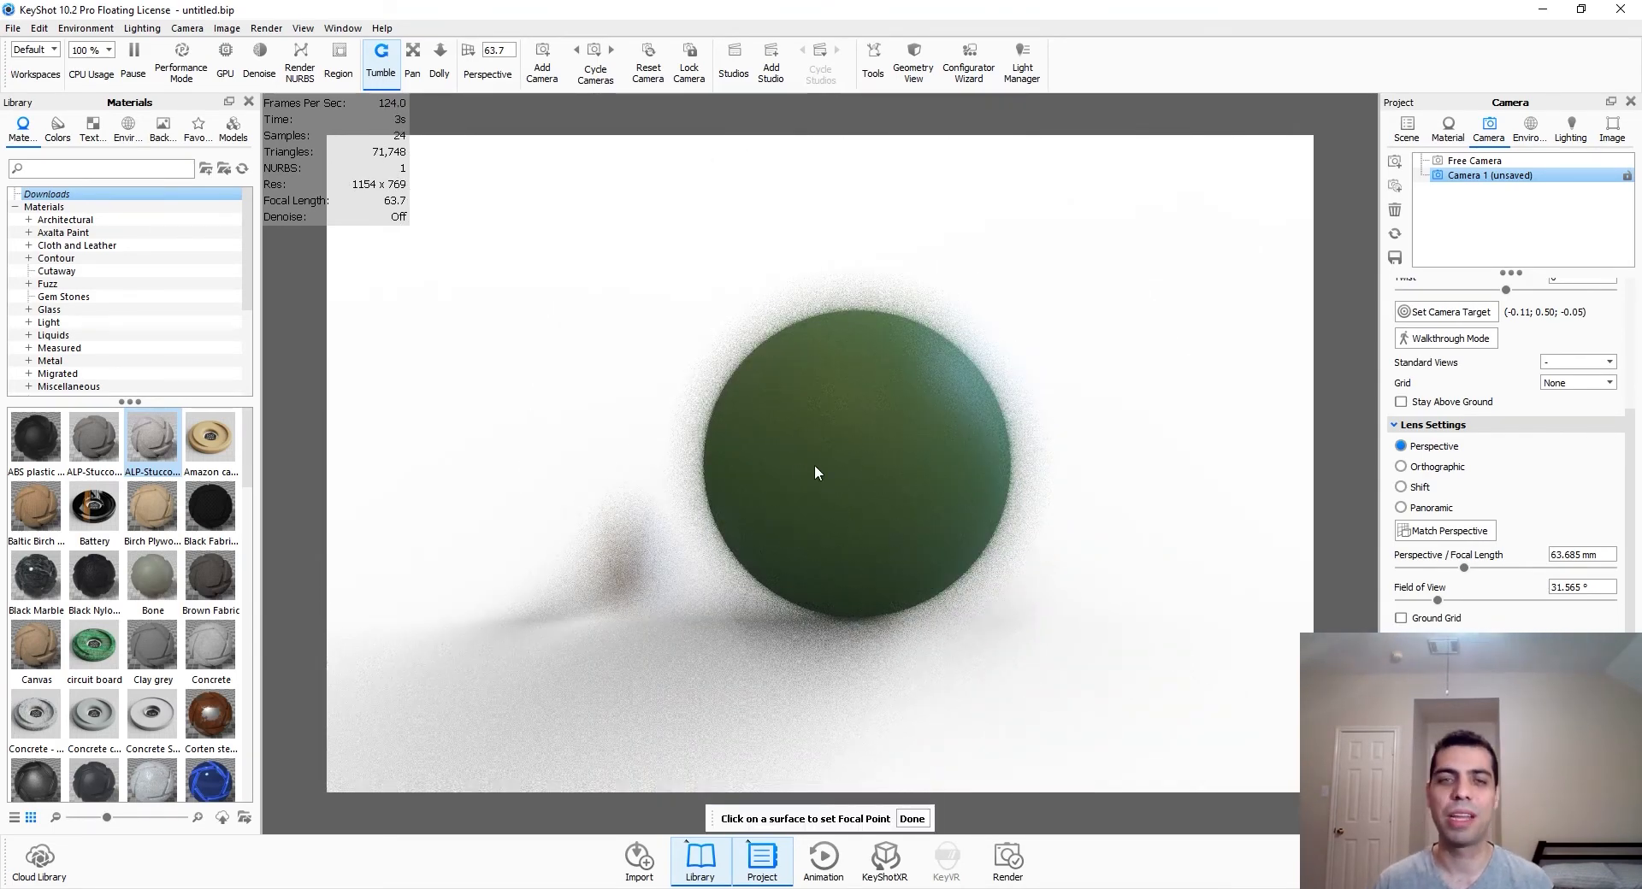
click(862, 464)
click(852, 463)
click(856, 491)
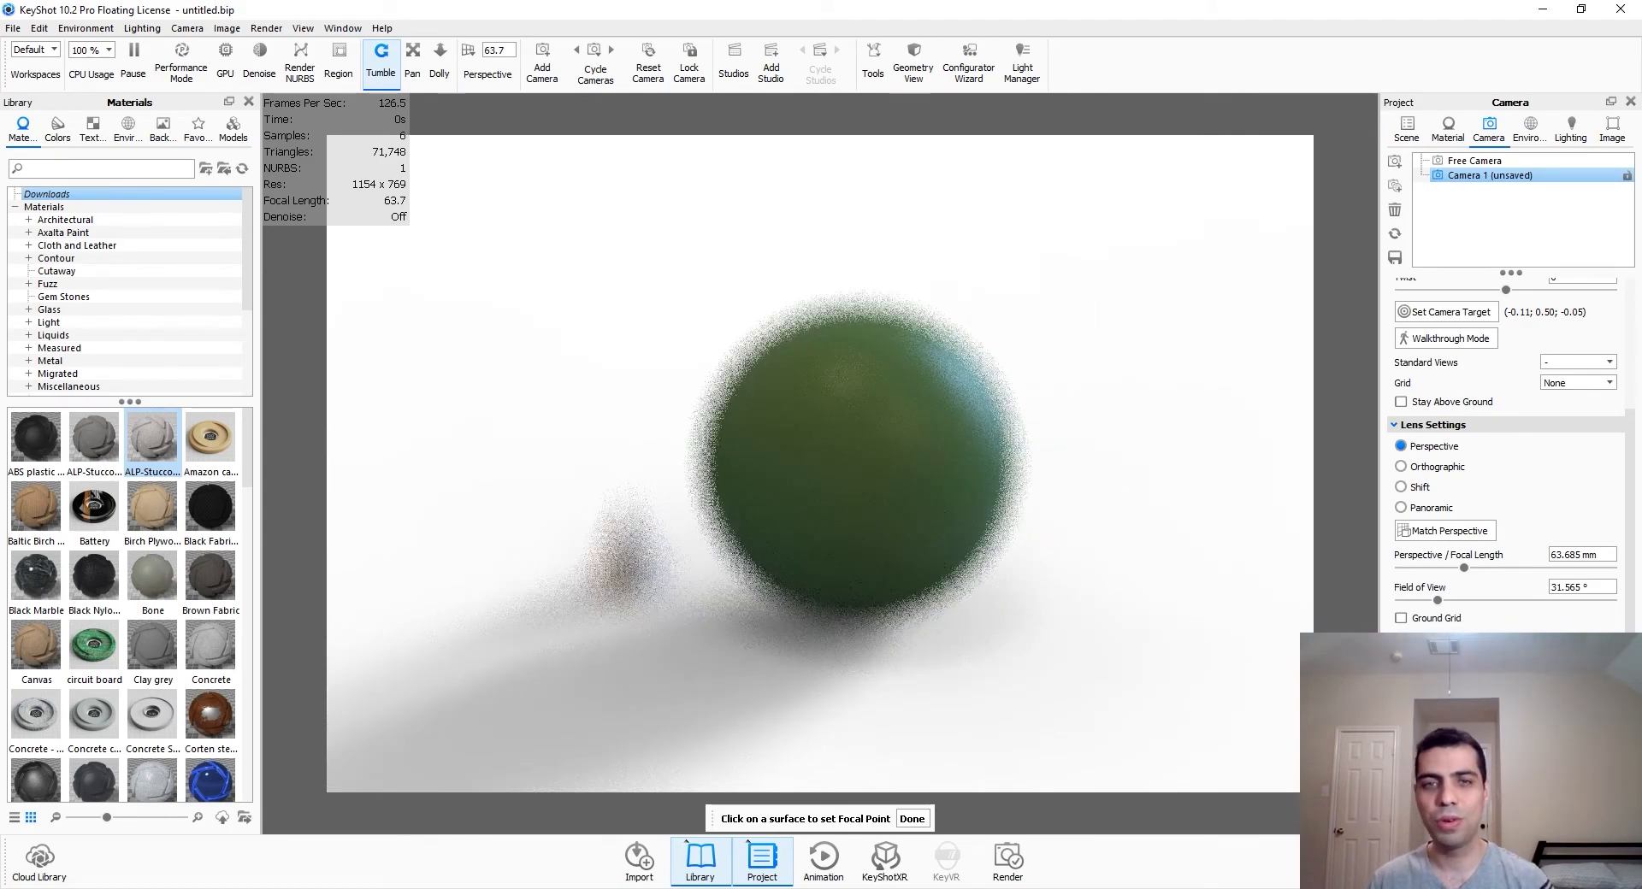
drag(1415, 729, 1426, 729)
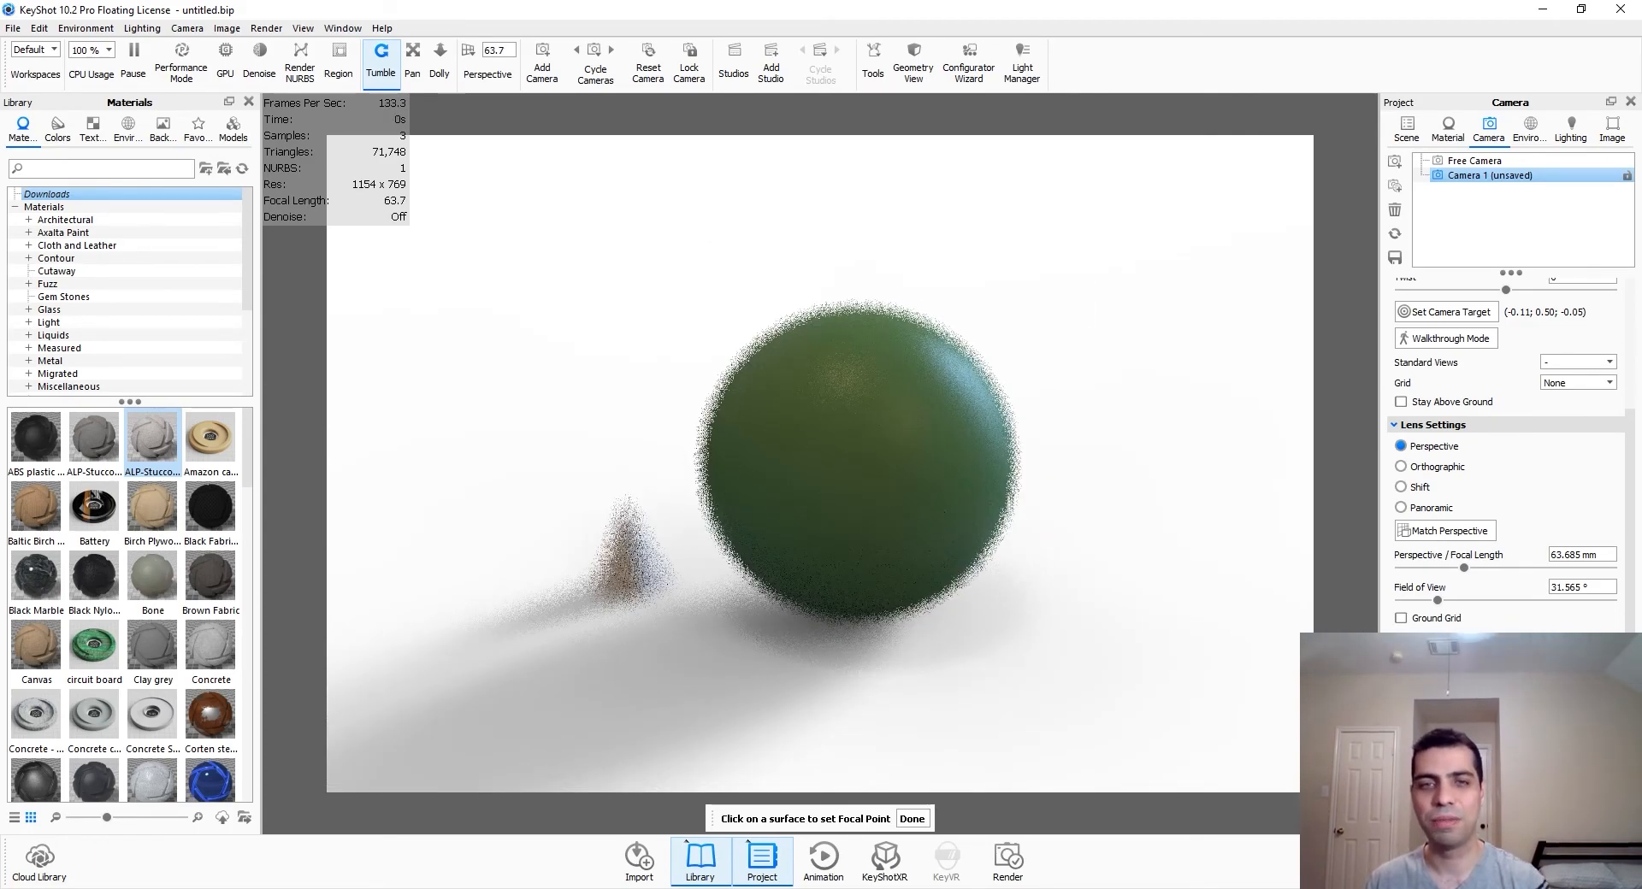
click(912, 819)
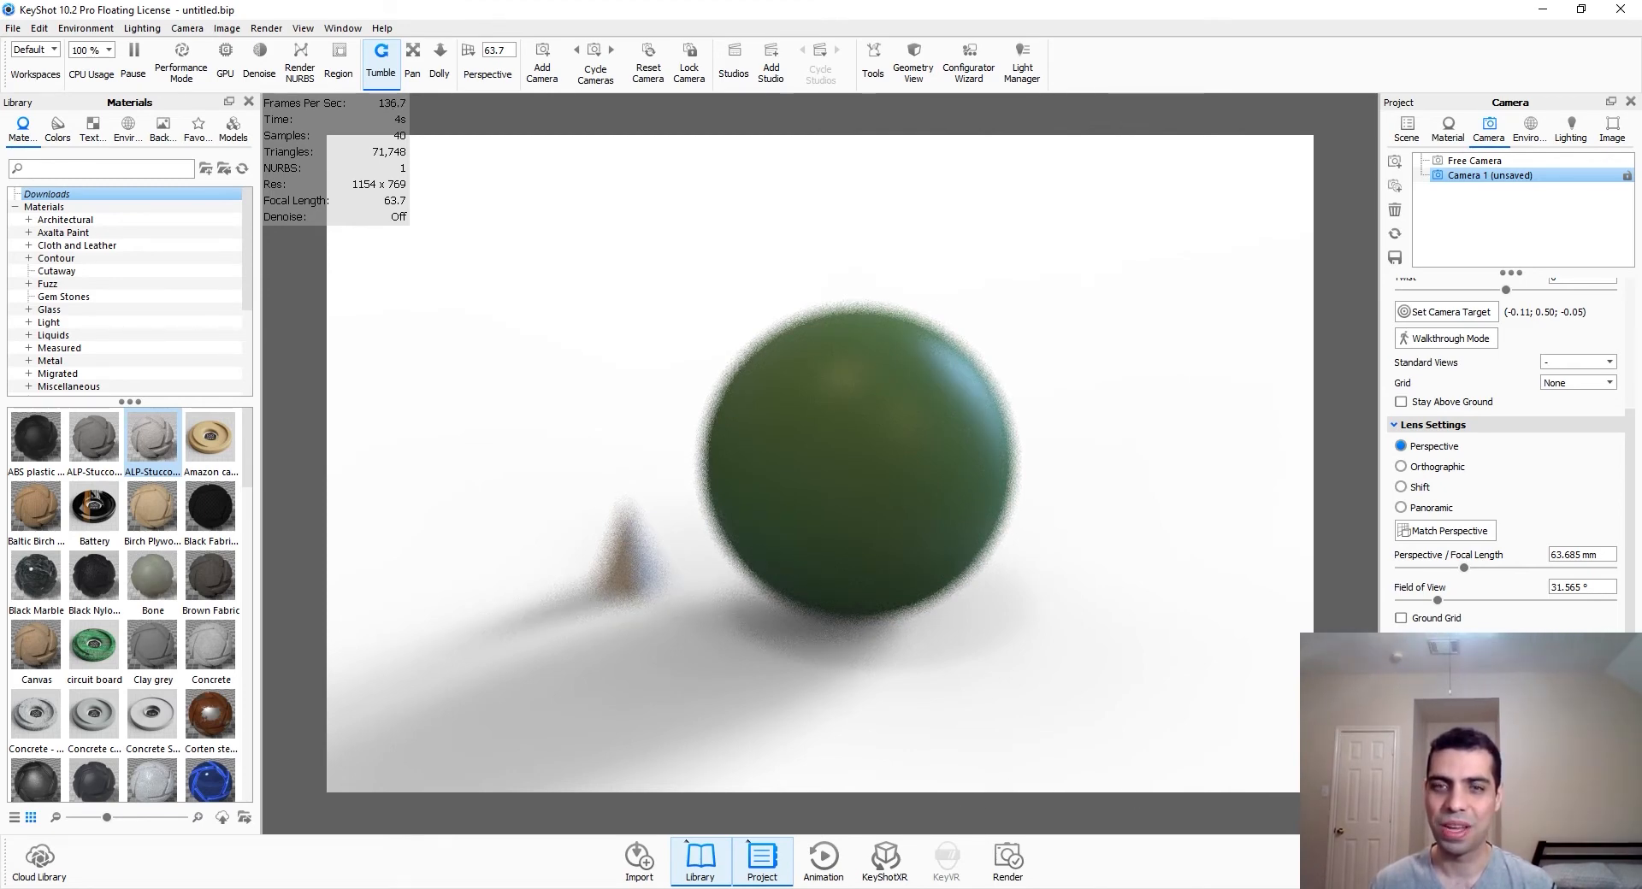
Step: Set the focal point on the pyramid and bring Camera 1 closer, to a distance of about 3.97 cm
click(1445, 689)
click(636, 577)
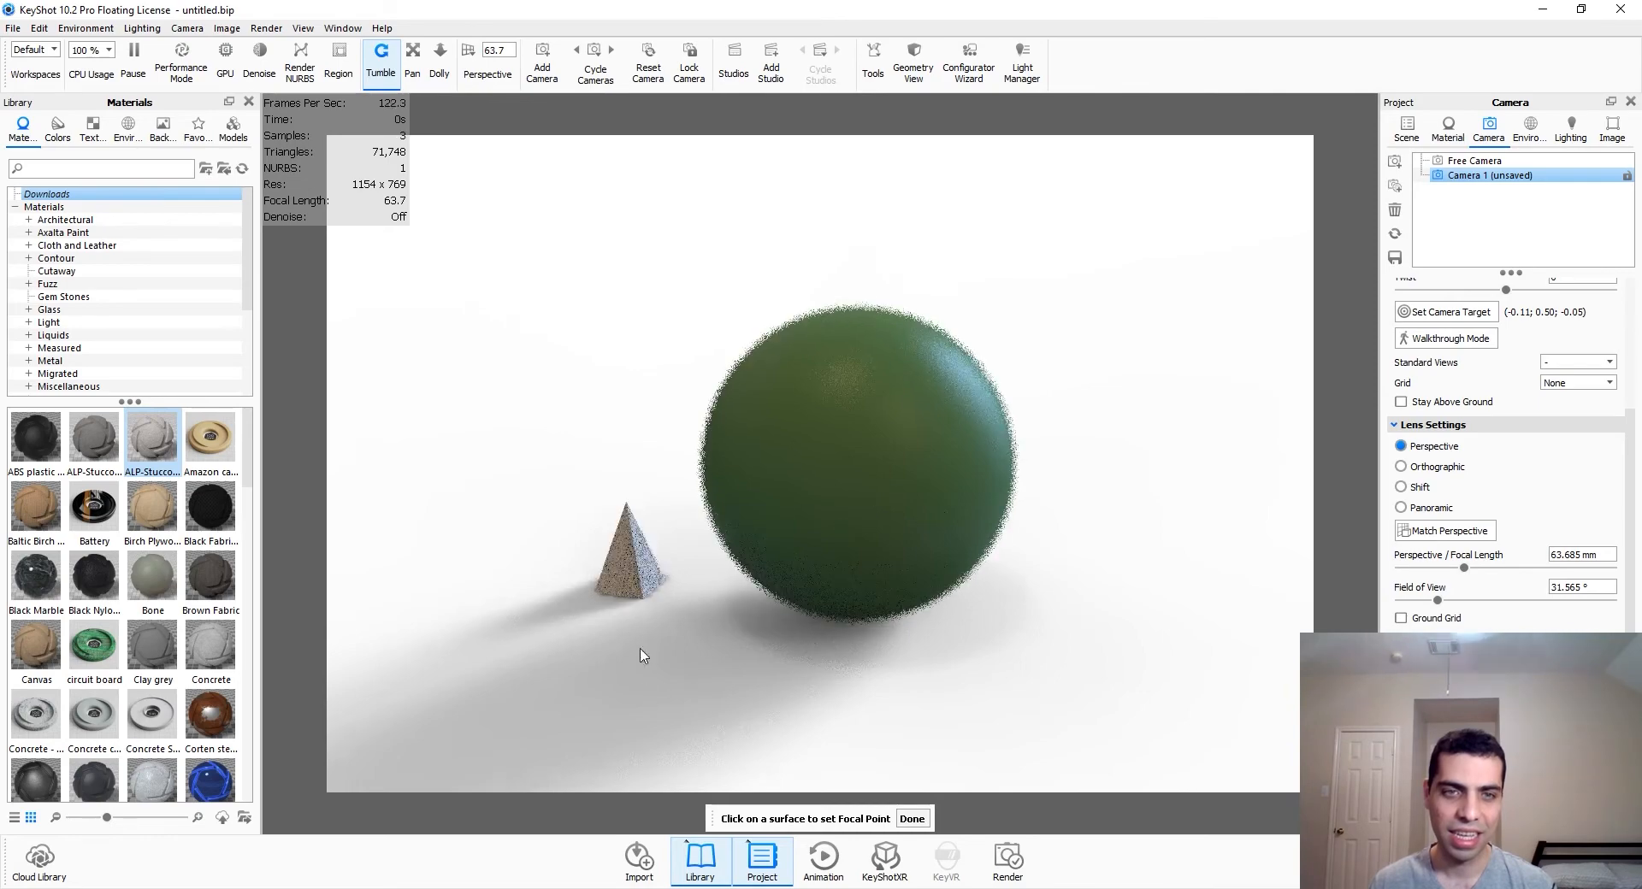
click(622, 557)
click(636, 559)
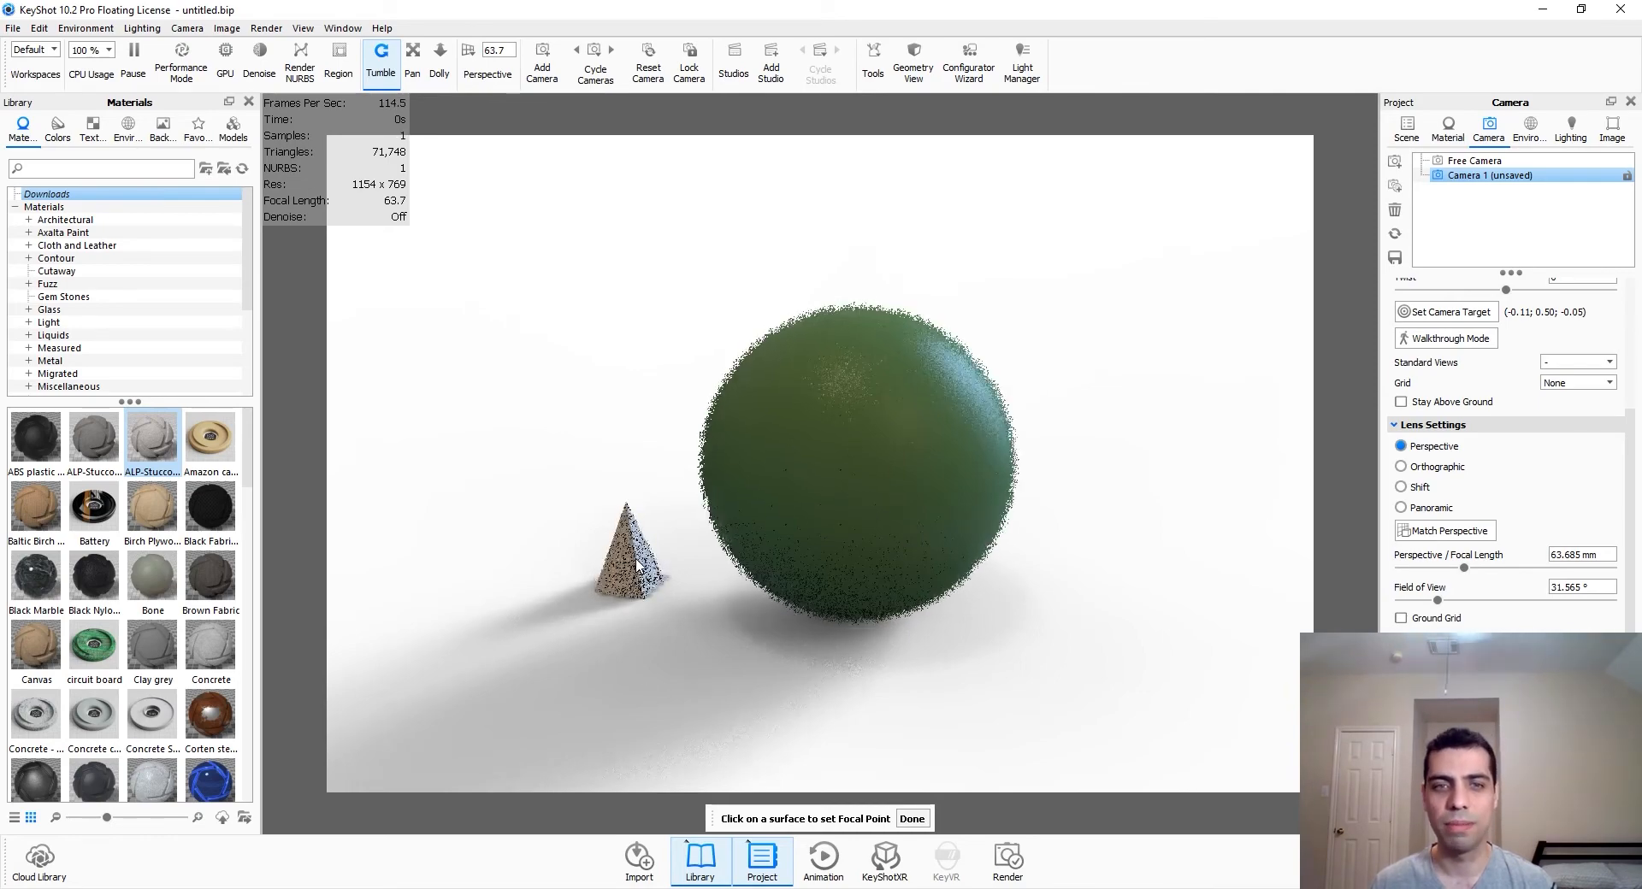
click(643, 582)
click(529, 610)
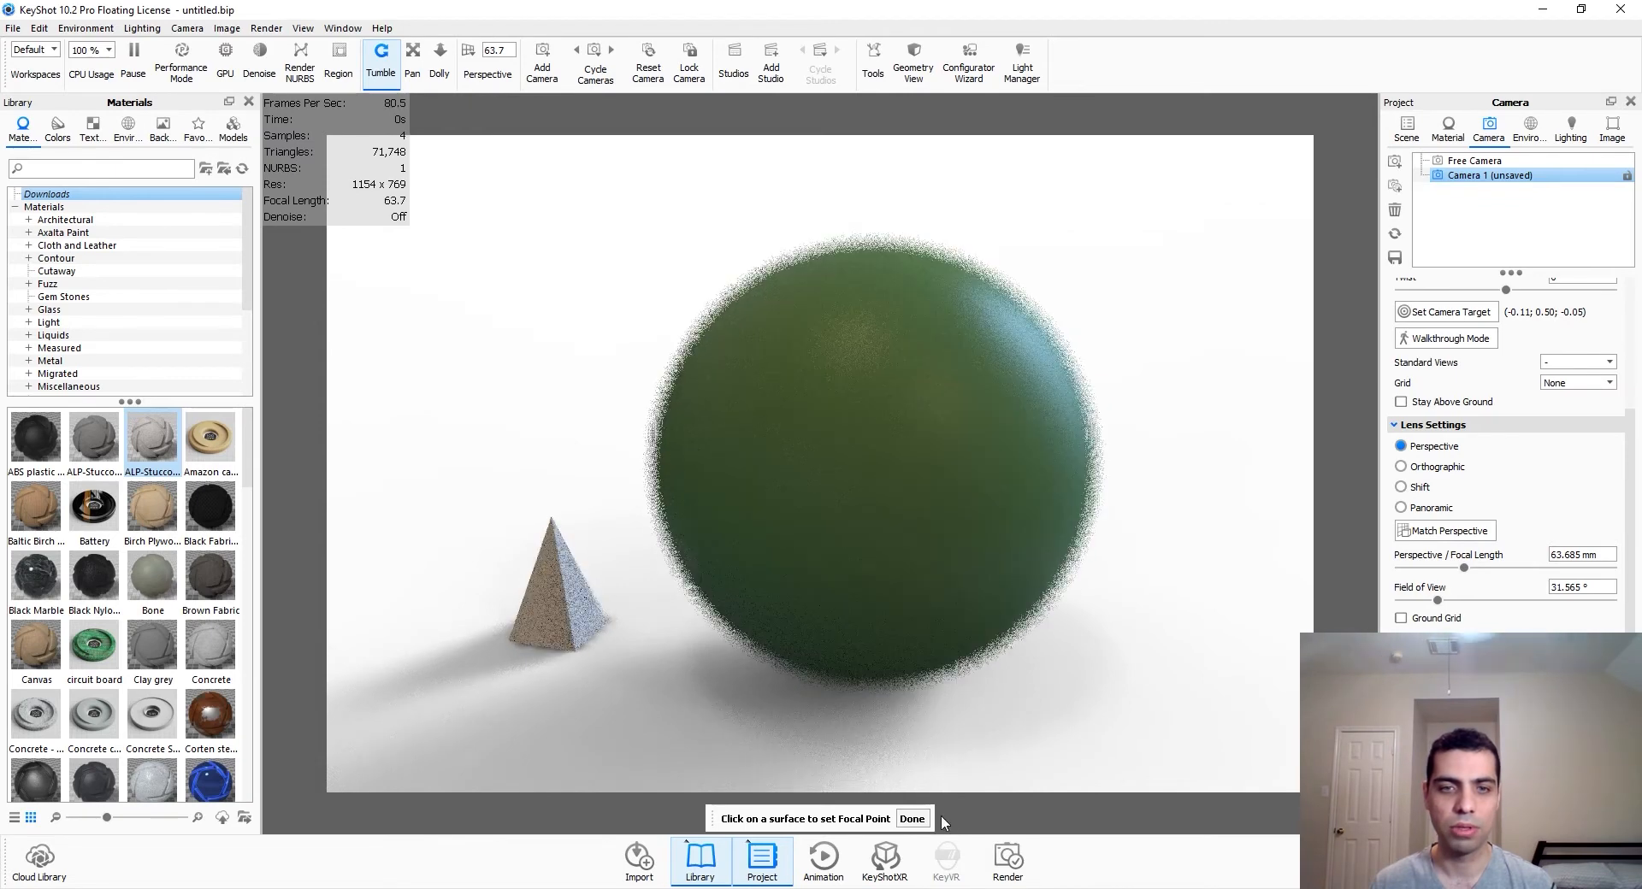
click(912, 818)
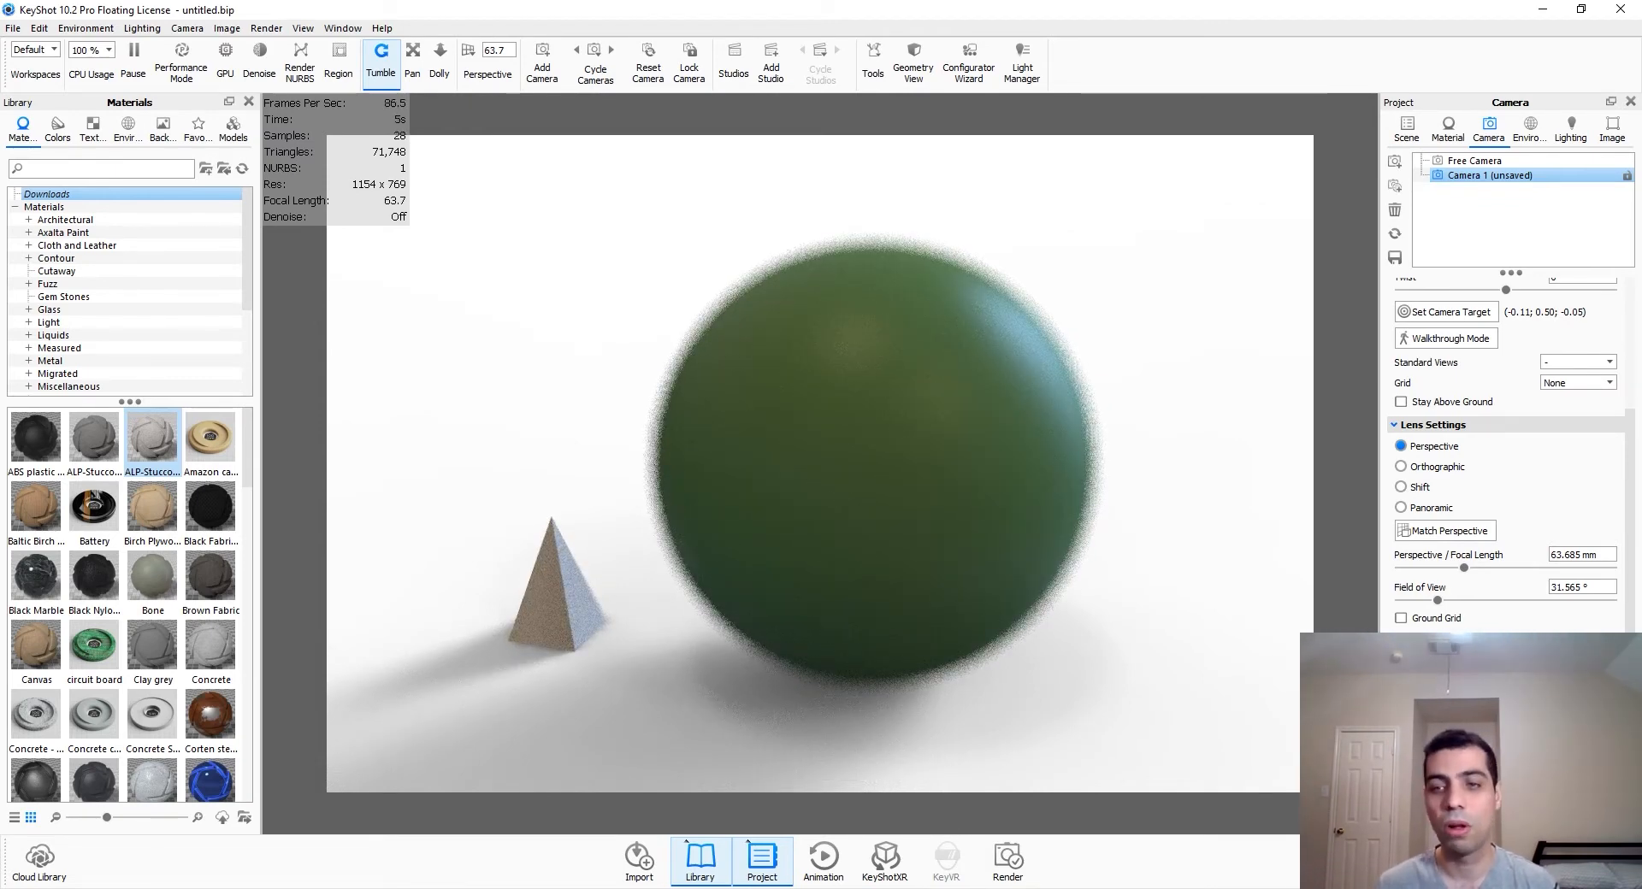
key(Return)
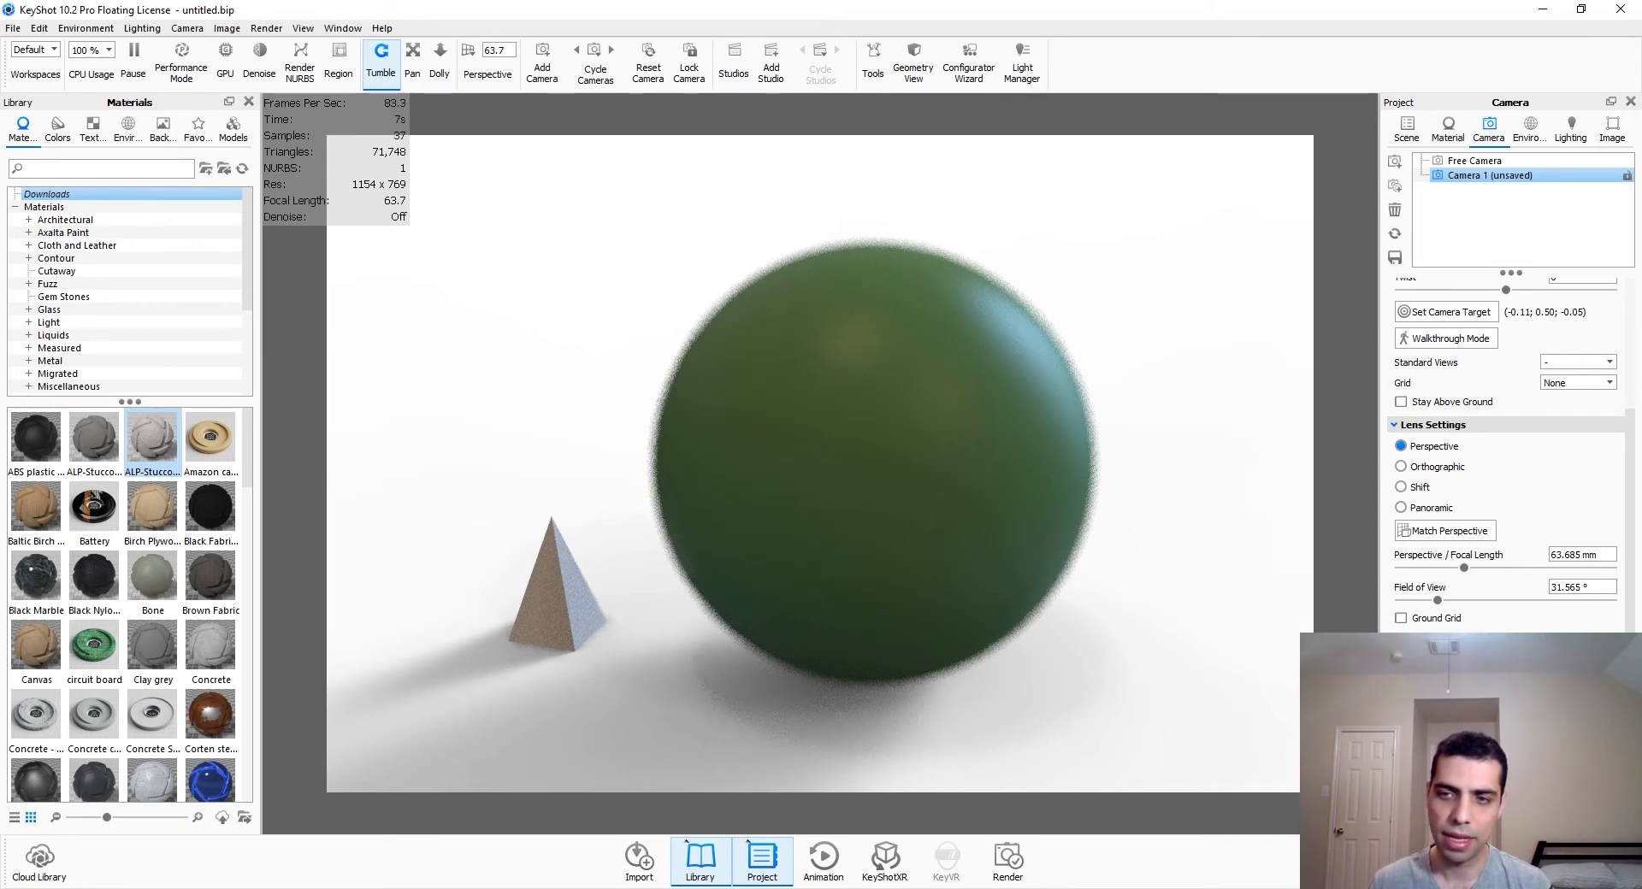
Step: Refocus near the pyramid's tip, try a much stronger depth-of-field blur, and restore the milder blur
click(1445, 711)
click(550, 534)
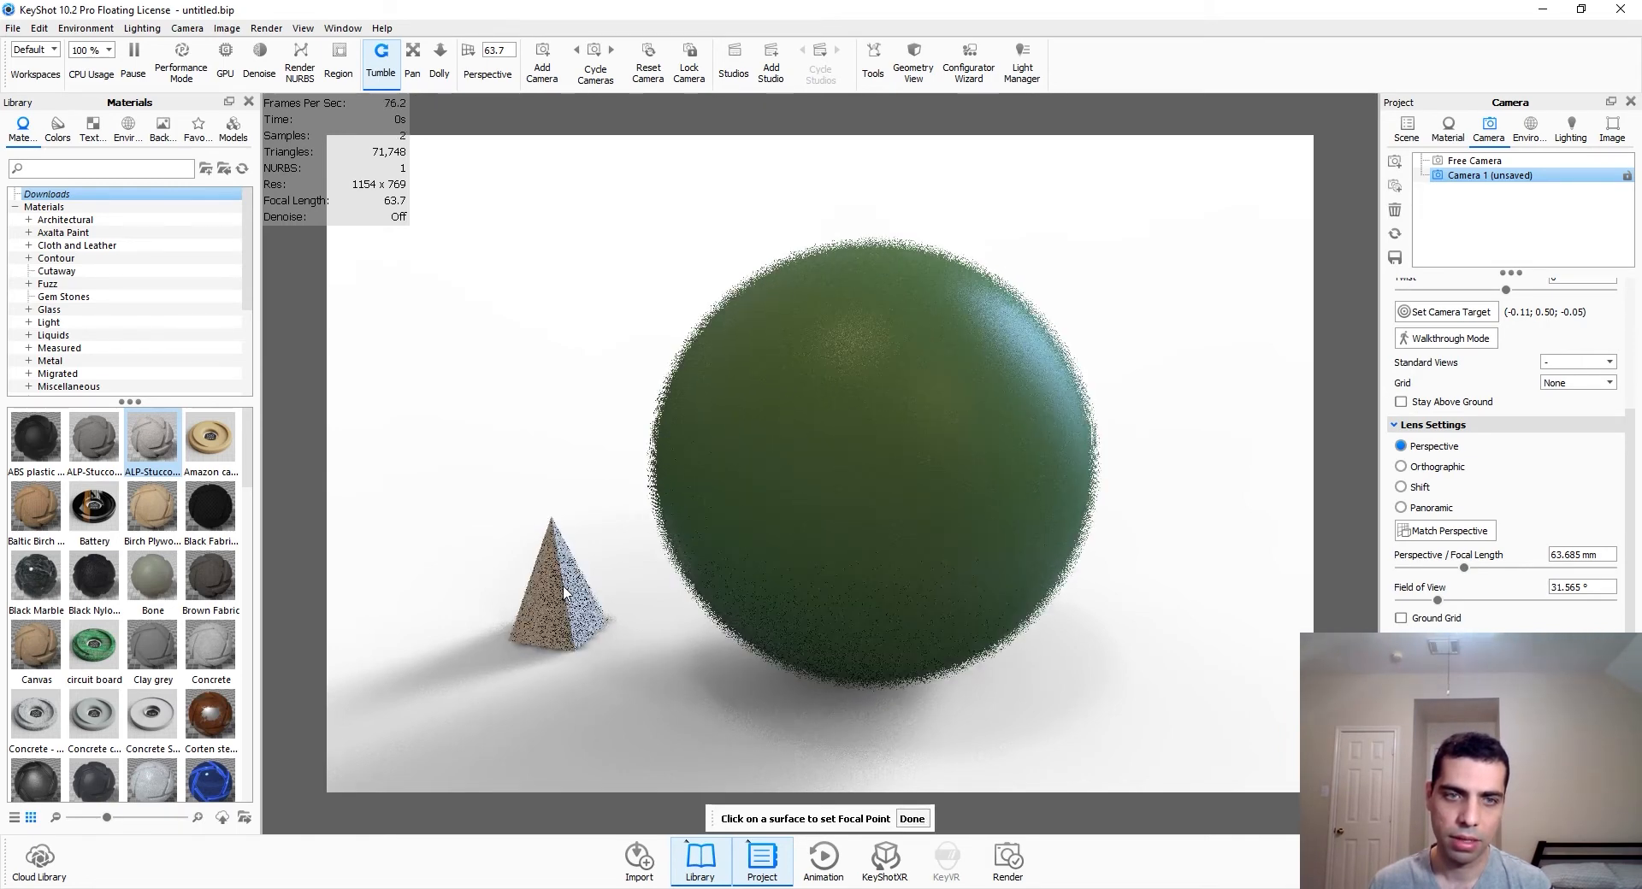
click(912, 818)
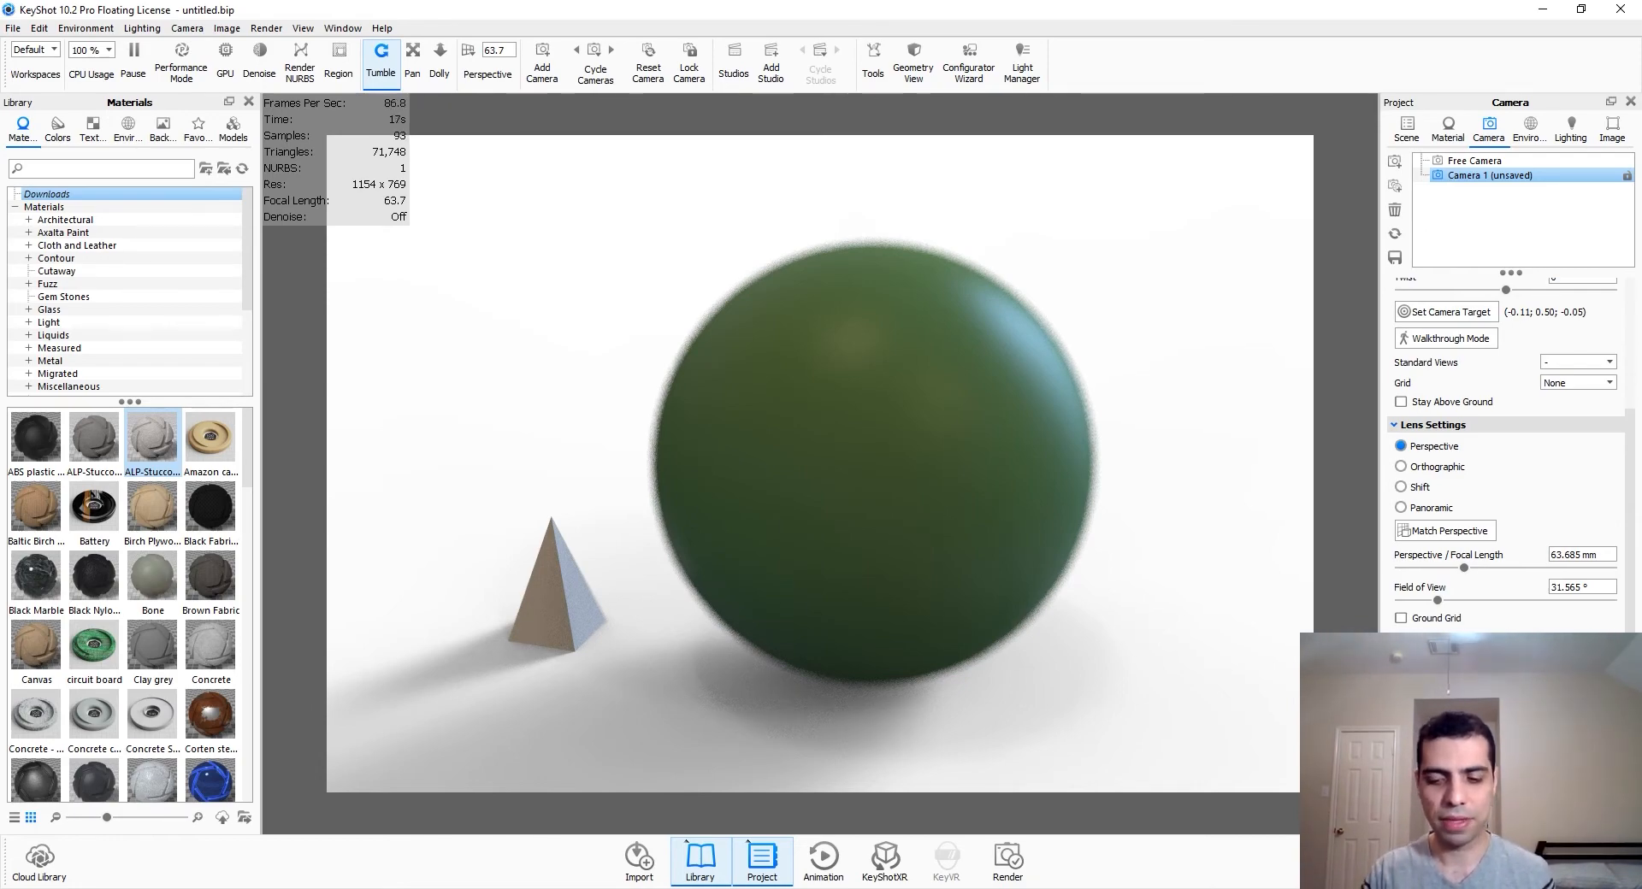
key(Return)
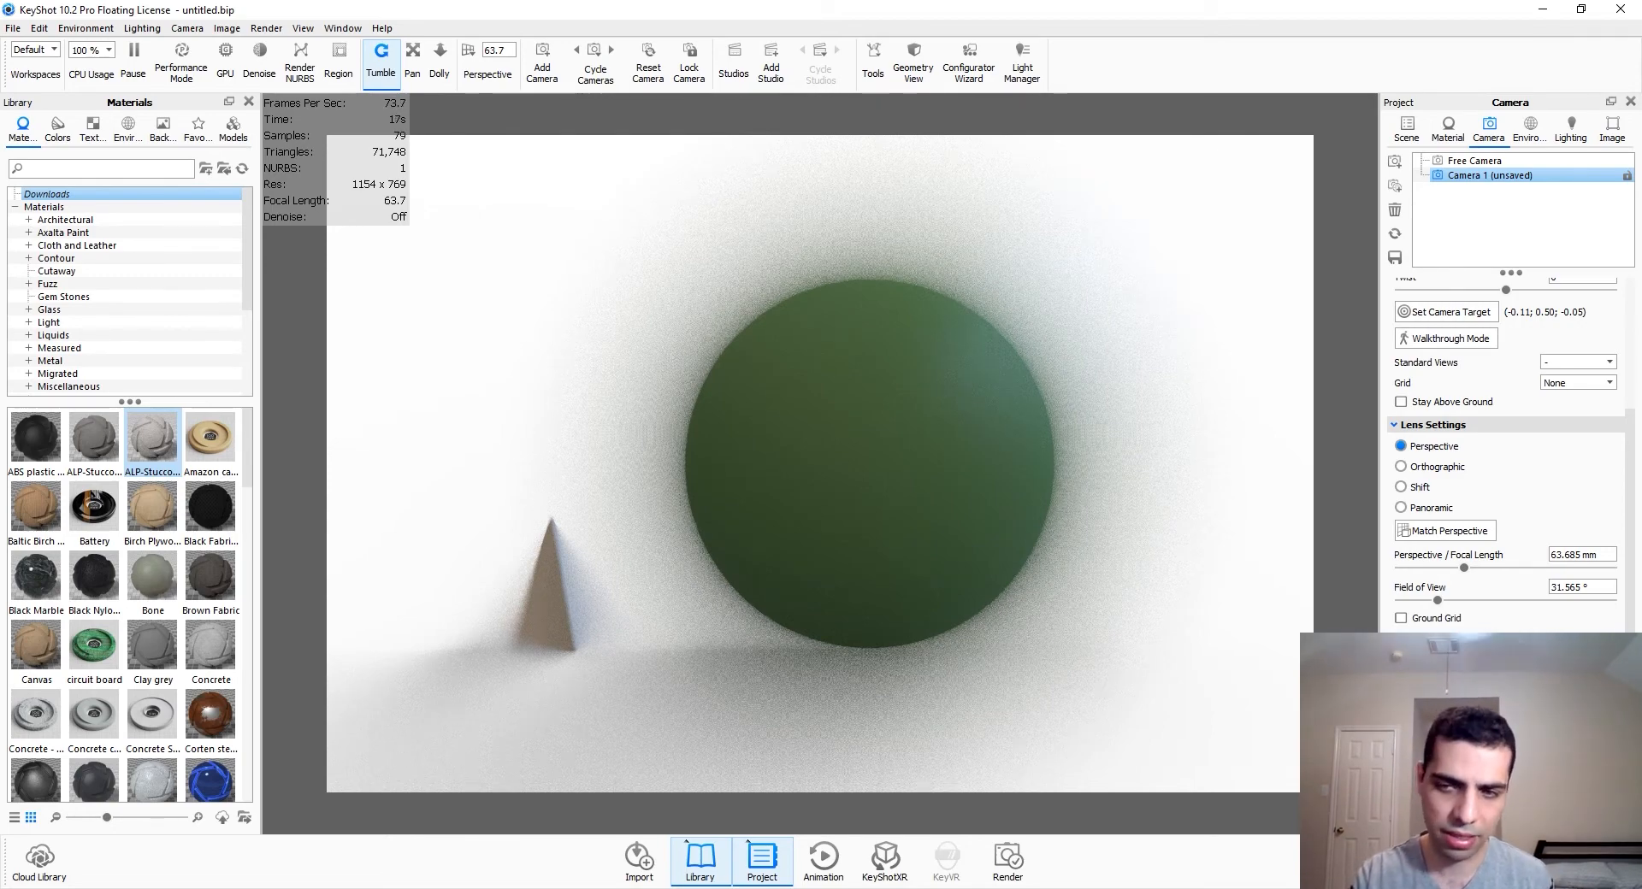
key(Return)
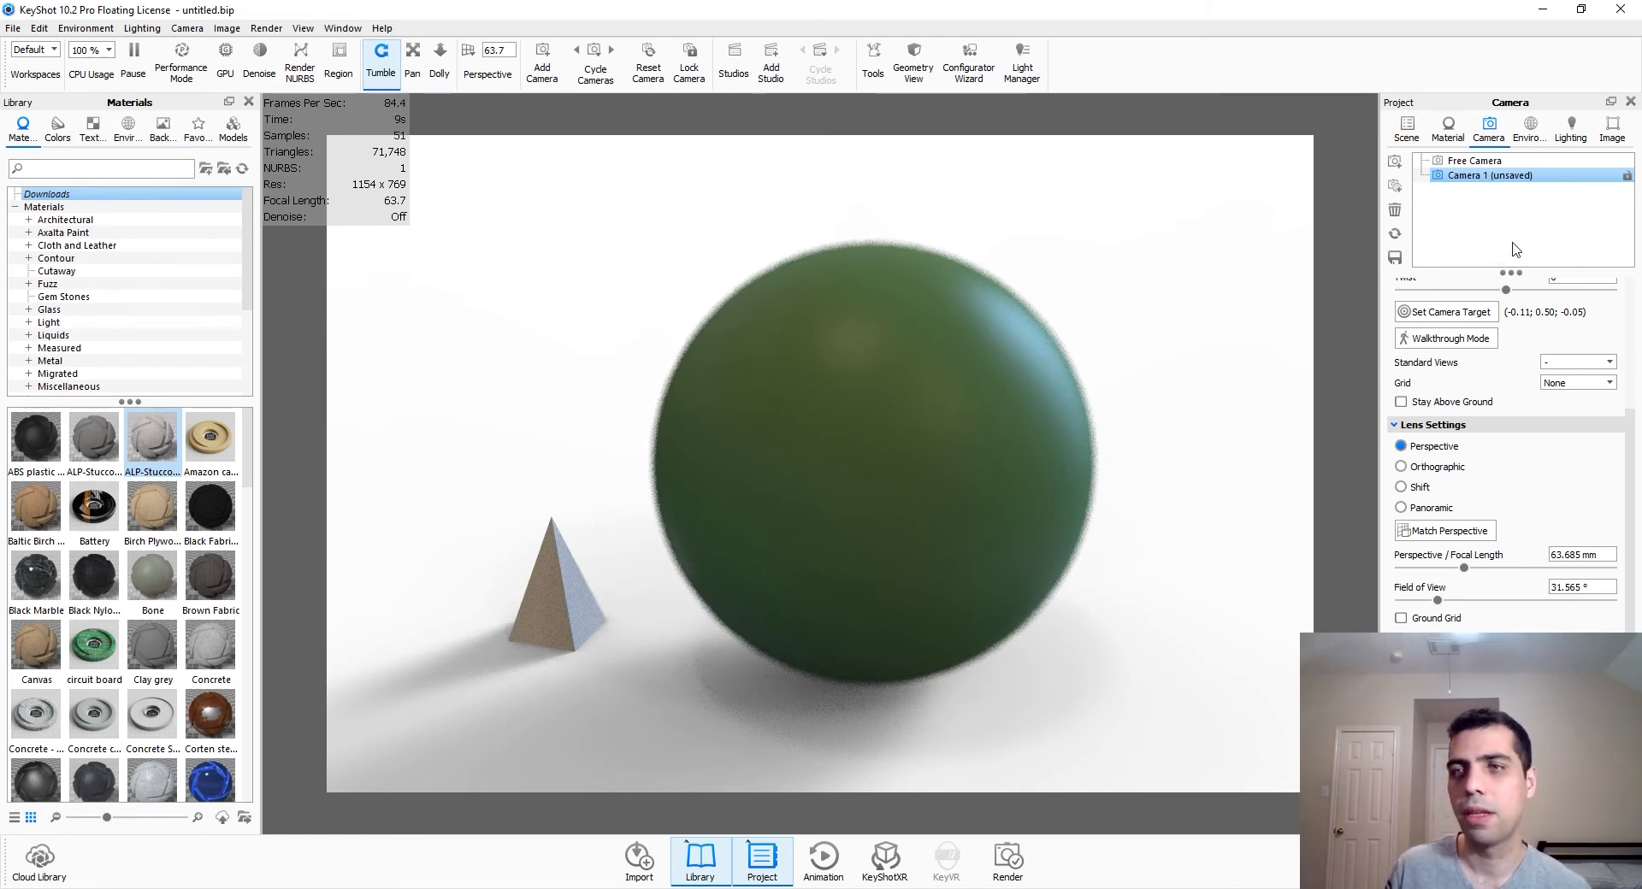
Step: Save the current framing and lens settings as a second camera and switch back to Camera 1
scroll(1598, 368, up, 4)
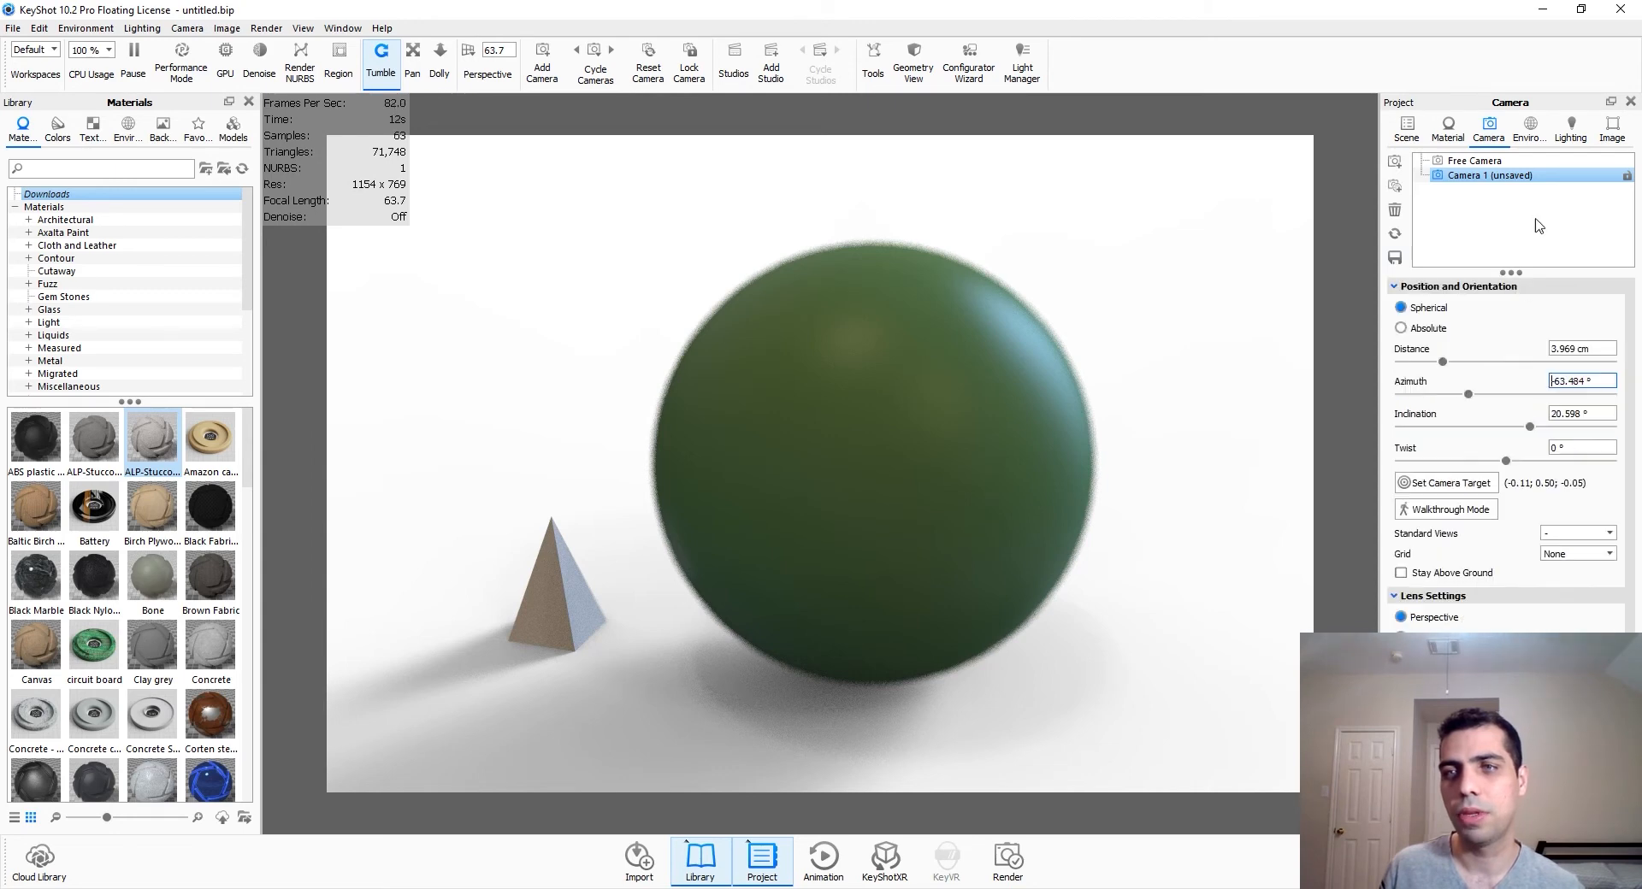
scroll(1526, 645, down, 4)
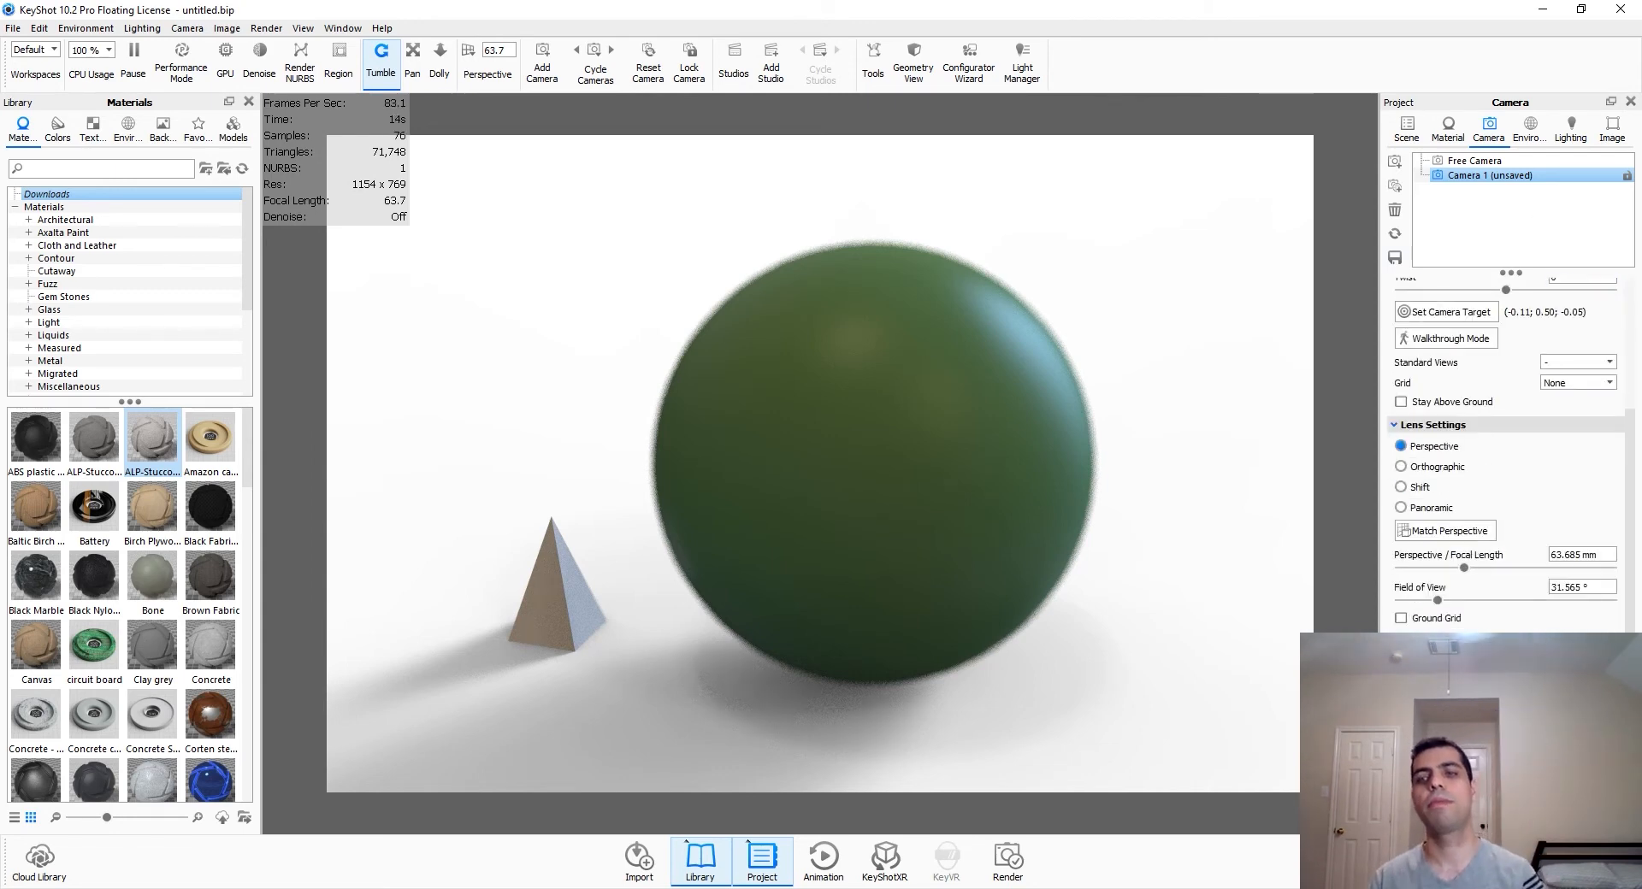
scroll(1608, 582, up, 4)
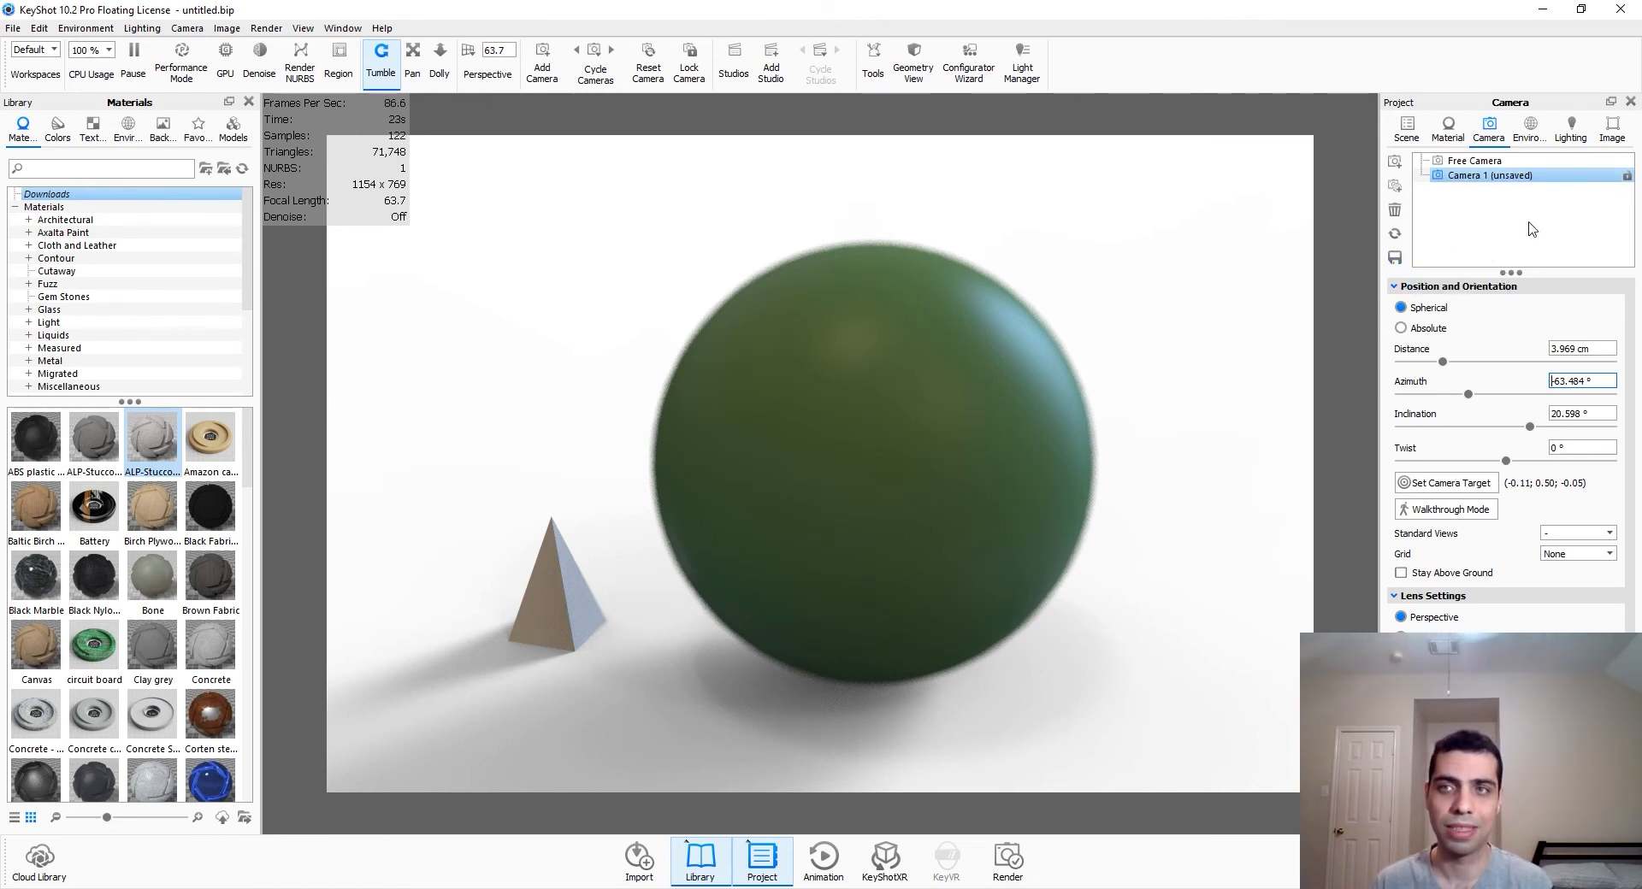
click(1496, 161)
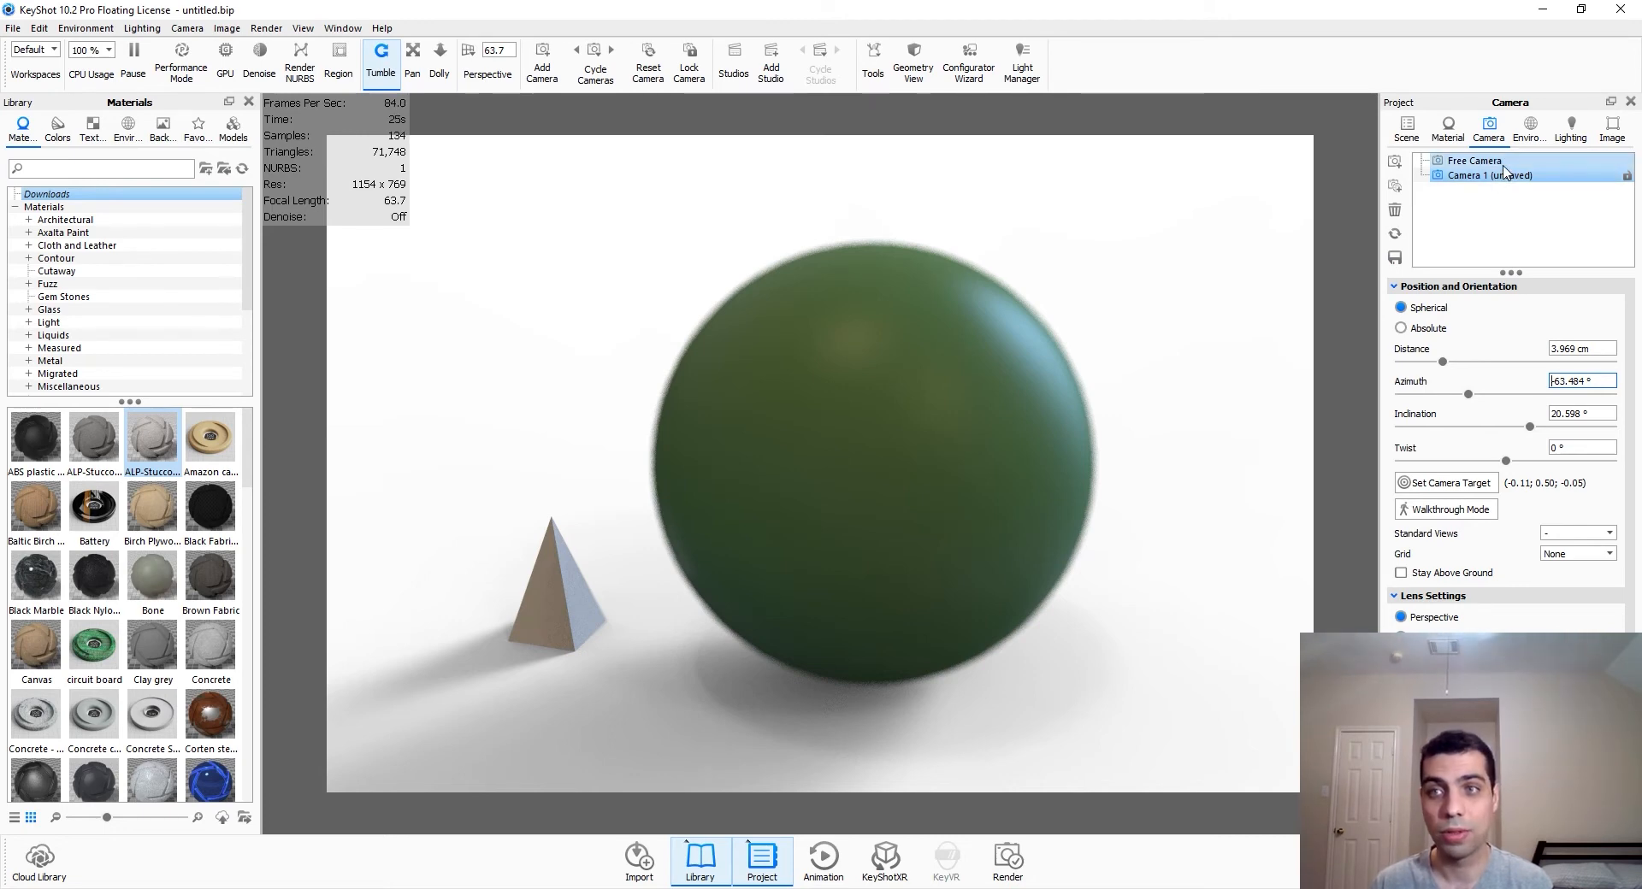
click(1395, 258)
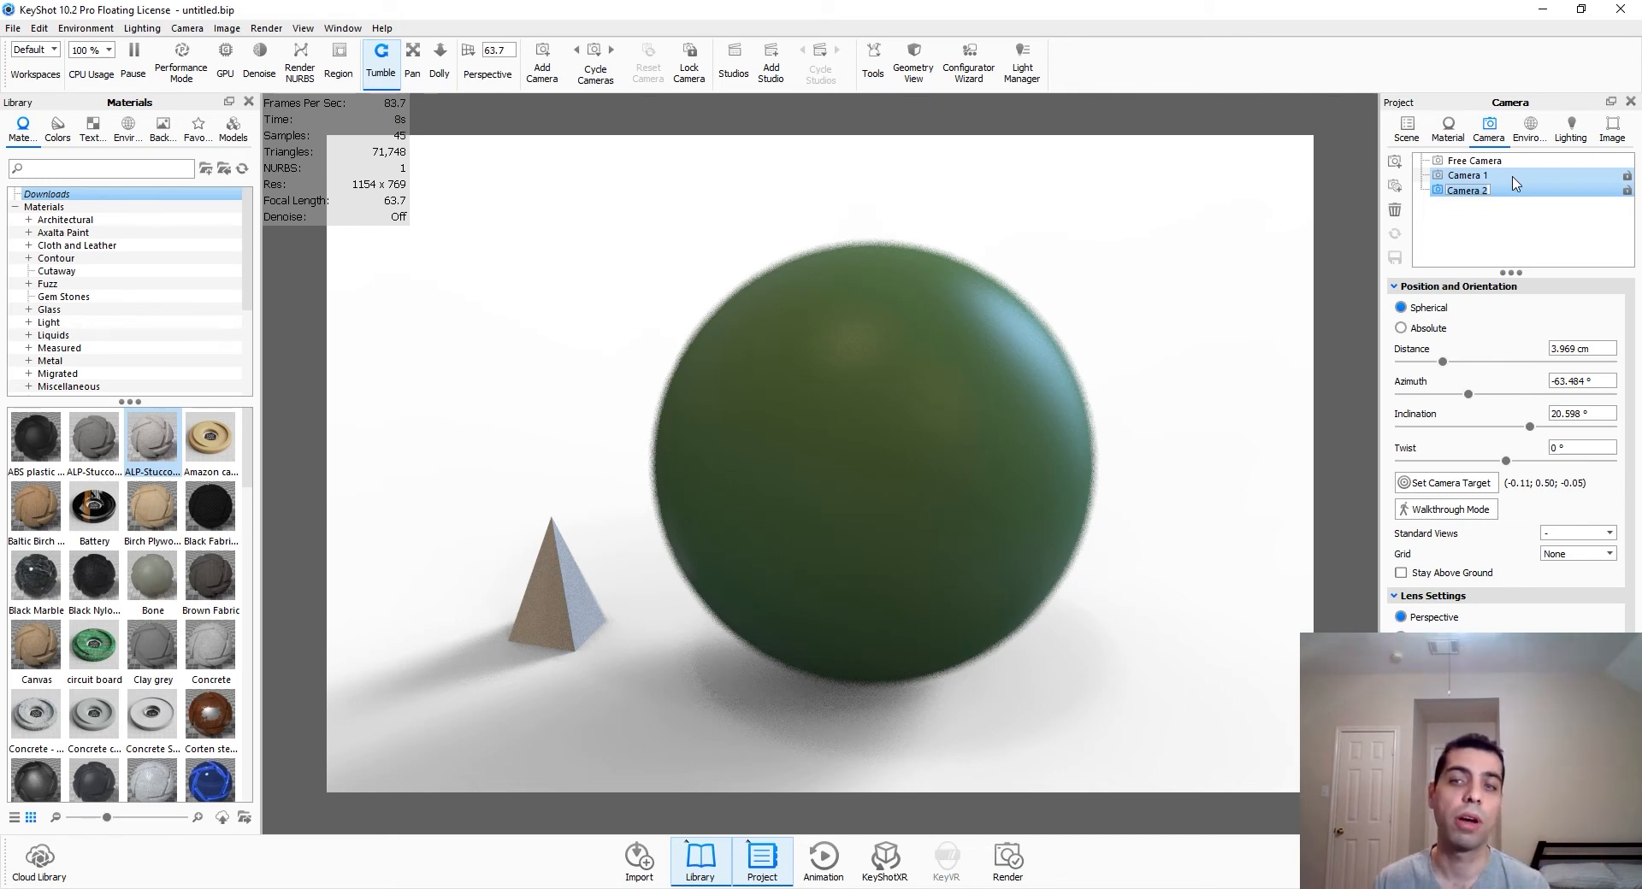
click(1512, 177)
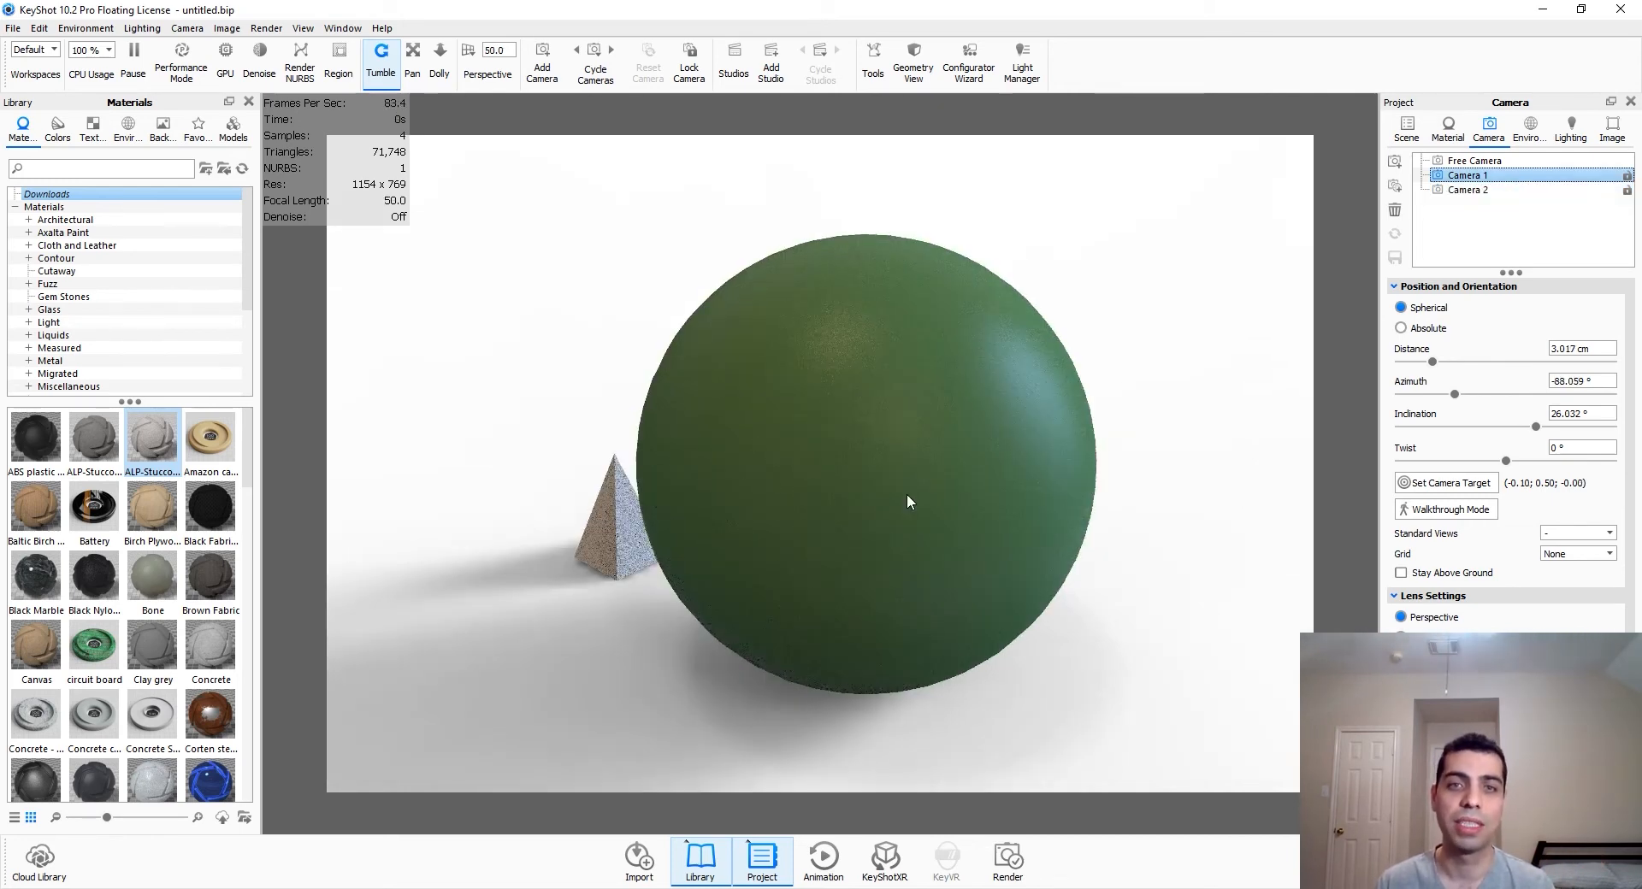
Step: Orbit Camera 1 slightly around the sphere and pyramid and open the environment settings
mouse_move(1016, 530)
mouse_down()
mouse_move(973, 534)
mouse_move(1003, 534)
mouse_up()
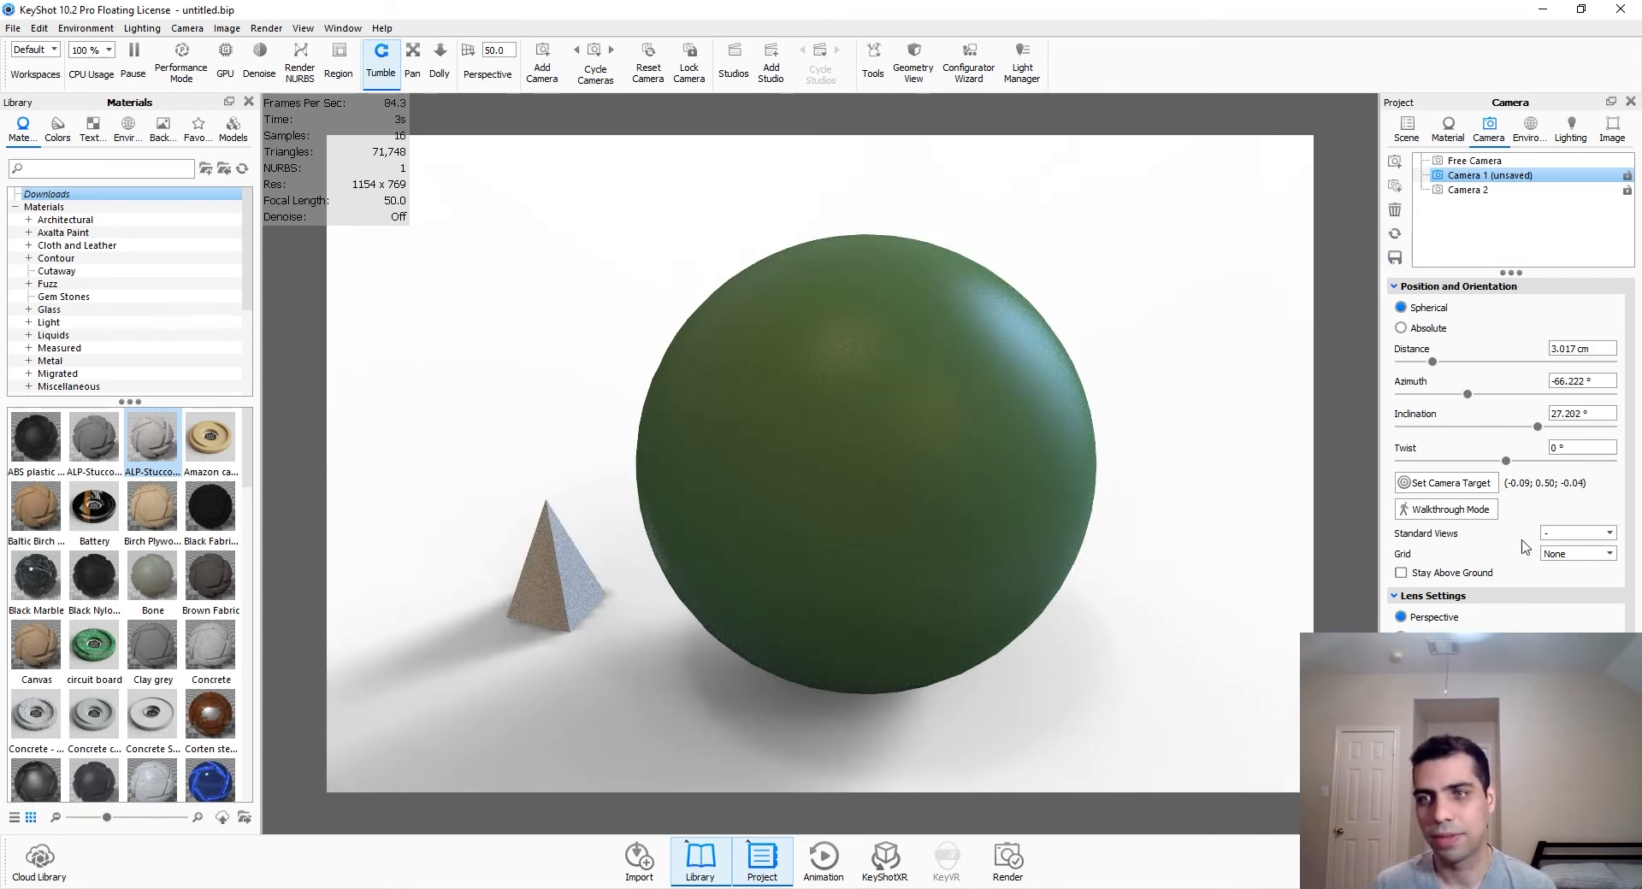
click(1529, 129)
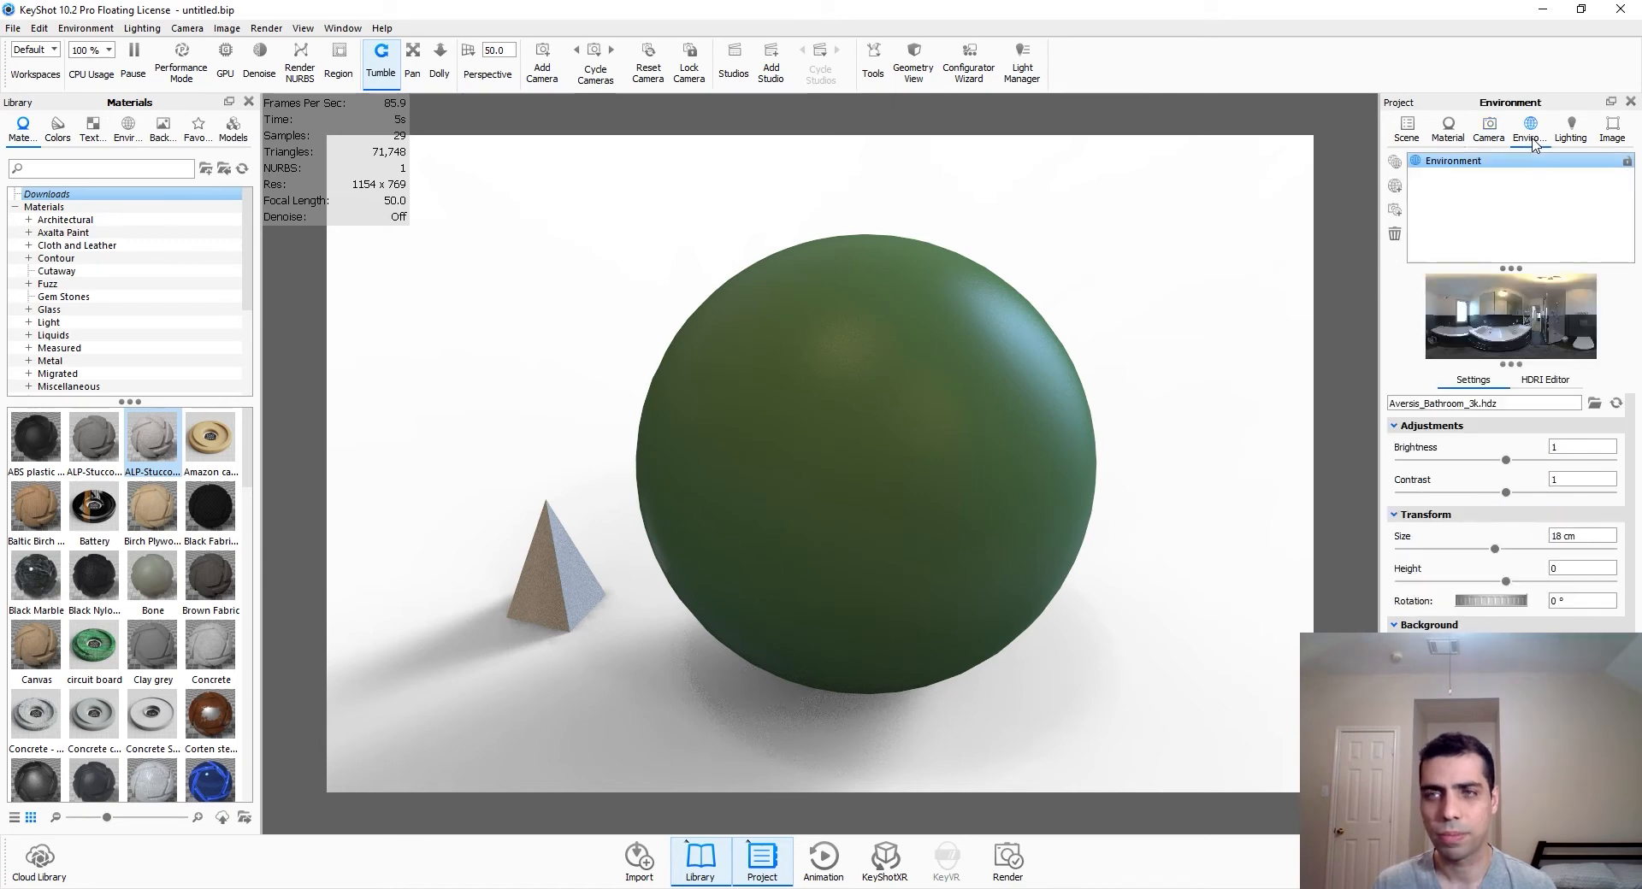
scroll(1586, 506, down, 1)
scroll(1586, 506, up, 1)
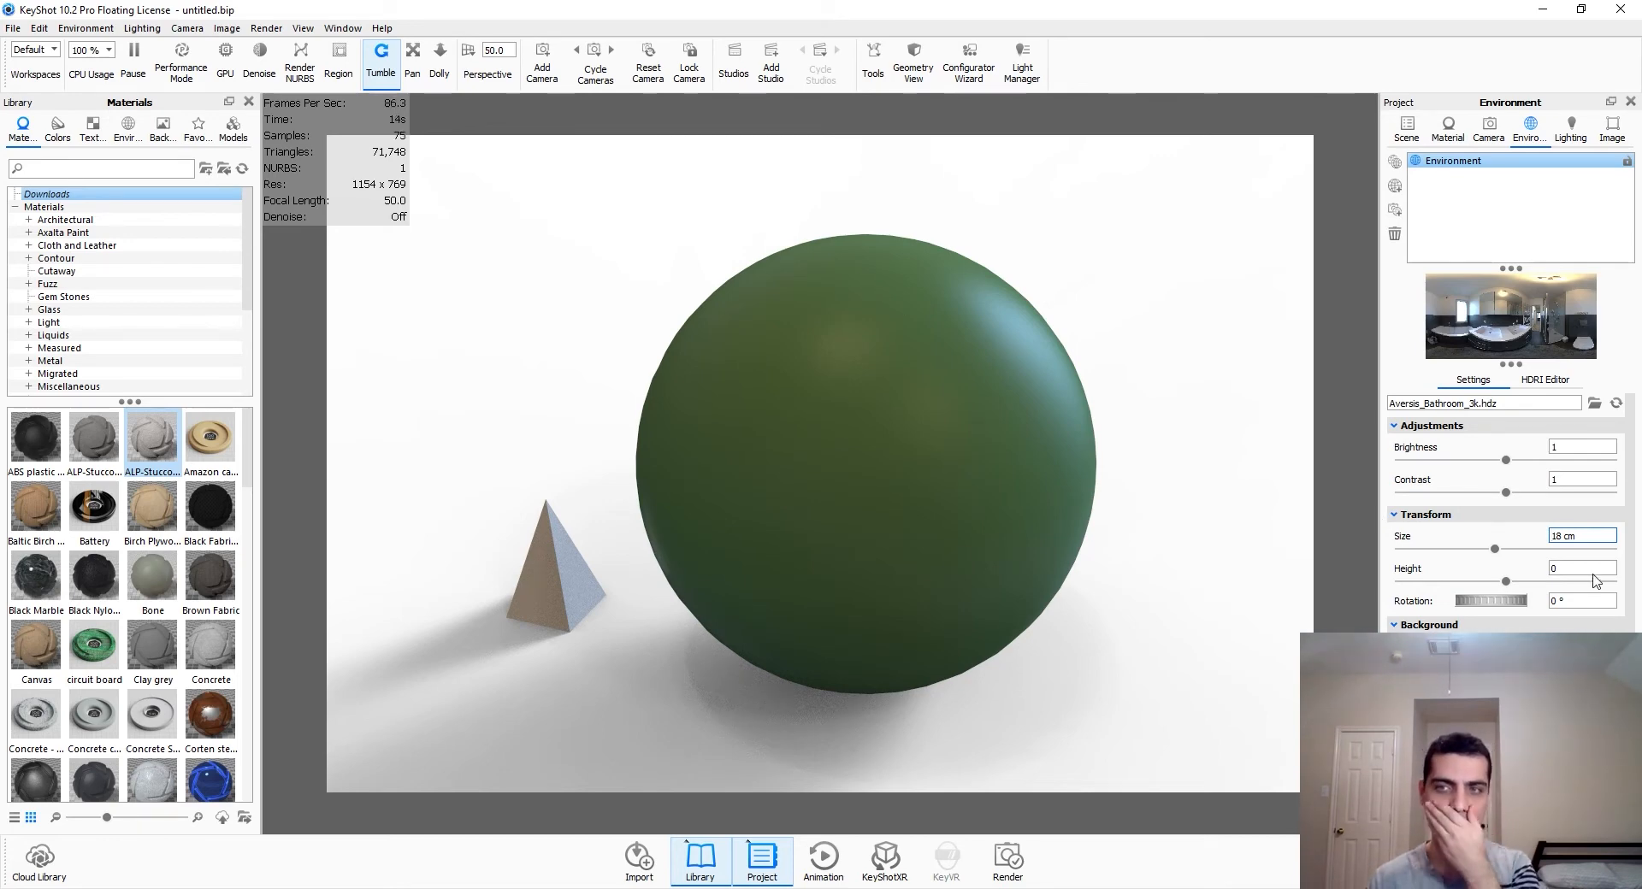
Step: Try a different environment brightness and a contrast of 2, resetting each to 1
drag(1505, 460, 1556, 462)
double_click(1569, 446)
text(1)
key(Return)
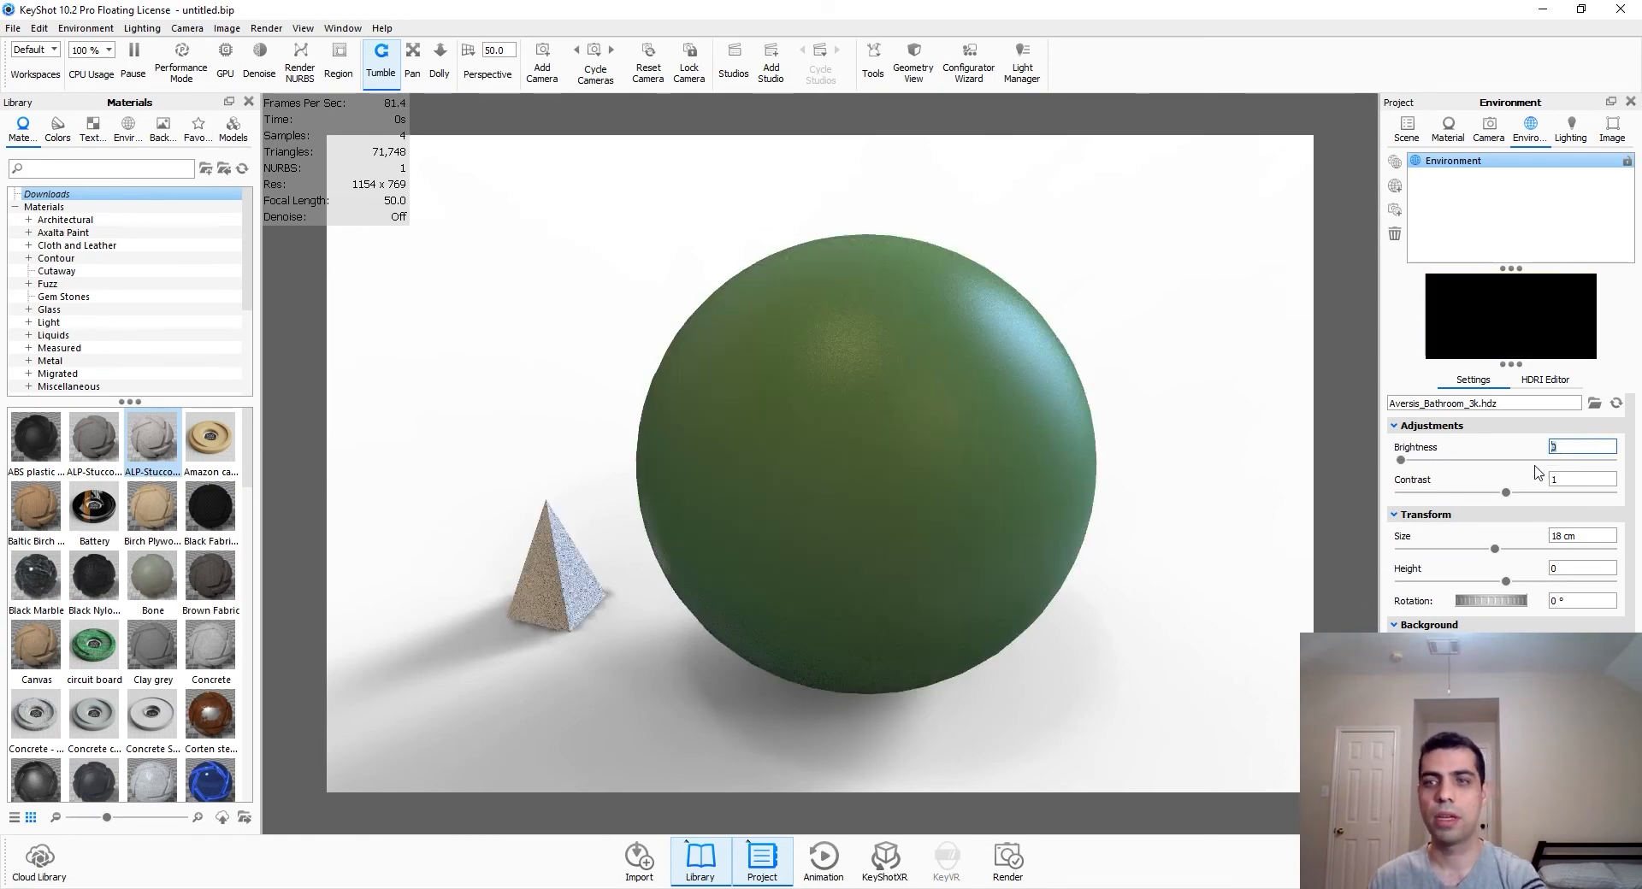
drag(1506, 492, 1619, 492)
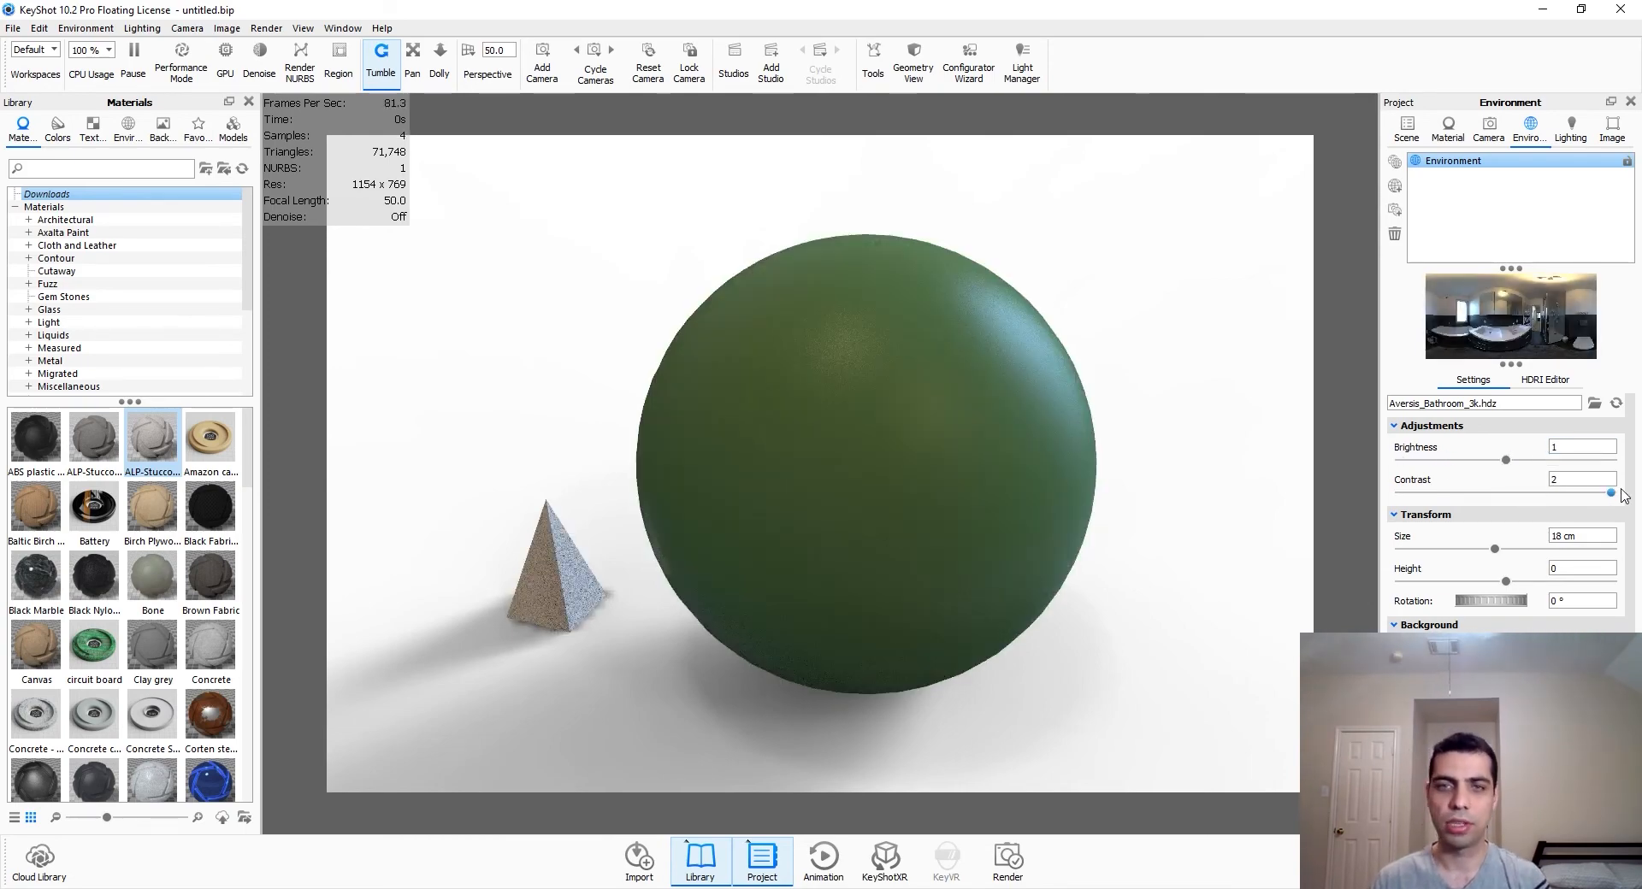
double_click(1612, 482)
text(1)
key(Return)
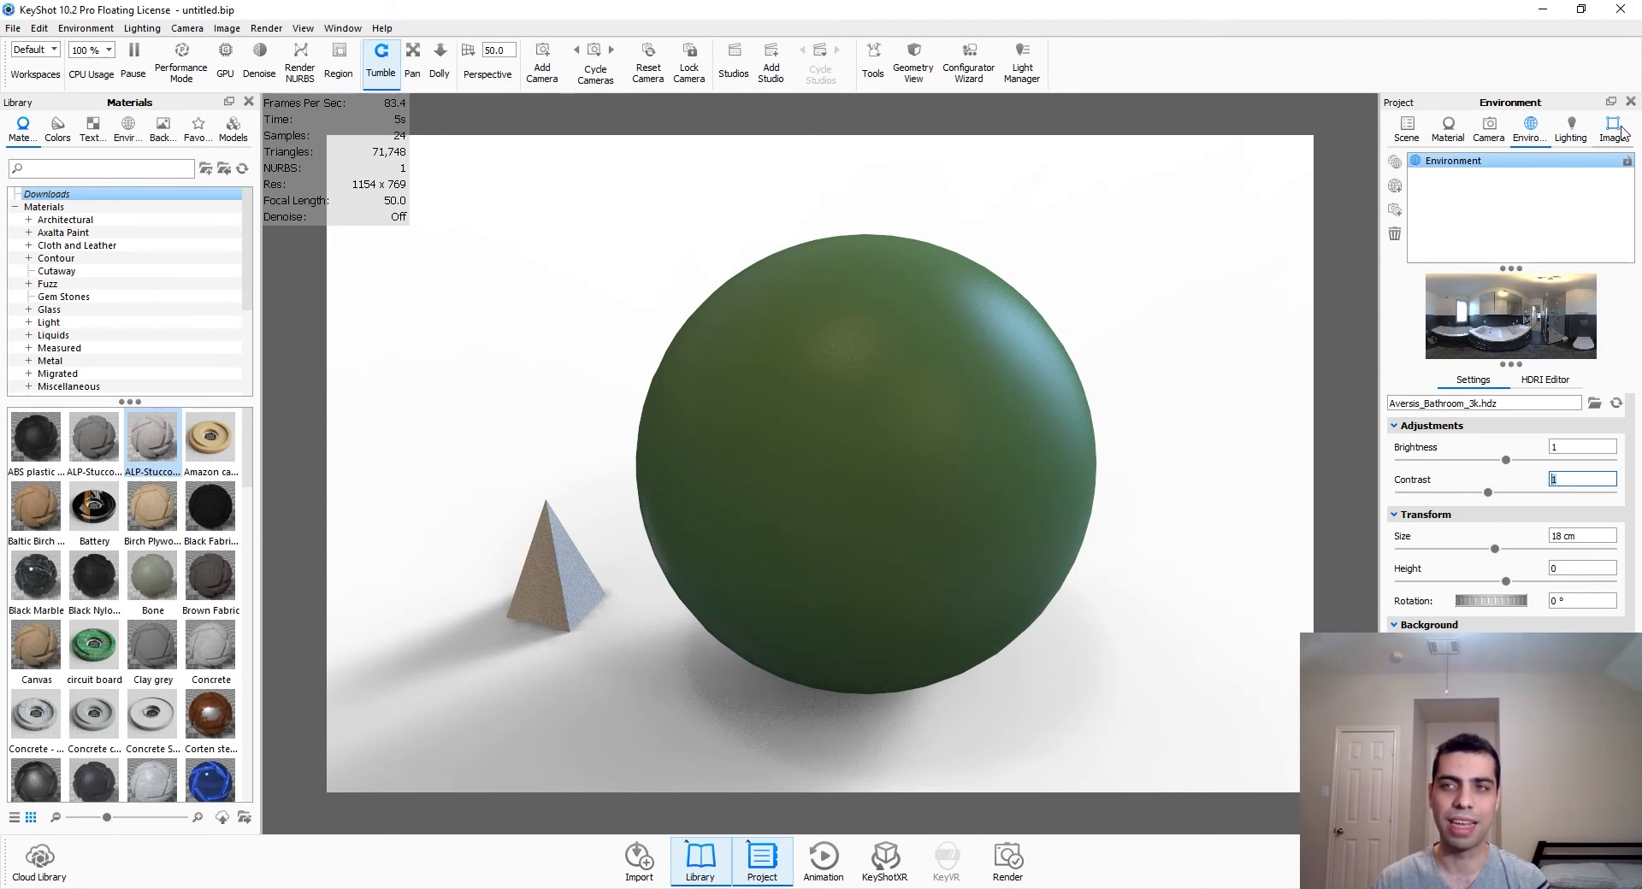
Step: Enlarge the environment size to about 37.9 cm and inspect the scene from farther away
drag(1496, 550, 1608, 554)
scroll(850, 624, up, 2)
scroll(851, 622, down, 8)
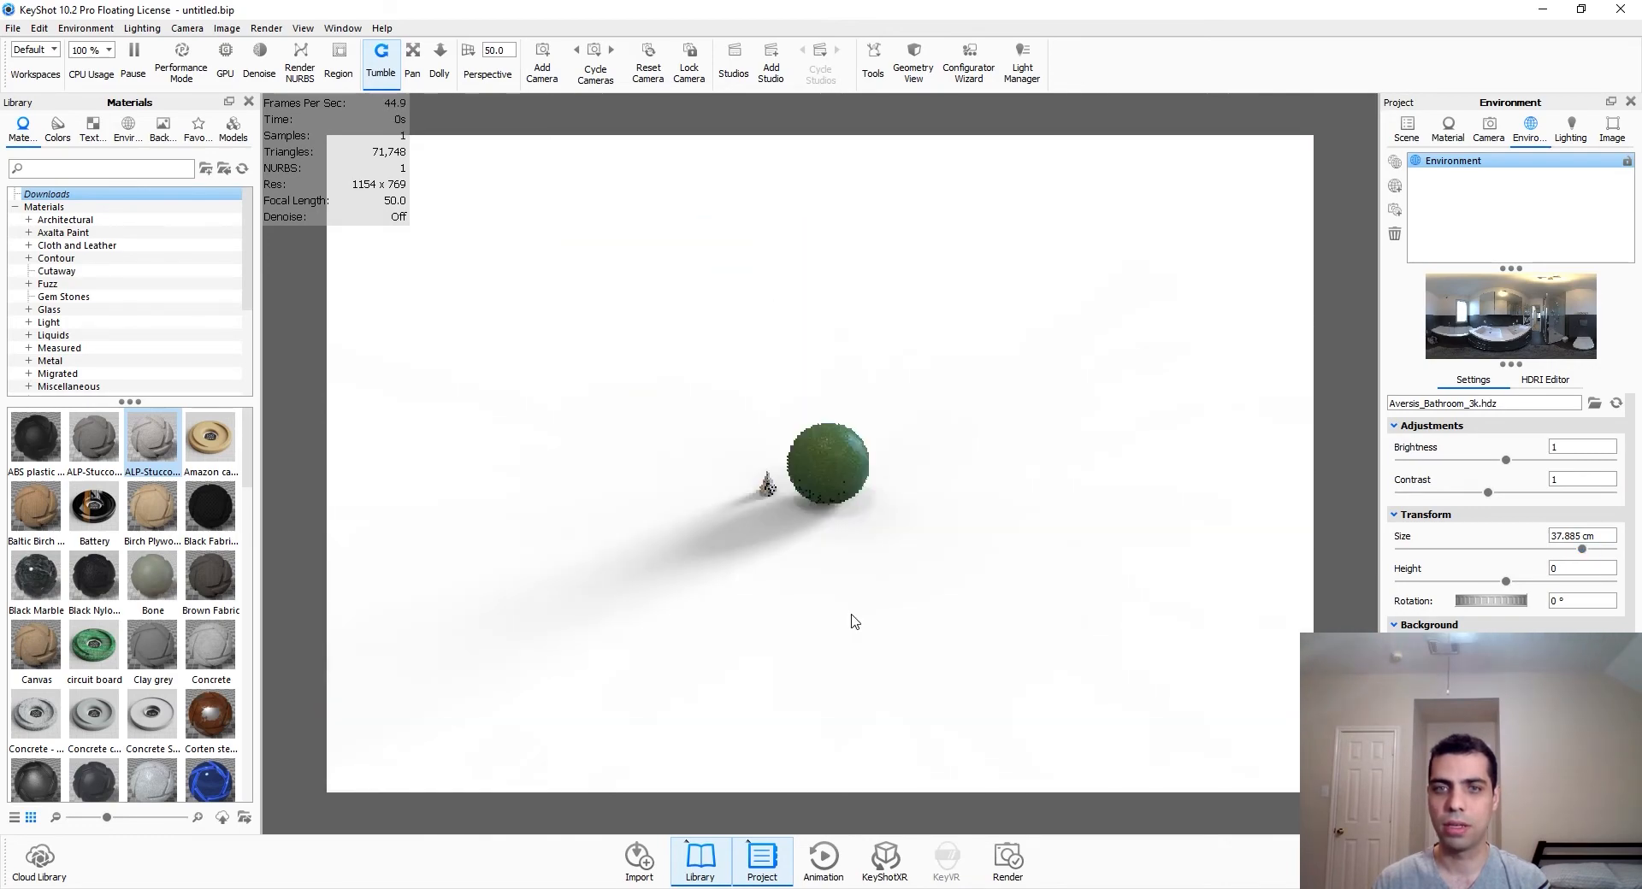
scroll(851, 623, down, 6)
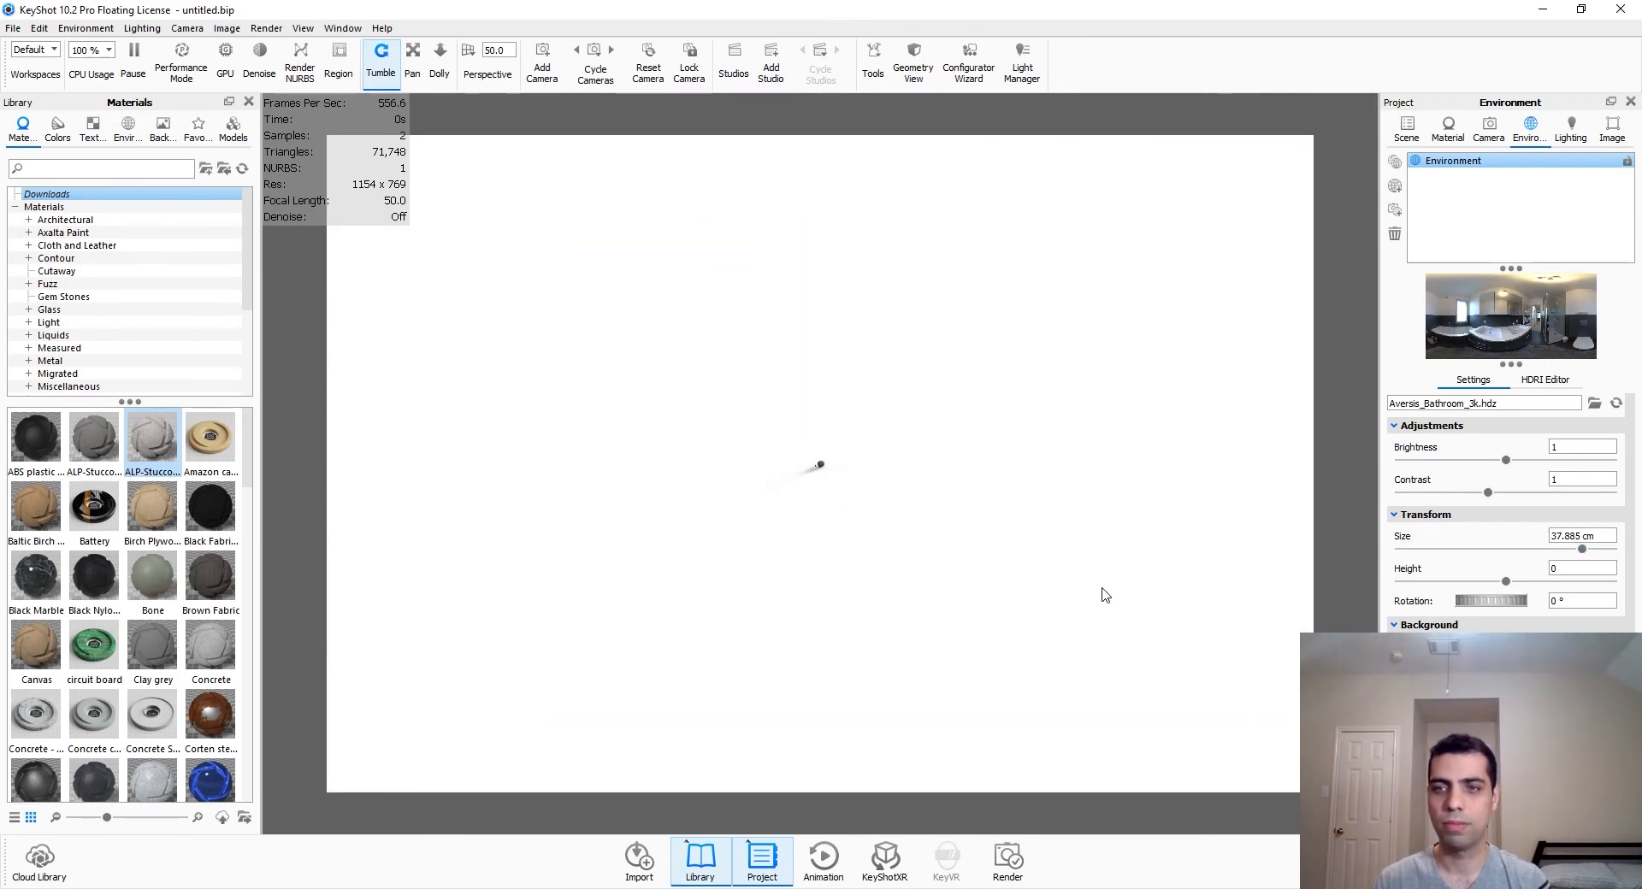
Step: Show the lighting environment as the background and reduce its size to about 13.5 cm
drag(1581, 549, 1464, 551)
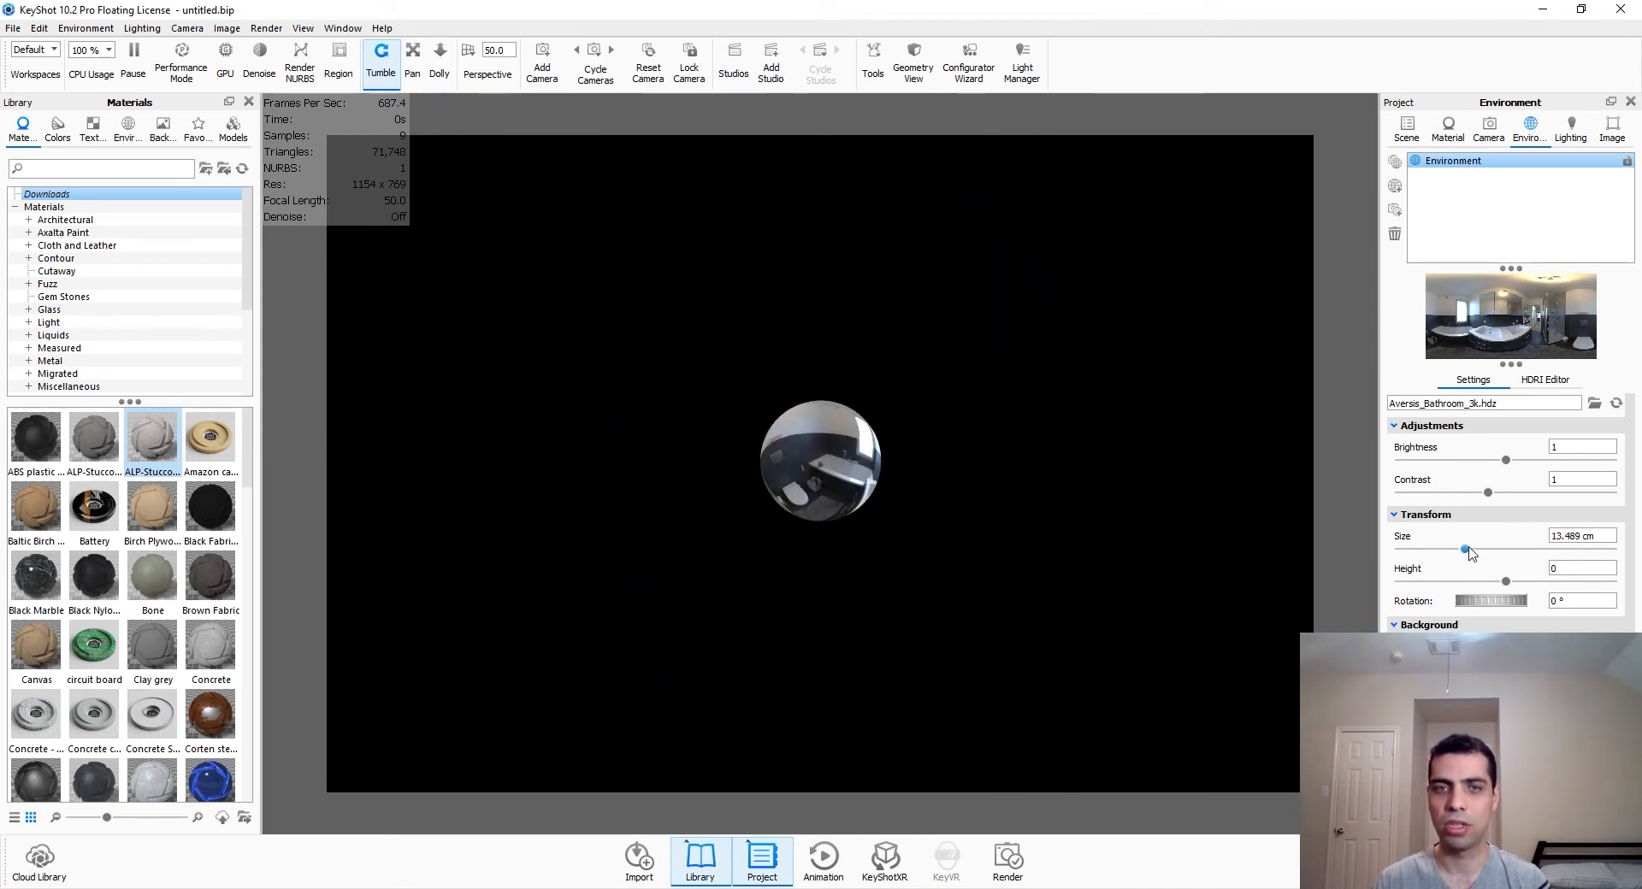
scroll(819, 459, up, 6)
scroll(821, 459, up, 8)
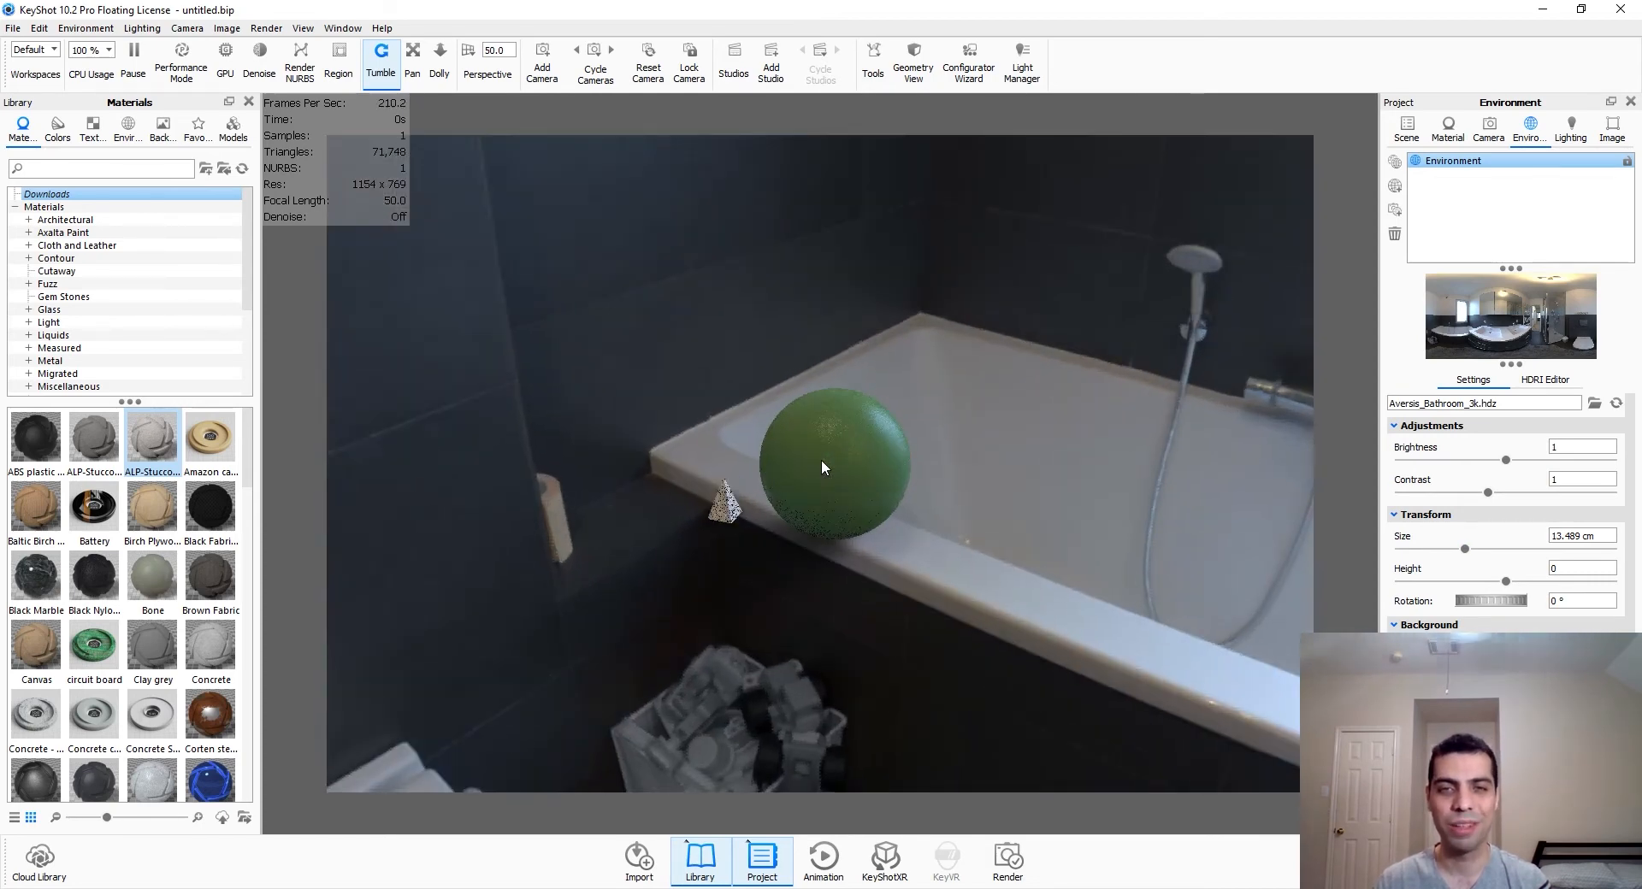
scroll(821, 460, up, 4)
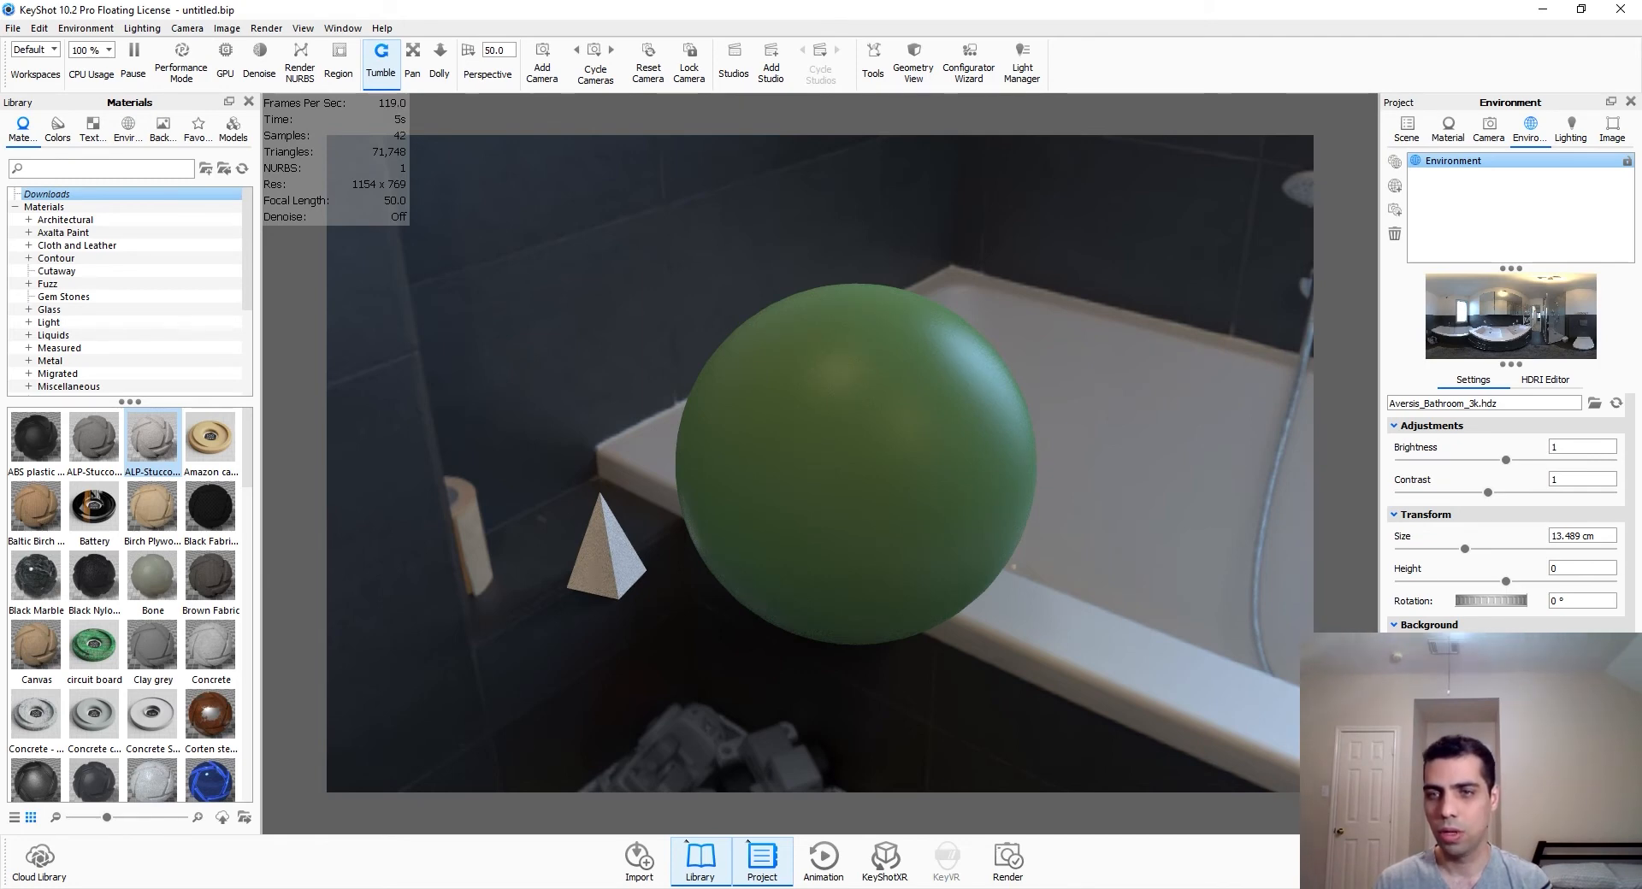
scroll(1199, 539, up, 2)
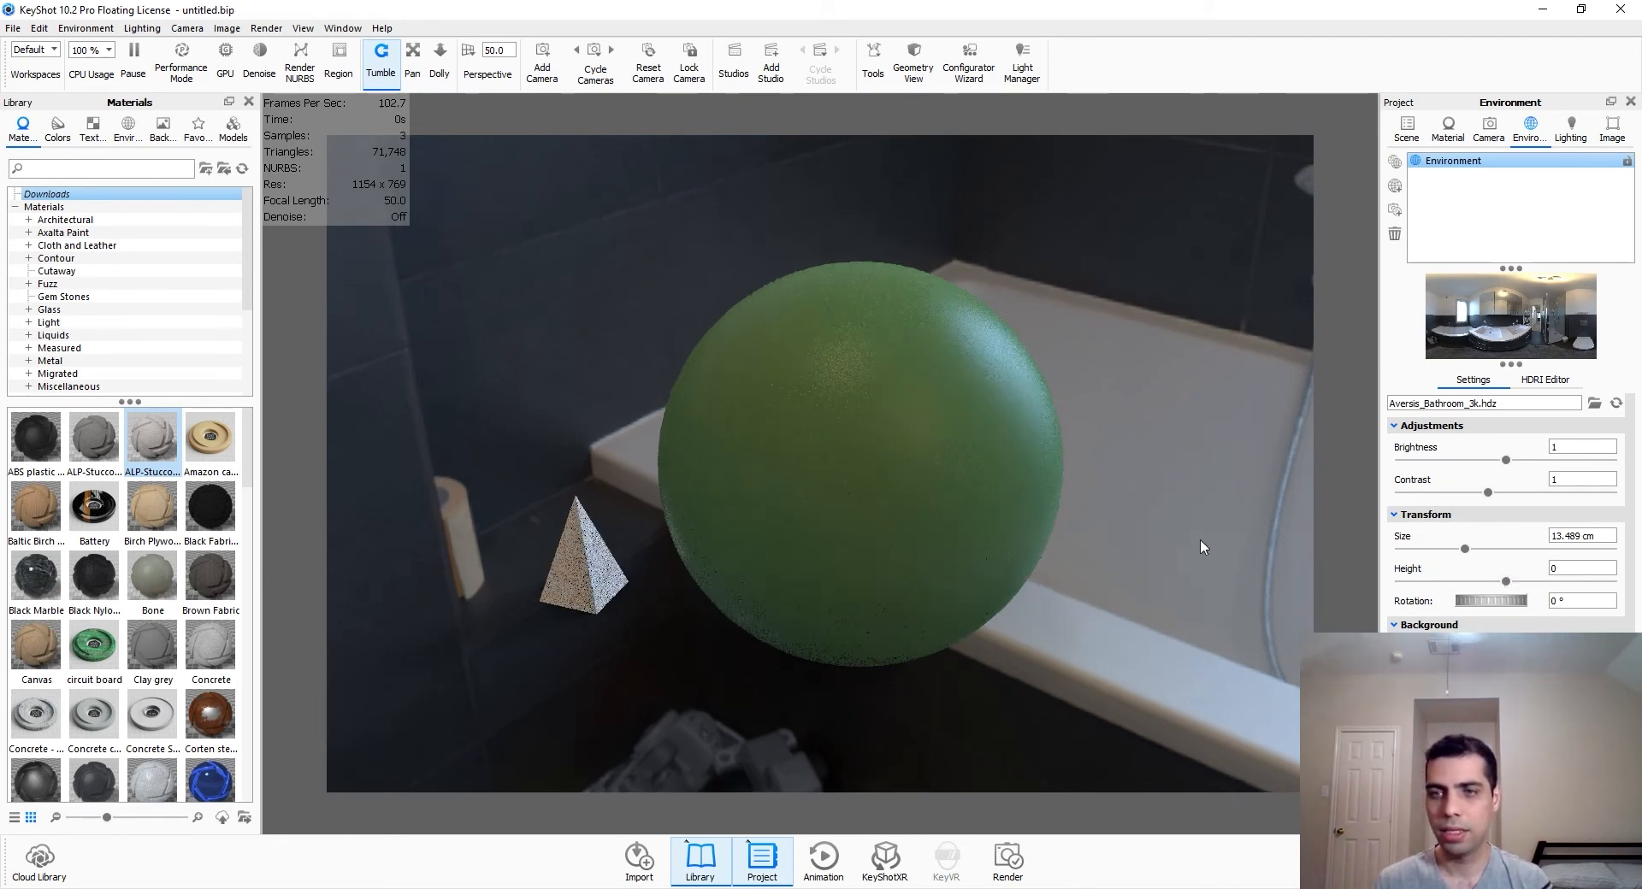
Step: Raise the environment height to 0.02 and check how the sphere sits in the bathroom scene
scroll(1103, 590, down, 10)
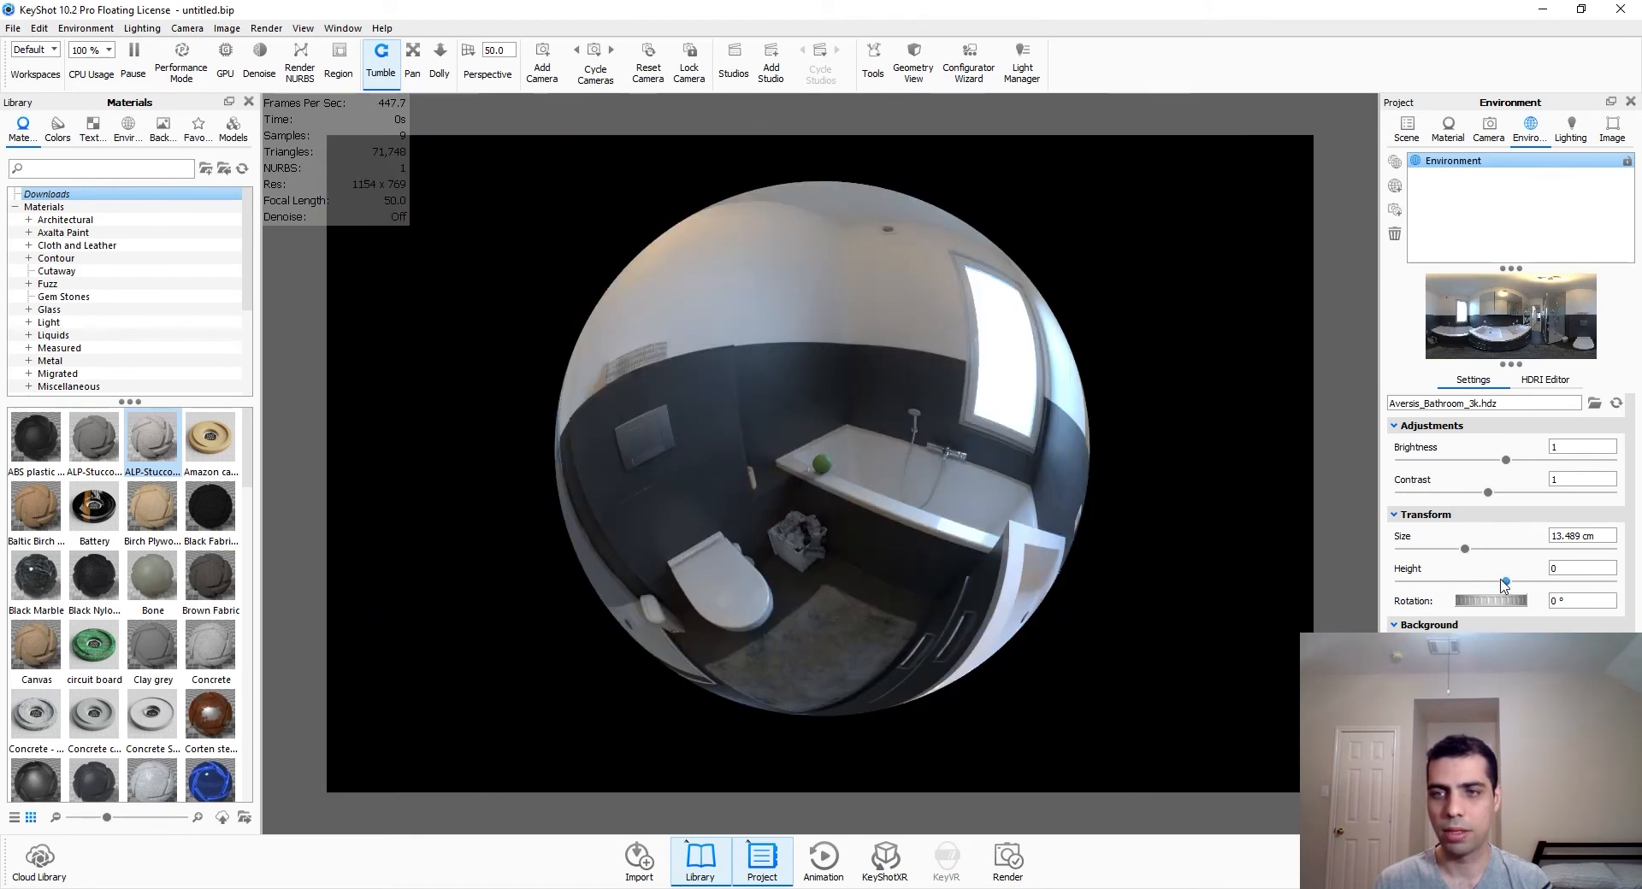
mouse_move(1504, 584)
mouse_down()
mouse_move(1561, 587)
mouse_move(1515, 590)
mouse_up()
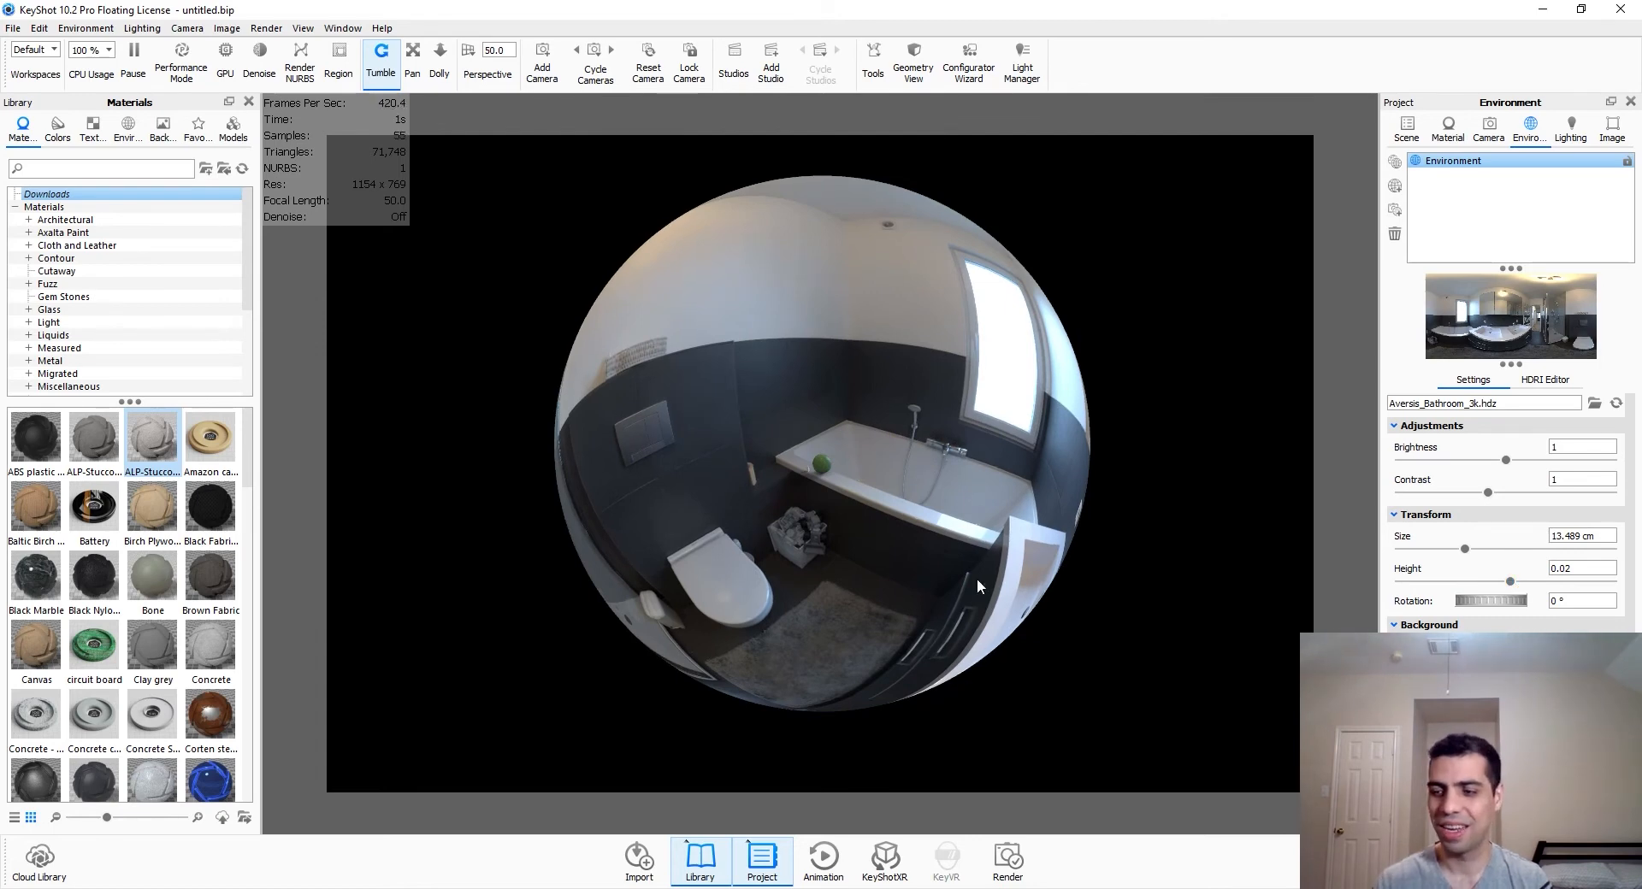
scroll(869, 469, up, 10)
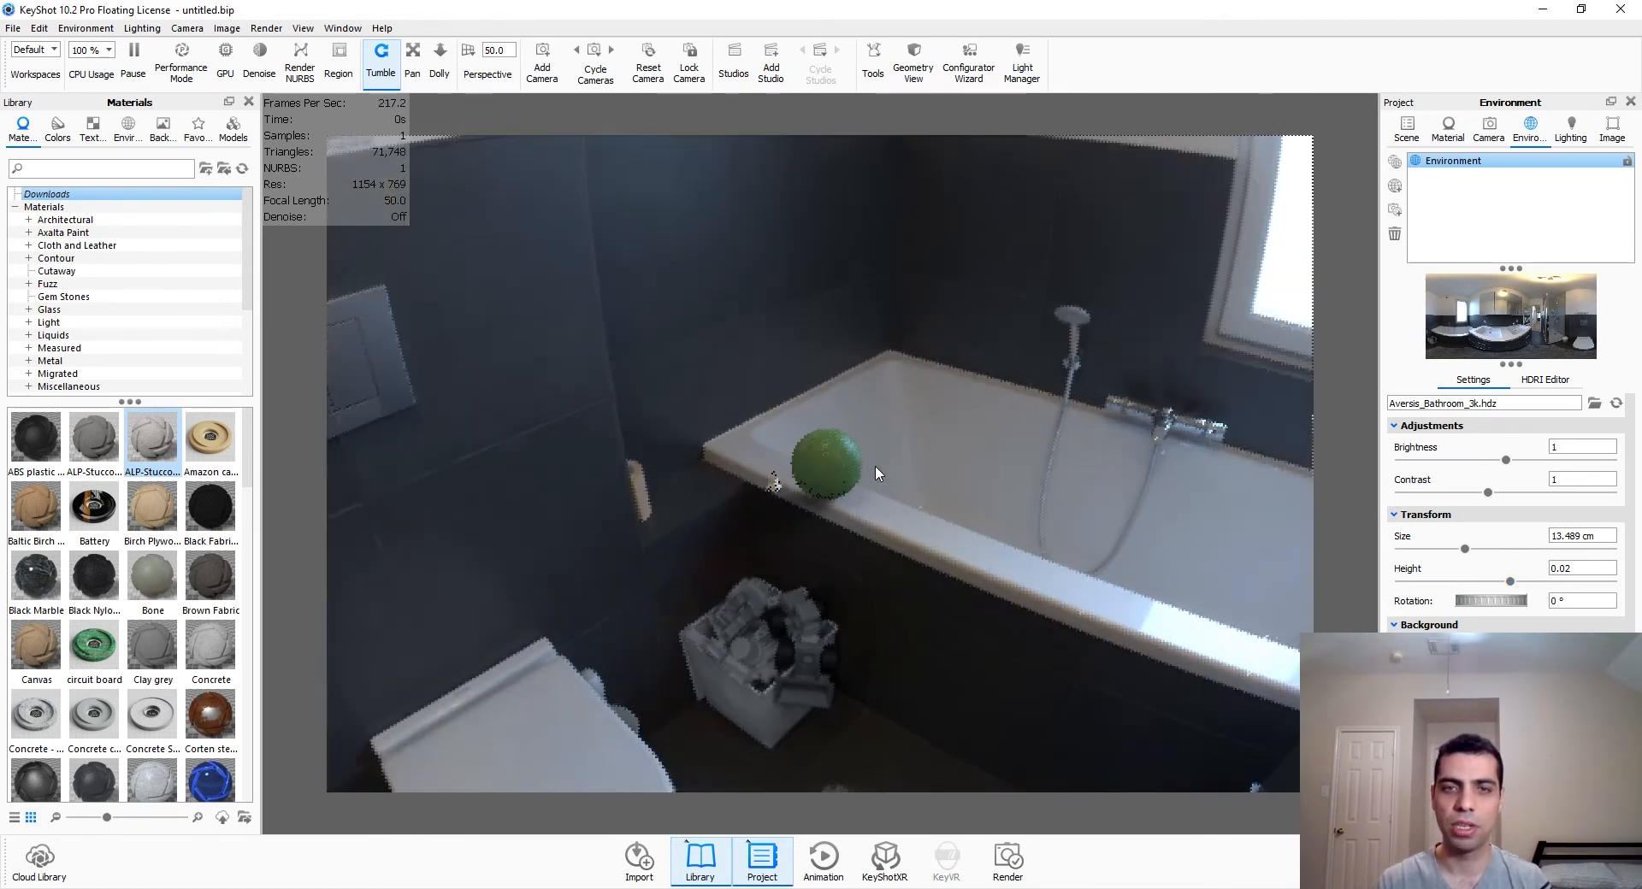
scroll(875, 469, down, 10)
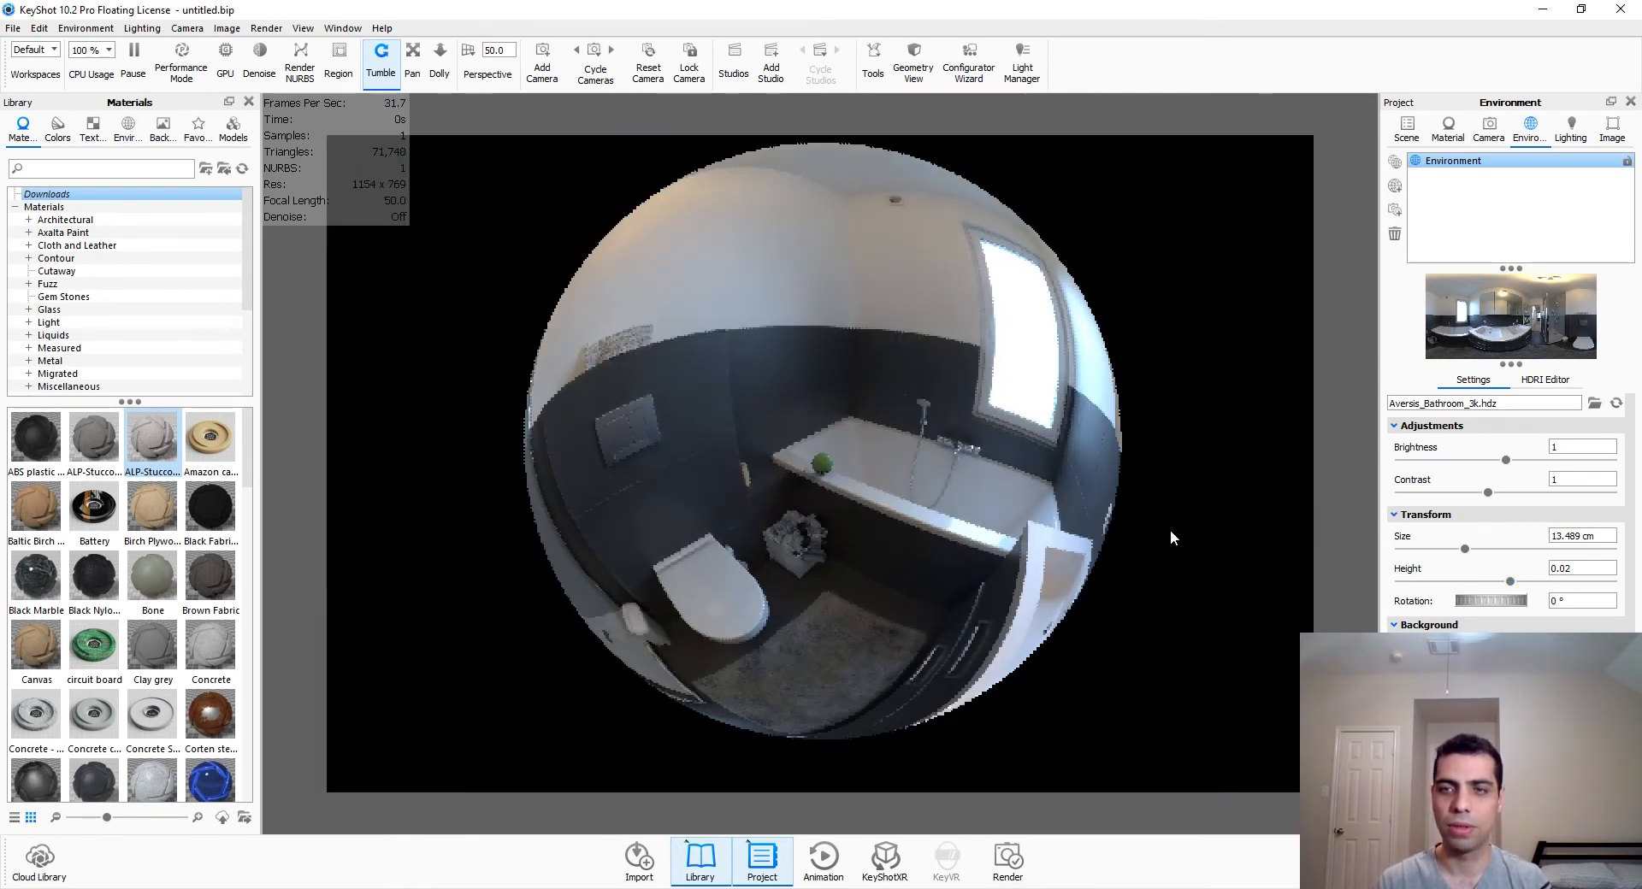
Step: Rotate the environment around the objects, trying 332.5° and 121° and settling on 17°
drag(1492, 601, 1458, 605)
scroll(831, 460, up, 10)
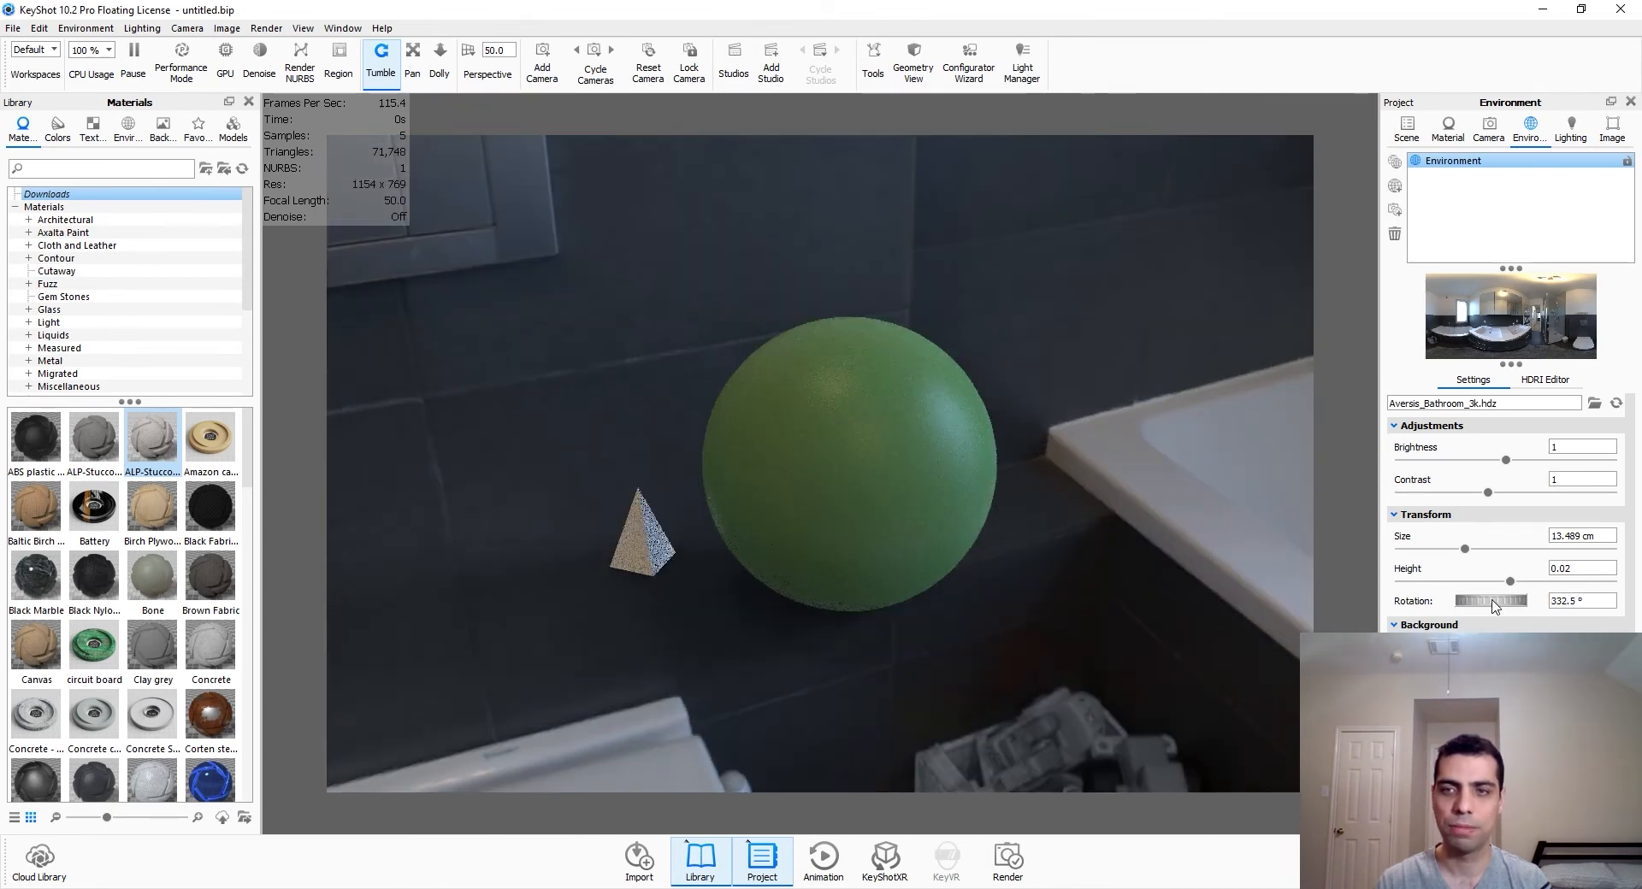
drag(1498, 602, 1465, 607)
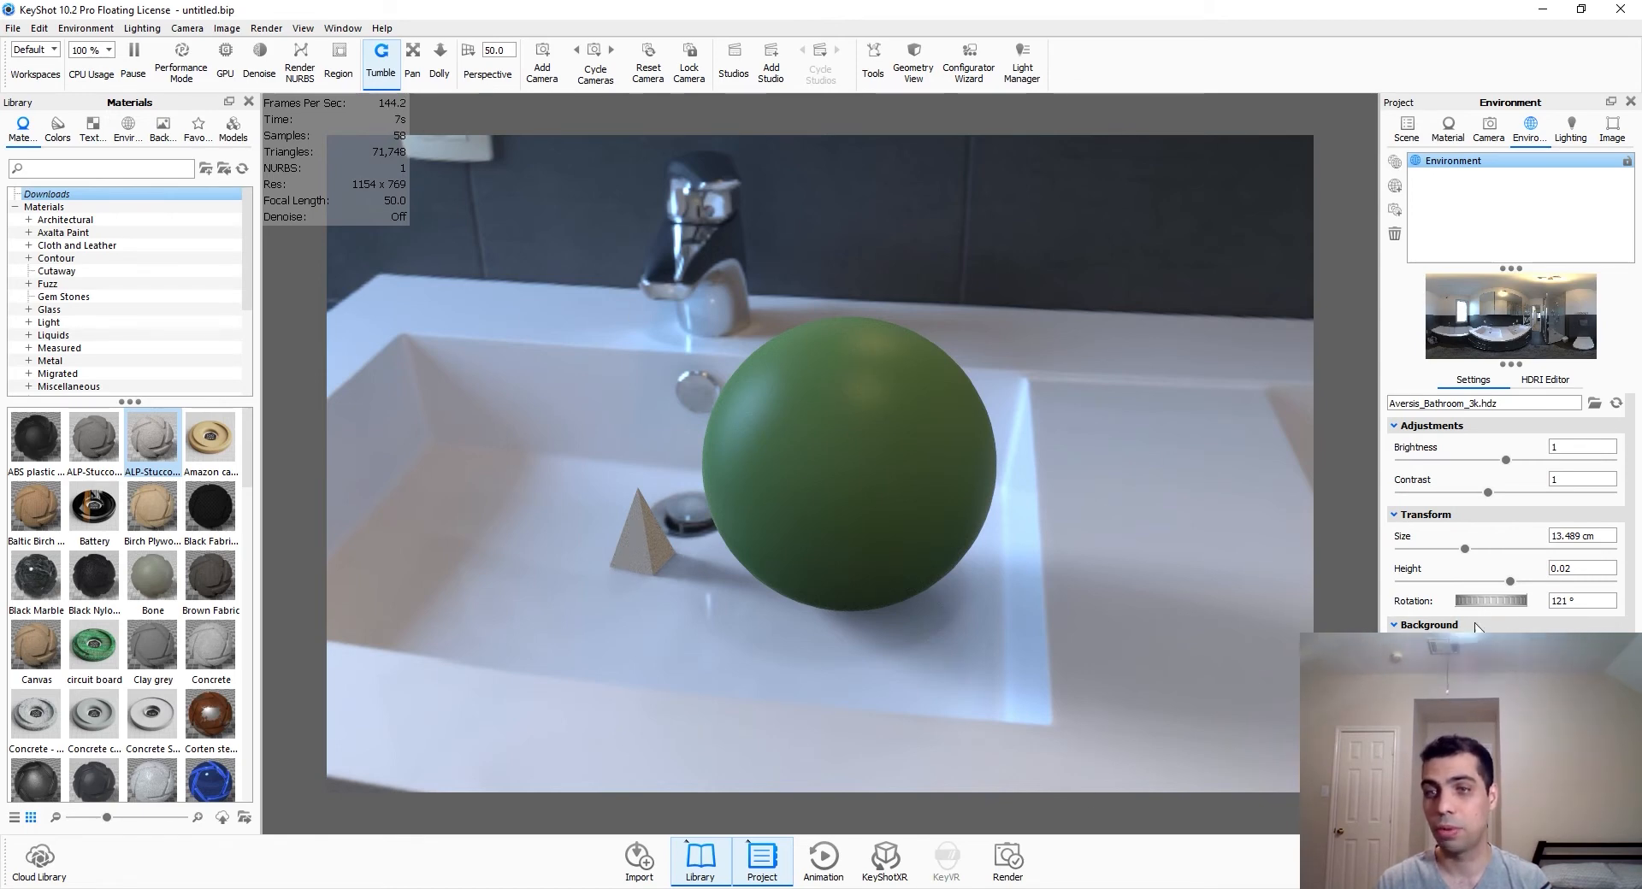
drag(1464, 607, 1421, 637)
Step: Switch the environment background to Color, try a bright red, and cancel the colour change
click(1402, 663)
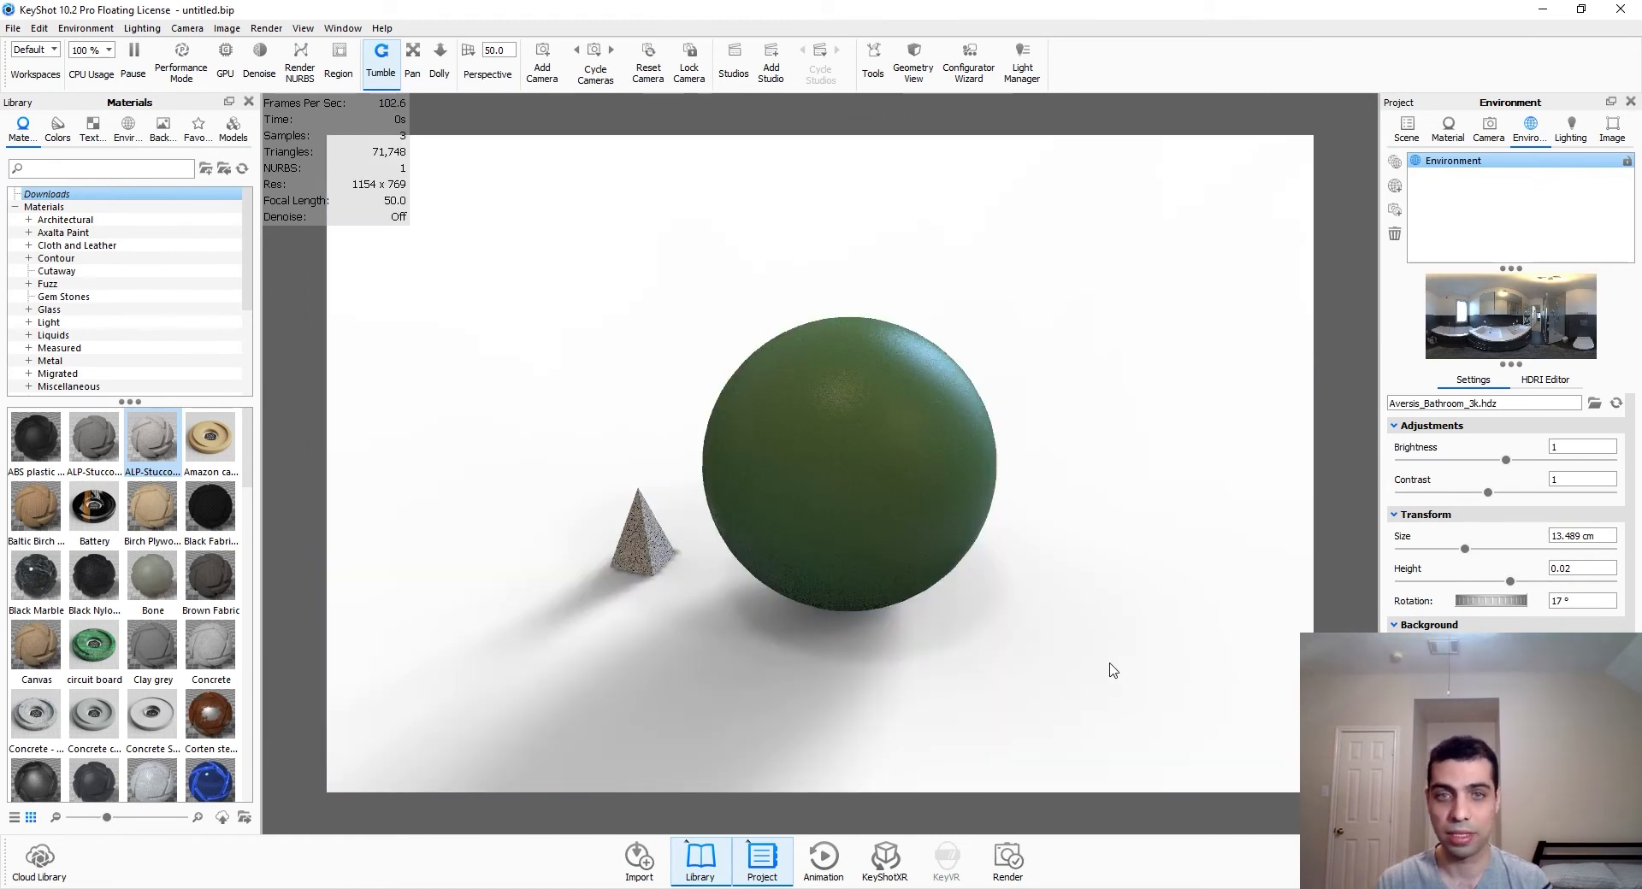
click(1497, 662)
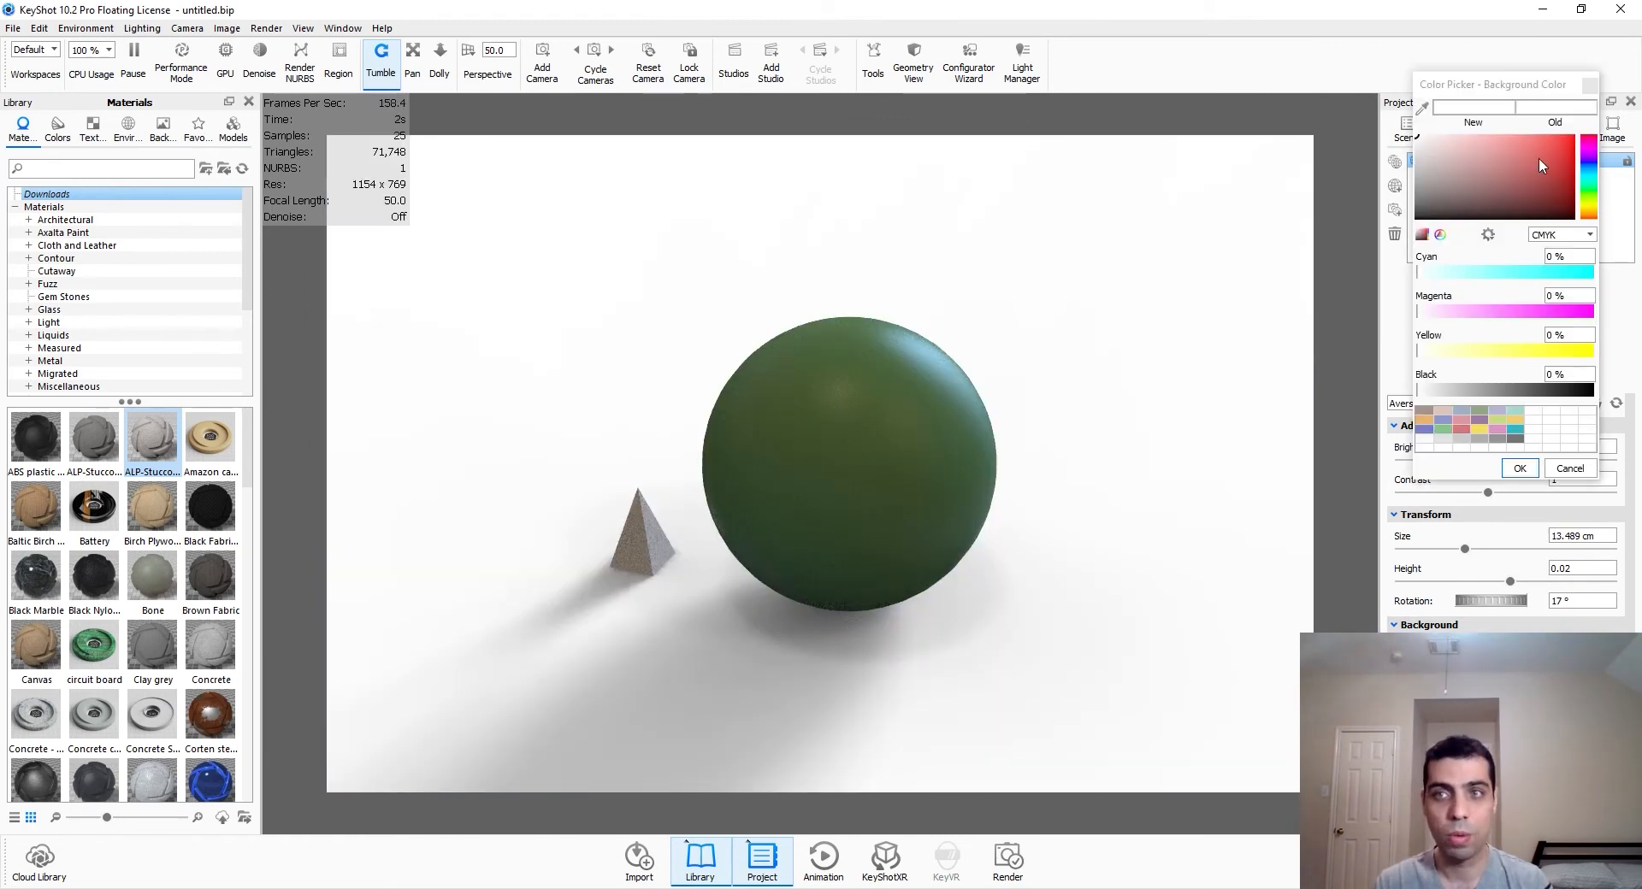
drag(1543, 161, 1577, 132)
click(1569, 468)
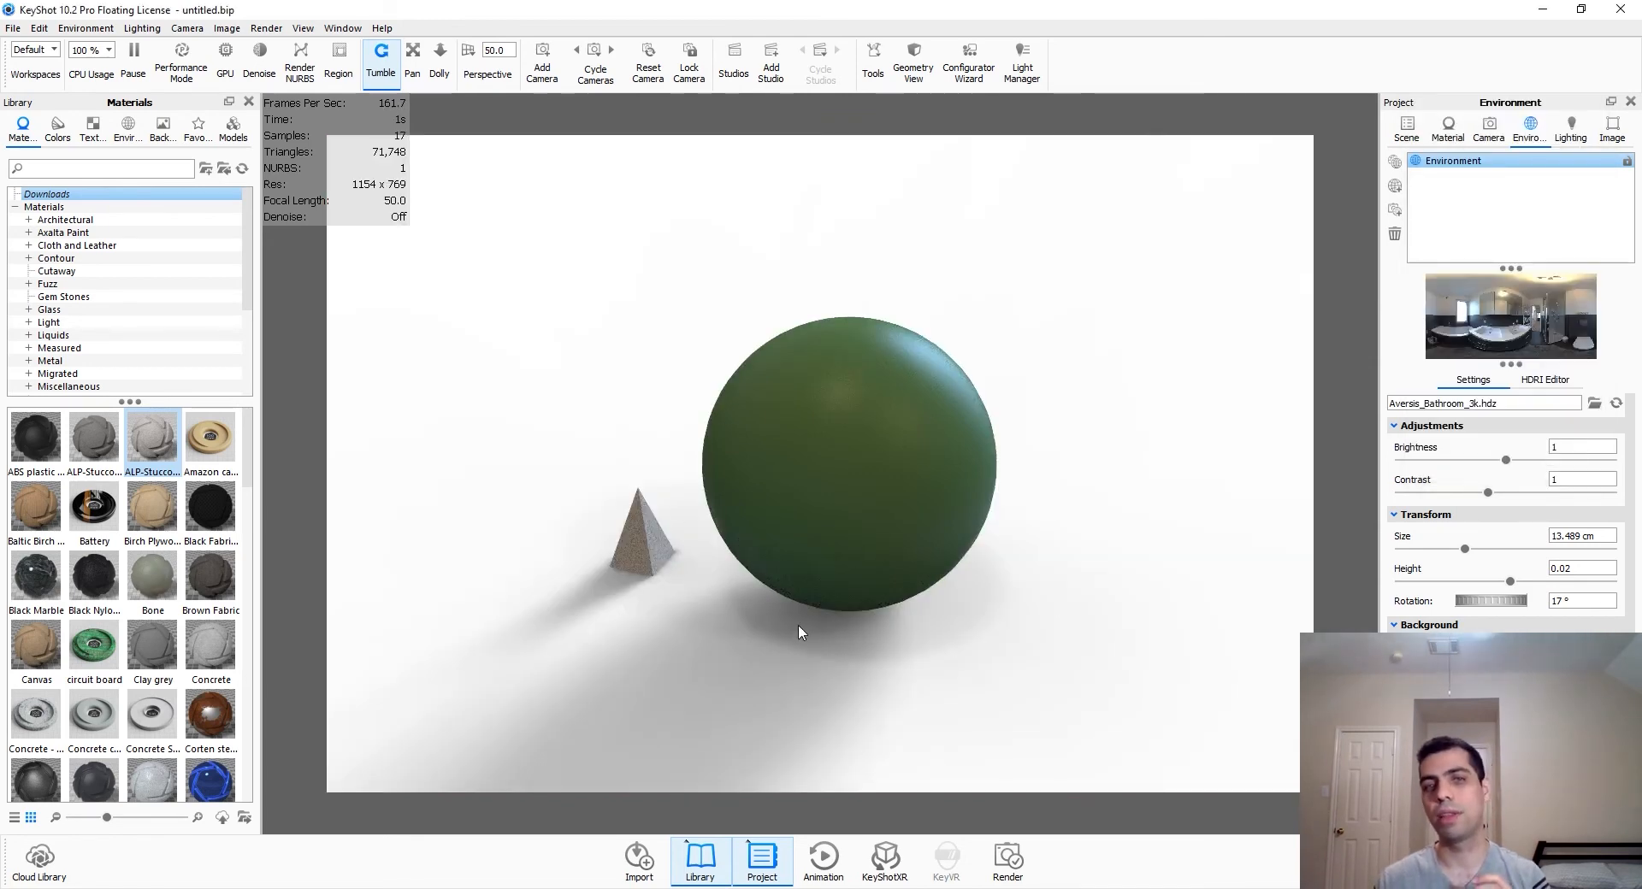
Step: Change the sphere's material type to Metal and set its roughness to 0
double_click(844, 450)
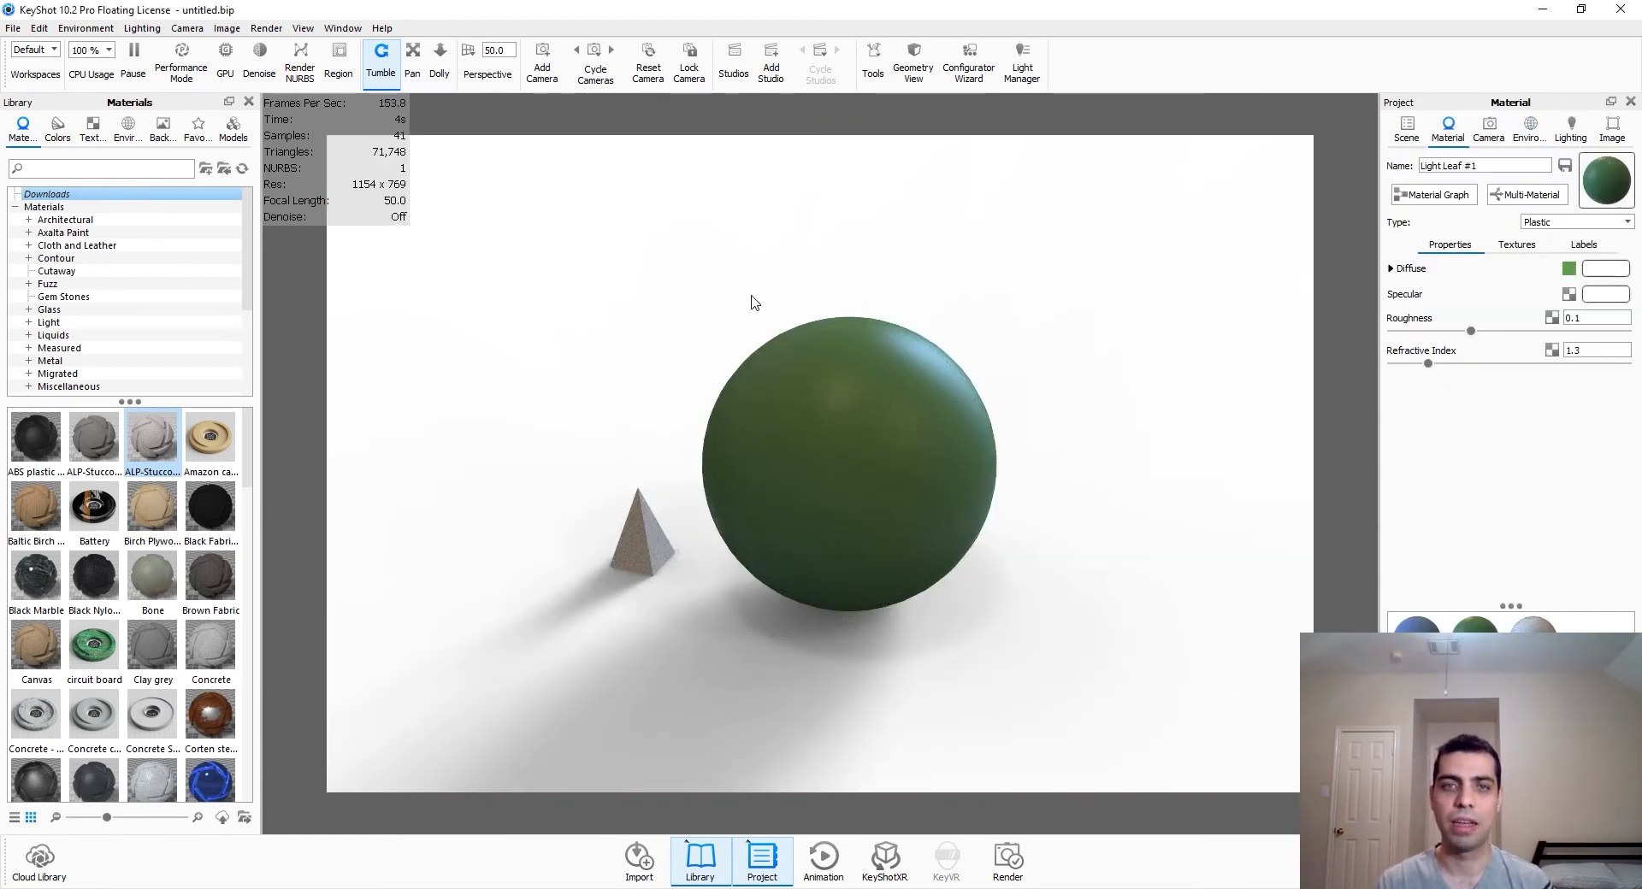
scroll(839, 432, up, 3)
click(1552, 222)
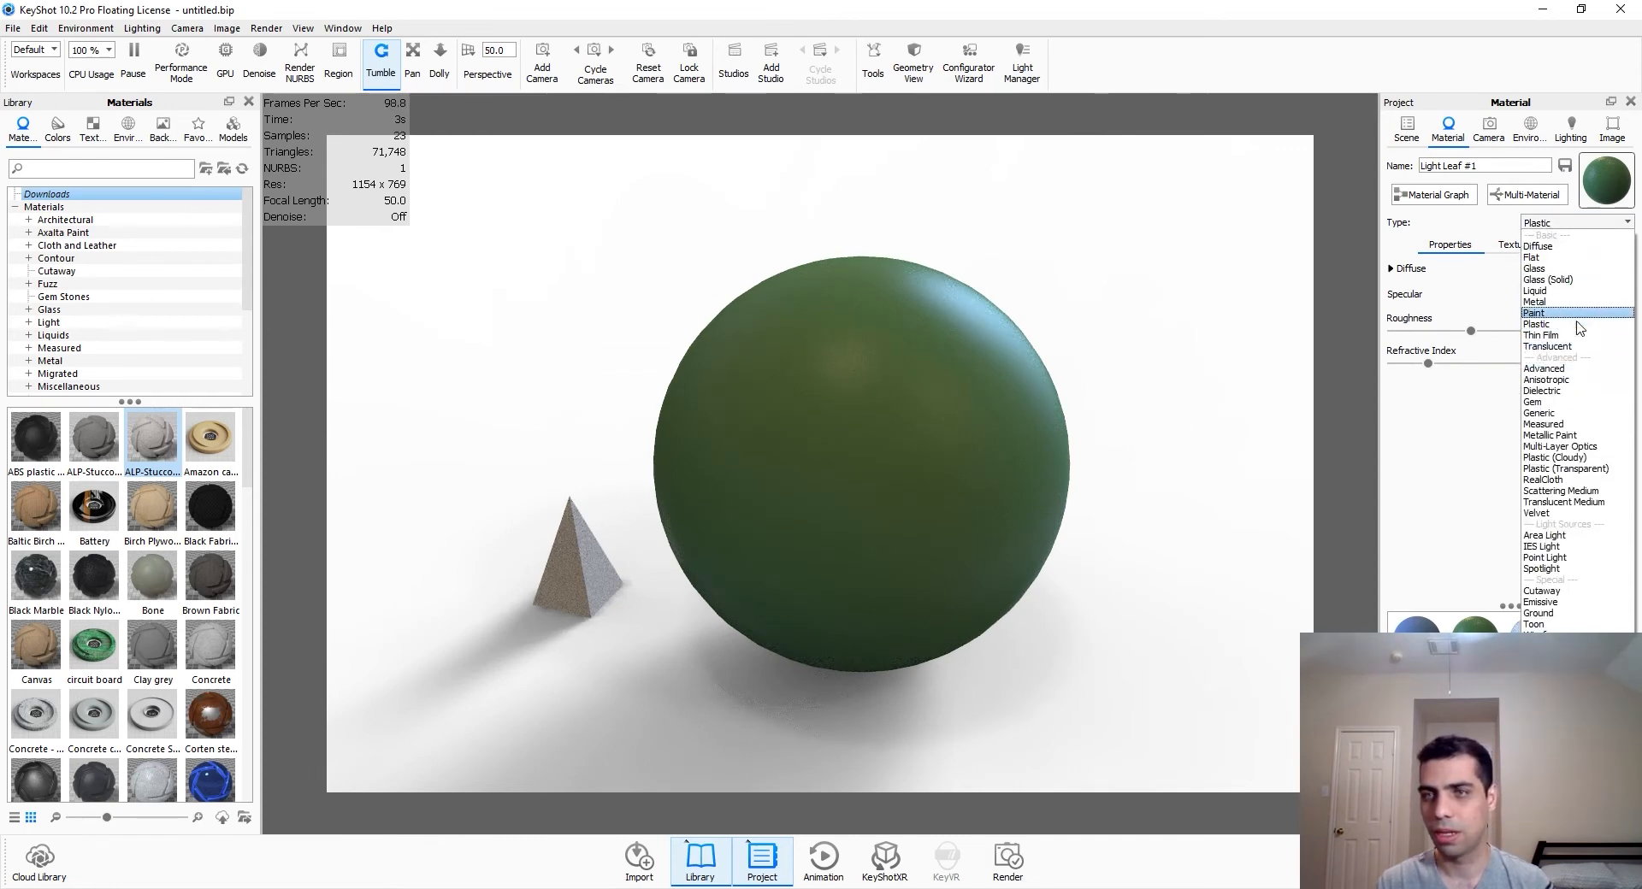
click(1556, 302)
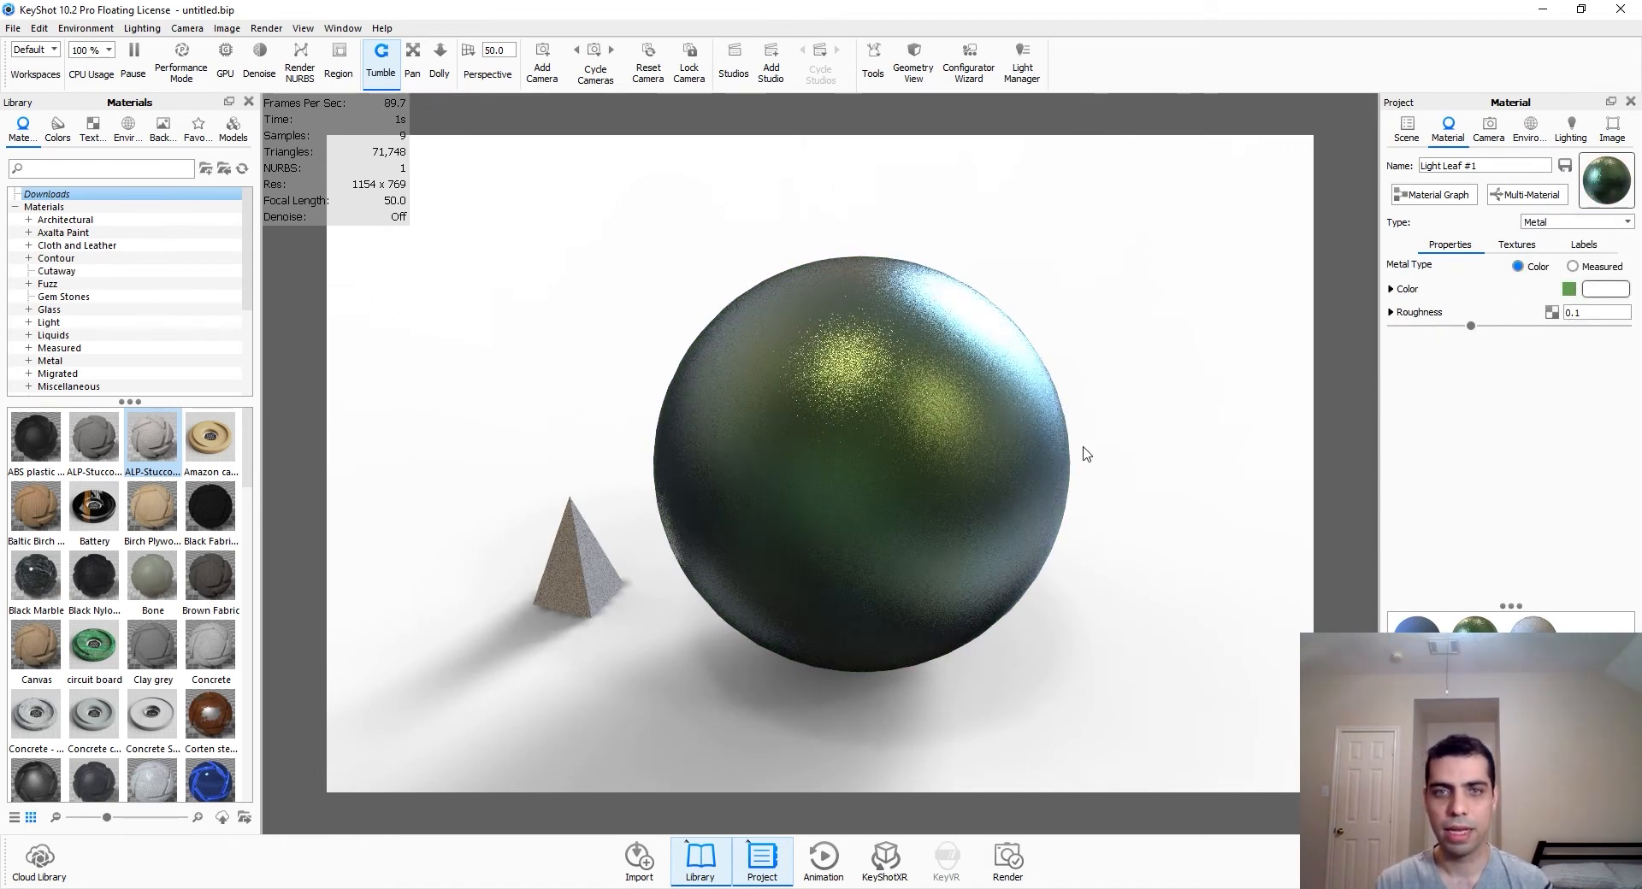
double_click(1569, 313)
text(0)
key(Return)
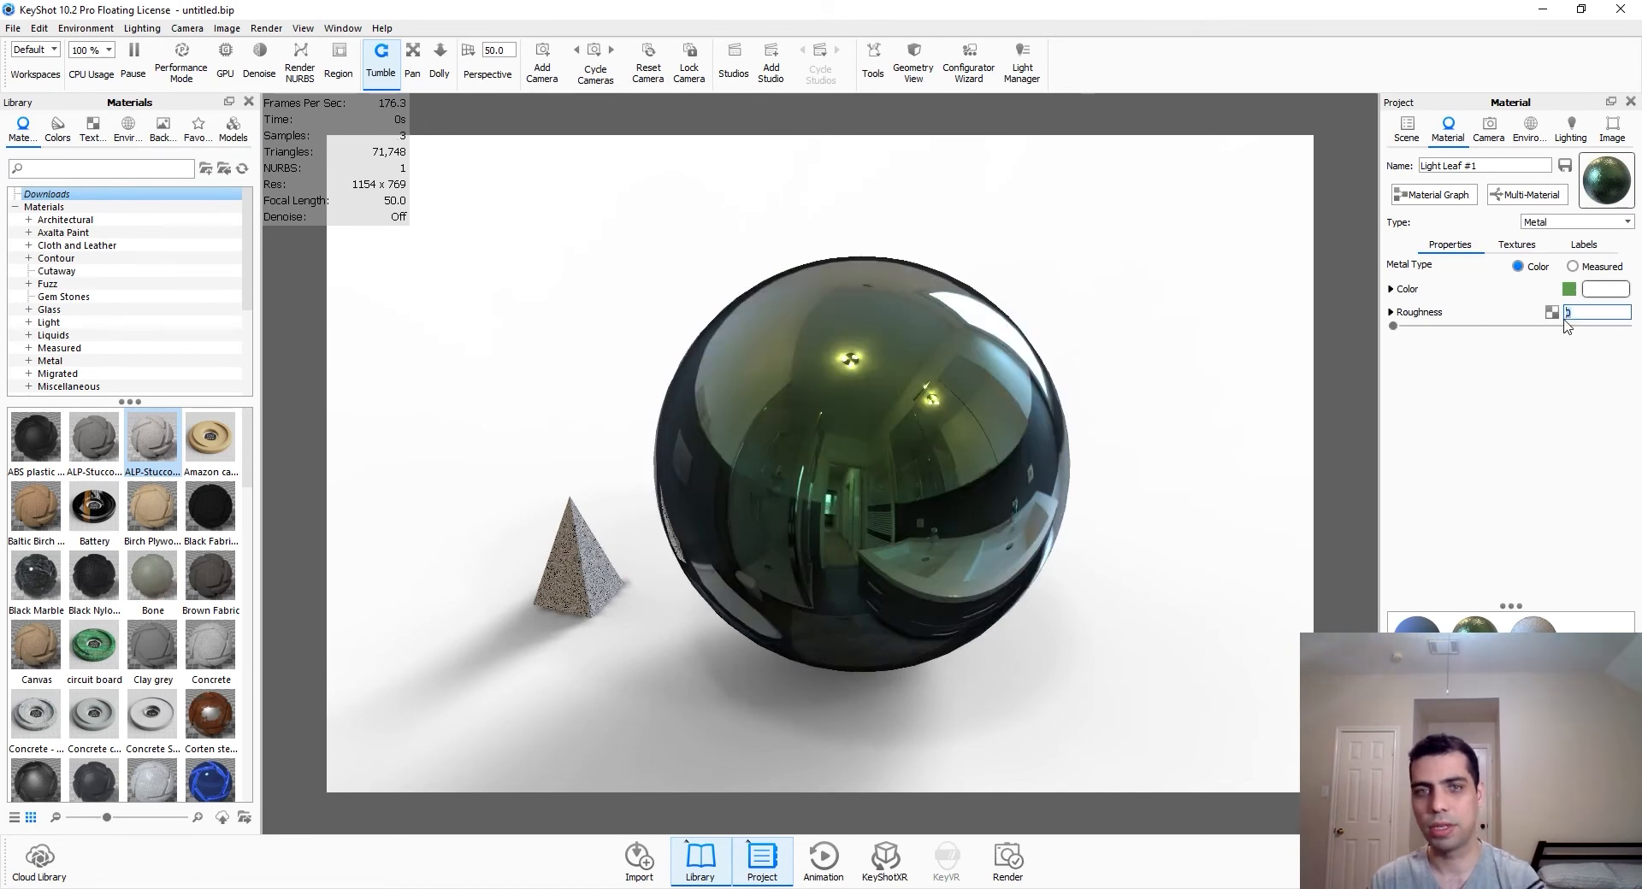
scroll(925, 572, down, 3)
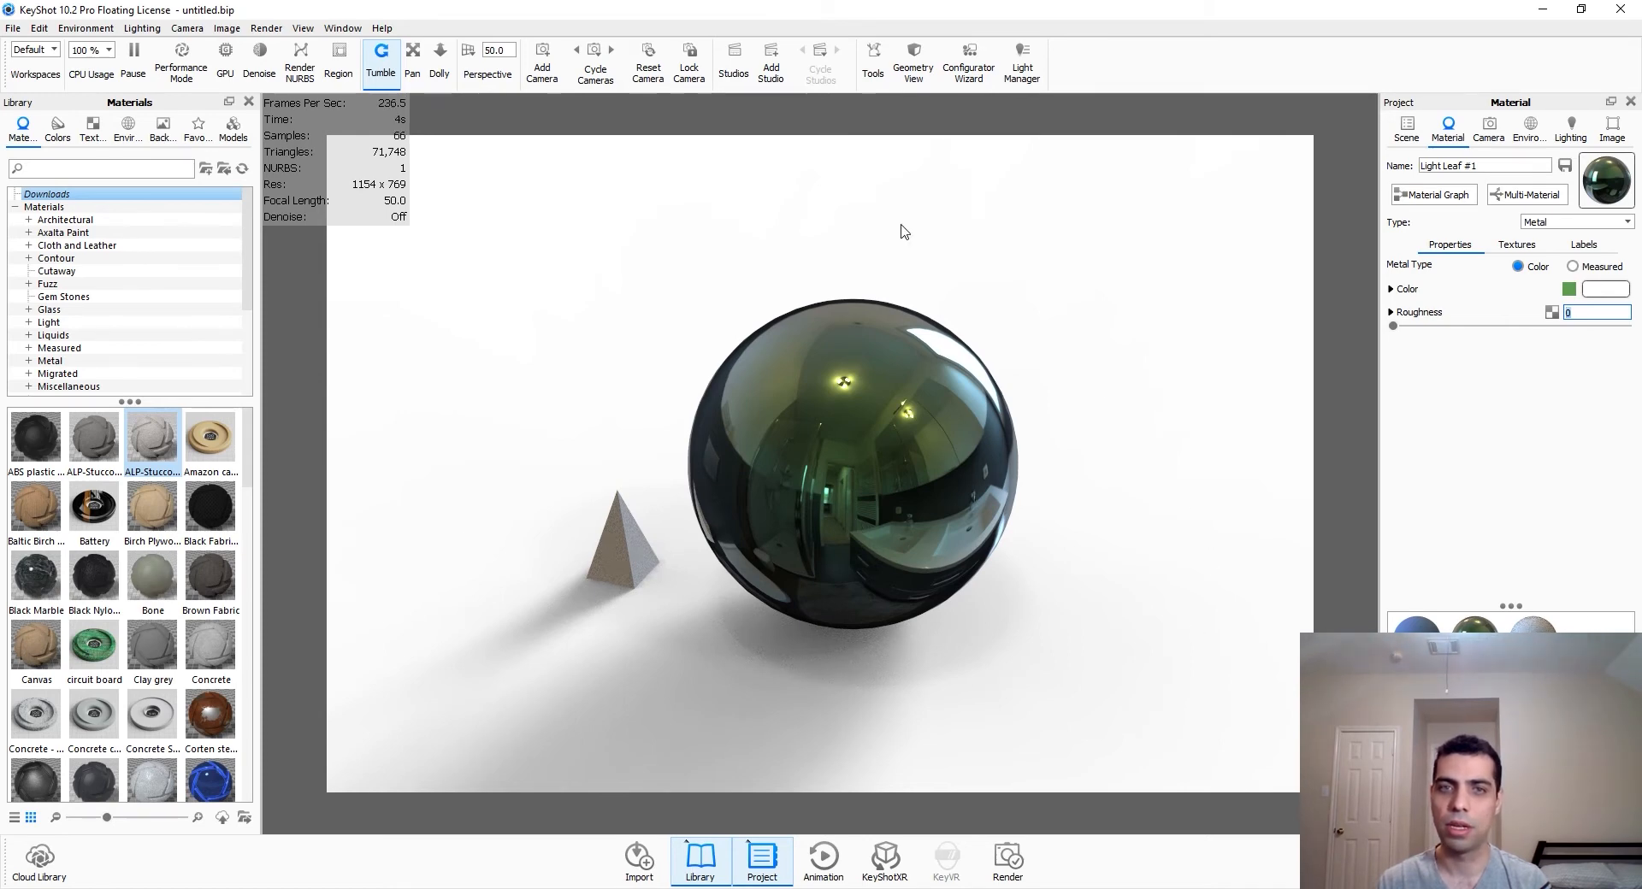
Step: Try the wooden bench backplate image as the environment background and switch back to Color
click(1530, 129)
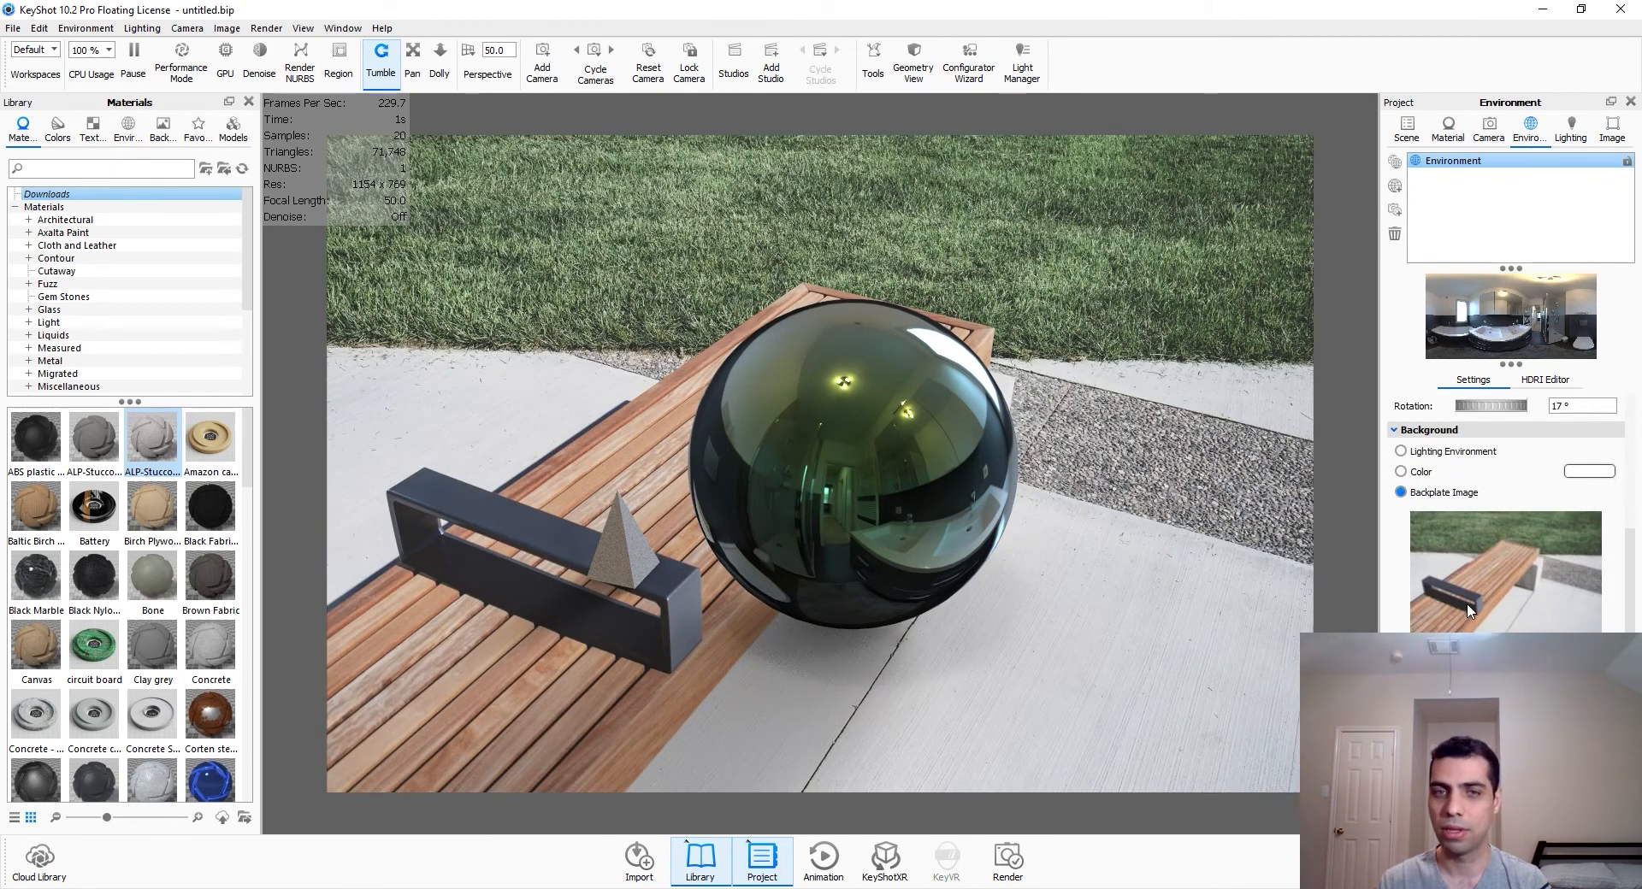
scroll(1468, 609, up, 2)
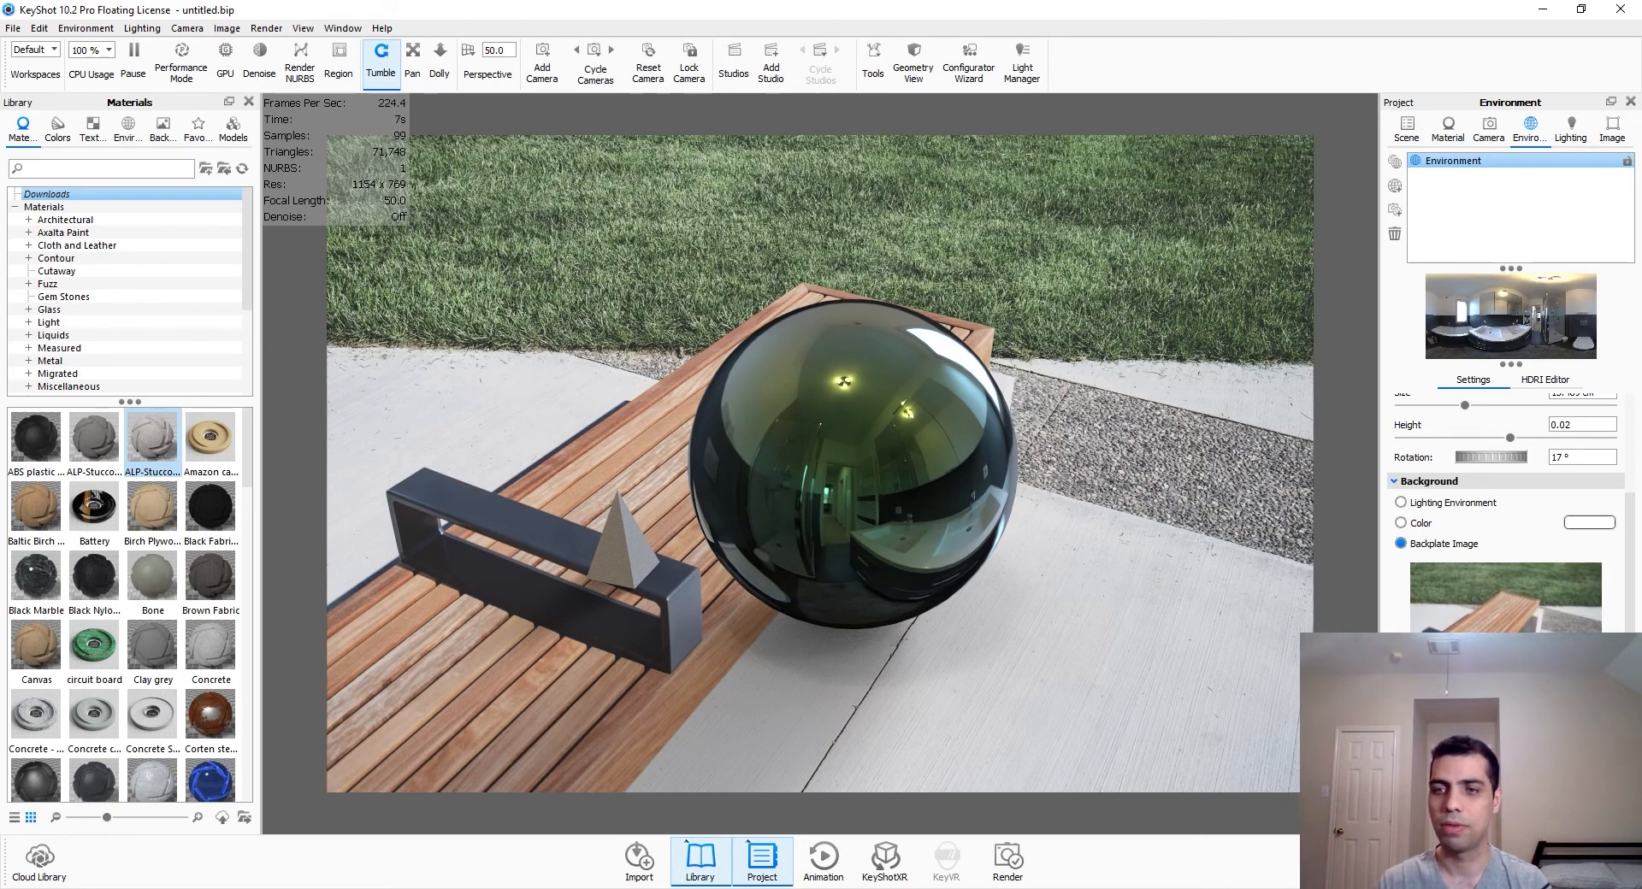
click(1401, 523)
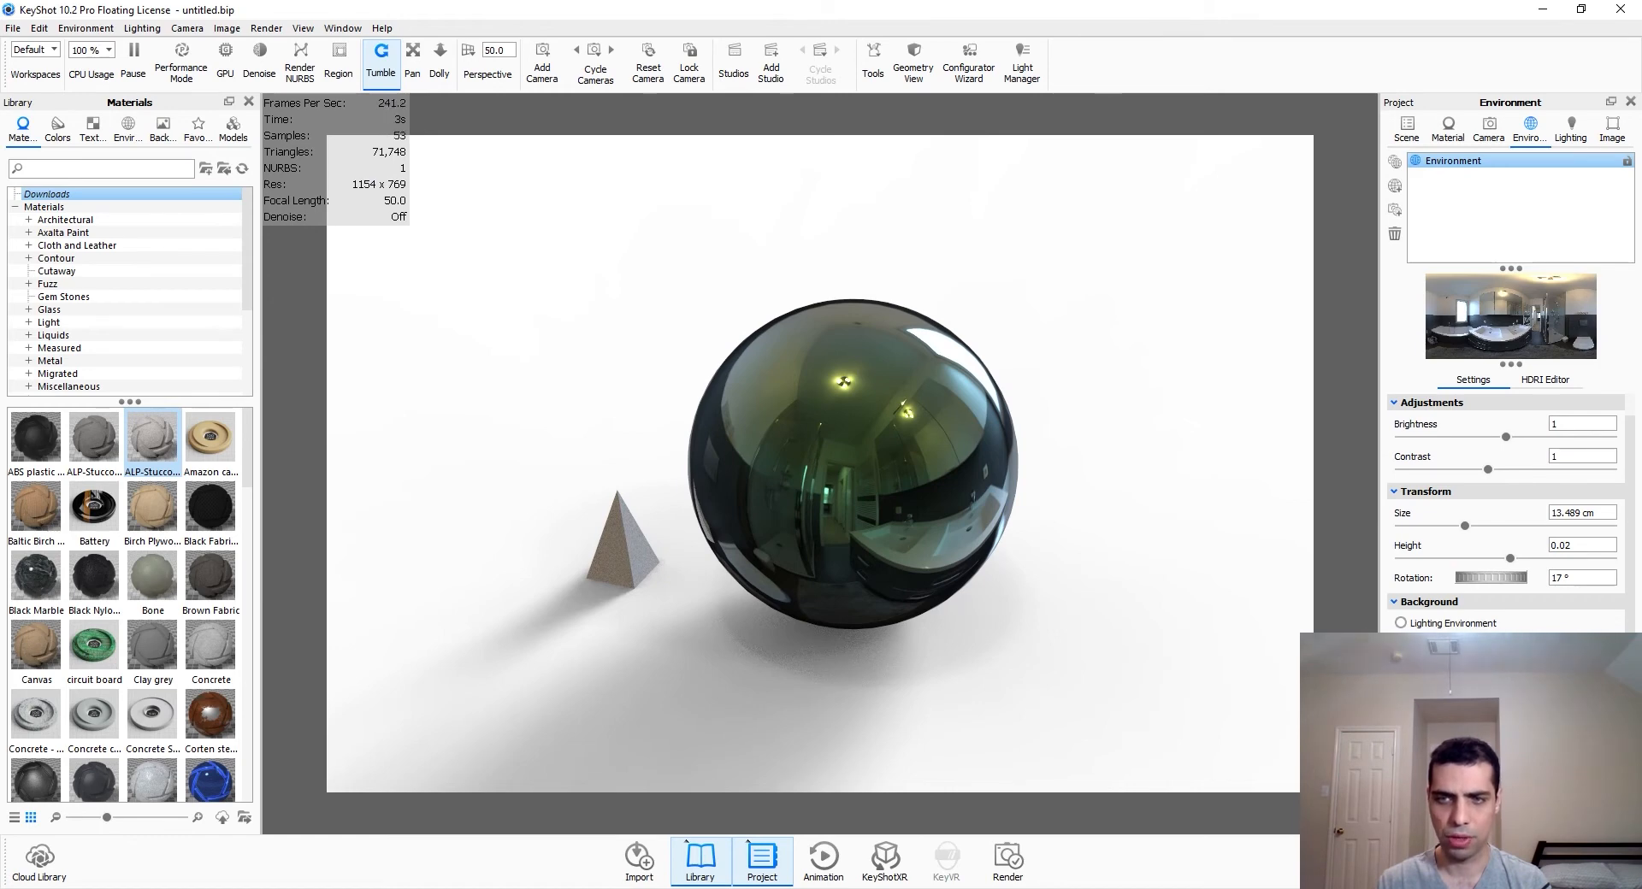
Step: Turn on occlusion ground shadows and ground reflections beneath the sphere and pyramid
click(1400, 725)
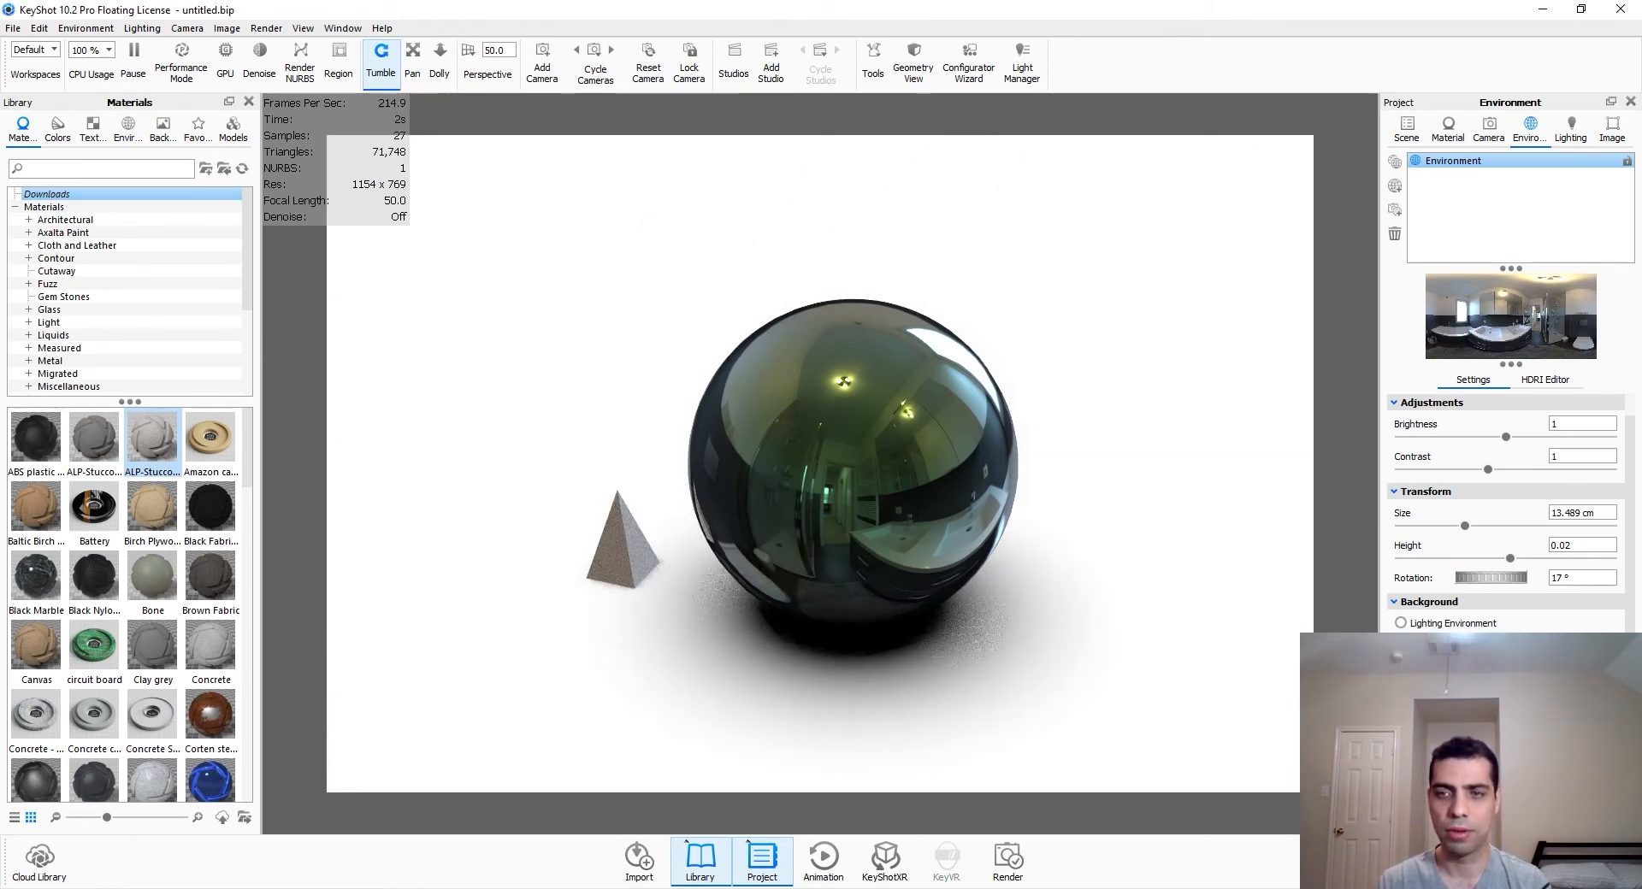
click(1401, 744)
drag(975, 742, 932, 680)
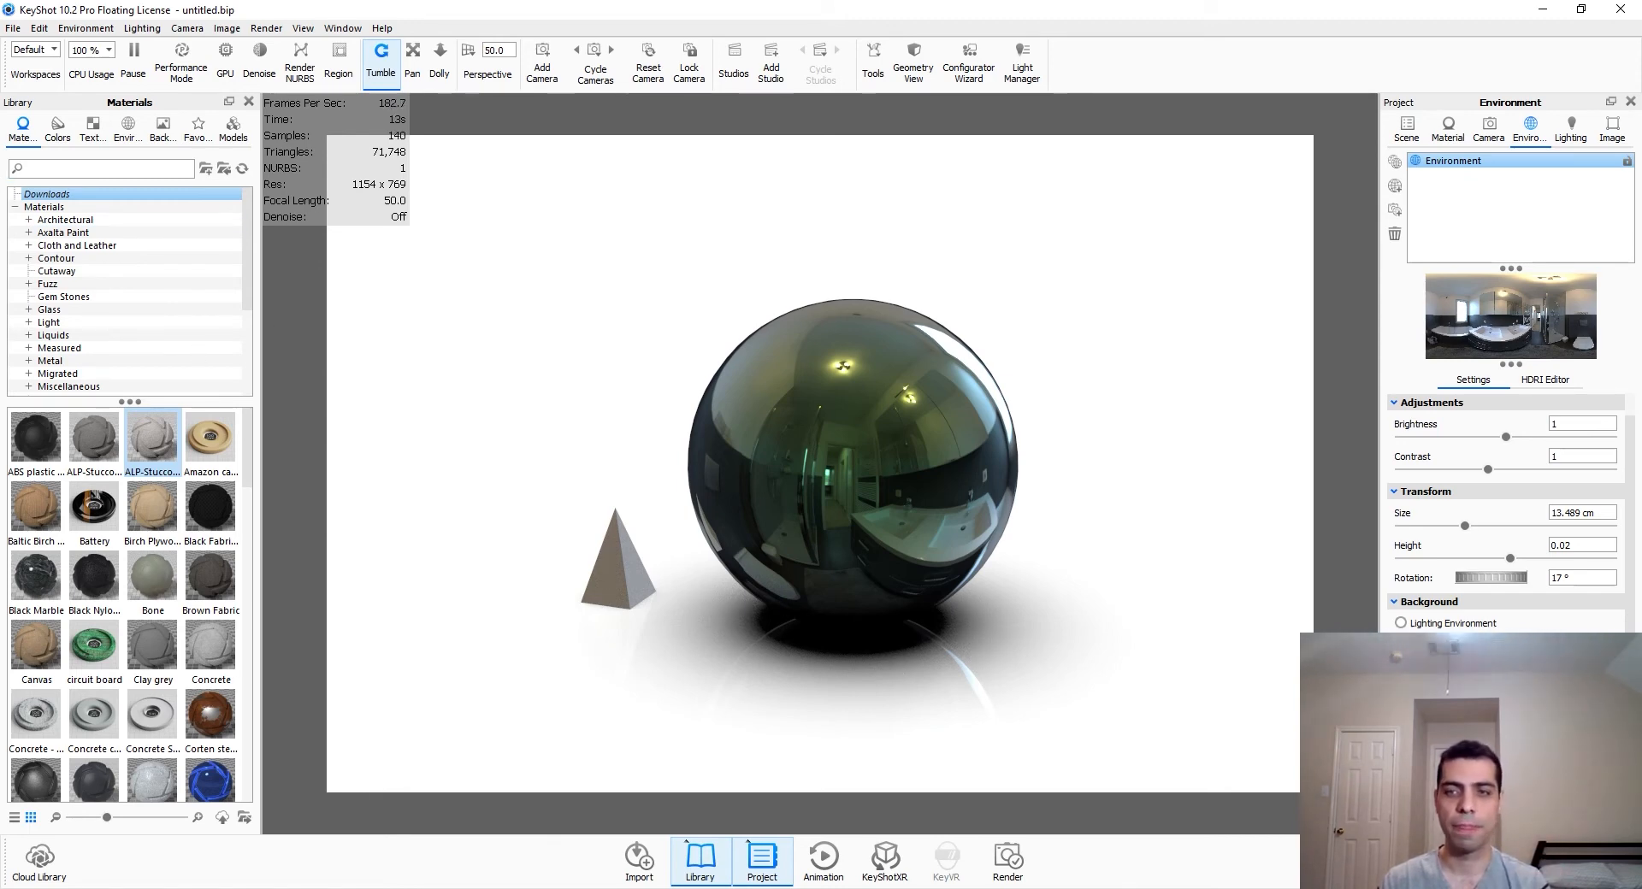
Step: Turn off ground reflections and toggle Flatten Ground to compare the sphere's reflections, leaving it enabled
click(1400, 757)
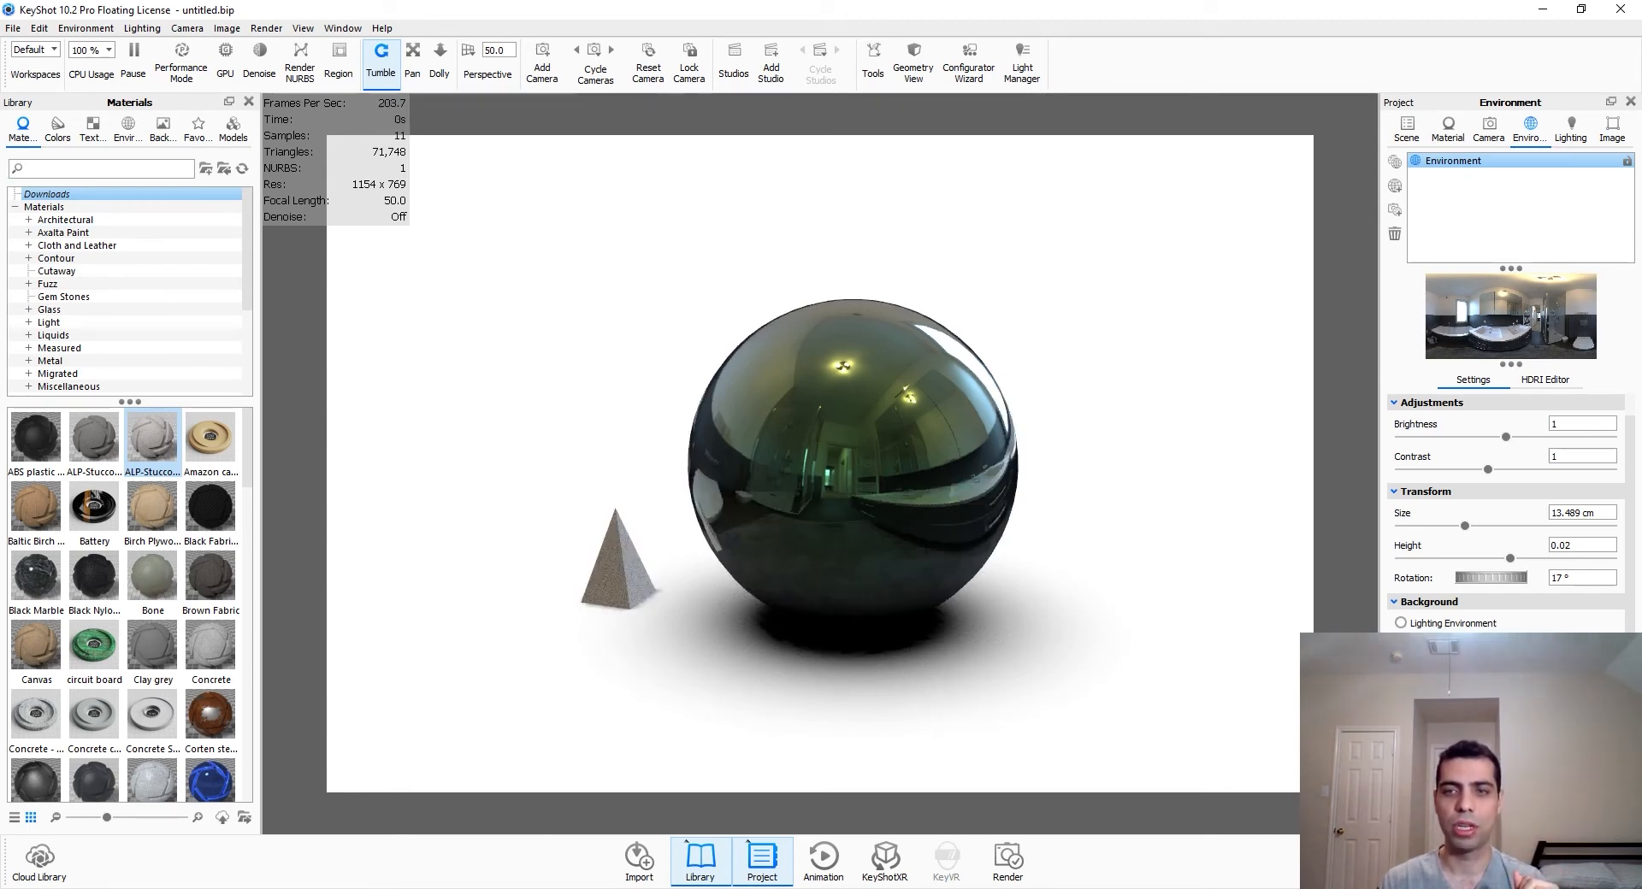
click(1401, 758)
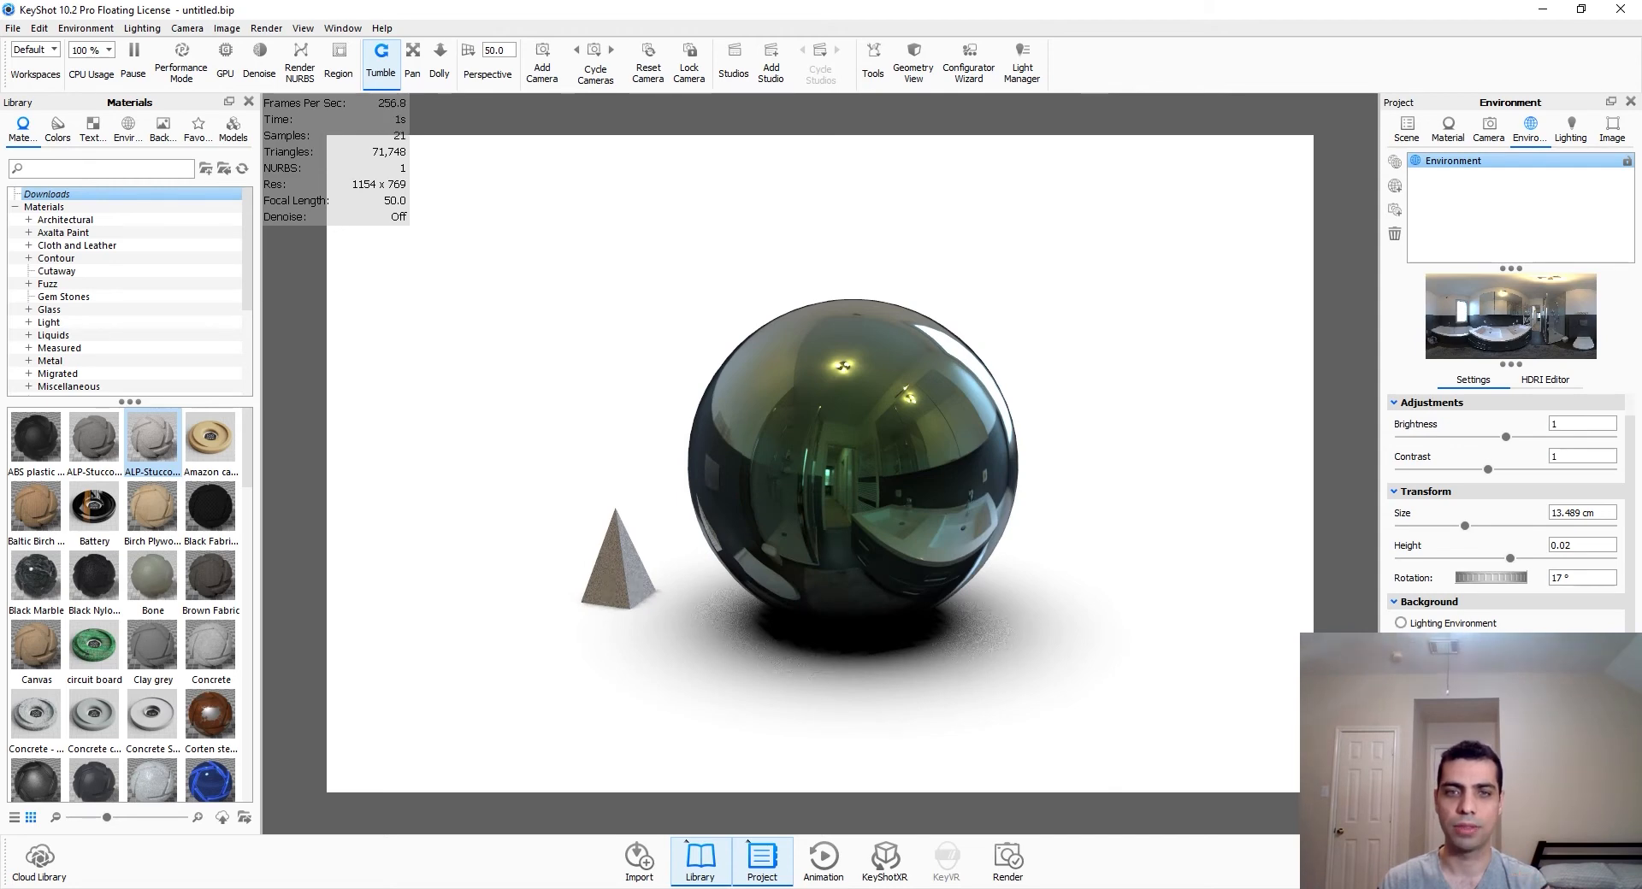
click(1401, 757)
click(1401, 758)
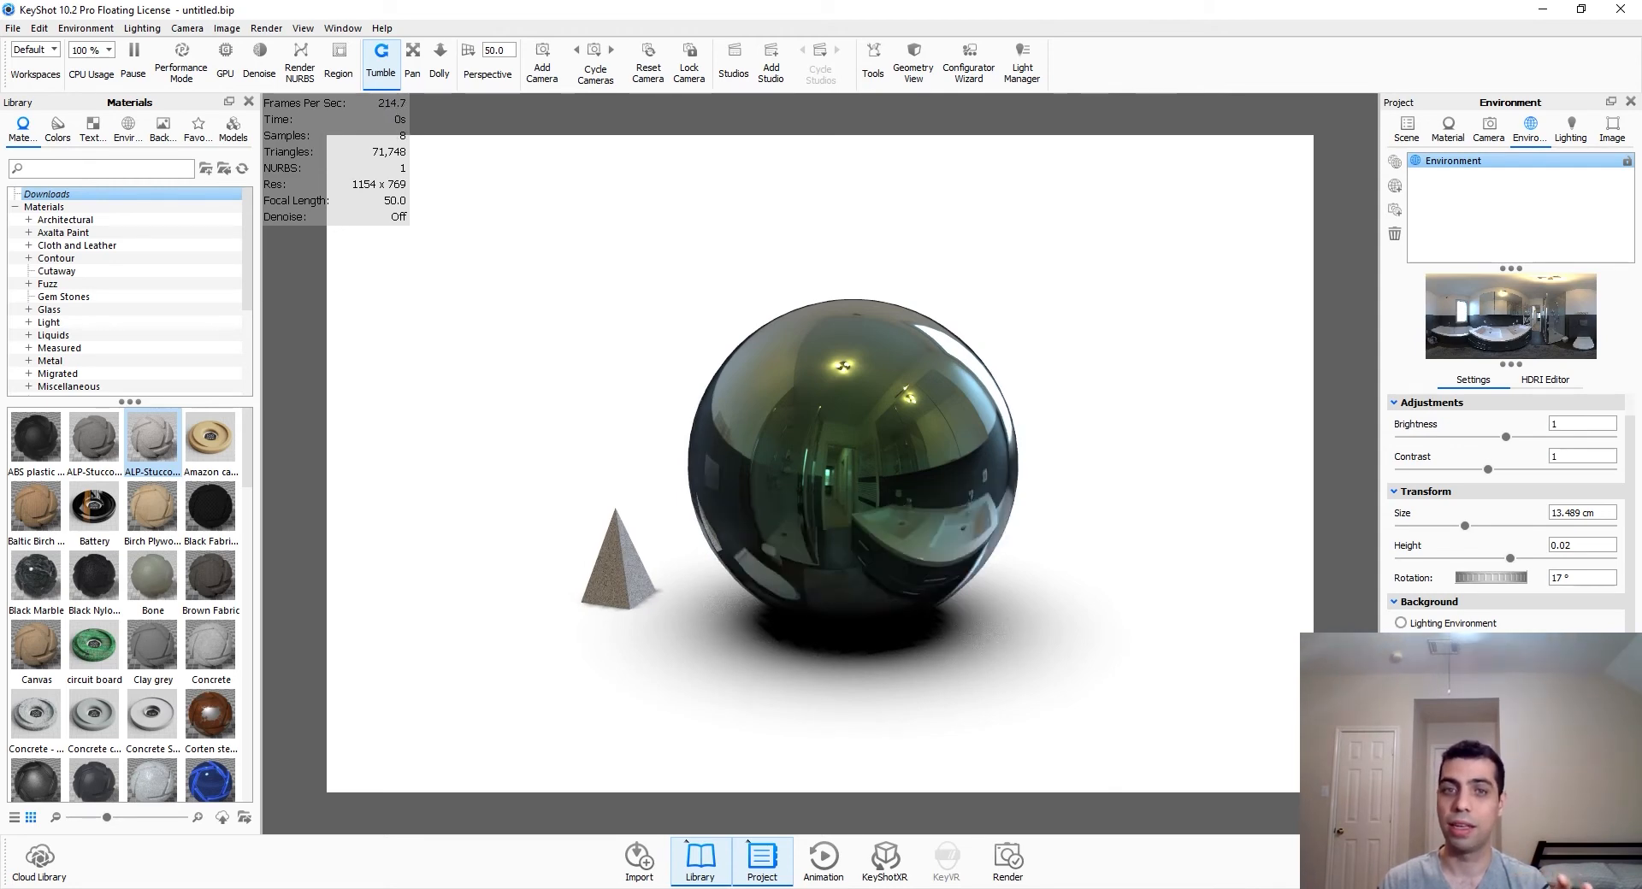
click(1401, 757)
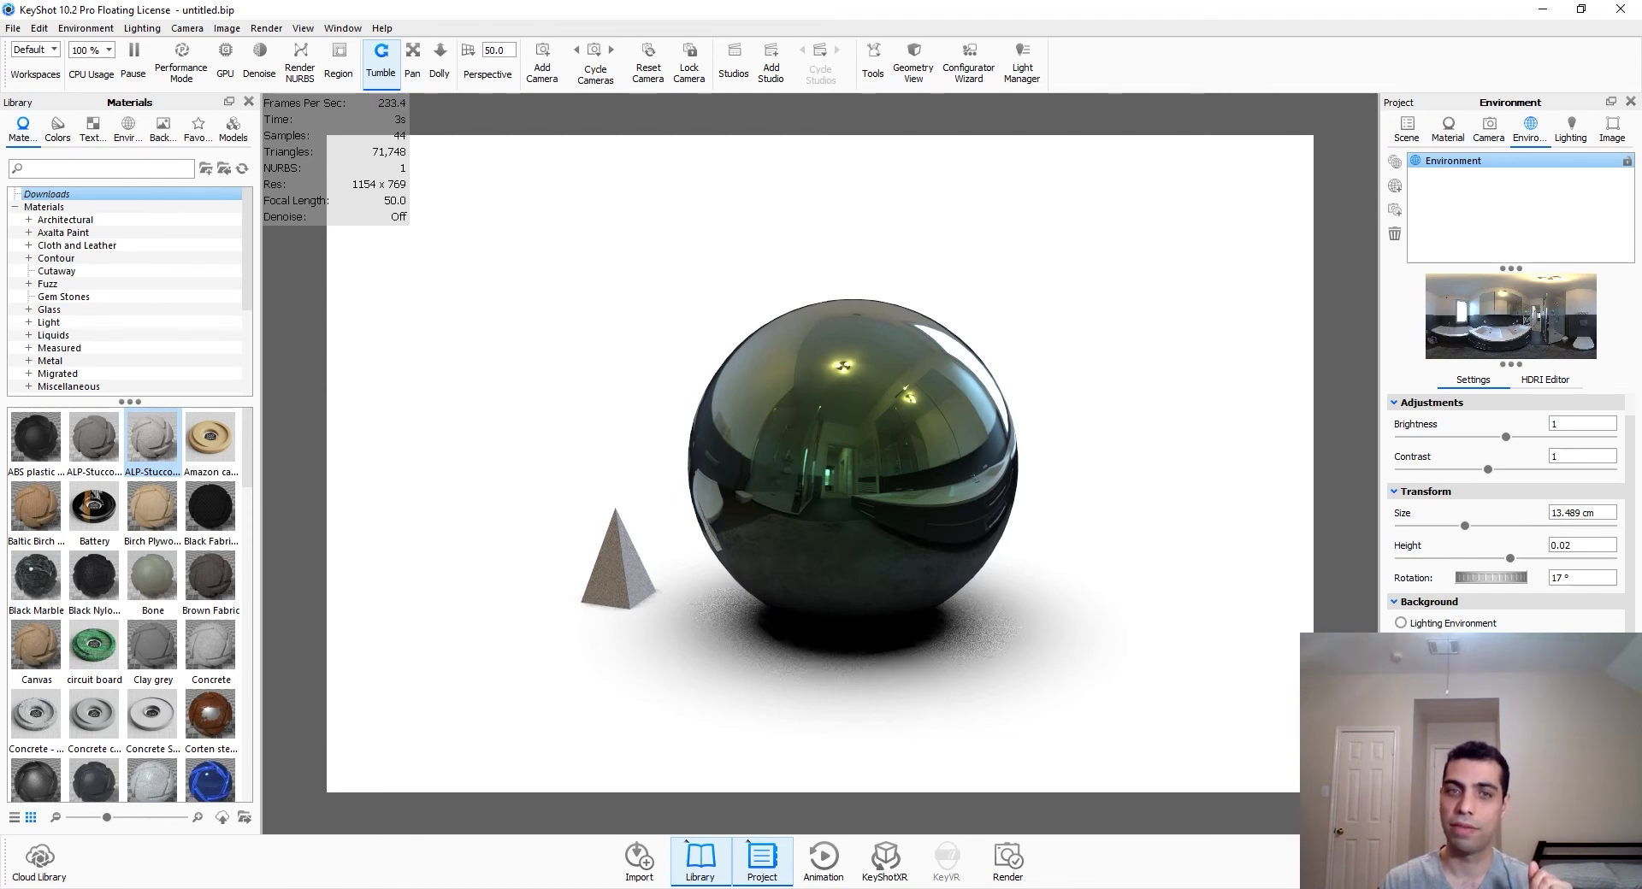
Step: Turn off Flatten Ground and toggle the other ground options to compare the shadow and reflections beneath the sphere
drag(863, 693, 879, 737)
click(1401, 757)
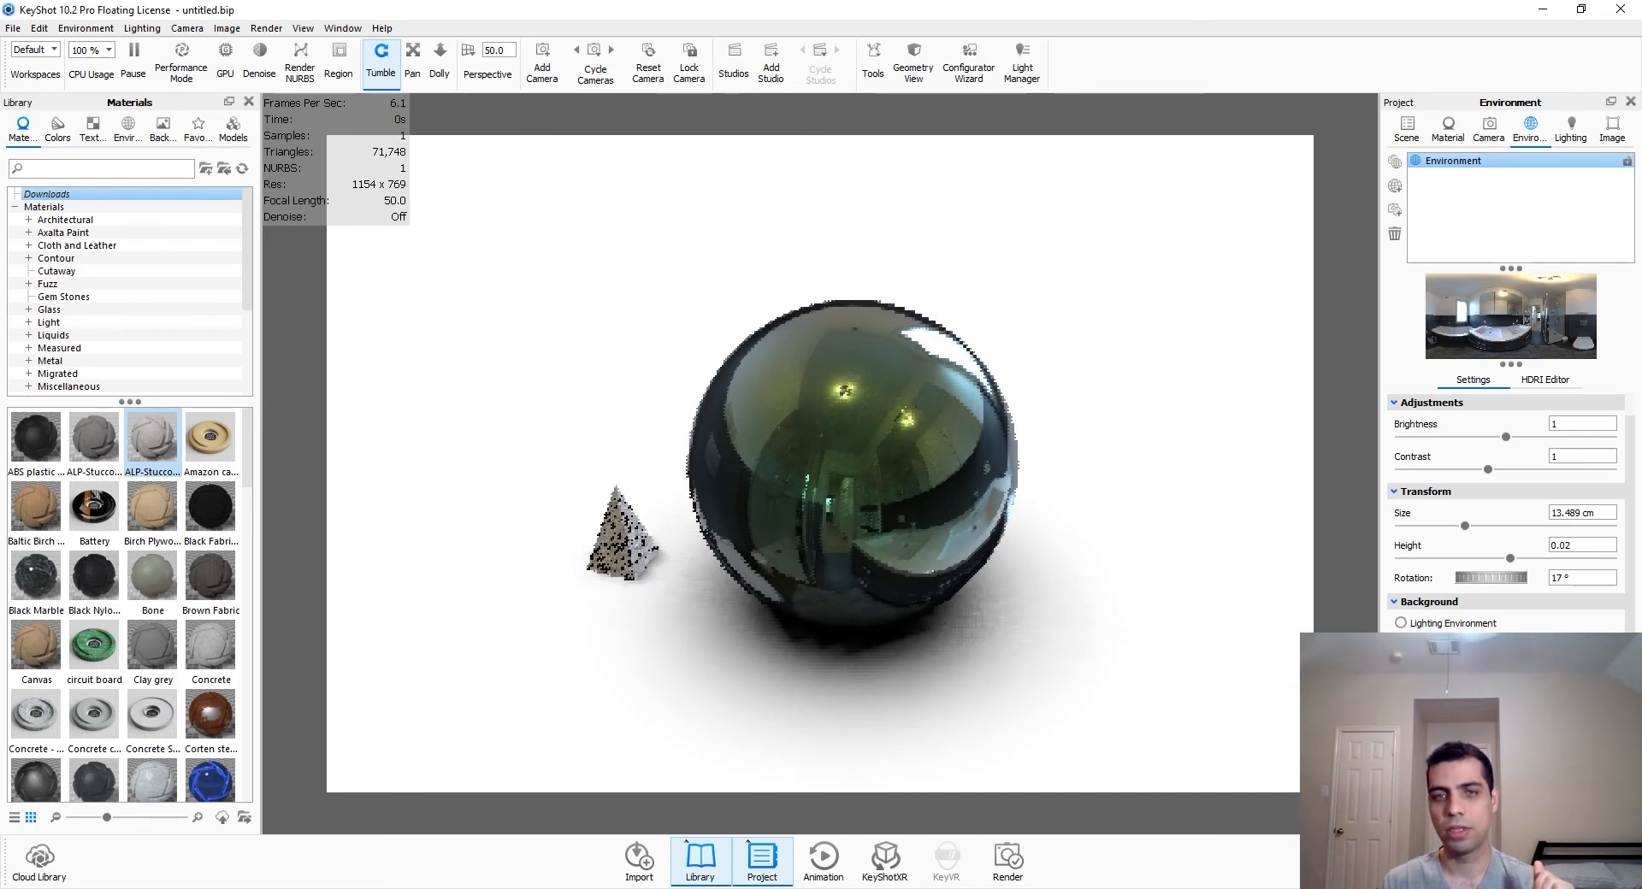
click(1401, 740)
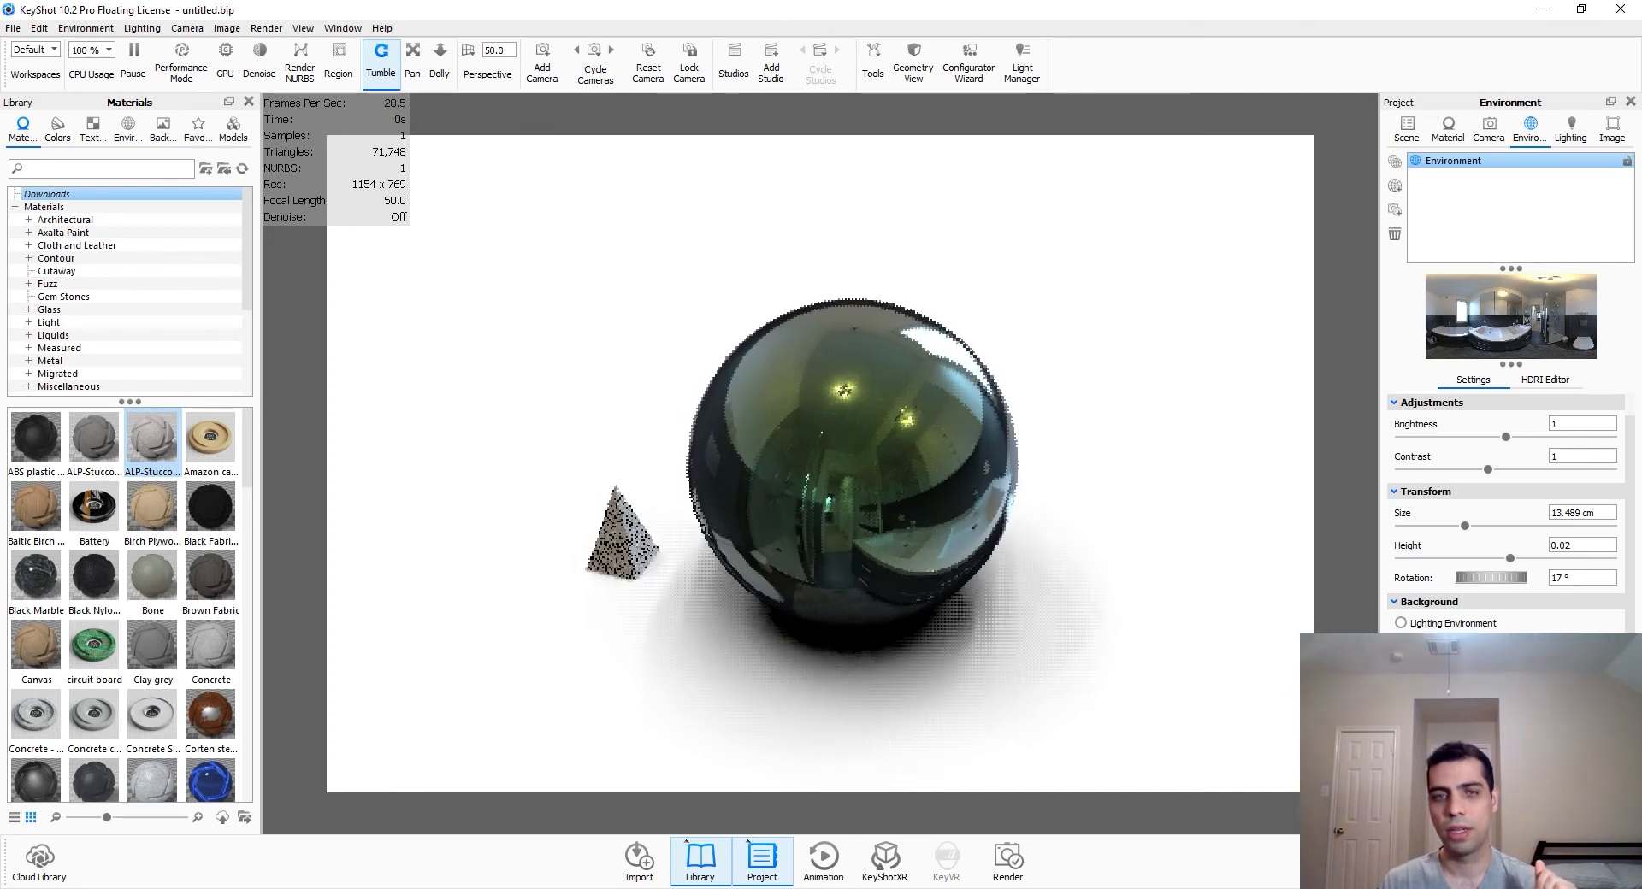
click(1400, 707)
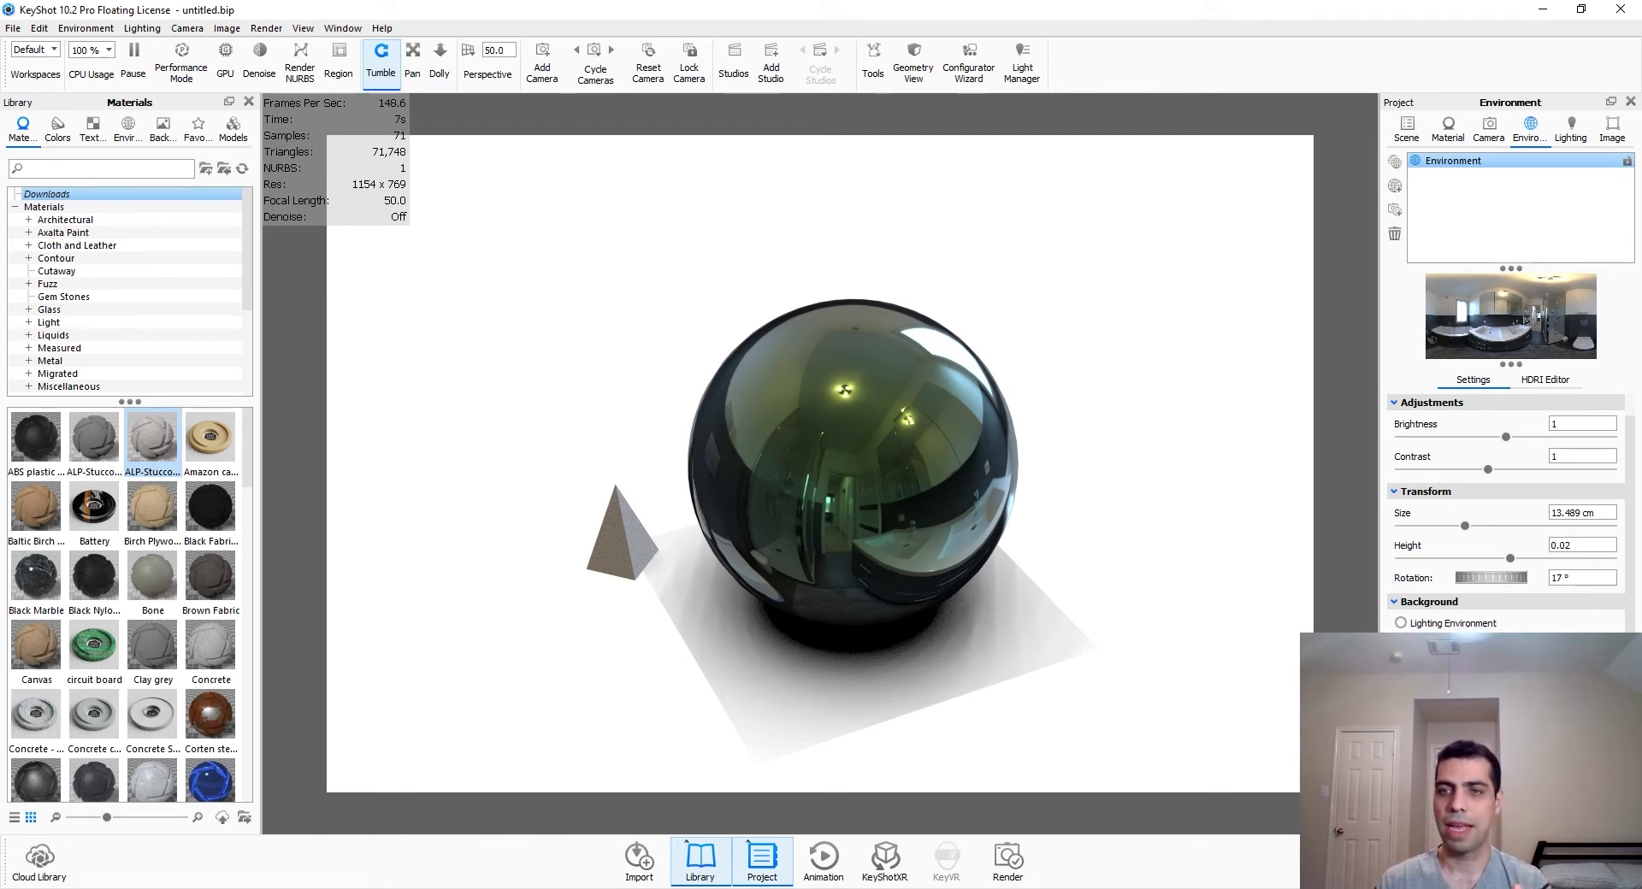
scroll(1506, 517, up, 1)
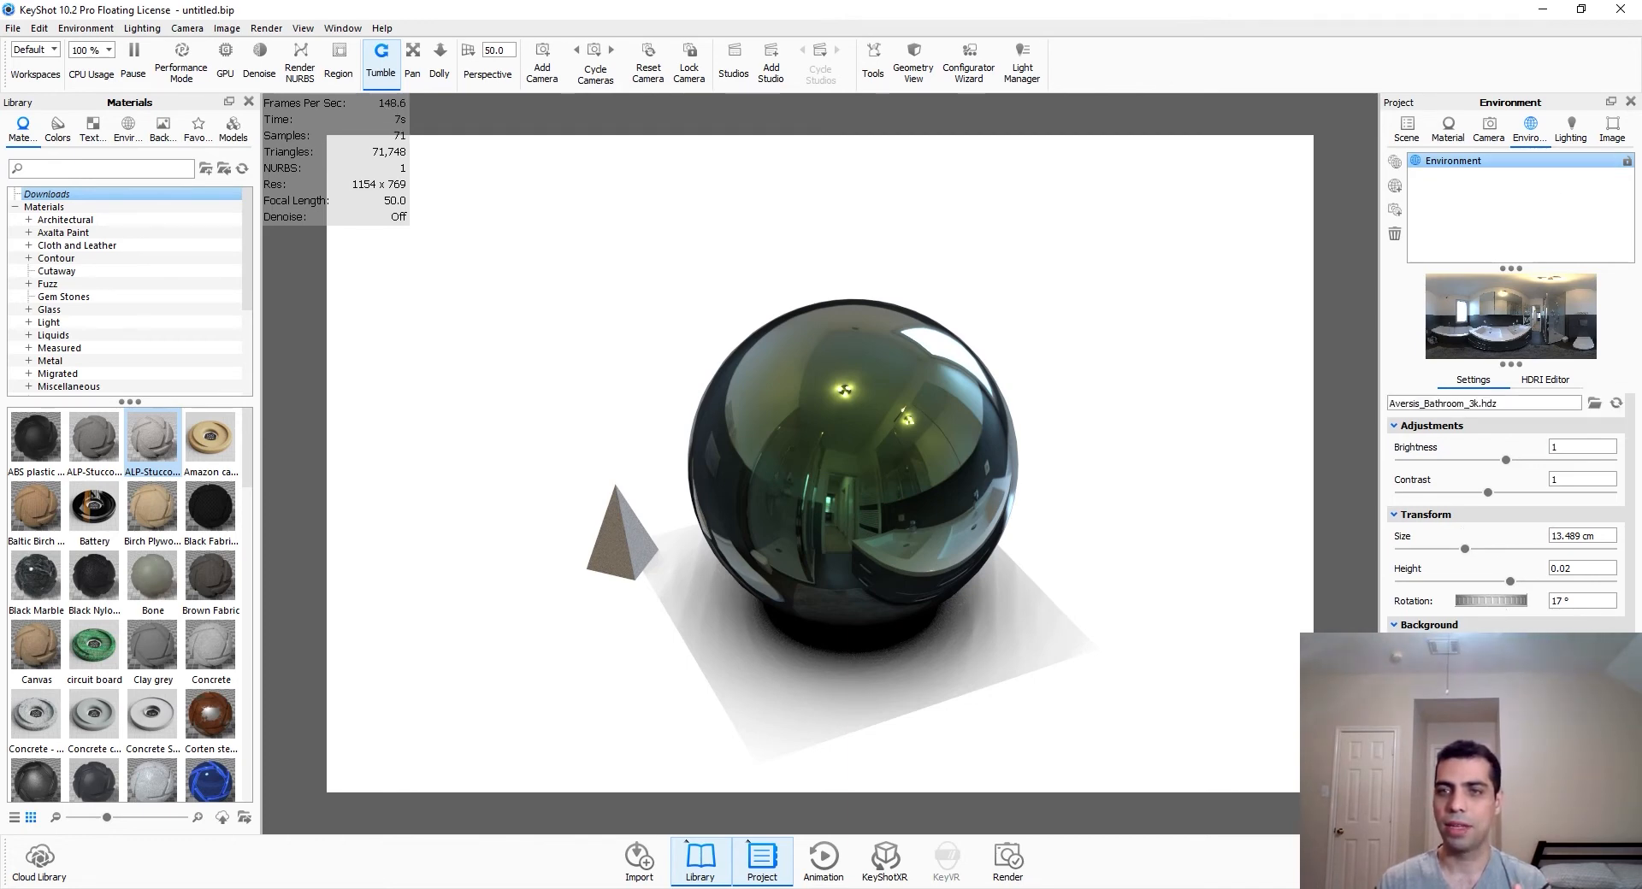
Step: Add a circular light pin to the HDRI and position its highlight just right of the sphere's center
click(1544, 380)
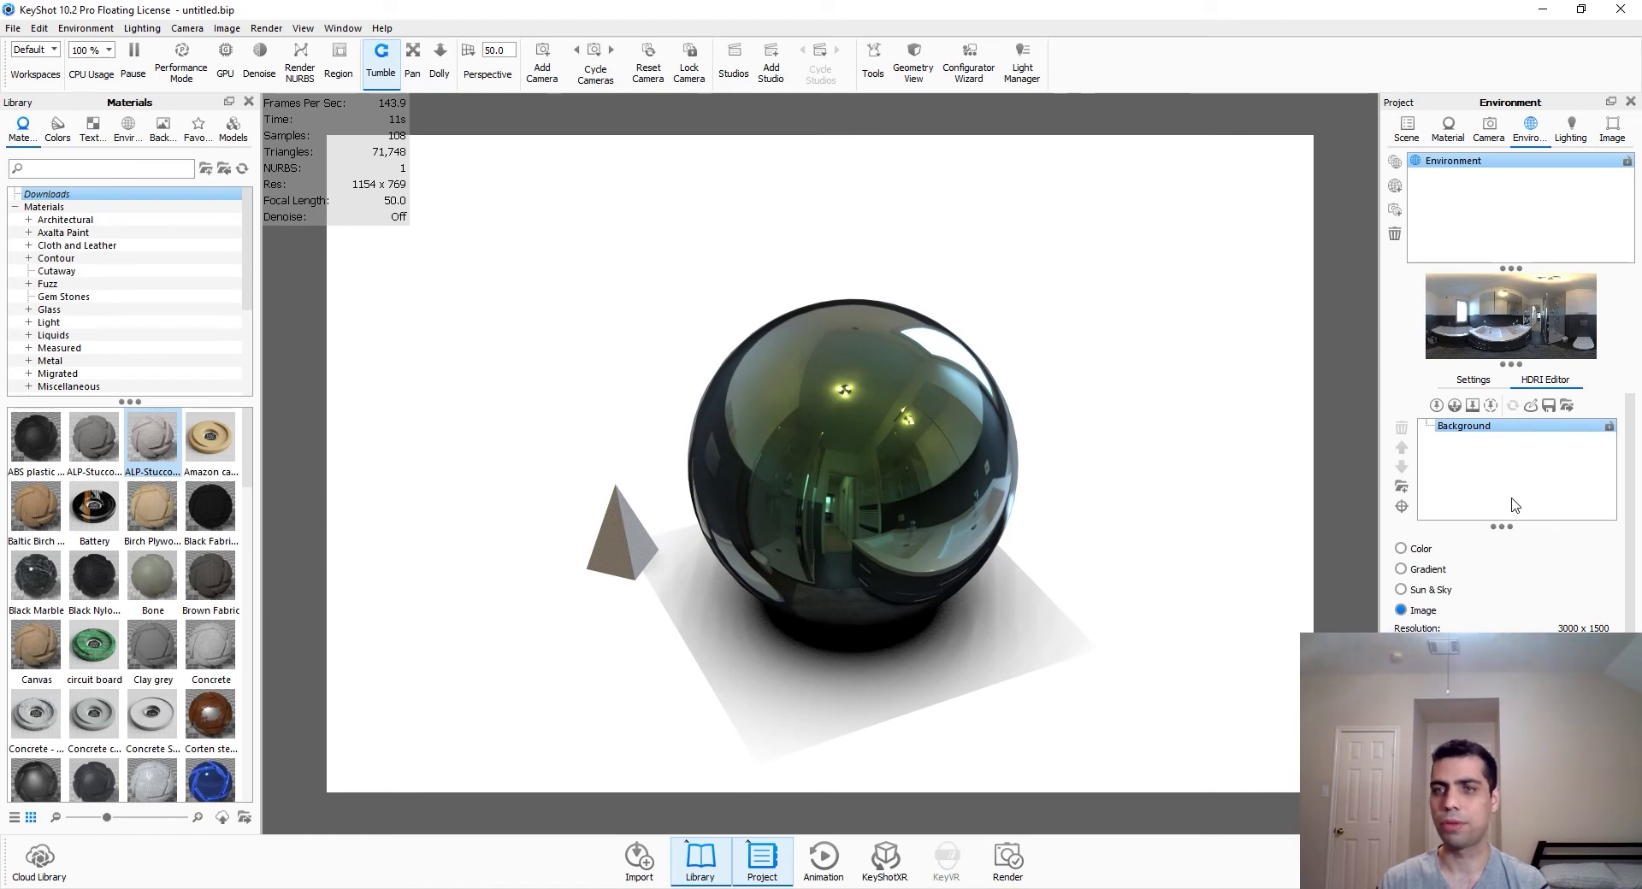
click(1435, 406)
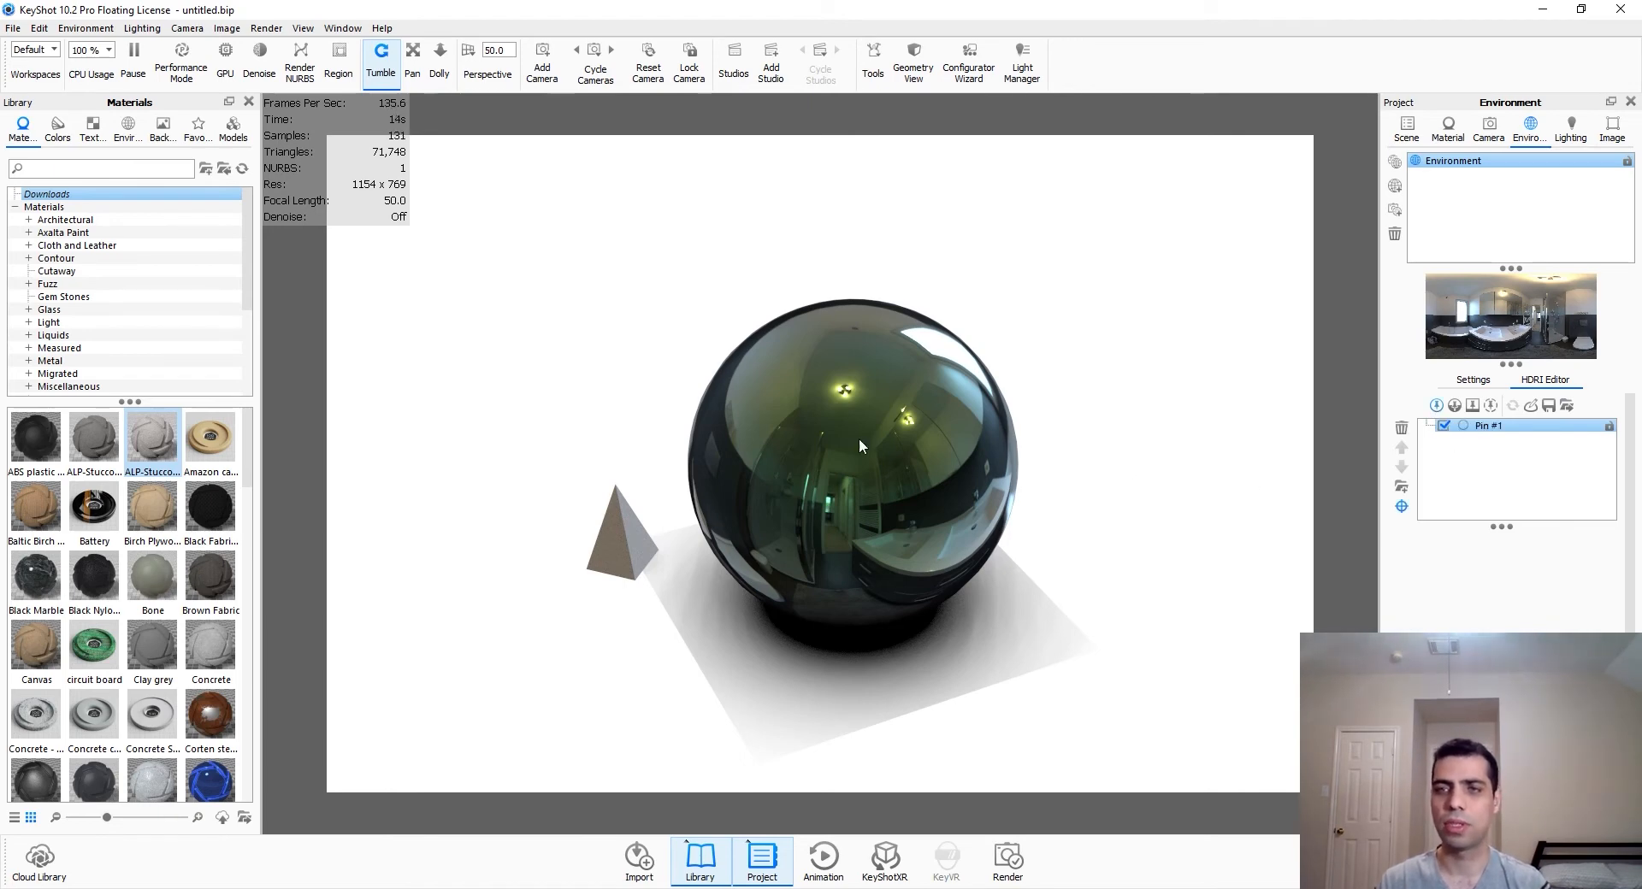
click(858, 438)
drag(922, 412, 882, 477)
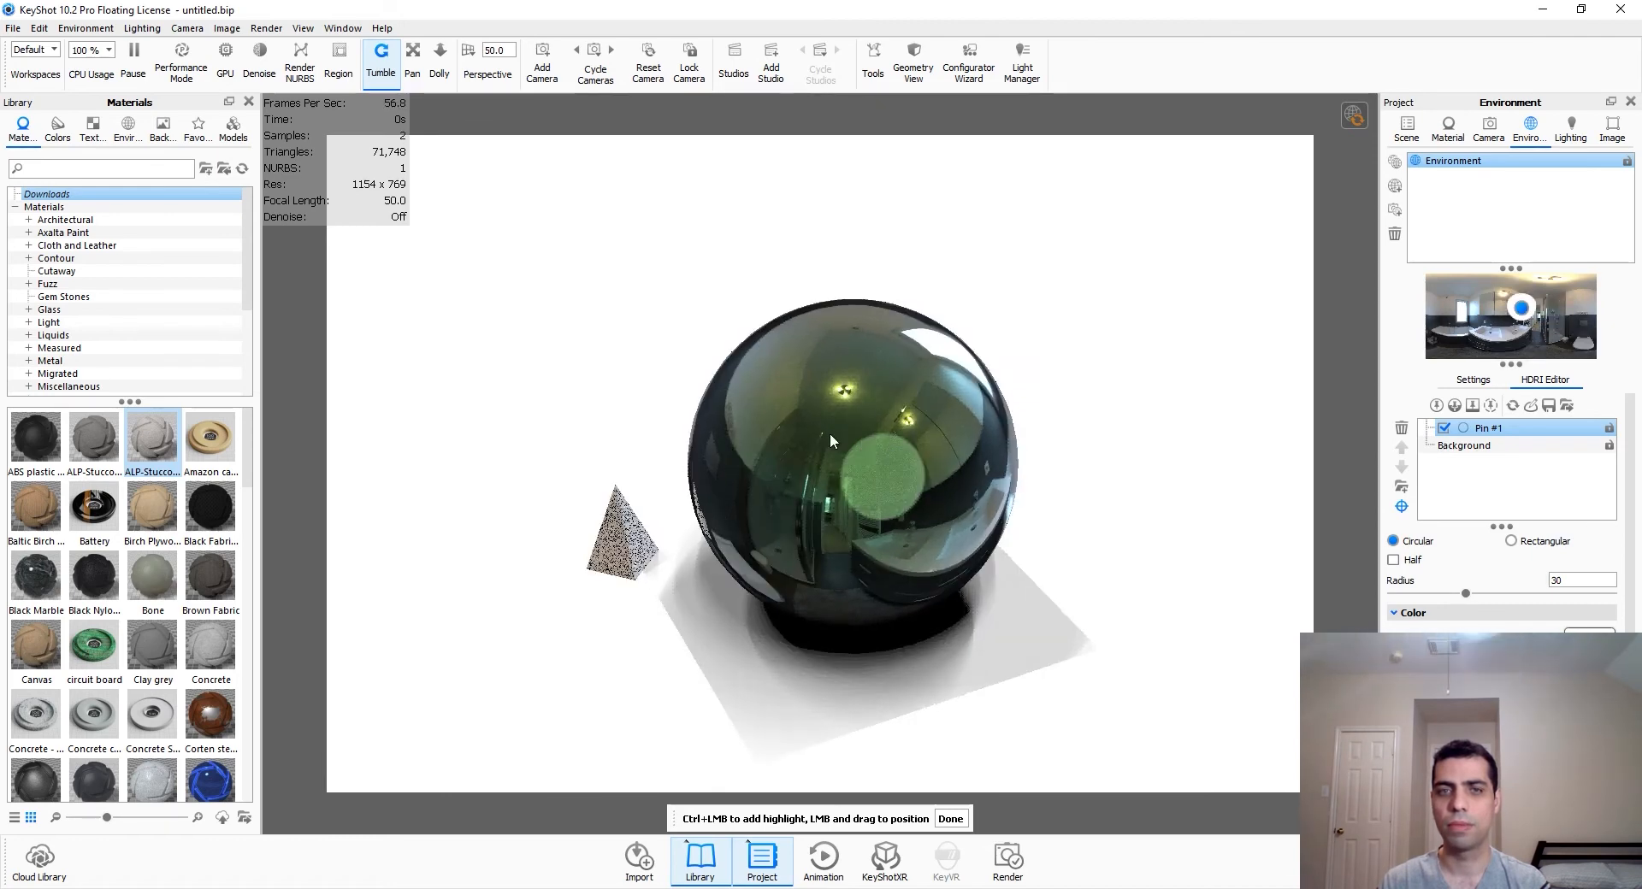
click(951, 818)
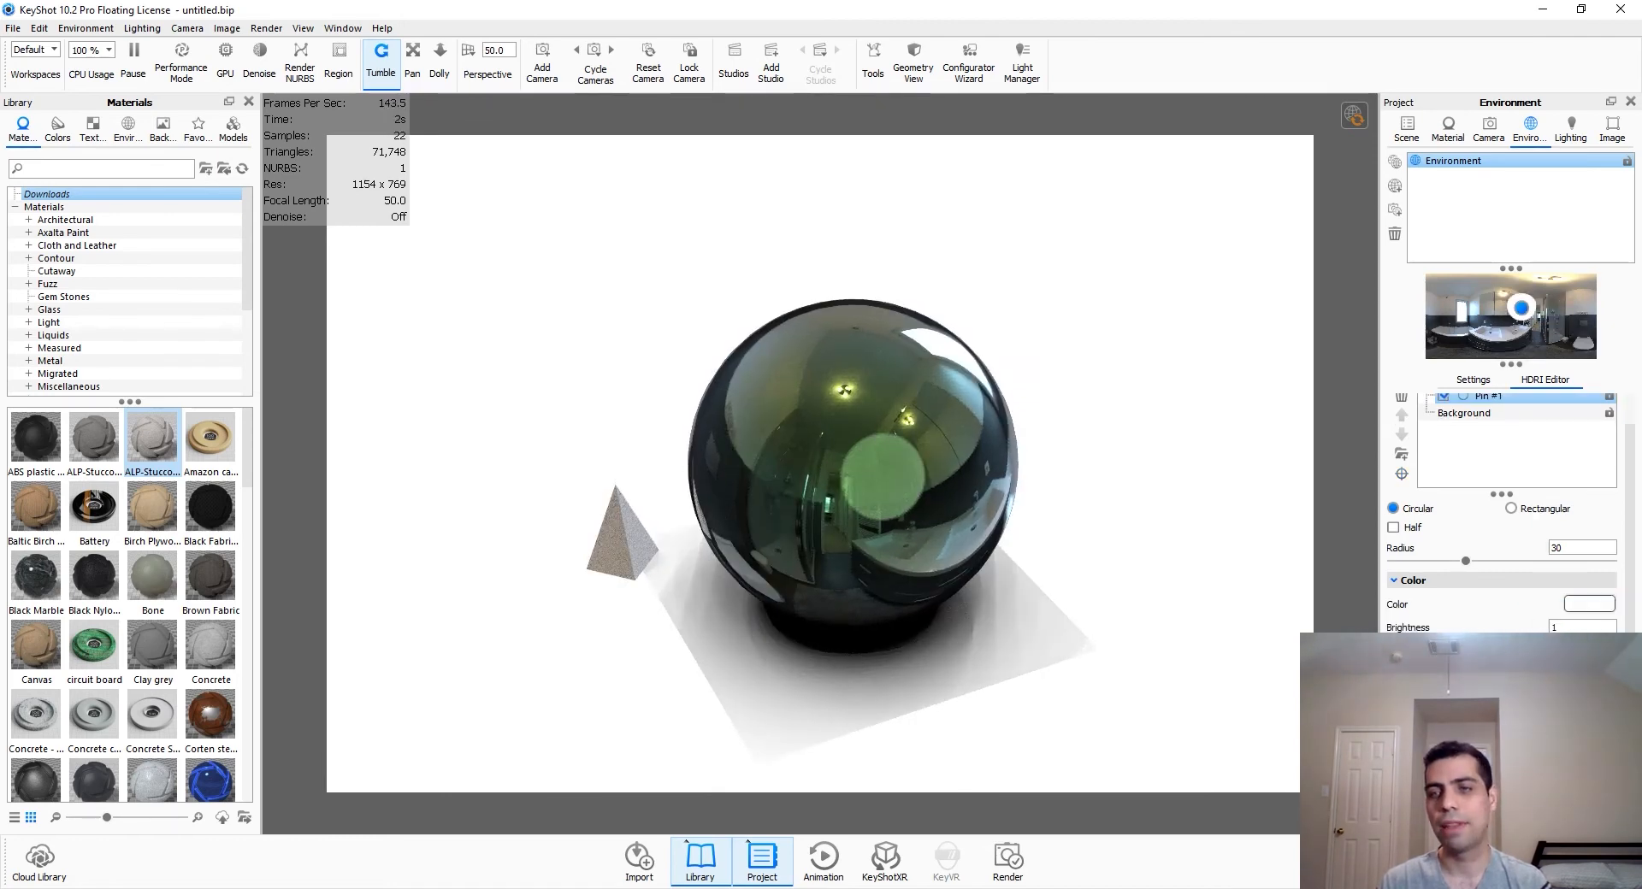
scroll(1505, 513, down, 1)
scroll(1505, 513, up, 1)
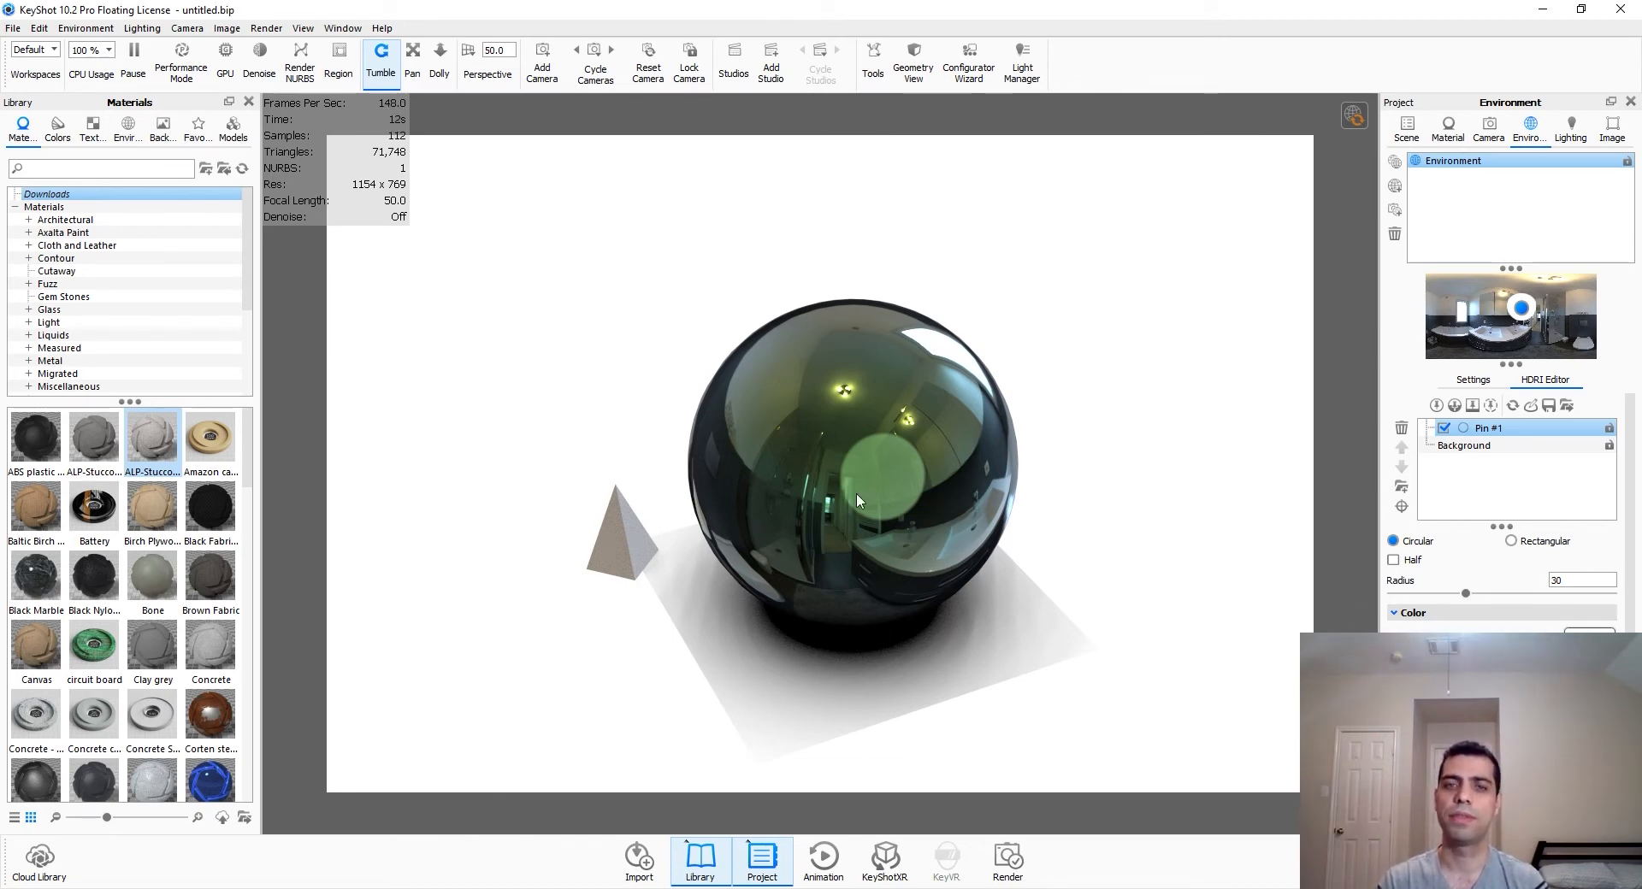
Step: Return to the environment's ground settings and switch off the option that produces the square-edged ground shading
click(1472, 379)
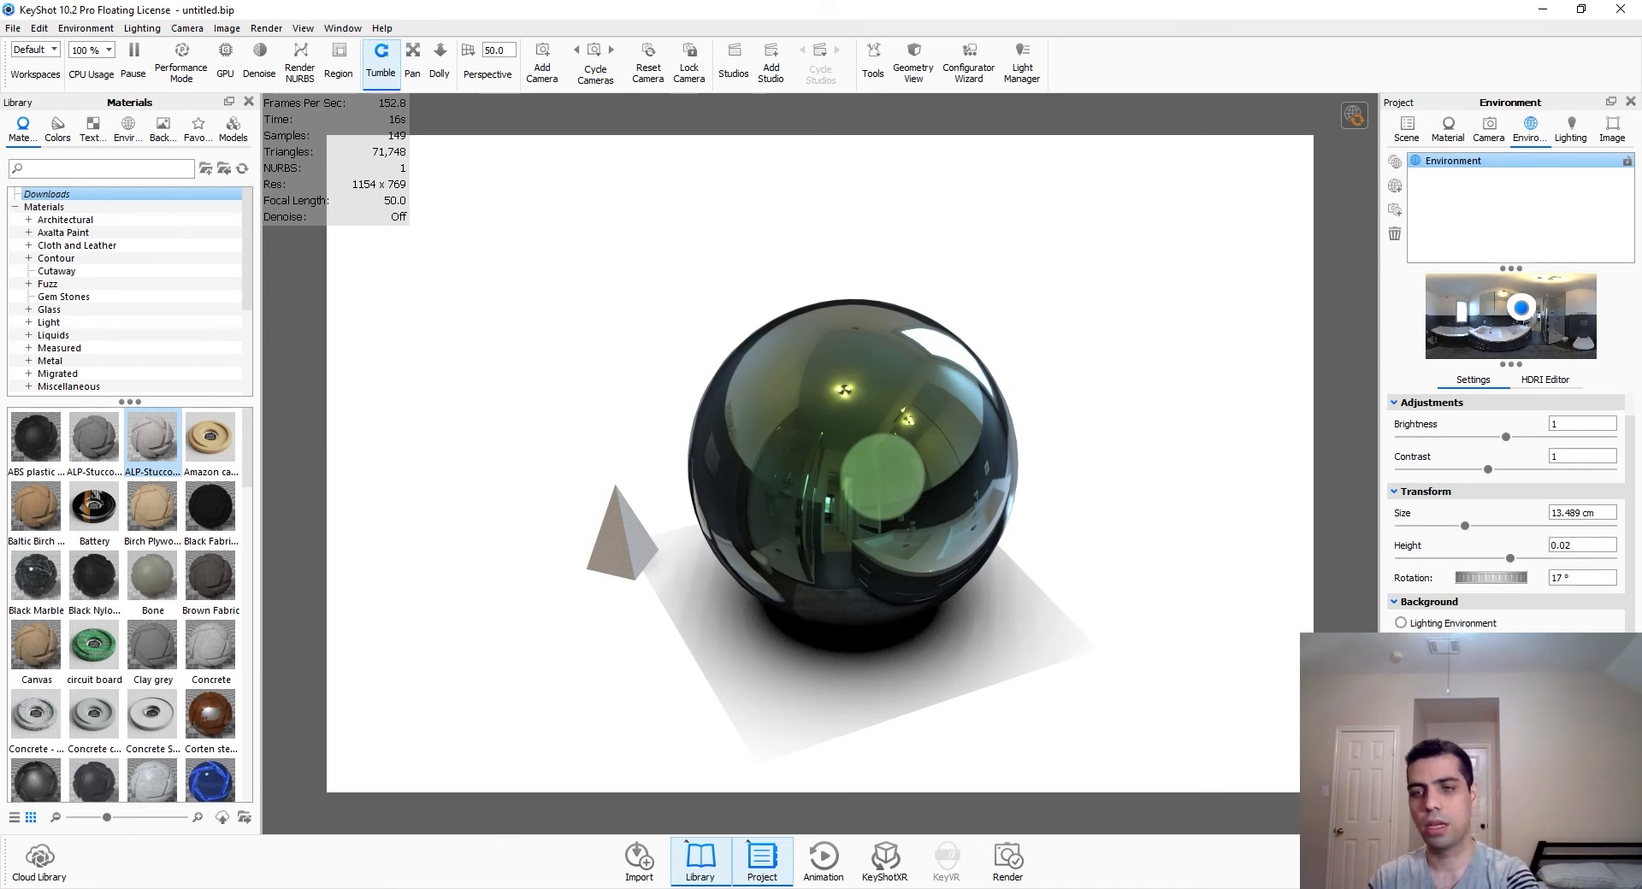
click(1401, 731)
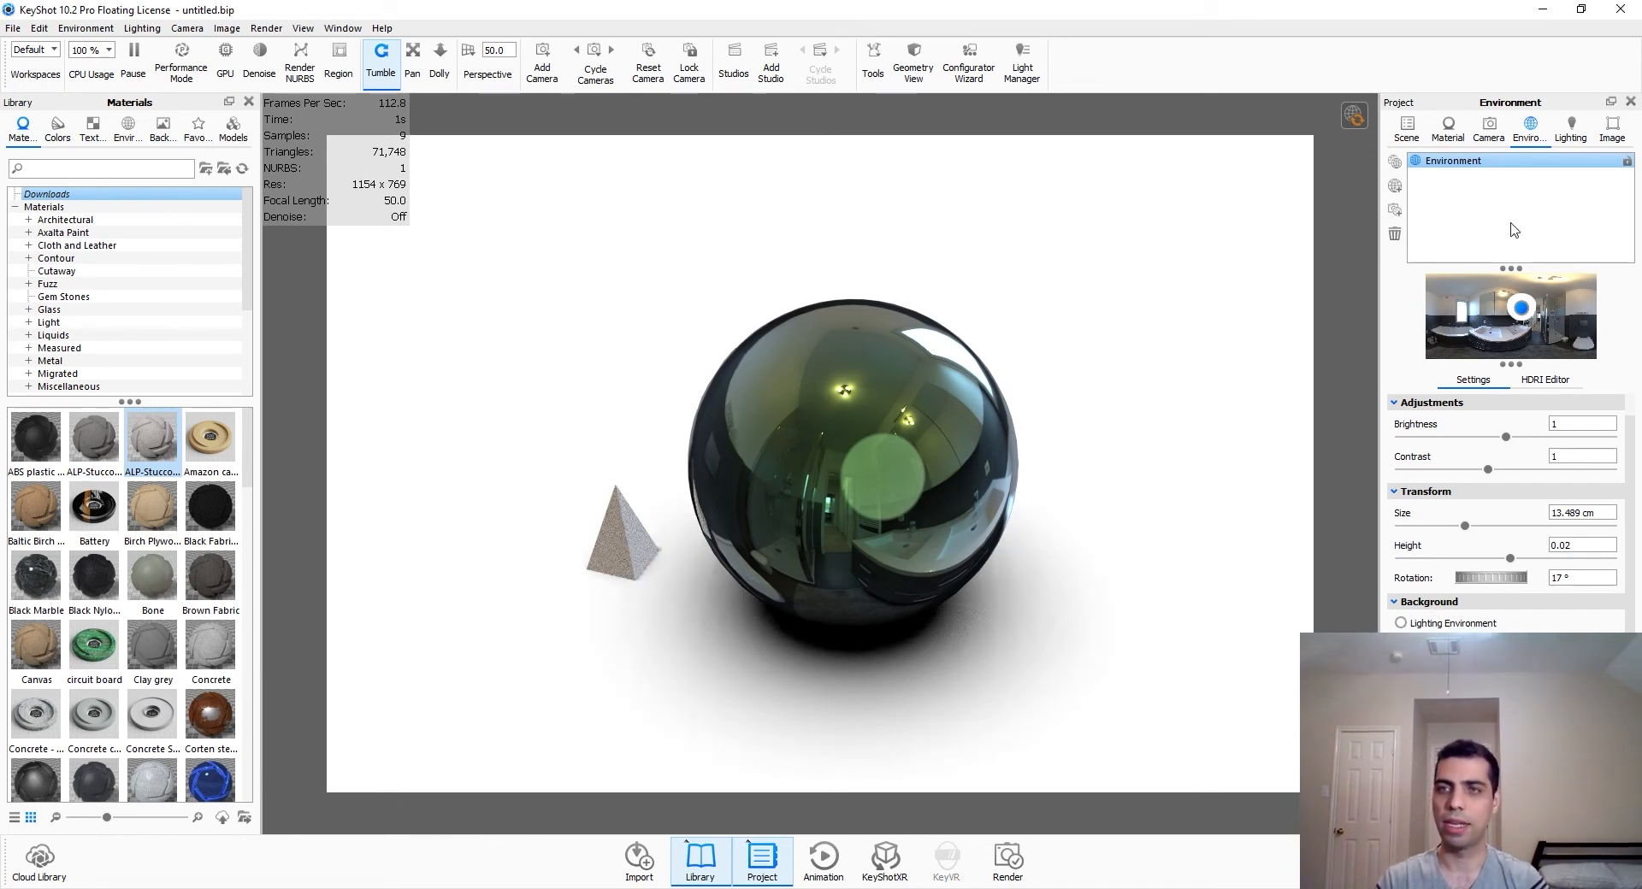
Step: Try the Performance Mode lighting preset, toggling it off and on, and return to the Basic preset
click(1569, 130)
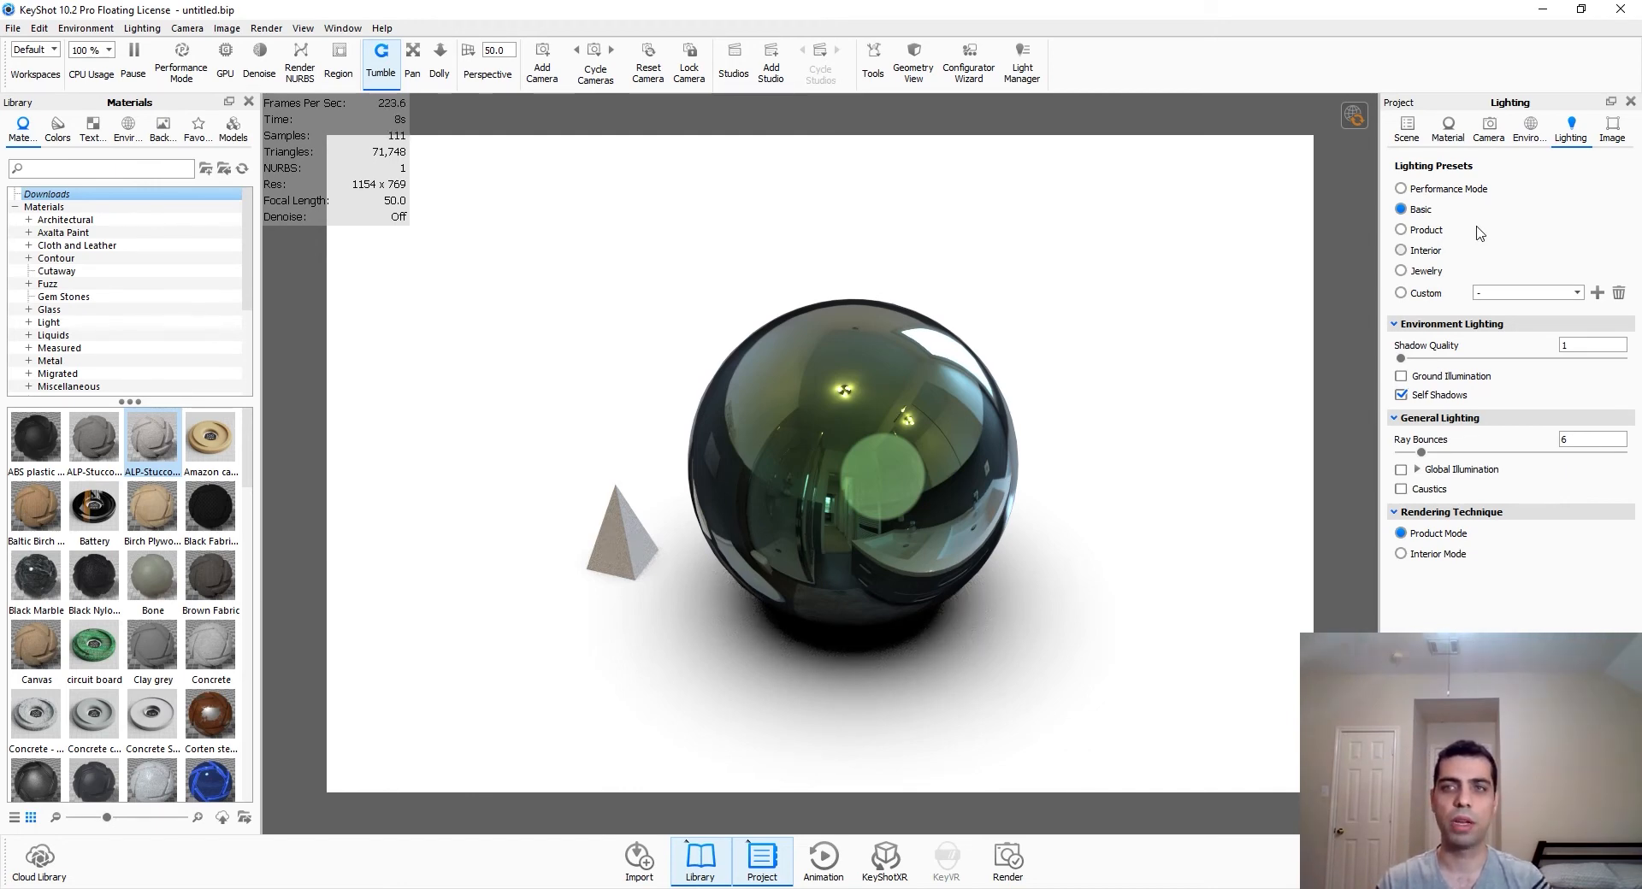
click(1454, 190)
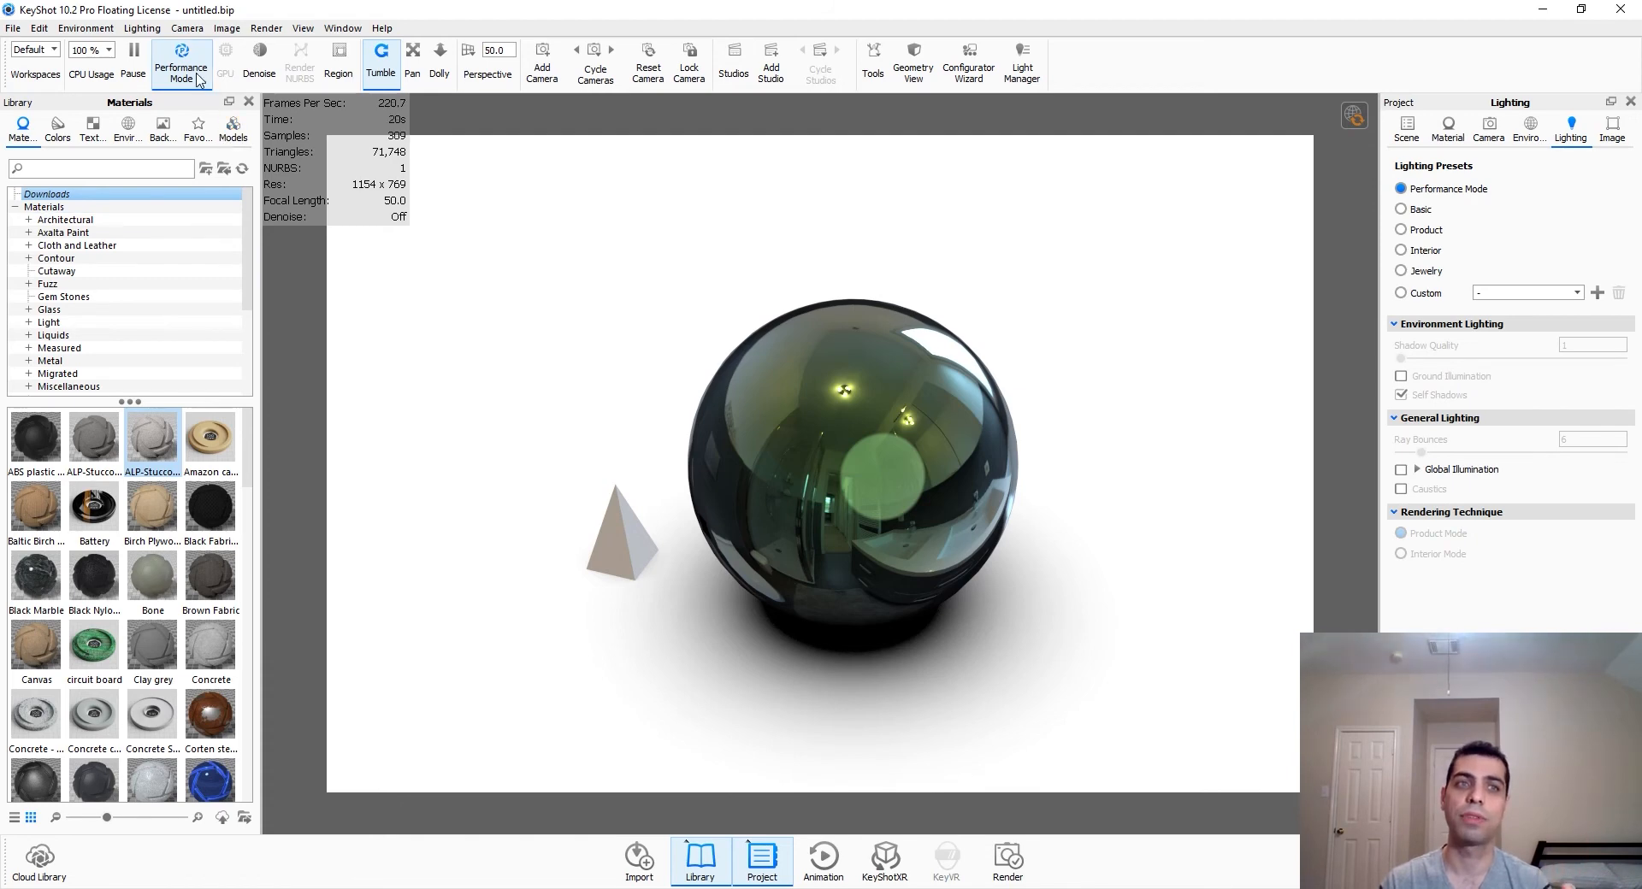
click(197, 78)
click(198, 78)
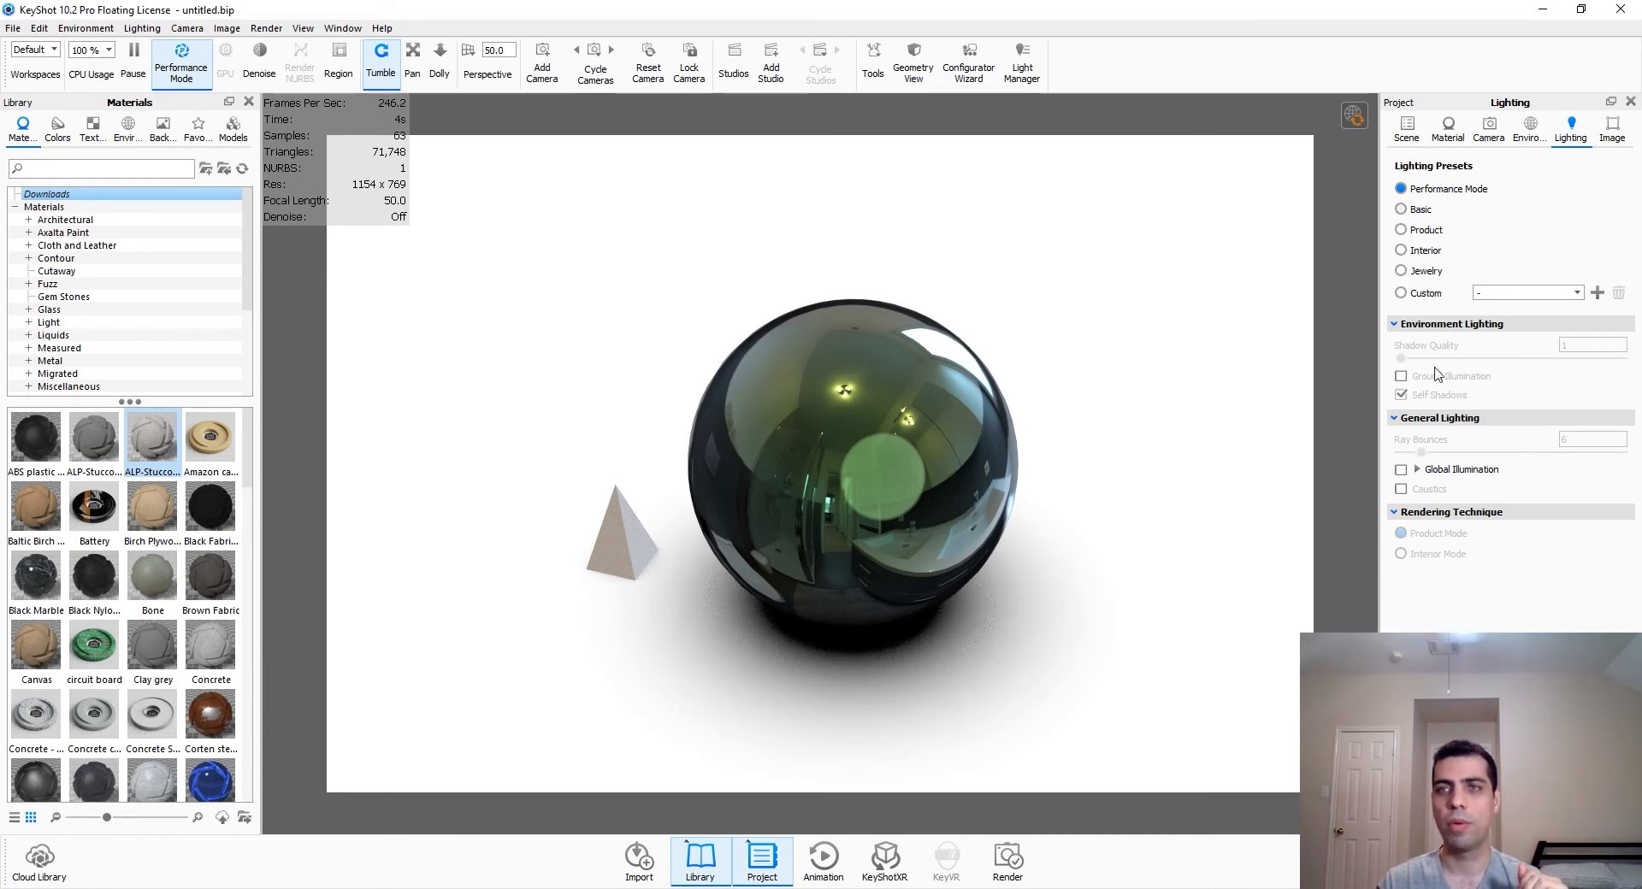
click(1426, 210)
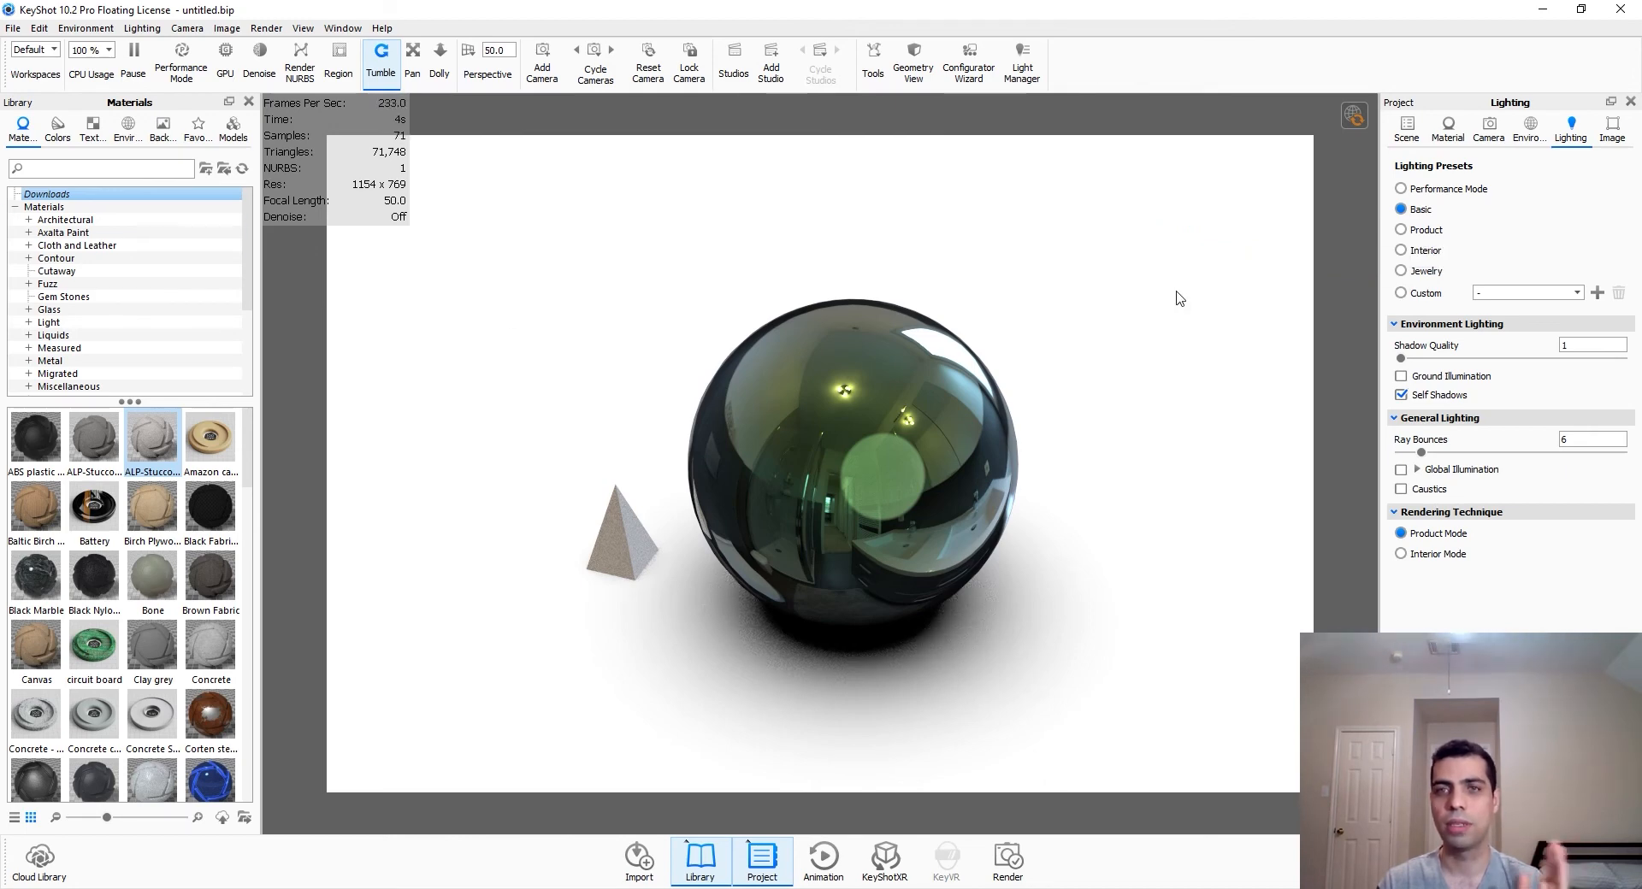
Step: Compare the Product and Interior lighting presets and end on Jewelry
click(1424, 231)
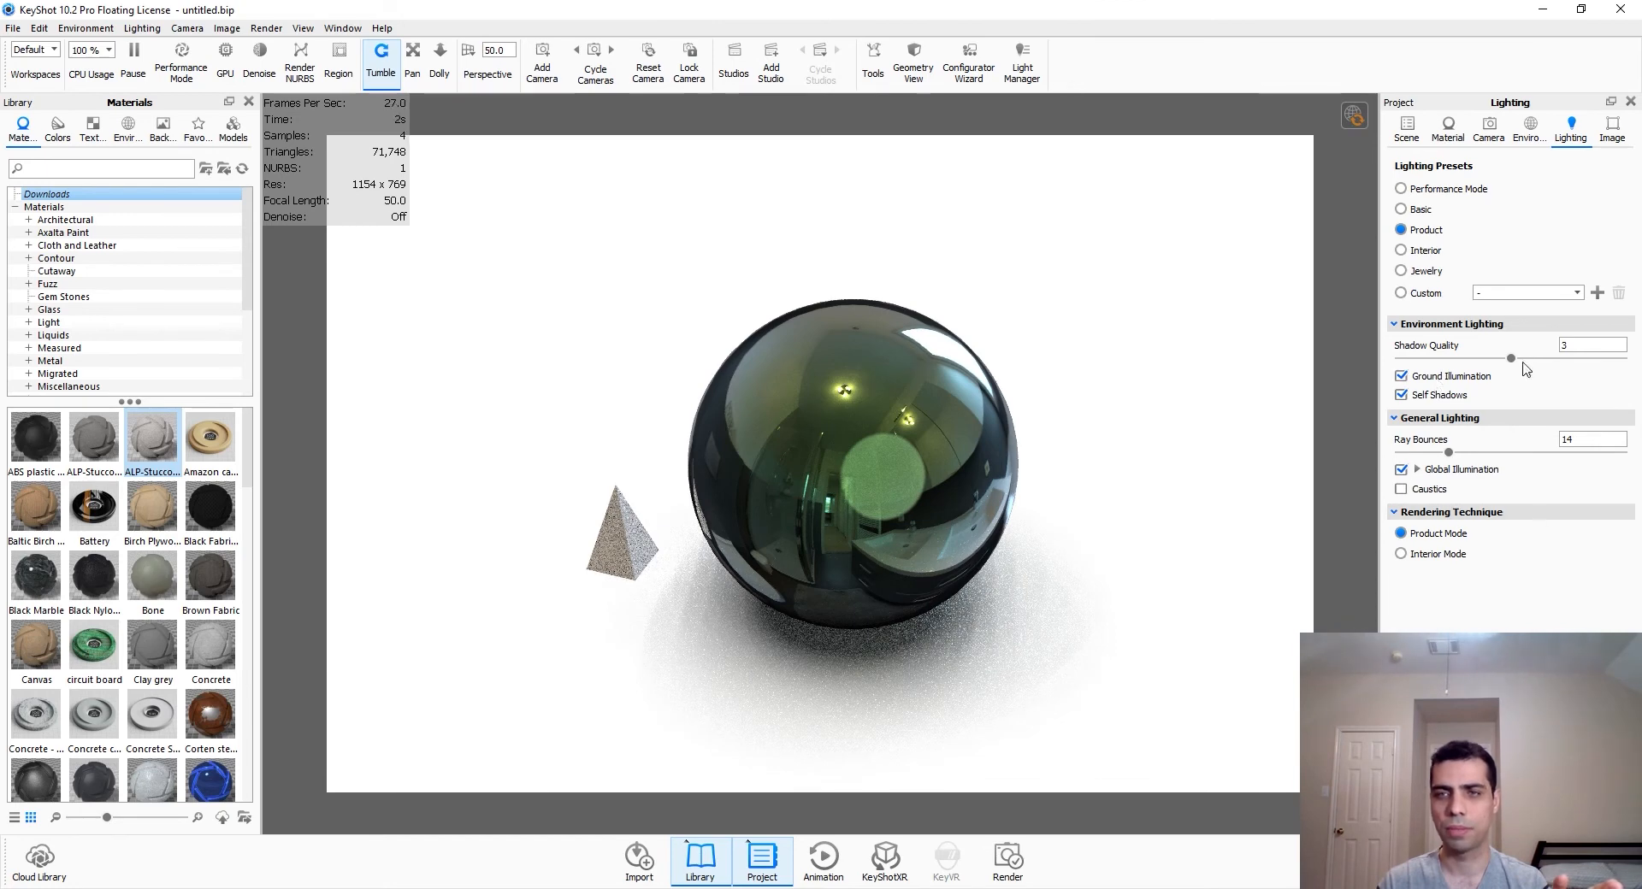
click(1425, 251)
click(1427, 271)
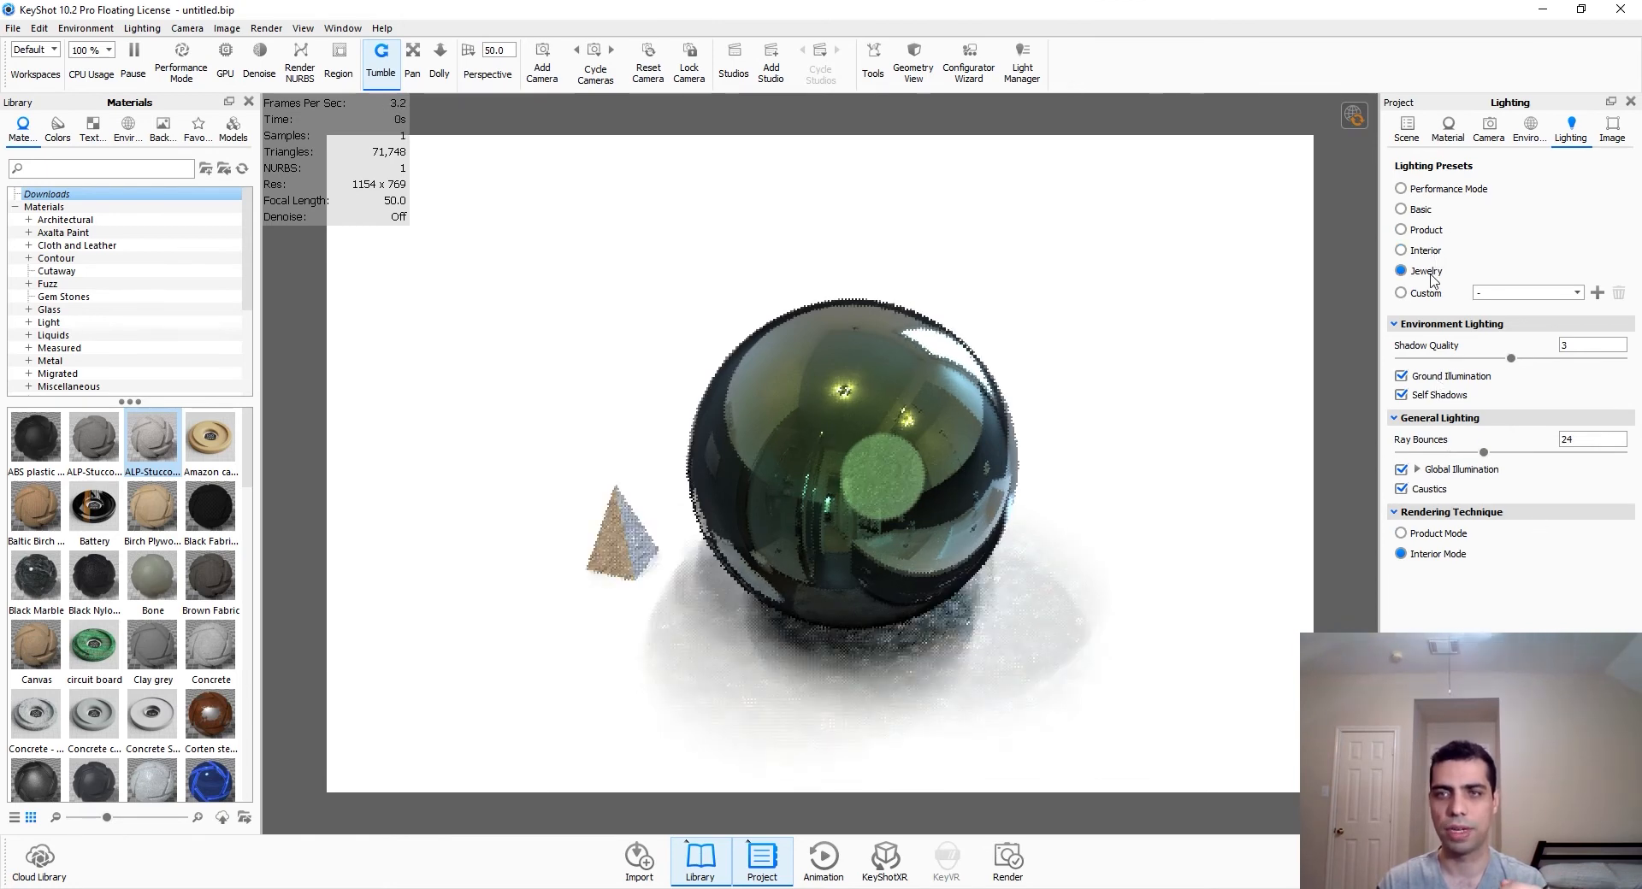
Step: Lower the environment shadow quality to about 1.448 and toggle Ground Illumination off and on to compare the ground shadow
drag(1510, 358, 1426, 359)
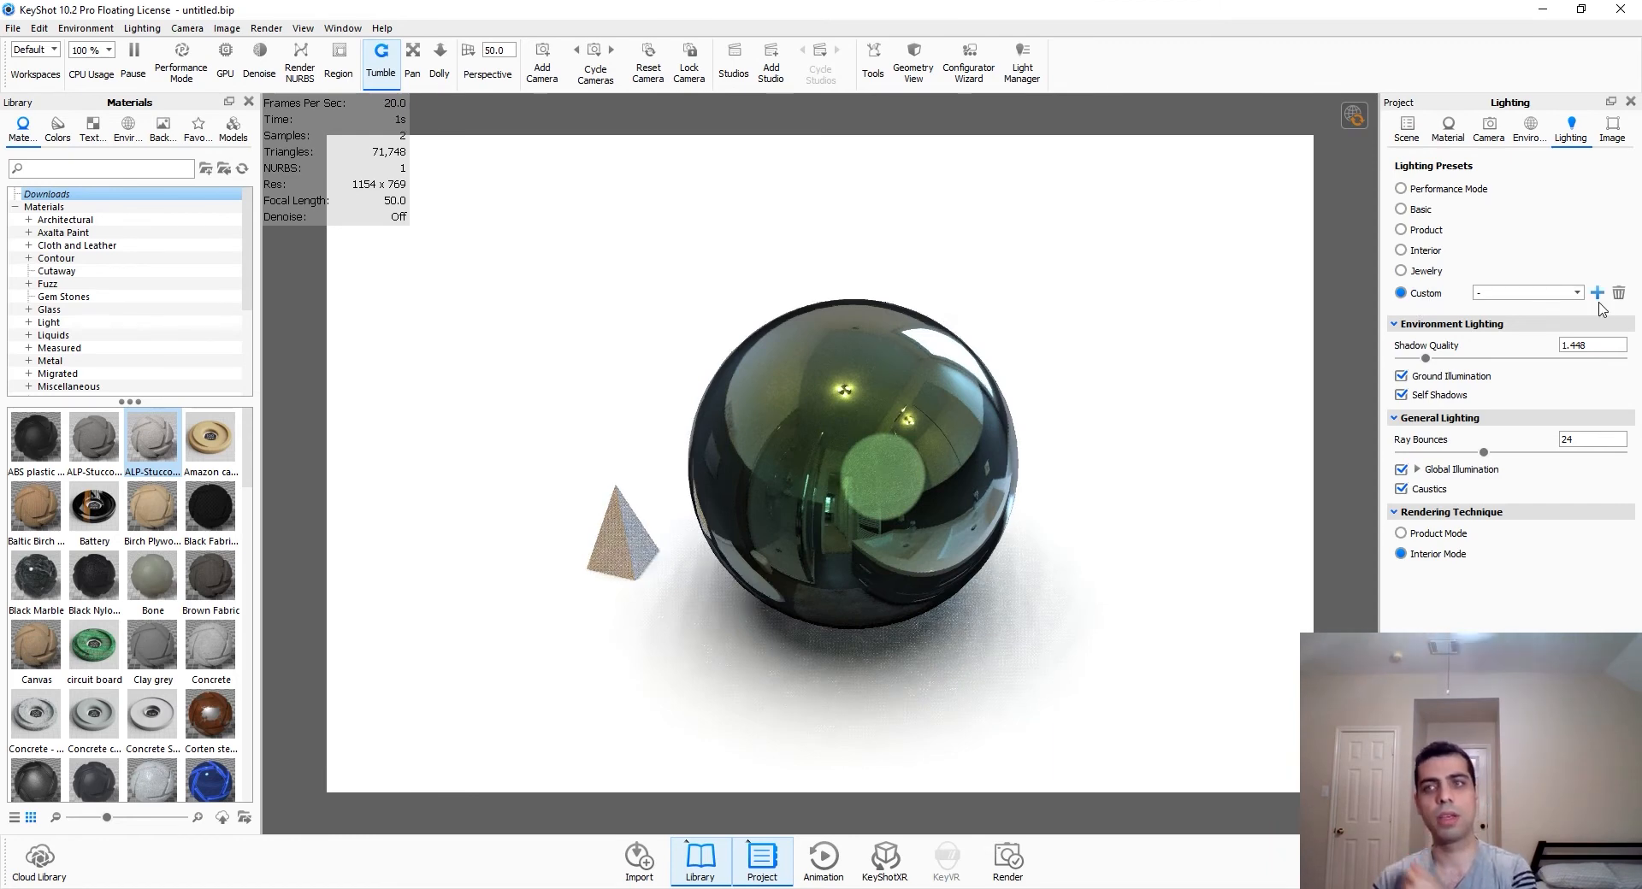
click(1452, 378)
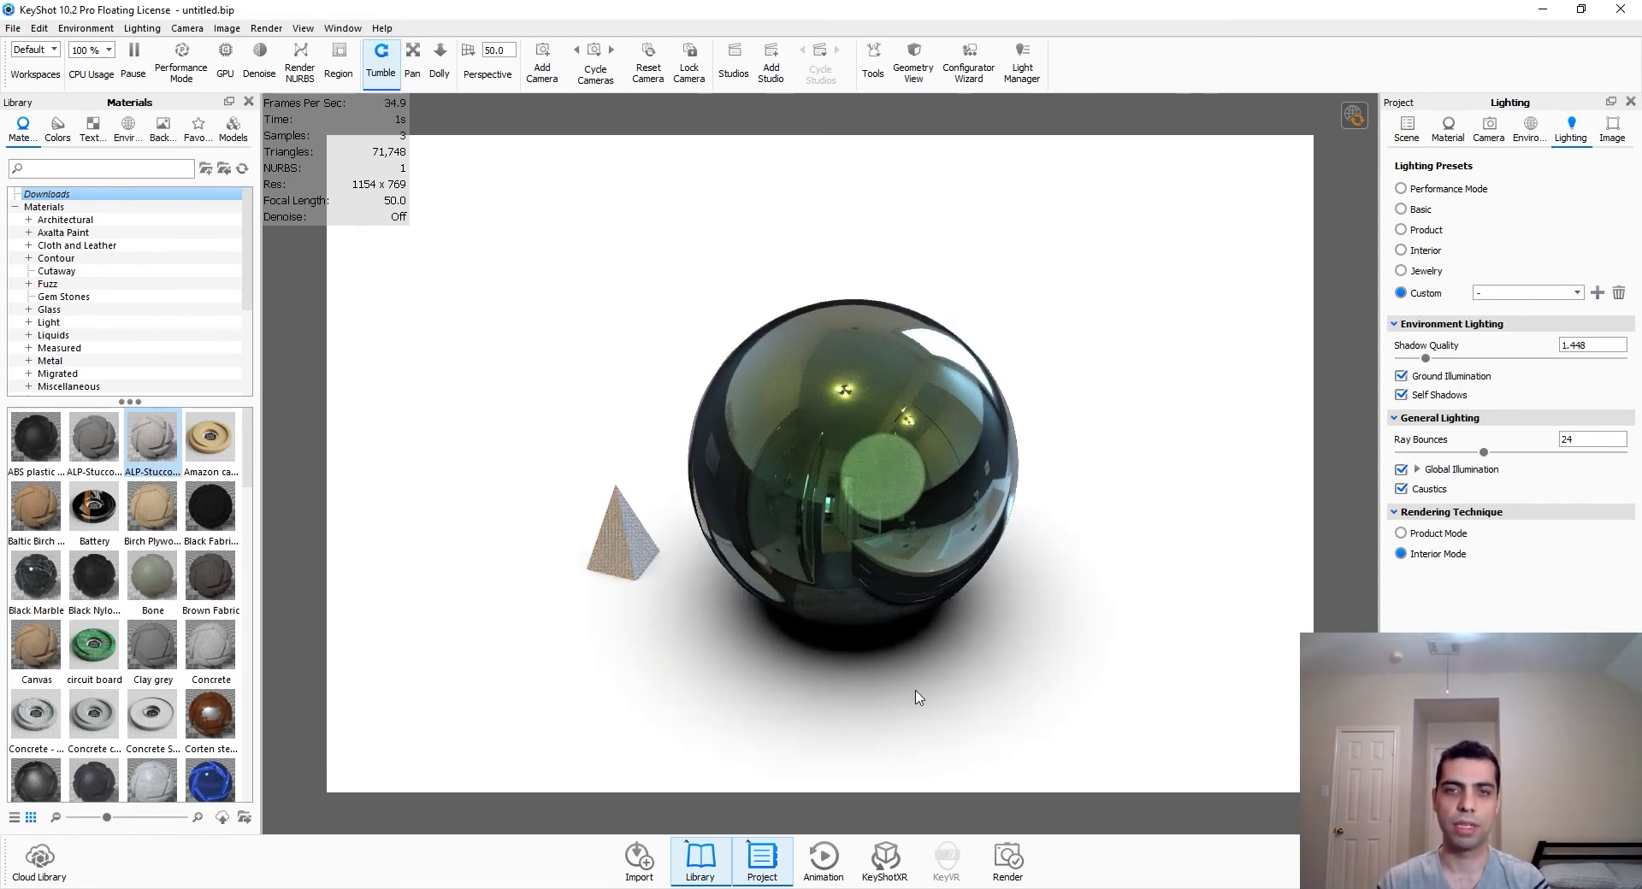
click(1452, 378)
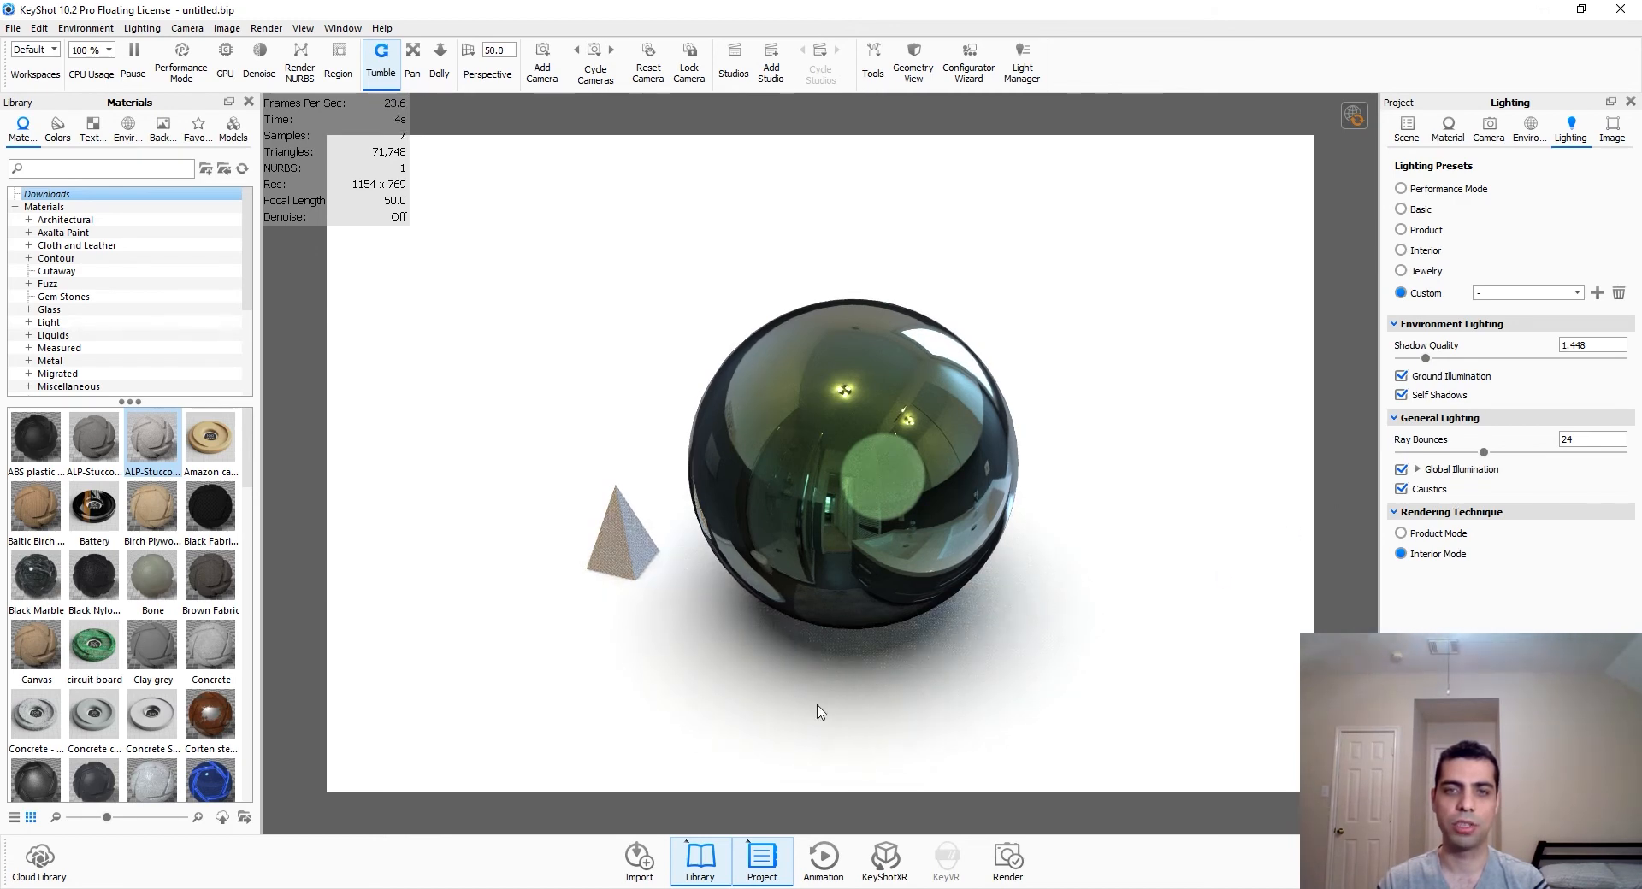
Step: Turn Self Shadows off and back on while examining the pyramid and sphere up close
click(1444, 395)
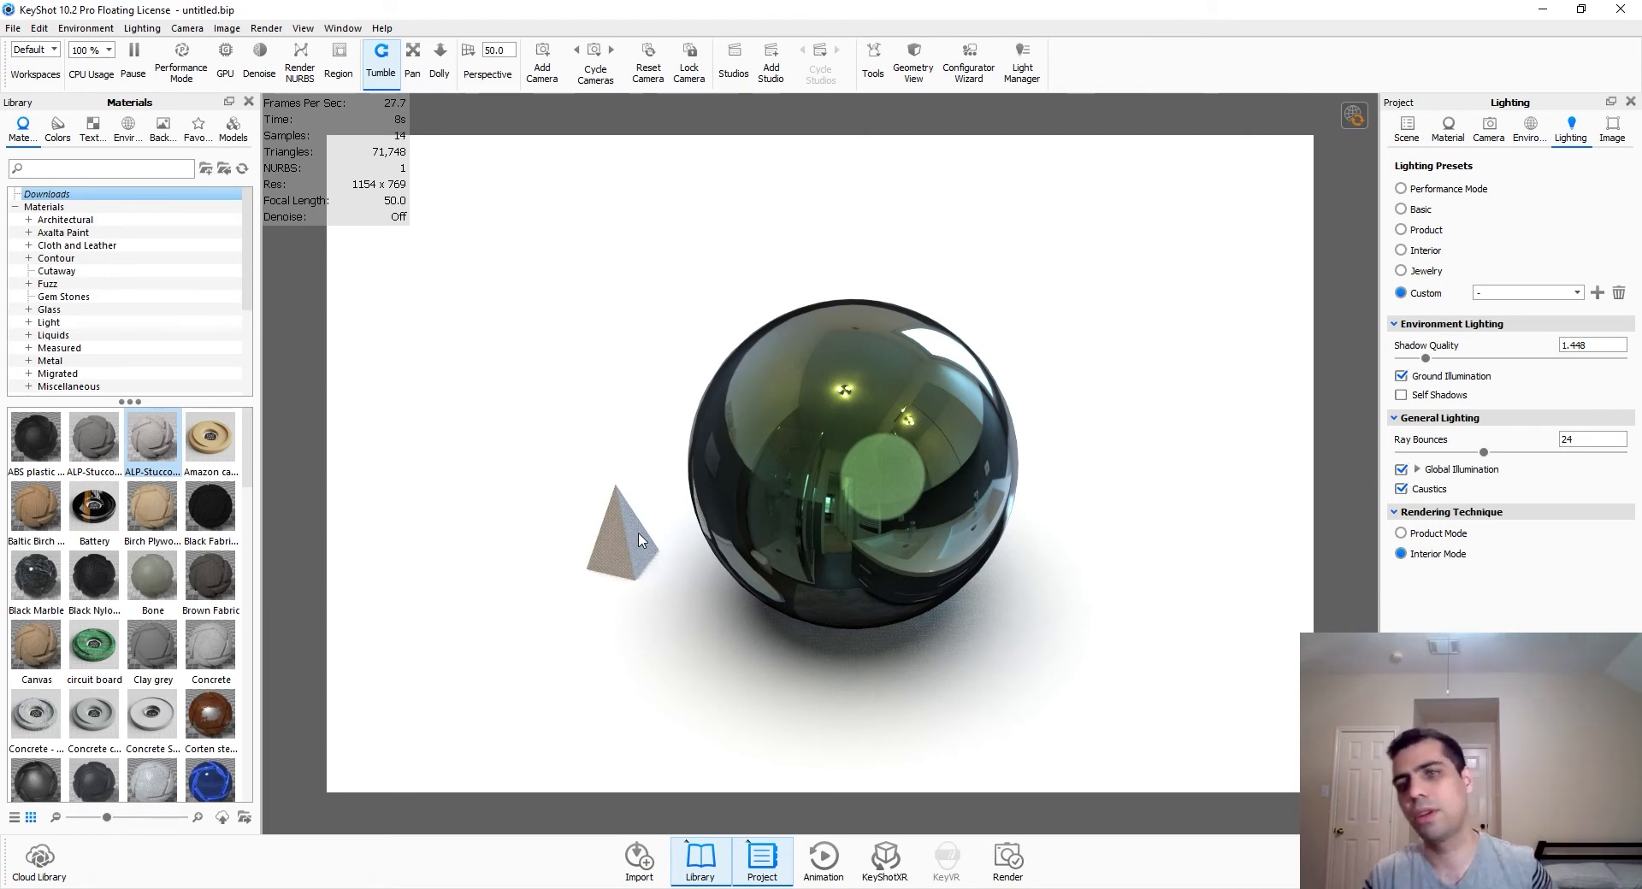
scroll(639, 538, up, 3)
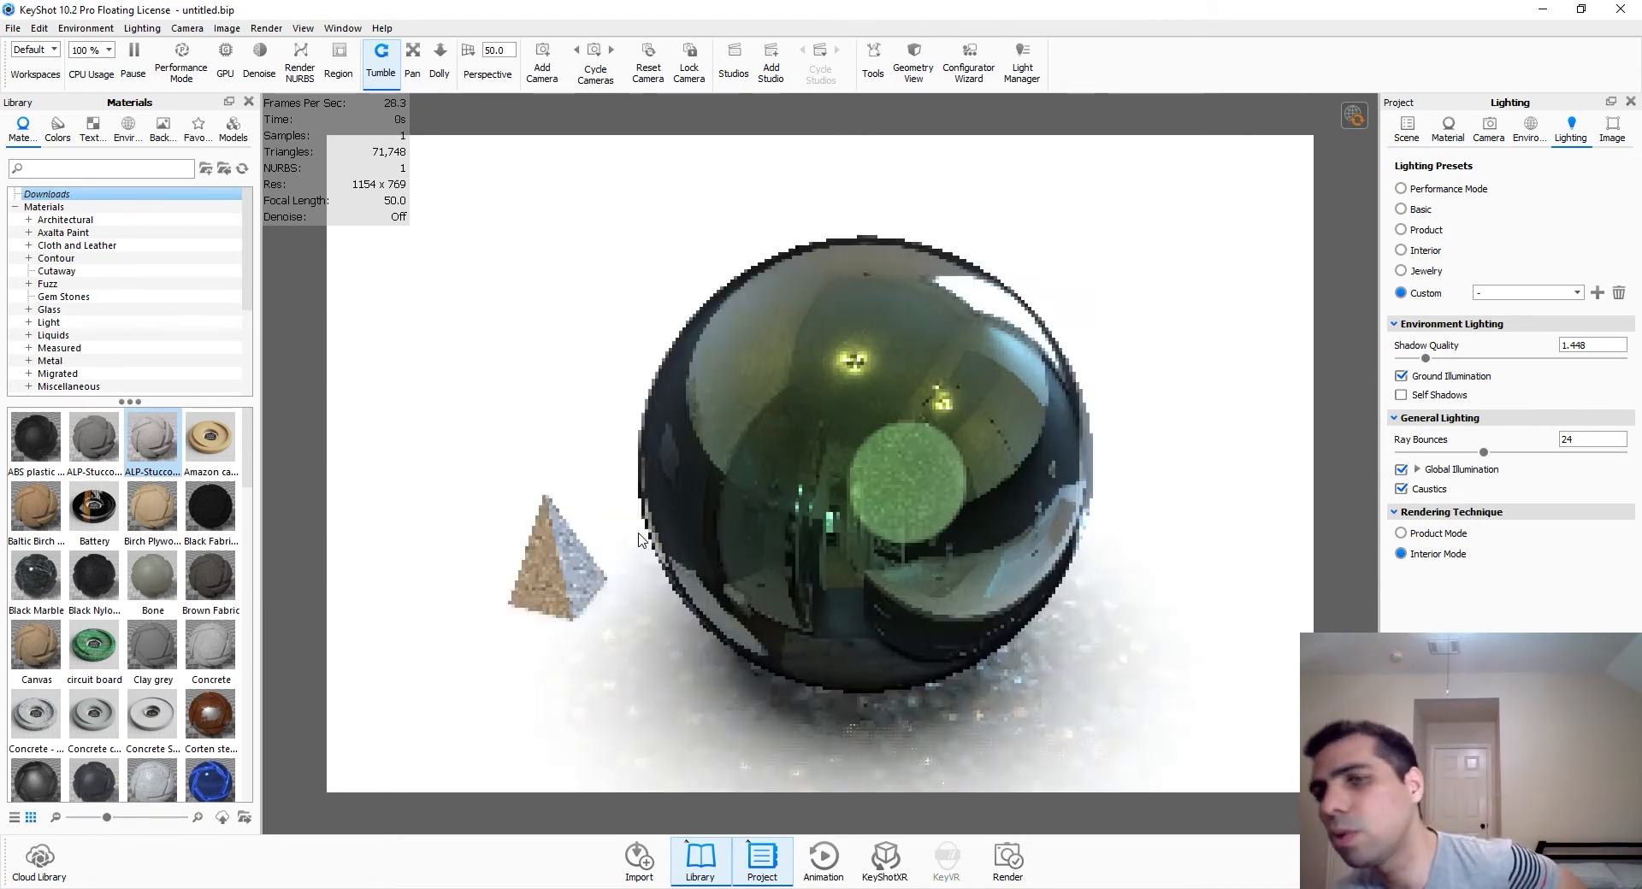
click(1426, 396)
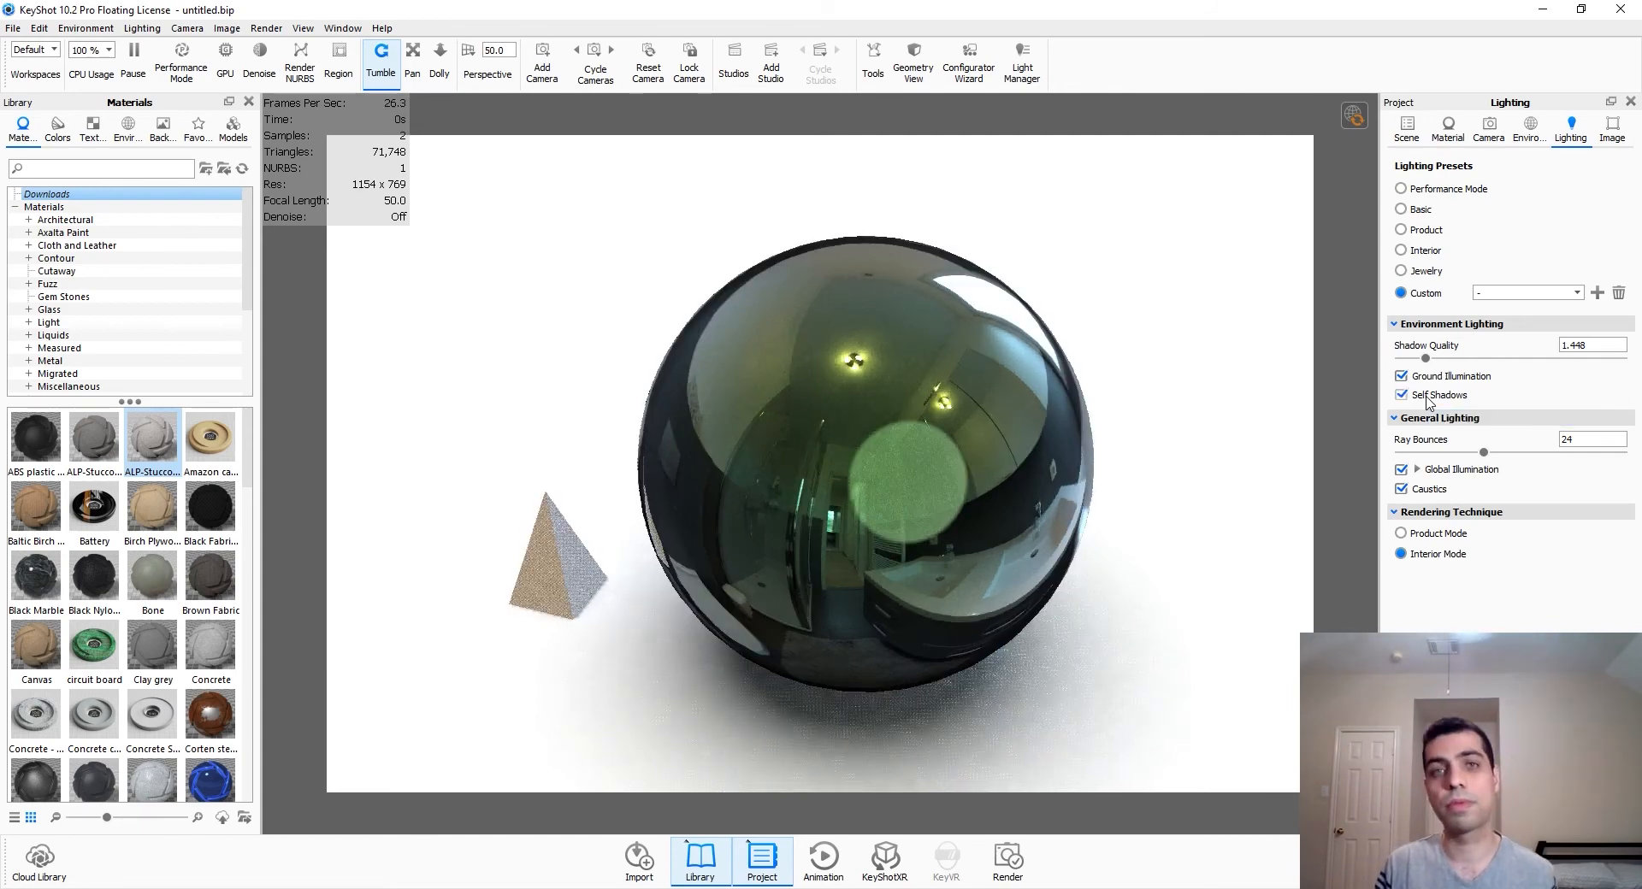
Step: Turn Global Illumination off to compare the lighting on the scene and turn it back on
click(1401, 470)
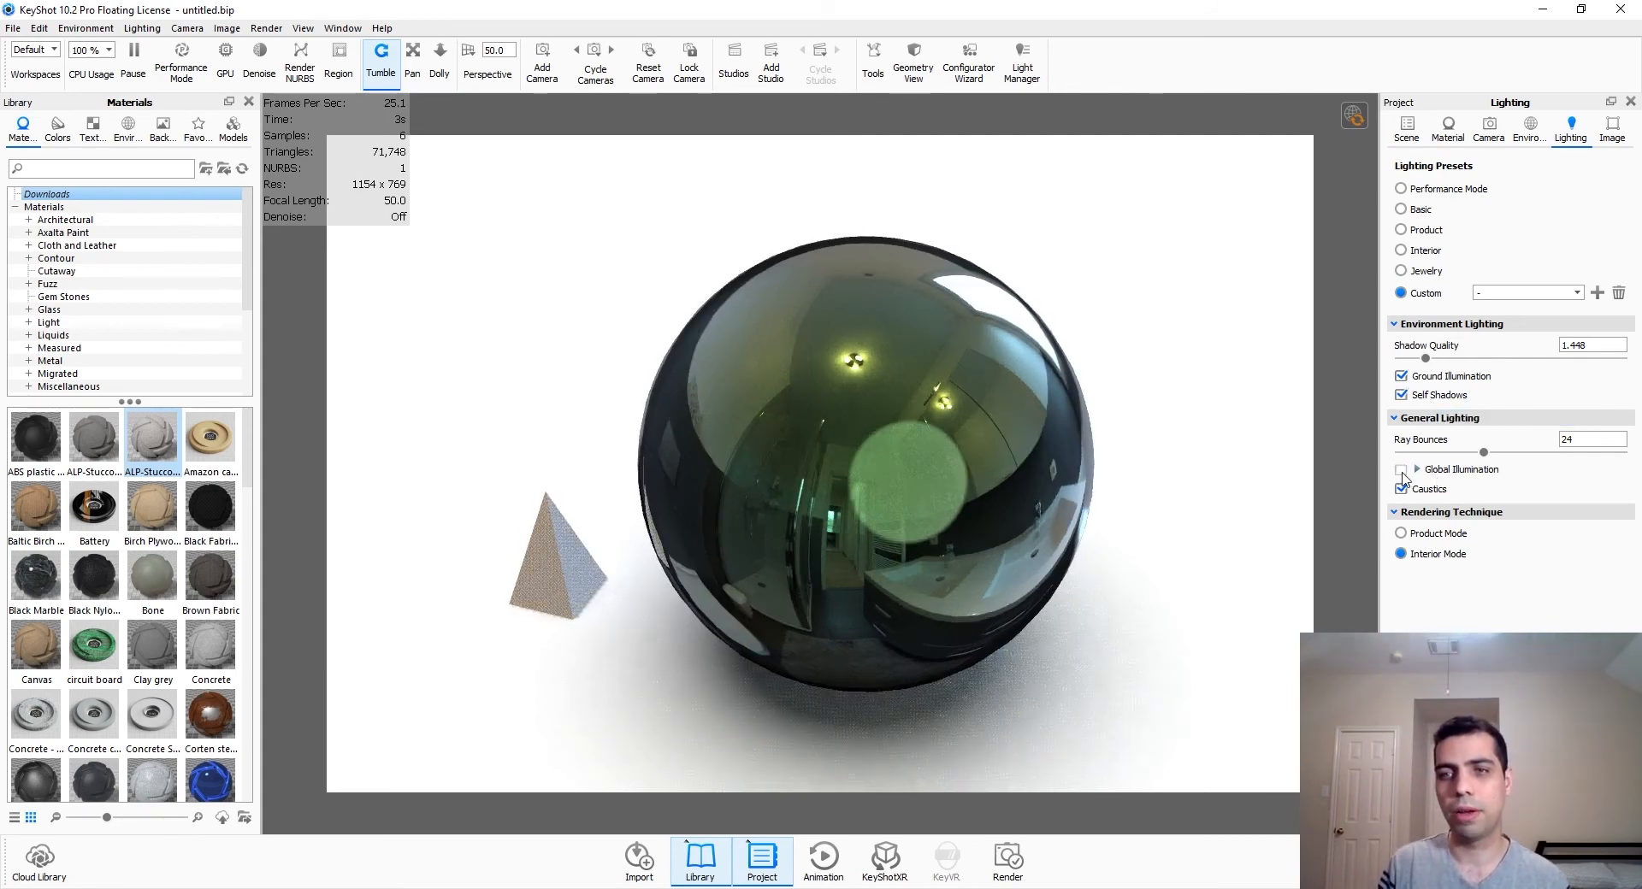
scroll(1050, 596, up, 3)
scroll(1050, 591, down, 3)
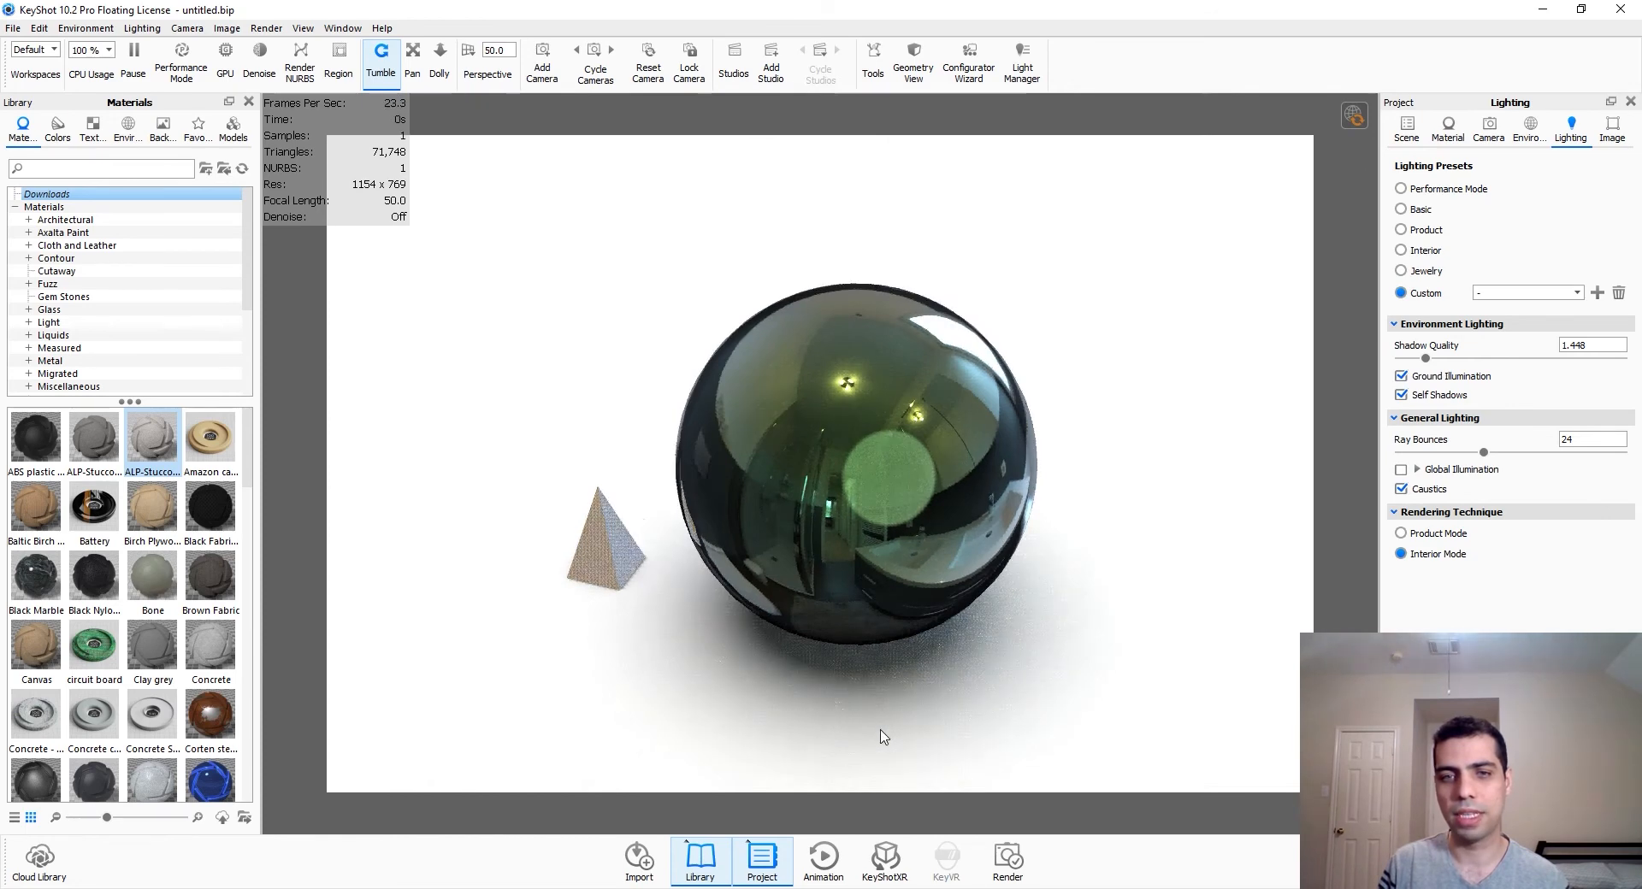
scroll(883, 737, down, 2)
click(1400, 469)
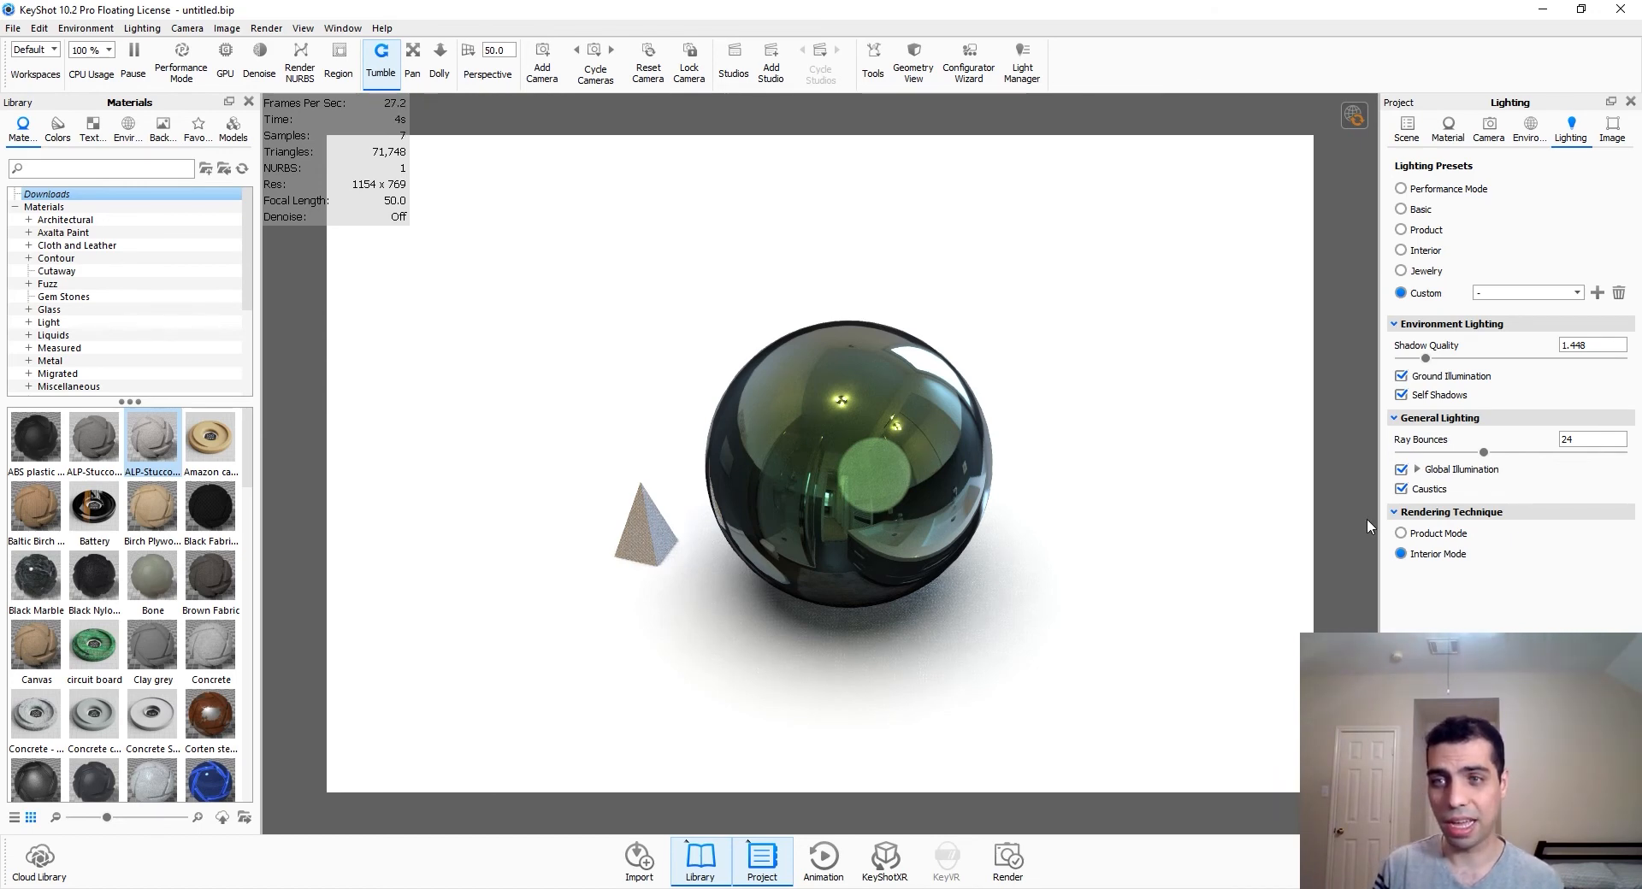
Step: Check the sphere's material properties and return to the lighting settings
double_click(1593, 441)
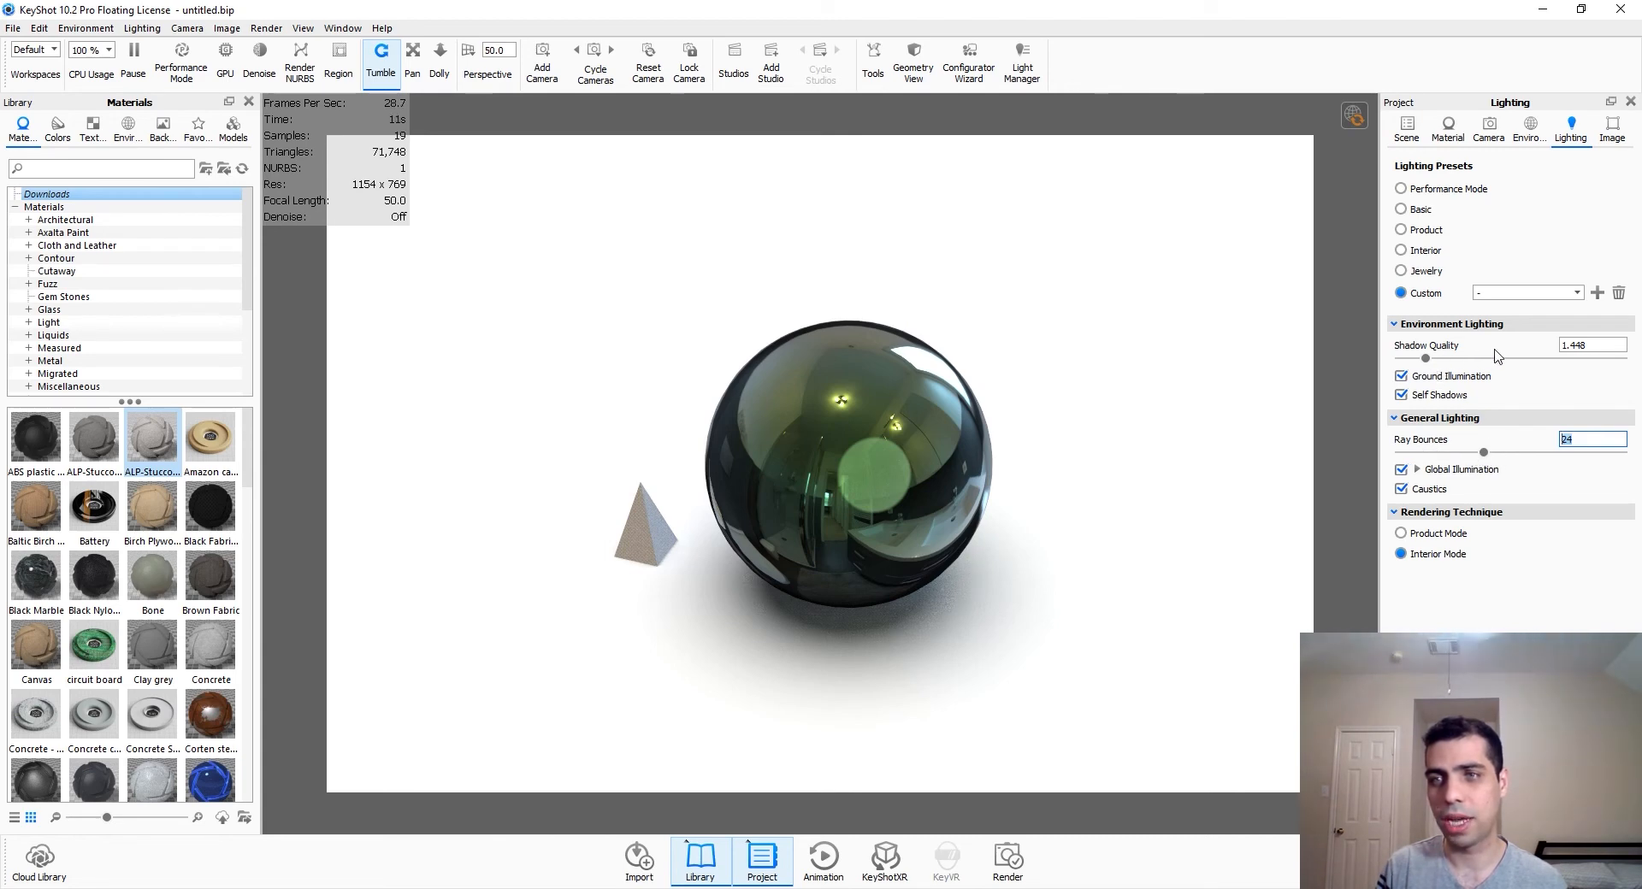
double_click(951, 424)
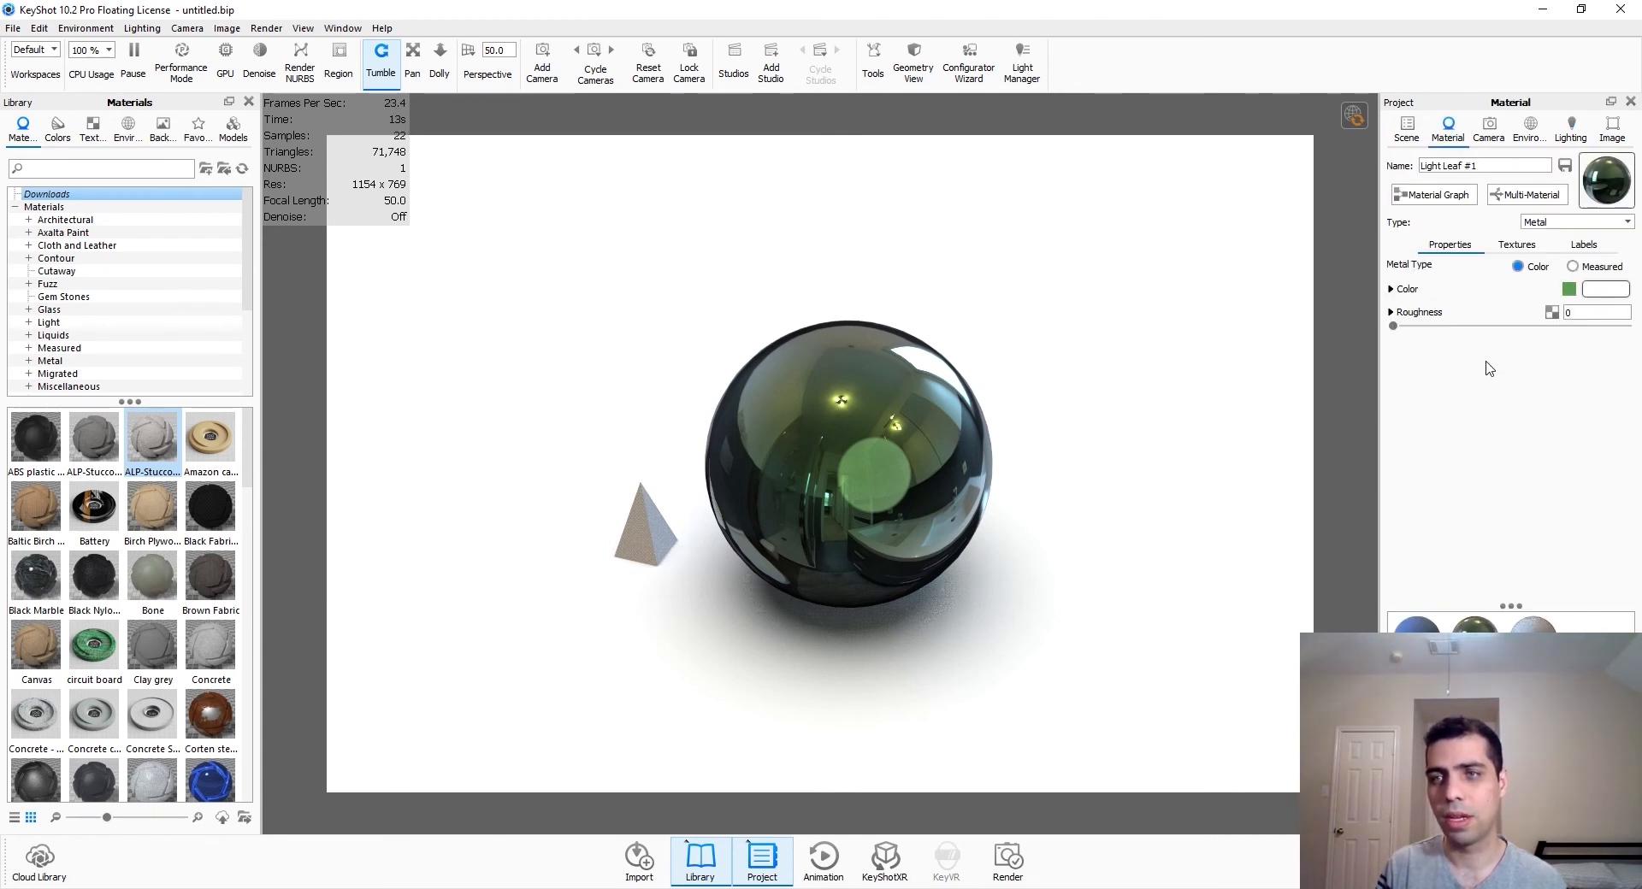
click(1530, 128)
click(1571, 128)
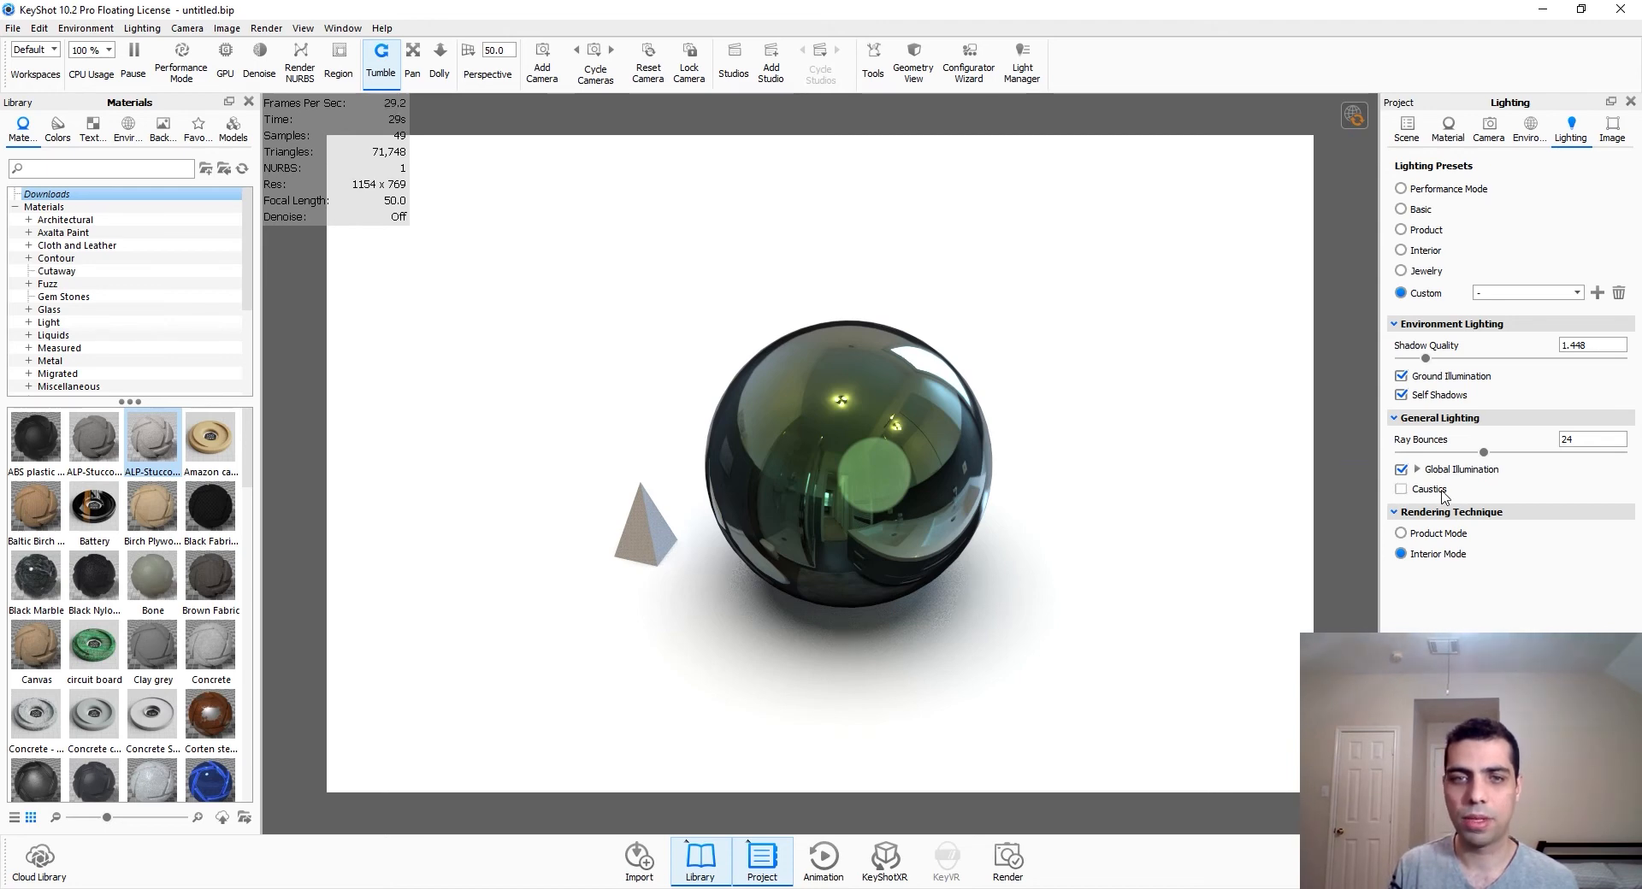
Step: Examine the ground shadow beneath the sphere up close without caustics and turn Caustics back on
middle_drag(893, 632, 852, 498)
scroll(851, 497, up, 5)
scroll(983, 531, up, 3)
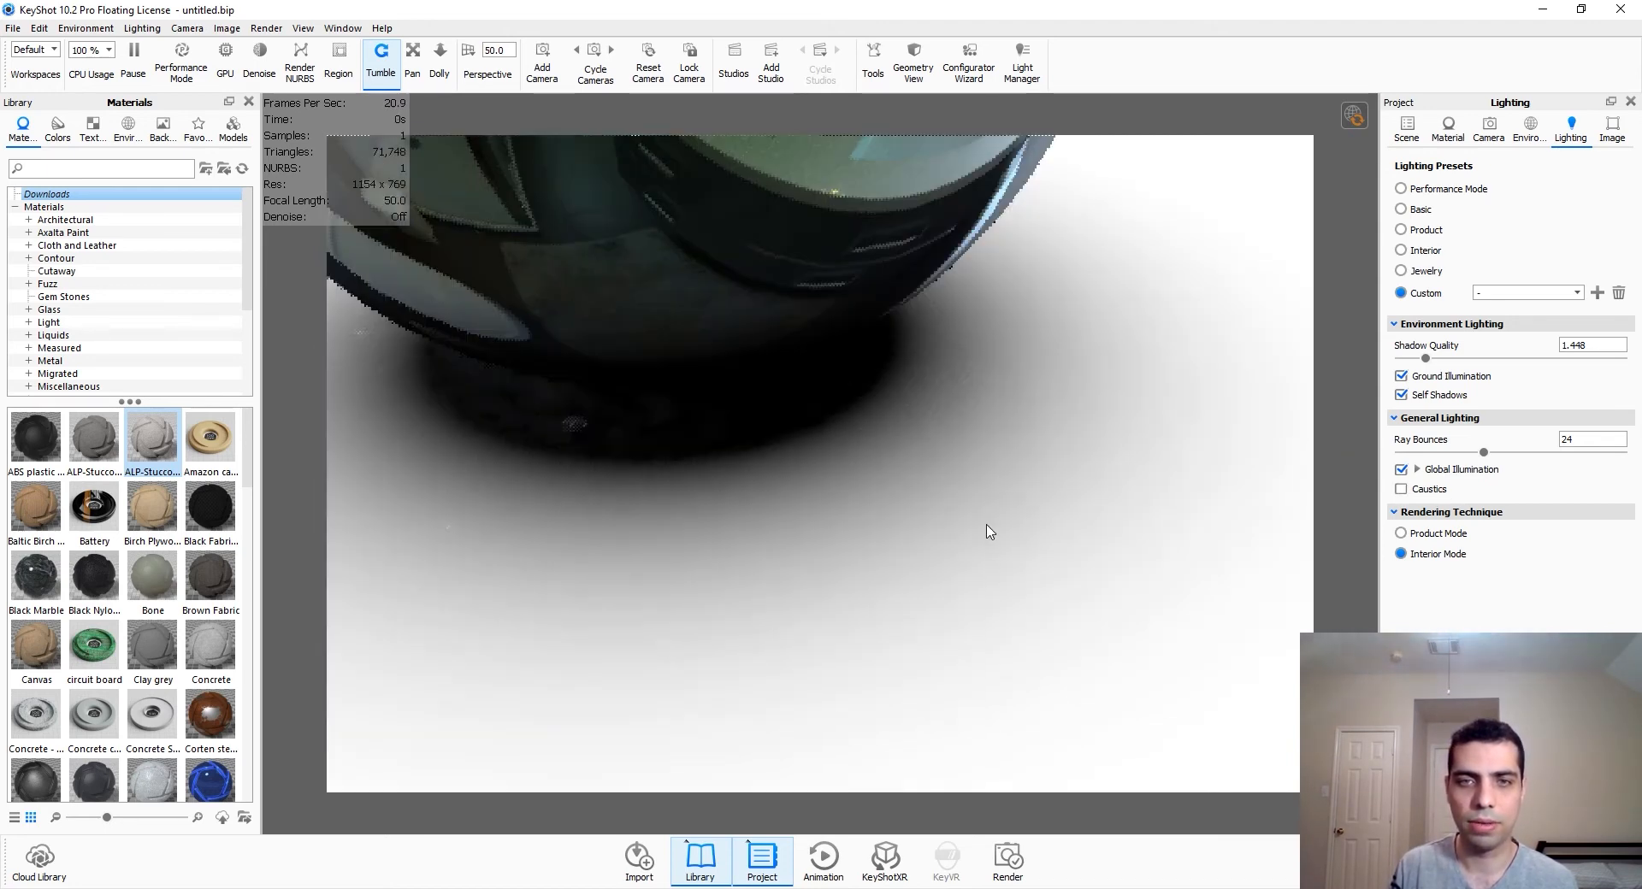
scroll(1009, 403, up, 3)
click(1426, 489)
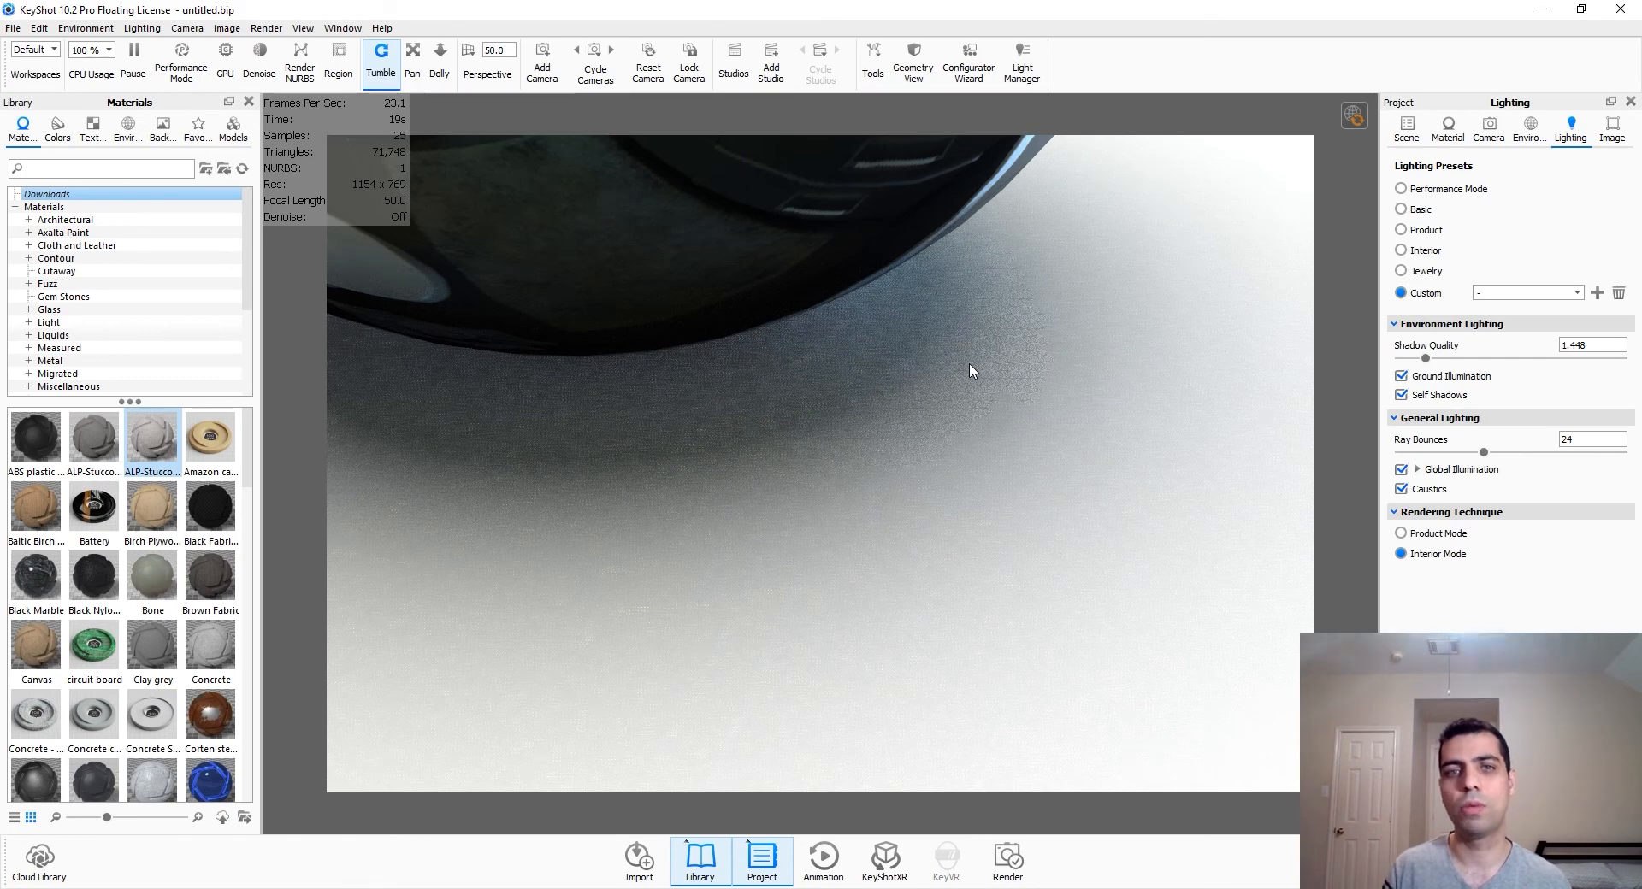
Step: Show the whole sphere and pyramid again and switch the rendering technique to Product Mode to compare it with Interior Mode
scroll(969, 369, down, 5)
drag(748, 326, 941, 490)
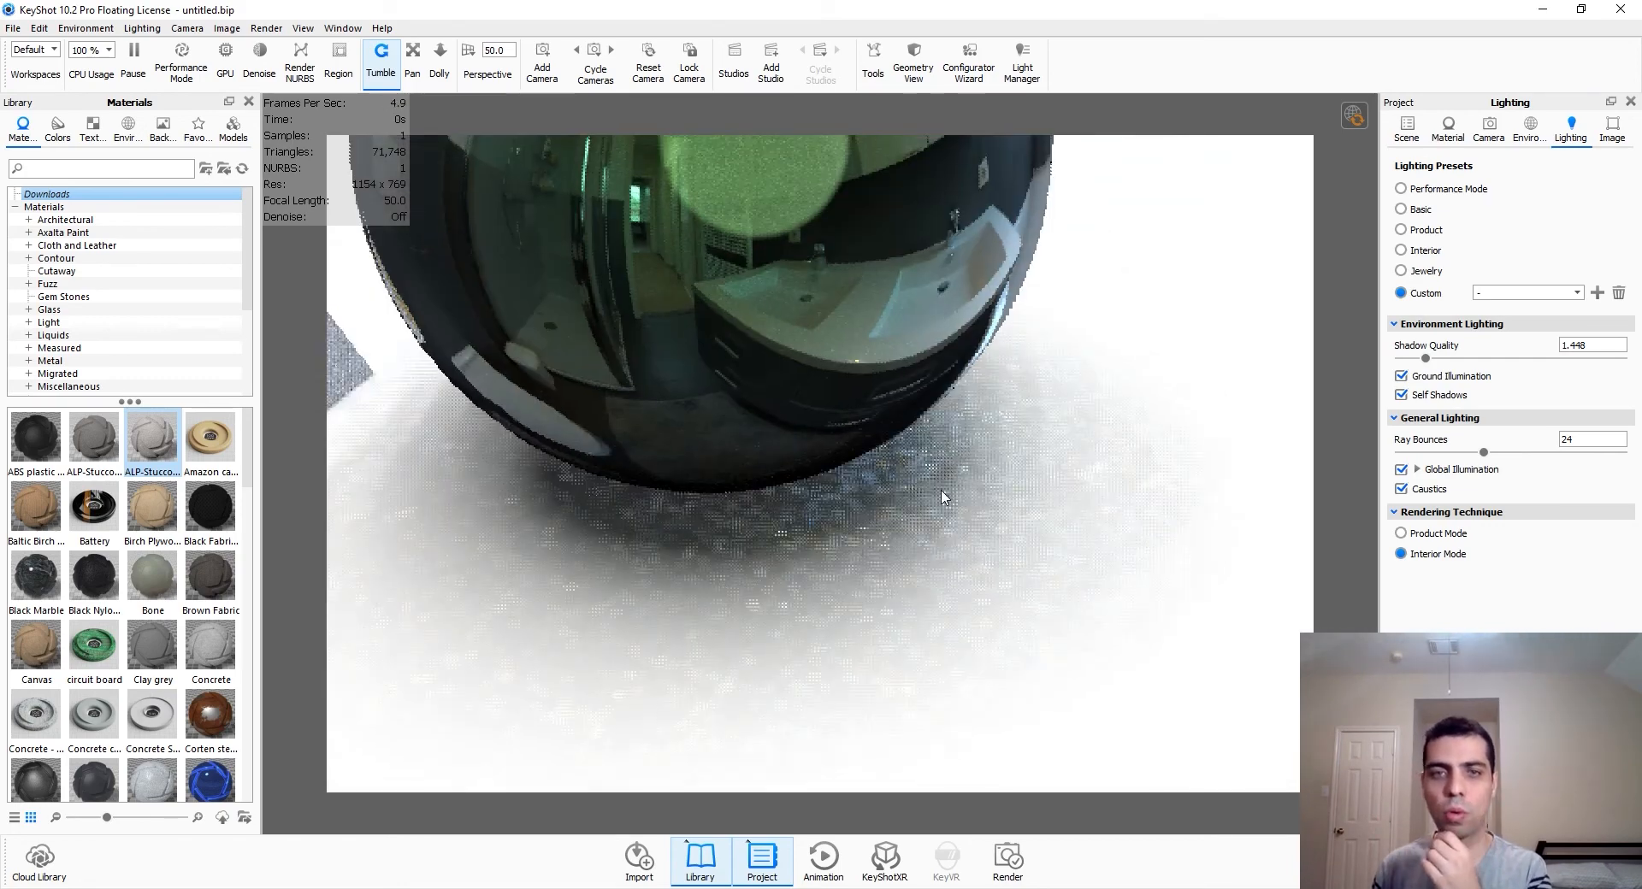
scroll(967, 475, down, 3)
scroll(733, 444, down, 3)
middle_drag(737, 443, 776, 530)
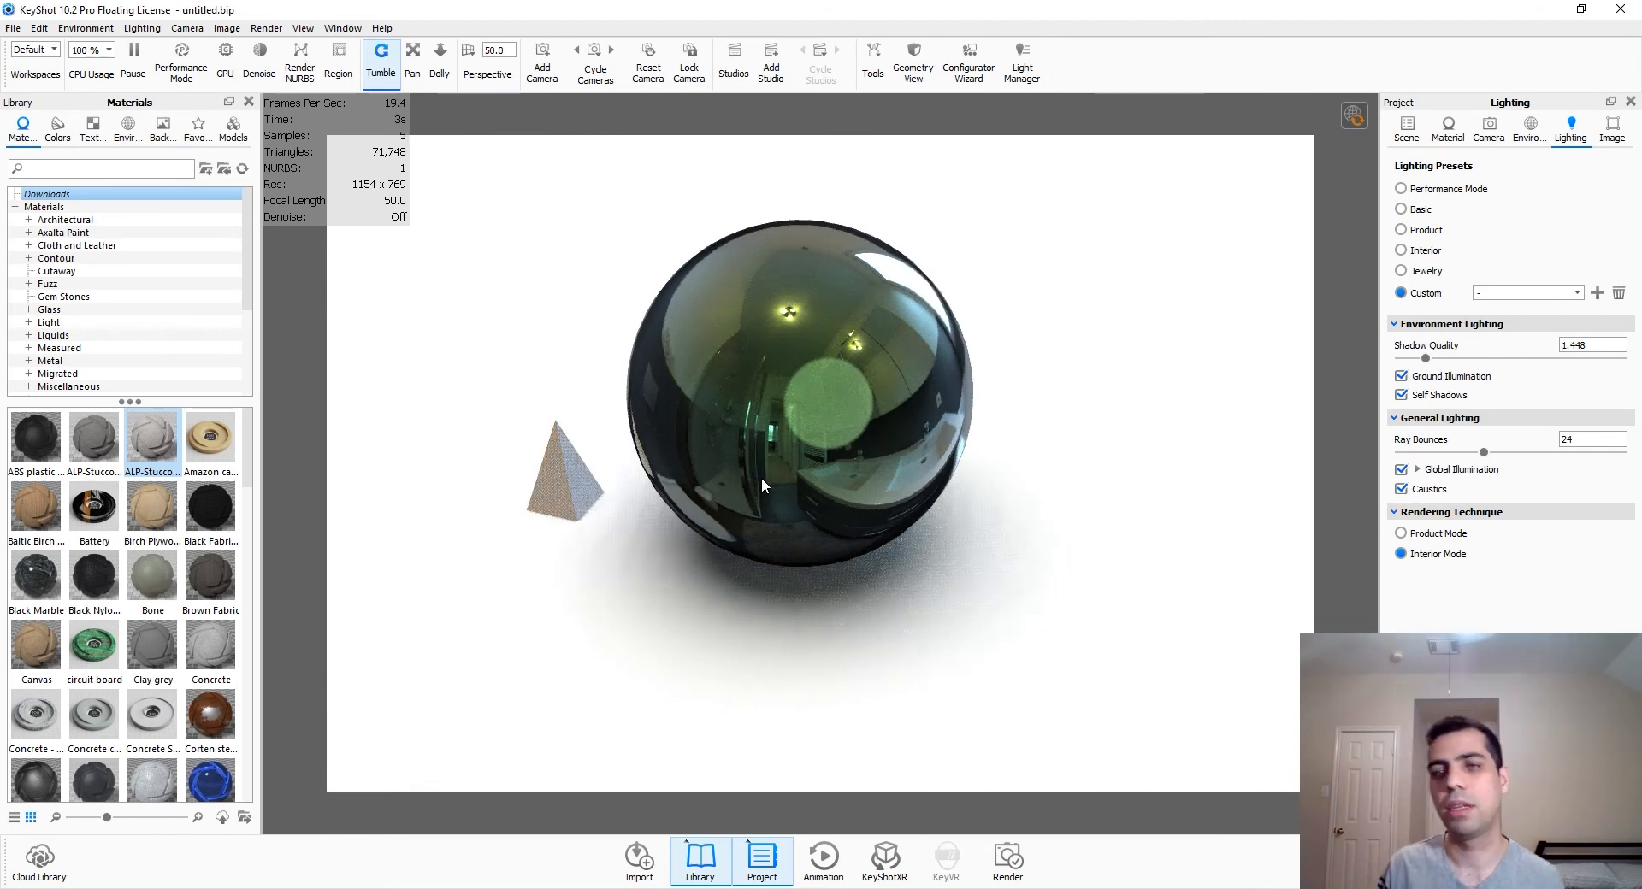
click(1441, 536)
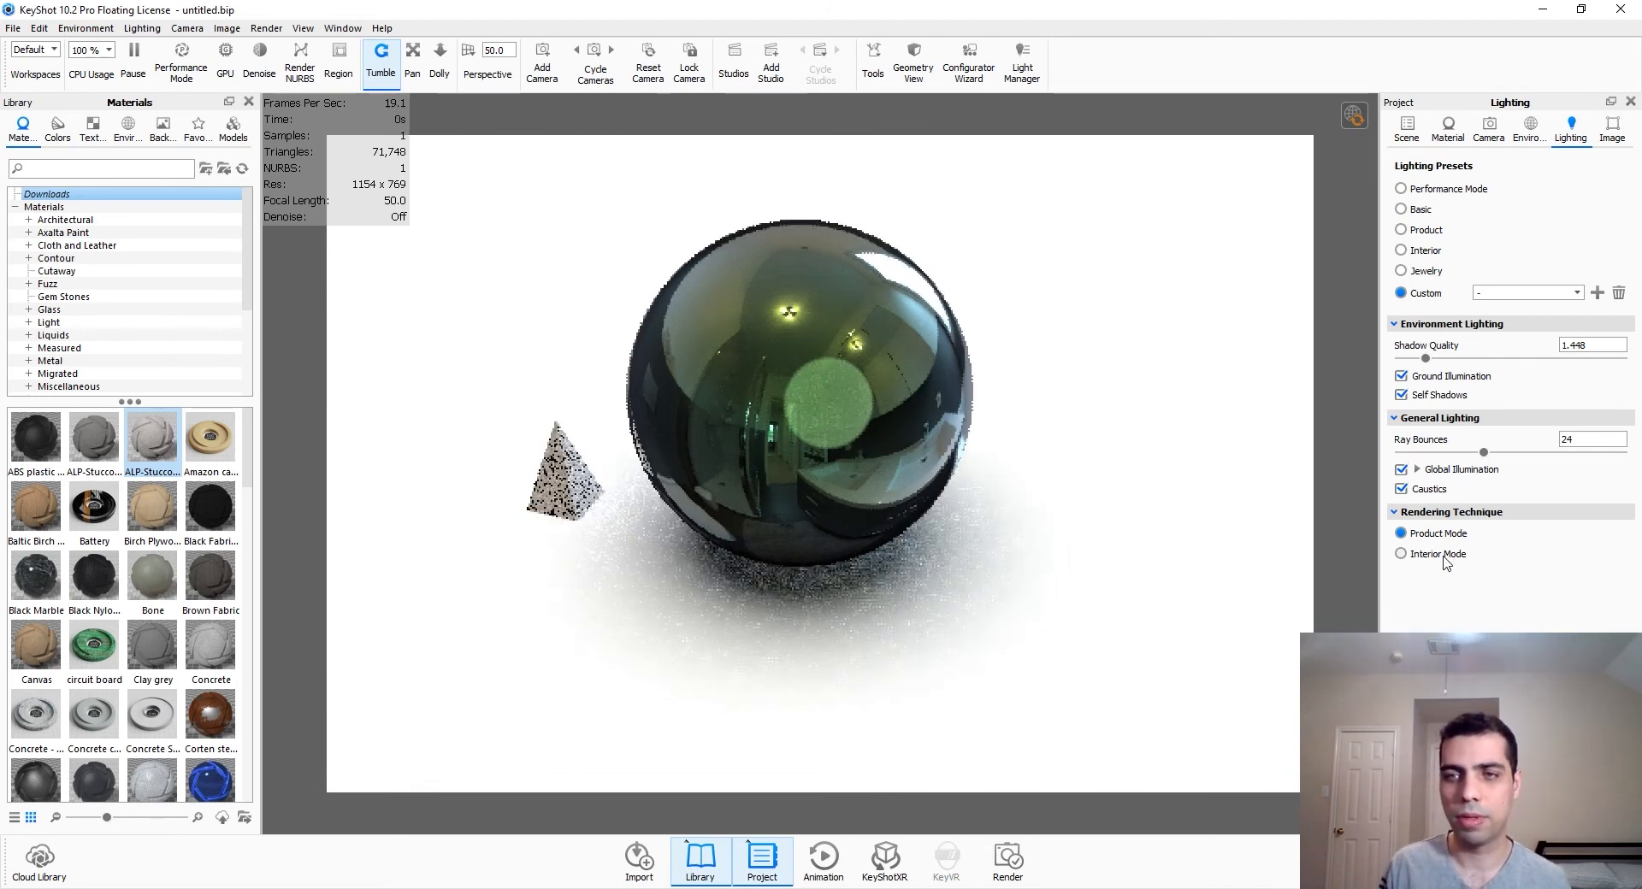
click(1442, 556)
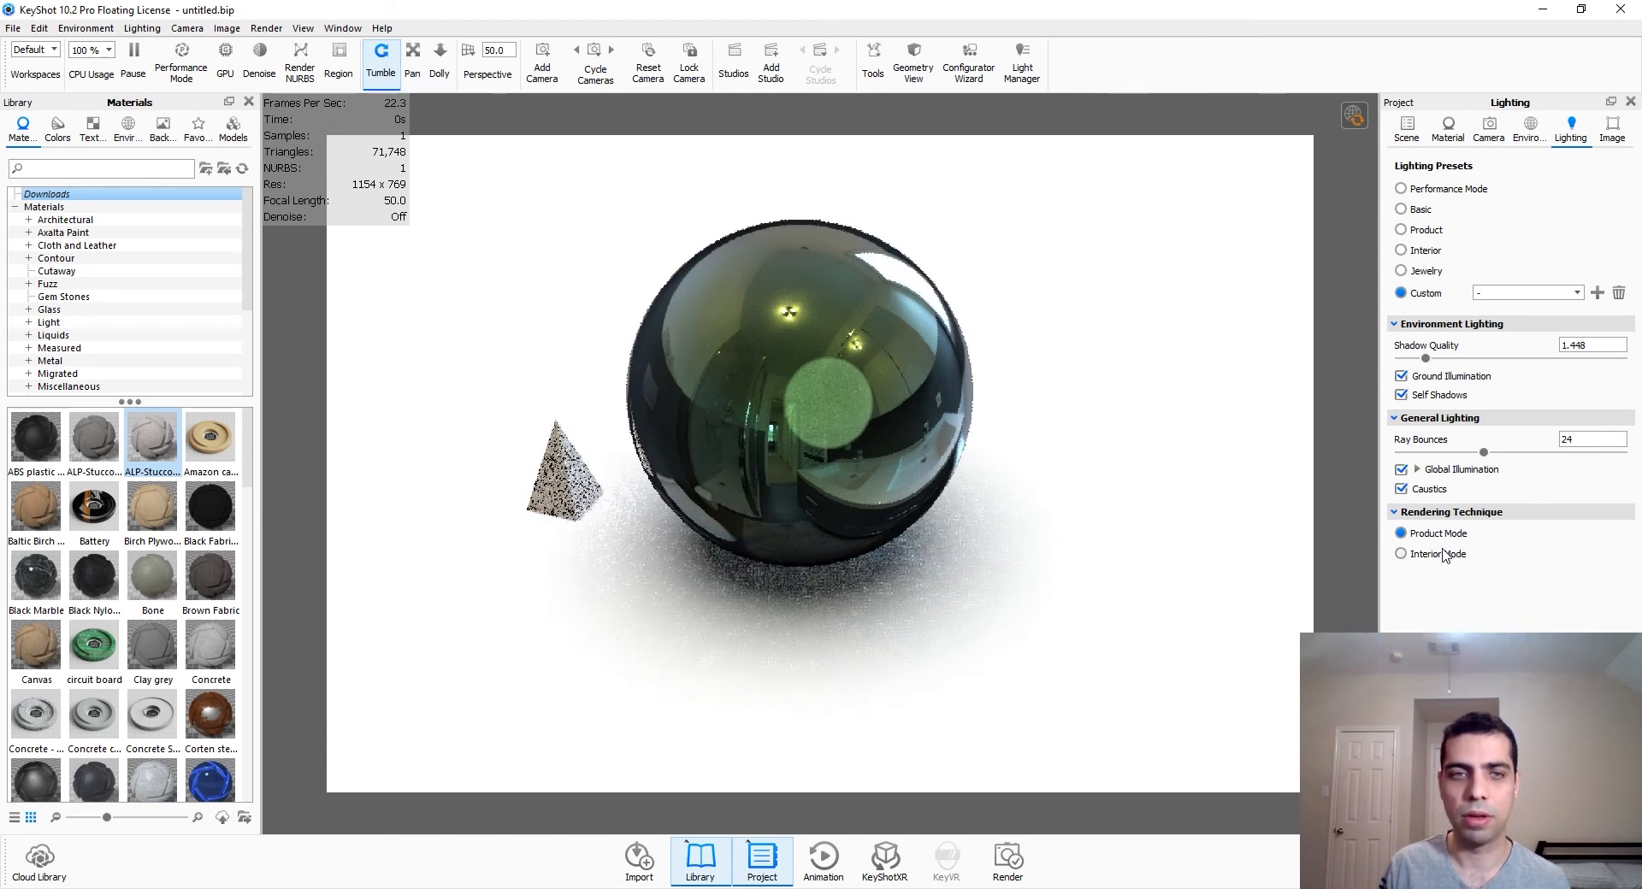
Step: Open the image settings and enlarge the sphere and pyramid in the real-time view
click(1612, 128)
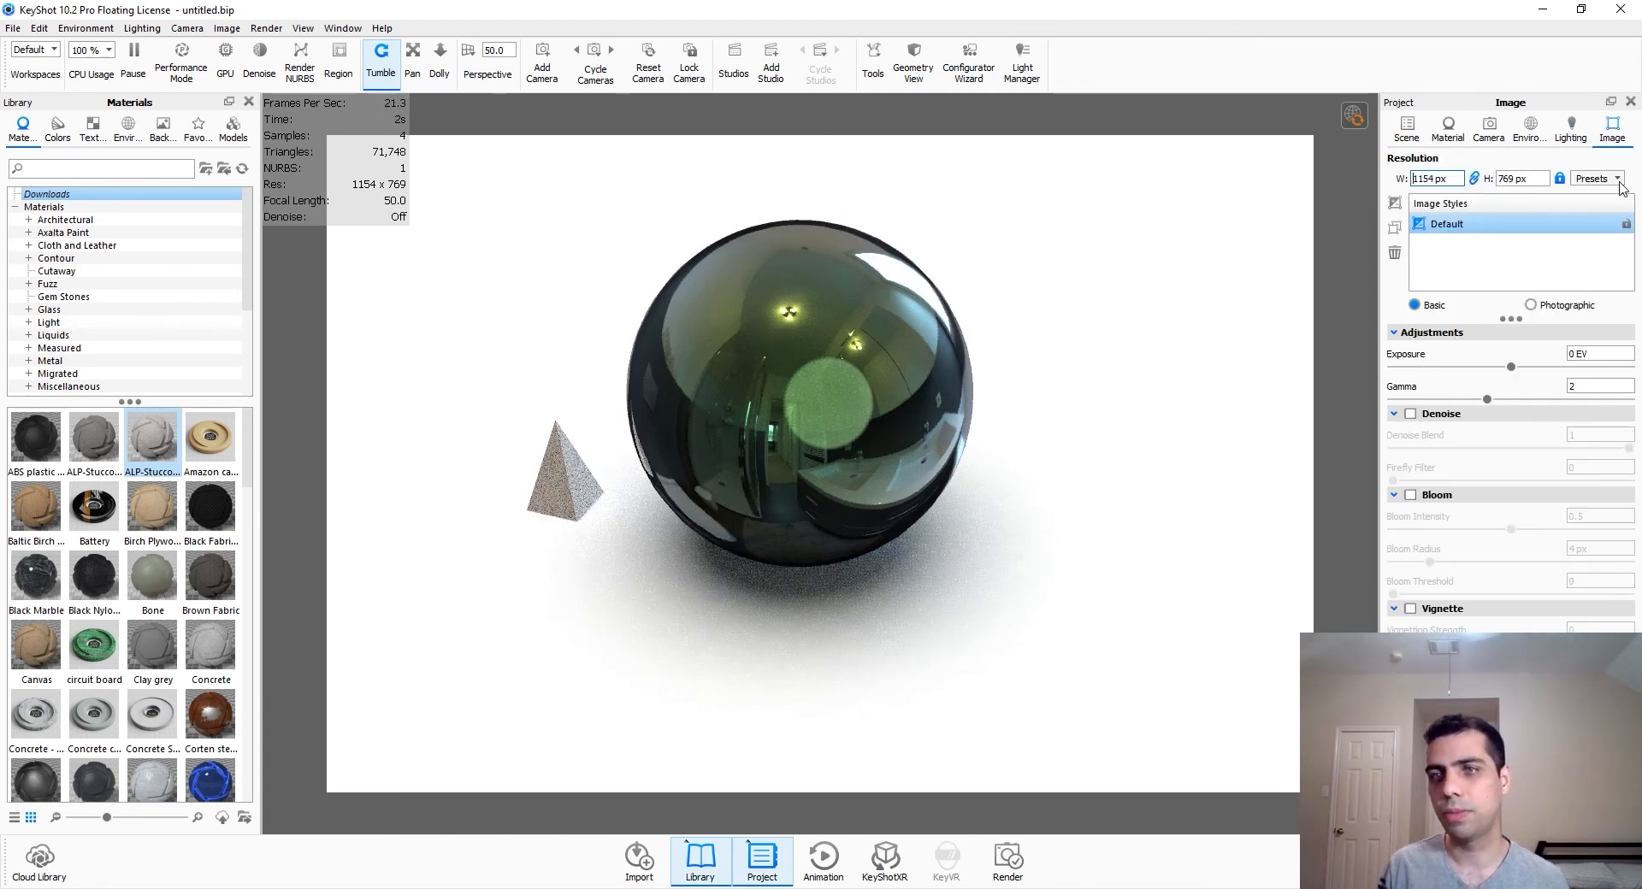
click(1618, 180)
click(816, 457)
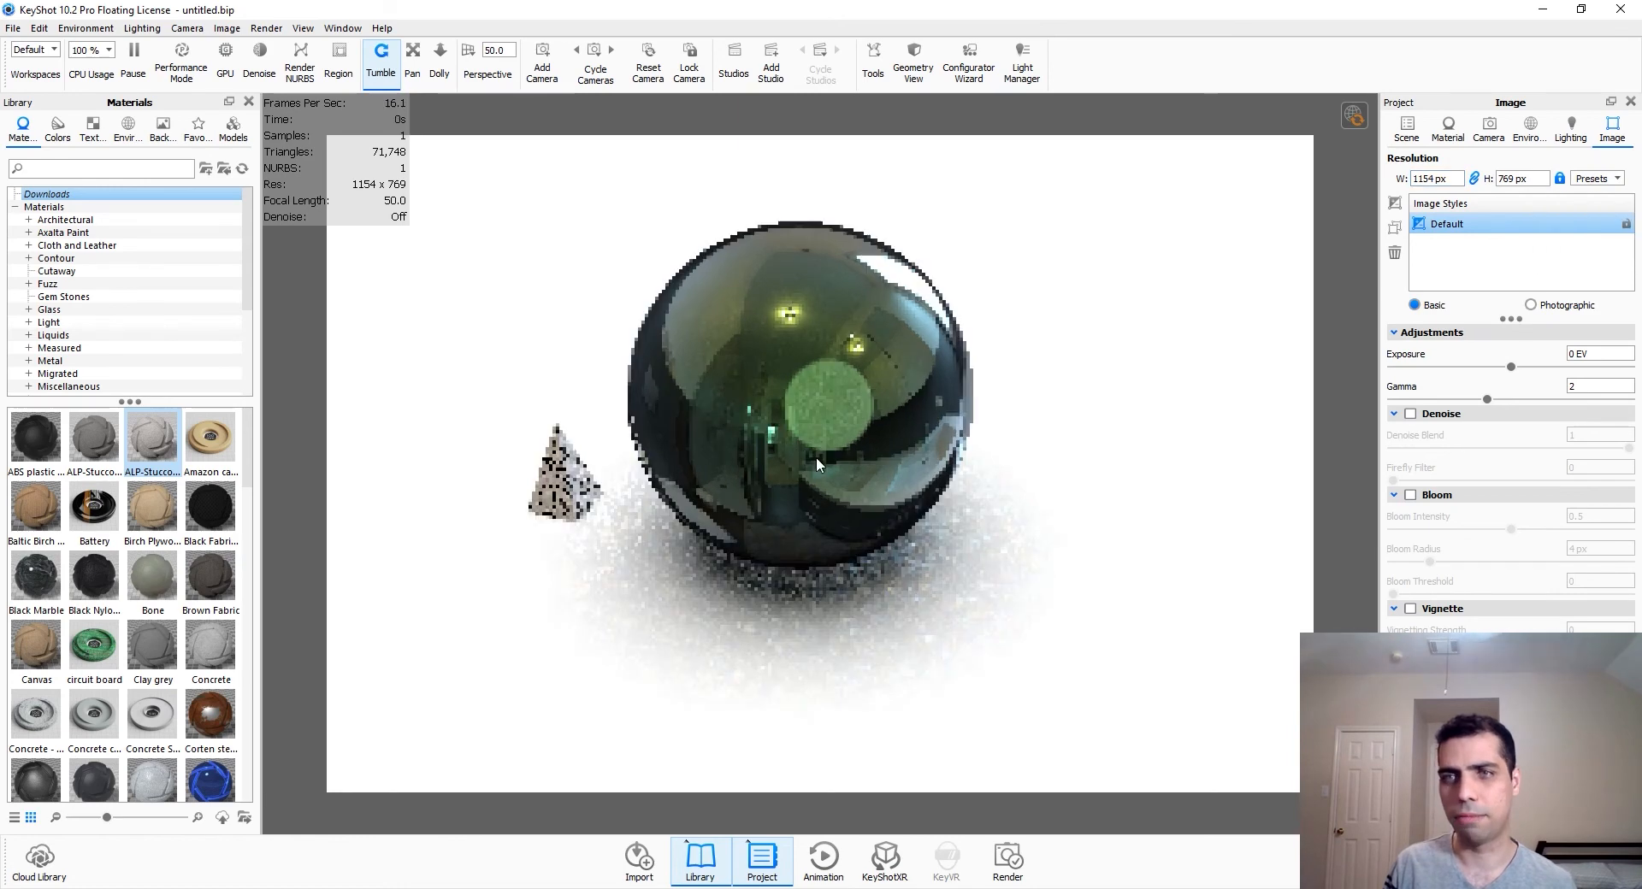
scroll(815, 456, up, 3)
Step: Apply the smallest portrait resolution preset, giving a 600 x 800 px image
click(1588, 181)
mouse_move(1584, 200)
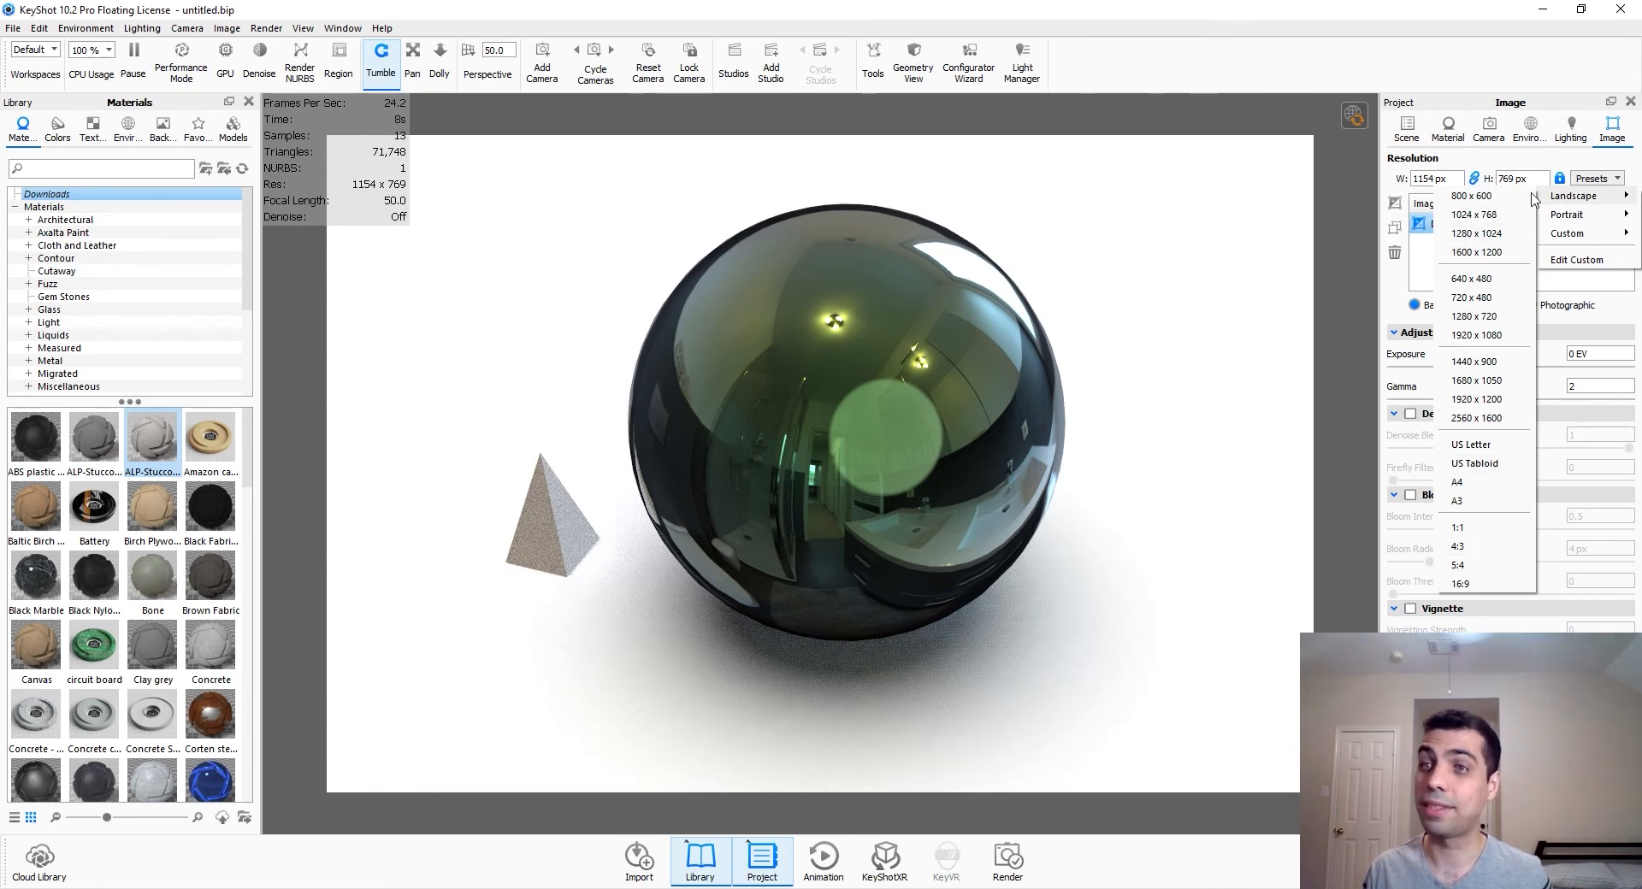
click(1515, 218)
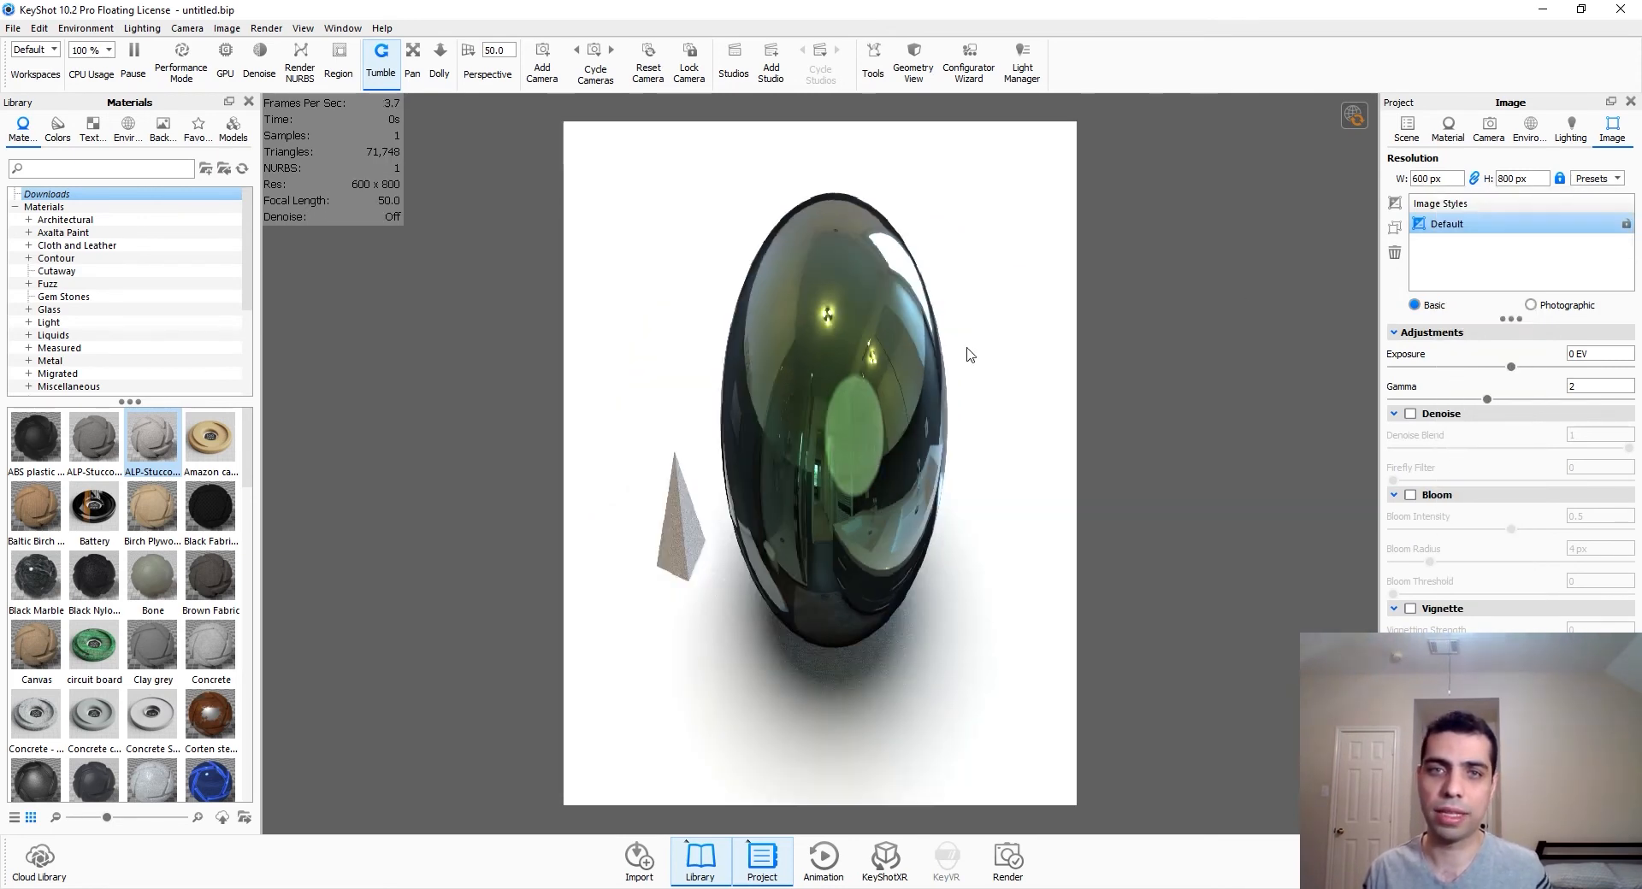
Step: Apply the 2560 x 1600 landscape resolution preset, reframe the sphere and look over the custom resolution options
click(1592, 179)
mouse_move(1588, 195)
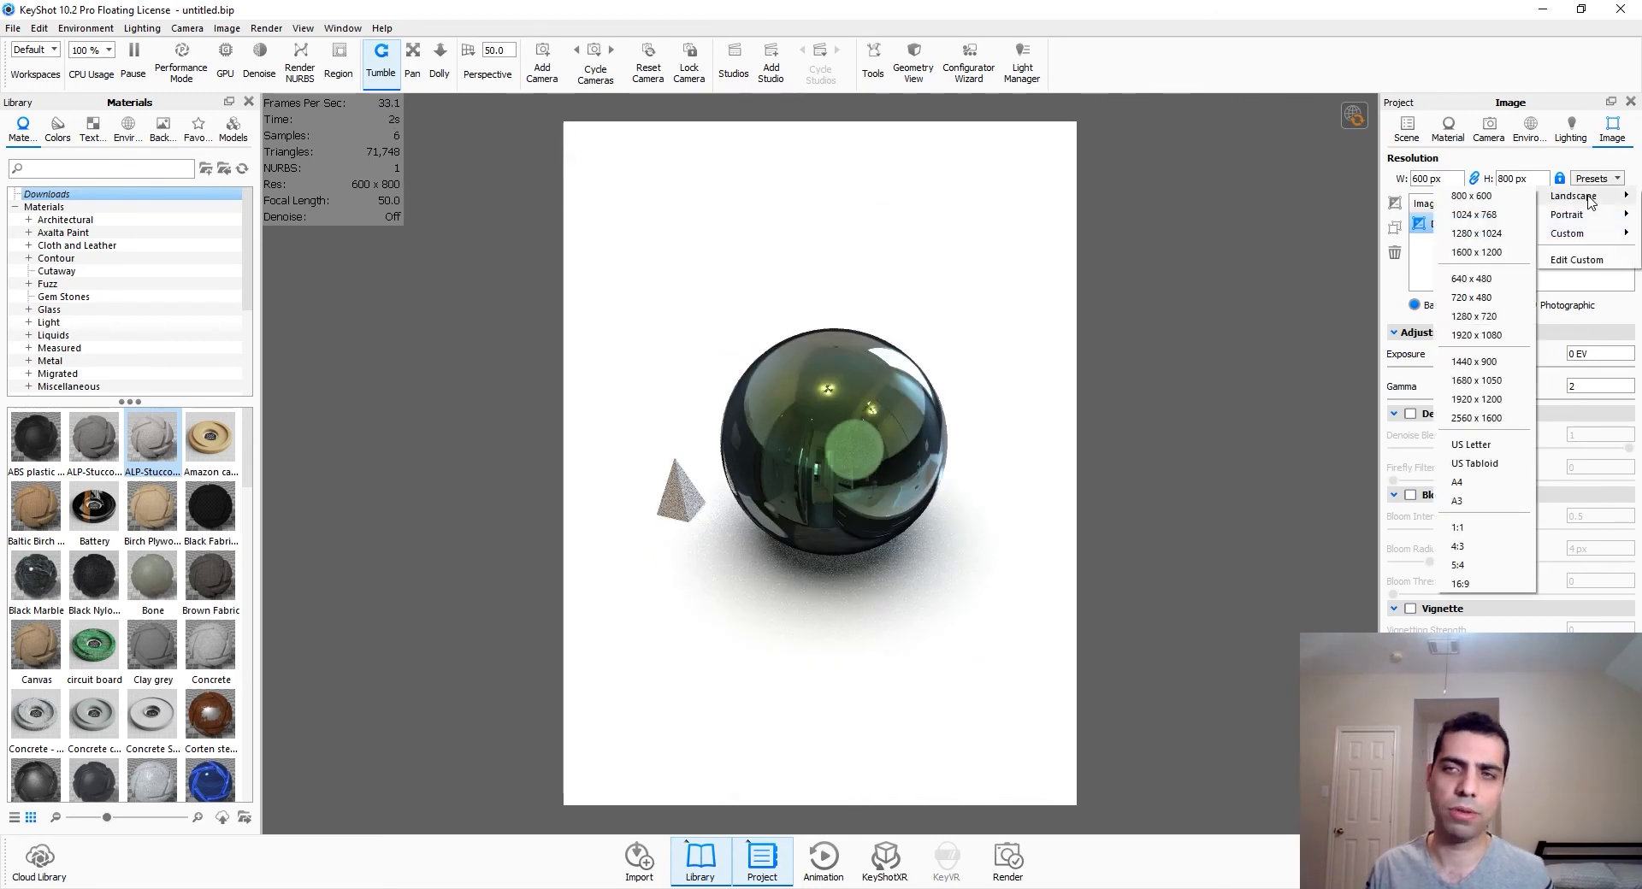
click(1510, 422)
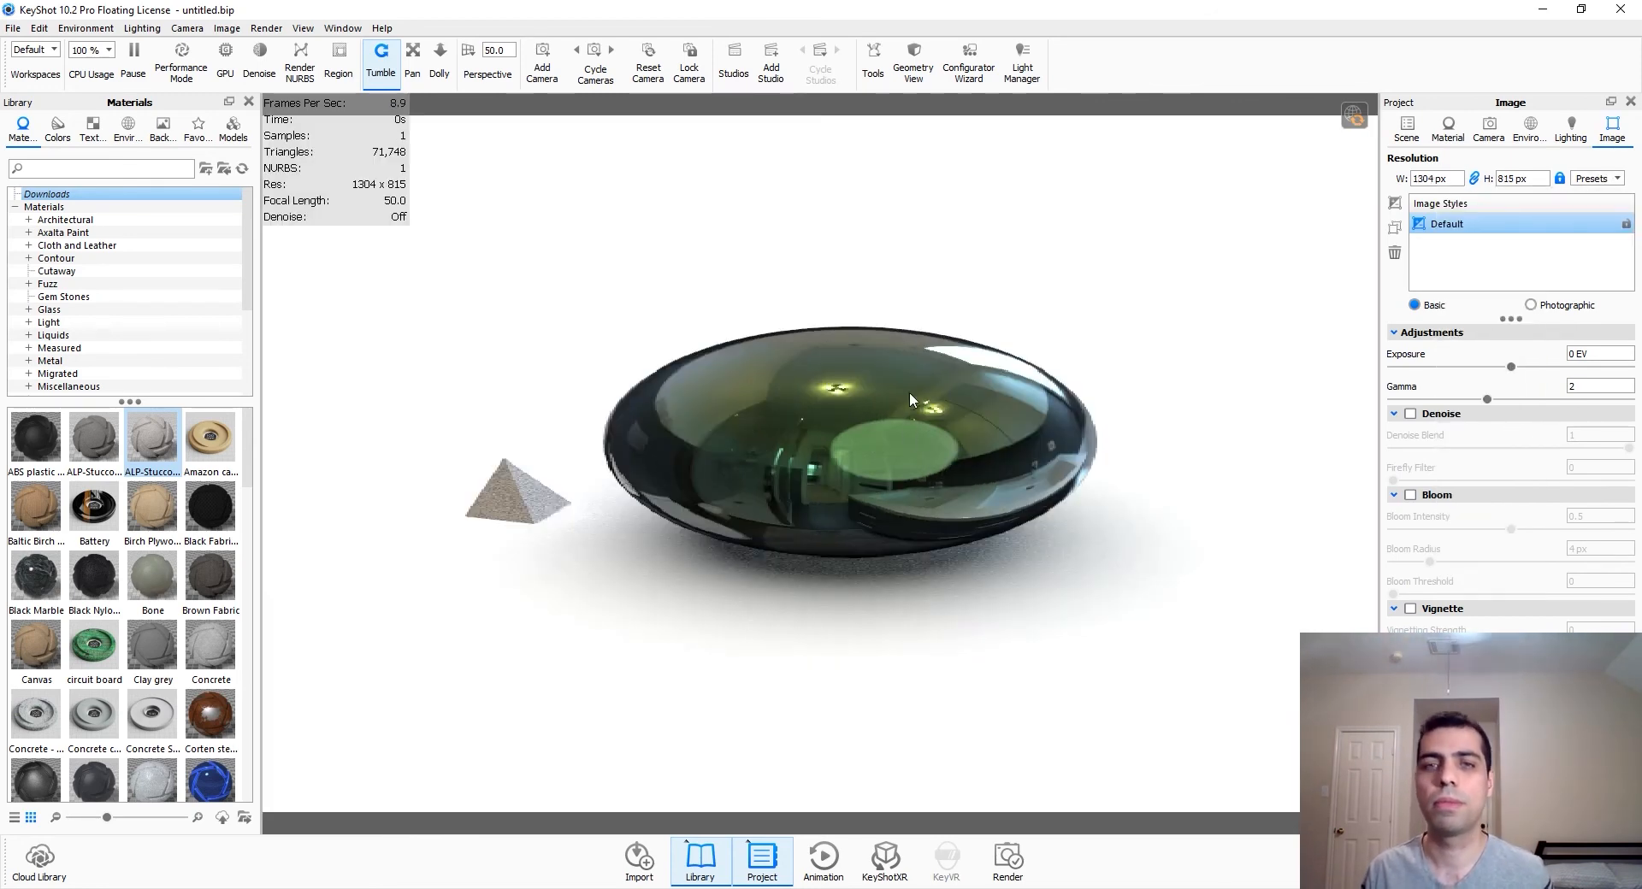
scroll(993, 364, down, 2)
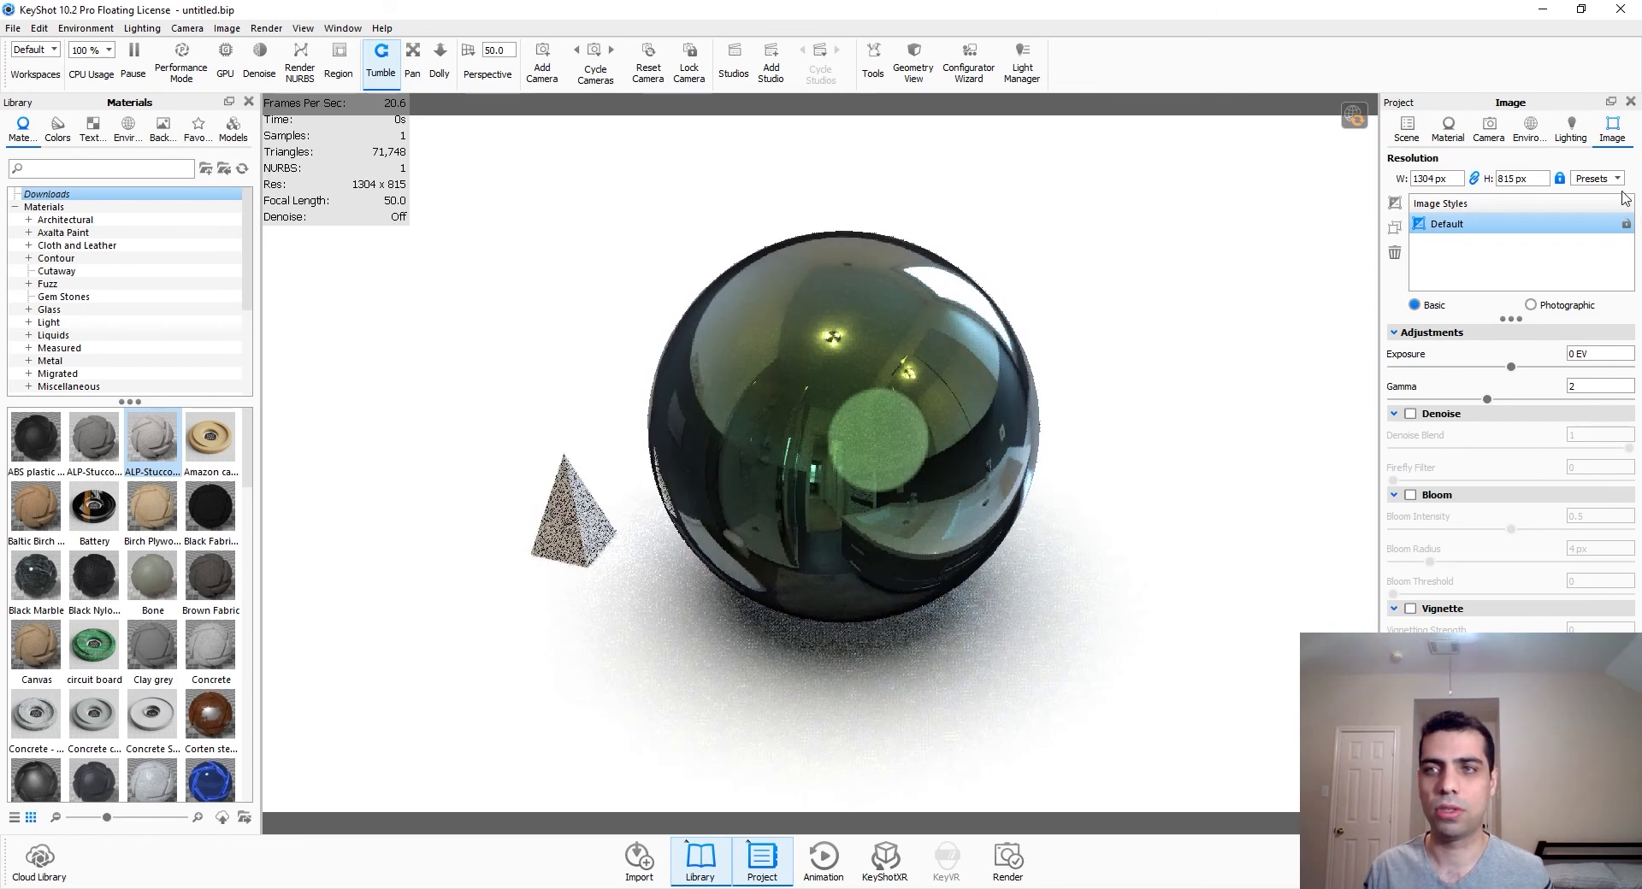
click(1592, 179)
mouse_move(1577, 195)
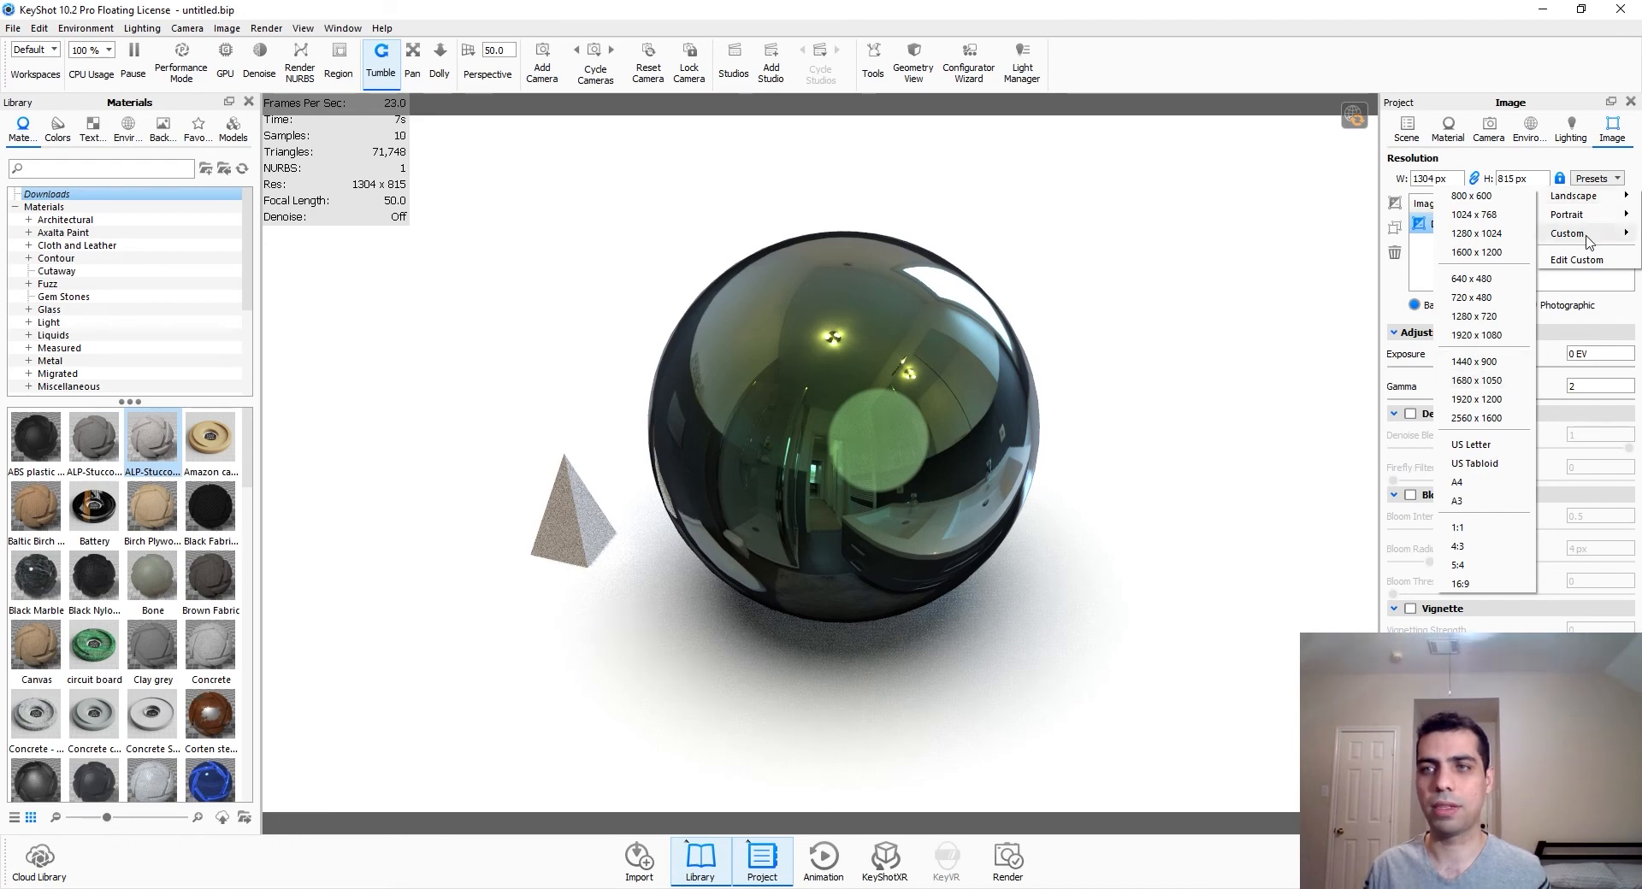
mouse_move(1586, 242)
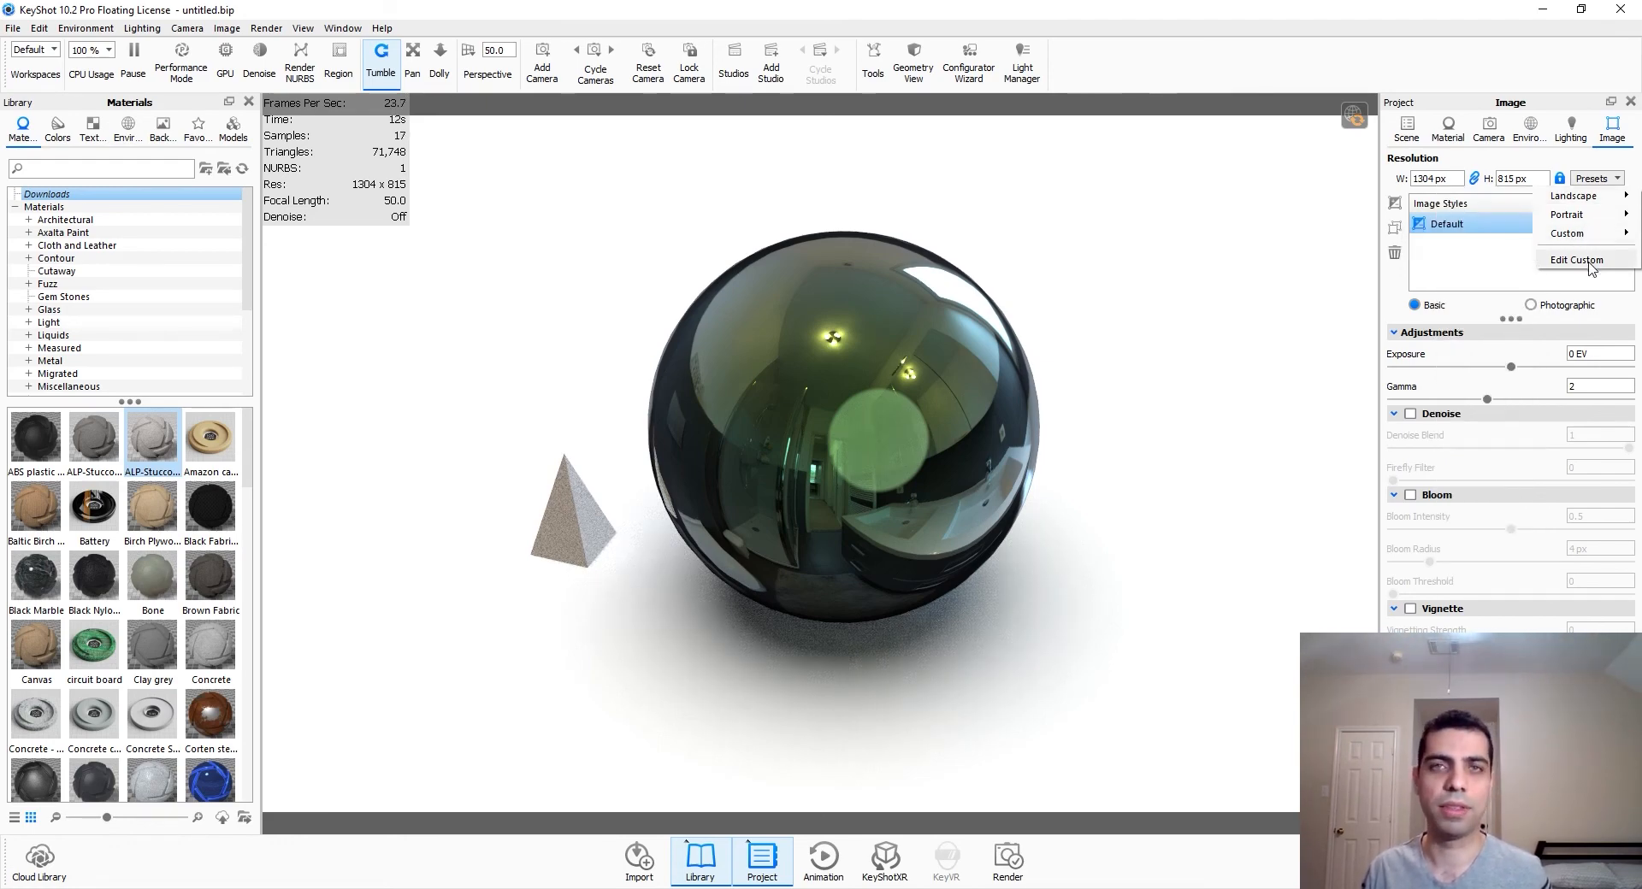
click(1494, 282)
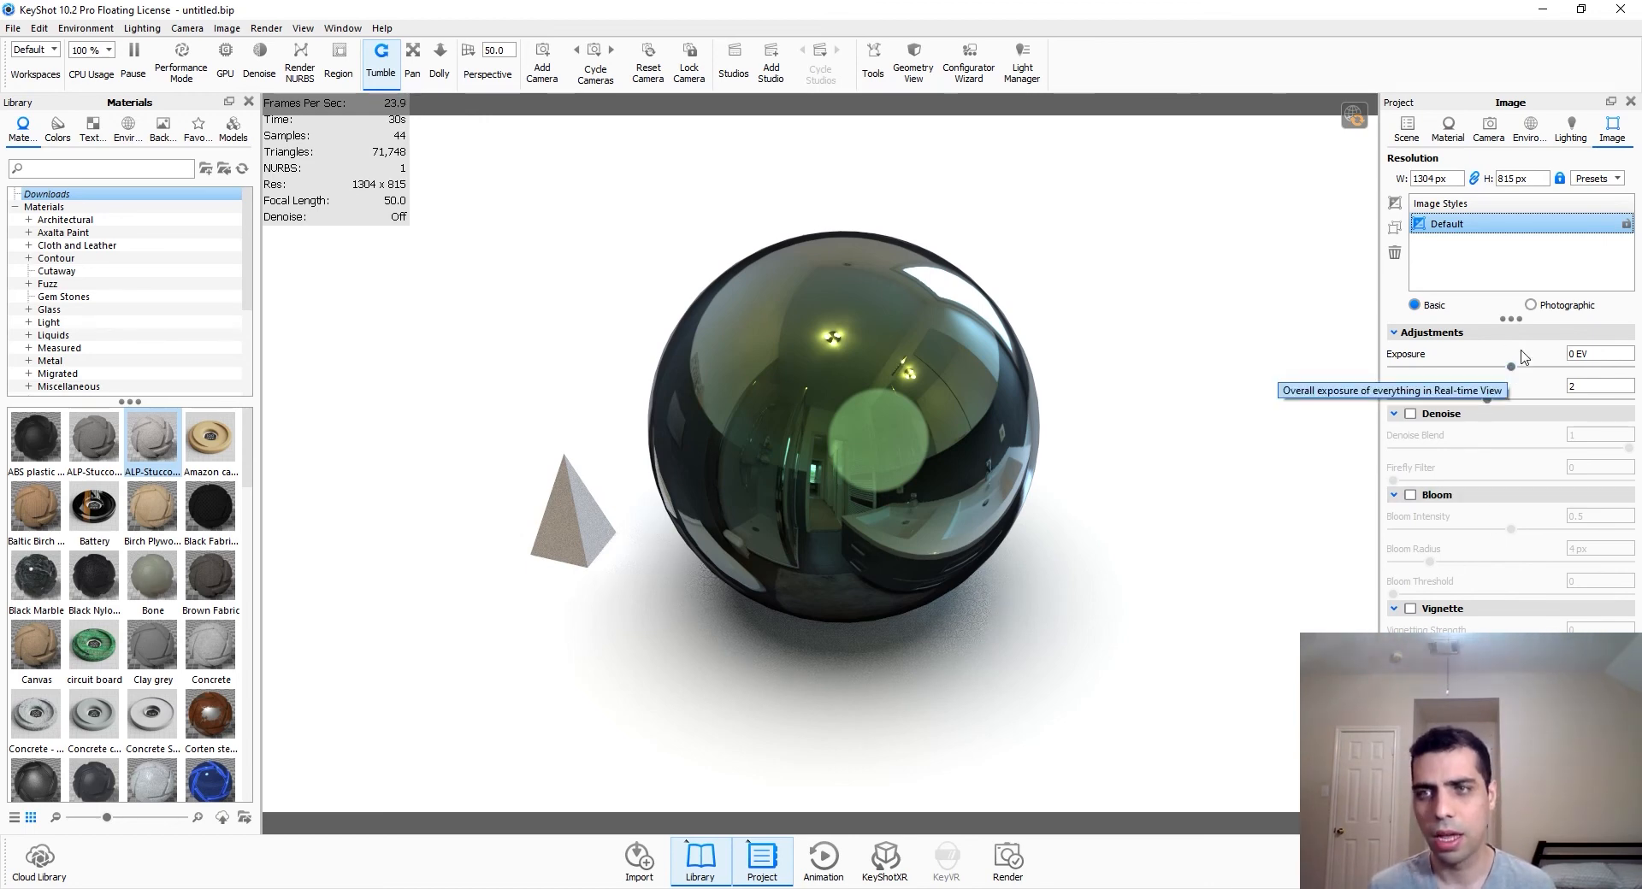
Step: Compare the Basic and Photographic modes of the Default image style and keep Photographic
click(1544, 308)
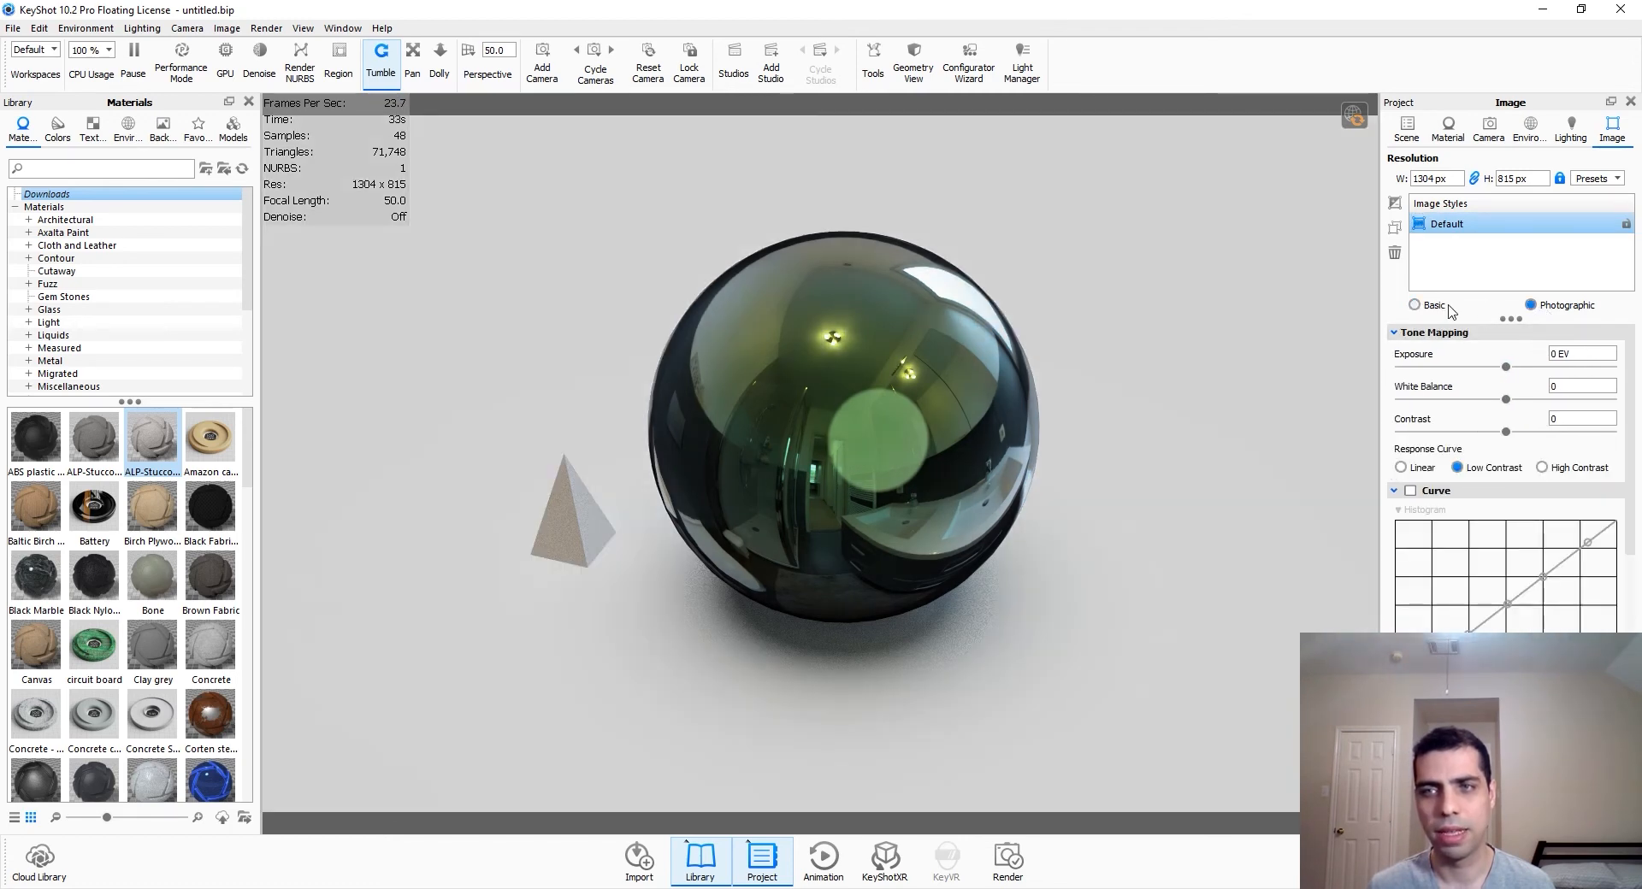
click(1442, 309)
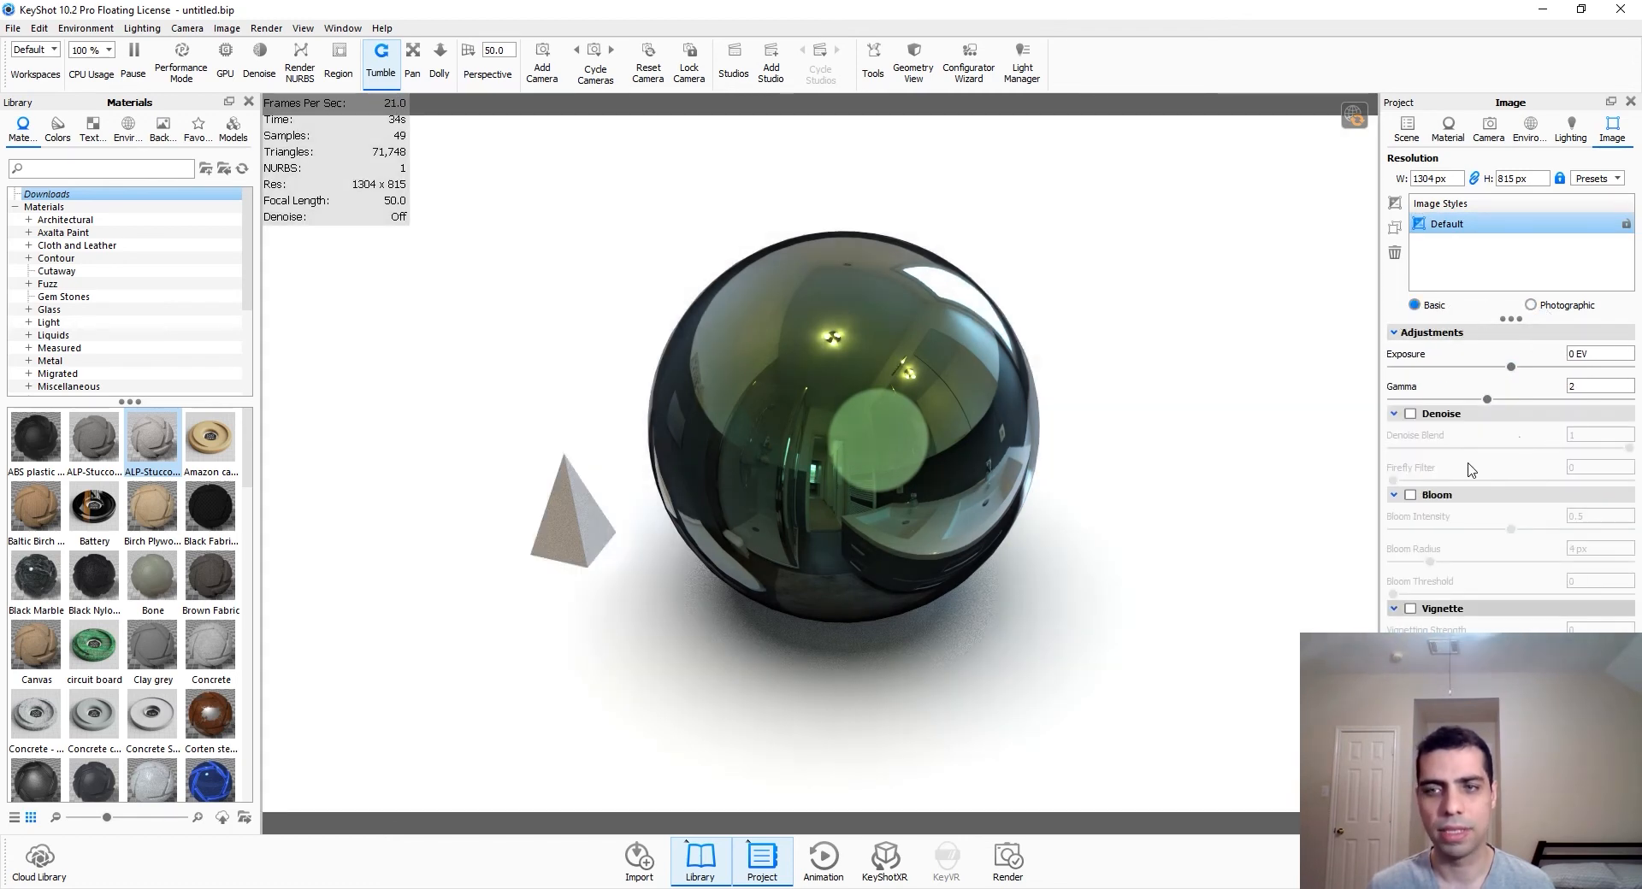
click(1557, 309)
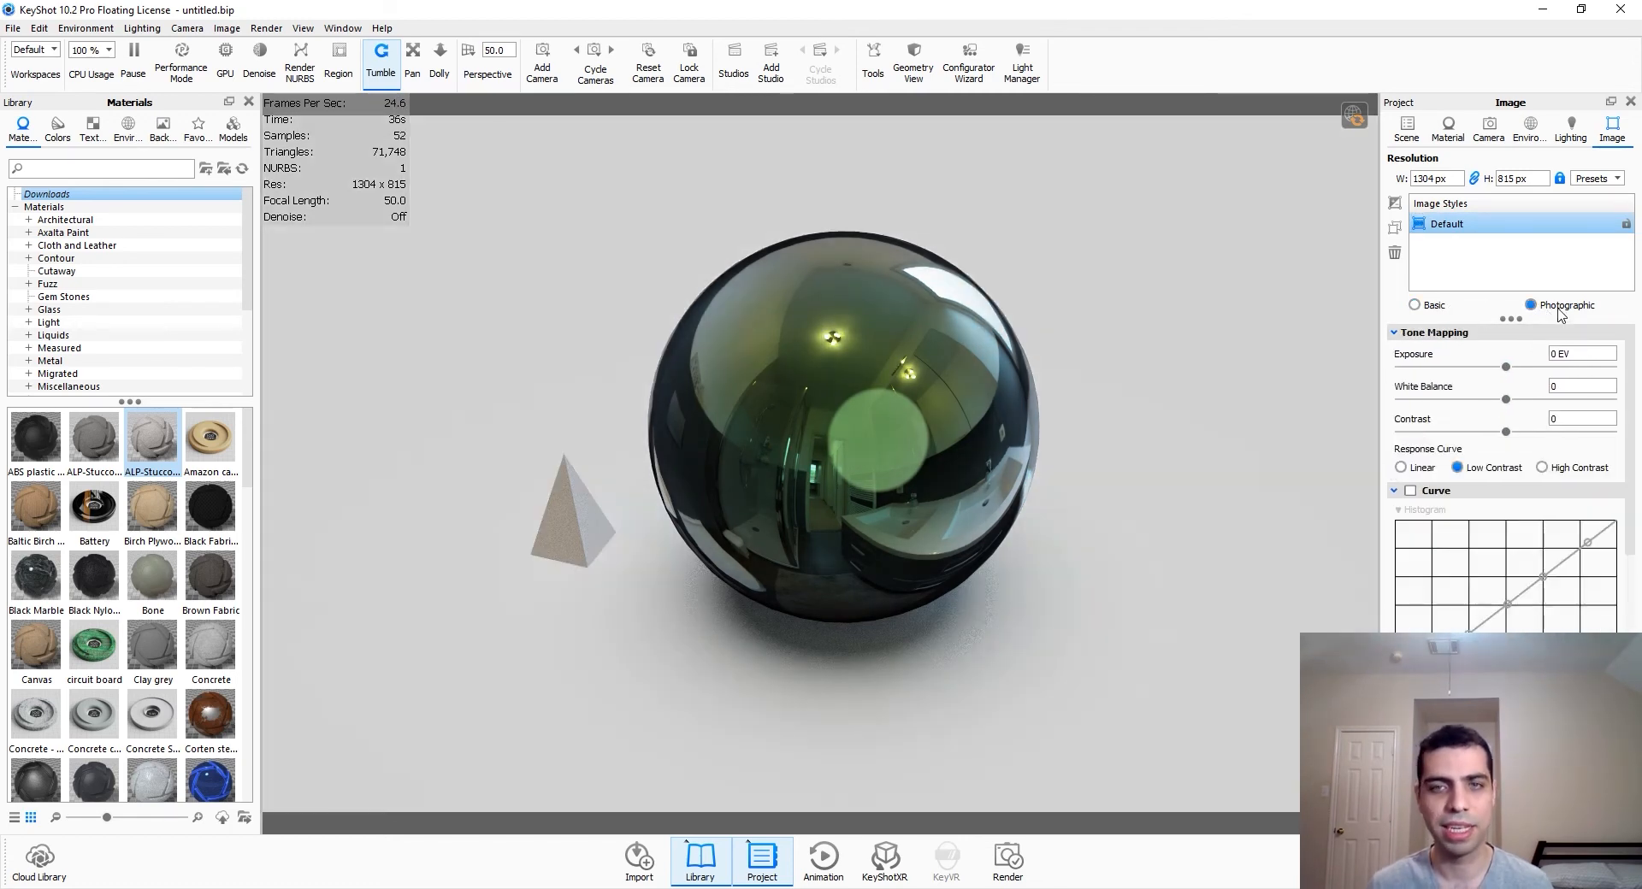
Step: Set the response curve to Linear, the exposure to about 0.372 EV, and the white balance and contrast to about 0.008
click(1419, 470)
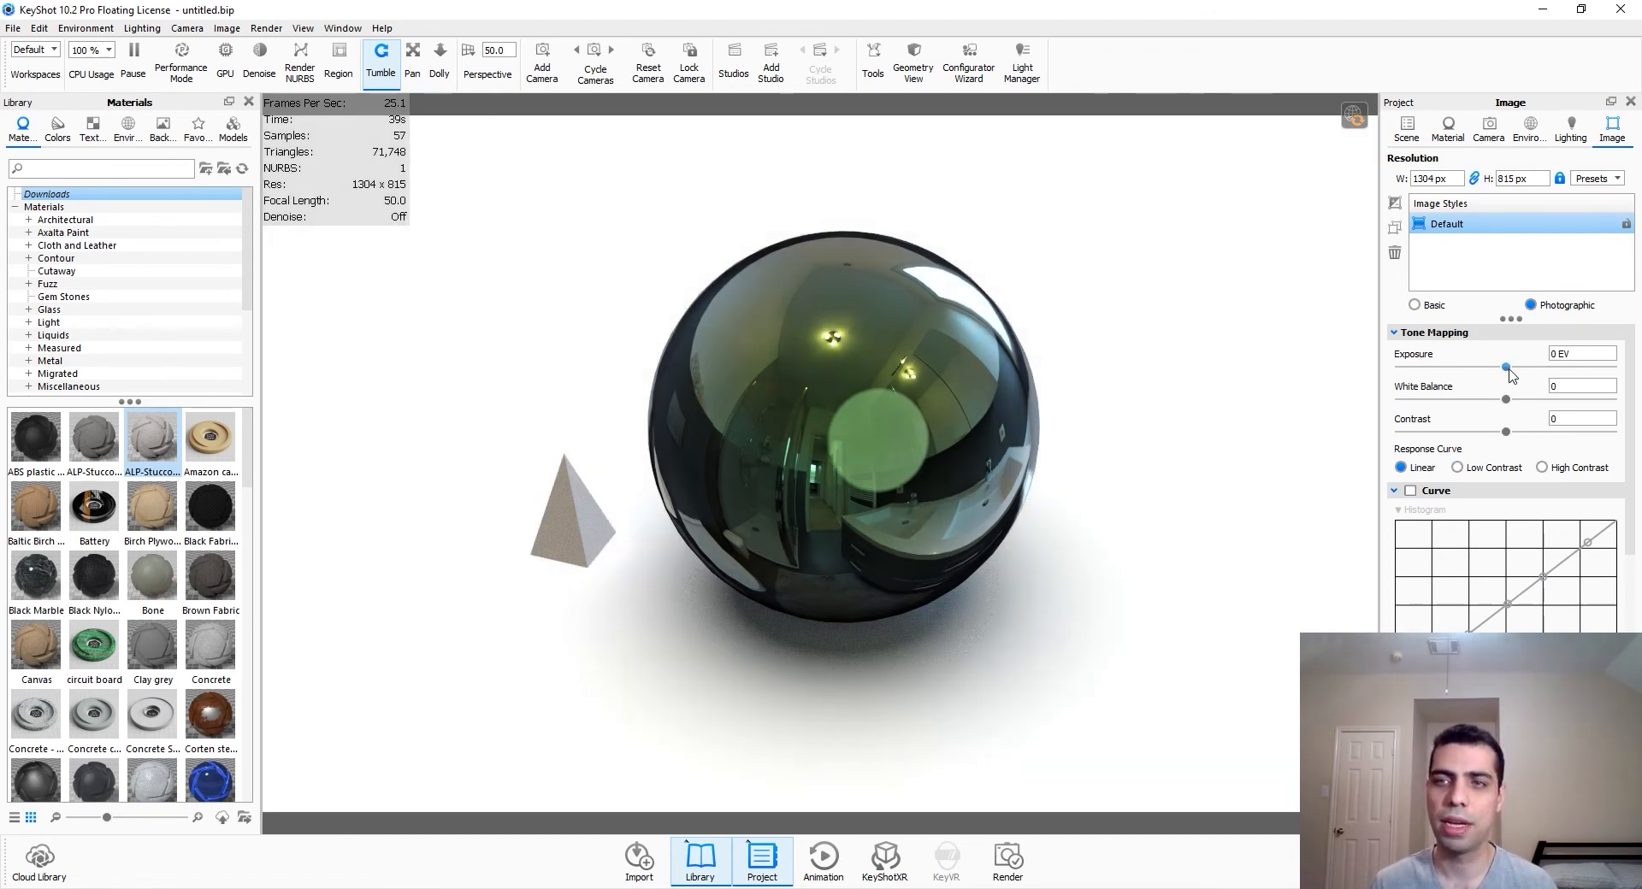
mouse_move(1505, 367)
mouse_down()
mouse_move(1527, 368)
mouse_move(1511, 401)
mouse_move(1532, 401)
mouse_move(1507, 399)
mouse_move(1510, 440)
mouse_up()
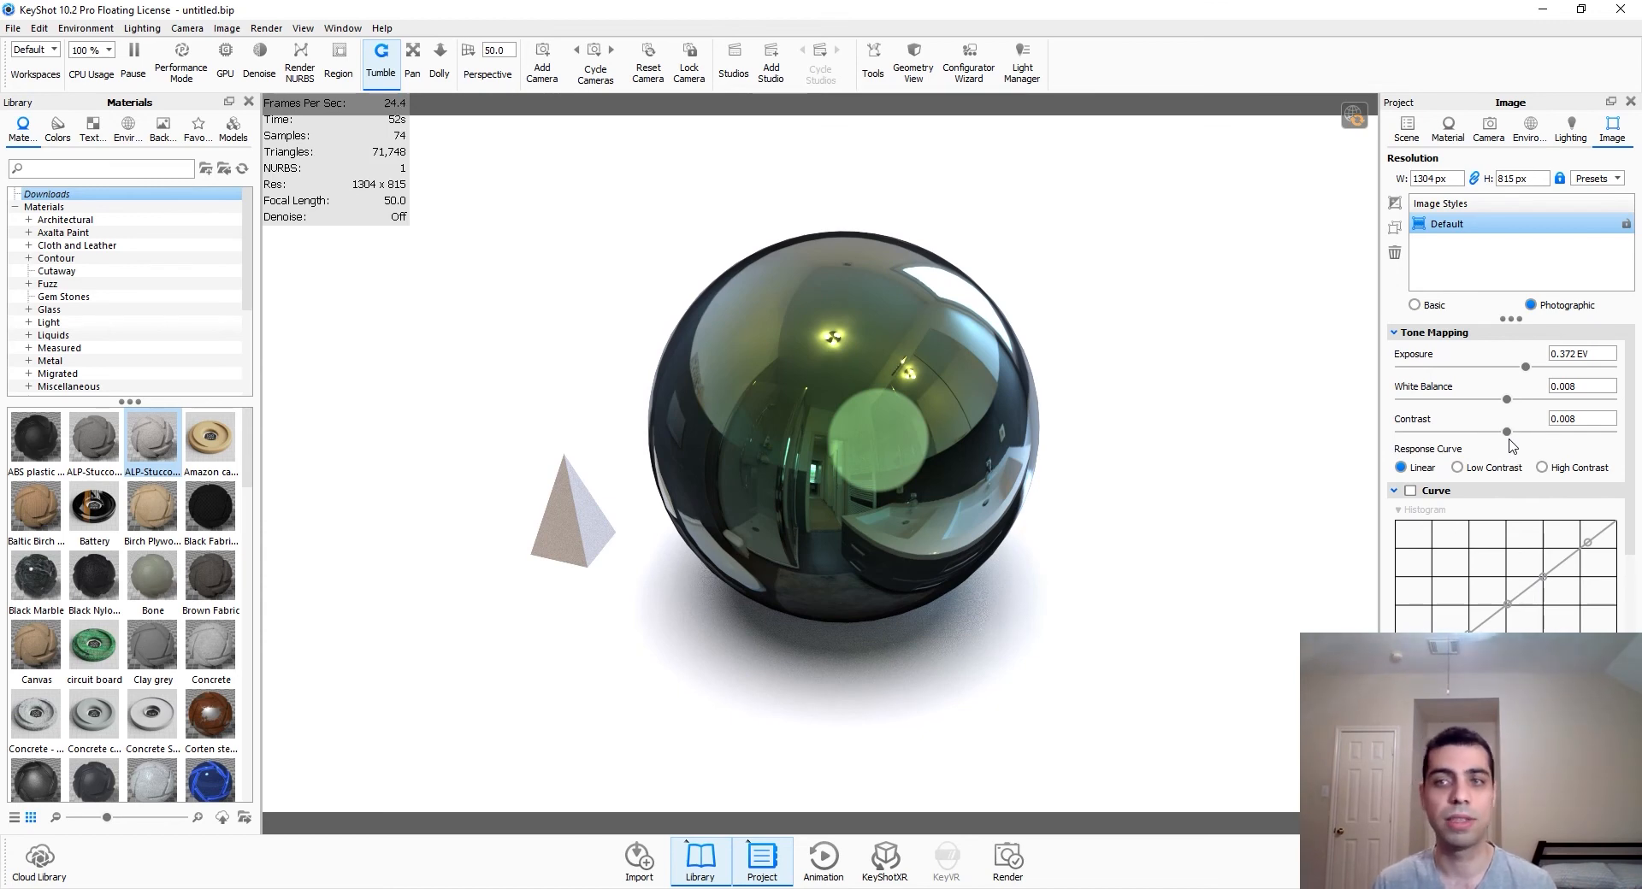
Step: Enable the Curve adjustment and set Shadows to -0.43, Midtones to 0.594, Lights to -0.602, Whites to 0.398 and Highlights to -0.61
scroll(1454, 469, down, 1)
click(1410, 439)
scroll(1461, 551, down, 2)
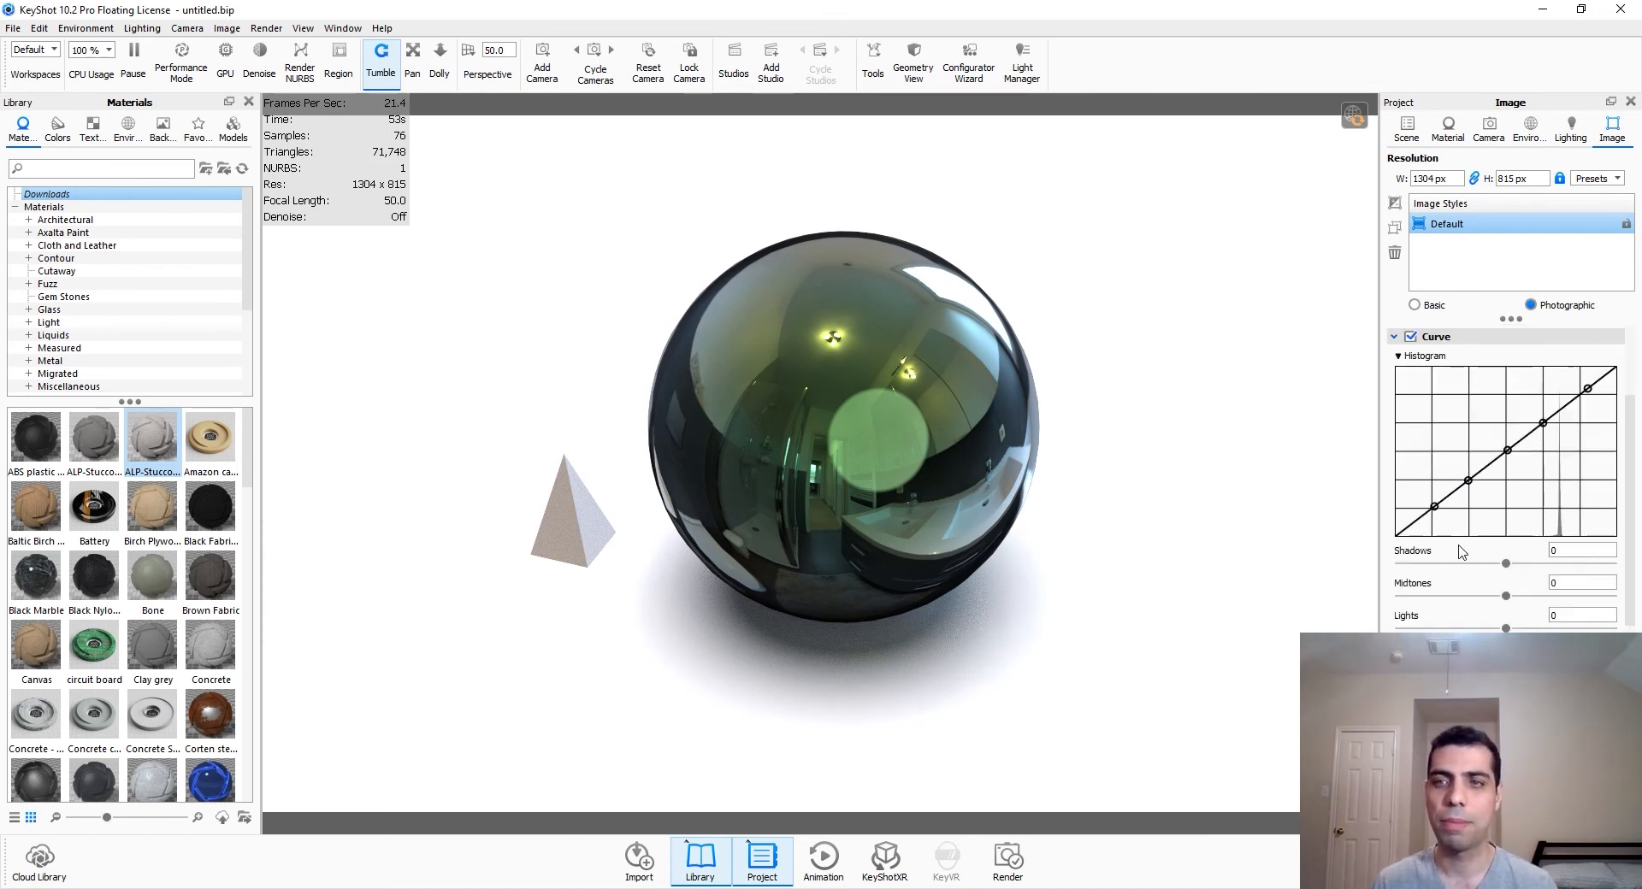
scroll(1461, 552, up, 1)
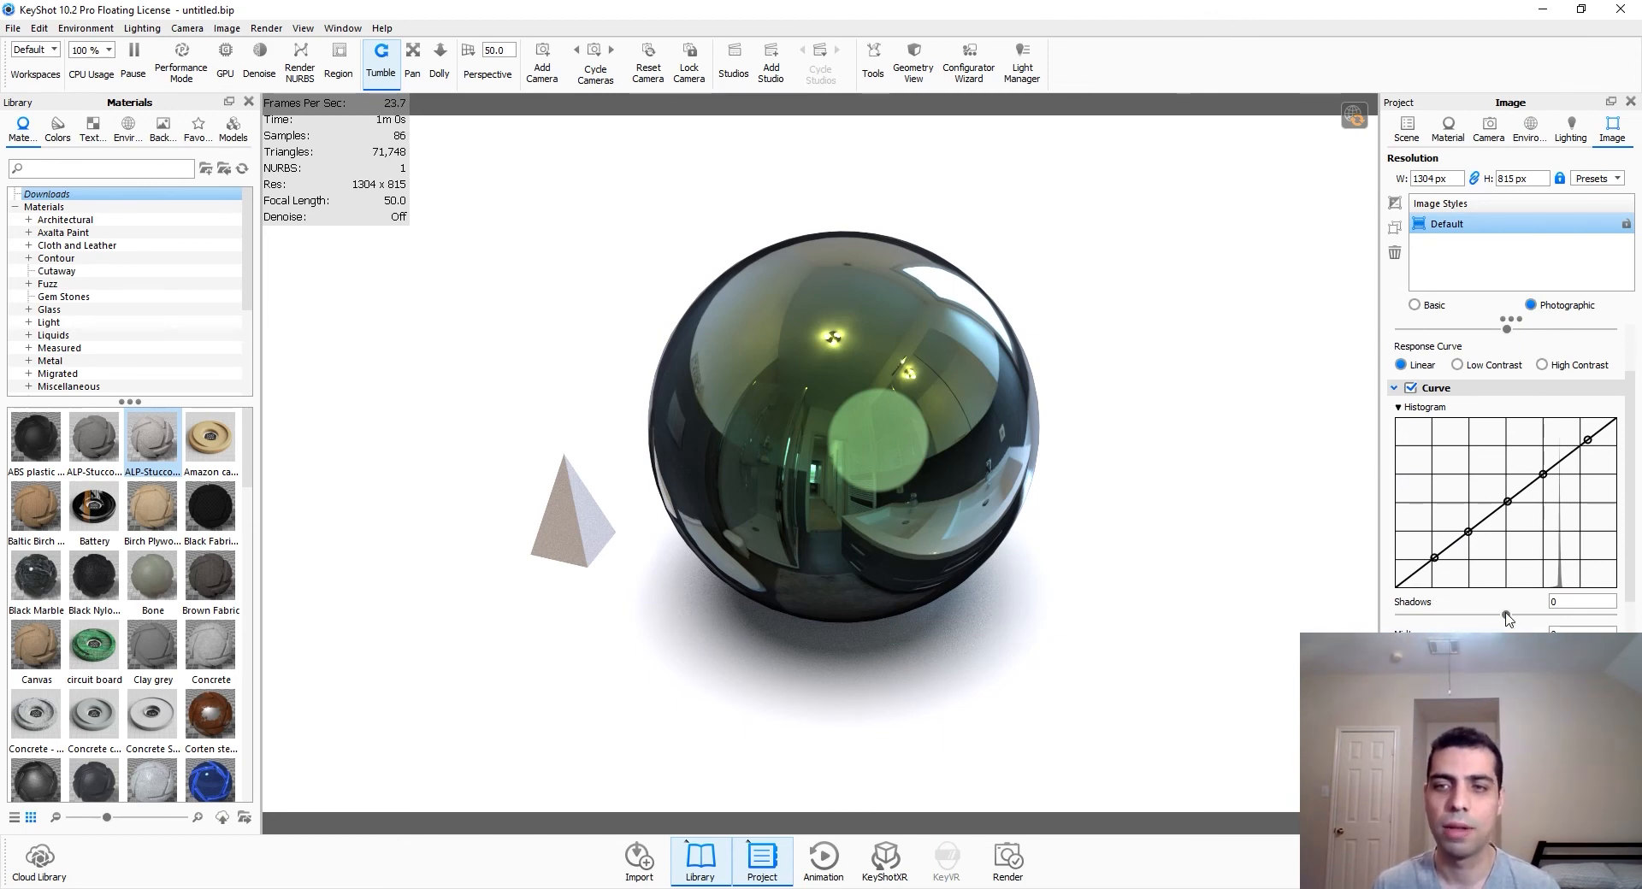
drag(1549, 615, 1569, 712)
click(1462, 616)
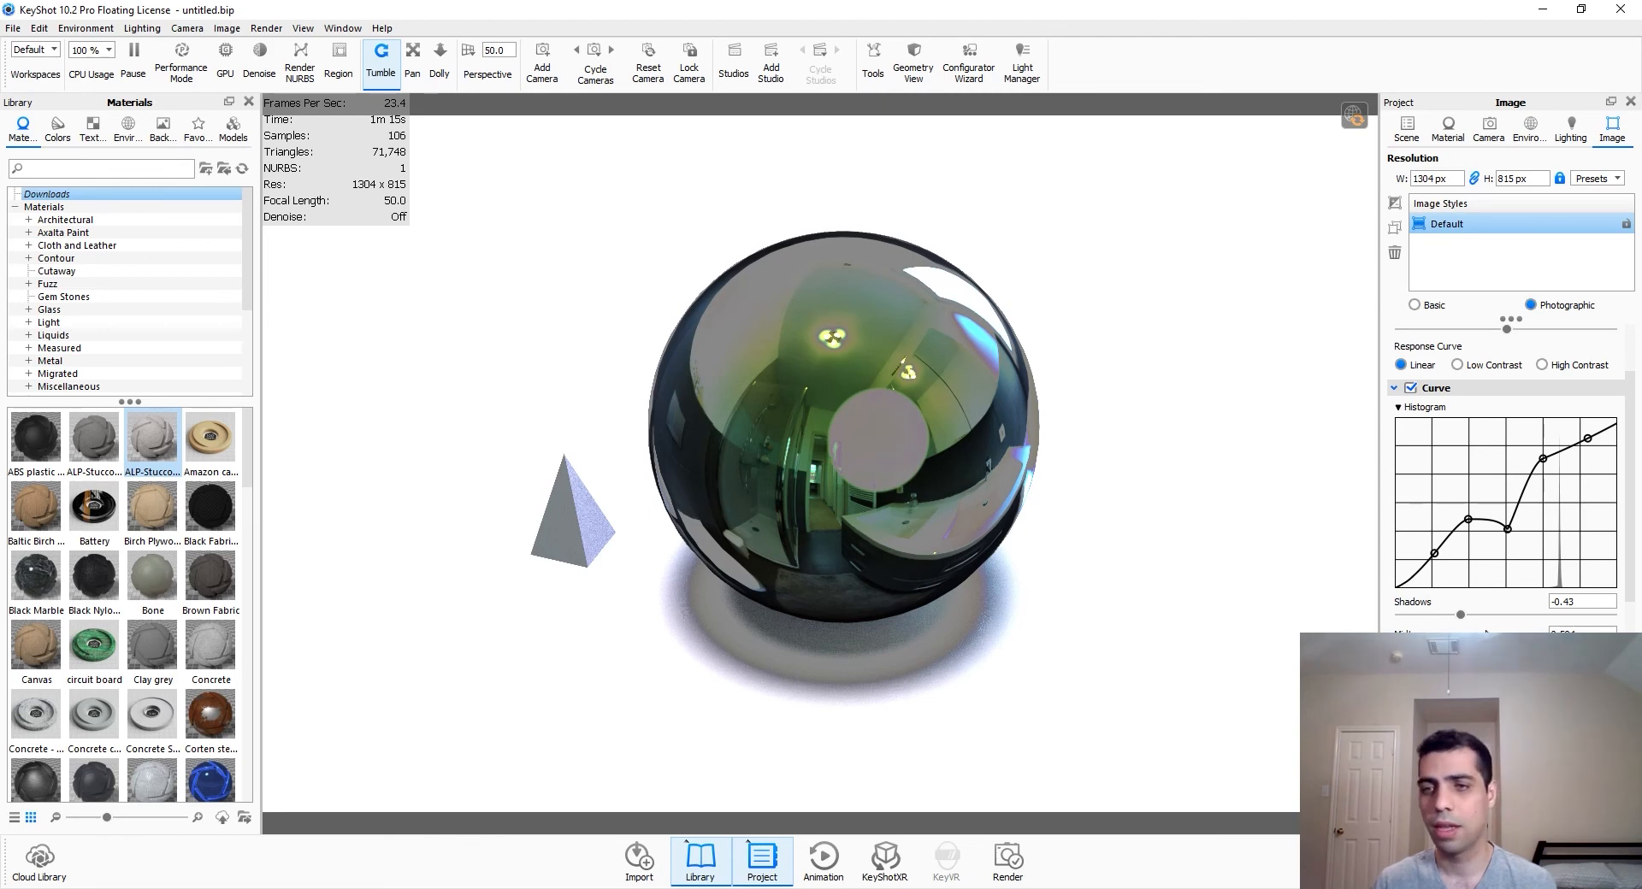
Step: Turn the Curve adjustment off again
scroll(1486, 630, down, 1)
scroll(1510, 474, up, 2)
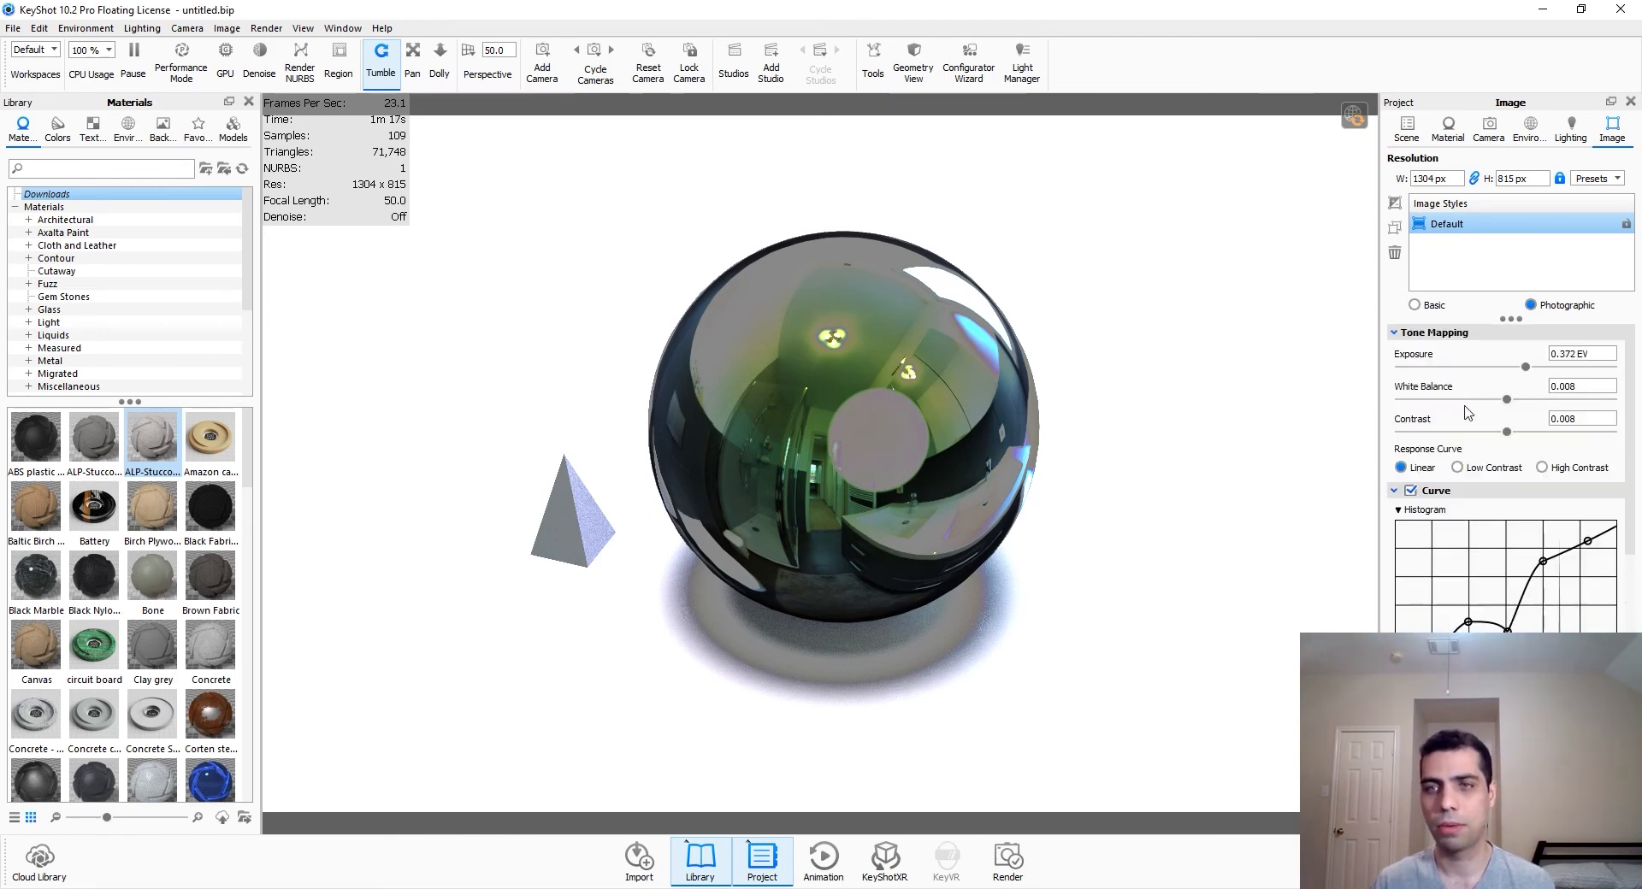
click(1410, 490)
scroll(1434, 584, down, 1)
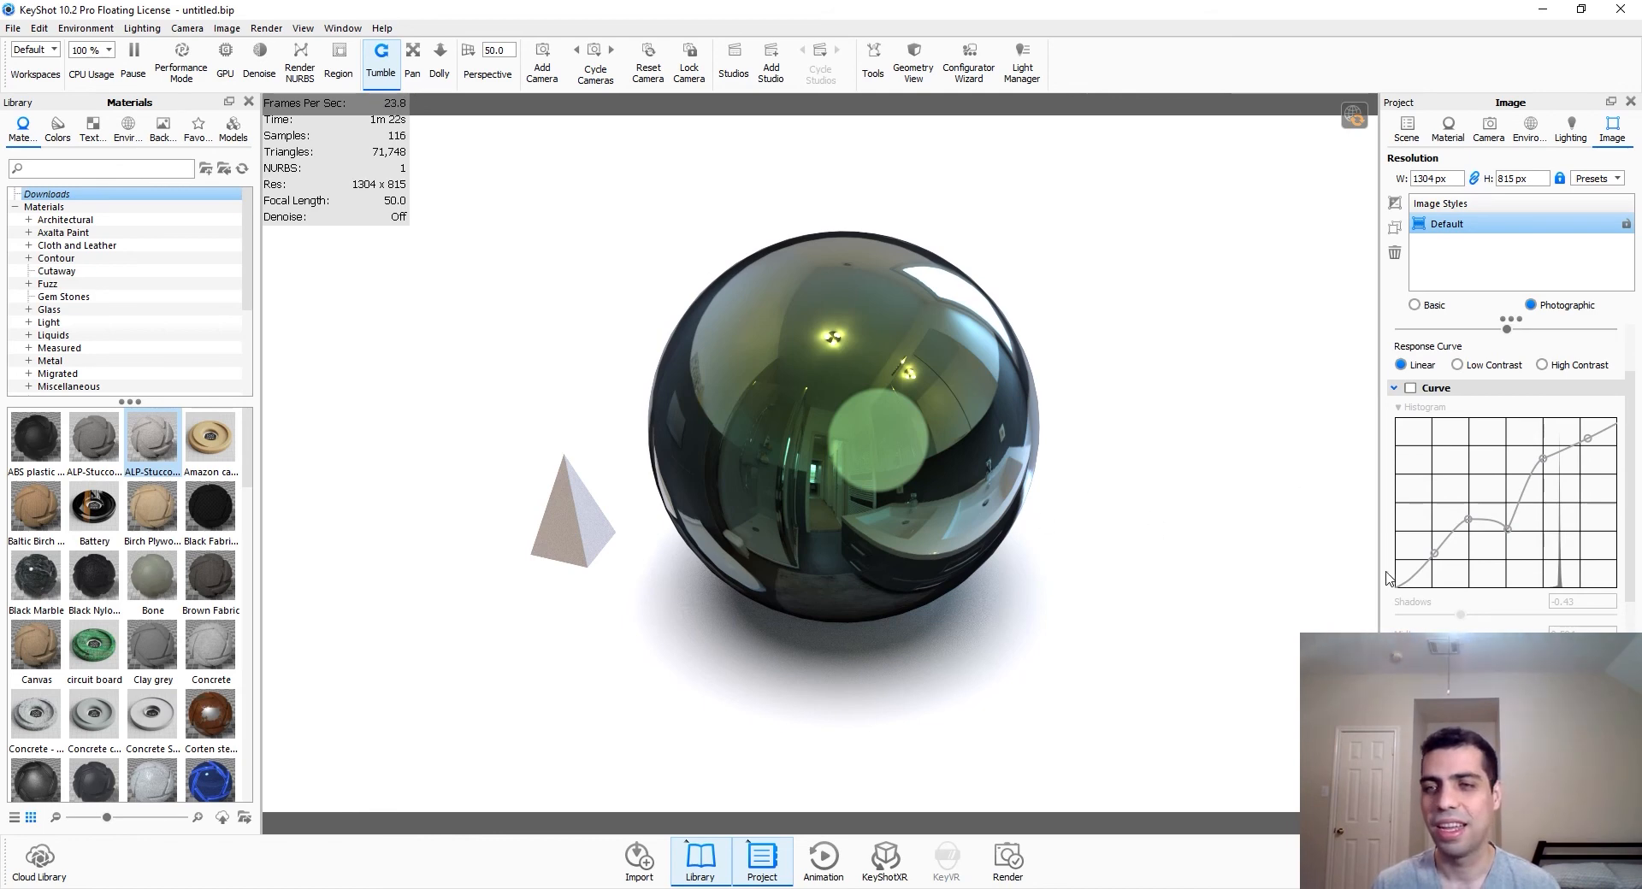
Step: Enable the Color adjustments and try the Saturation at about 0.952 and -1 and the Vibrance at -1
scroll(1389, 579, down, 2)
click(1411, 561)
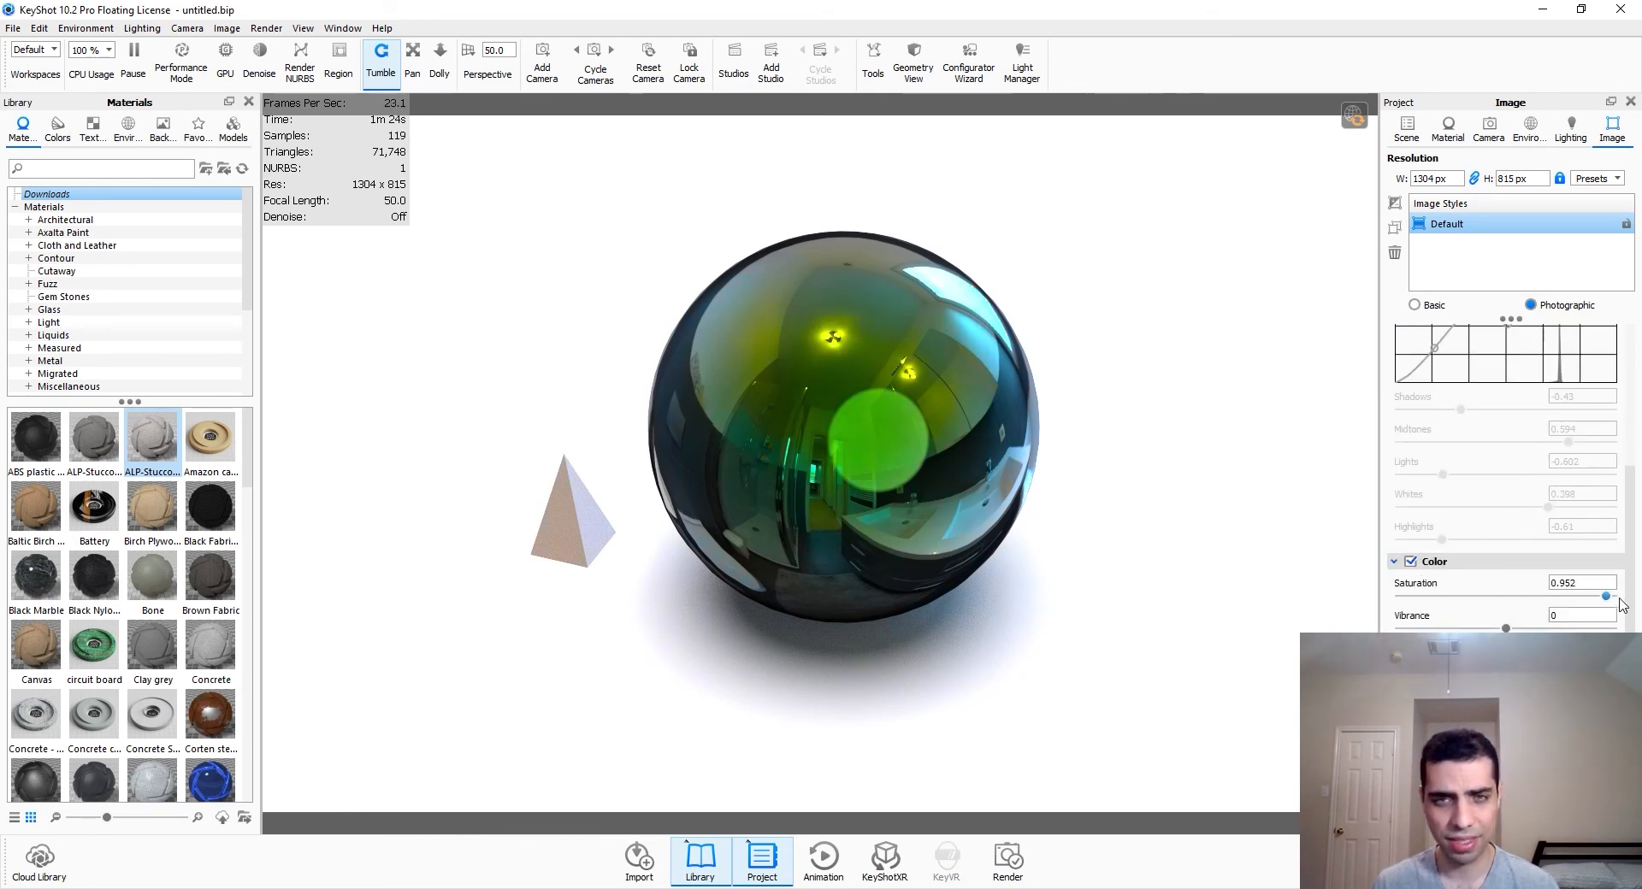
drag(1606, 596, 1540, 596)
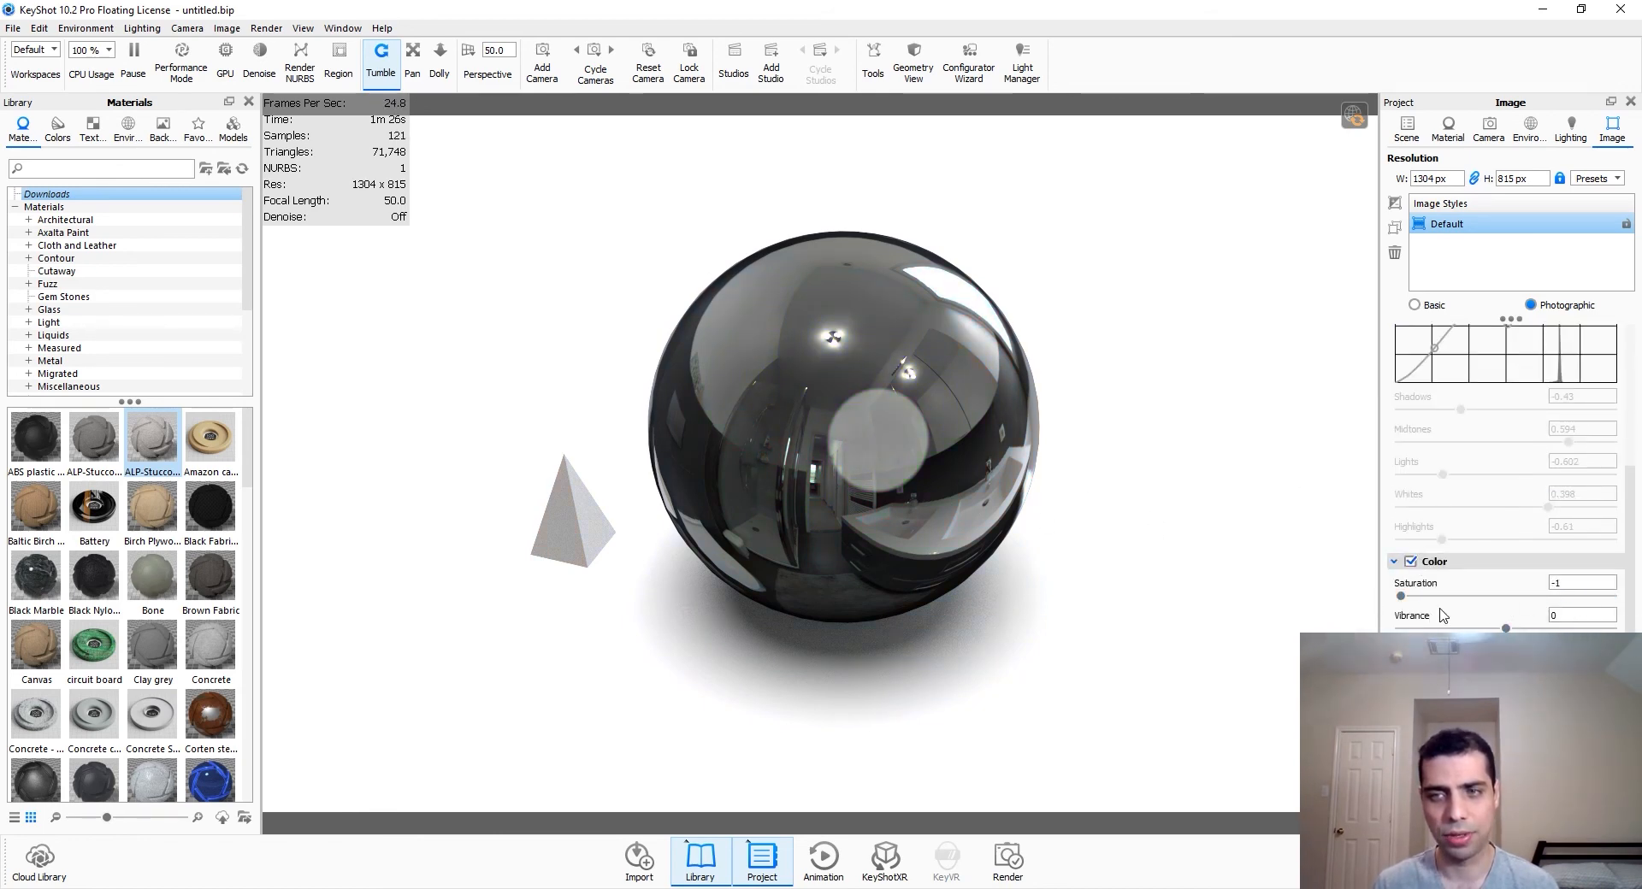
drag(1401, 596, 1265, 629)
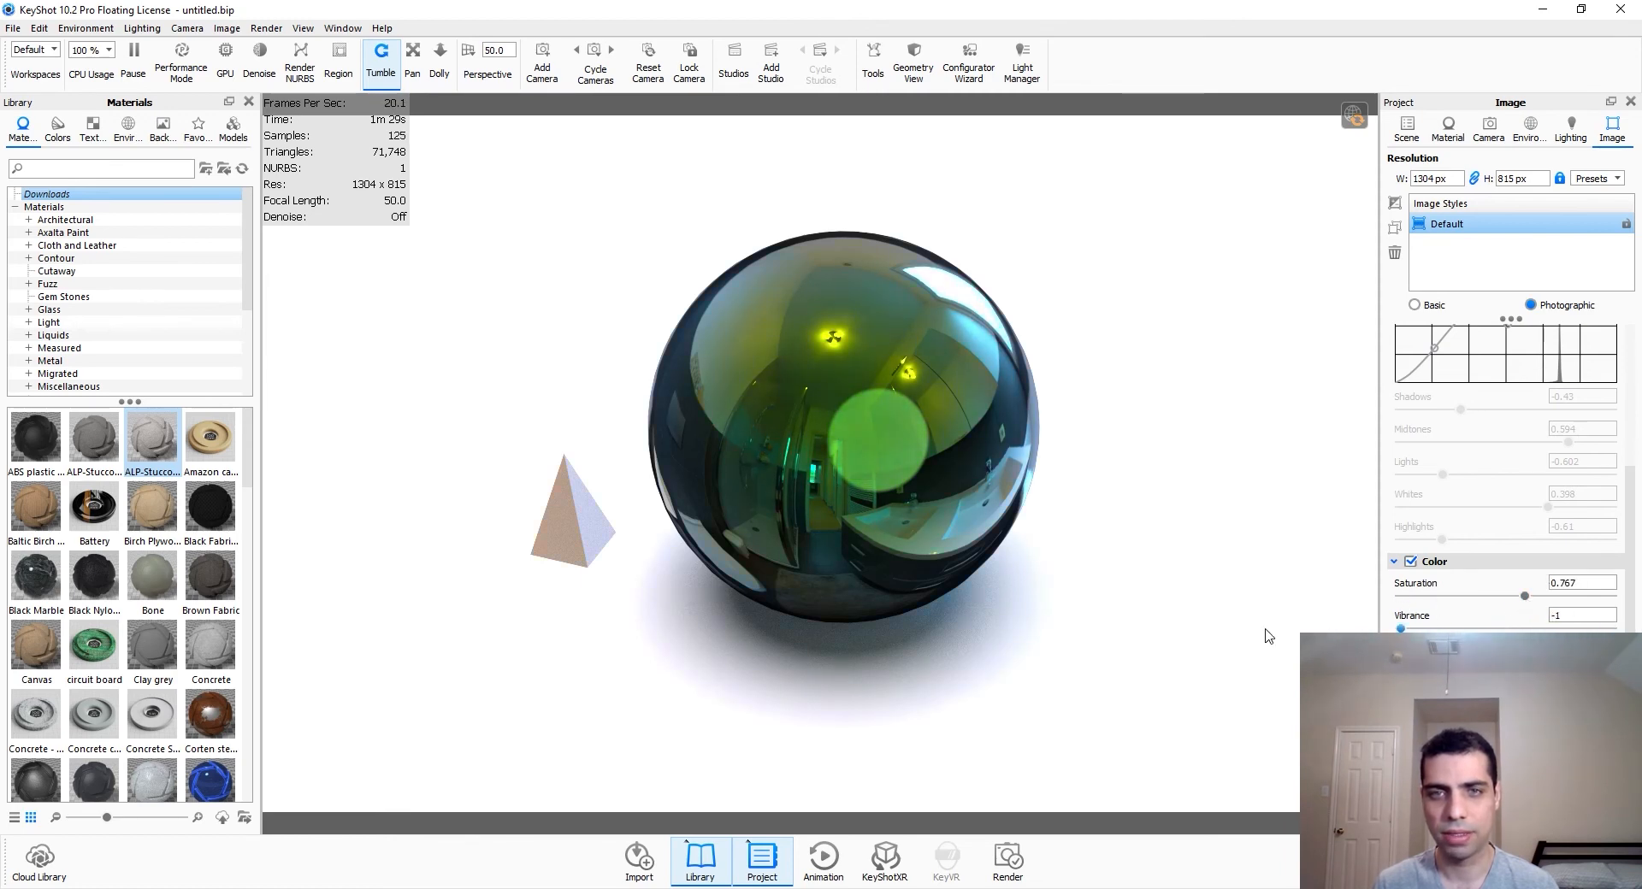
Step: Reset the Vibrance and Saturation of the Color adjustments to 0
key(shift+Tab)
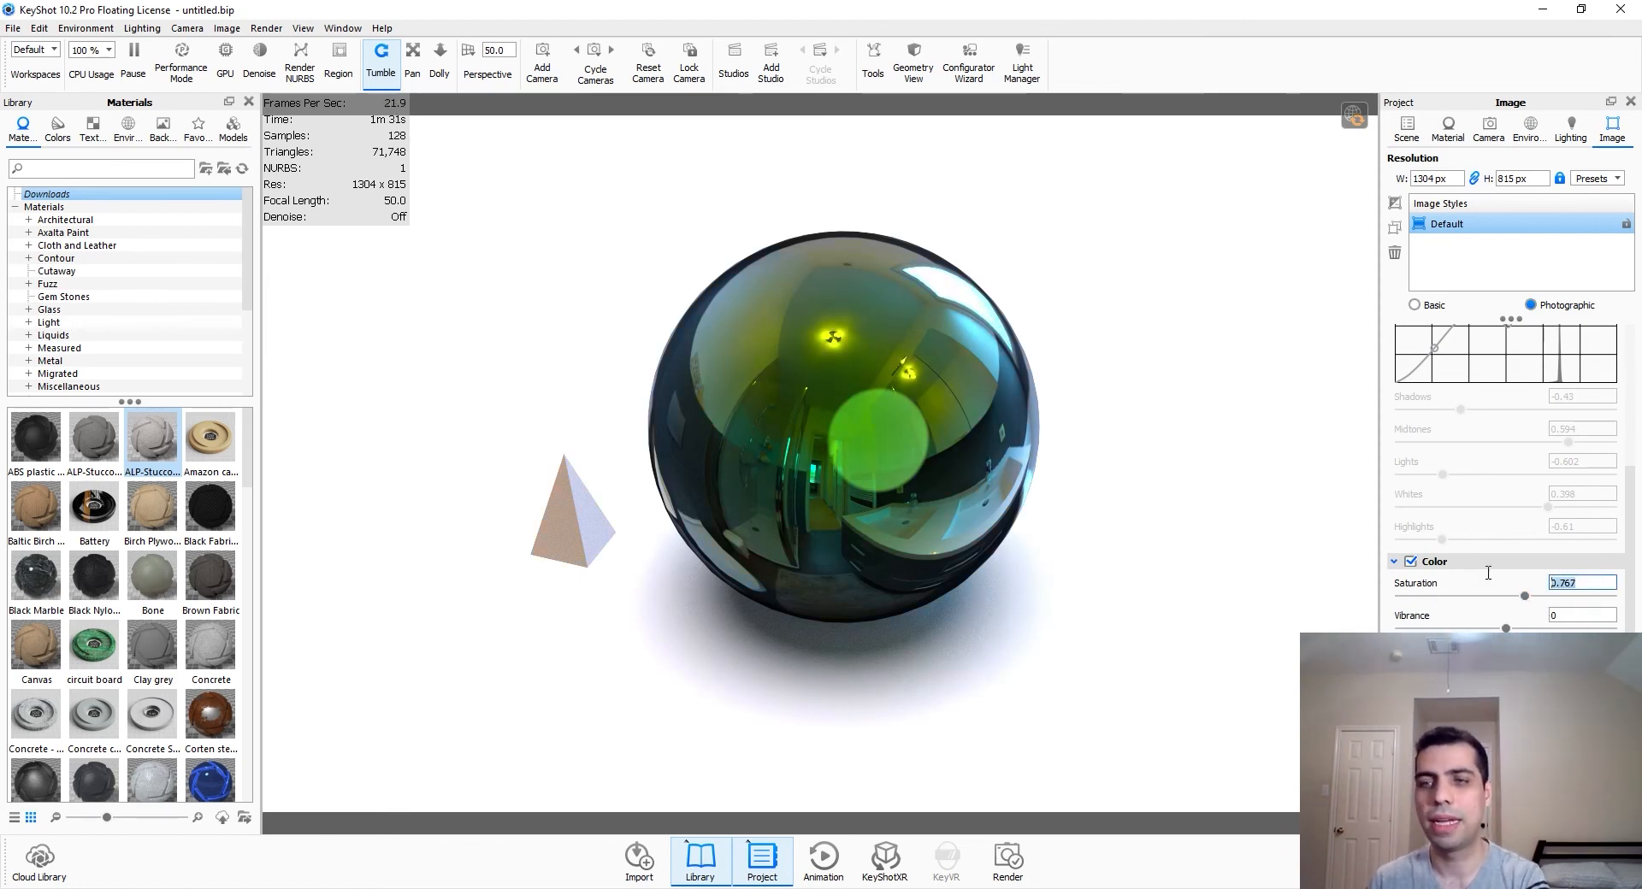
text(0)
key(Return)
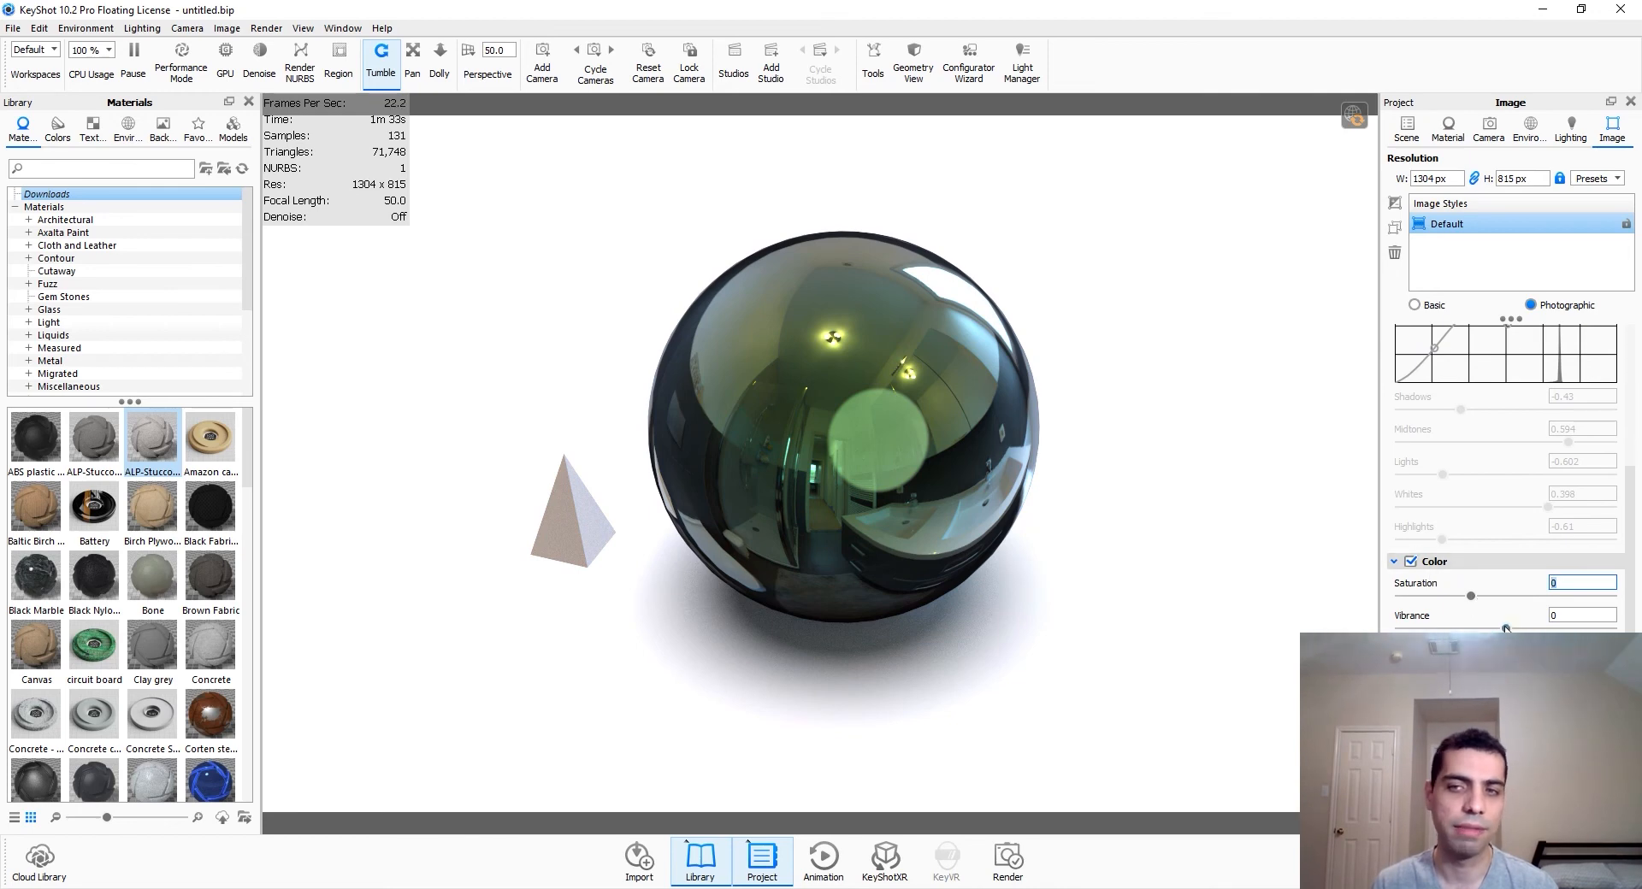
Step: Enable Denoise, check the lighting settings, and set the Firefly Filter to about 0.822
scroll(1453, 569, down, 2)
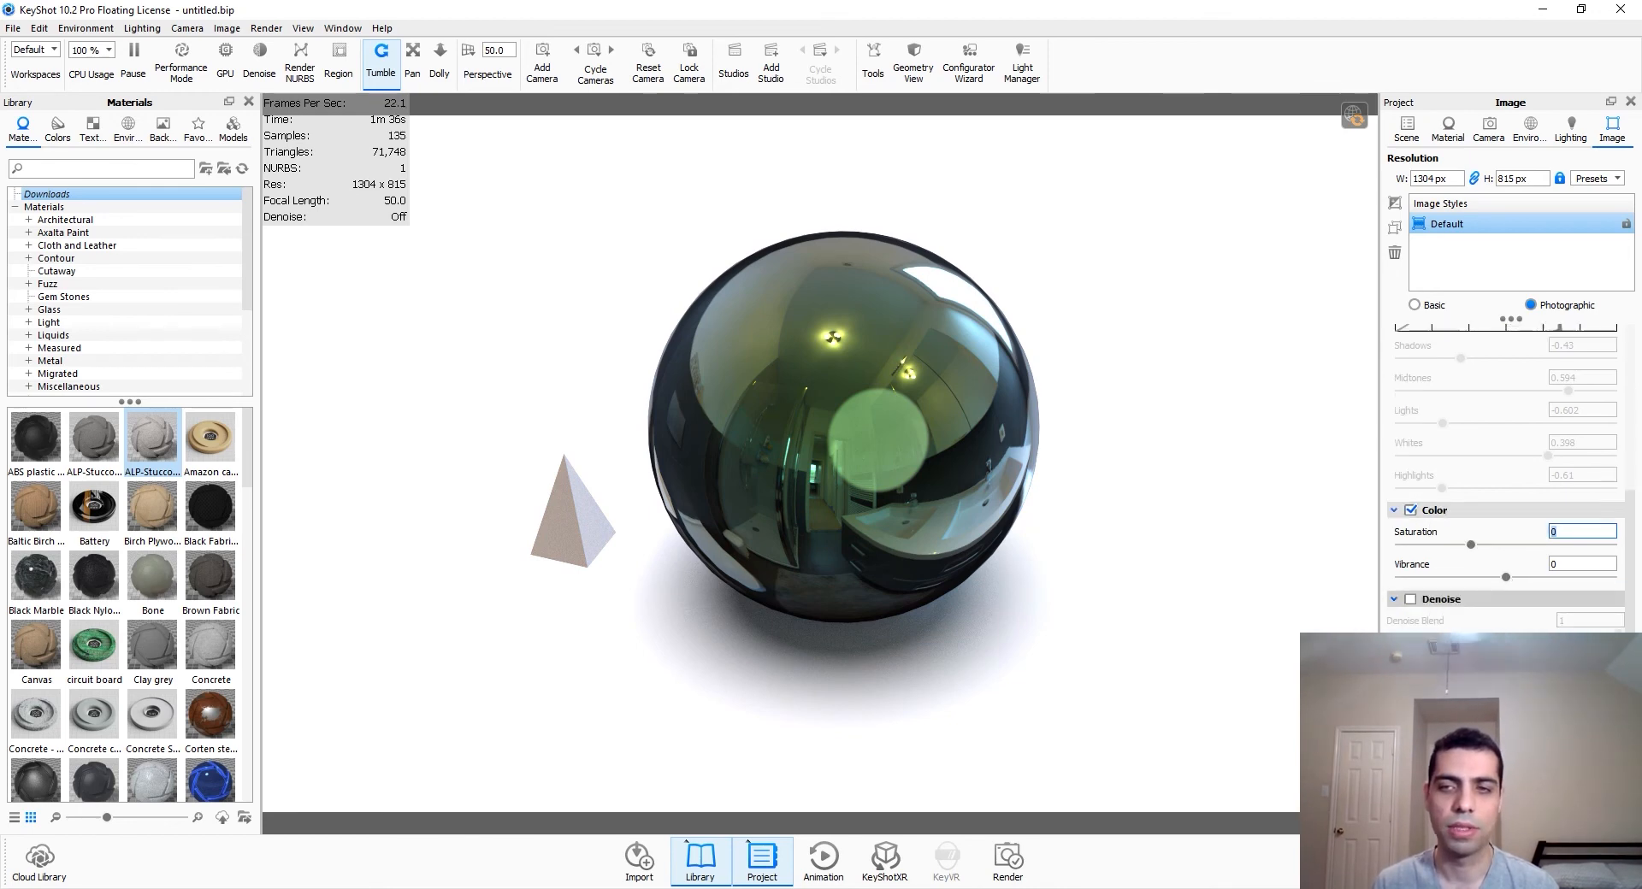
click(1433, 550)
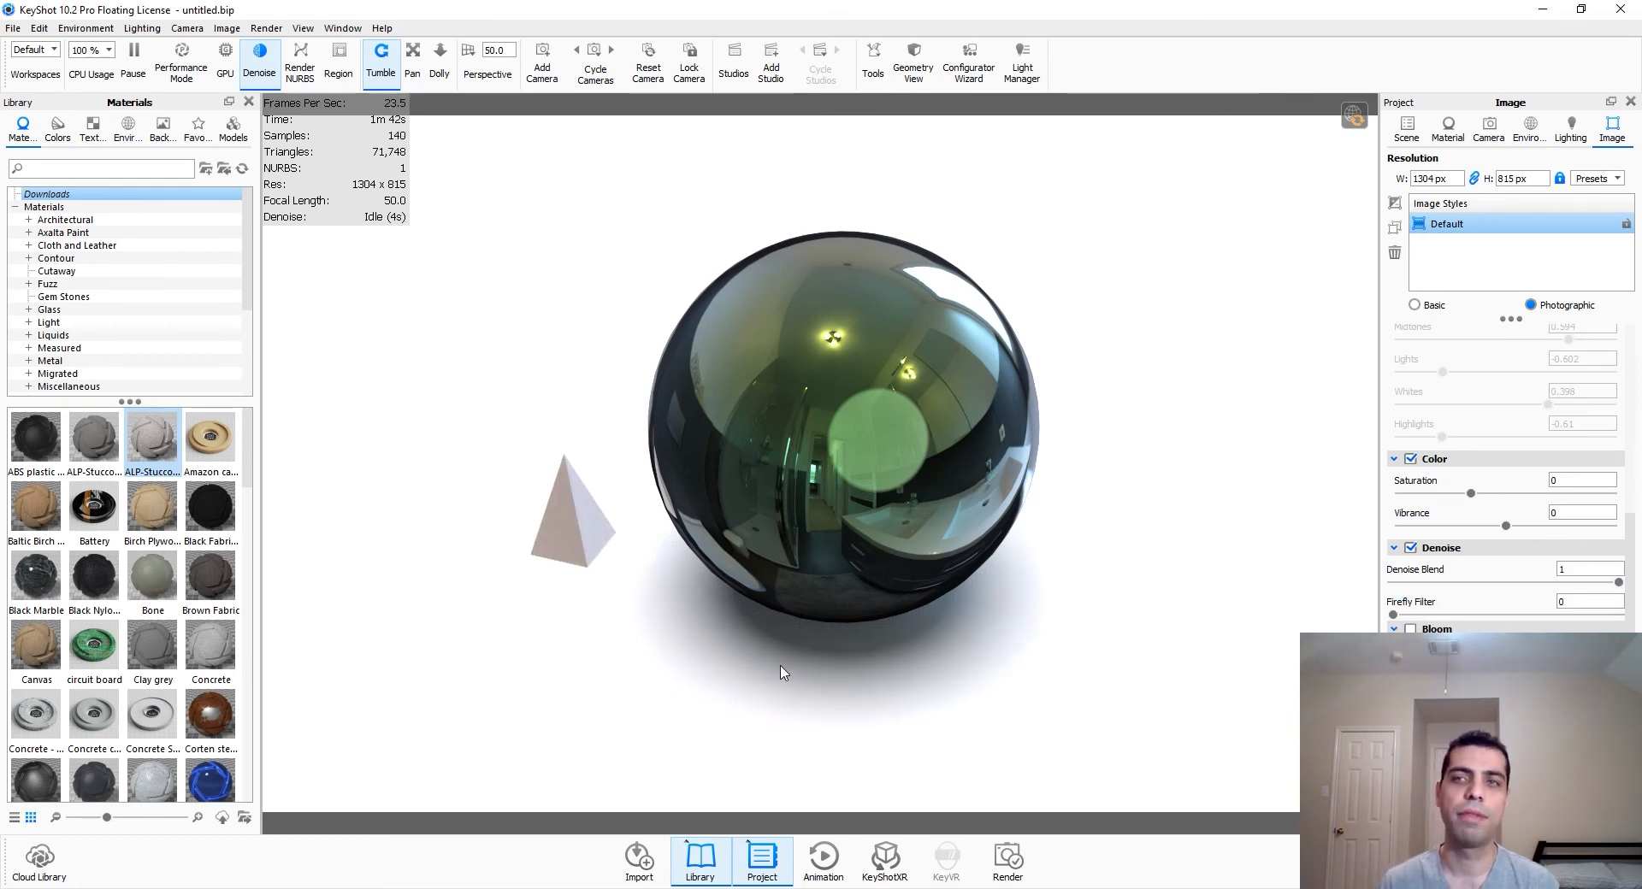
scroll(1505, 445, down, 1)
click(1539, 128)
click(1571, 129)
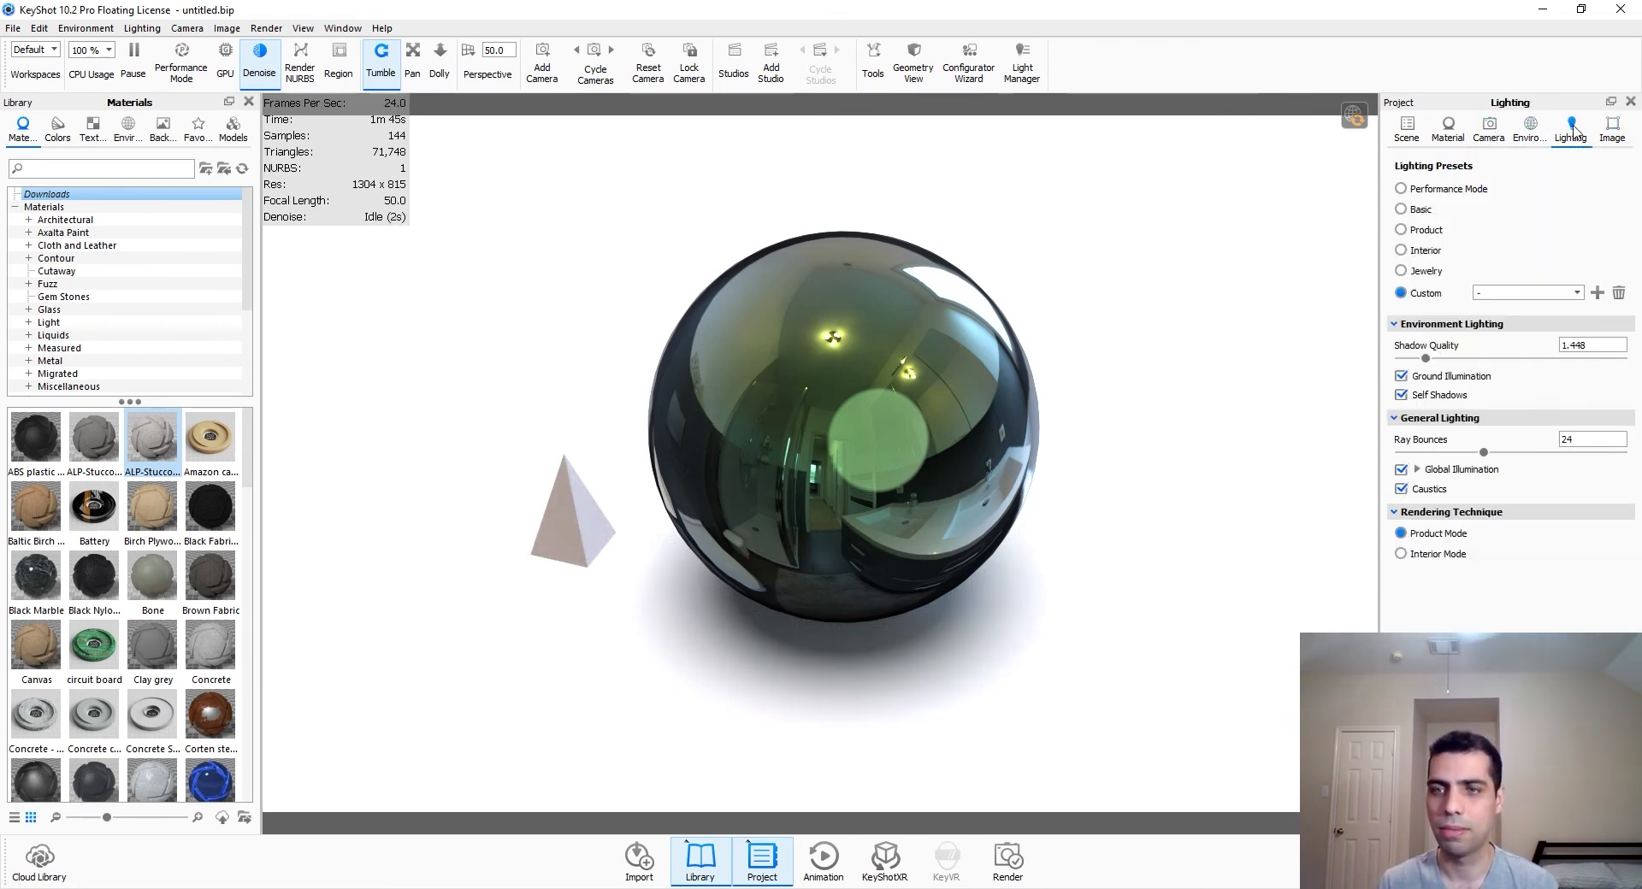
click(1607, 128)
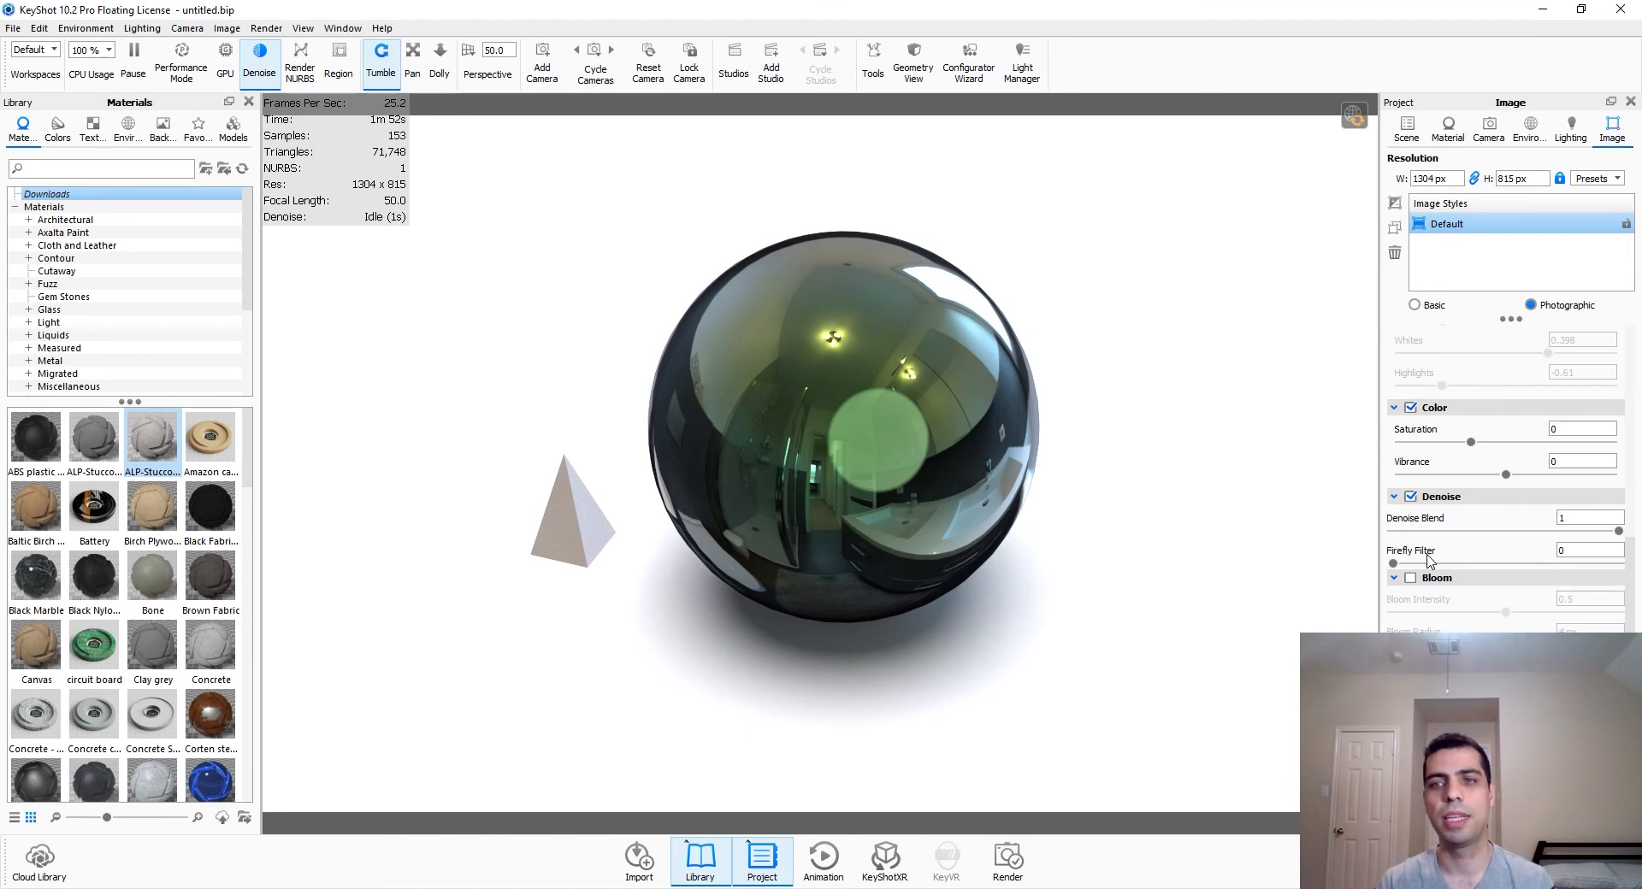
drag(1393, 565, 1581, 572)
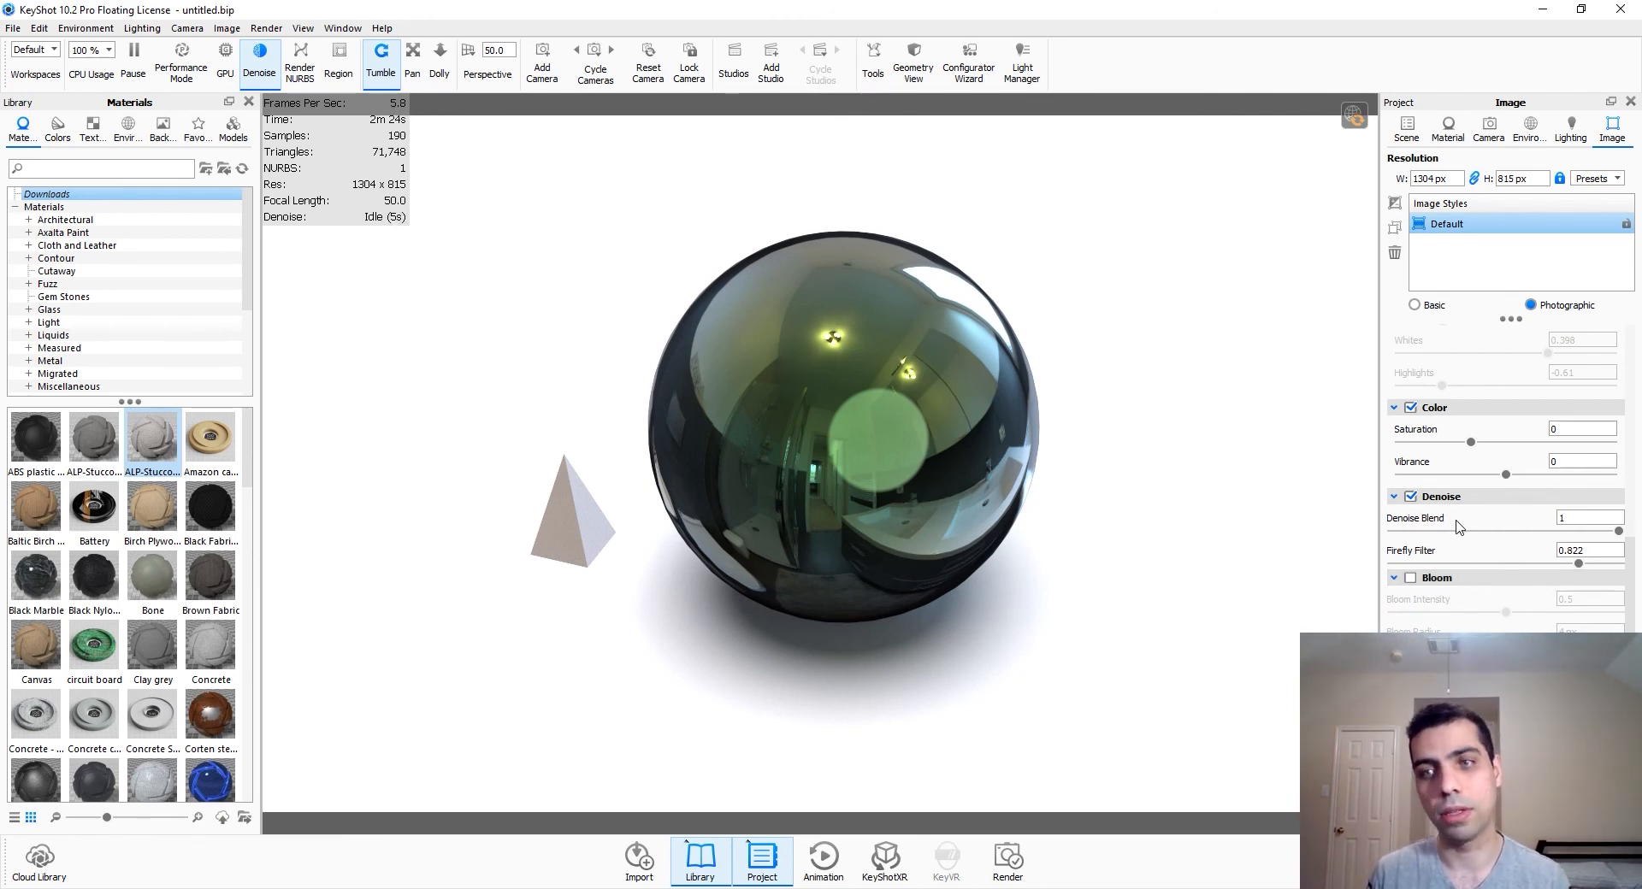
Step: Turn Denoise off and switch Bloom on and off to compare its effect on the scene
click(1410, 496)
click(1412, 579)
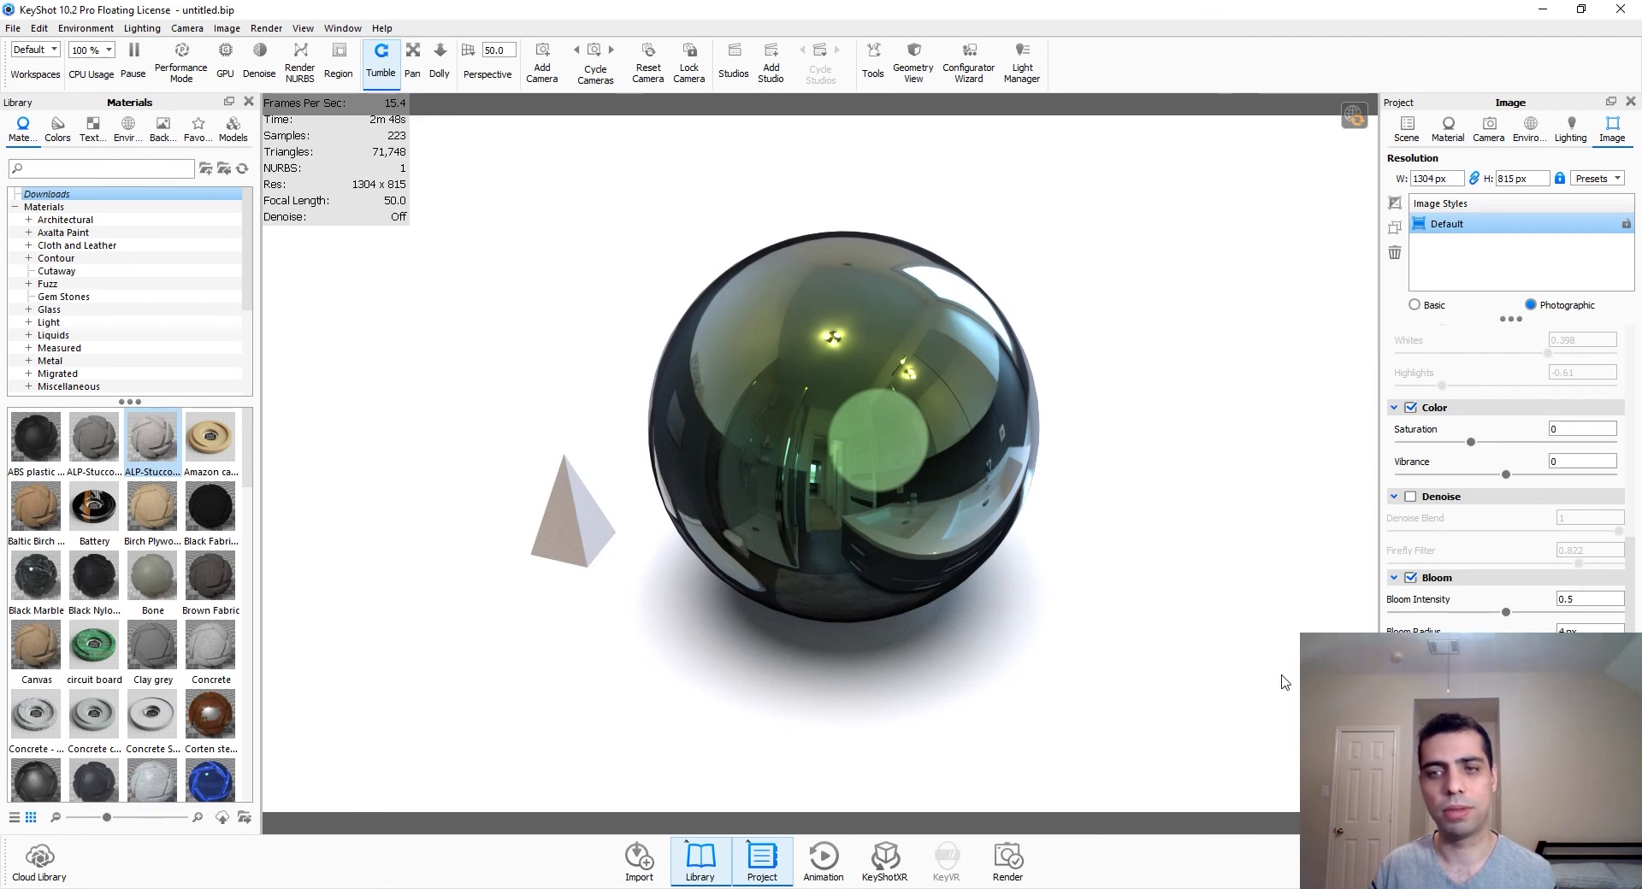
scroll(1411, 525, down, 2)
click(1411, 475)
Step: Enable the Vignette and raise its strength to 1 to darken the image corners
click(1410, 589)
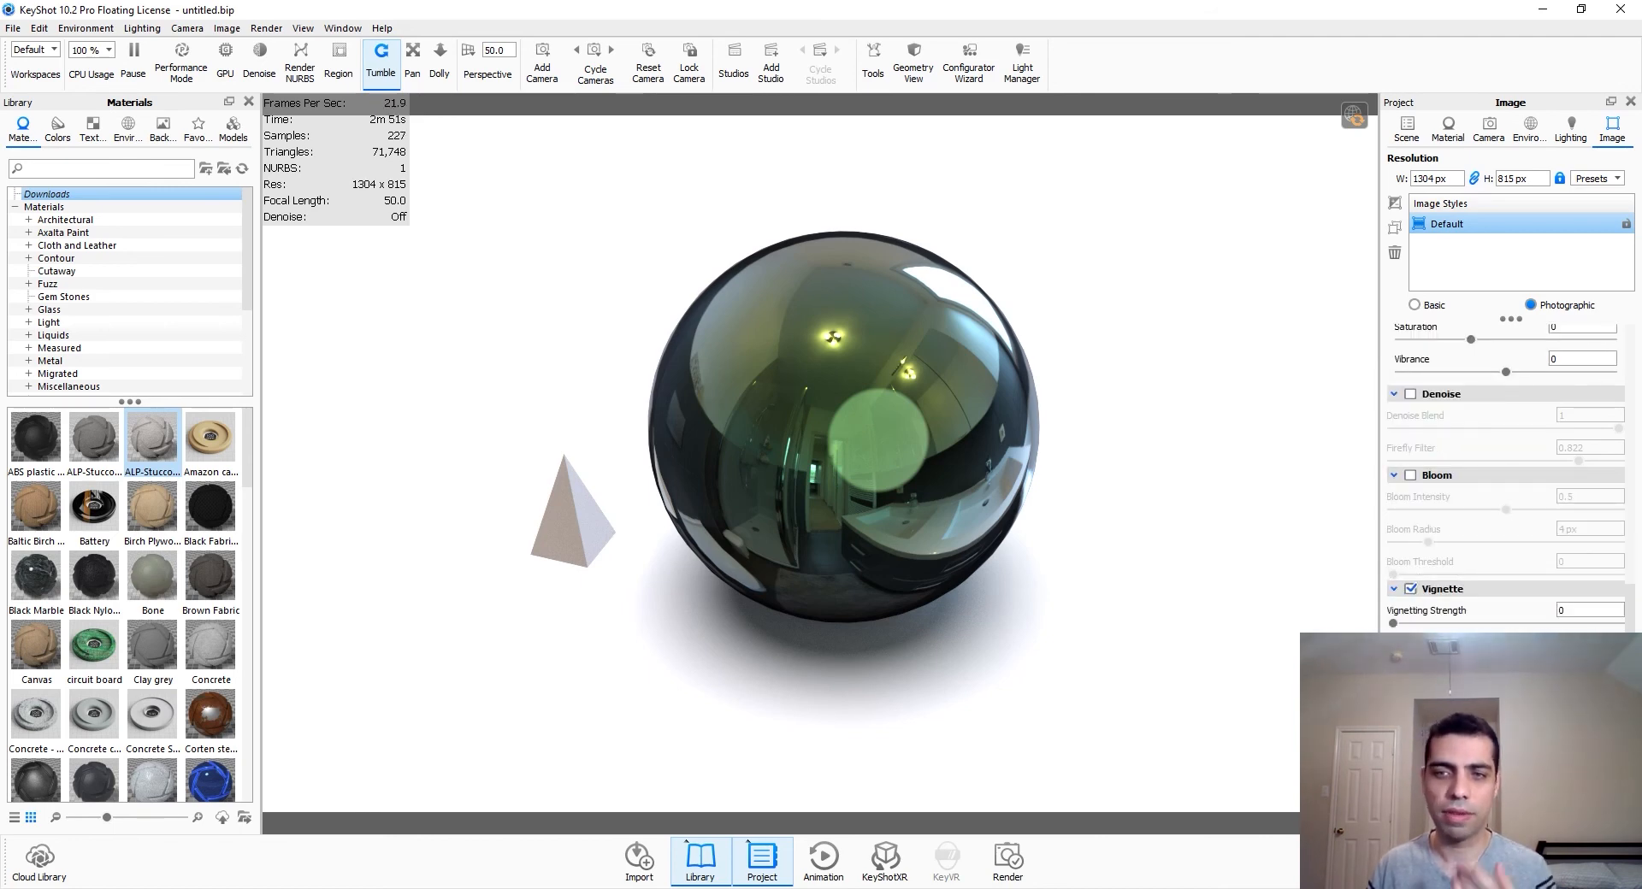
drag(1393, 625, 1555, 597)
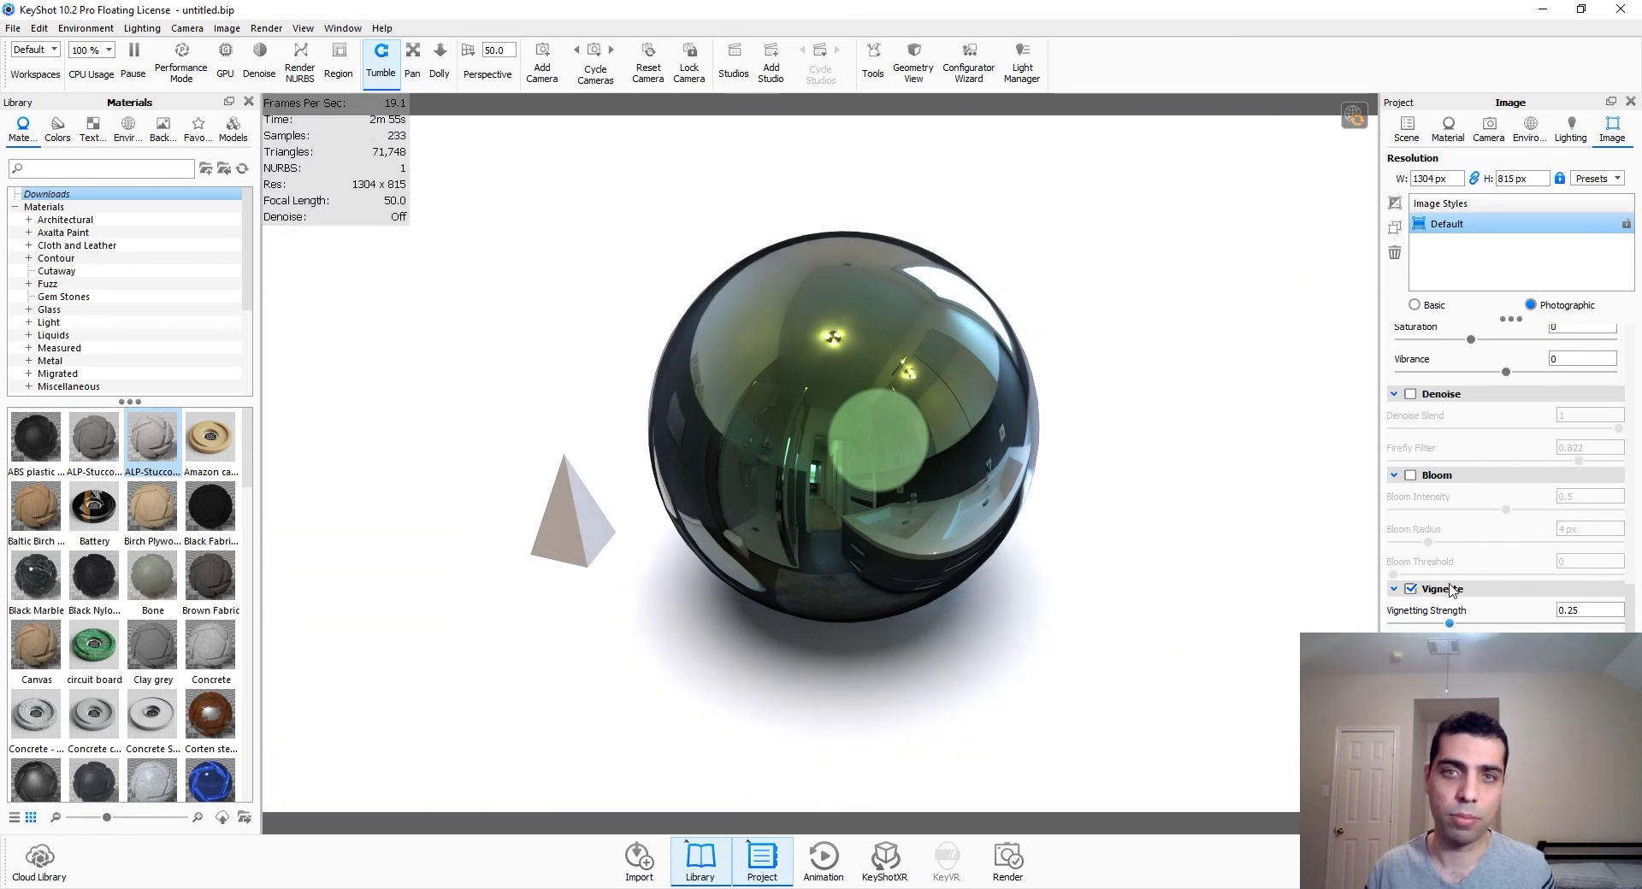
drag(1393, 624, 1639, 594)
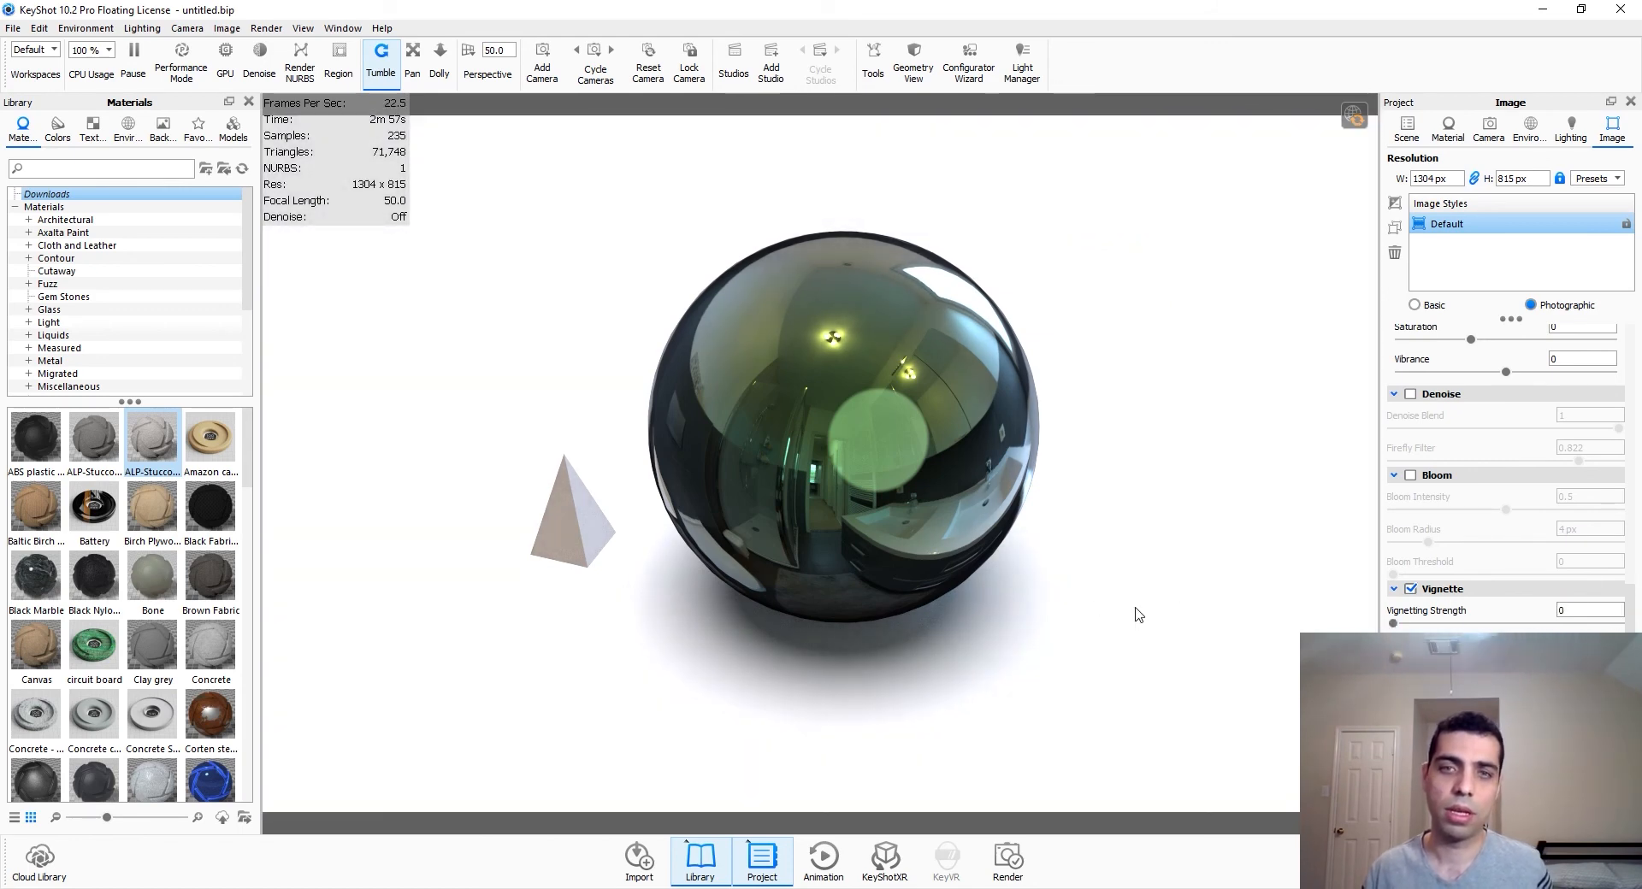
click(1553, 624)
drag(1556, 624, 1638, 615)
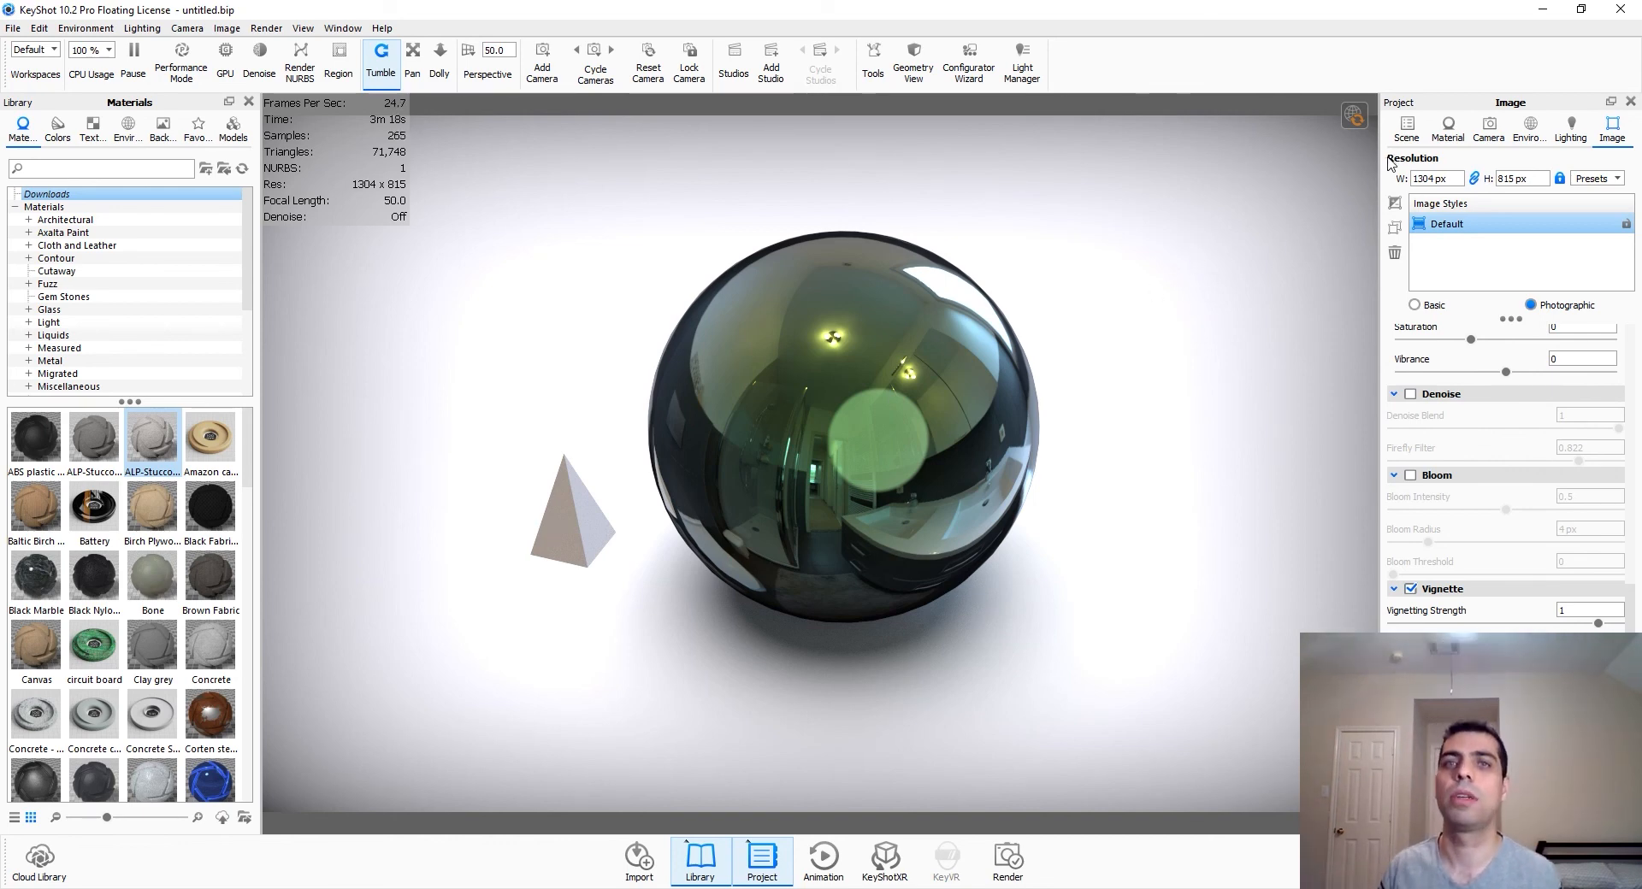
Step: Turn the Vignette off and examine the color fringes along the edges of the sphere and pyramid up close
click(1410, 589)
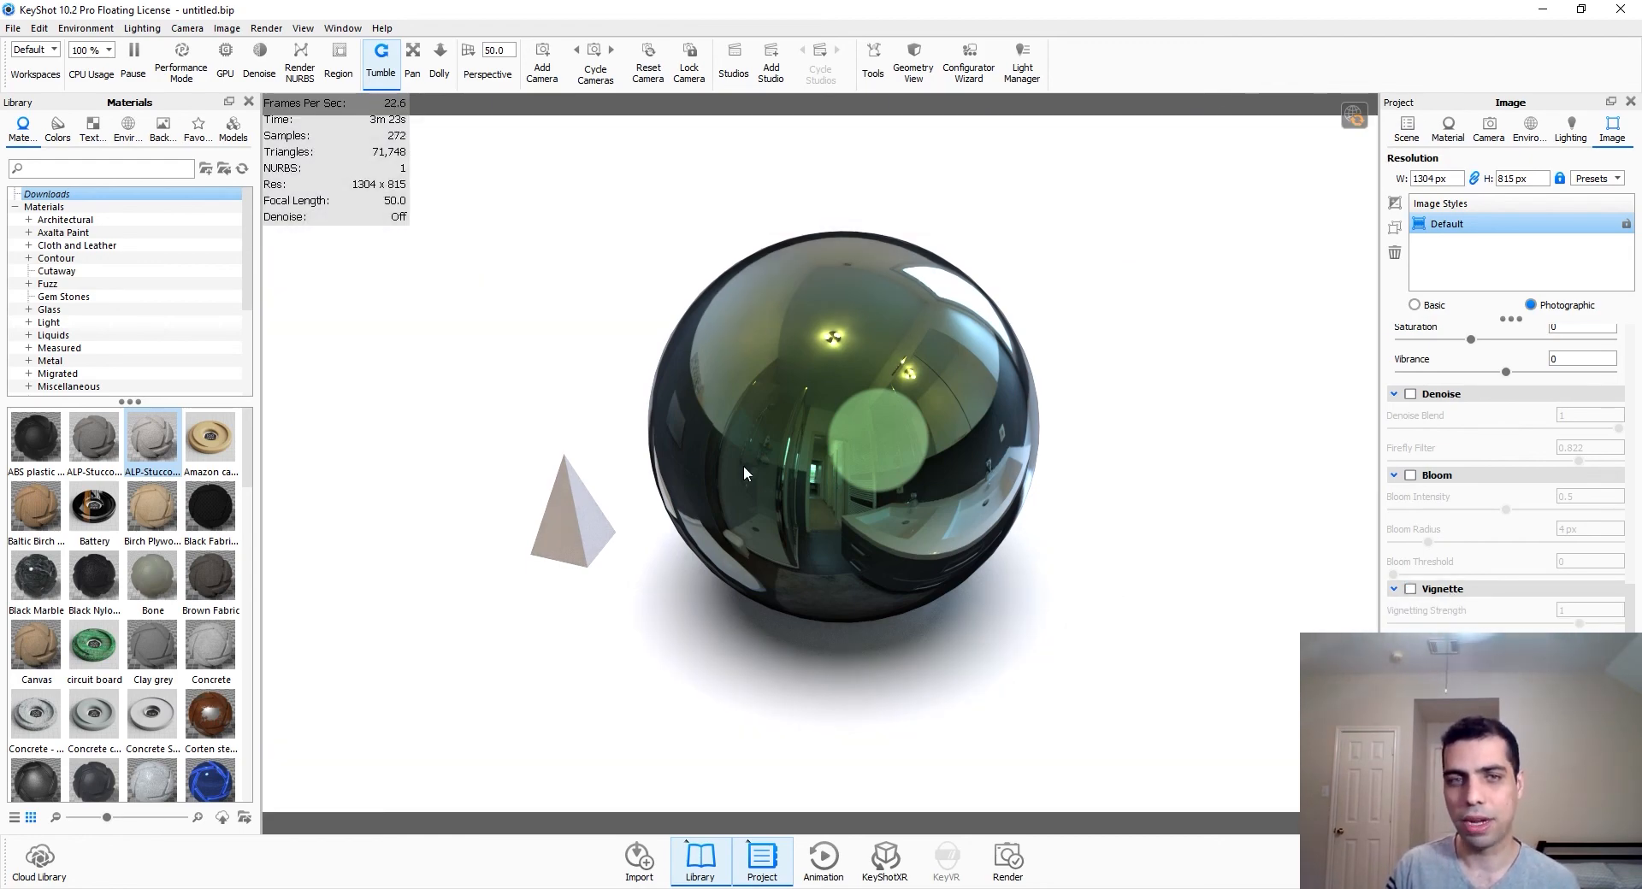
scroll(742, 467, up, 5)
scroll(684, 453, down, 1)
middle_drag(465, 400, 992, 492)
scroll(1121, 452, up, 1)
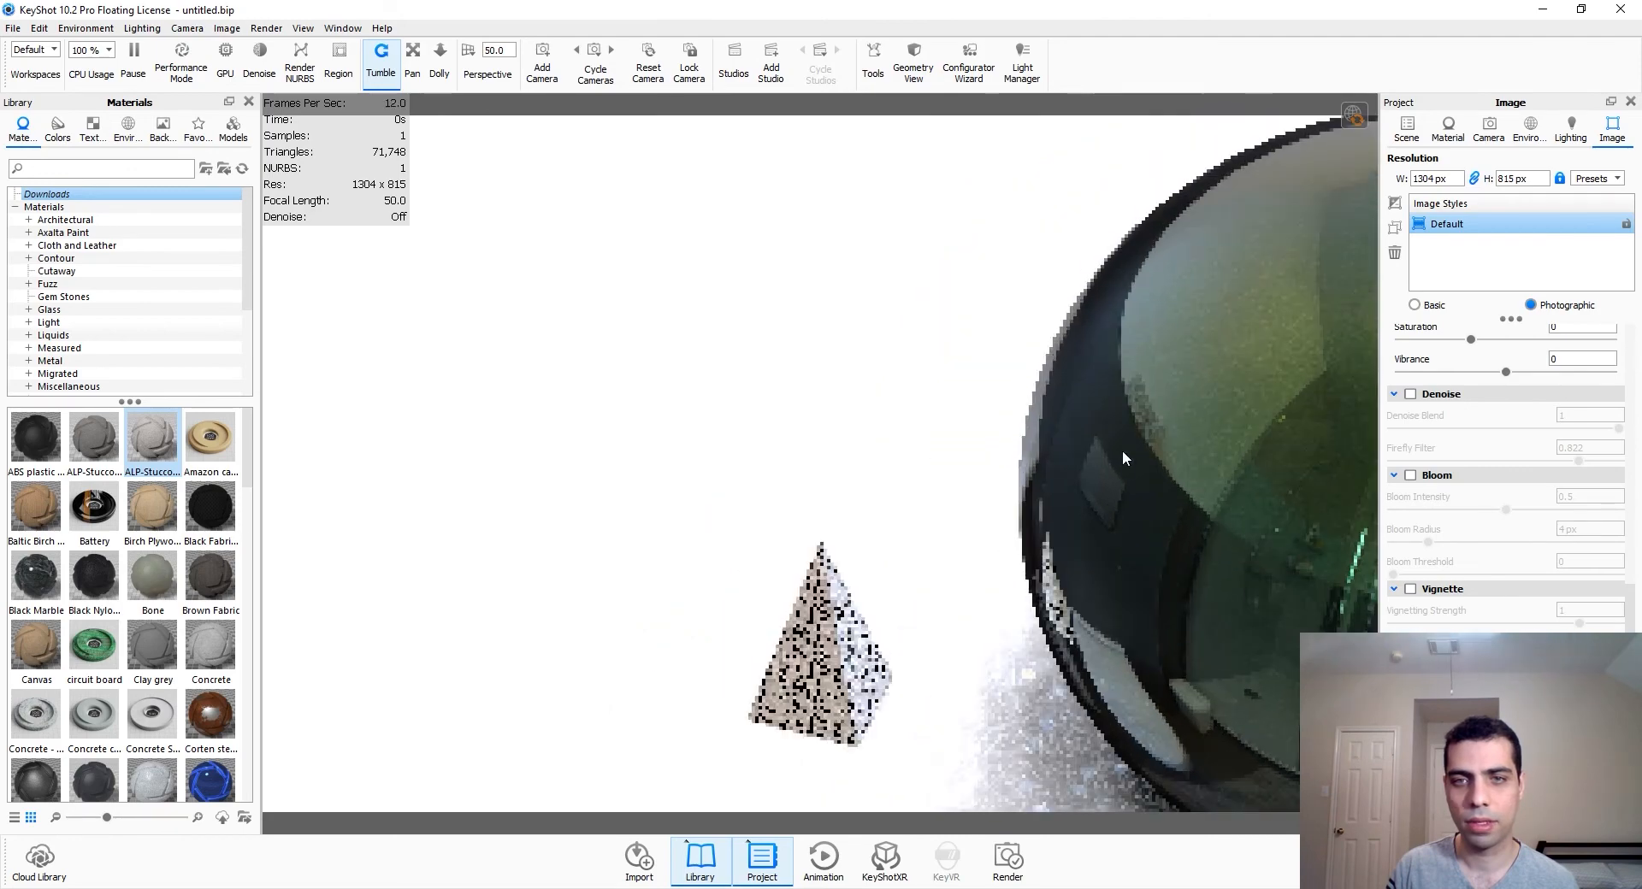
scroll(1123, 459, up, 3)
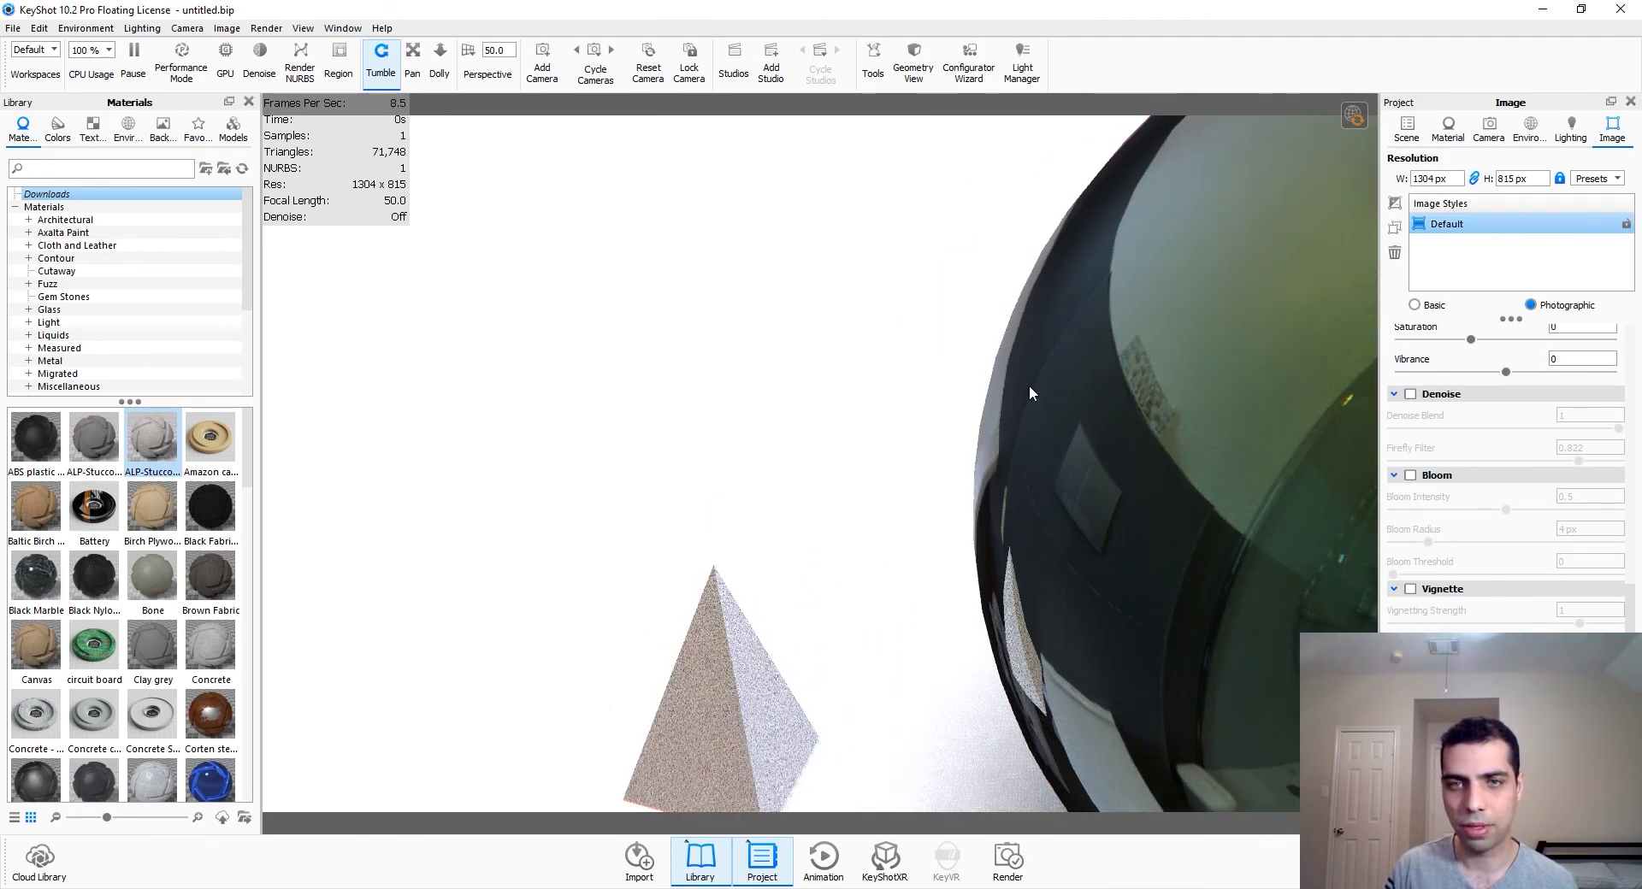
middle_drag(1030, 394, 660, 627)
middle_drag(1259, 264, 833, 329)
scroll(1111, 259, up, 3)
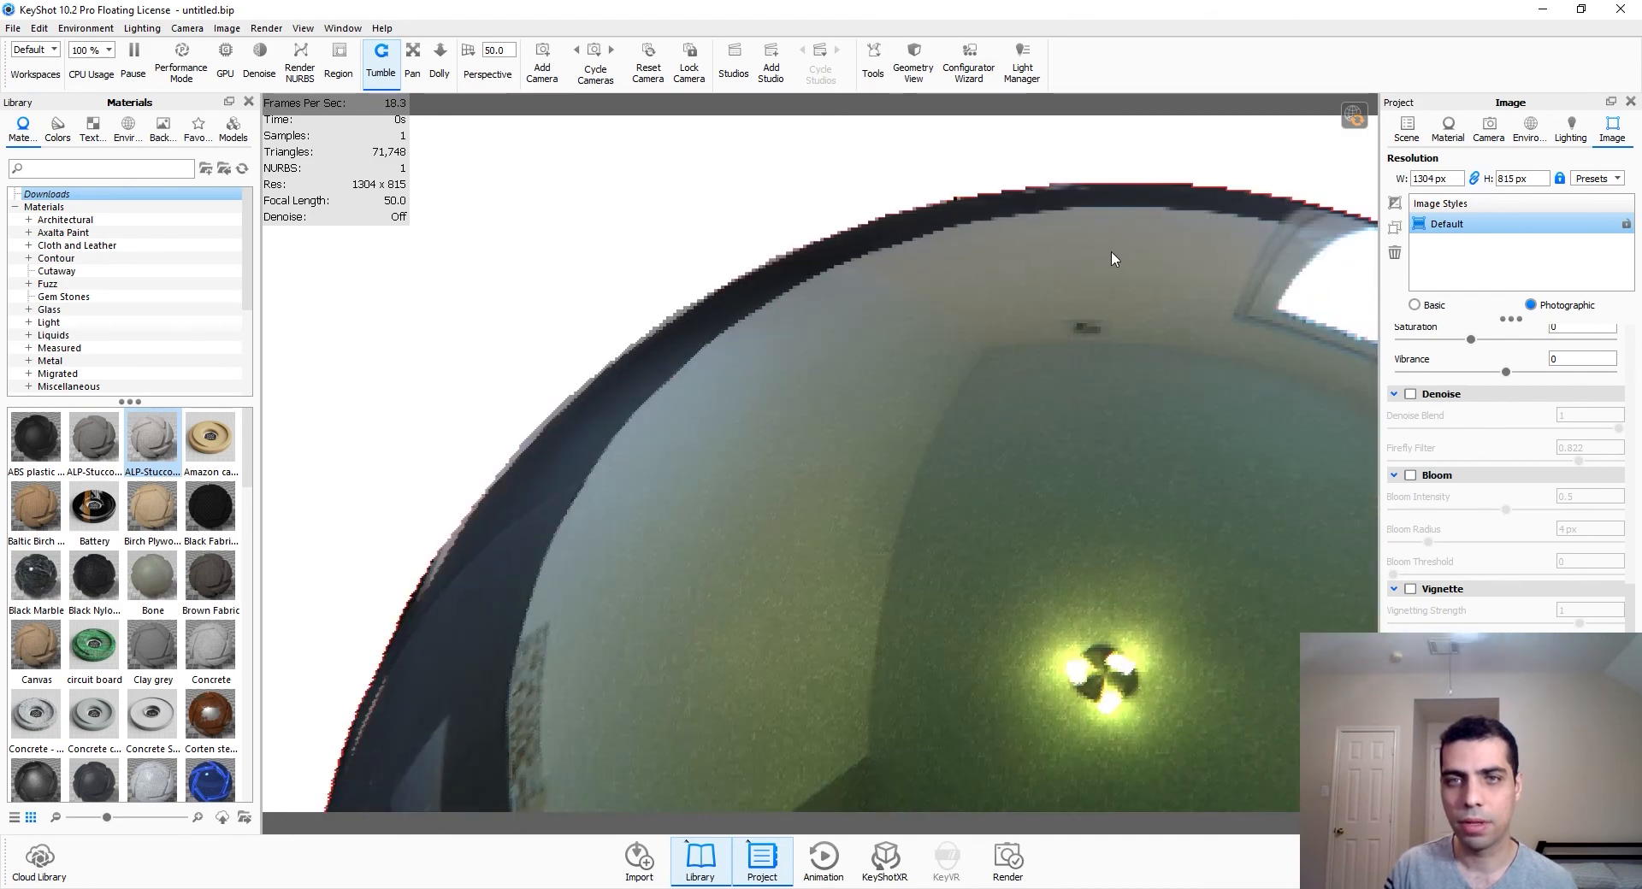
middle_drag(1274, 221, 1126, 345)
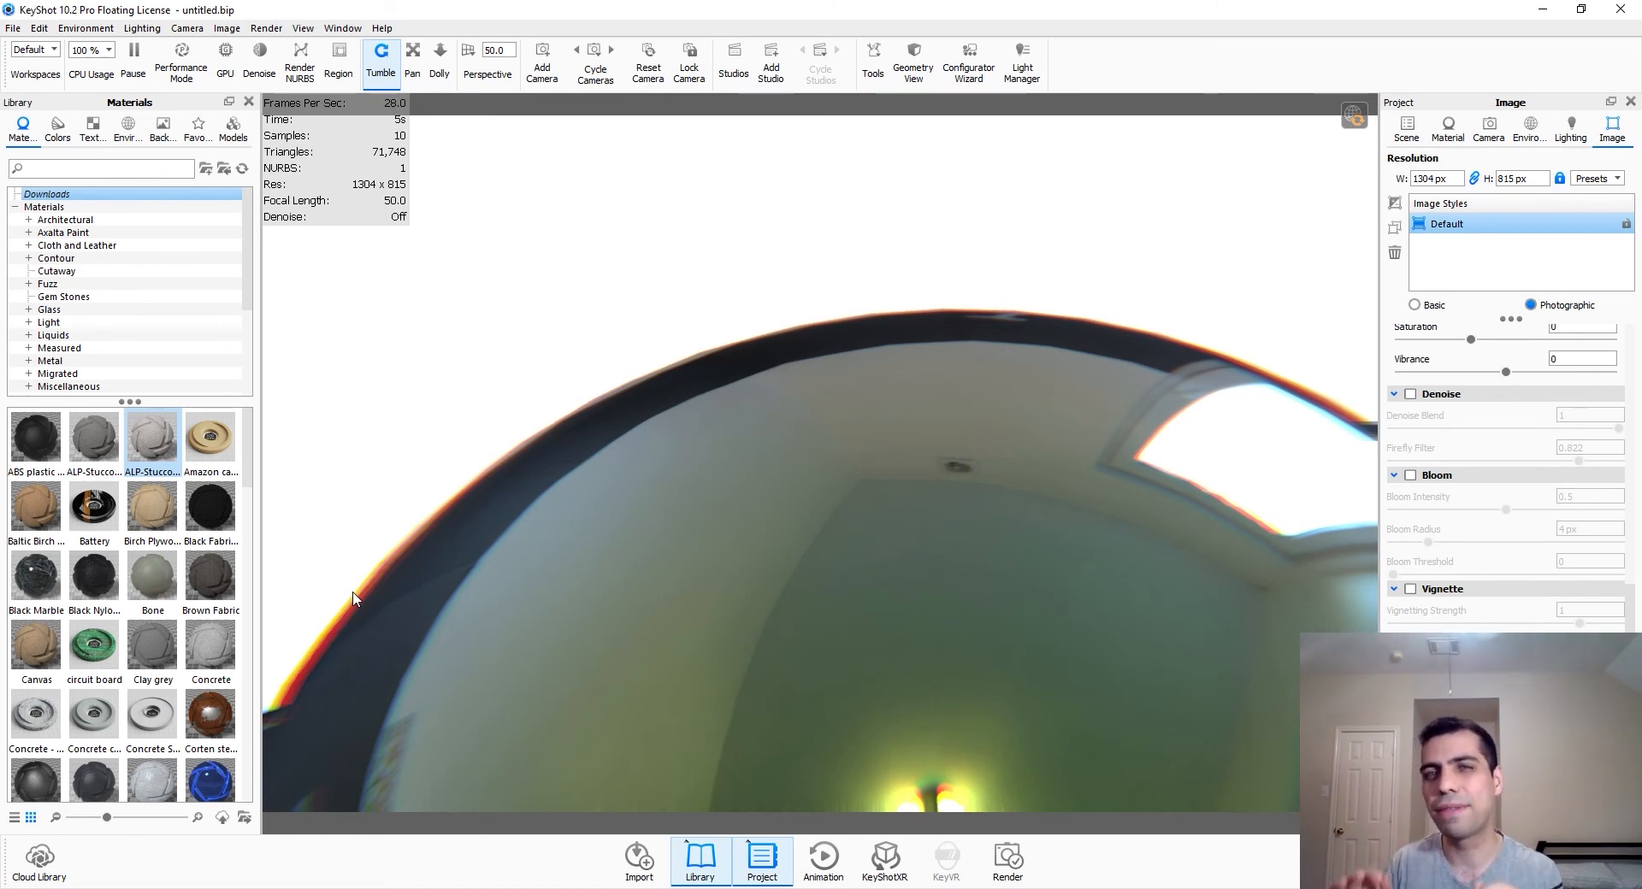
scroll(359, 614, down, 12)
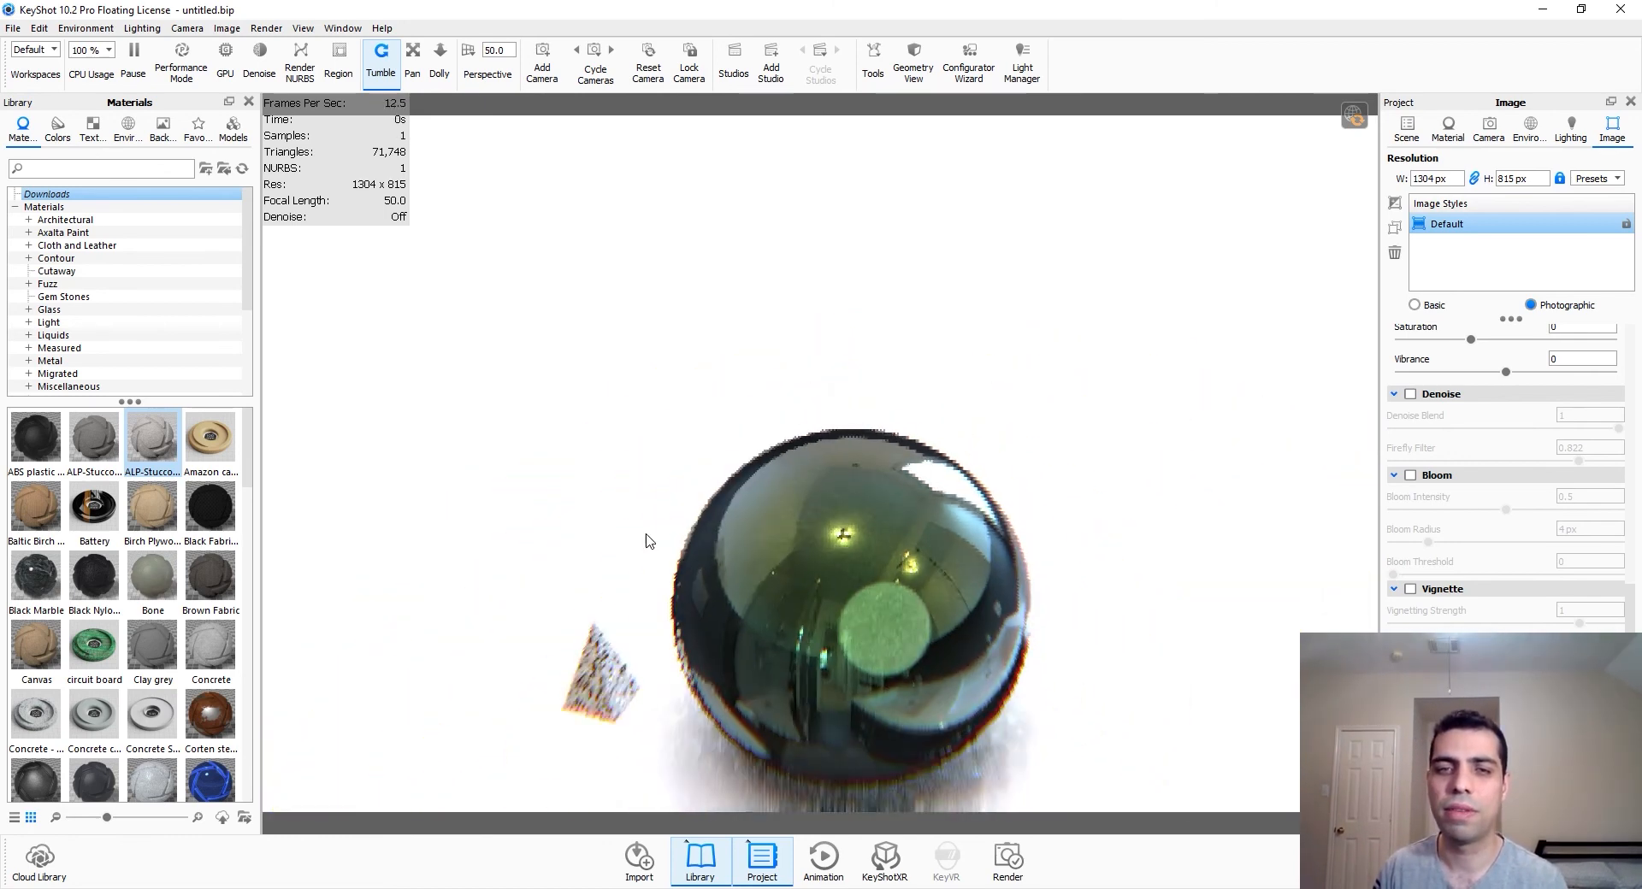
middle_drag(774, 698, 763, 594)
scroll(763, 591, up, 3)
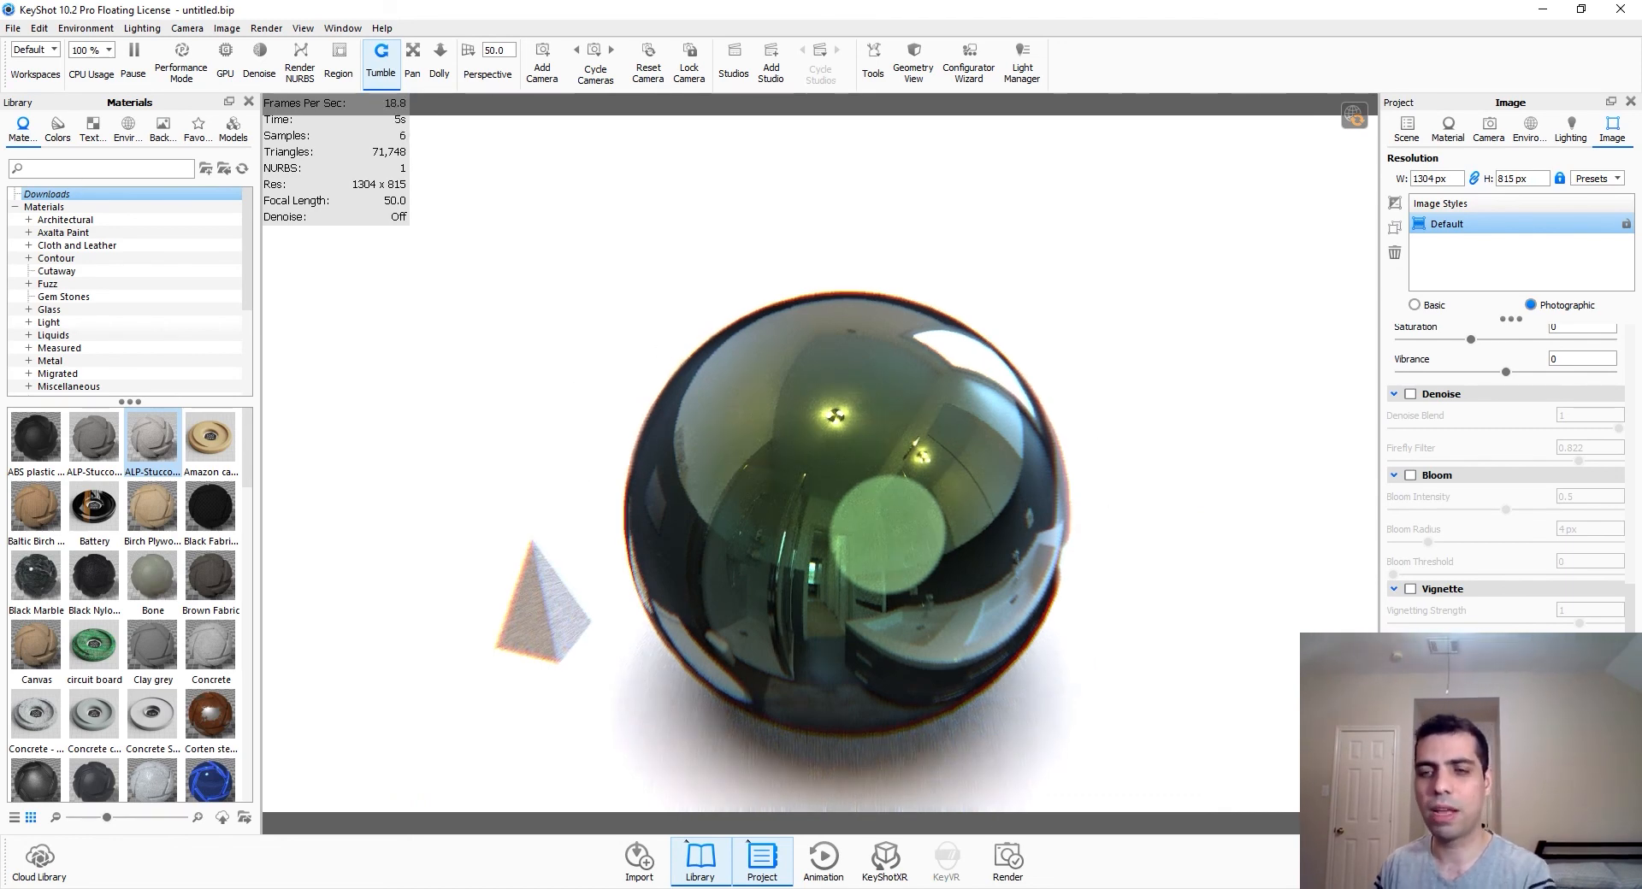
Step: Preview a pure red background color with 100% magenta and 100% yellow, and discard it
scroll(1509, 590, down, 1)
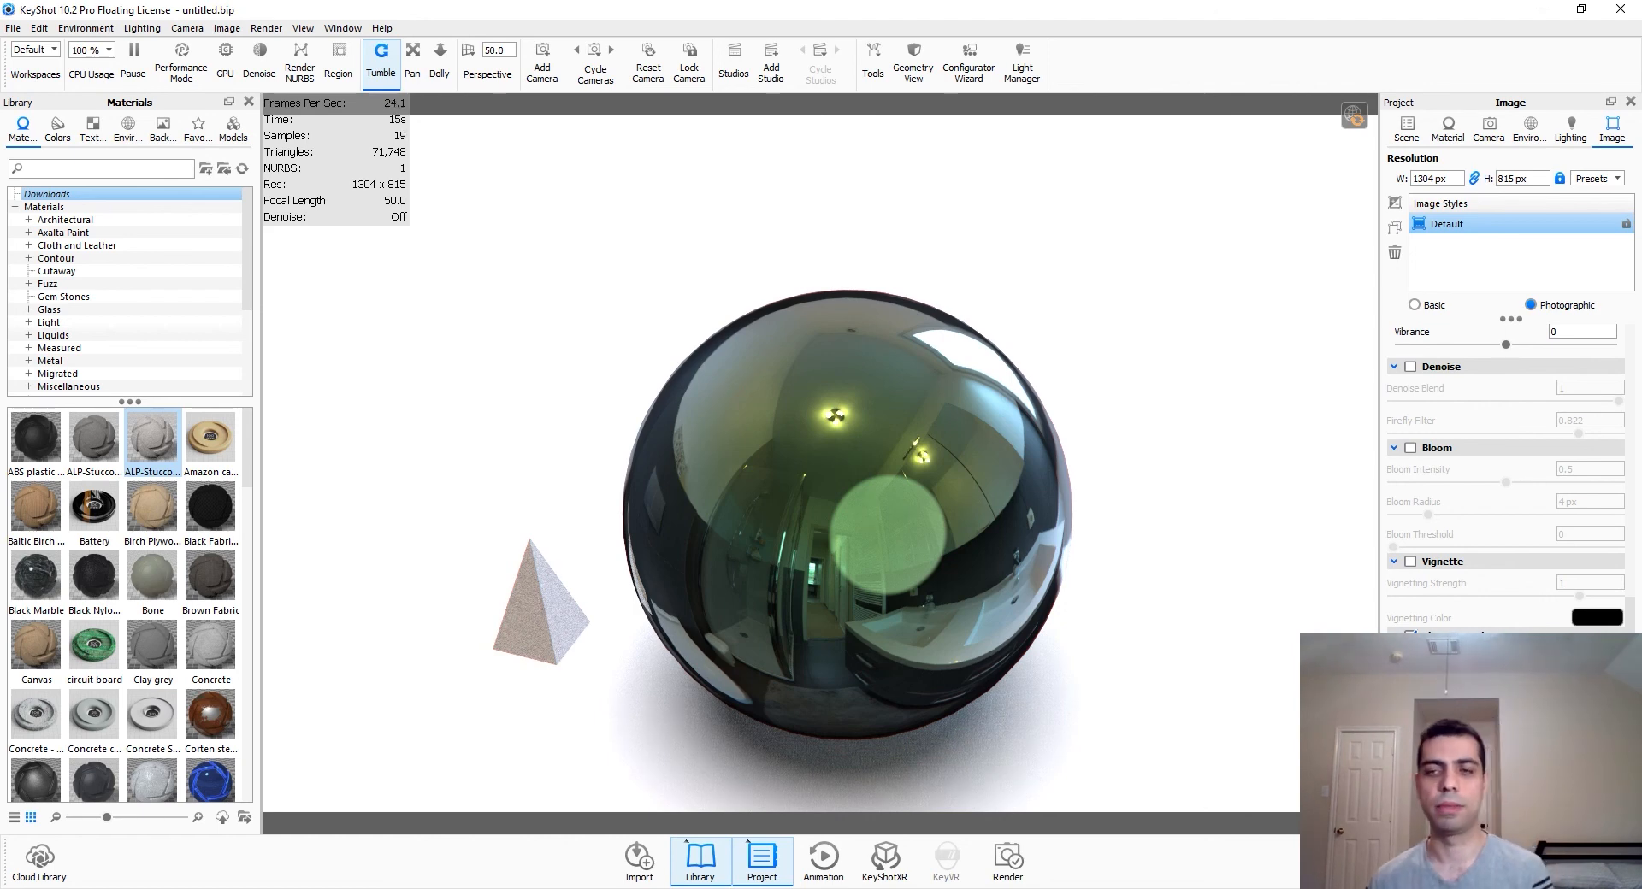
click(1596, 660)
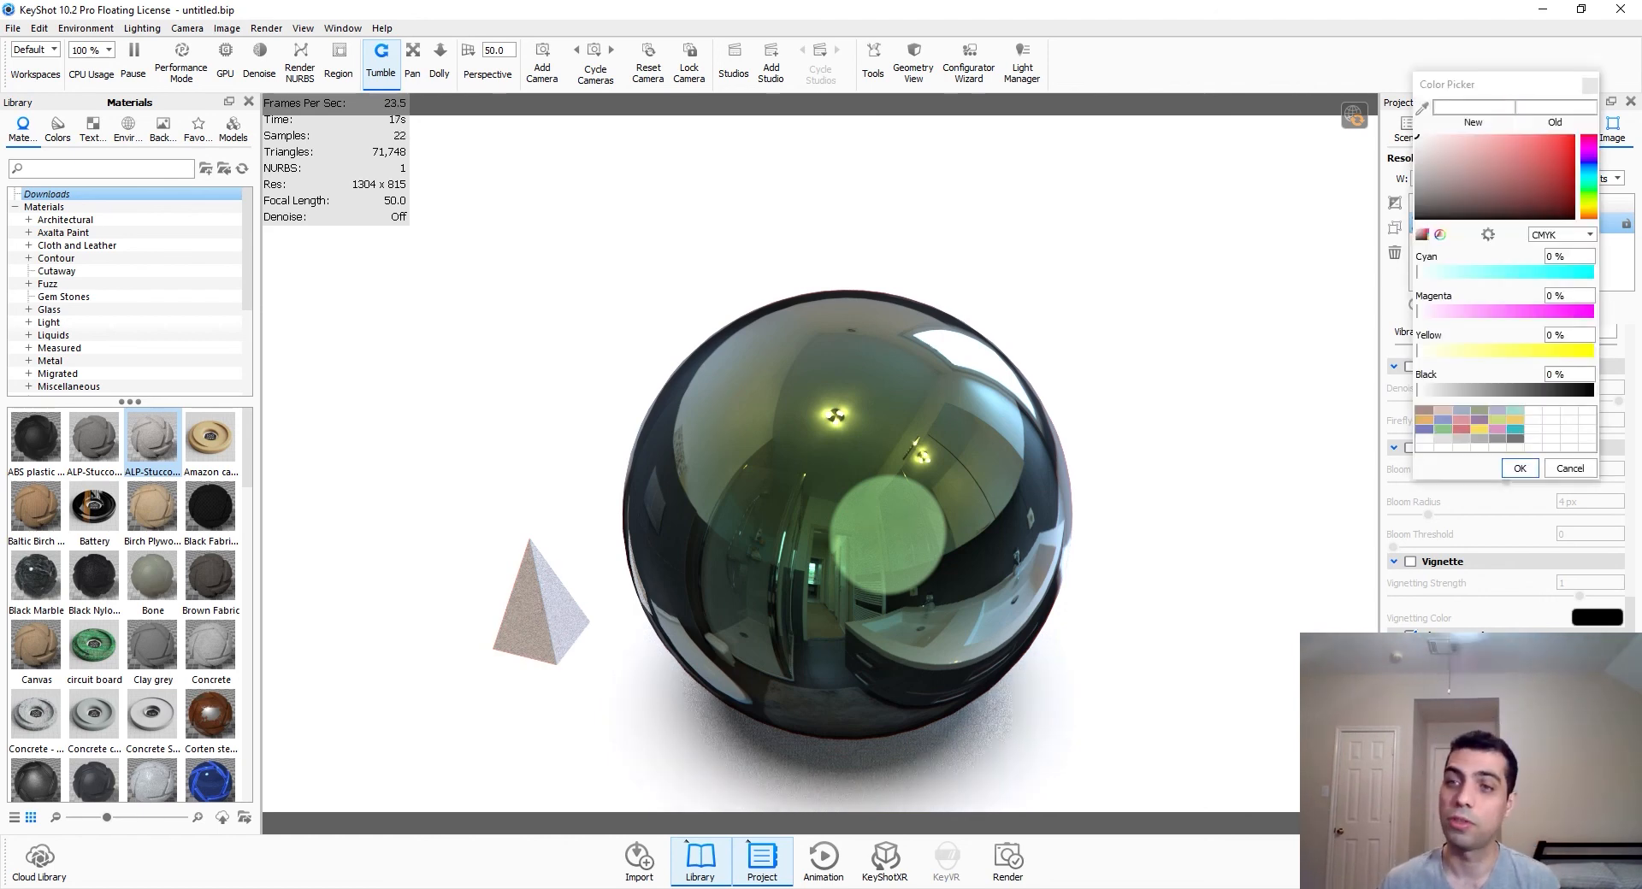
drag(1544, 205, 1629, 76)
click(982, 551)
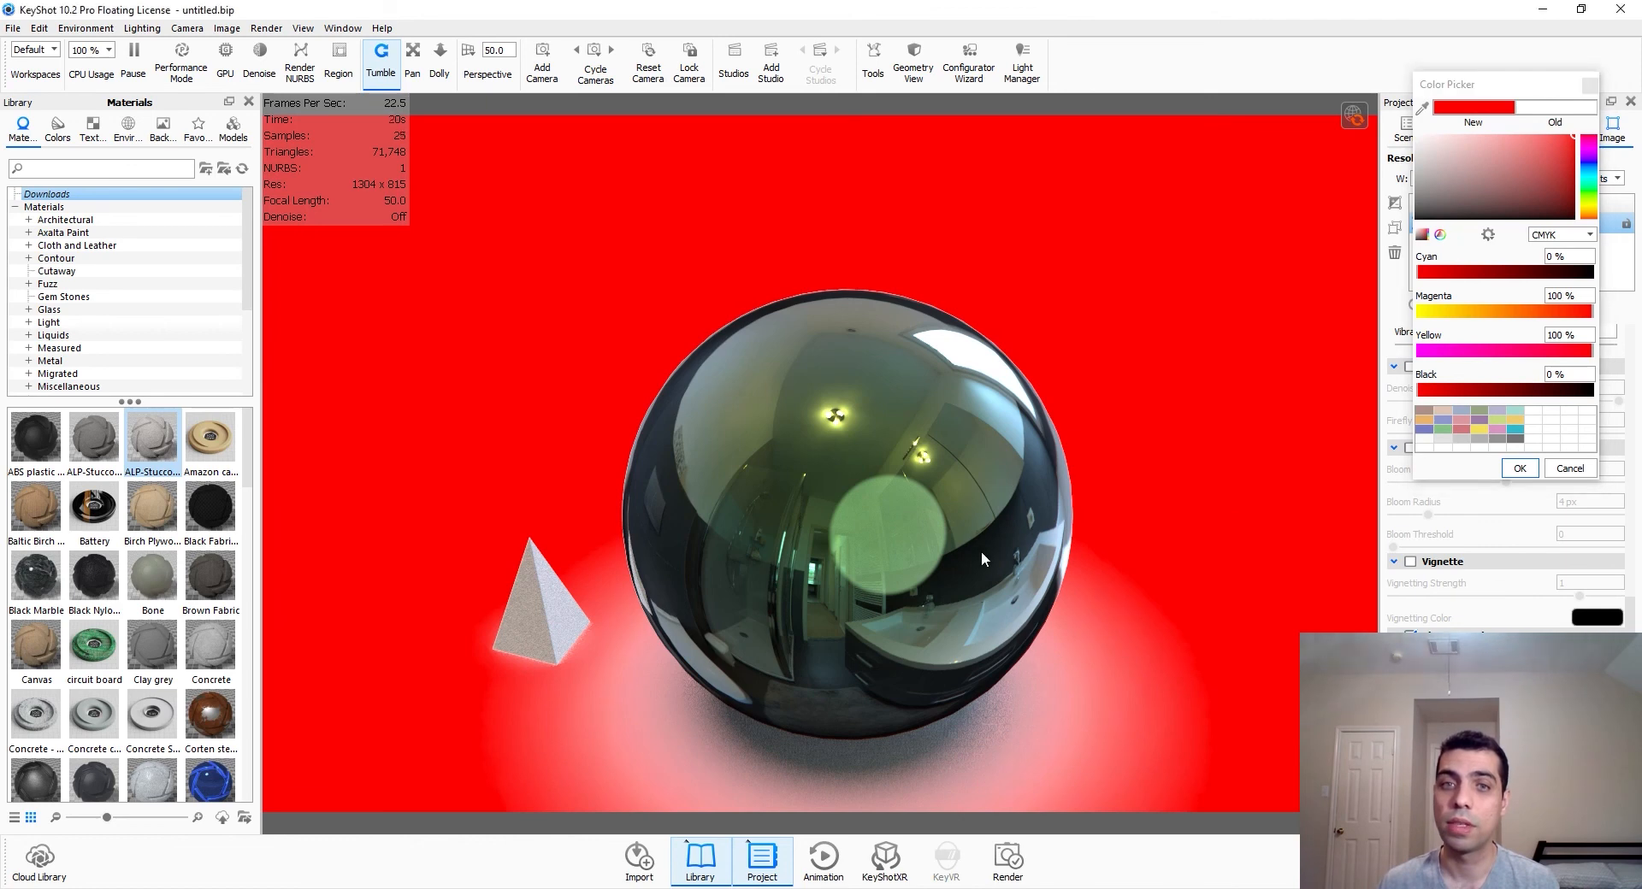
scroll(982, 539, up, 3)
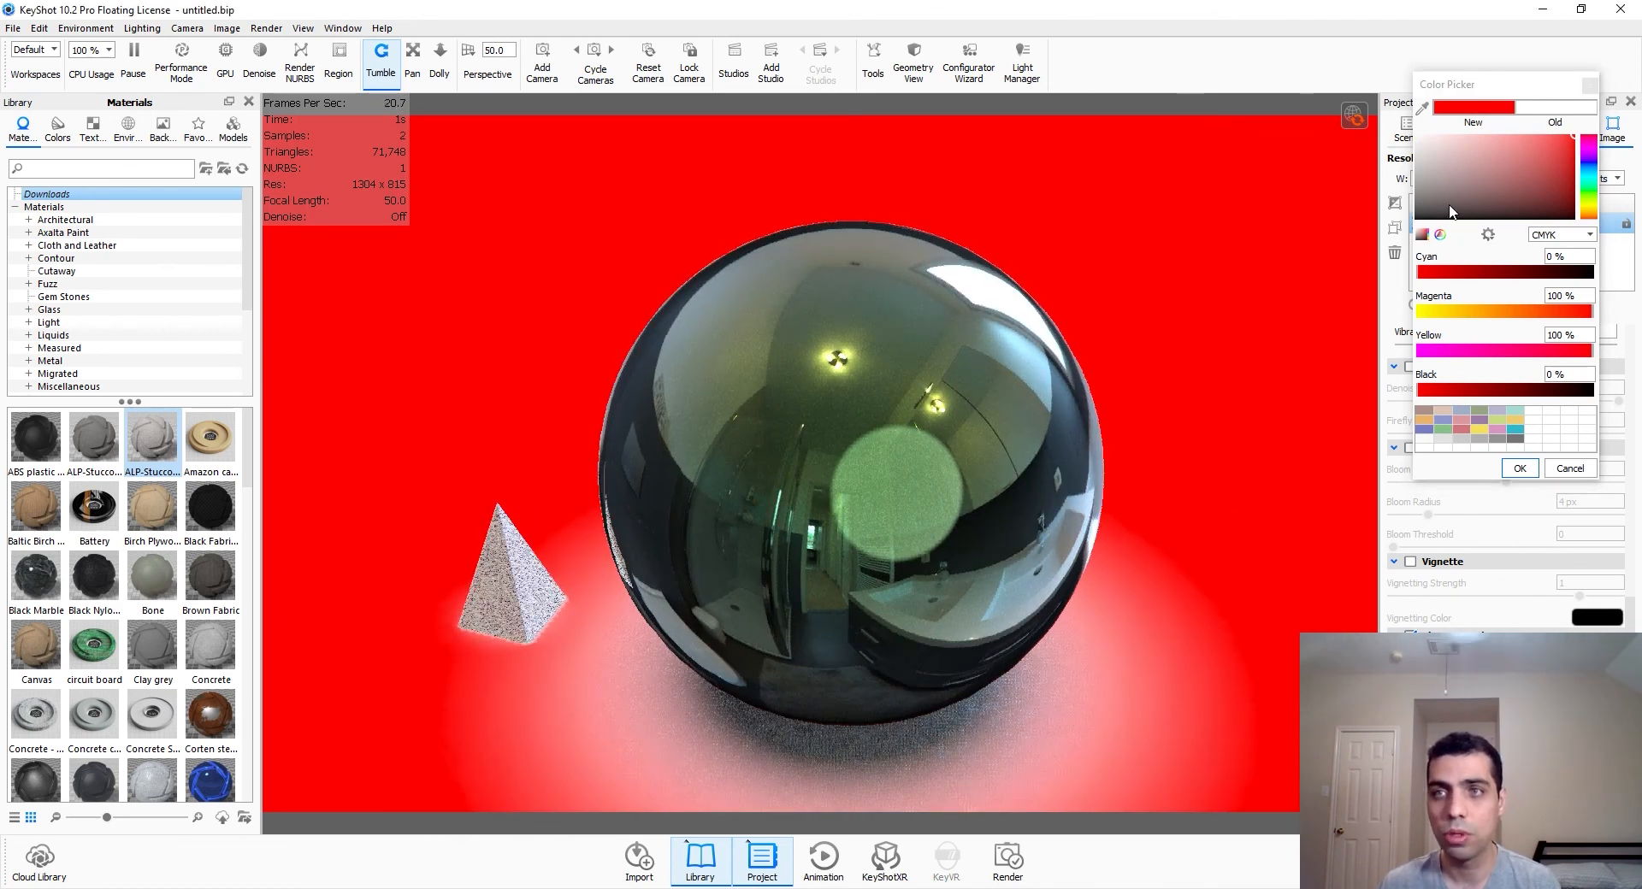
click(1568, 468)
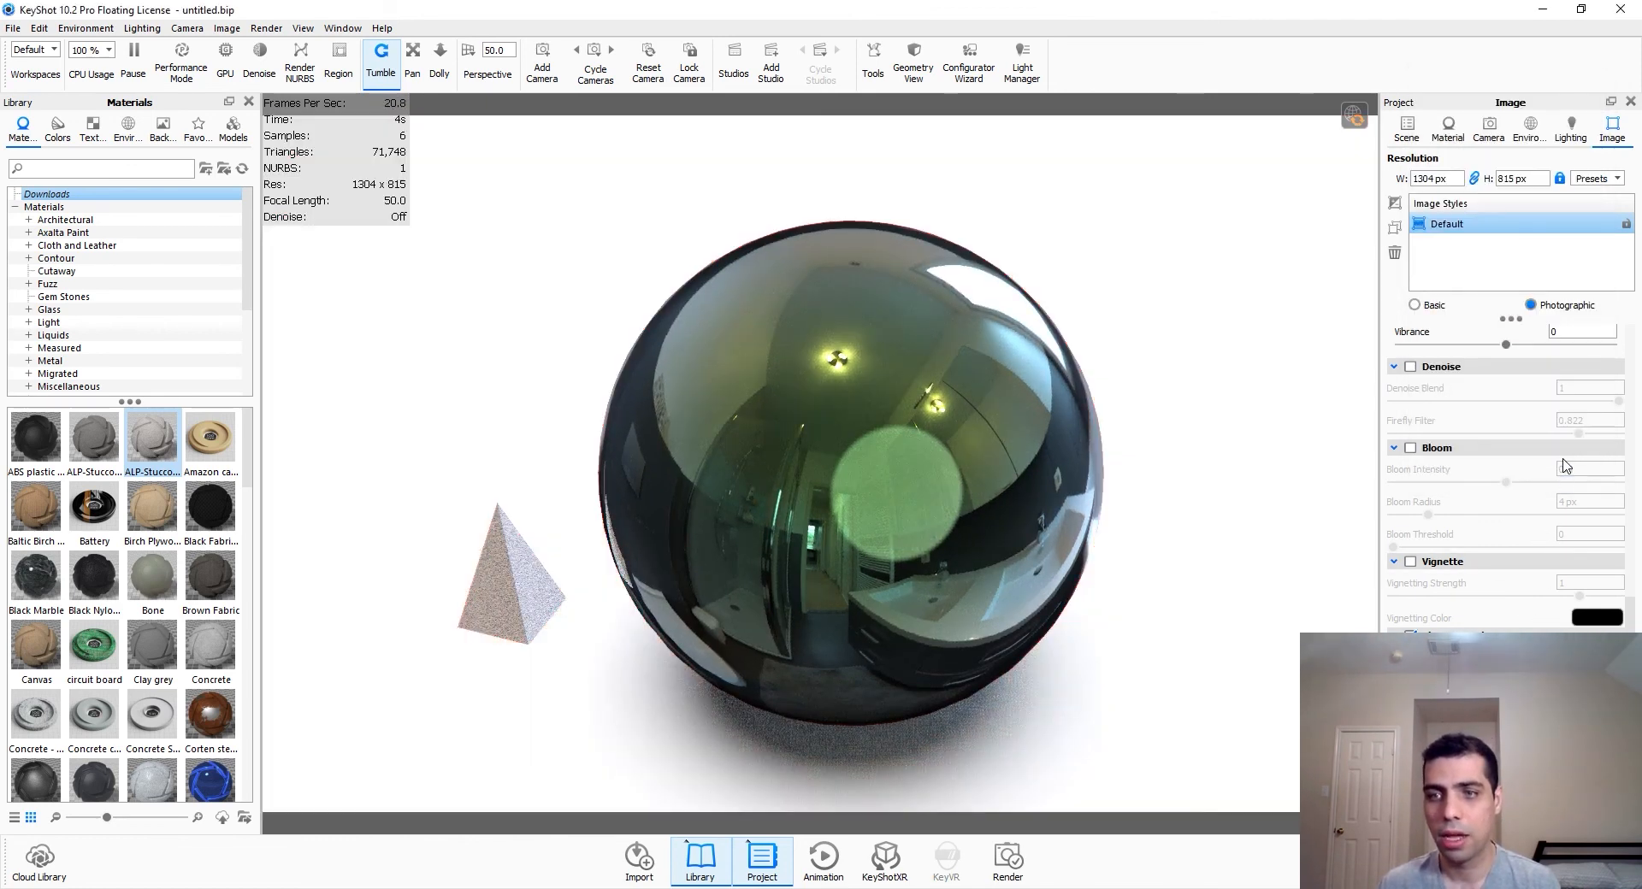
Step: Browse the Renderings folder for a front plate image and cancel the selection
click(1411, 686)
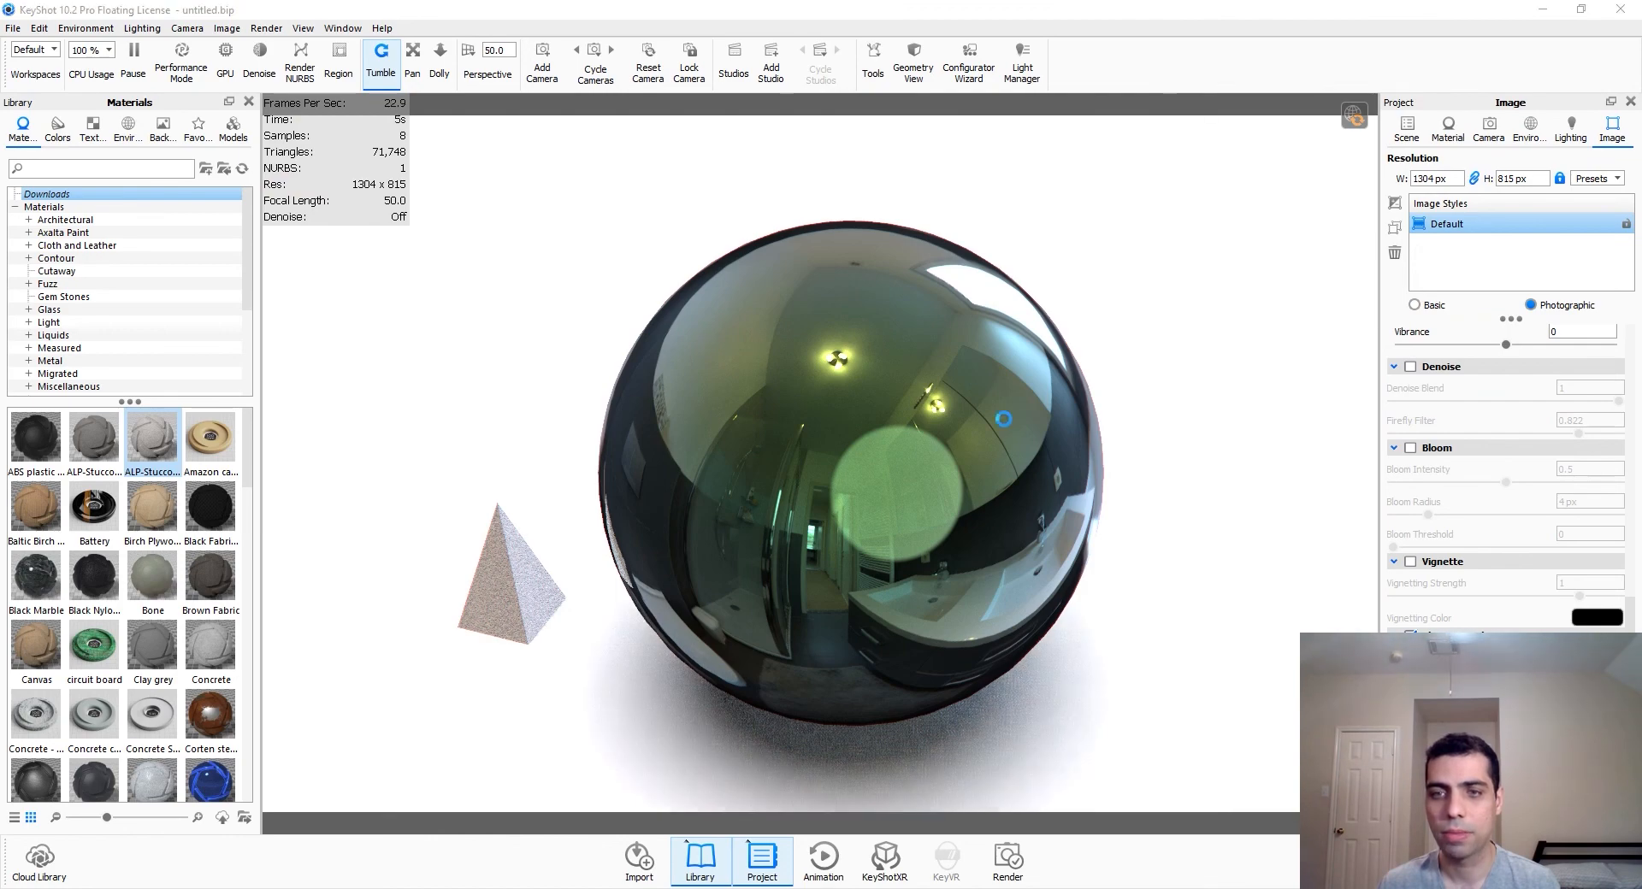
scroll(454, 268, down, 6)
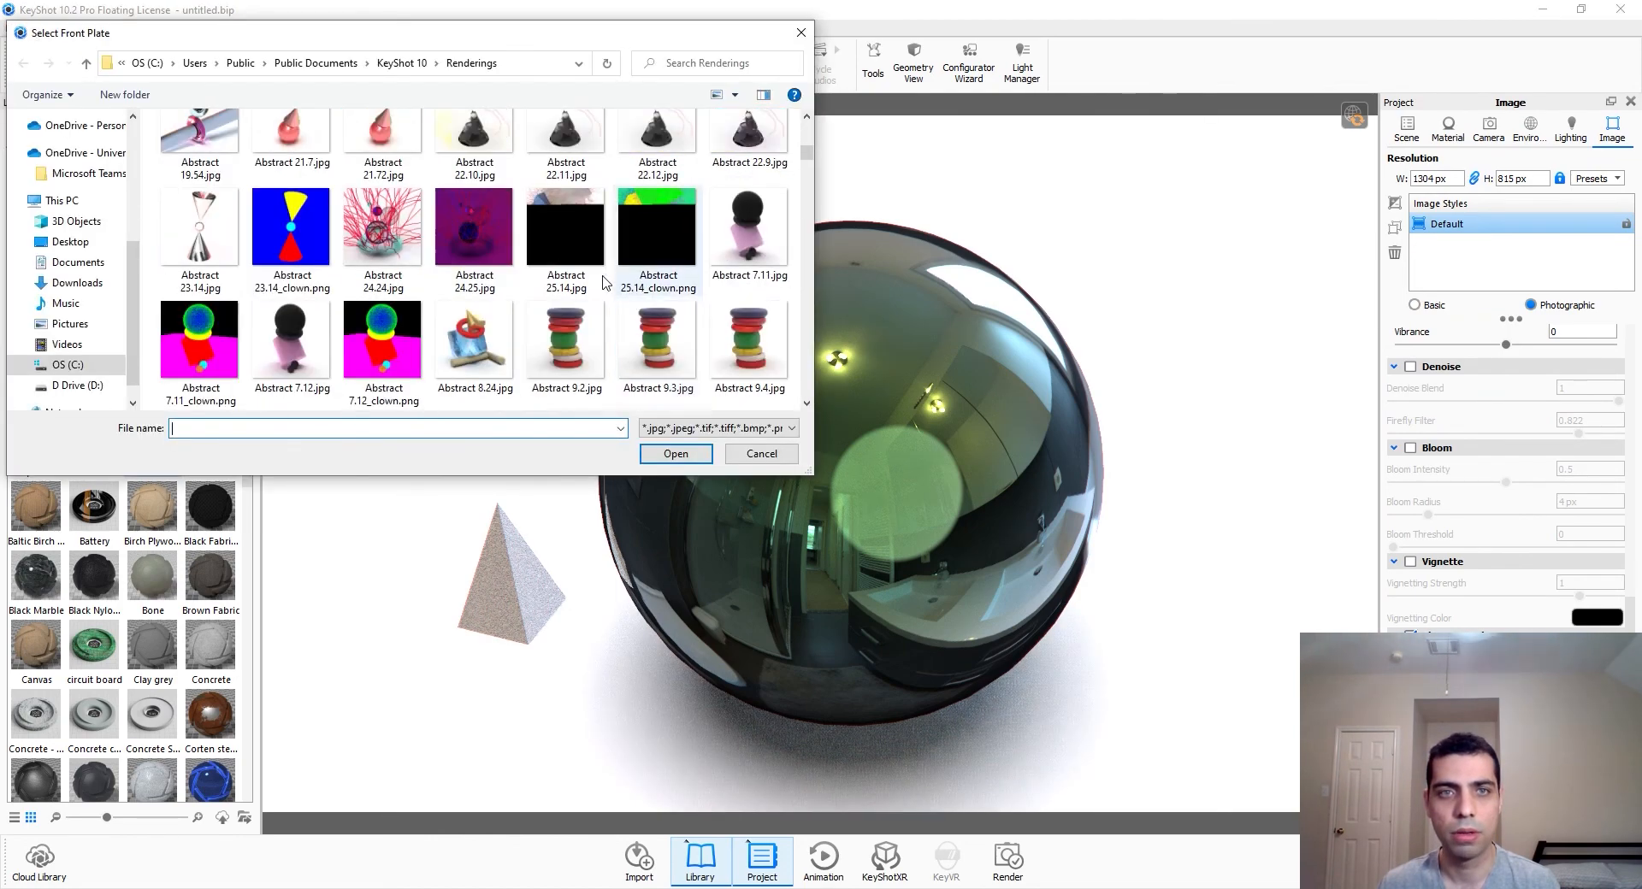
click(761, 453)
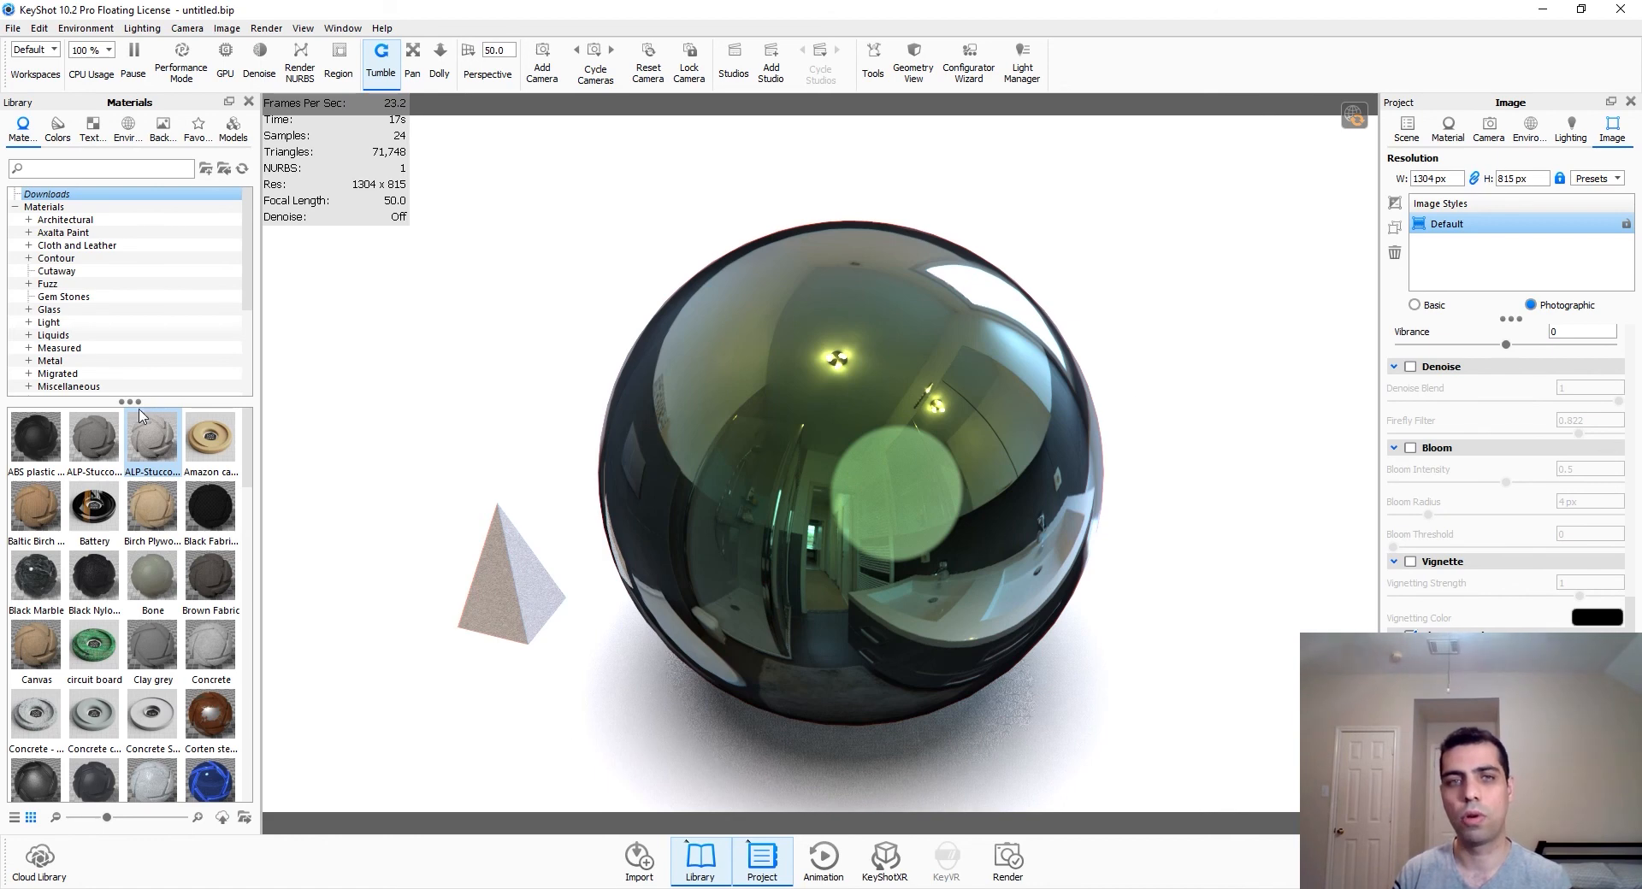
drag(1239, 586, 741, 527)
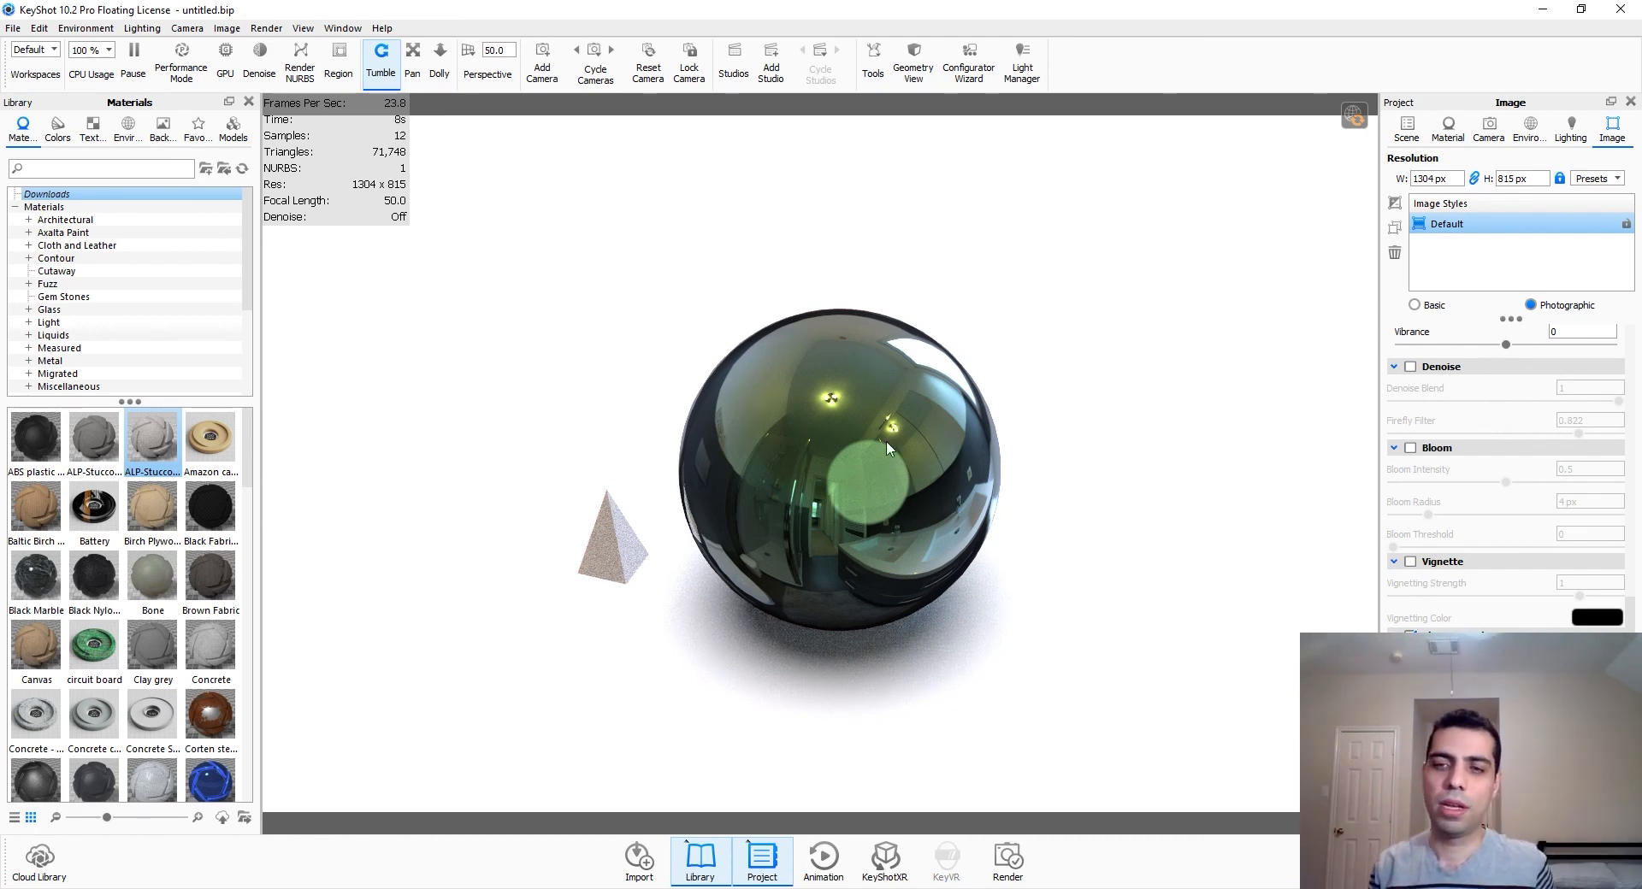
scroll(829, 633, up, 5)
scroll(906, 607, down, 1)
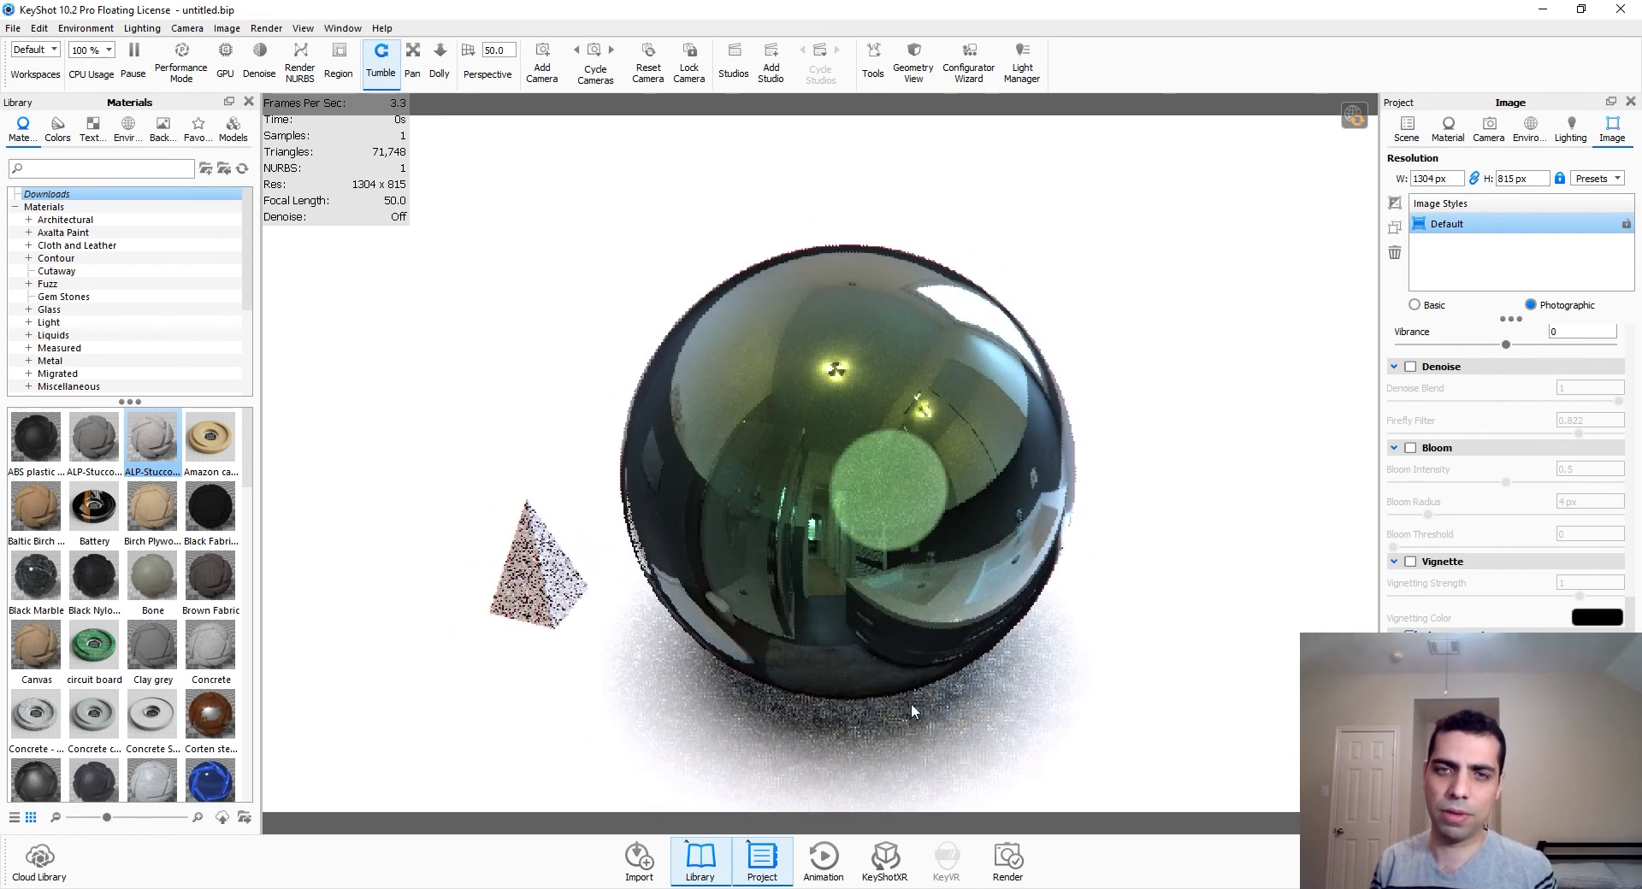
scroll(906, 712, up, 1)
middle_drag(895, 650, 890, 631)
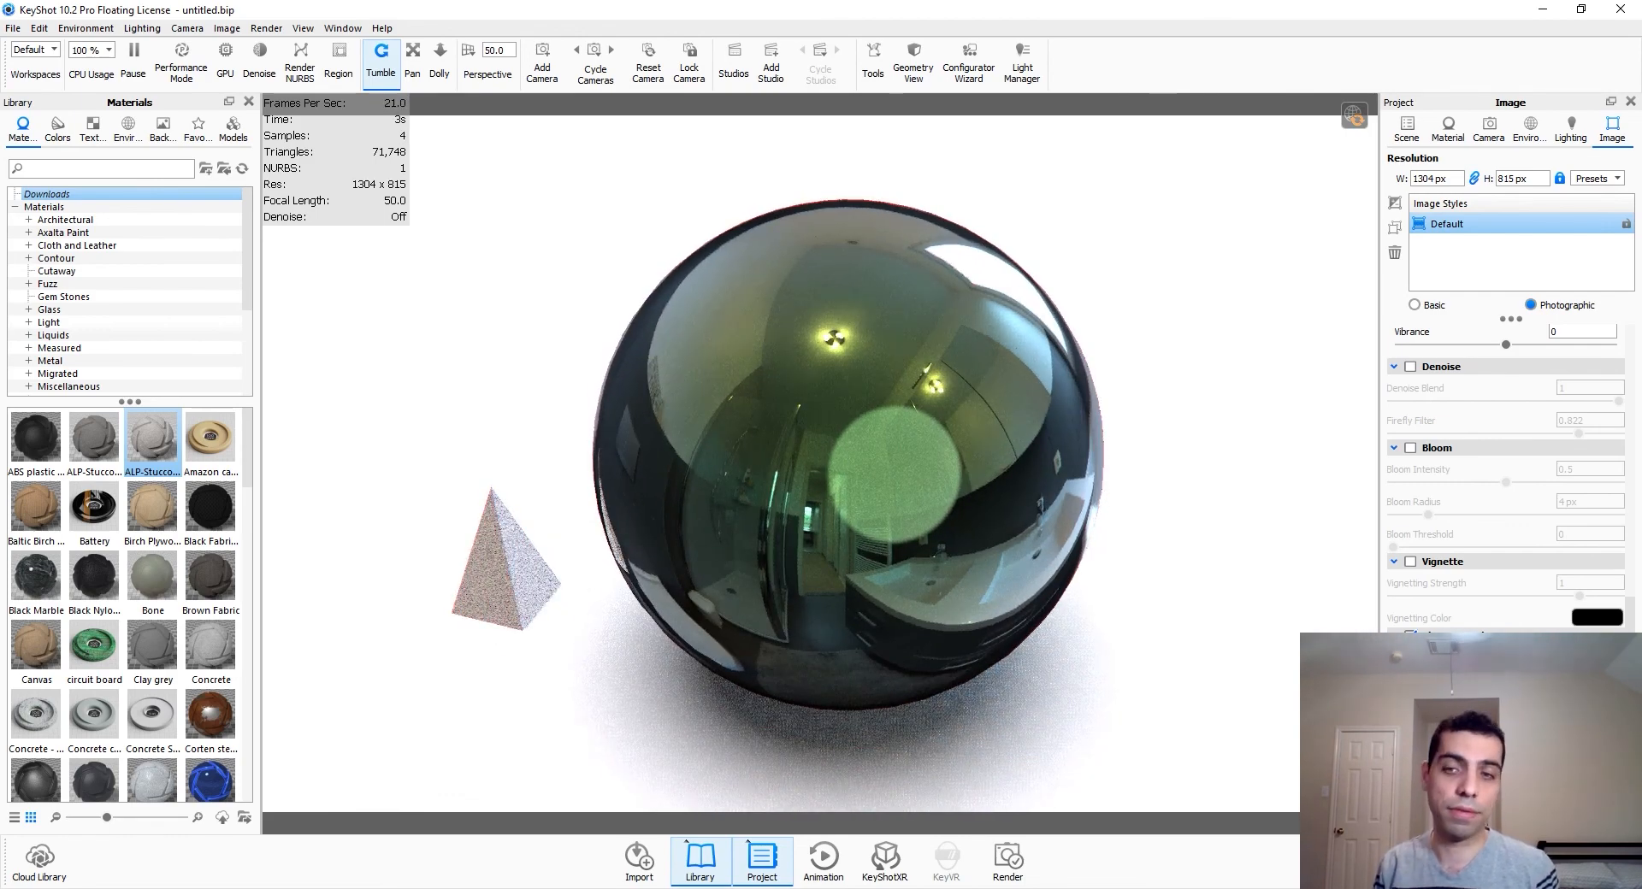
scroll(1505, 470, up, 5)
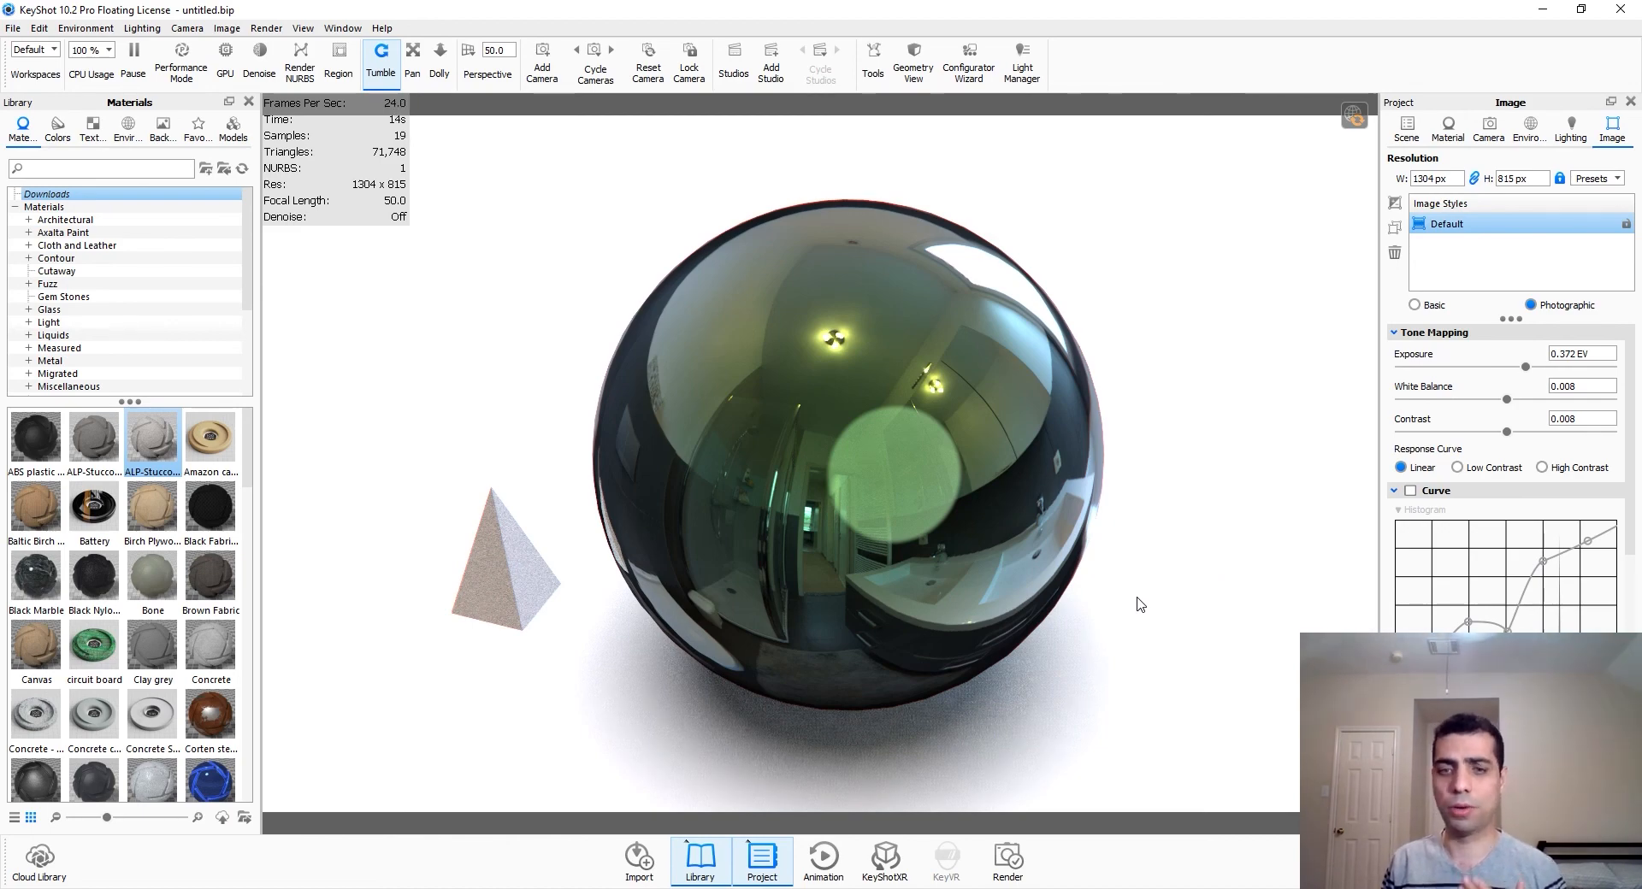
Step: Open the still image render output settings, set the JPEG quality to 100, collapse Layers and Passes, and set the print size to 300 DPI
click(1009, 859)
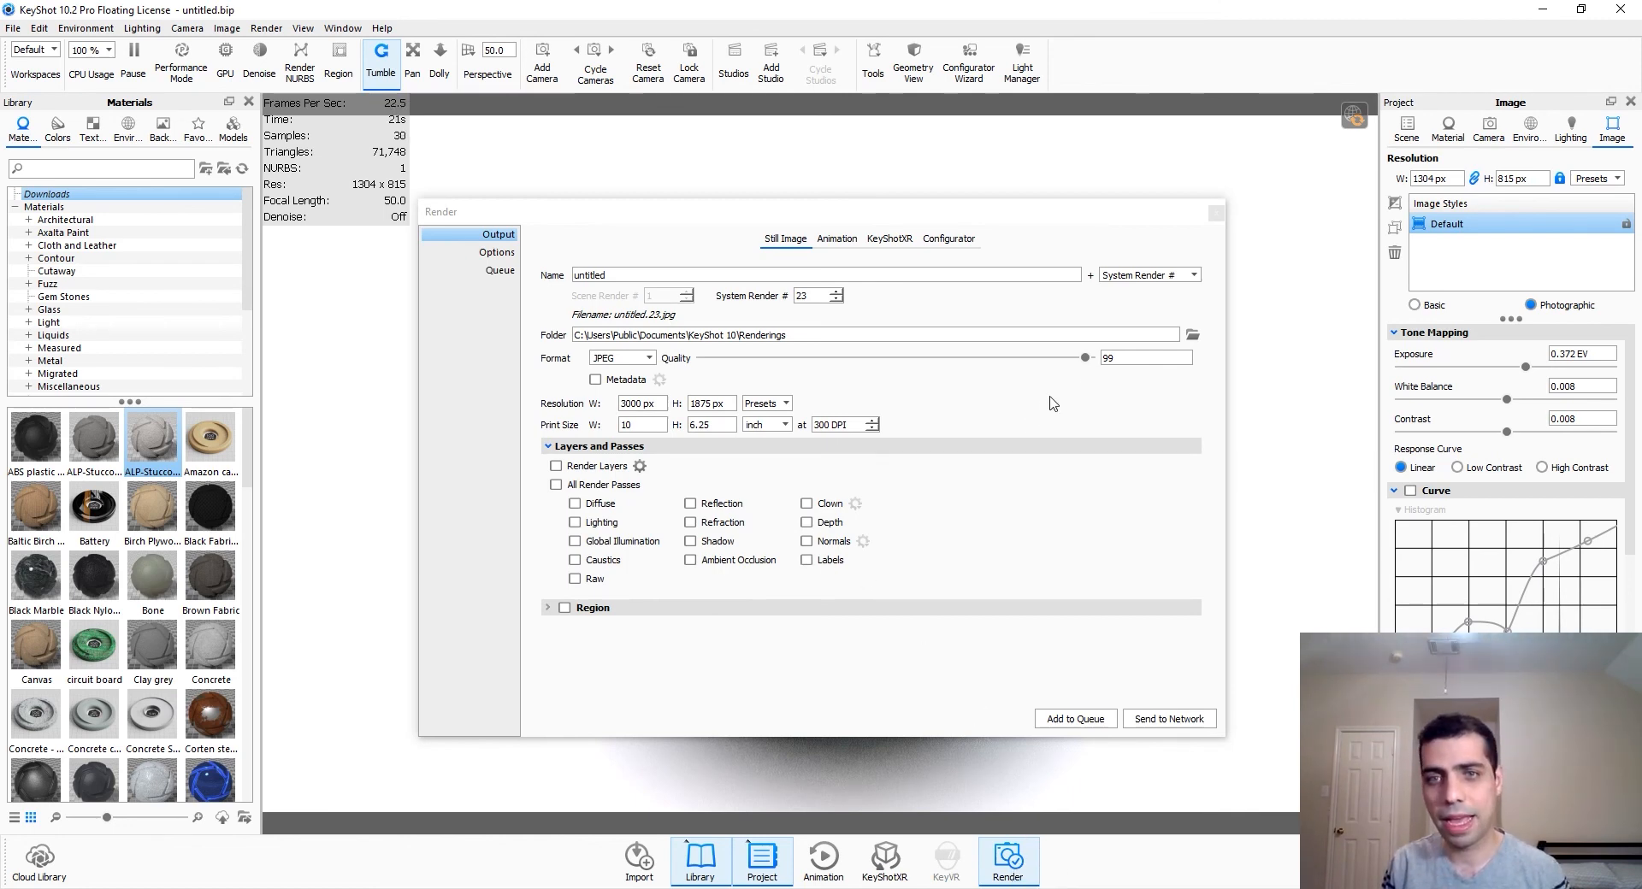
drag(1086, 358, 1099, 366)
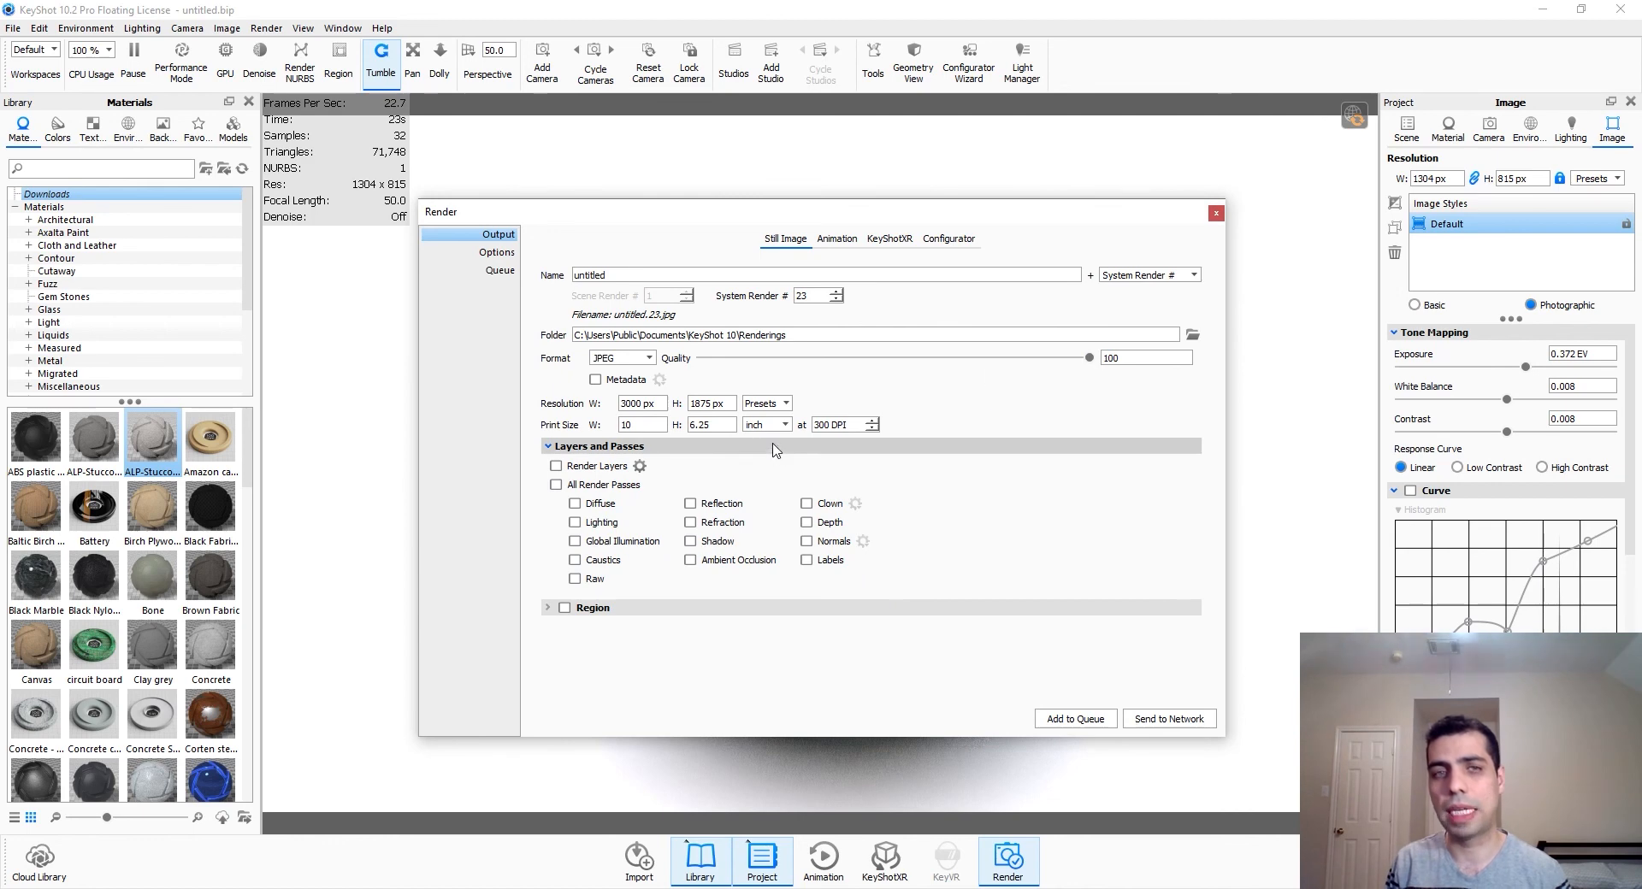
click(846, 446)
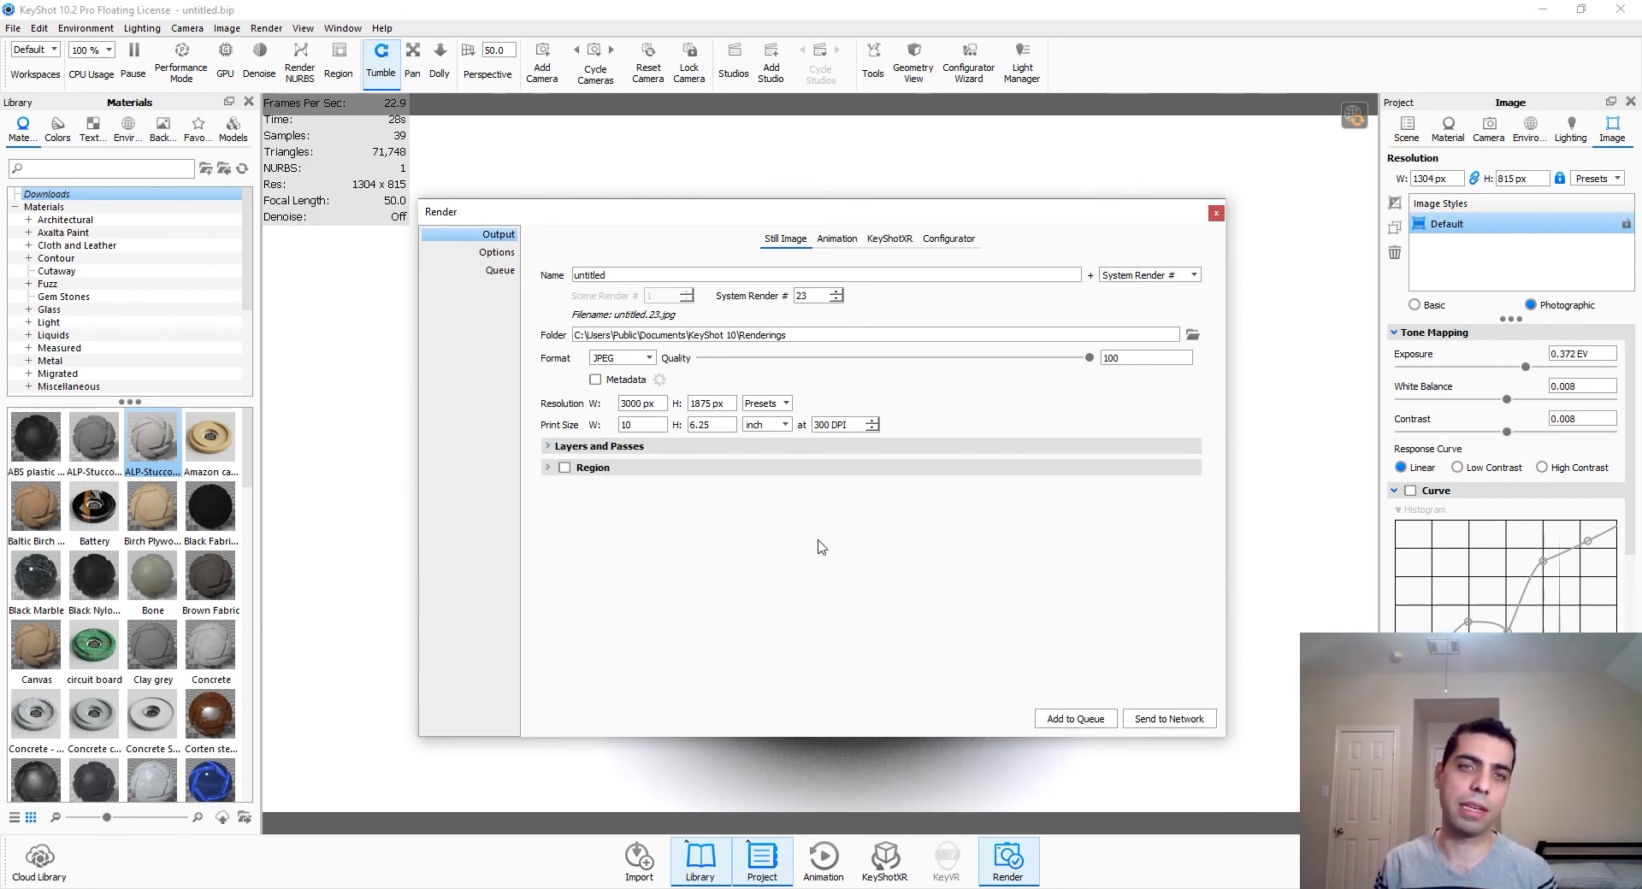
drag(659, 405, 612, 406)
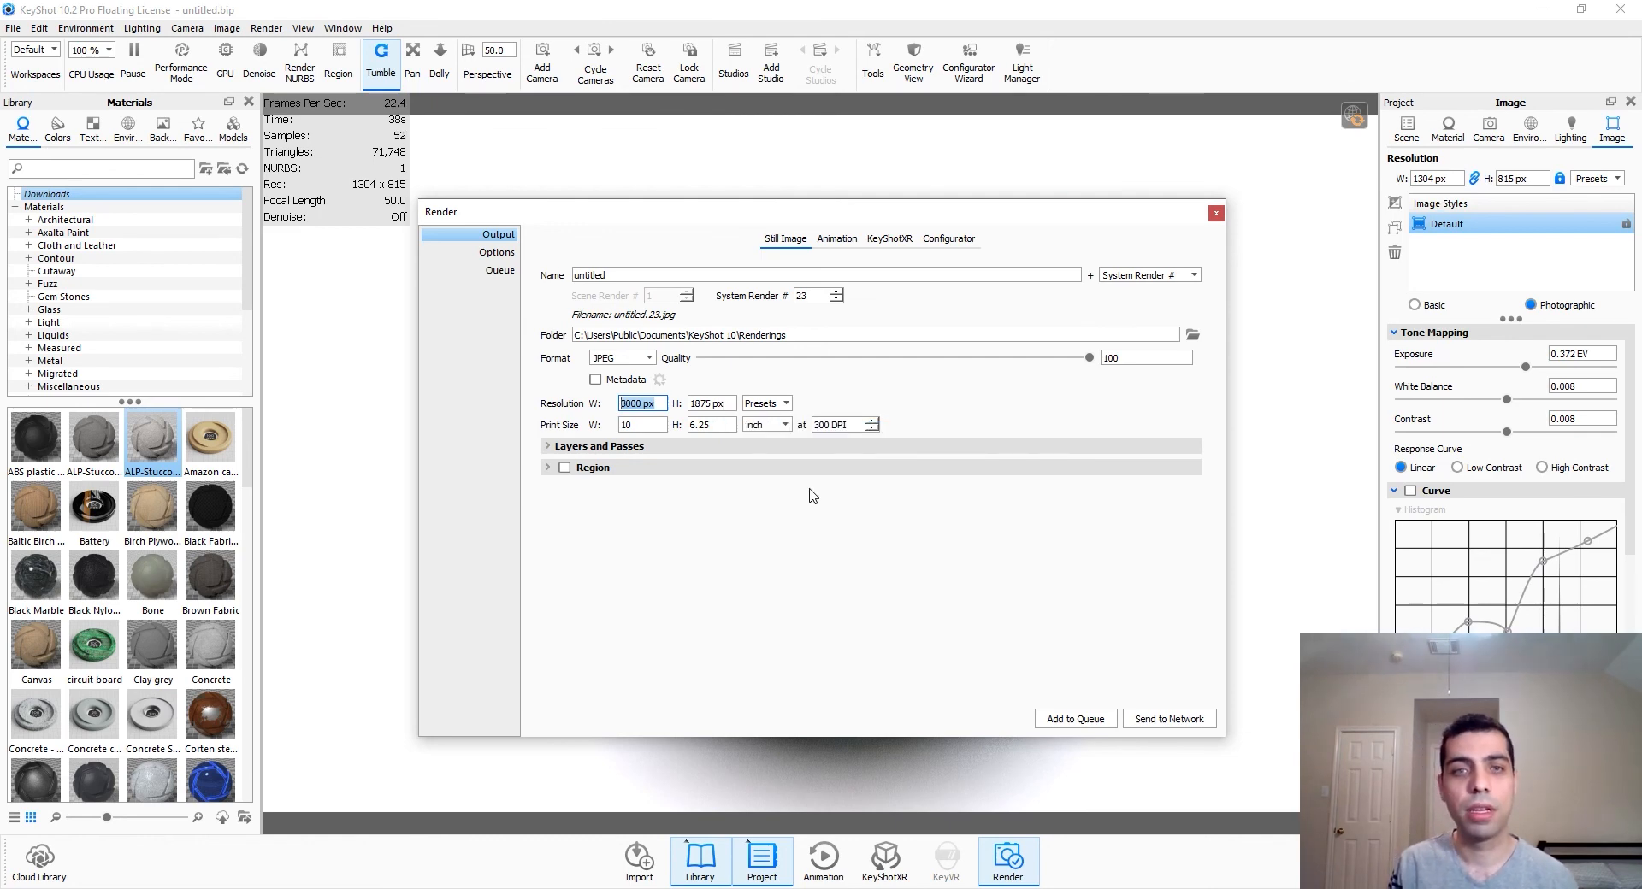
click(871, 428)
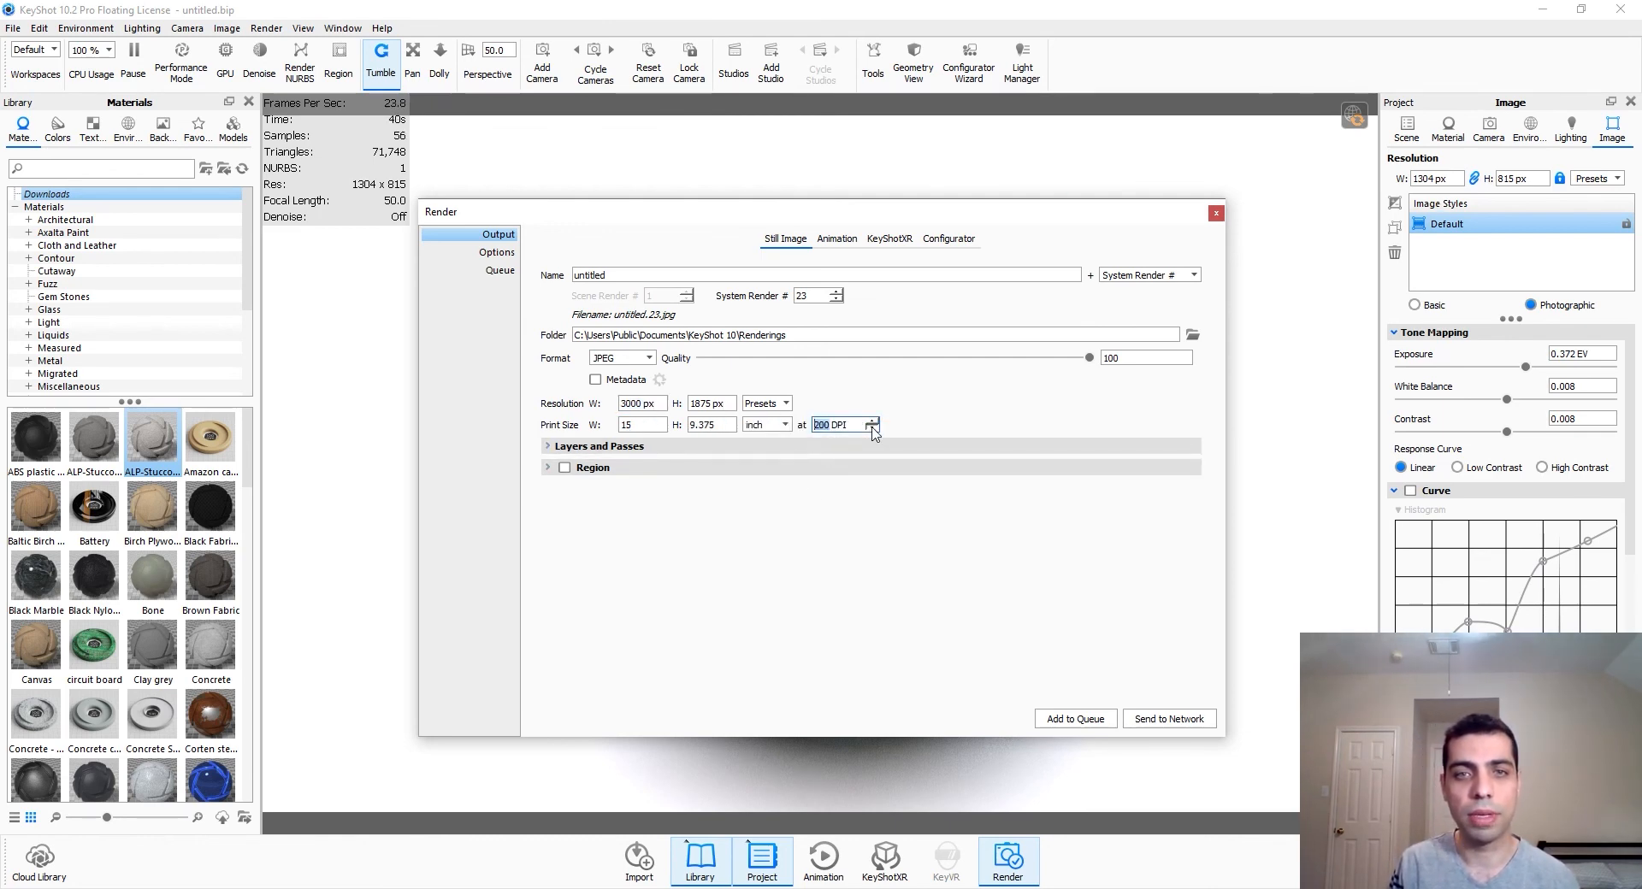
click(871, 420)
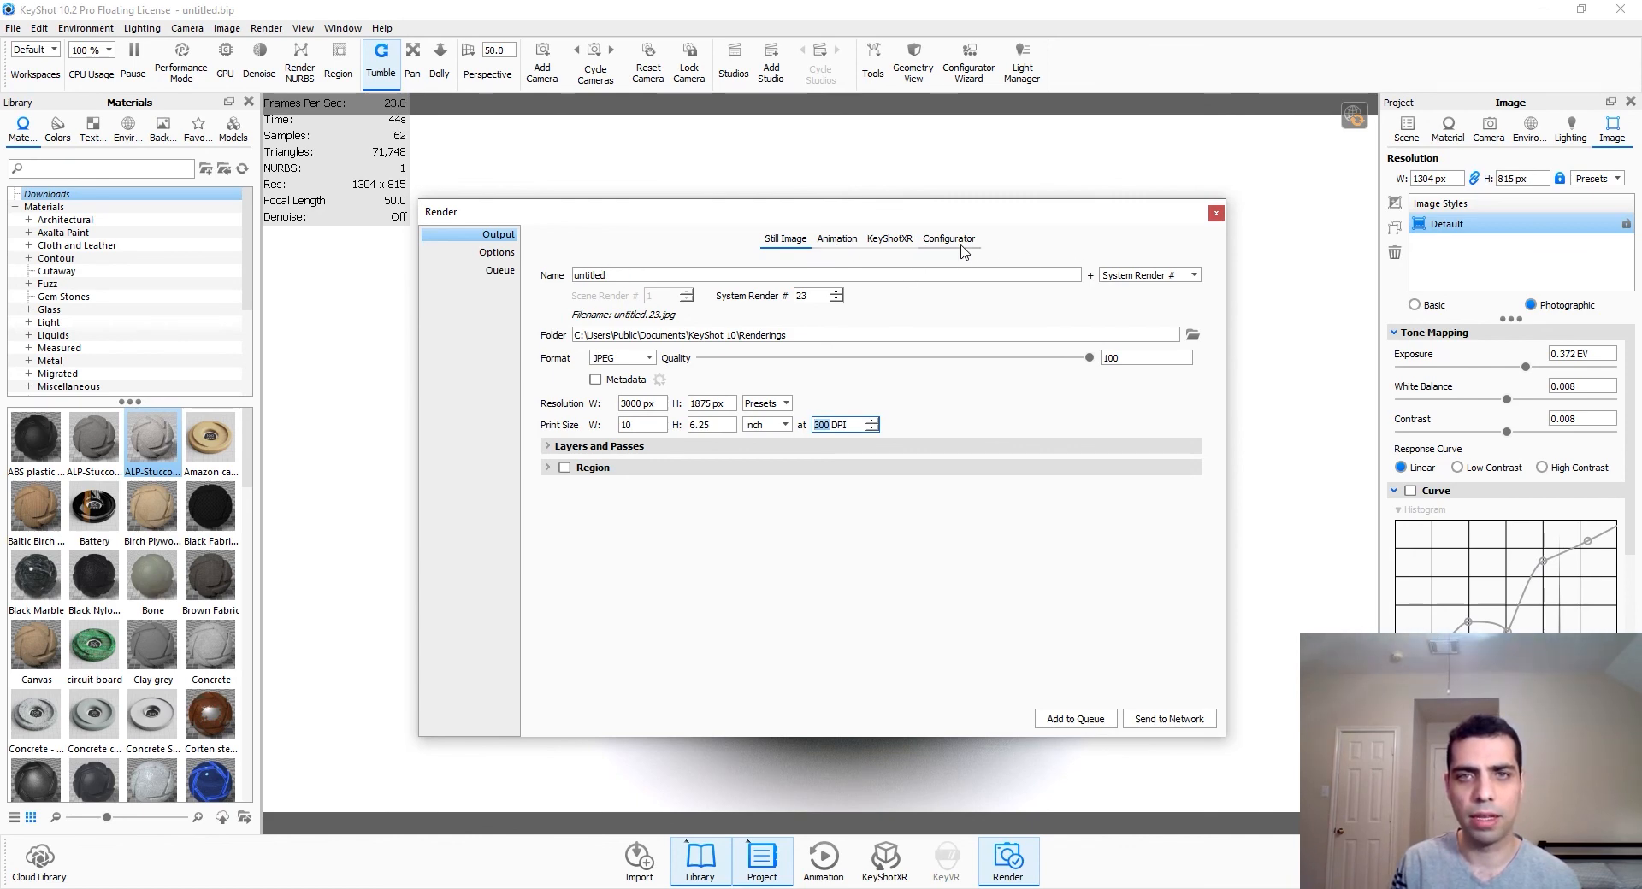
Step: Set the samples to 100 in the render options, using the Maximum Samples quality
click(513, 256)
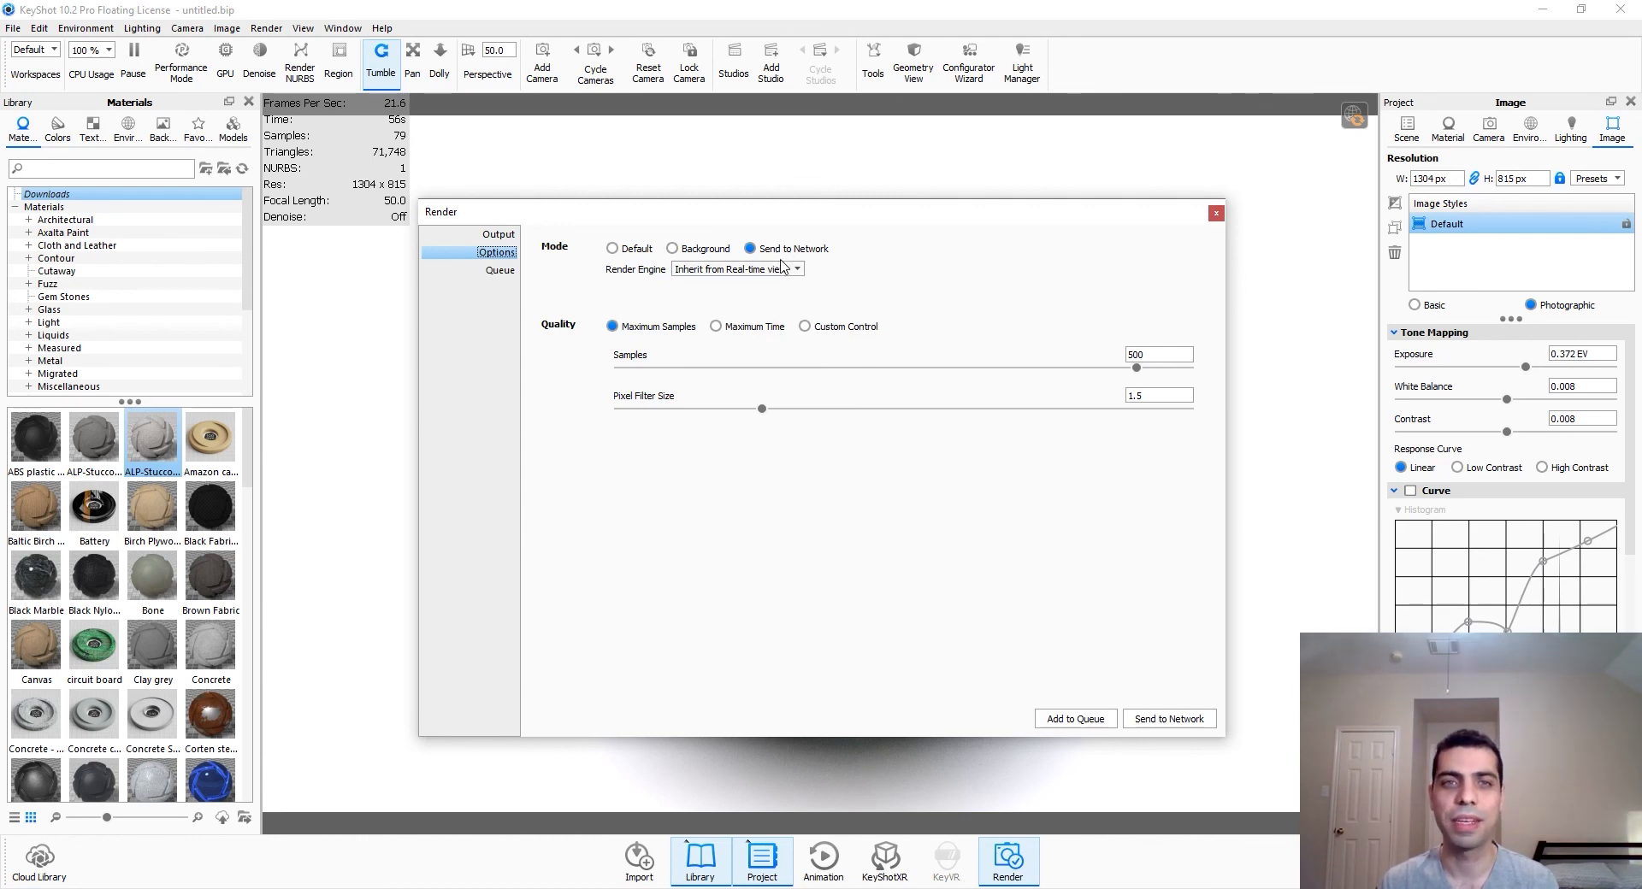
double_click(1178, 357)
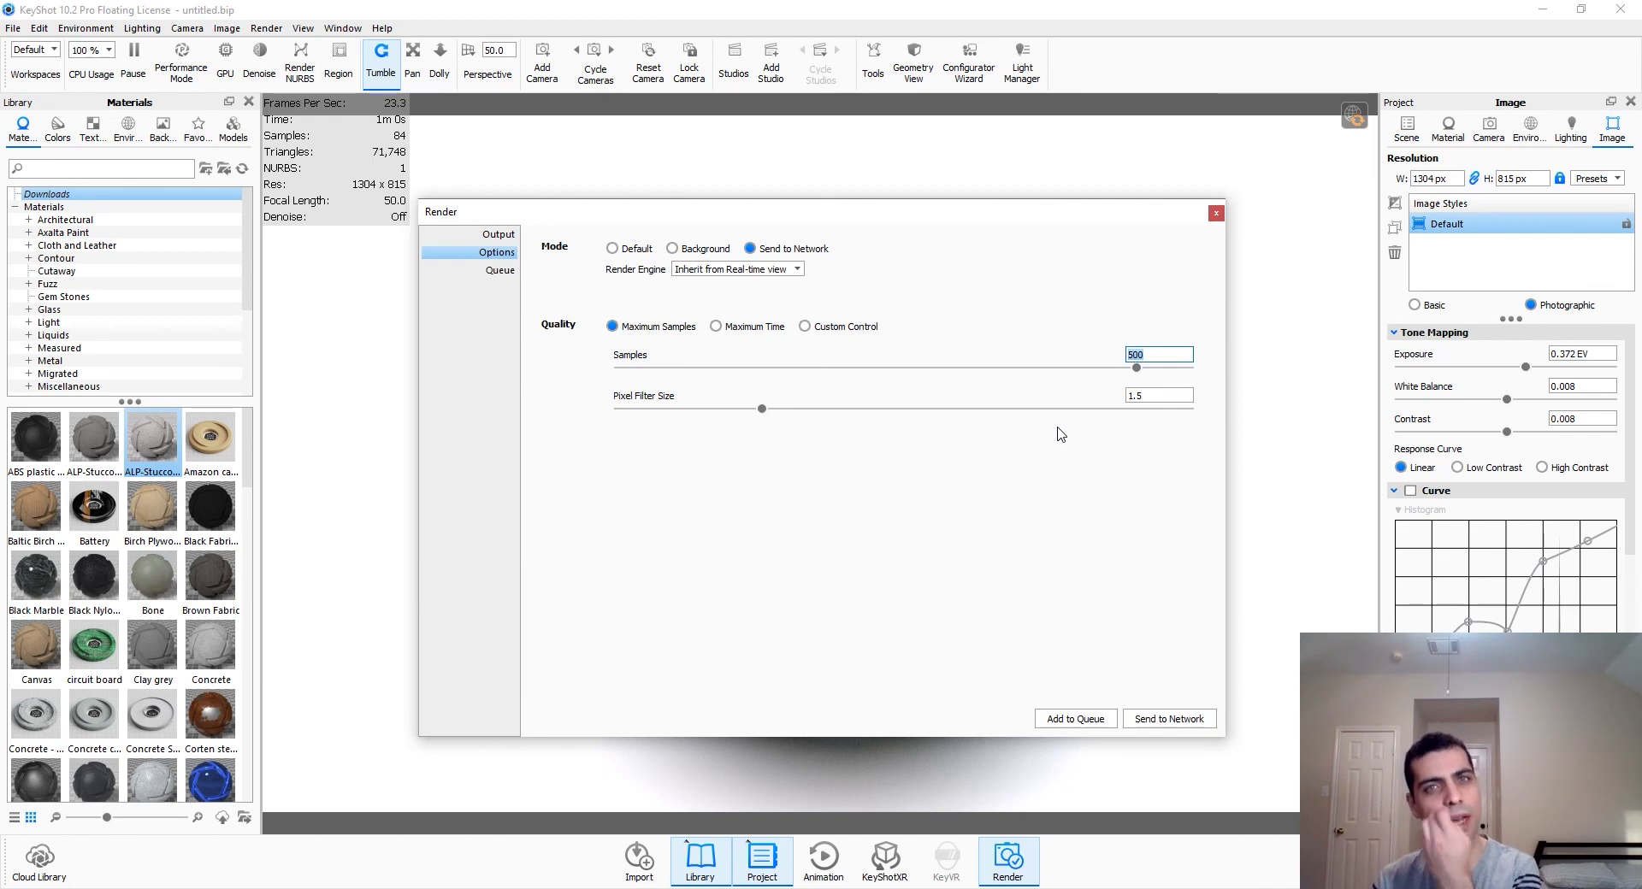
text(100)
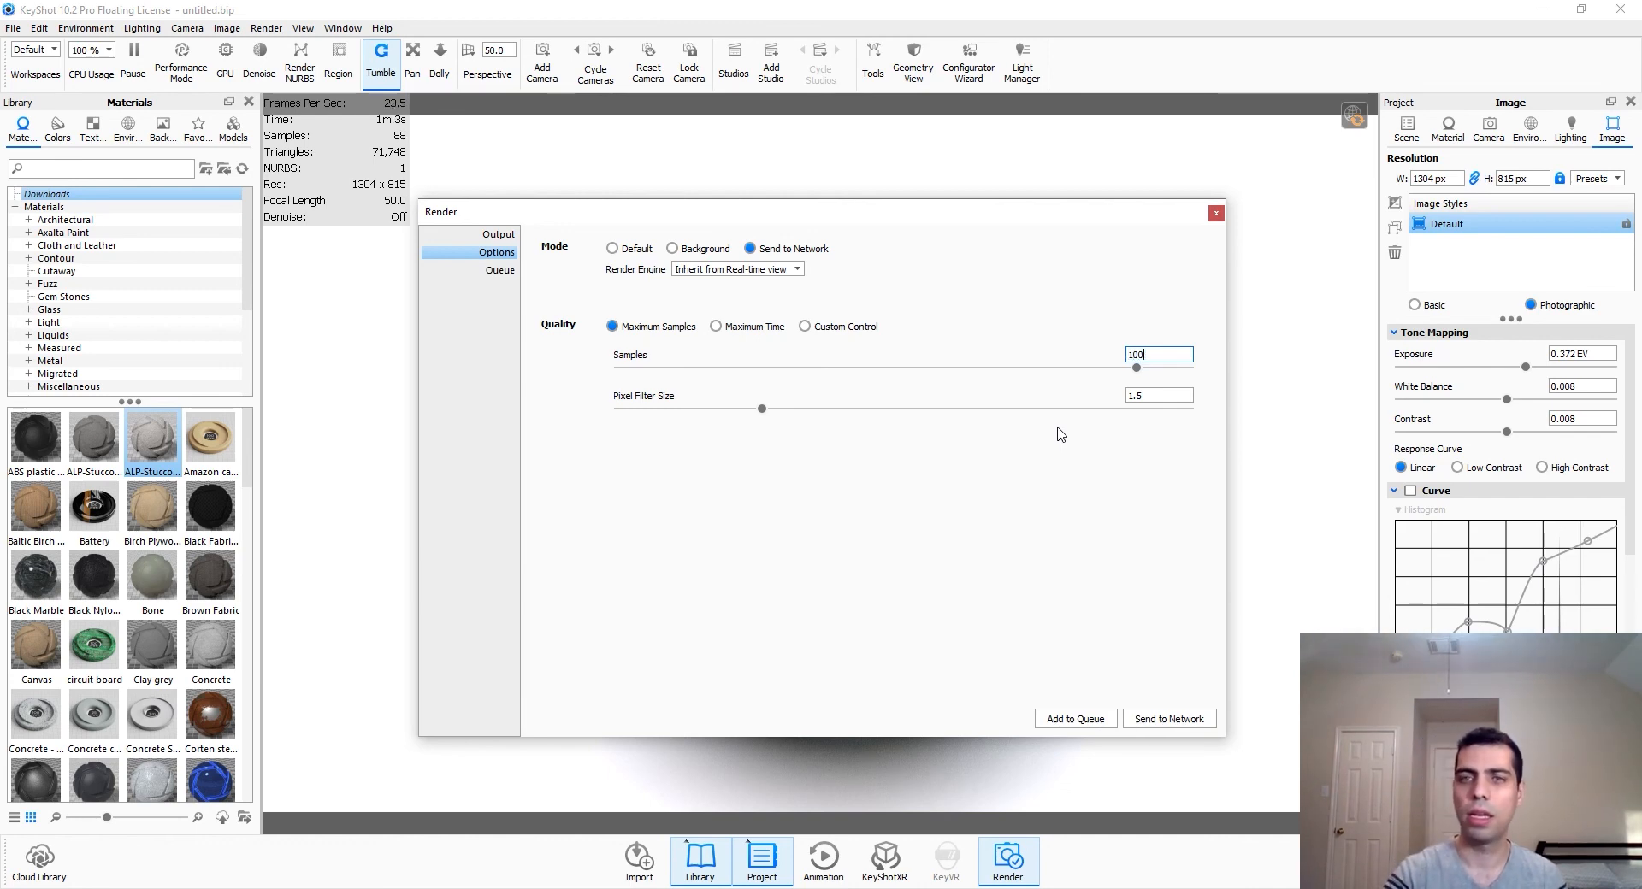
key(Tab)
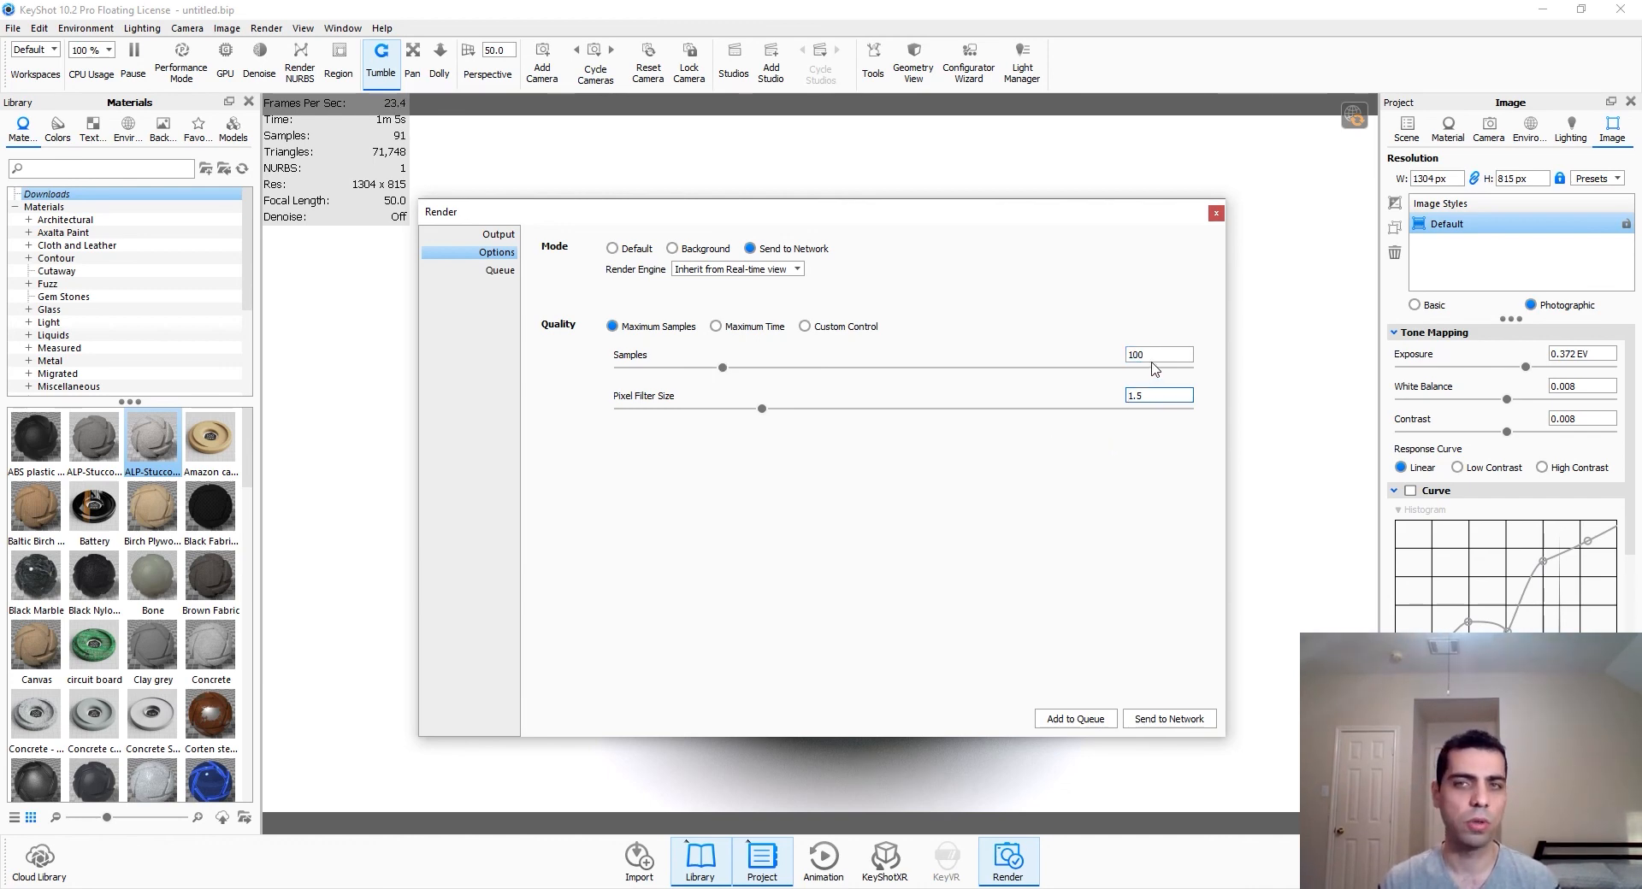
double_click(1152, 355)
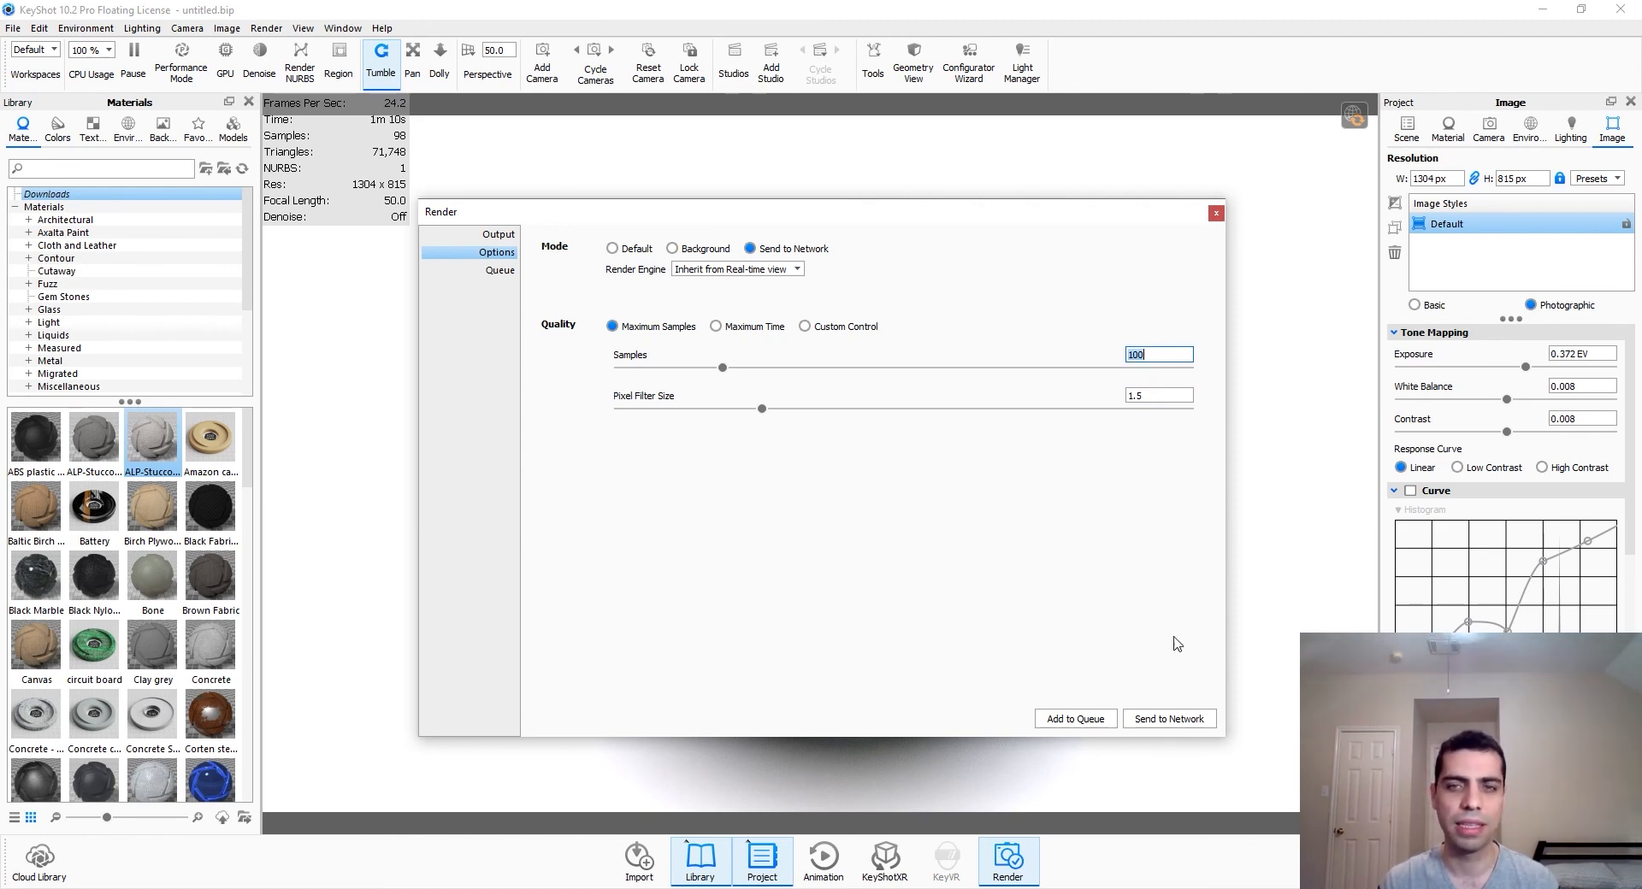
Step: Set the render mode to Default and try rendering the still image, cancelling before it starts
click(637, 249)
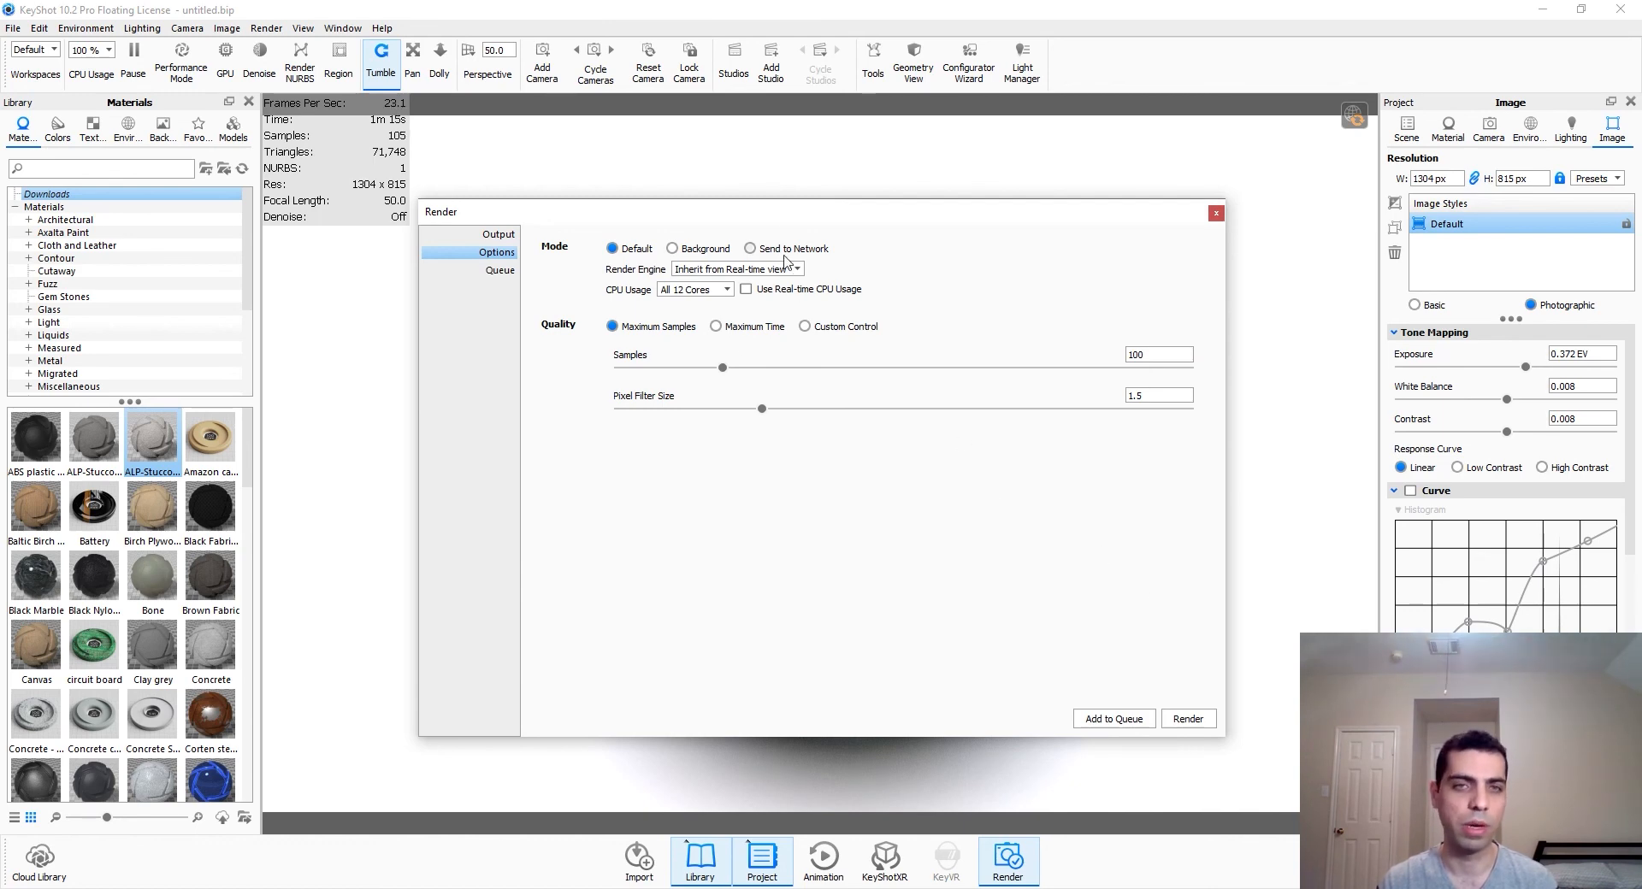
click(1185, 721)
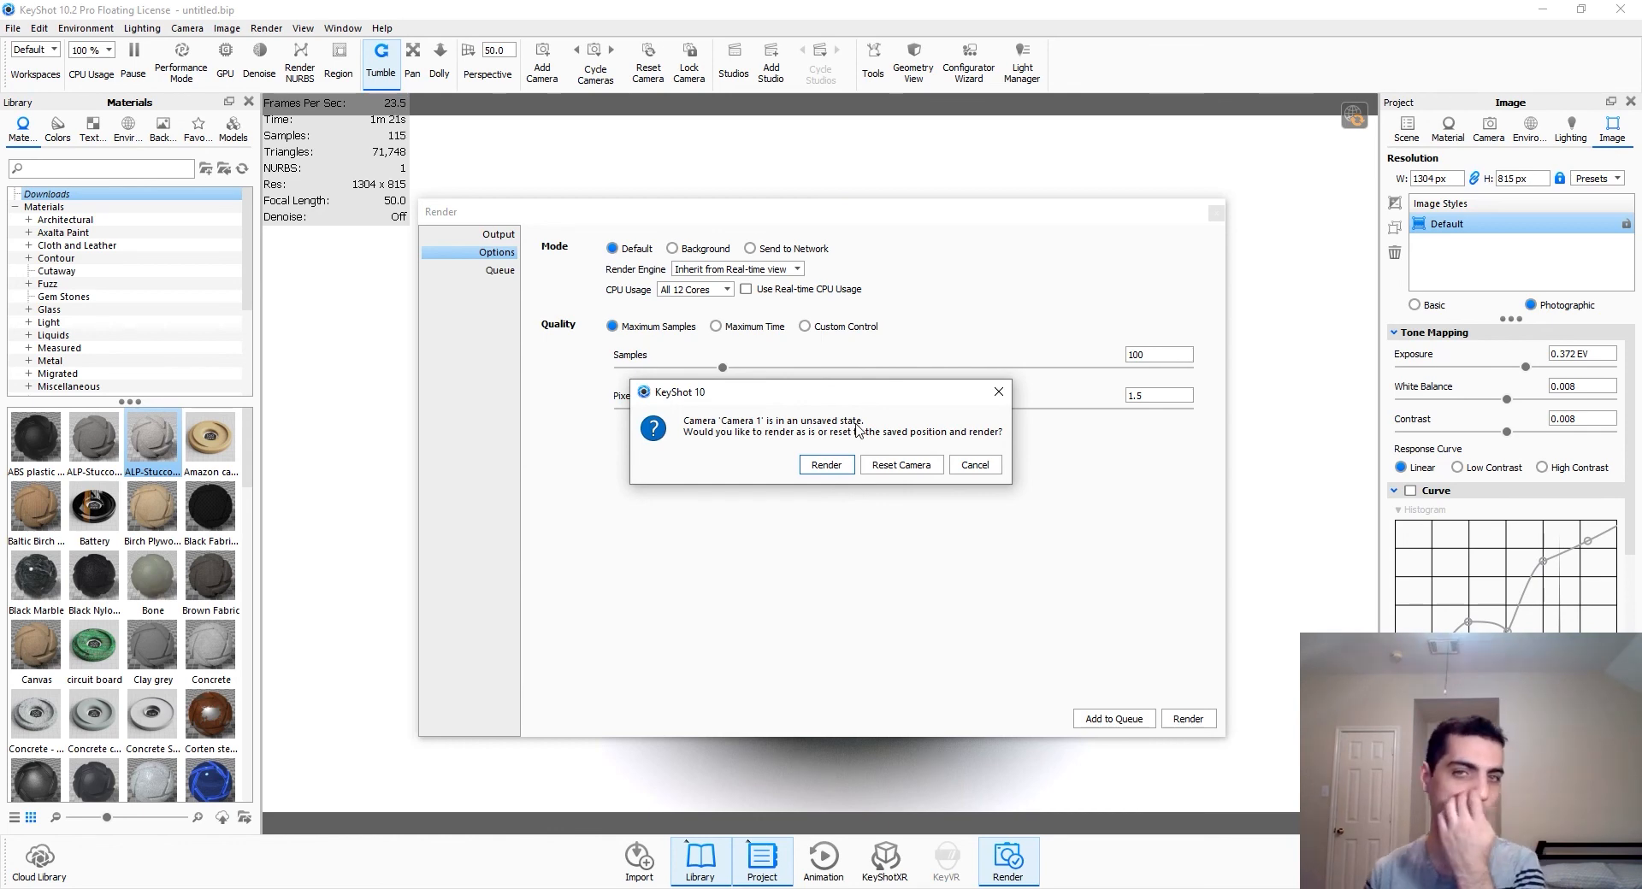
click(999, 393)
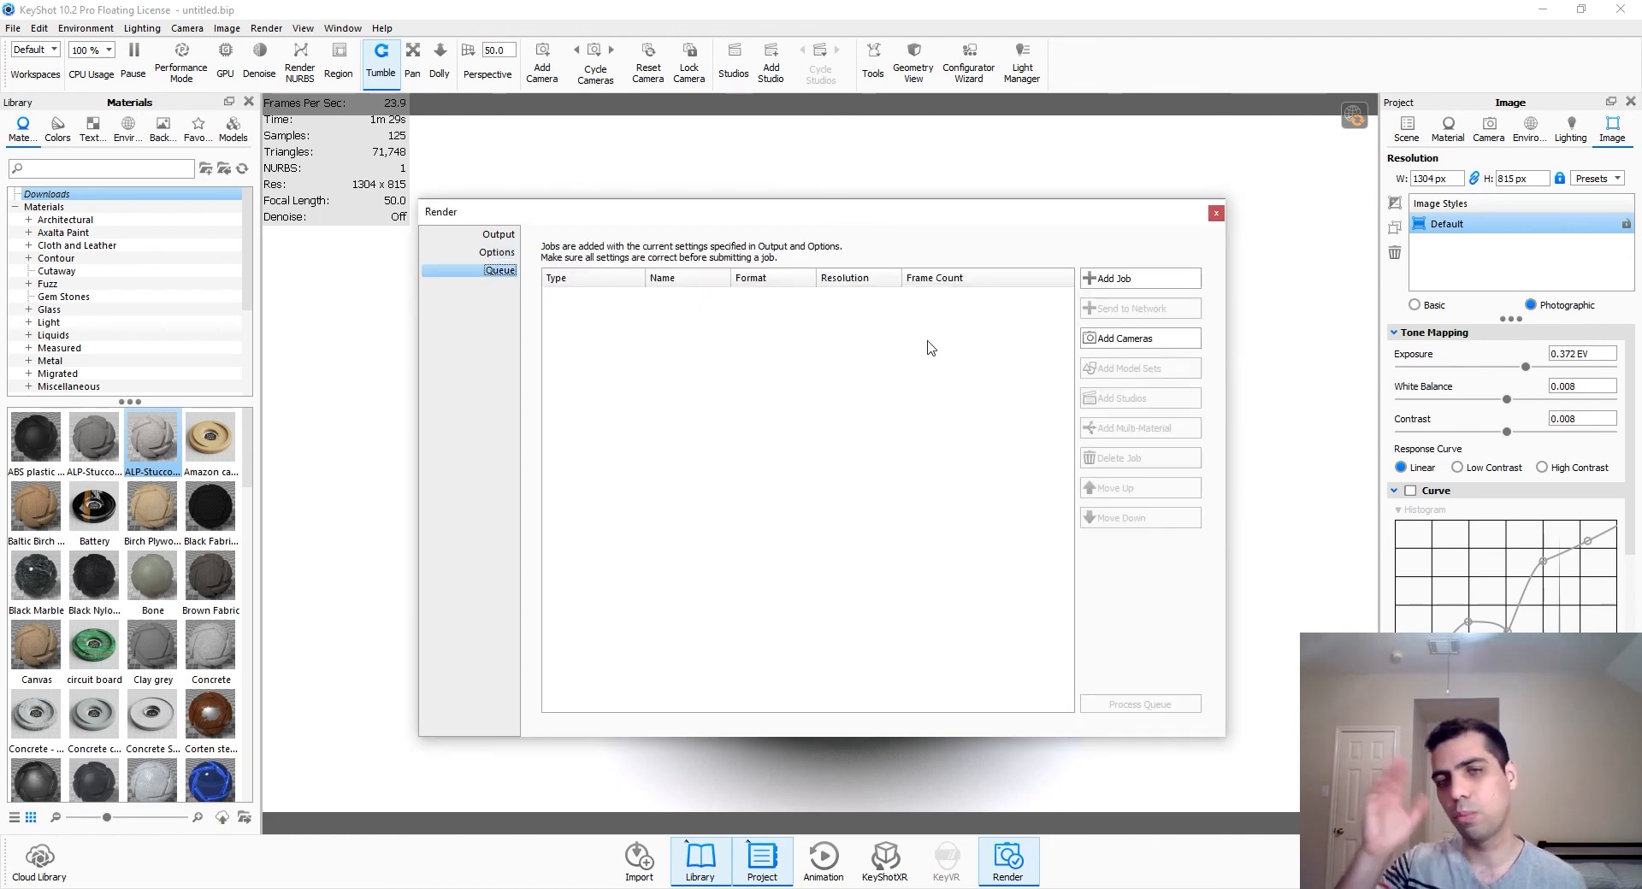
Step: Add Camera 1 and Camera 2 as jobs to the render queue
click(1103, 338)
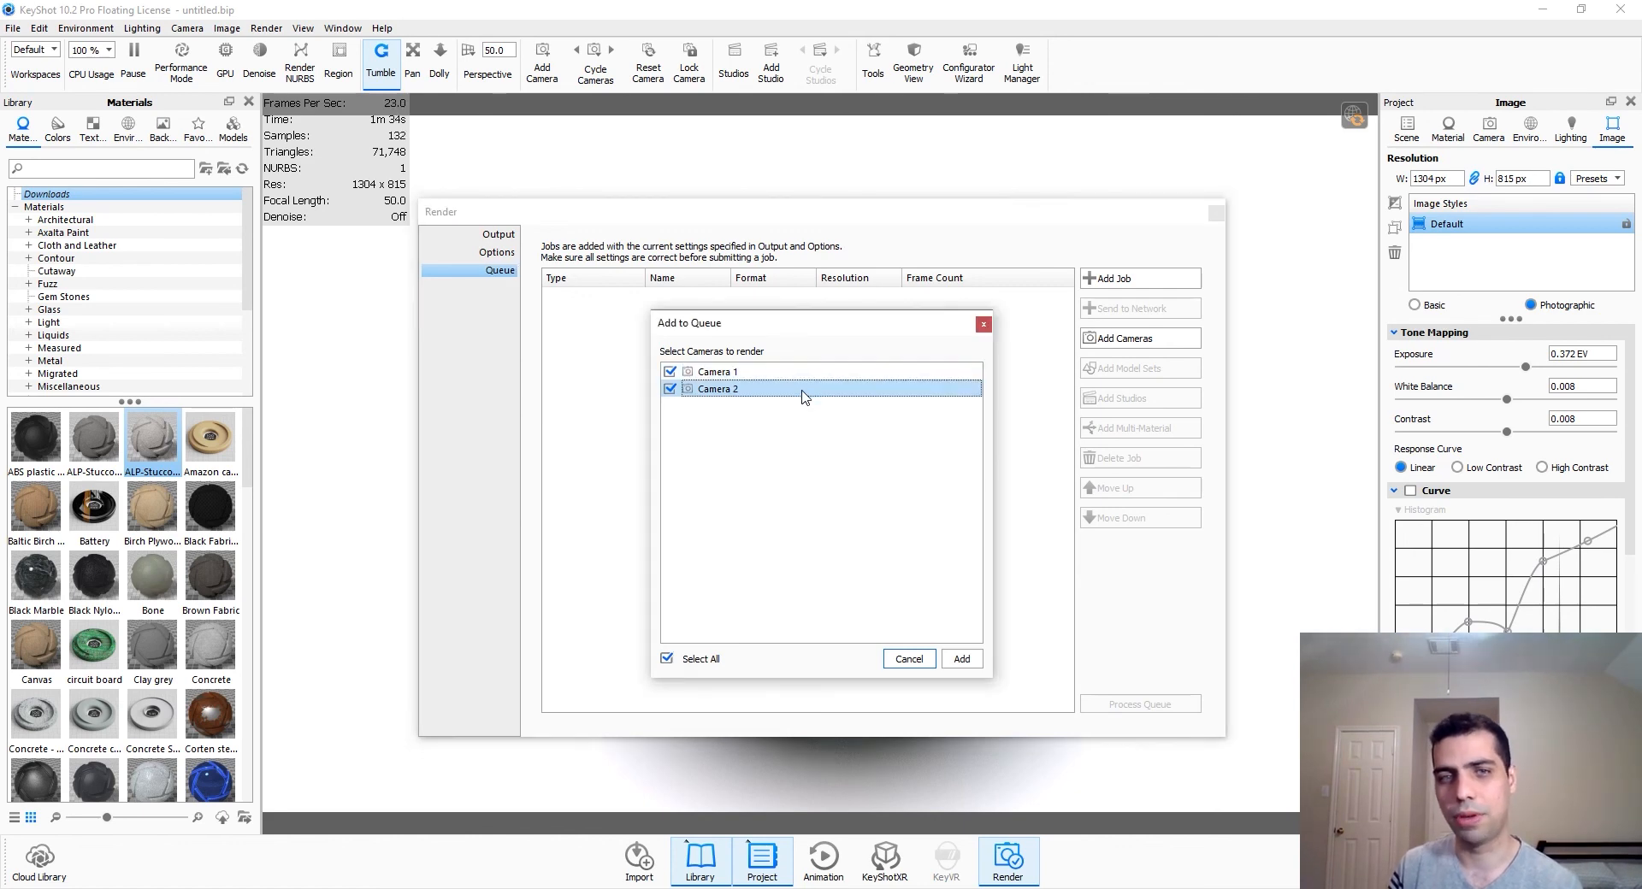
click(961, 659)
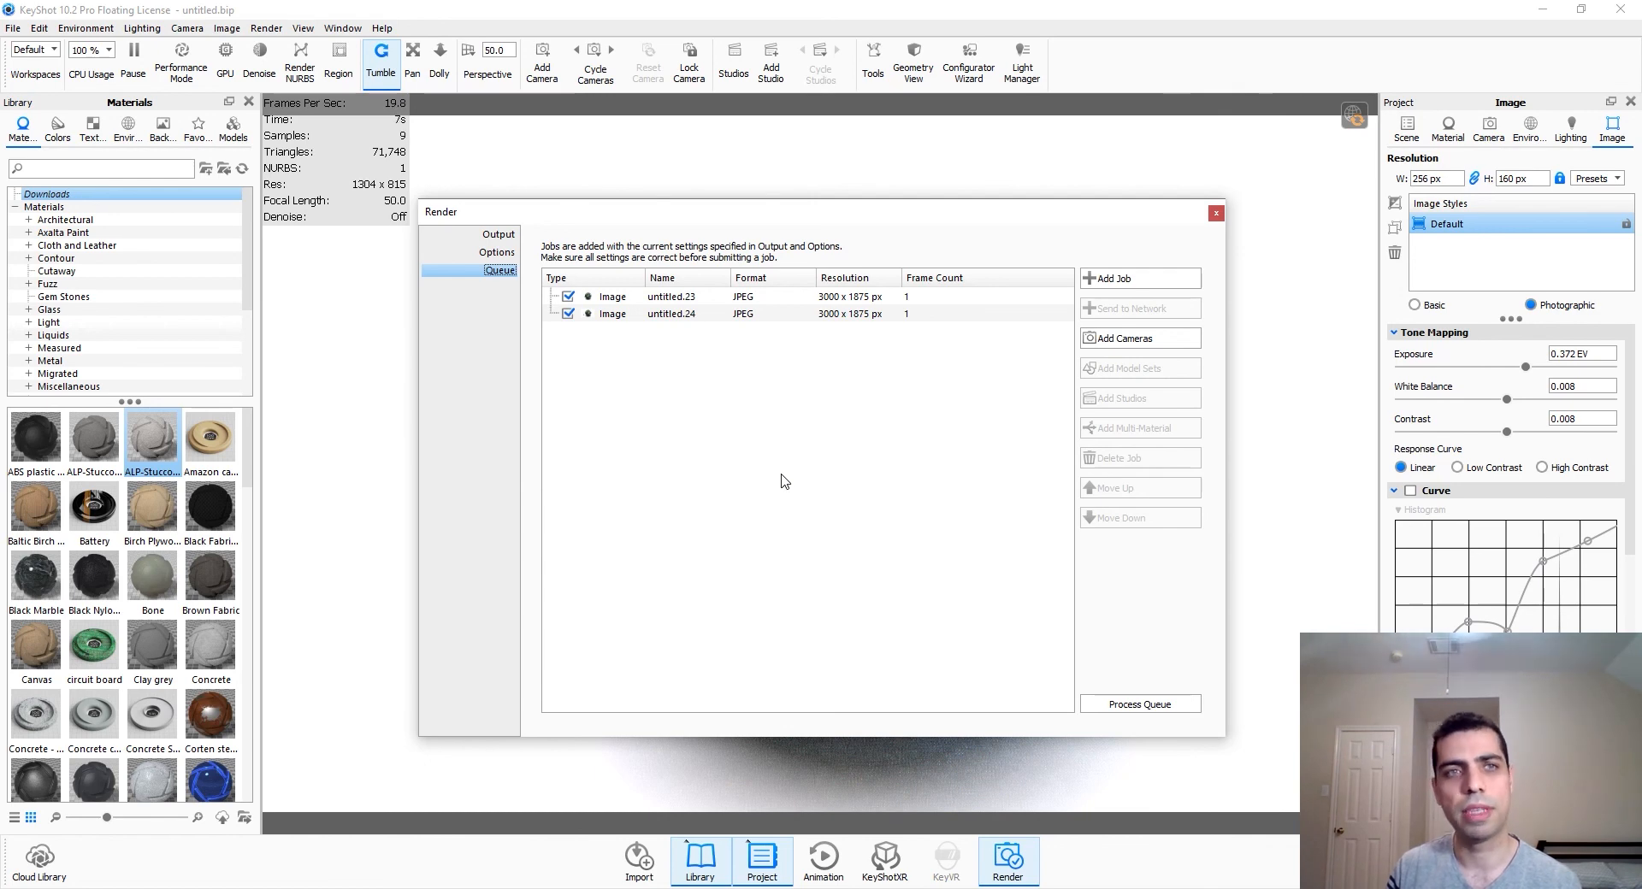
Step: Close the render settings and start saving the scene to a new file, saving Camera 1's current position
click(1215, 213)
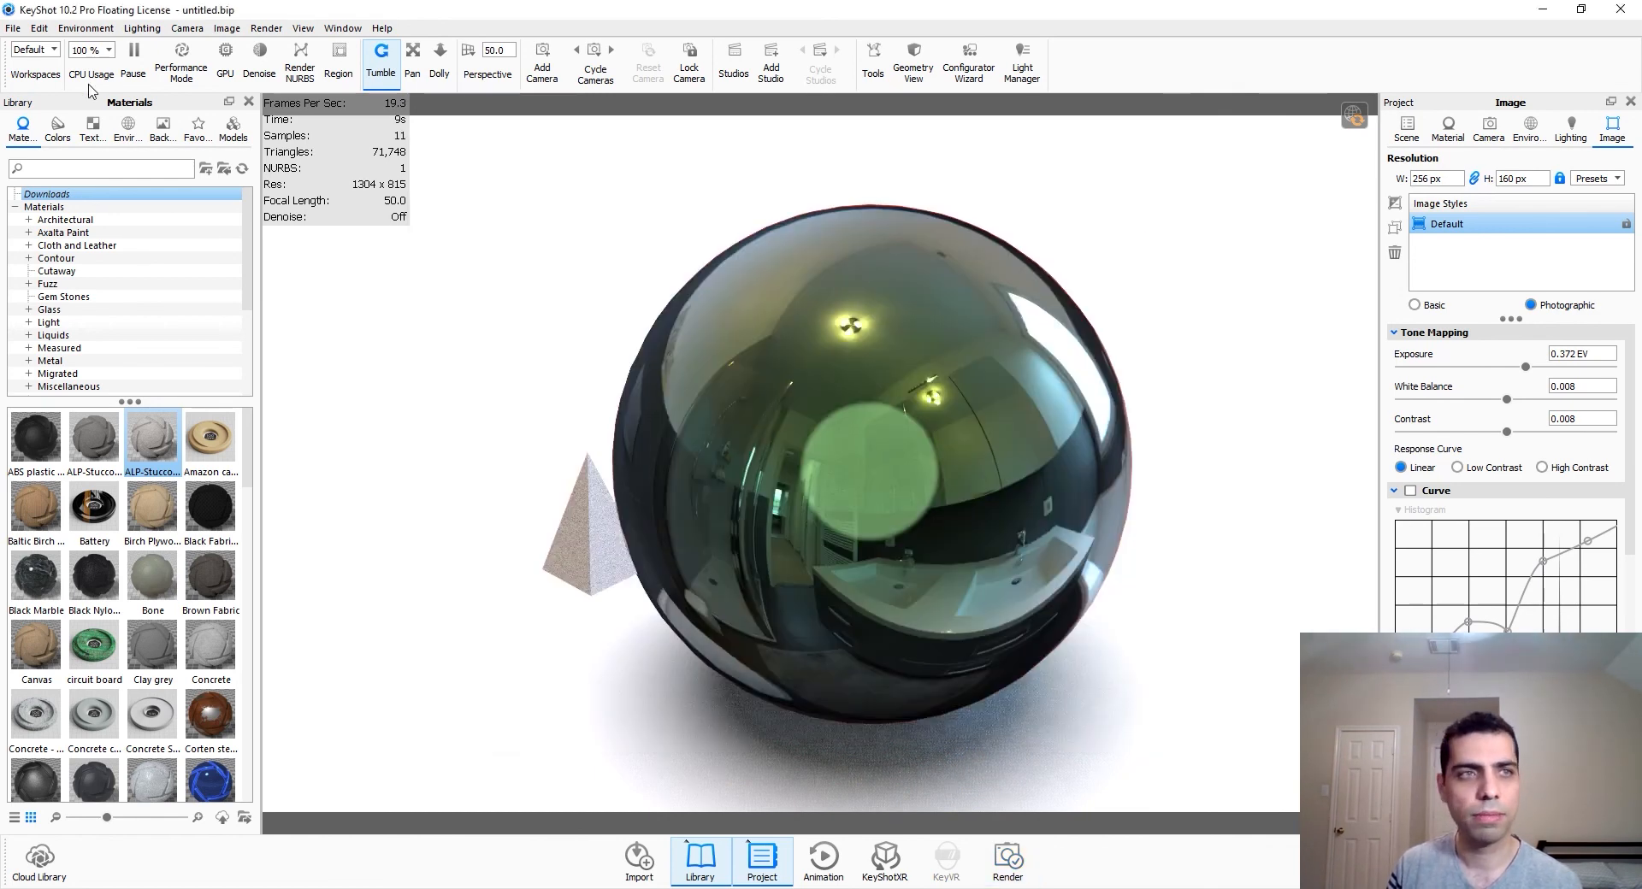
scroll(828, 458, down, 2)
click(11, 31)
click(68, 154)
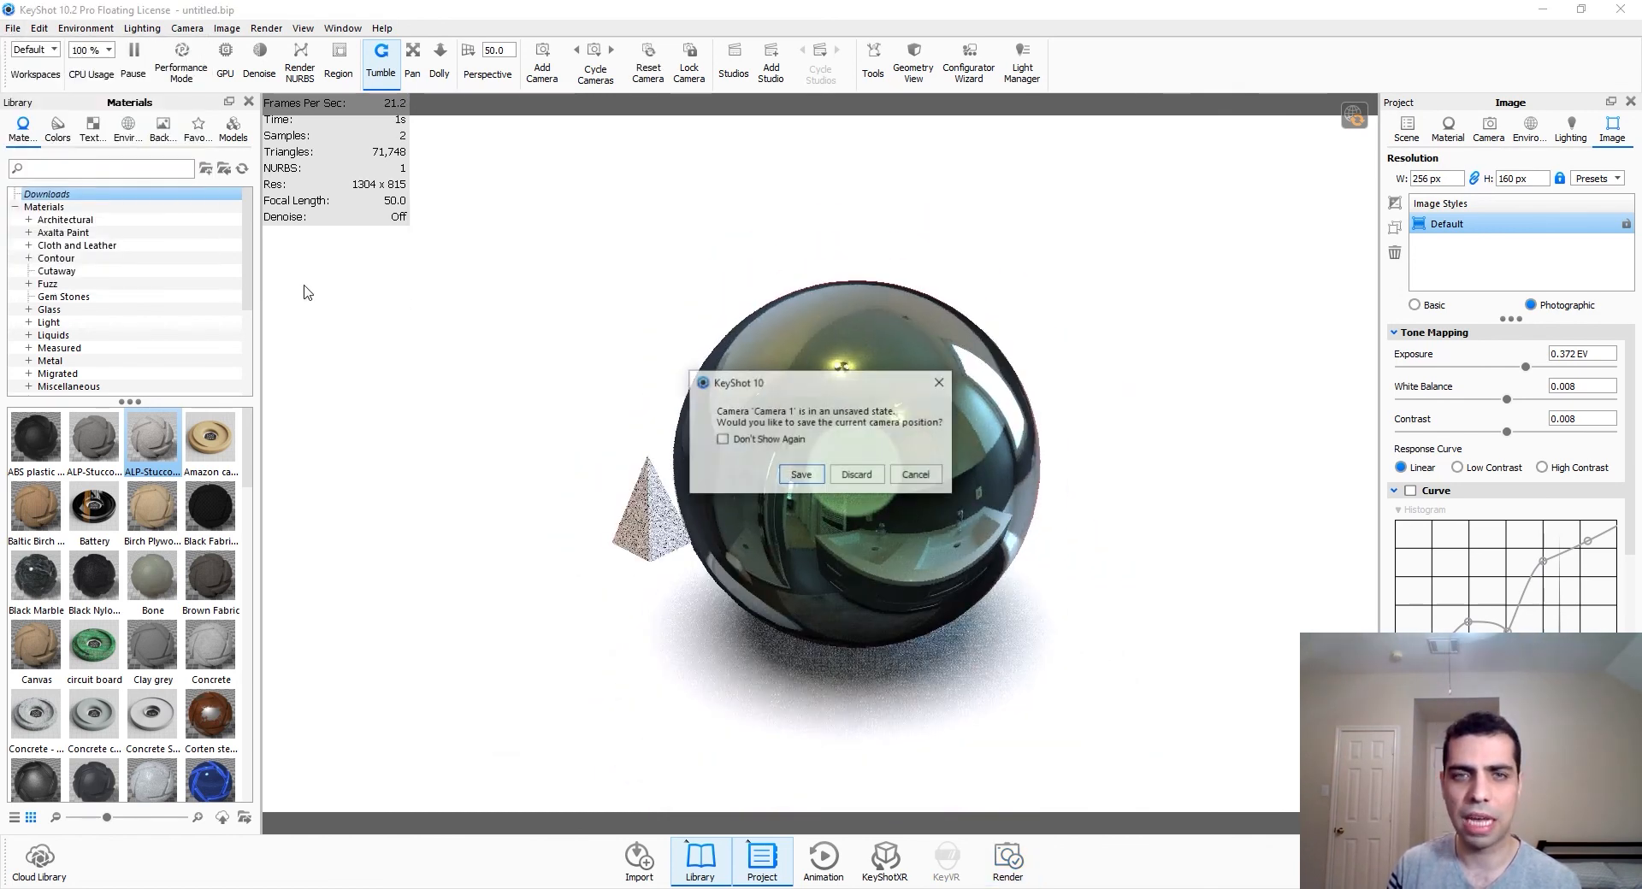
click(801, 475)
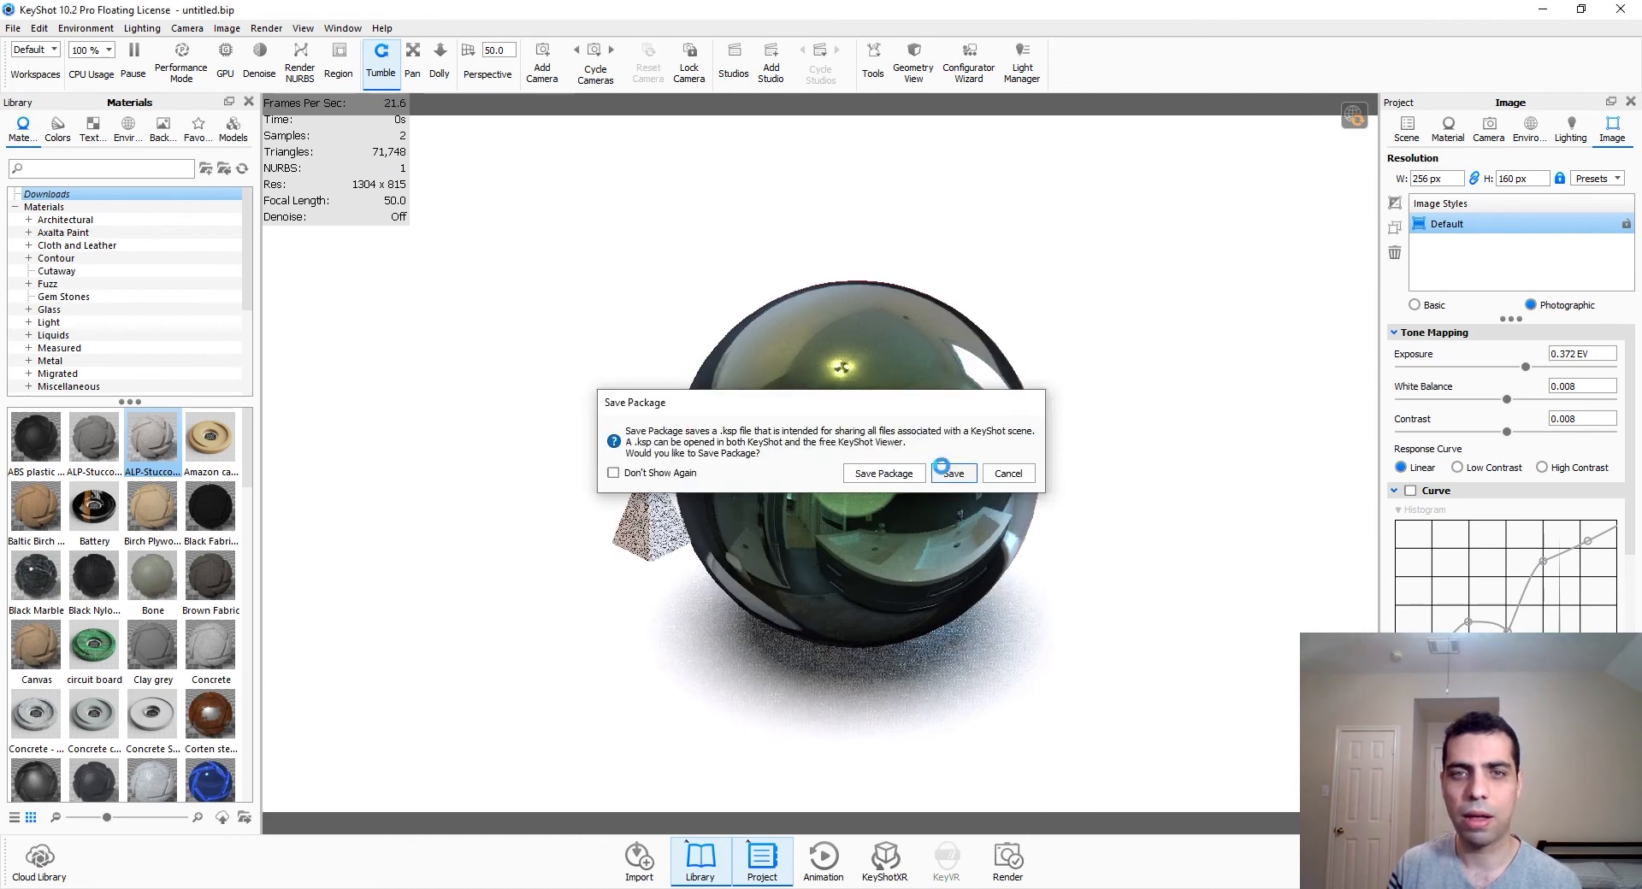
Step: Save the scene as a regular BIP file named 1 on the Desktop instead of as a package
click(949, 476)
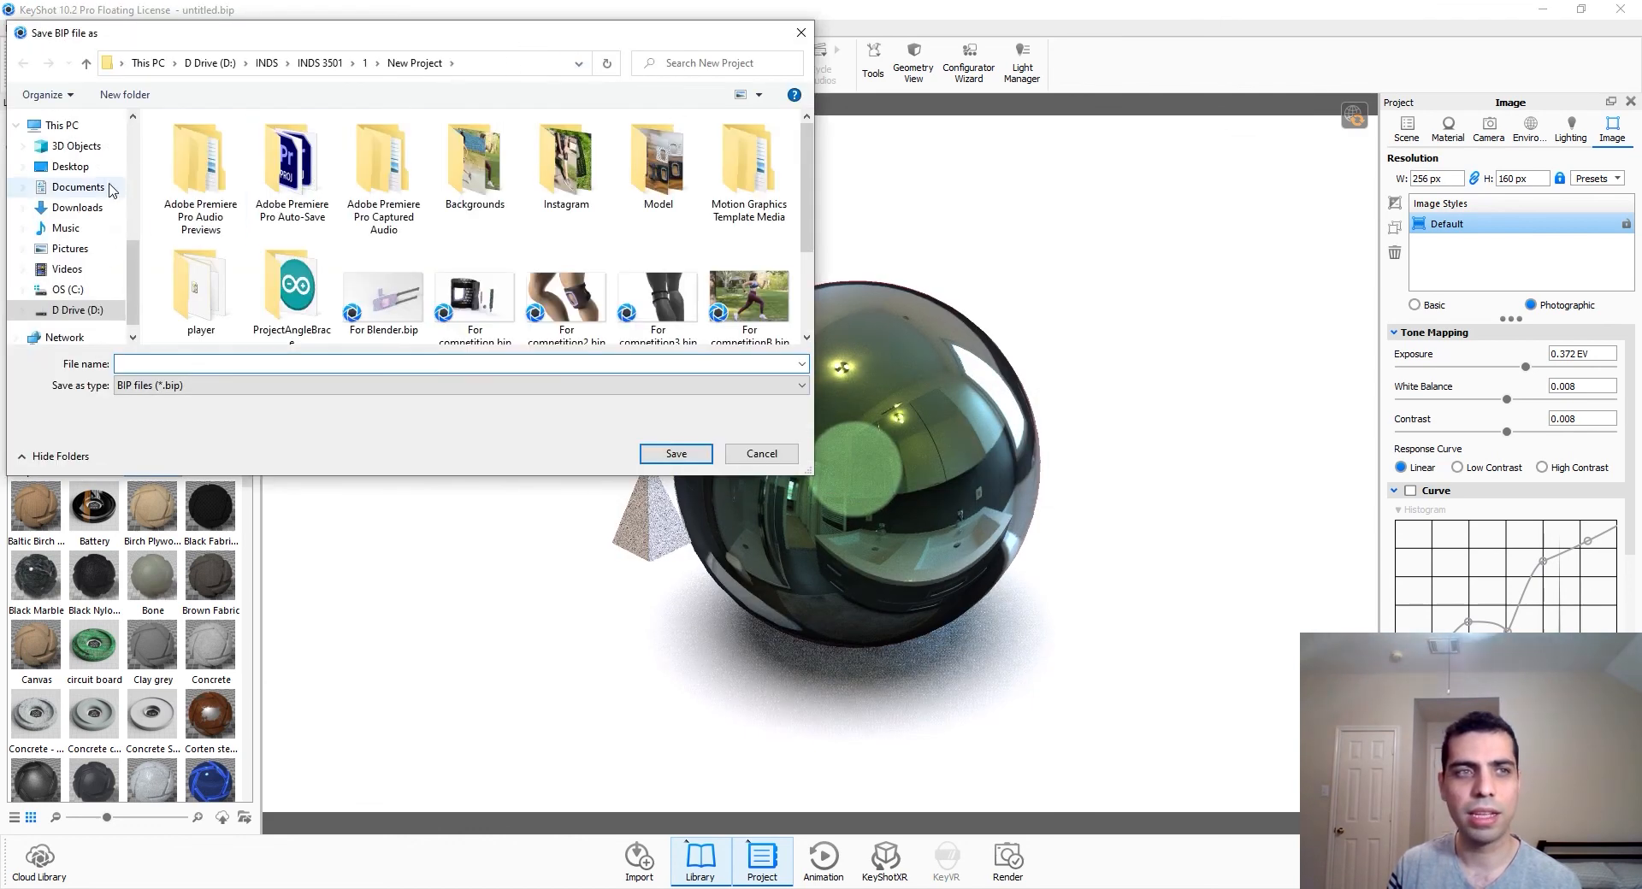
click(70, 167)
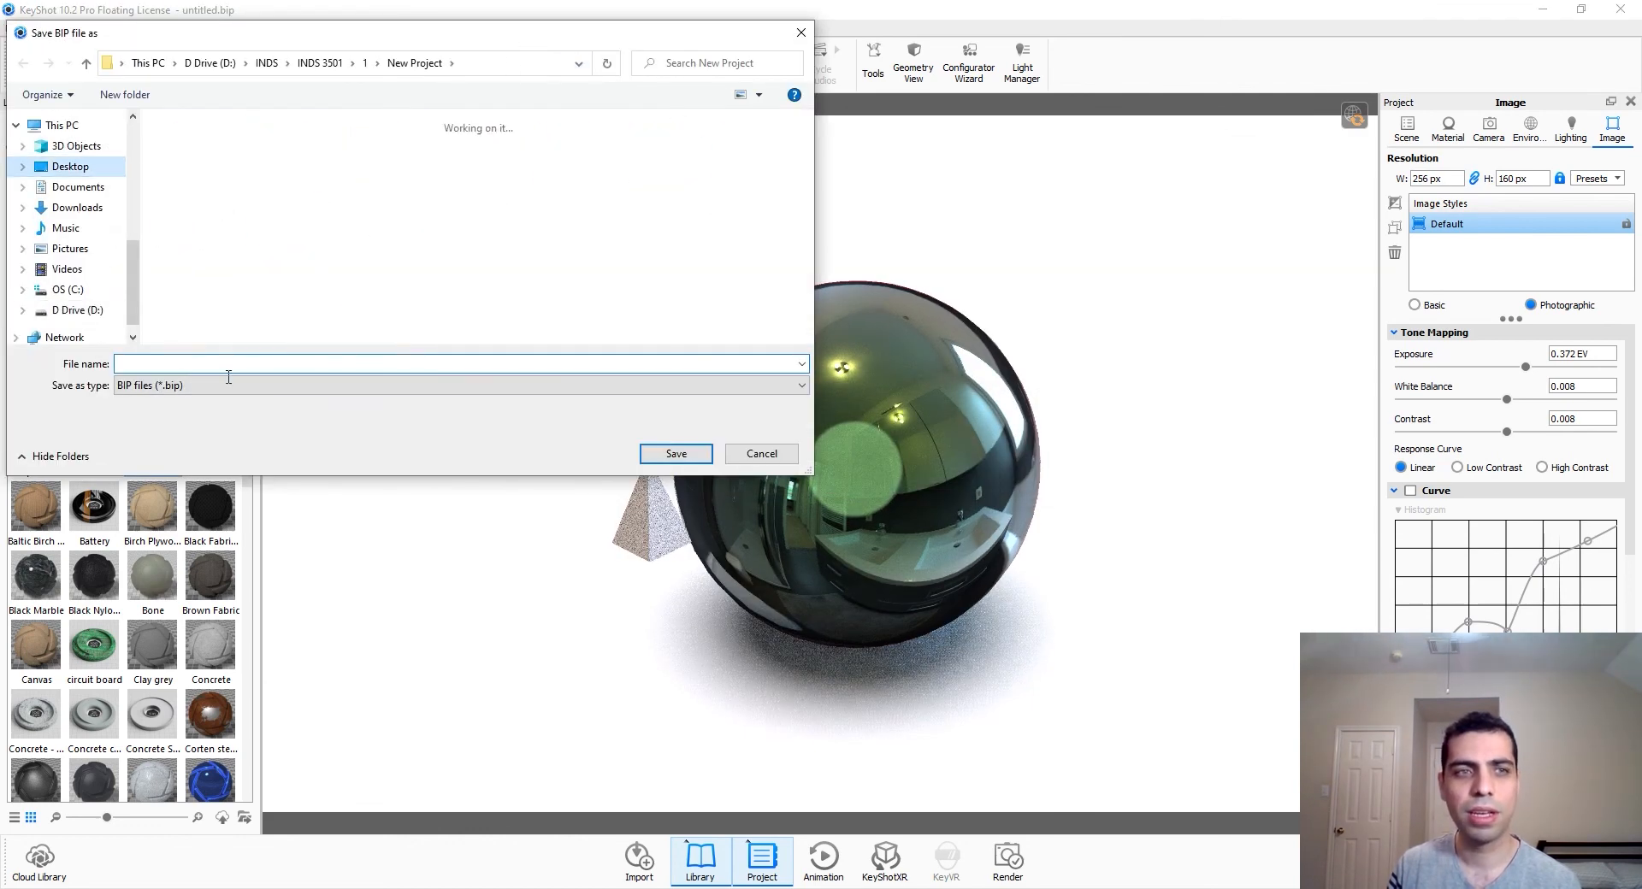
click(621, 364)
text(1)
key(Return)
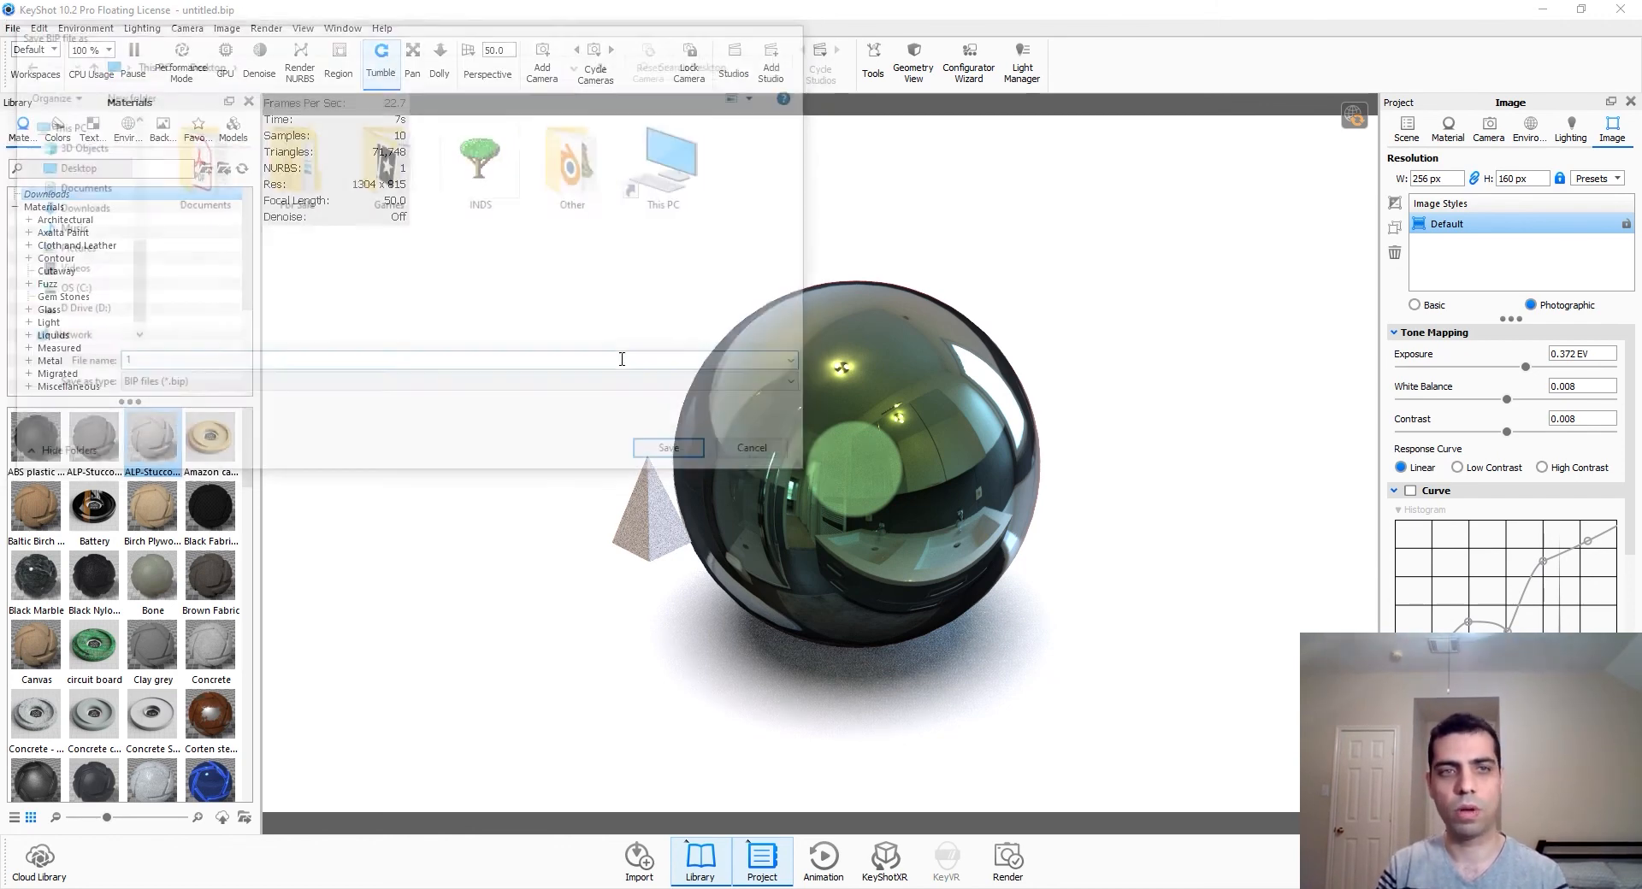